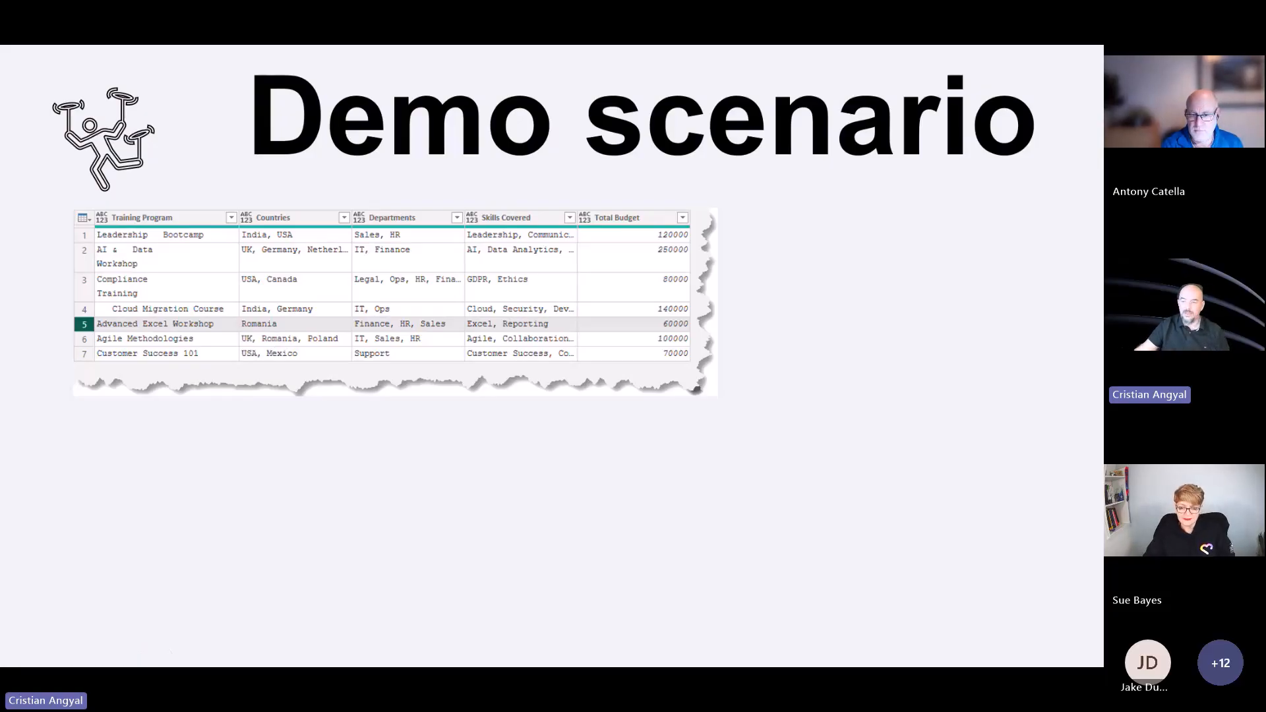
# Reveal the highlighted source row and the expanded result table on the Demo scenario slide, and end the slide show.
pyautogui.click(256, 332)
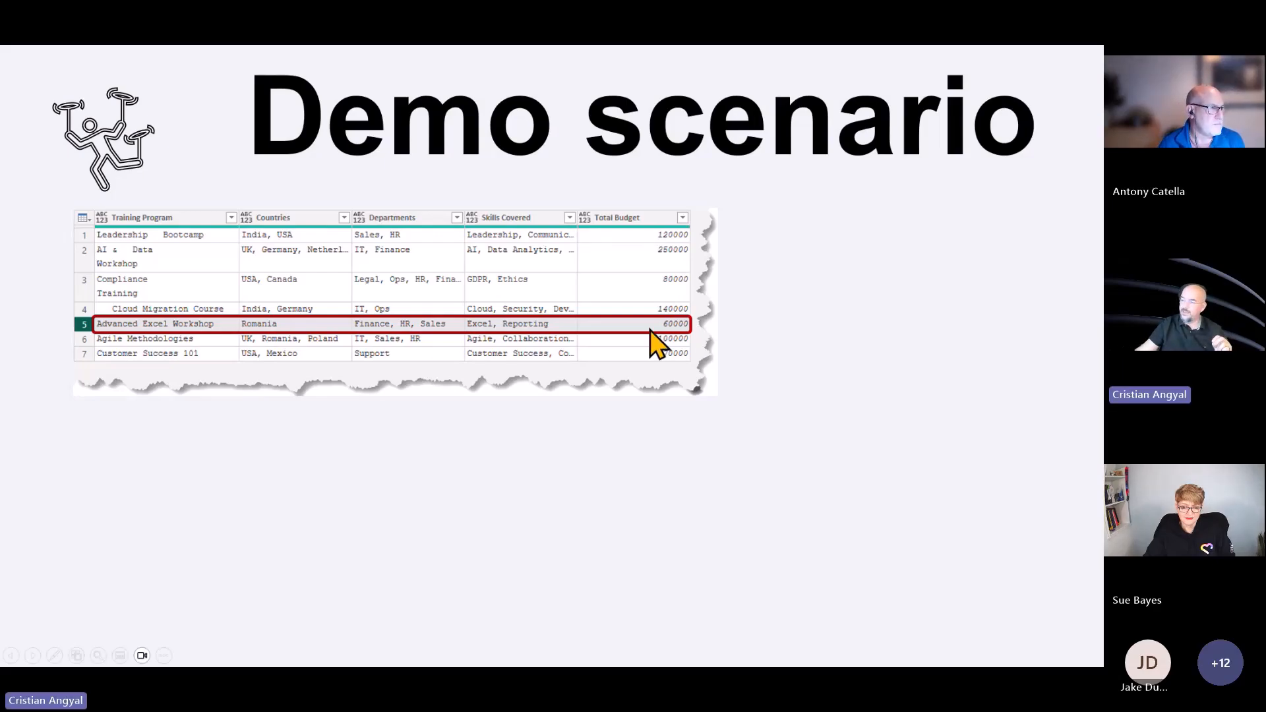
pyautogui.click(409, 381)
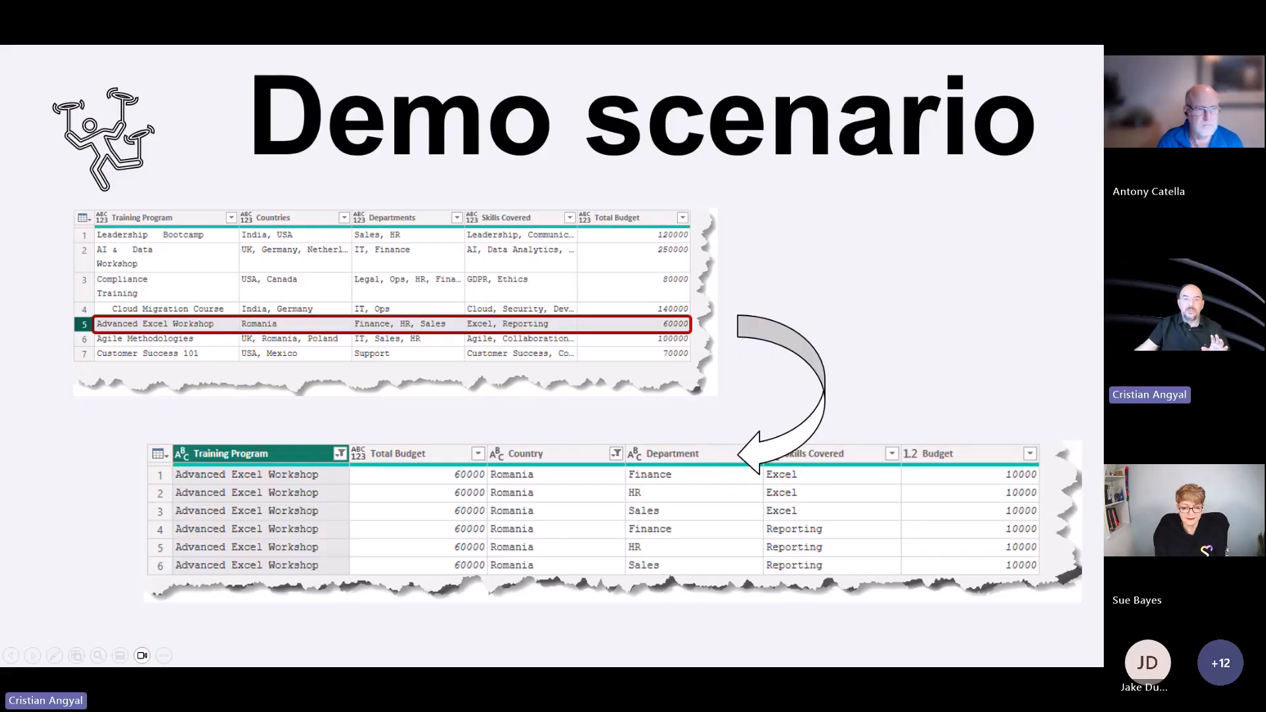
pyautogui.press('Escape')
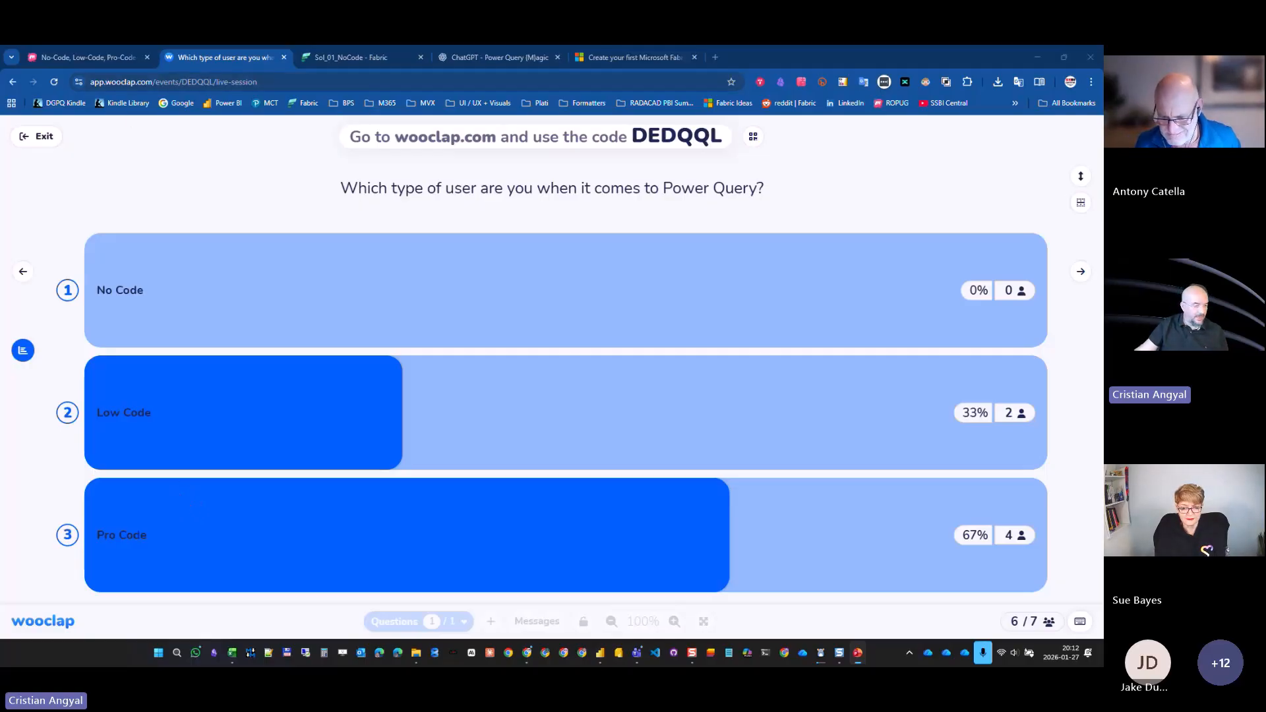
# Switch to the employee_training_budgets_2025-08 workbook in Excel and review its training program table.
pyautogui.hotkey('alt', 'Tab')
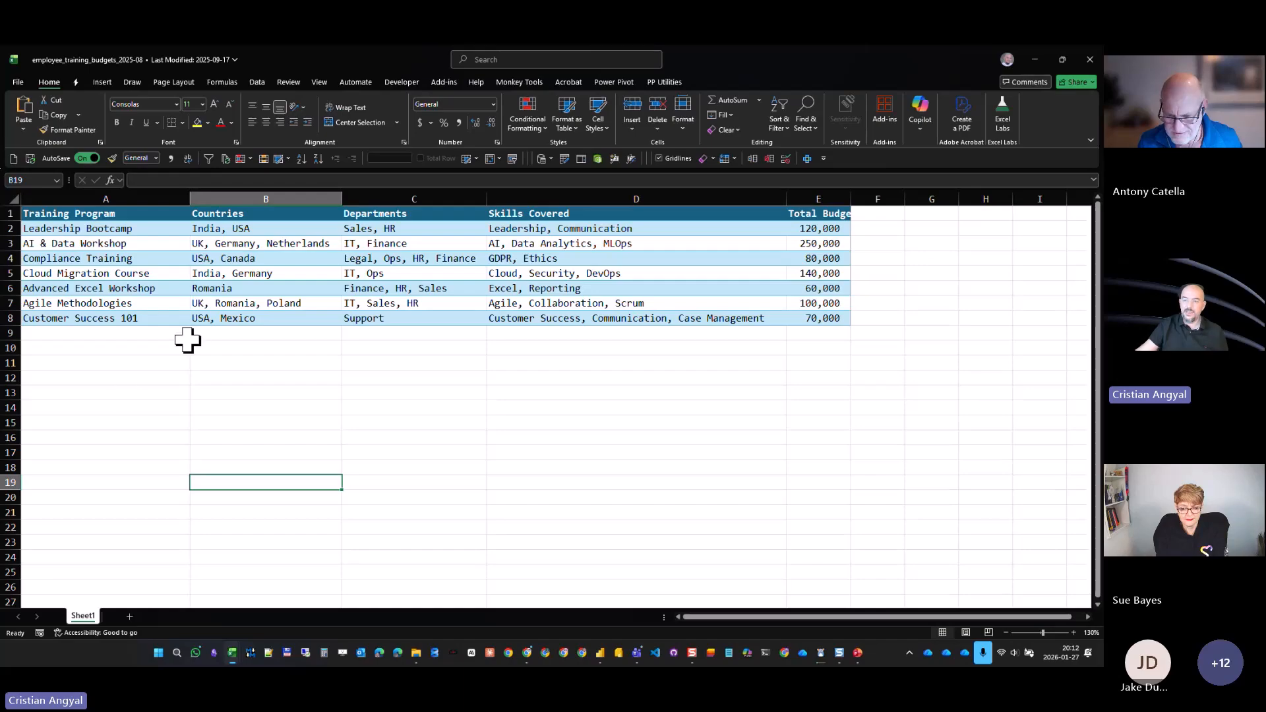
pyautogui.click(195, 320)
pyautogui.click(147, 302)
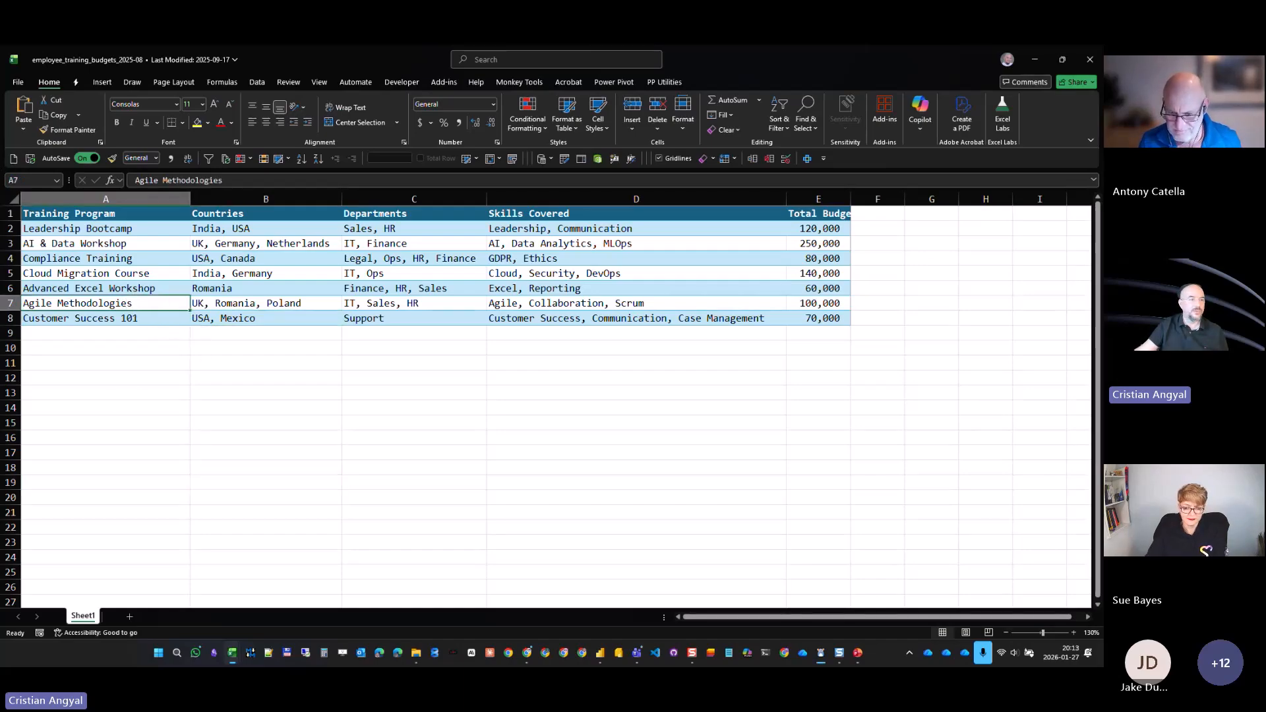
pyautogui.hotkey('alt', 'Tab')
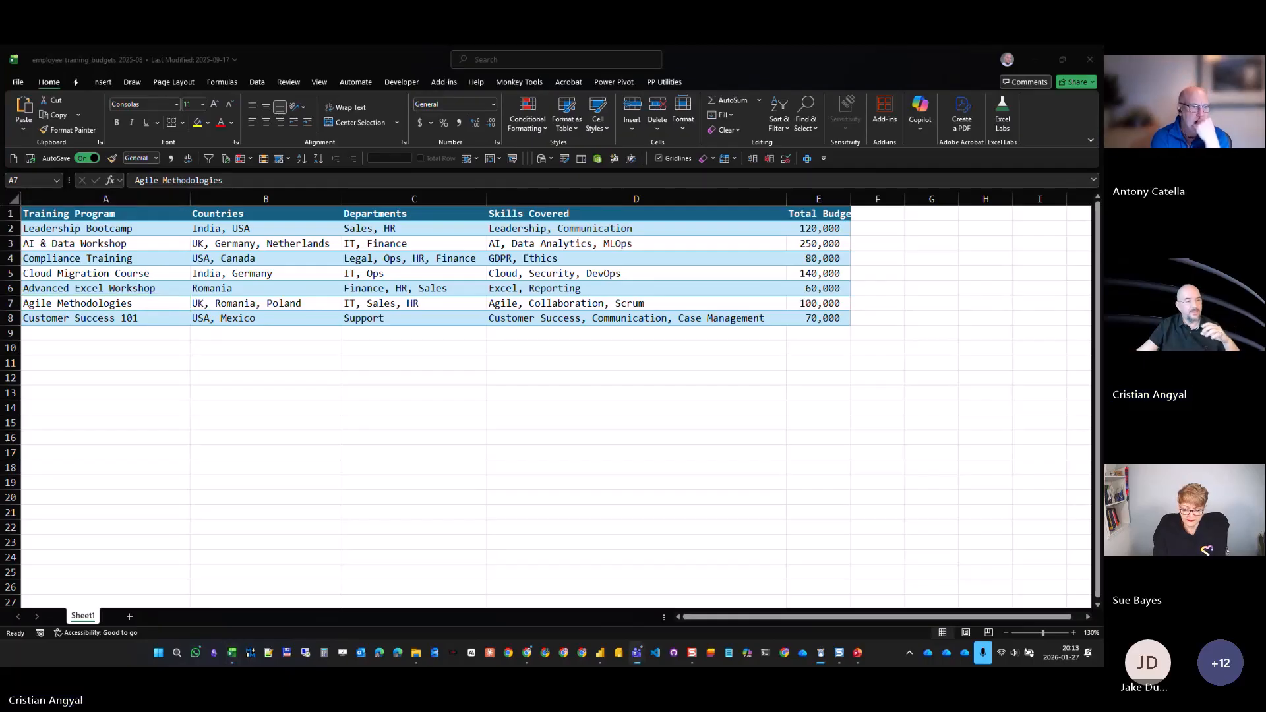
pyautogui.hotkey('alt', 'Tab')
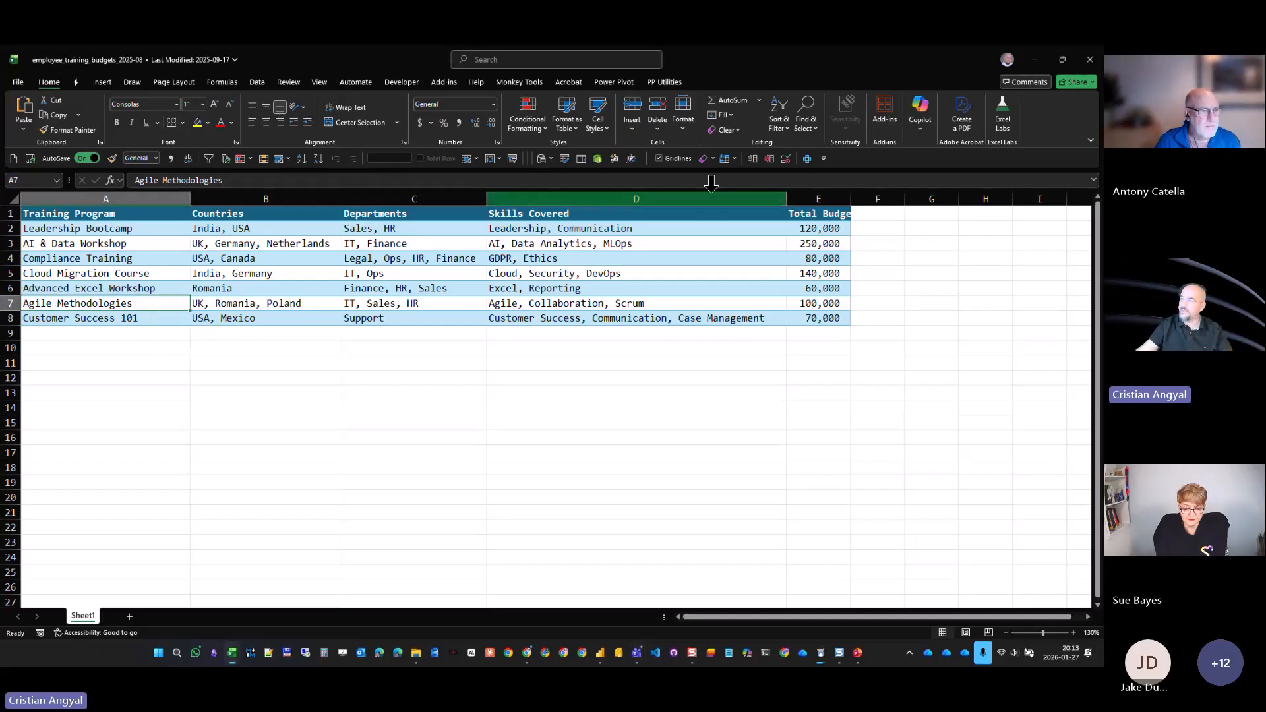
# Switch to File Explorer and open the Demo Files folder to view the training budget workbooks.
pyautogui.hotkey('alt', 'Tab')
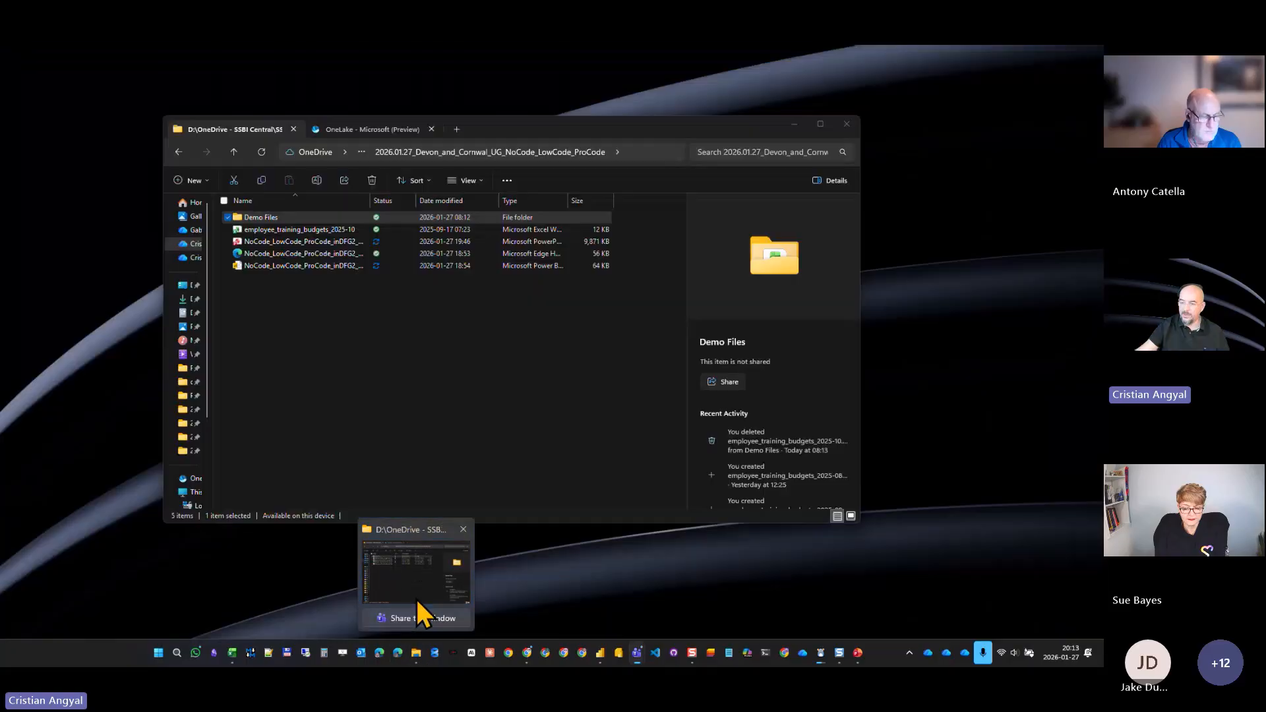
pyautogui.click(418, 608)
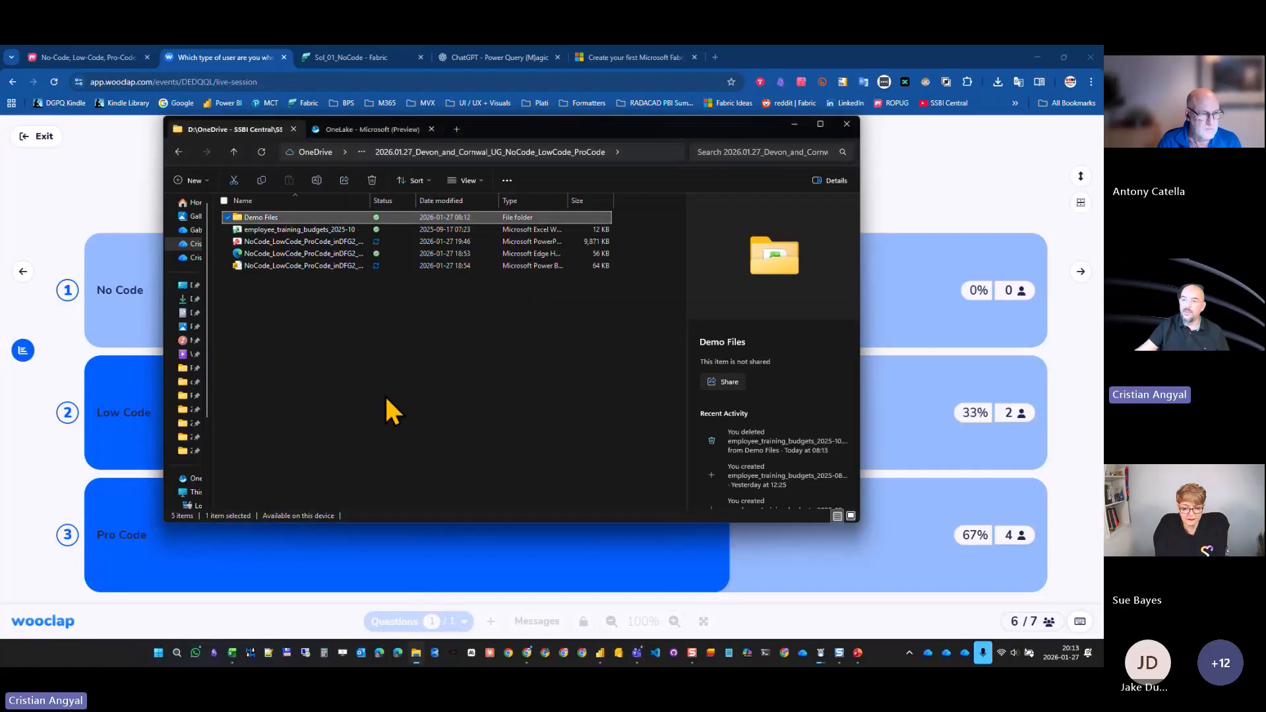
pyautogui.doubleClick(310, 216)
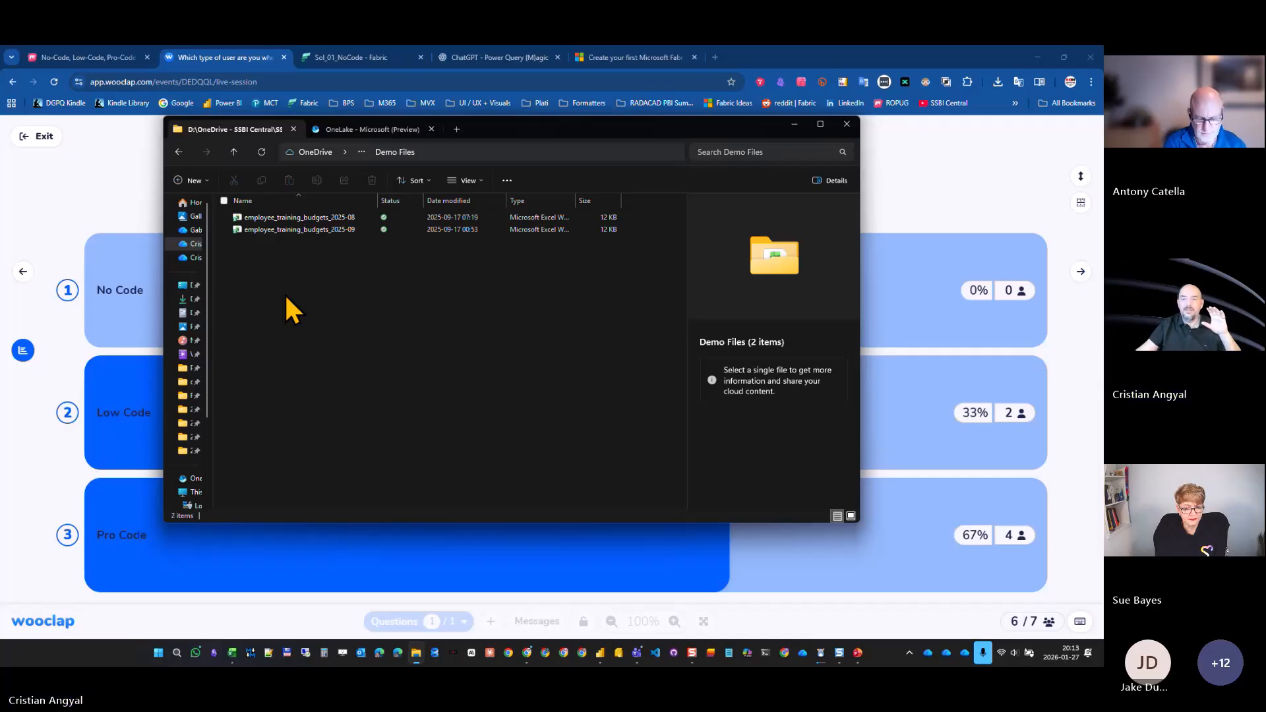
# Switch to Fabric in the browser and open the 2026_01 folder of the Devon and Cornwall UG workspace.
pyautogui.click(334, 61)
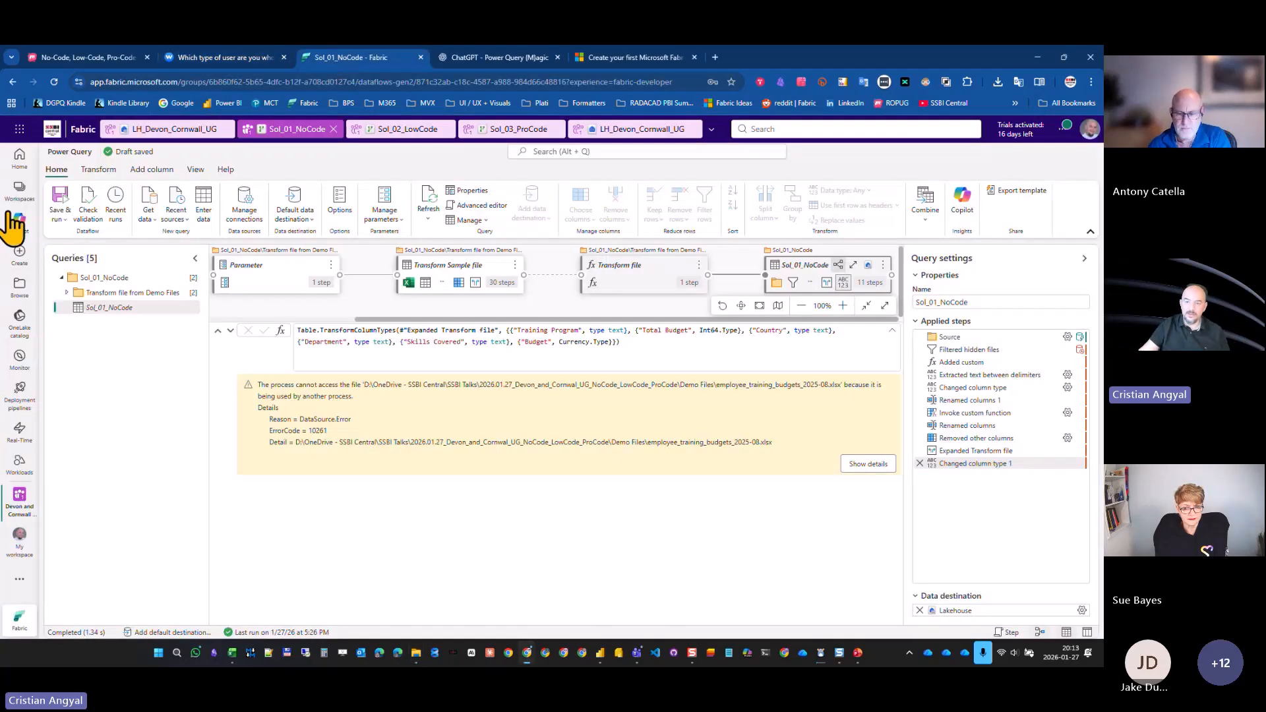
pyautogui.click(21, 503)
pyautogui.click(85, 291)
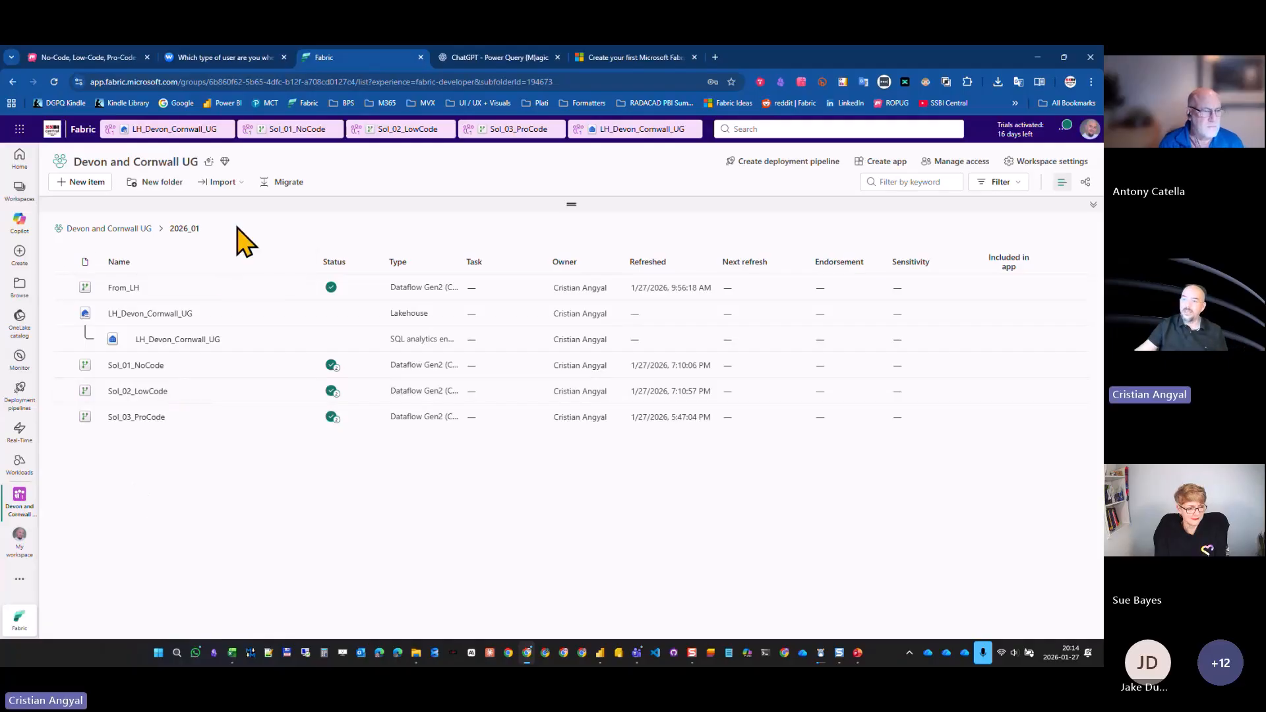
# Open the Sol_01_NoCode dataflow, refresh its data preview and collapse the Sol_01_NoCode query group.
pyautogui.click(297, 130)
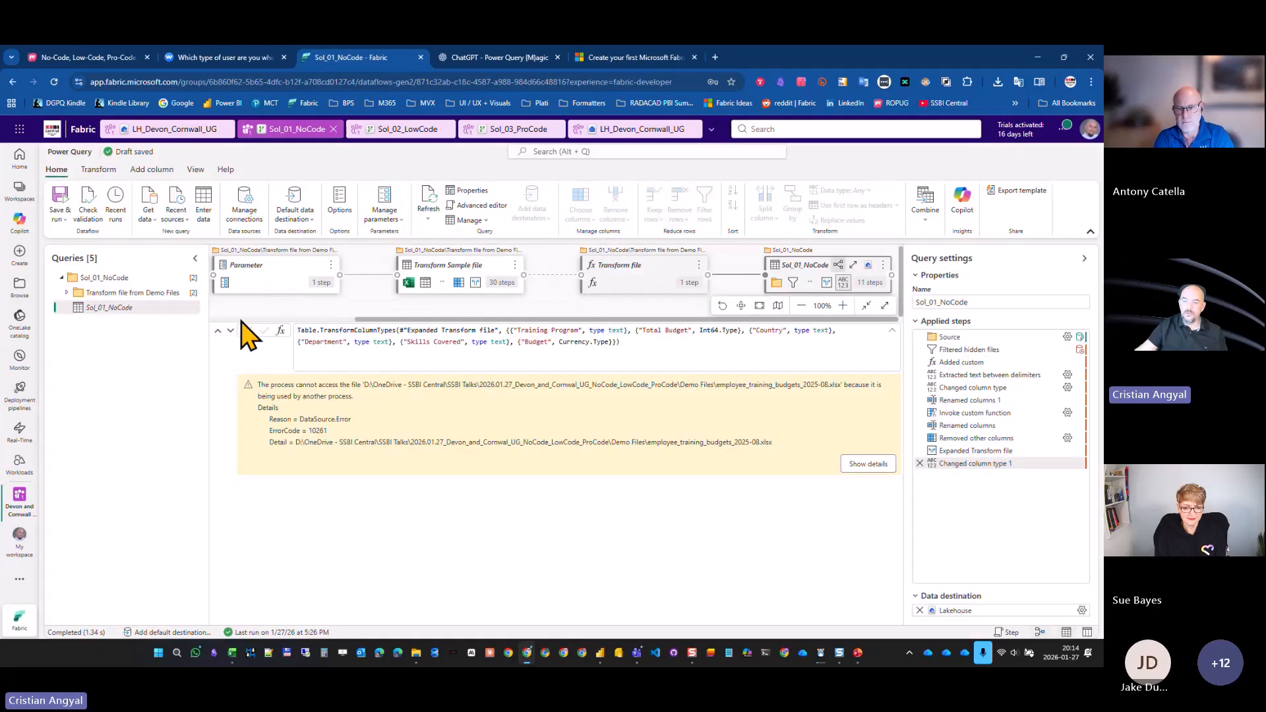
pyautogui.click(430, 200)
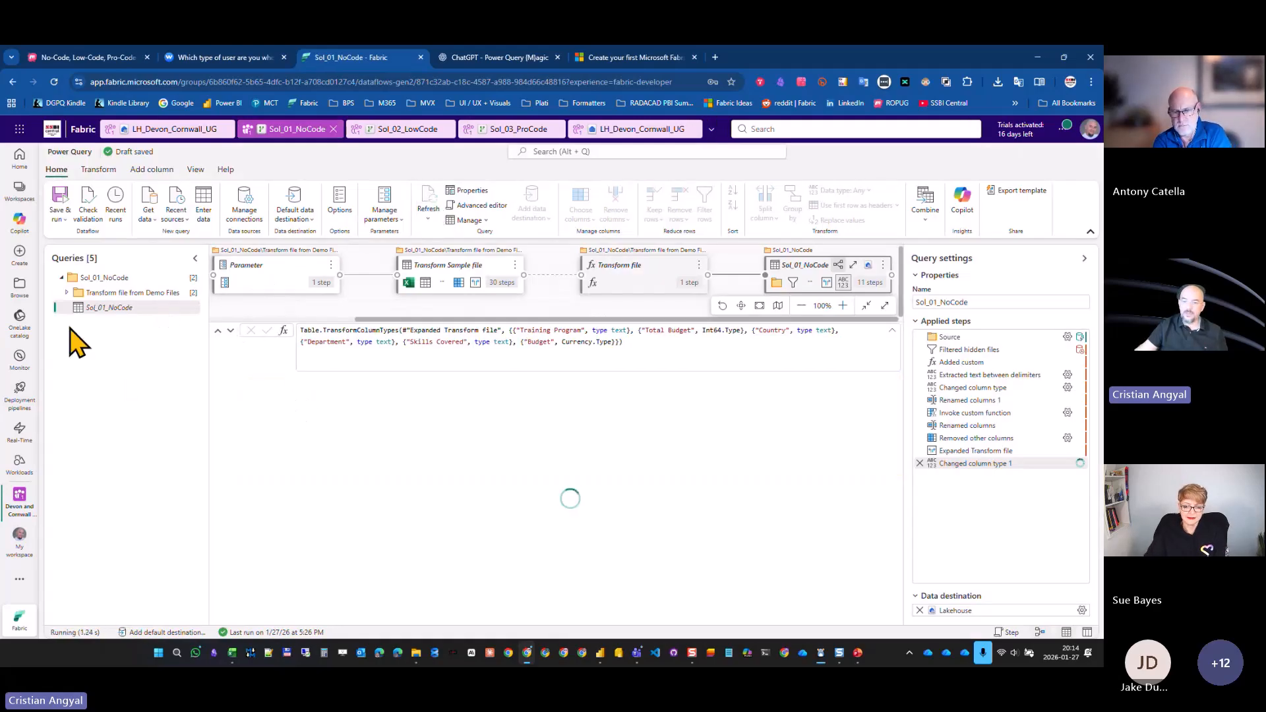
pyautogui.click(61, 278)
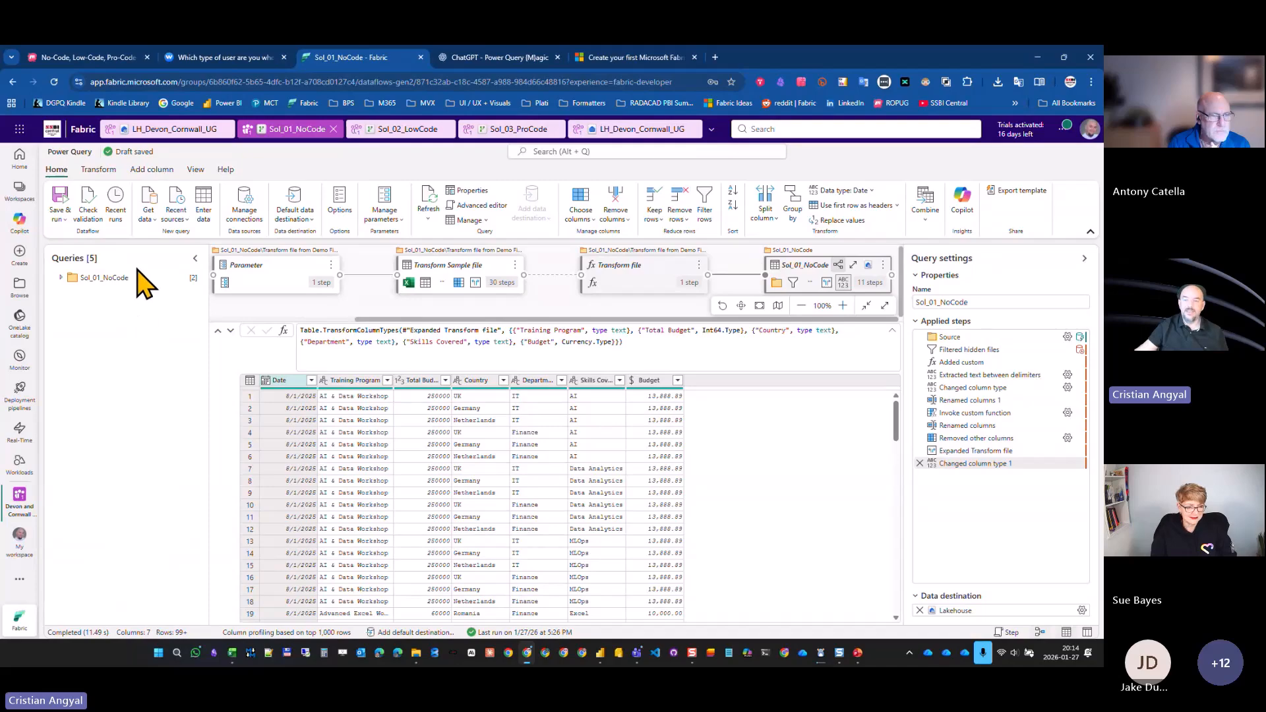
# Start adding a new Folder data source to the dataflow.
pyautogui.click(148, 213)
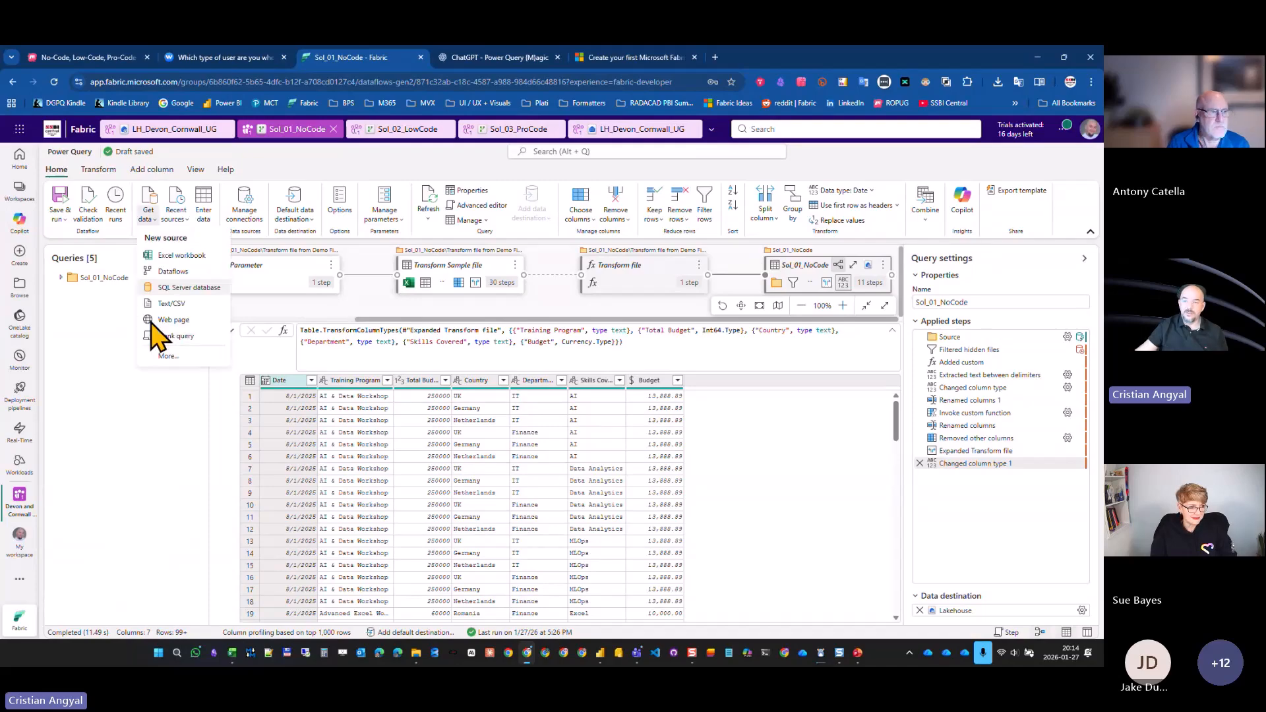
pyautogui.click(166, 357)
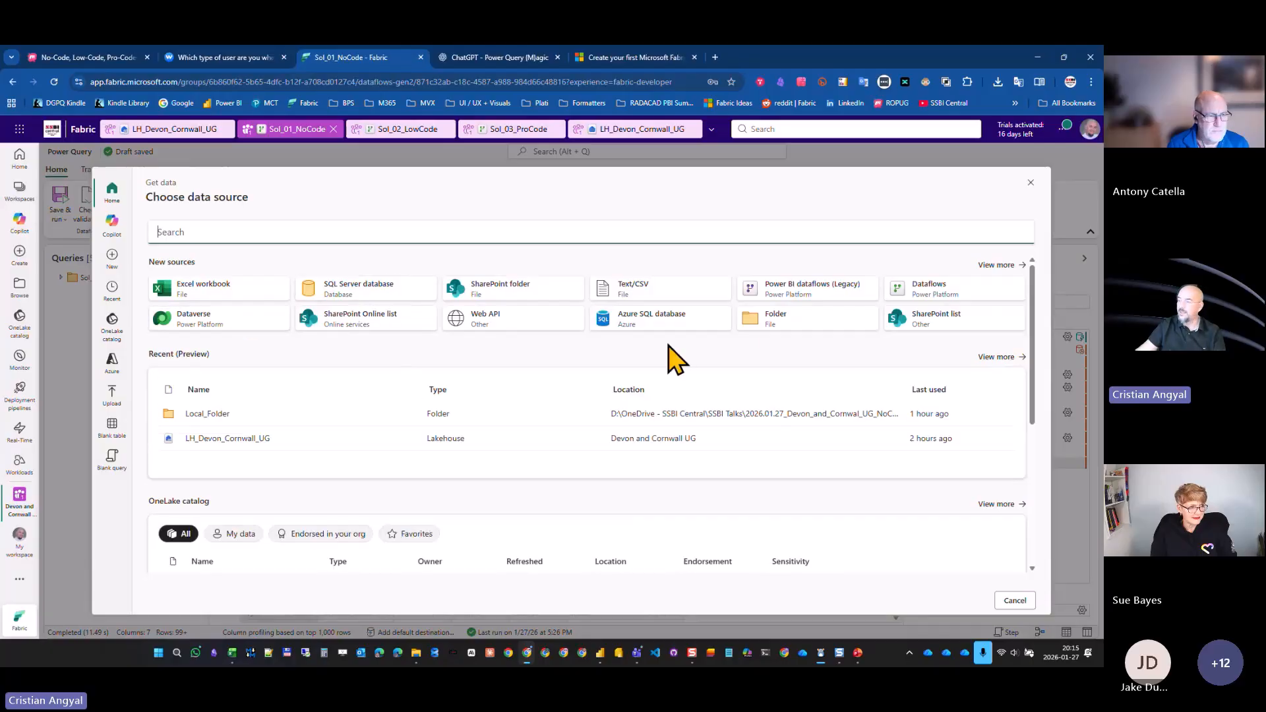
pyautogui.click(781, 339)
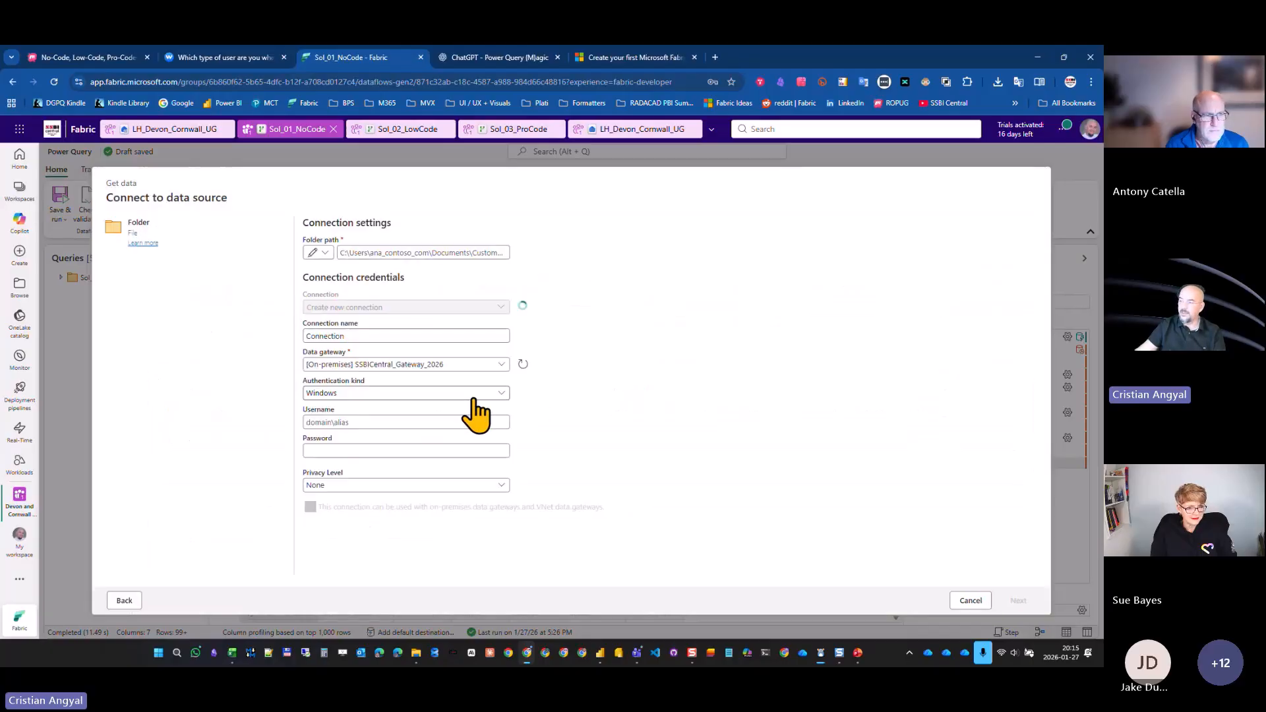
# Set the folder path to D:\OneDrive - SSBI Central\SSBI Talks\2026.01.27_Devon_and_Cornwal_UG_NoCode_LowCode_ProCode\Demo Files from the clipboard history and proceed to the folder preview.
pyautogui.click(391, 254)
pyautogui.press('super+v')
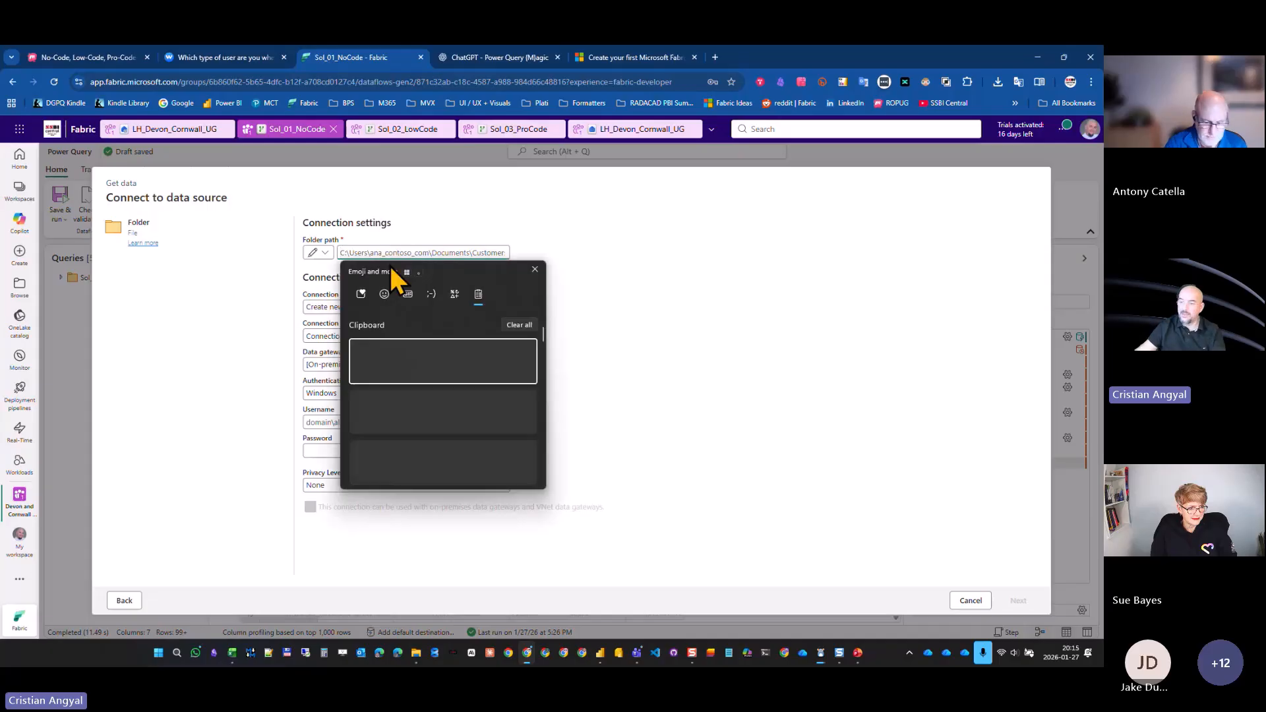
pyautogui.scroll(-3, 433, 429)
pyautogui.scroll(3, 433, 432)
pyautogui.scroll(-2, 433, 430)
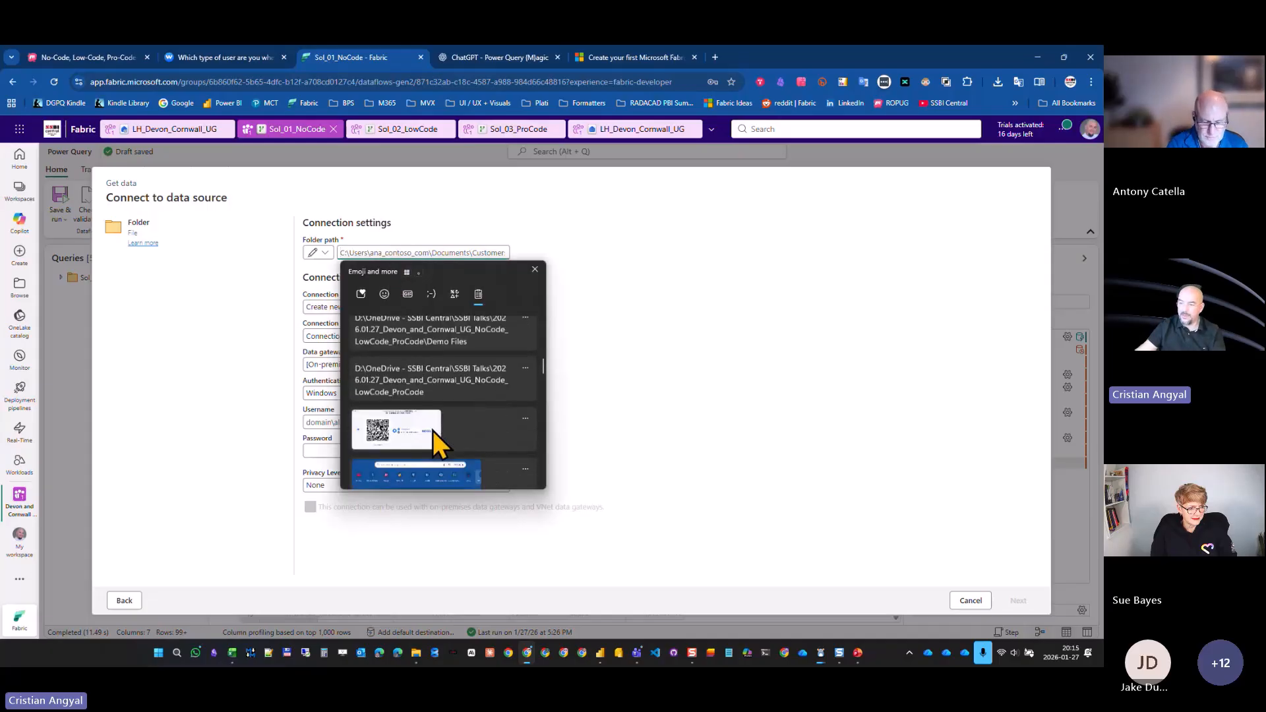
pyautogui.press('Return')
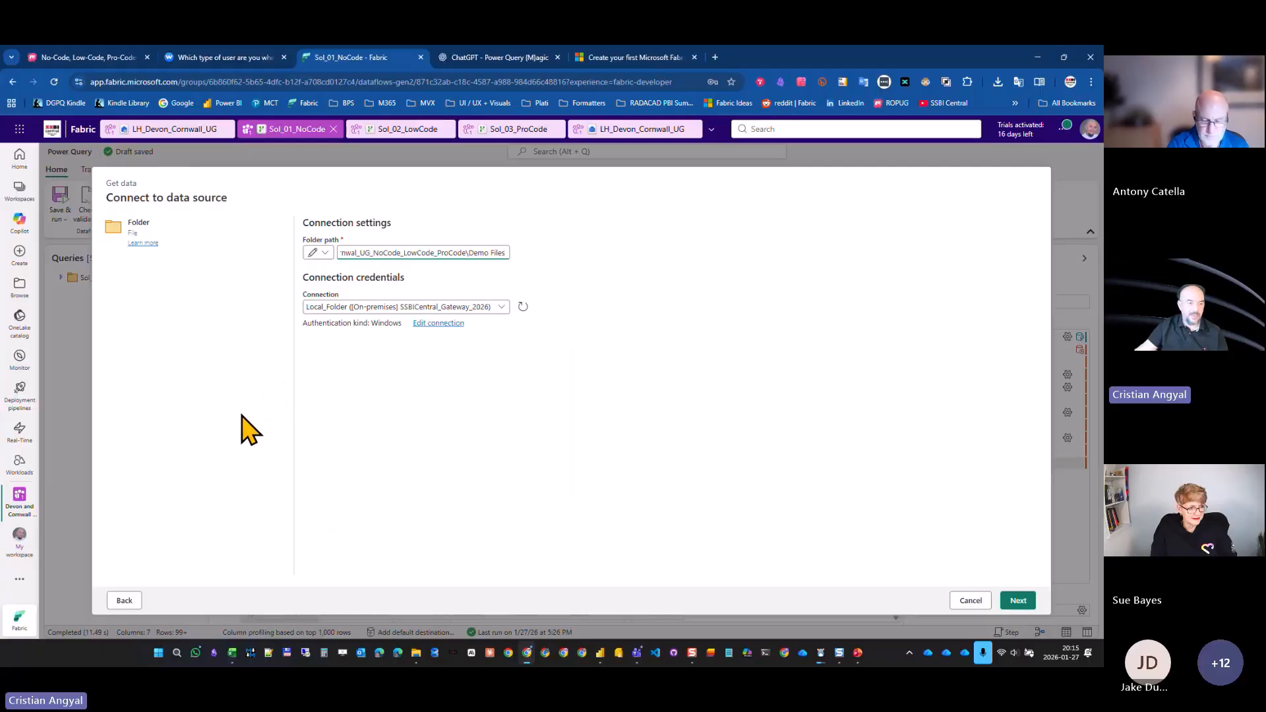
pyautogui.click(1019, 600)
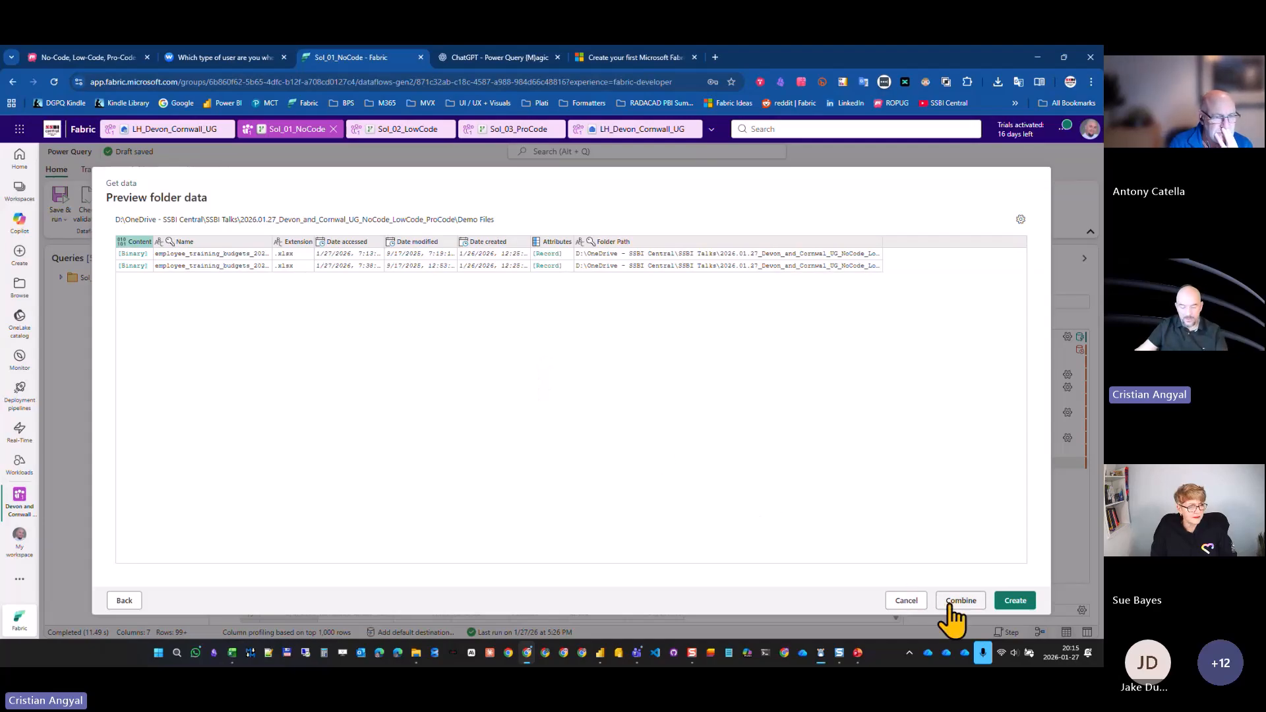
pyautogui.moveTo(924, 579); pyautogui.dragTo(1007, 621)
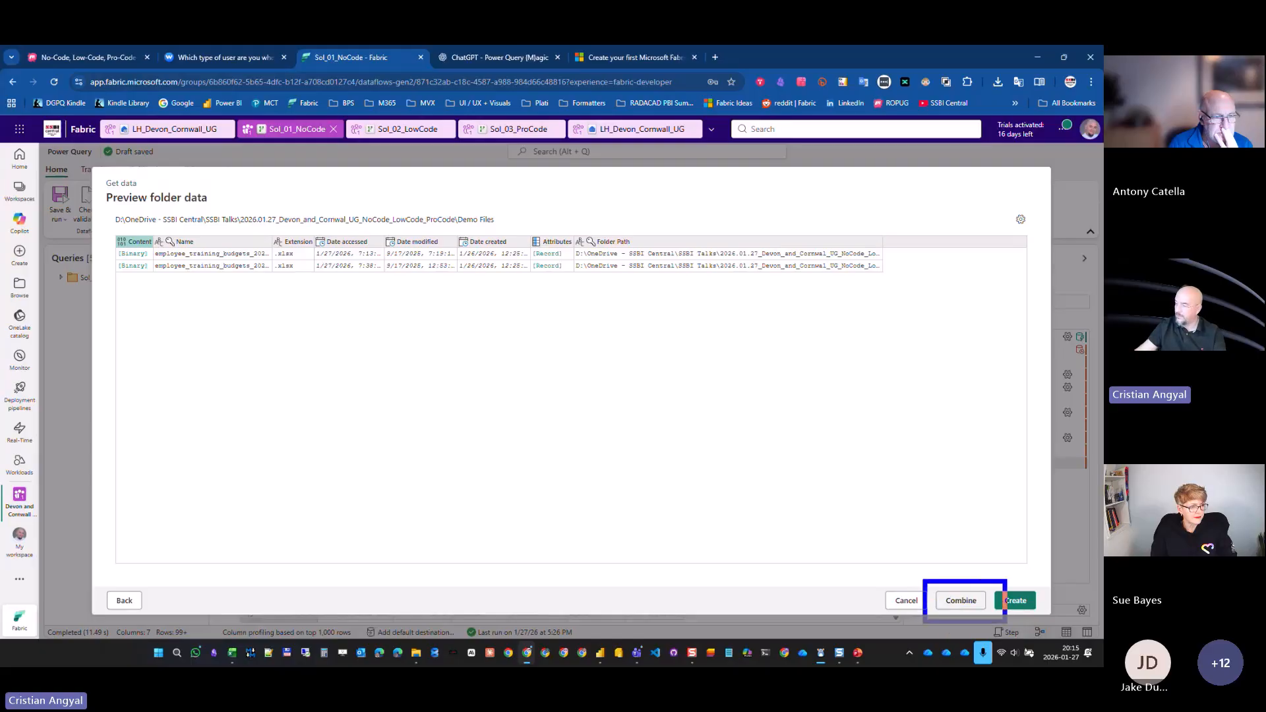
pyautogui.moveTo(1010, 540); pyautogui.dragTo(975, 593)
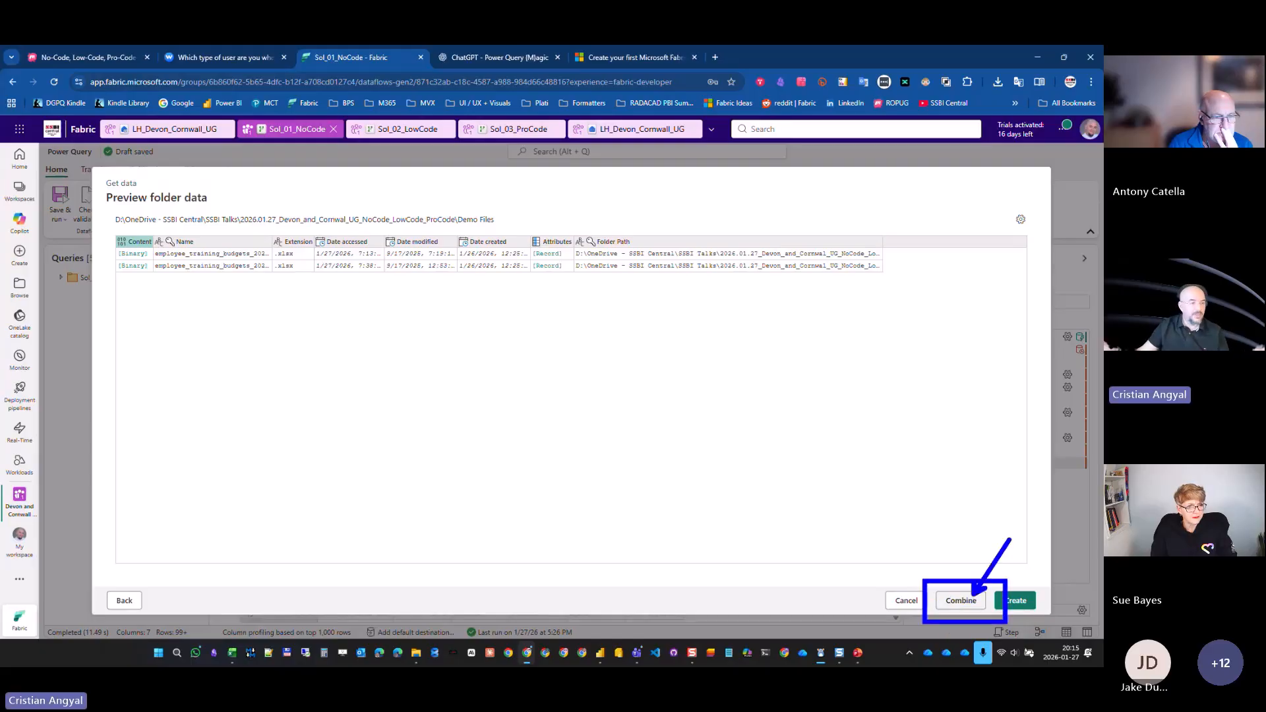
pyautogui.press('Escape')
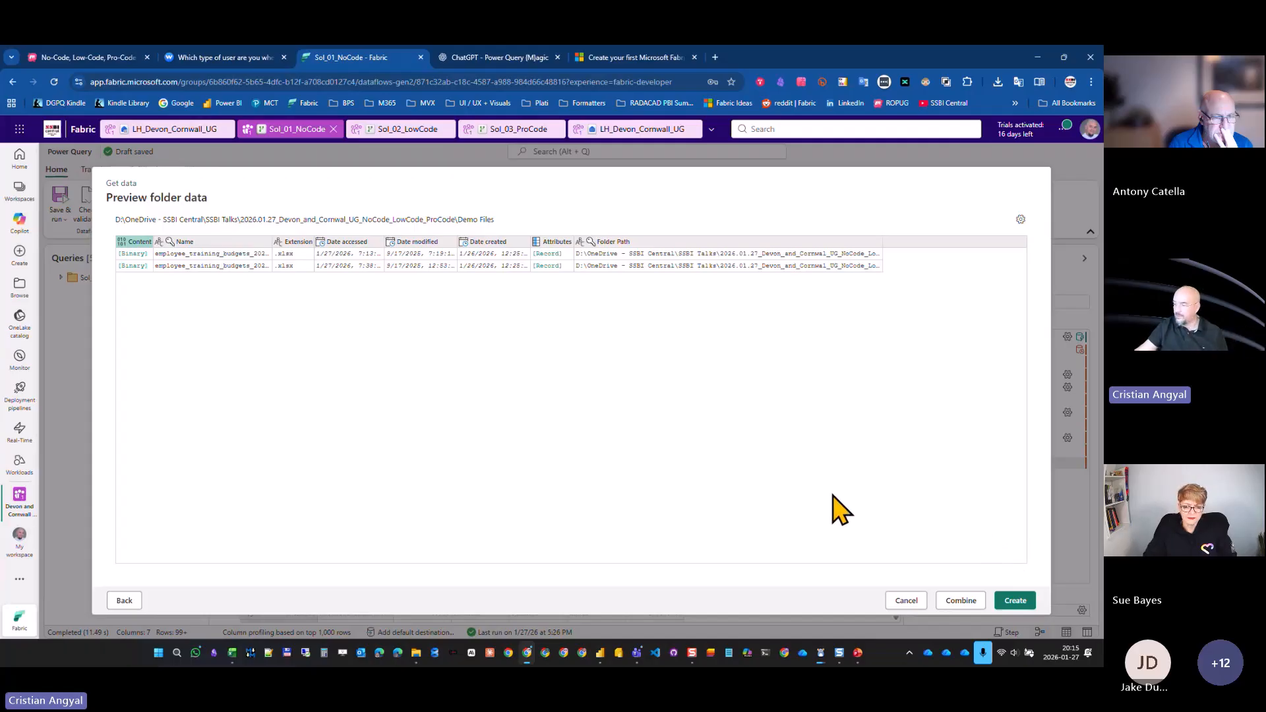
# Combine the folder's files using Sheet1 of the first file as the example, and create the query.
pyautogui.click(959, 600)
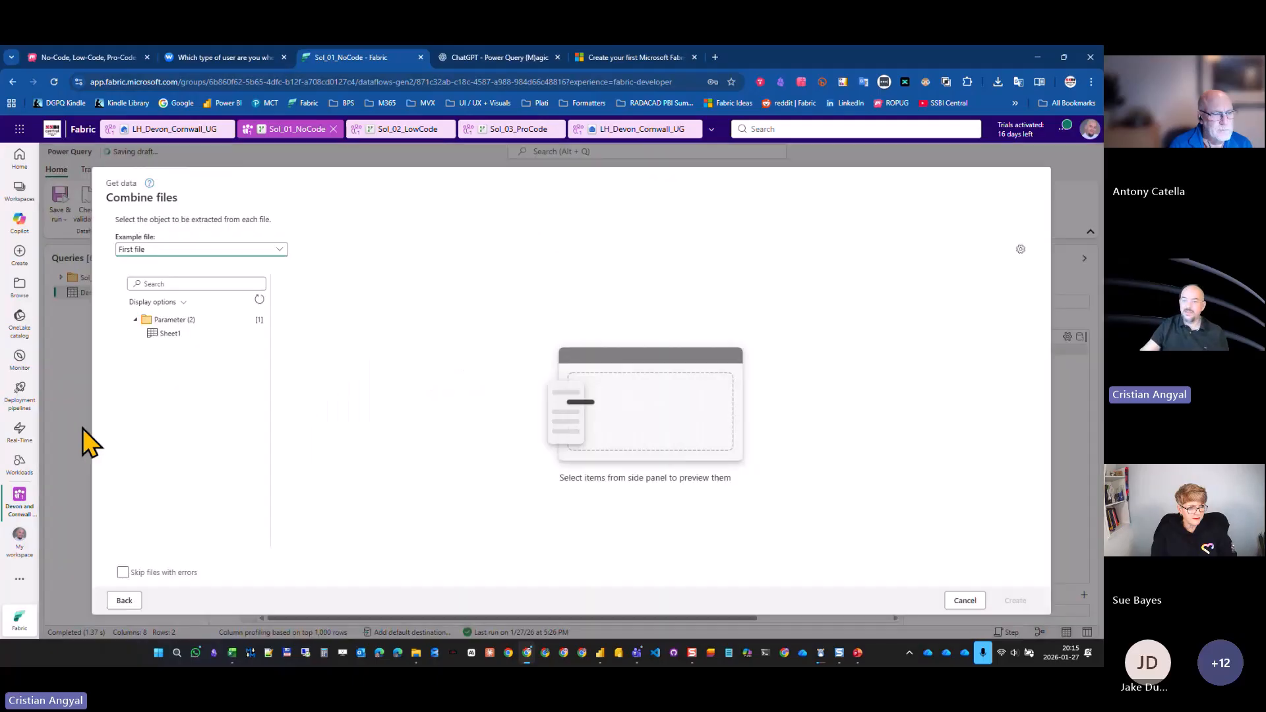
pyautogui.click(215, 337)
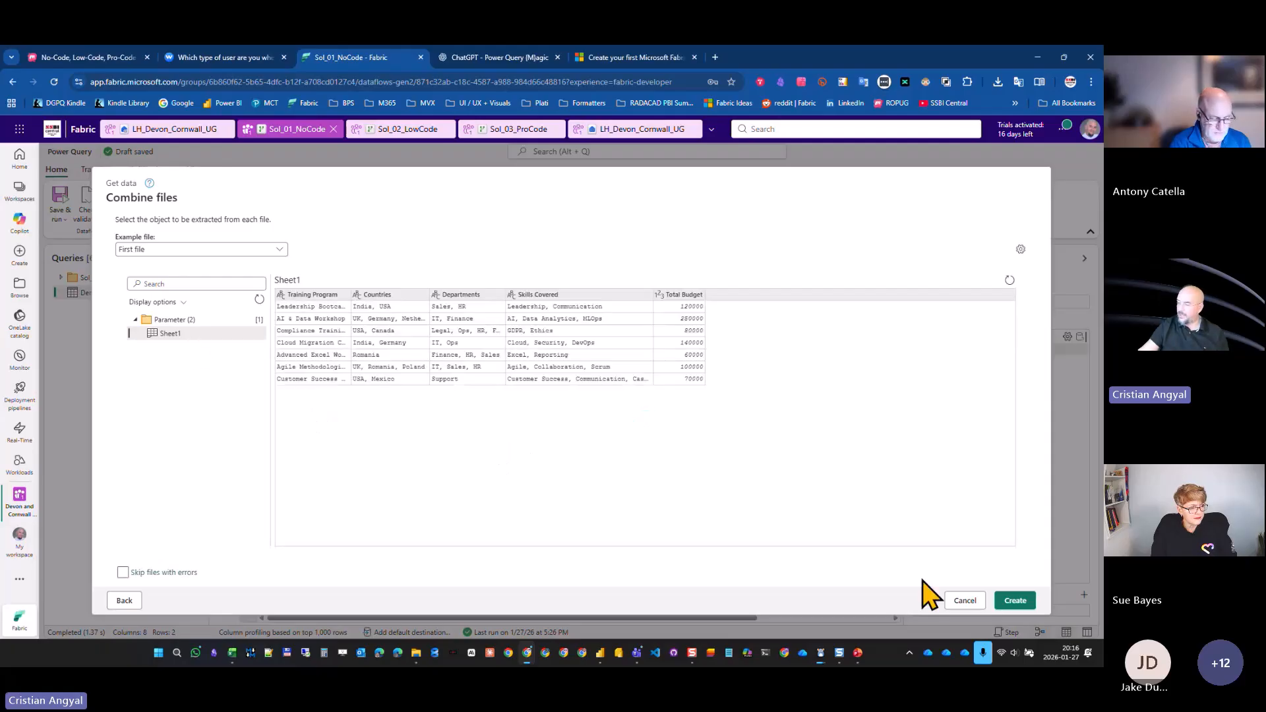
pyautogui.click(1024, 599)
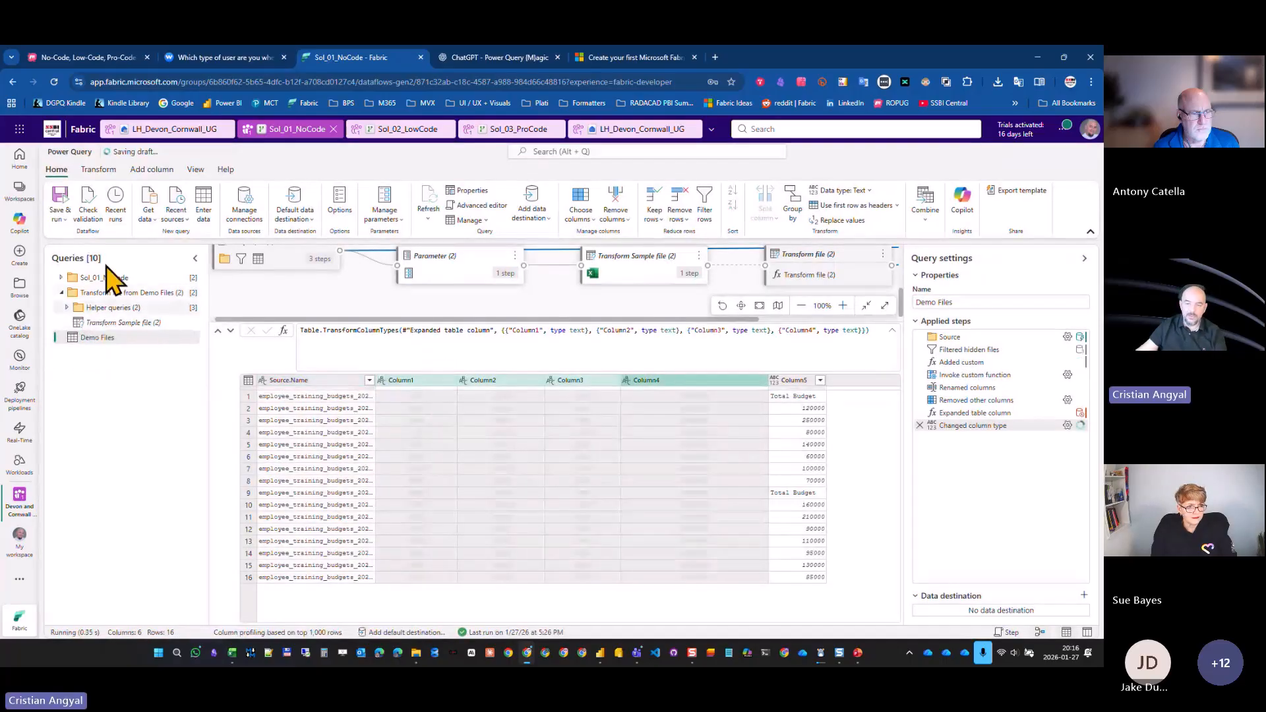
# Expand the Sol_01_NoCode group, collapse the Transform file from Demo Files (2) group, and display the finished Sol_01_NoCode query.
pyautogui.click(60, 278)
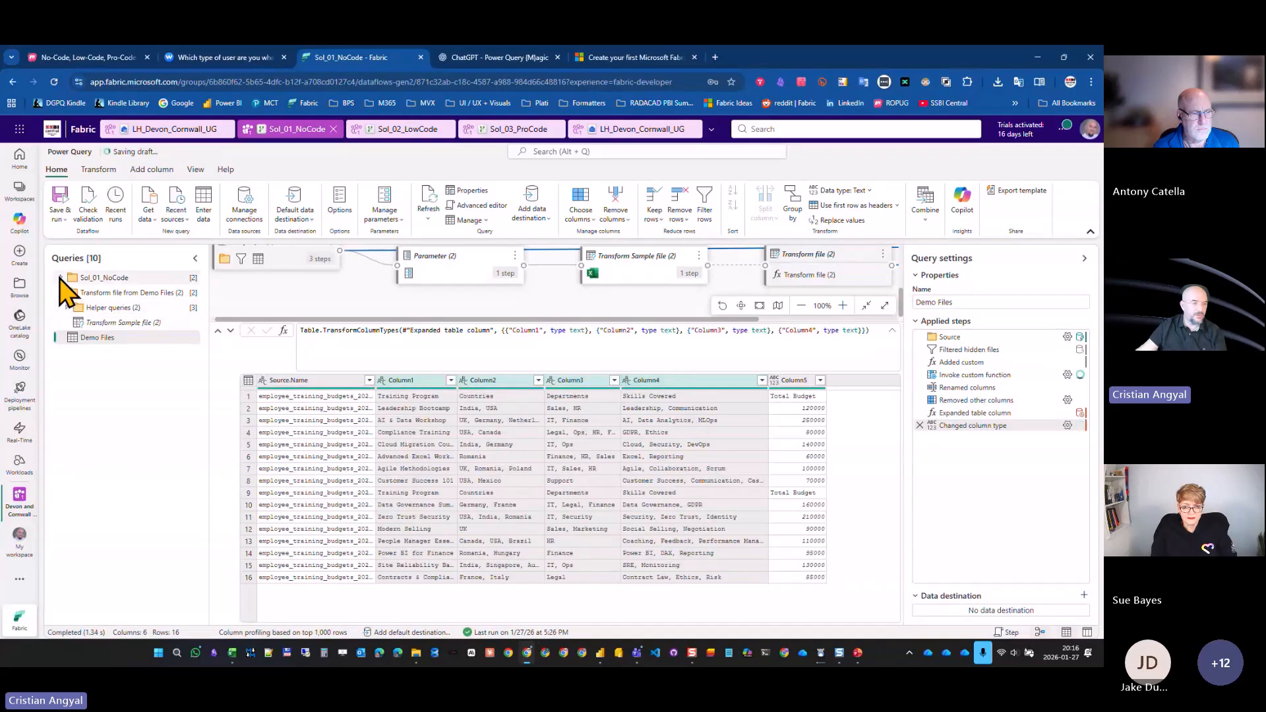
pyautogui.click(62, 322)
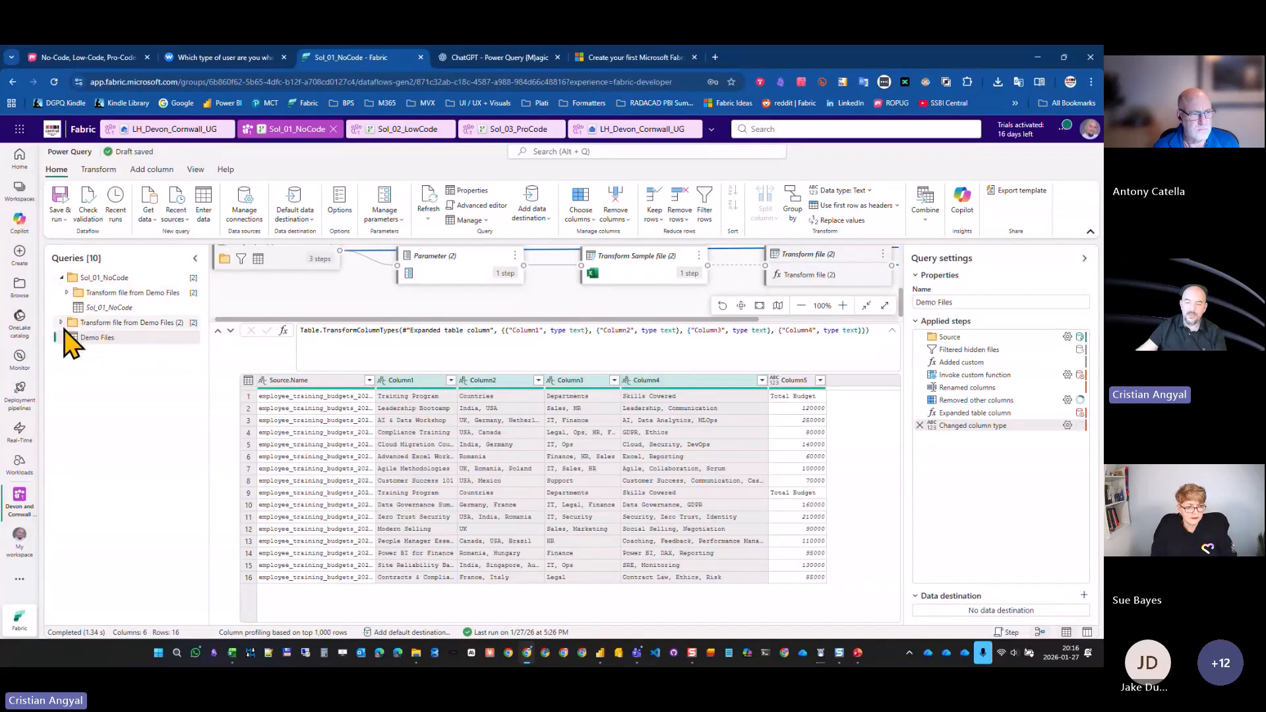
pyautogui.click(94, 308)
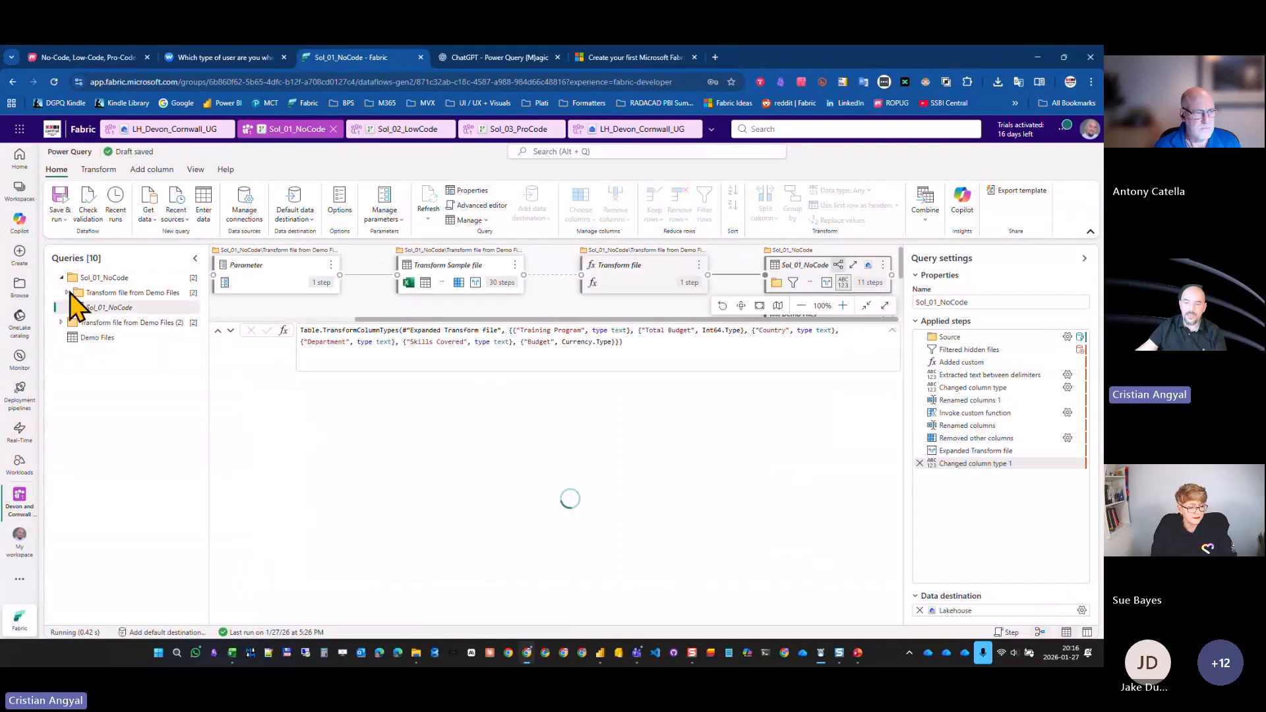
# Expand the Transform file from Demo Files group with its Helper queries, and display the Transform Sample file query.
pyautogui.click(68, 293)
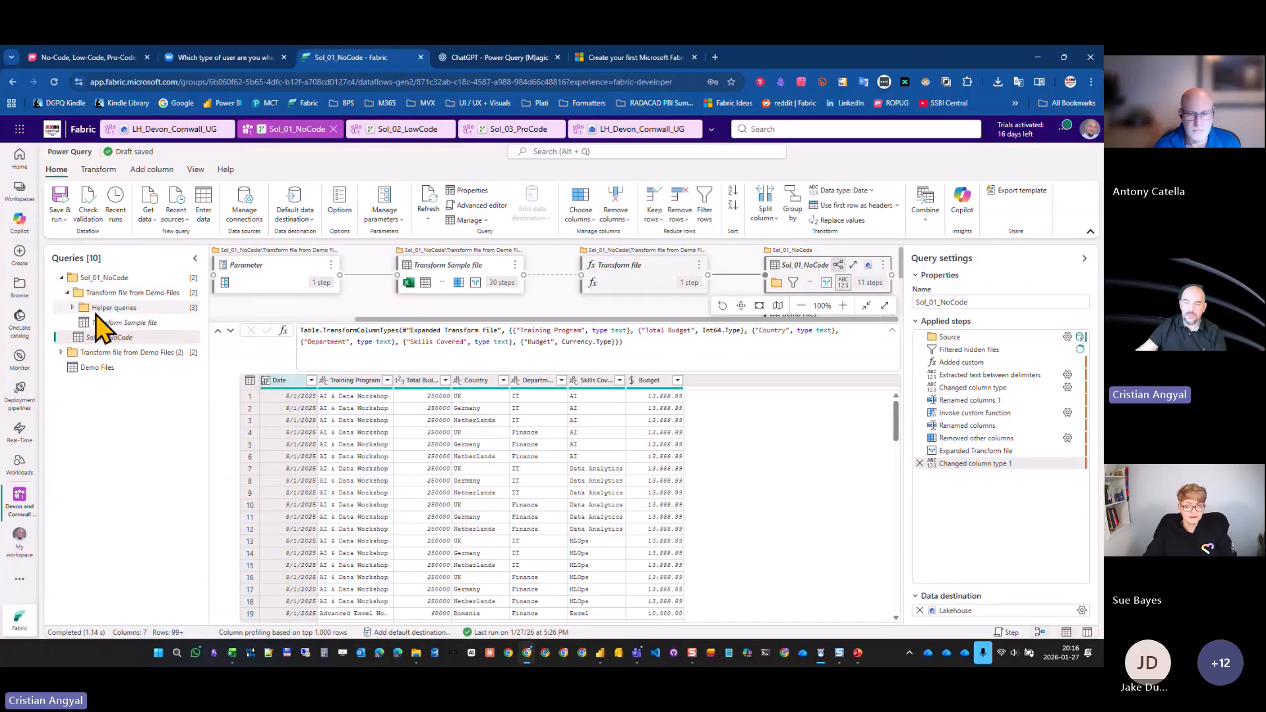
pyautogui.click(74, 307)
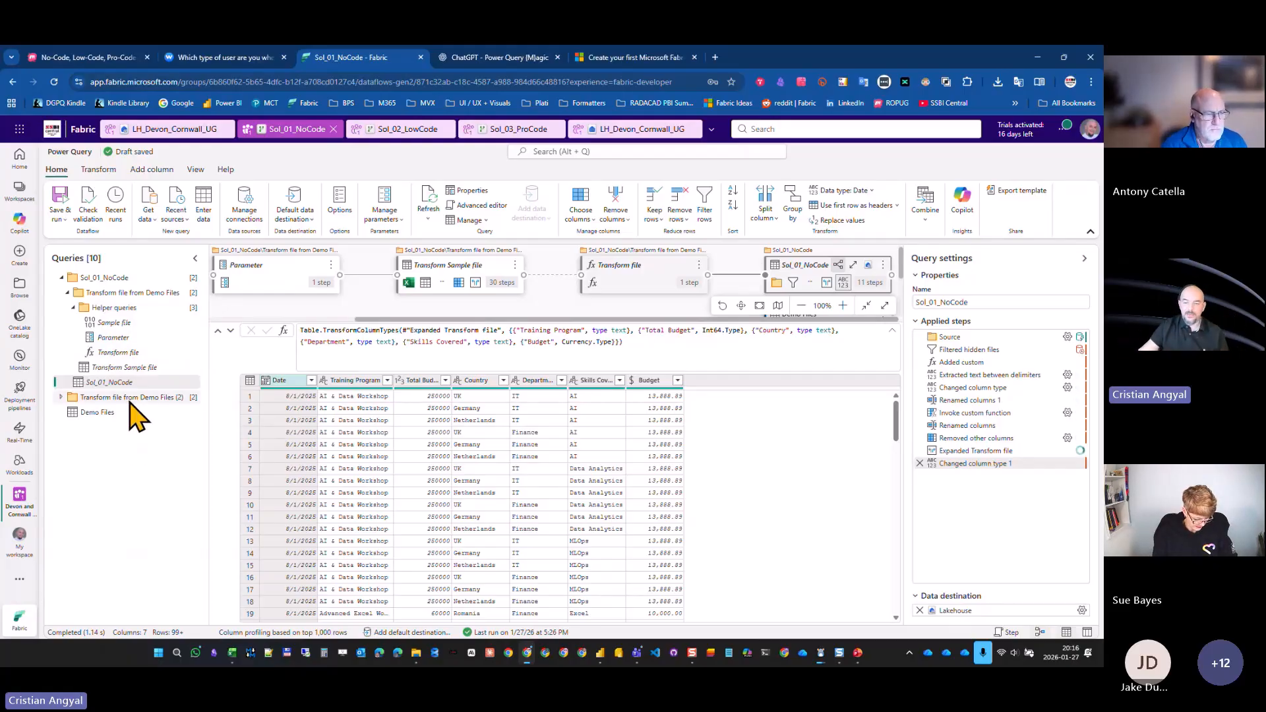
pyautogui.click(134, 369)
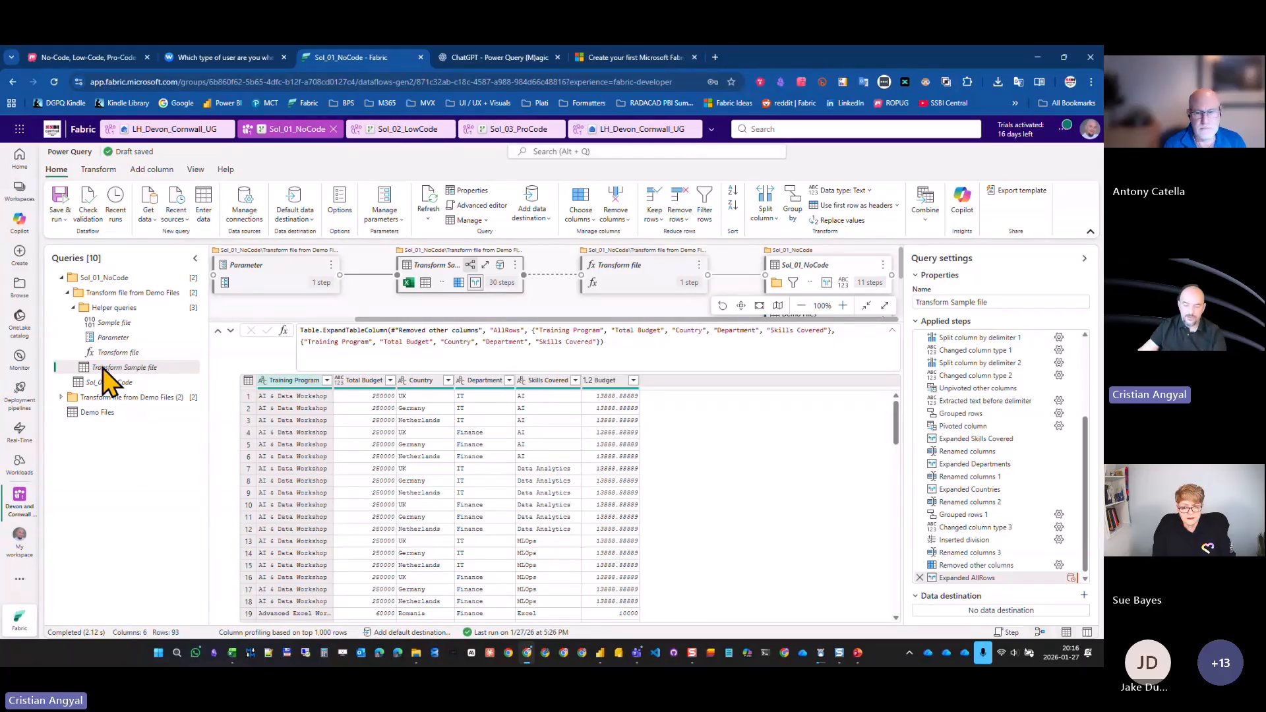
pyautogui.moveTo(71, 359)
pyautogui.mouseDown()
pyautogui.moveTo(180, 389)
pyautogui.moveTo(193, 379)
pyautogui.mouseUp()
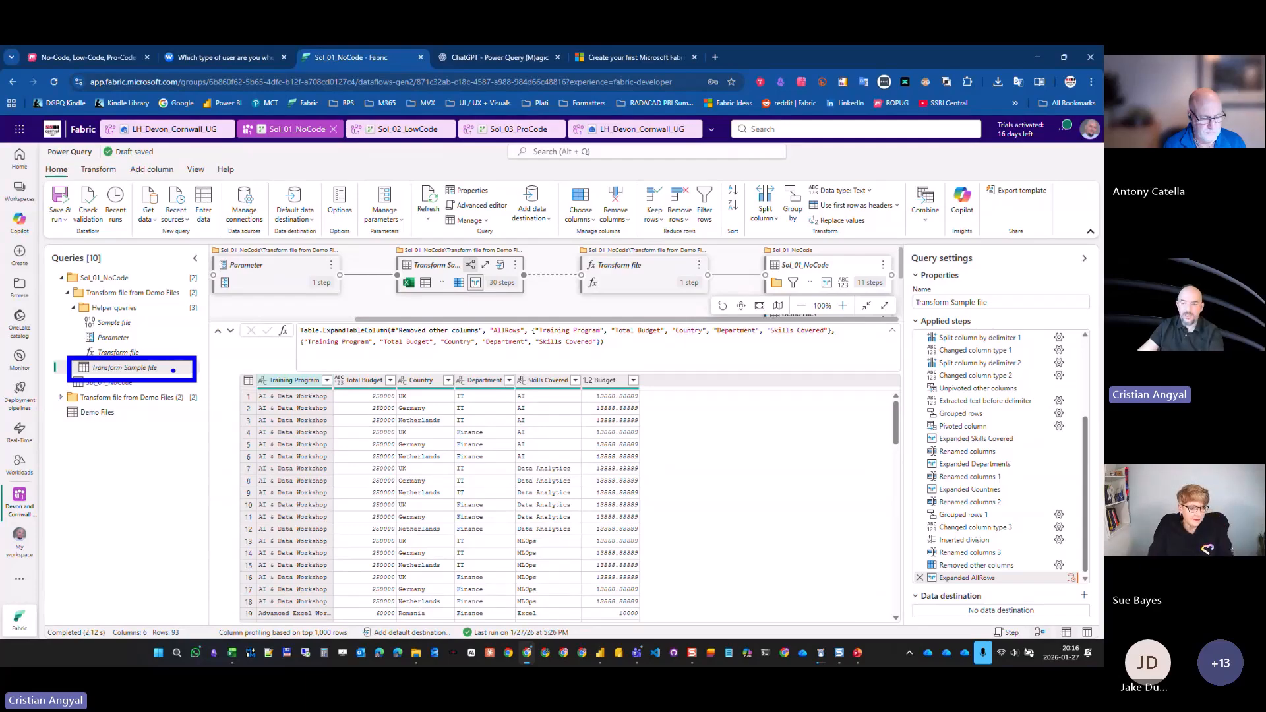
# Display the Transform file function in the Helper queries, and return to the Transform Sample file query.
pyautogui.press('Escape')
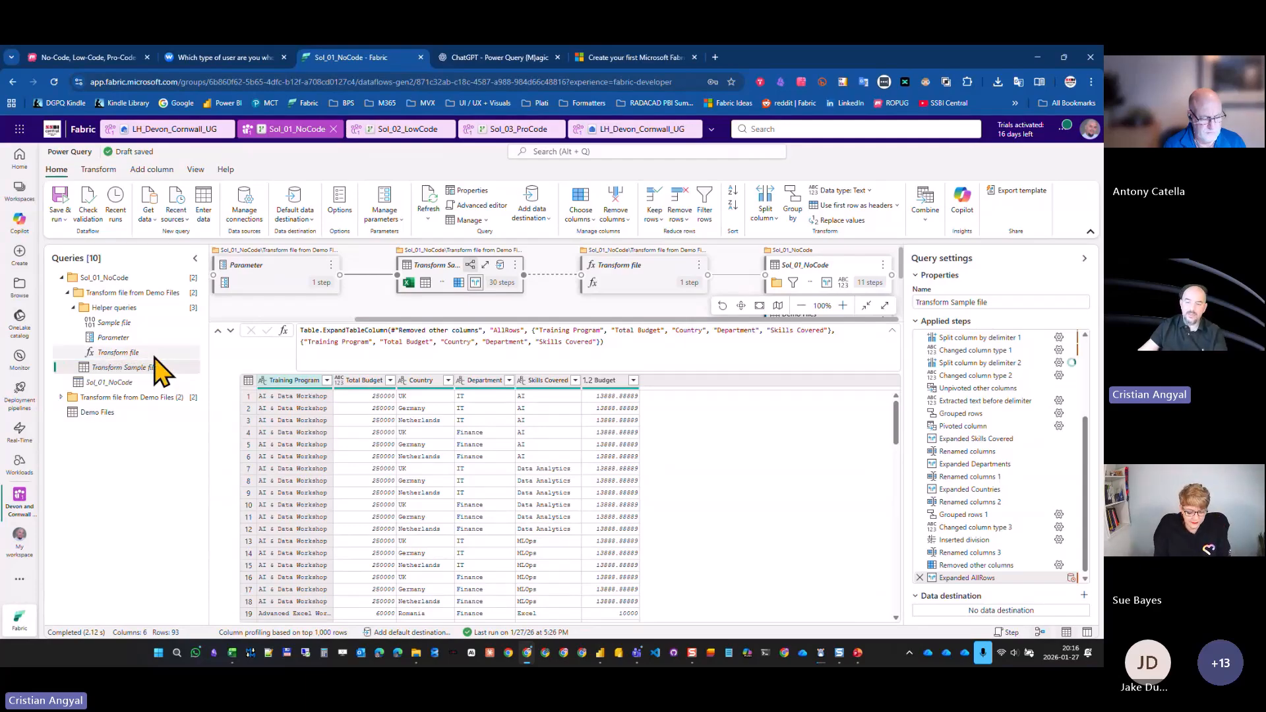
pyautogui.click(148, 354)
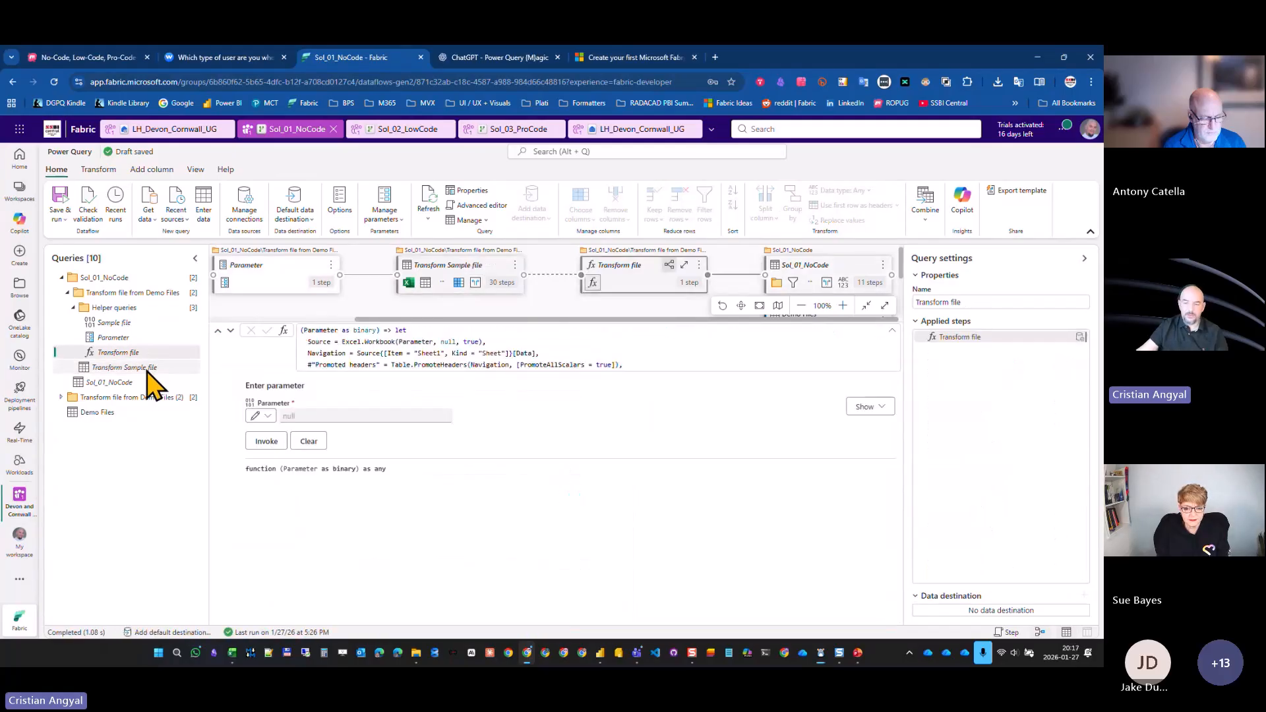
pyautogui.click(135, 367)
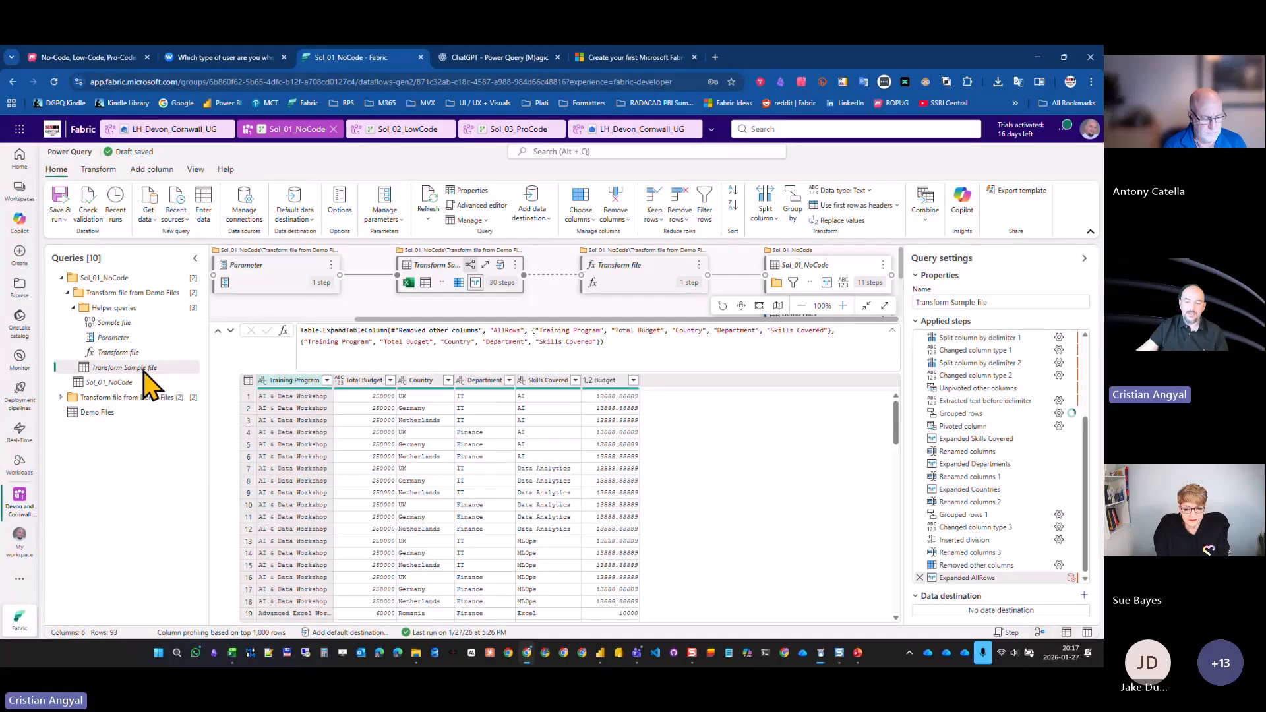
pyautogui.hotkey('ctrl', '2')
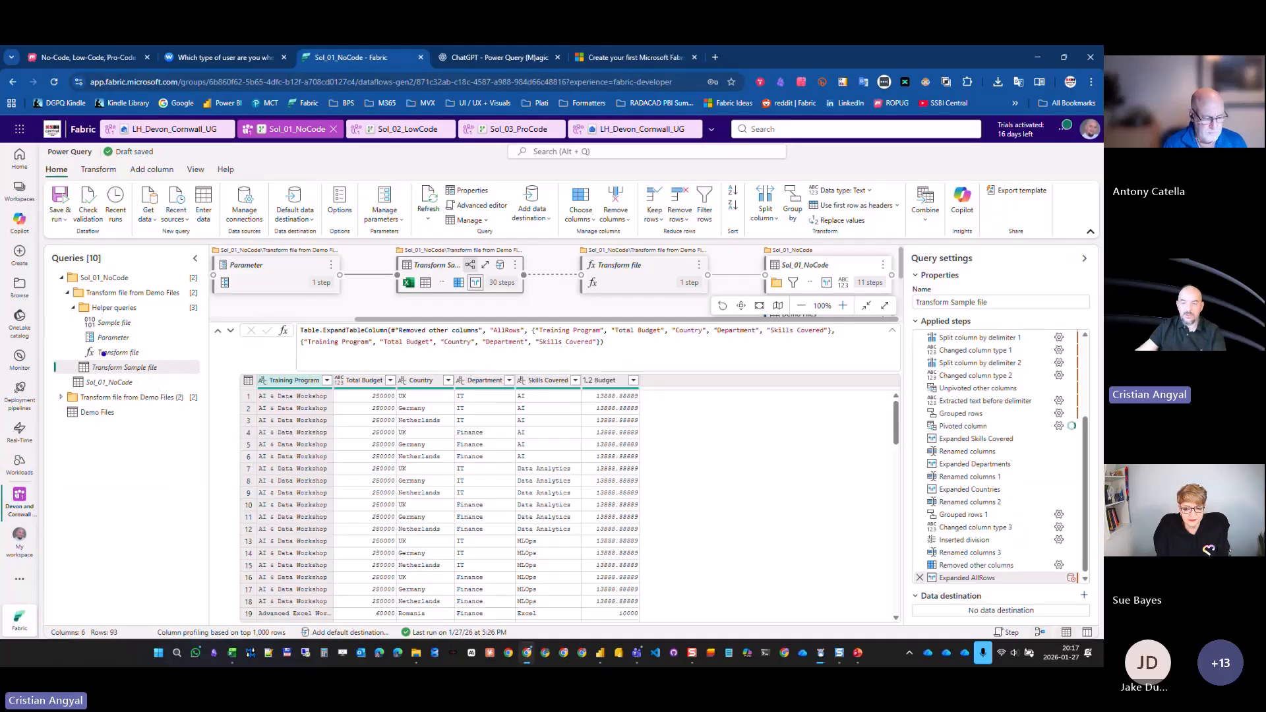
pyautogui.moveTo(72, 341)
pyautogui.mouseDown()
pyautogui.moveTo(178, 364)
pyautogui.moveTo(190, 327)
pyautogui.moveTo(229, 295)
pyautogui.mouseUp()
pyautogui.press('Escape')
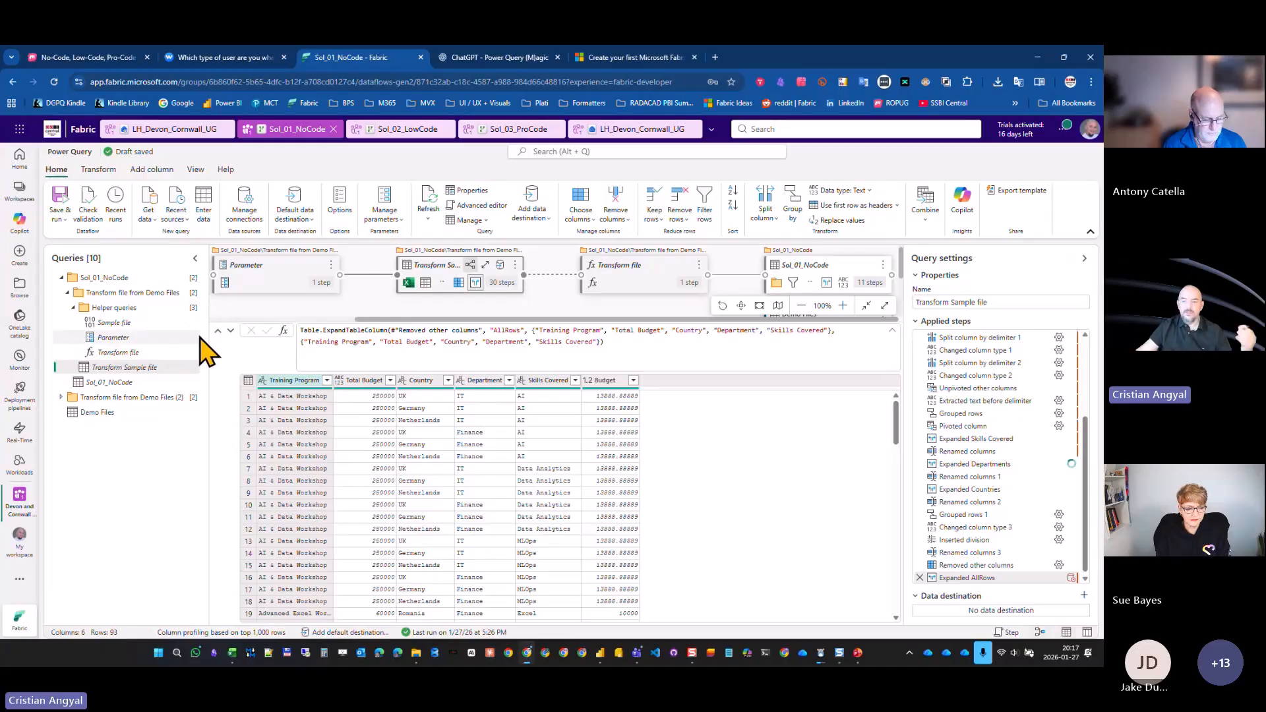
# In the Sol_01_NoCode query, inspect the Changed column type and Invoke custom function steps, and highlight "Transform file" in the latter's formula.
pyautogui.click(132, 382)
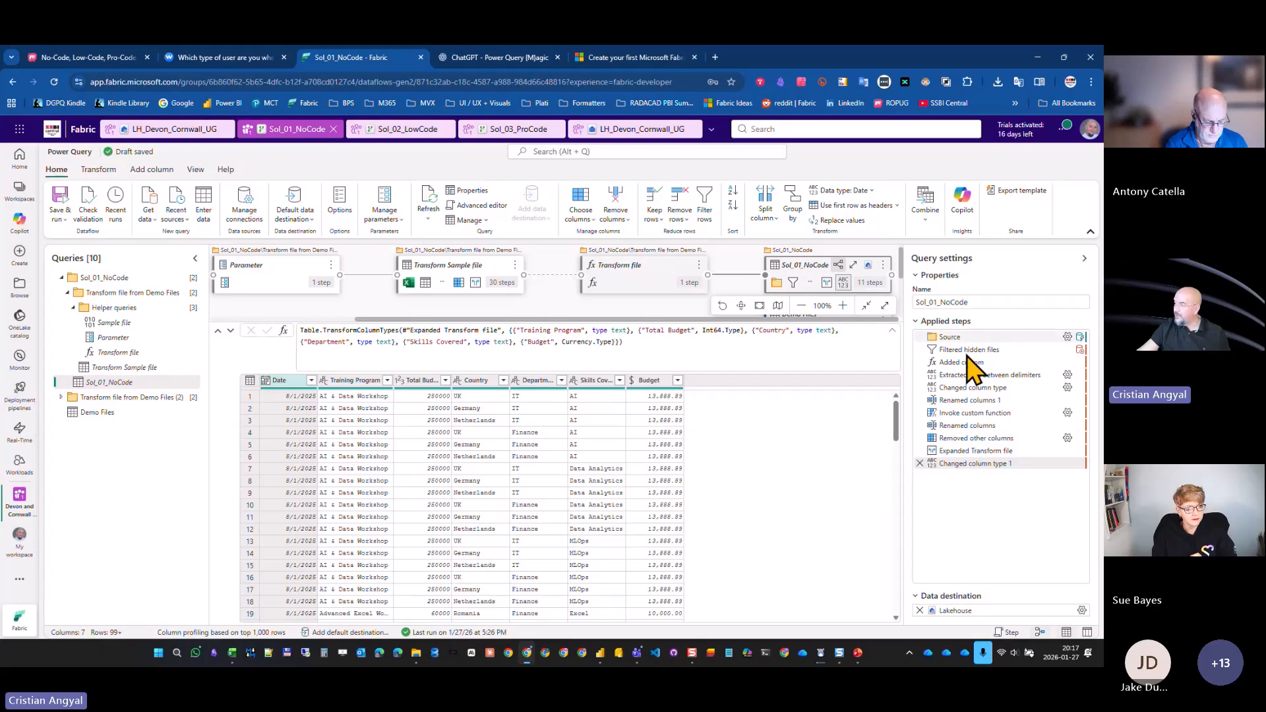
pyautogui.click(973, 388)
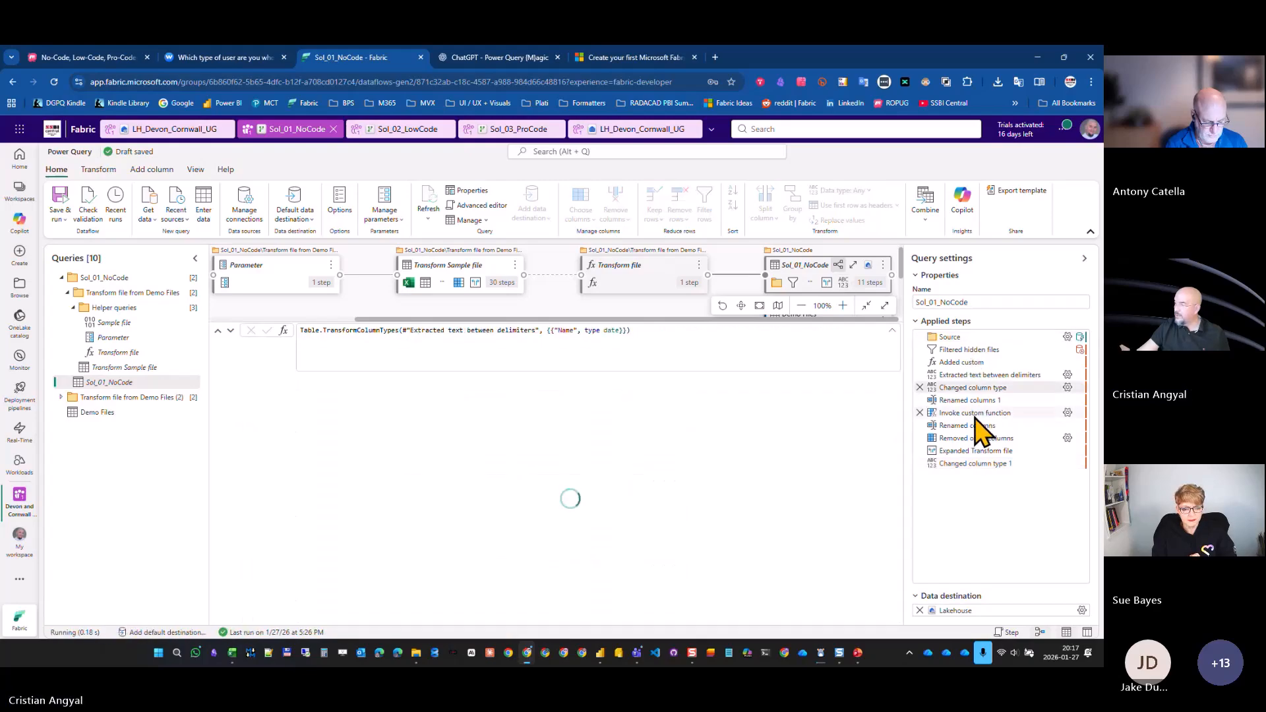
pyautogui.click(974, 414)
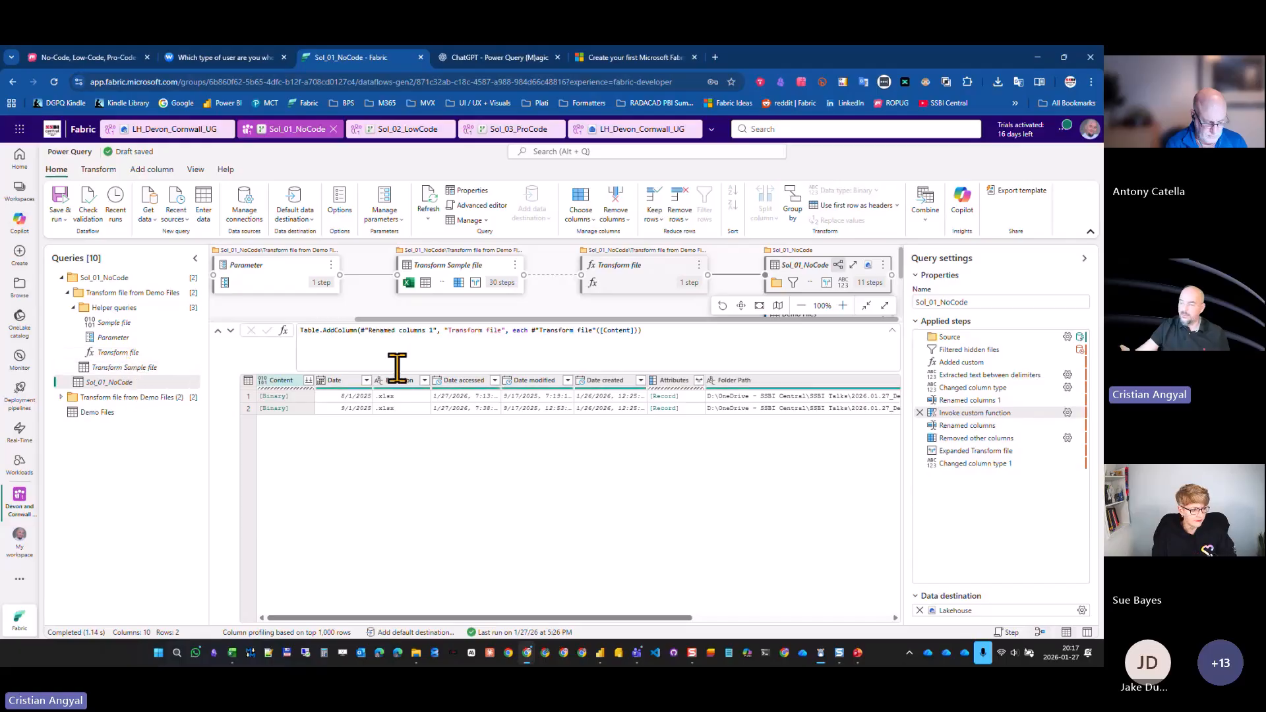
pyautogui.moveTo(536, 331); pyautogui.dragTo(596, 330)
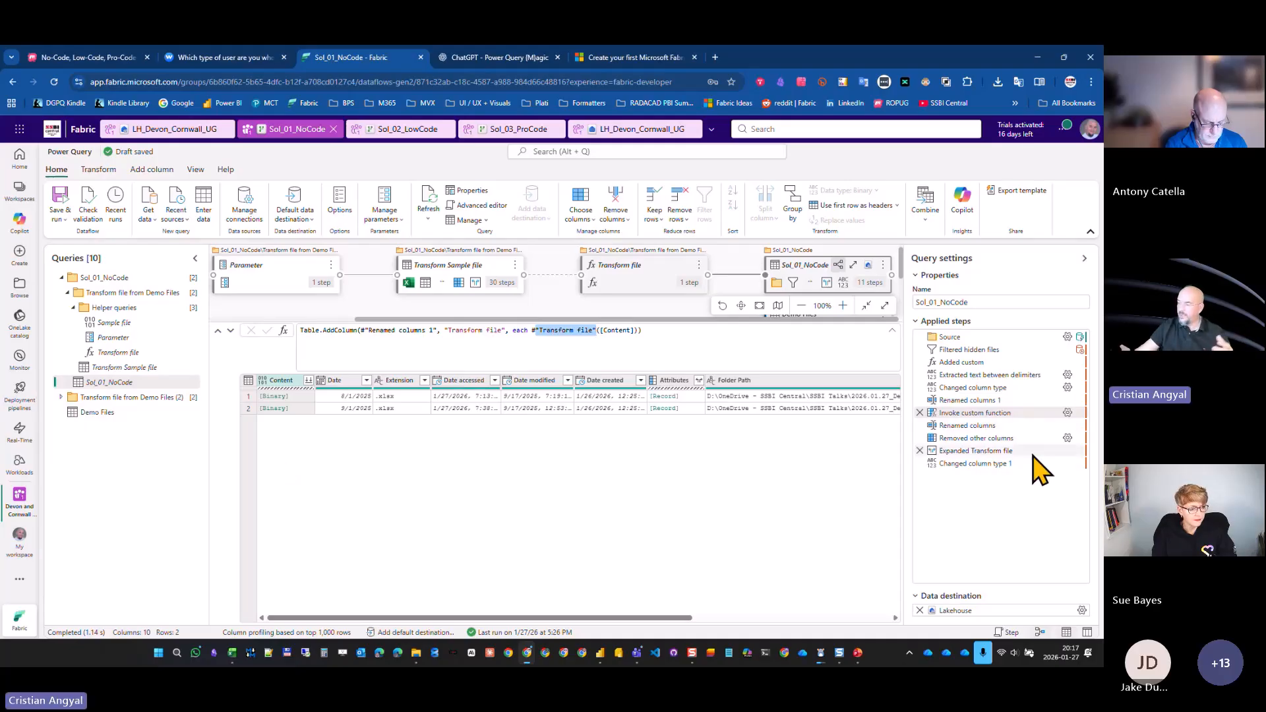
pyautogui.moveTo(977, 464)
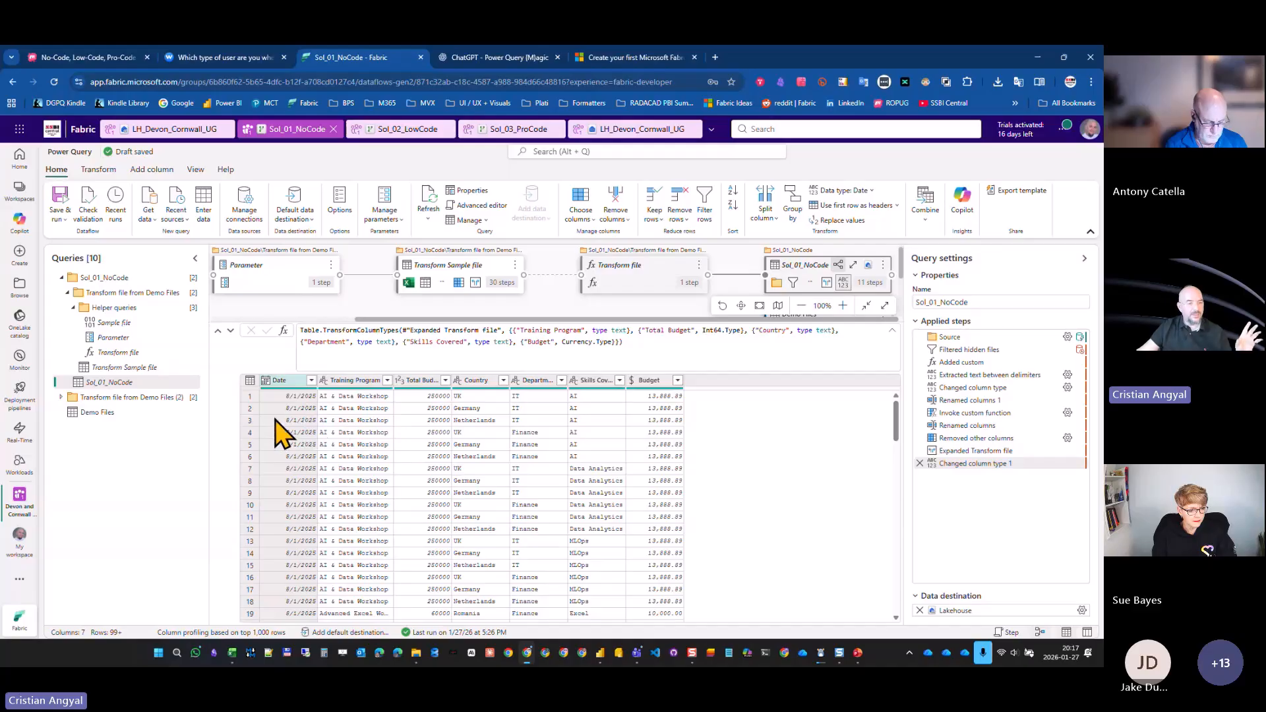
# Display the Transform Sample file query and examine its applied steps from the Source step onward.
pyautogui.click(138, 373)
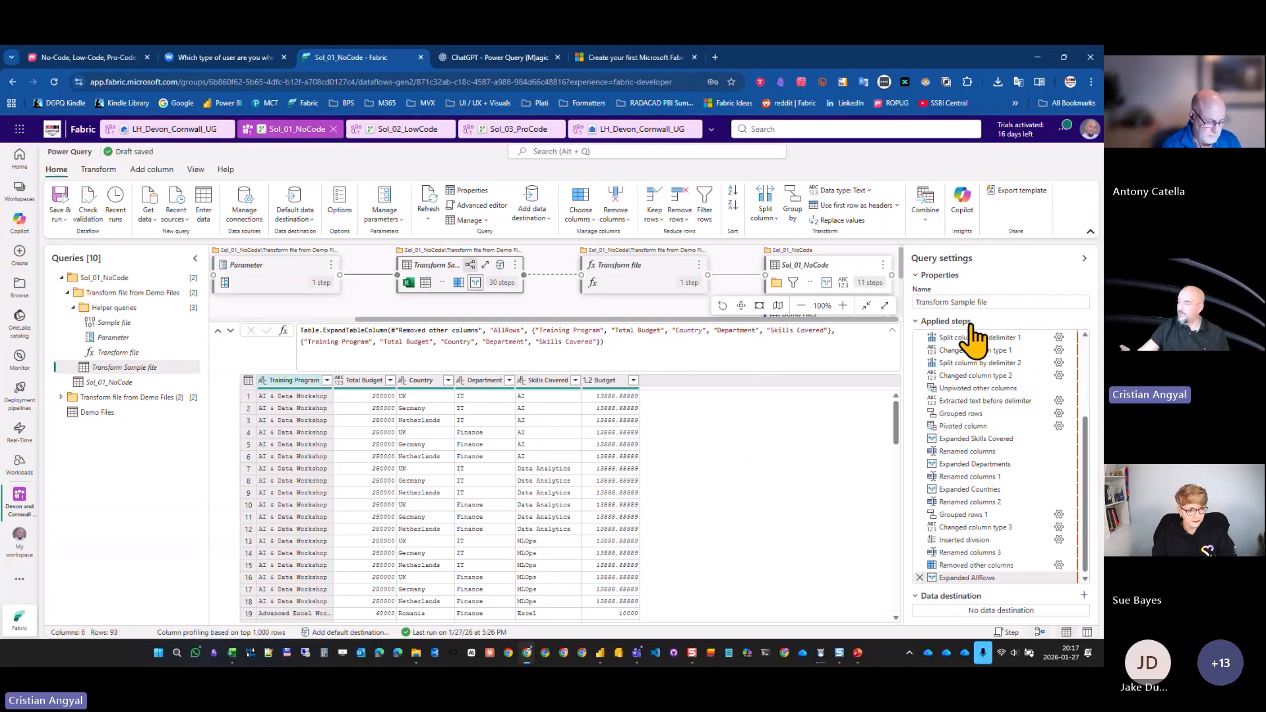
pyautogui.scroll(3, 1003, 412)
pyautogui.moveTo(999, 405)
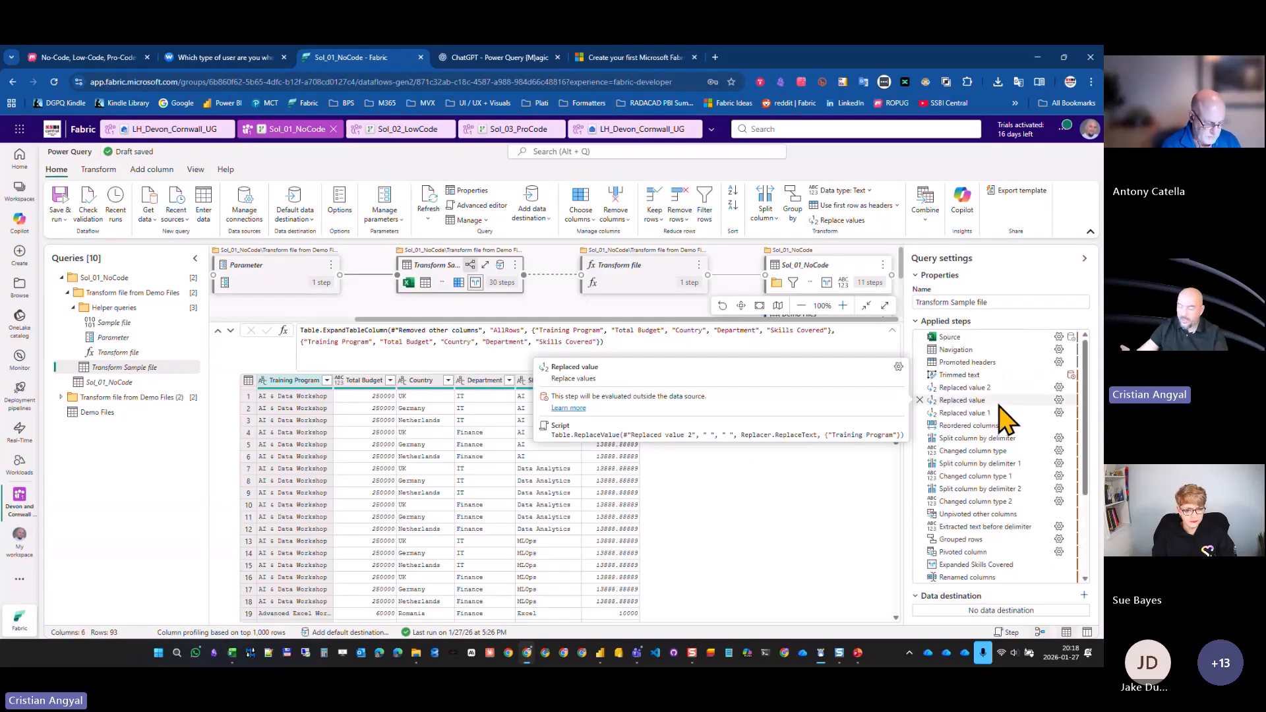
pyautogui.moveTo(914, 301)
pyautogui.mouseDown()
pyautogui.moveTo(1086, 587)
pyautogui.moveTo(1088, 619)
pyautogui.mouseUp()
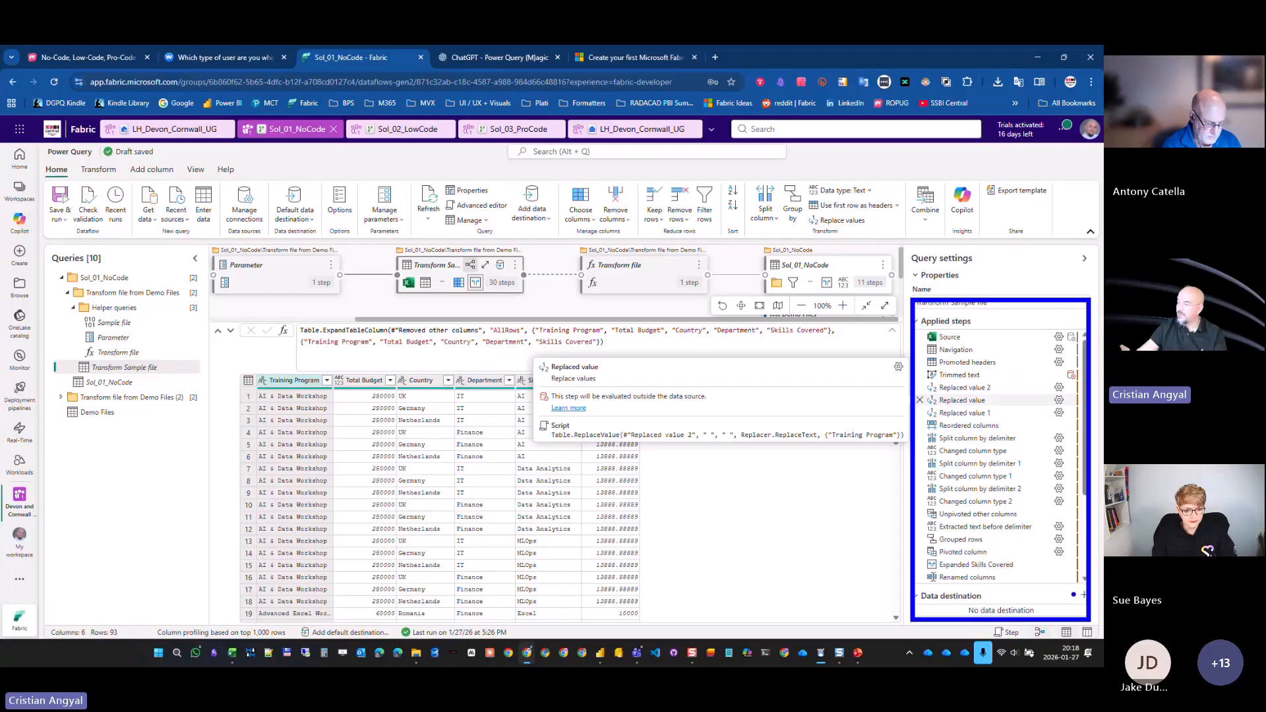
pyautogui.moveTo(1049, 573); pyautogui.dragTo(1087, 634)
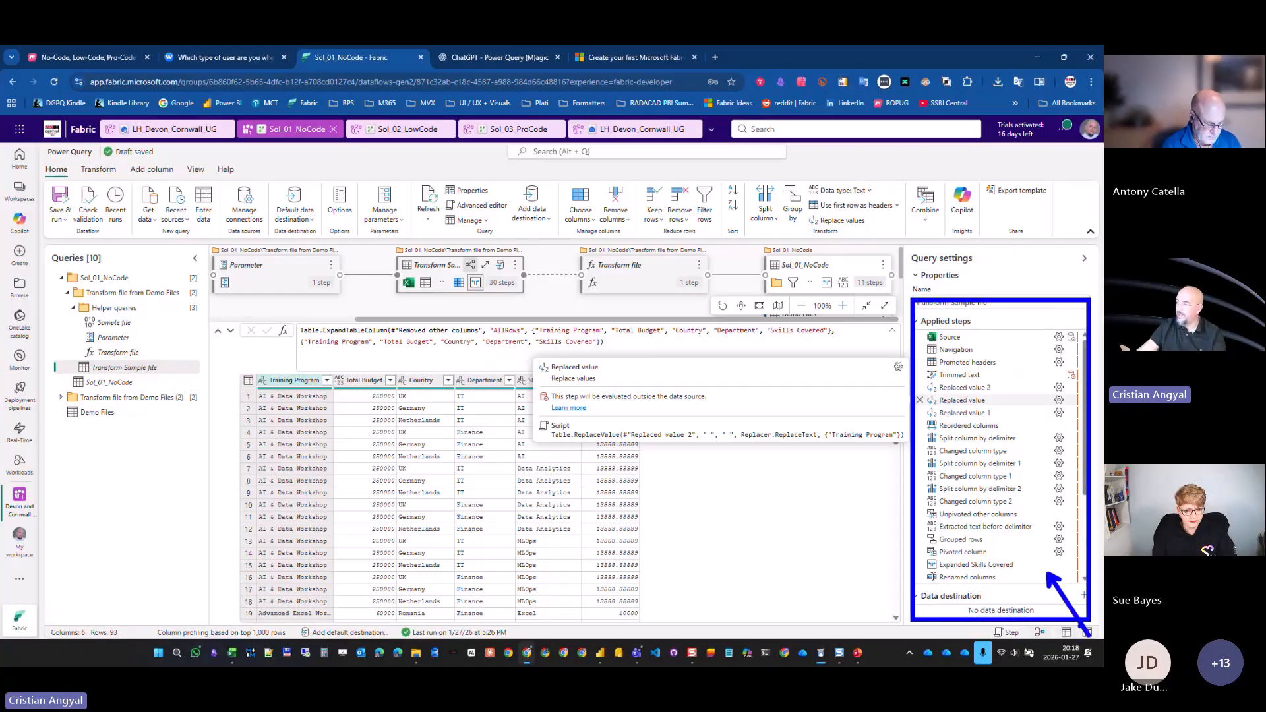
# Compare the sample query's Replaced value 1 and Reordered columns results, focusing on the Countries, Departments and Skills Covered columns.
pyautogui.click(966, 439)
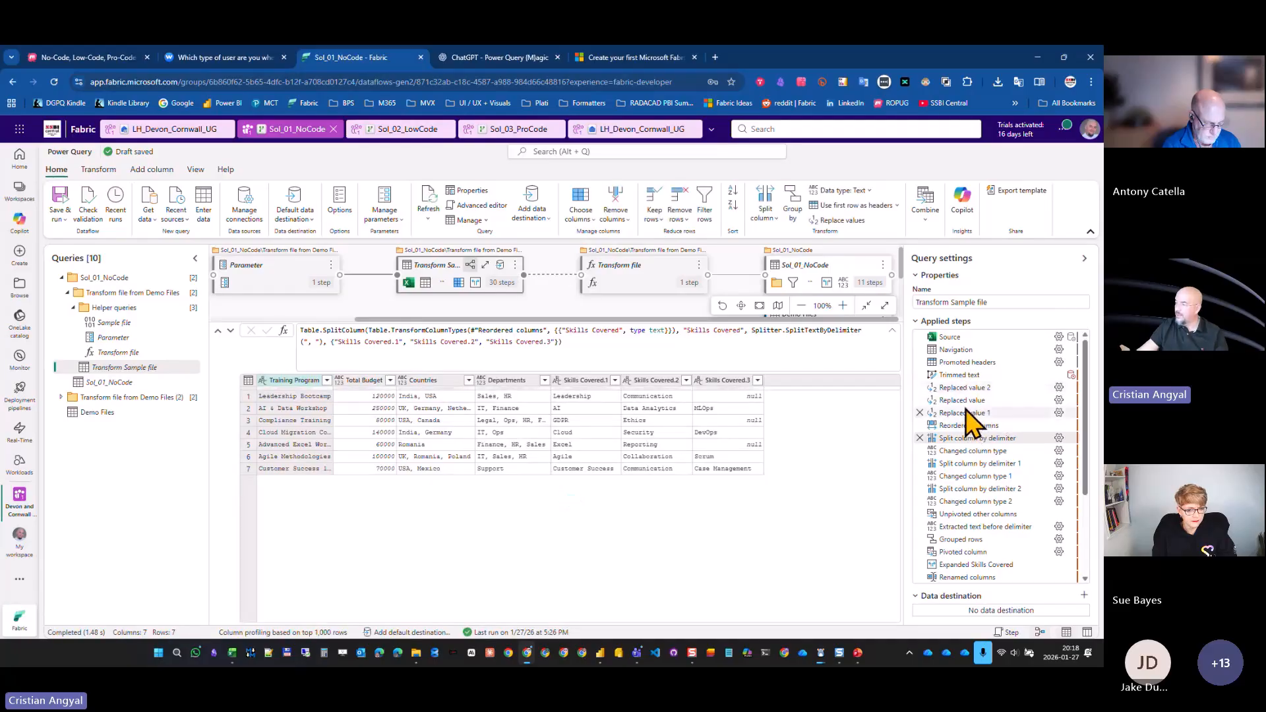
pyautogui.click(965, 413)
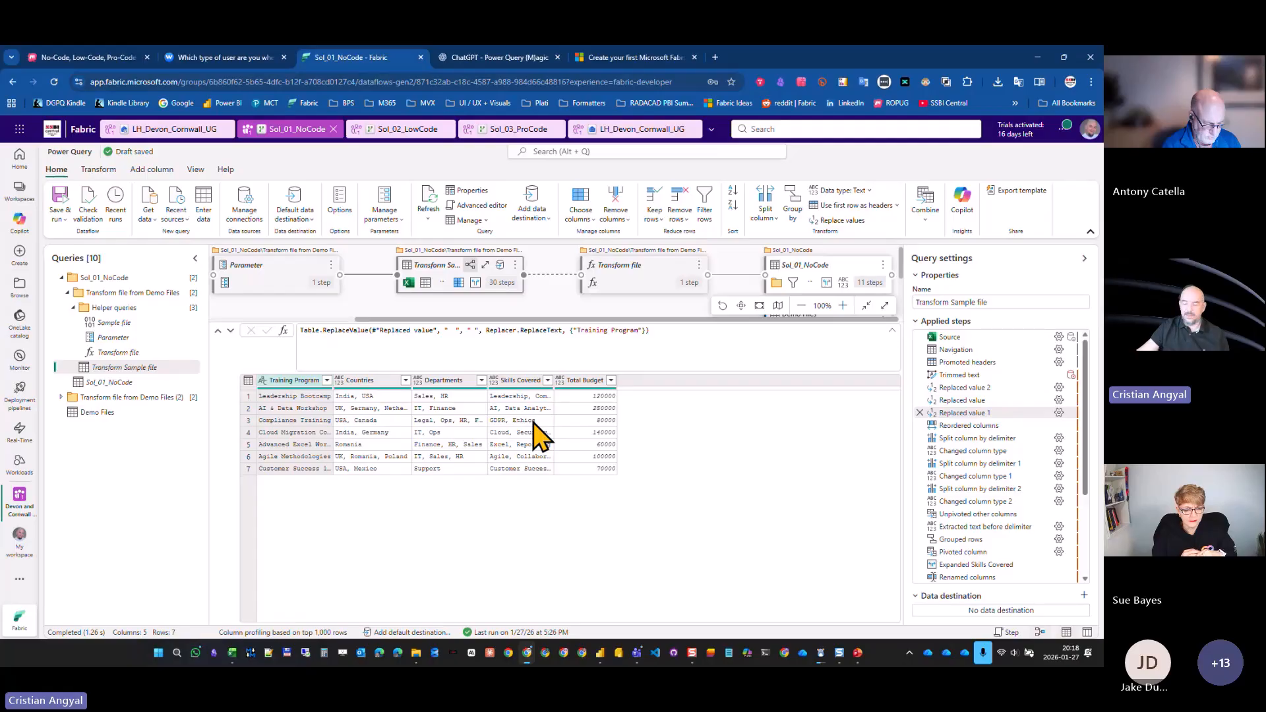
pyautogui.click(966, 427)
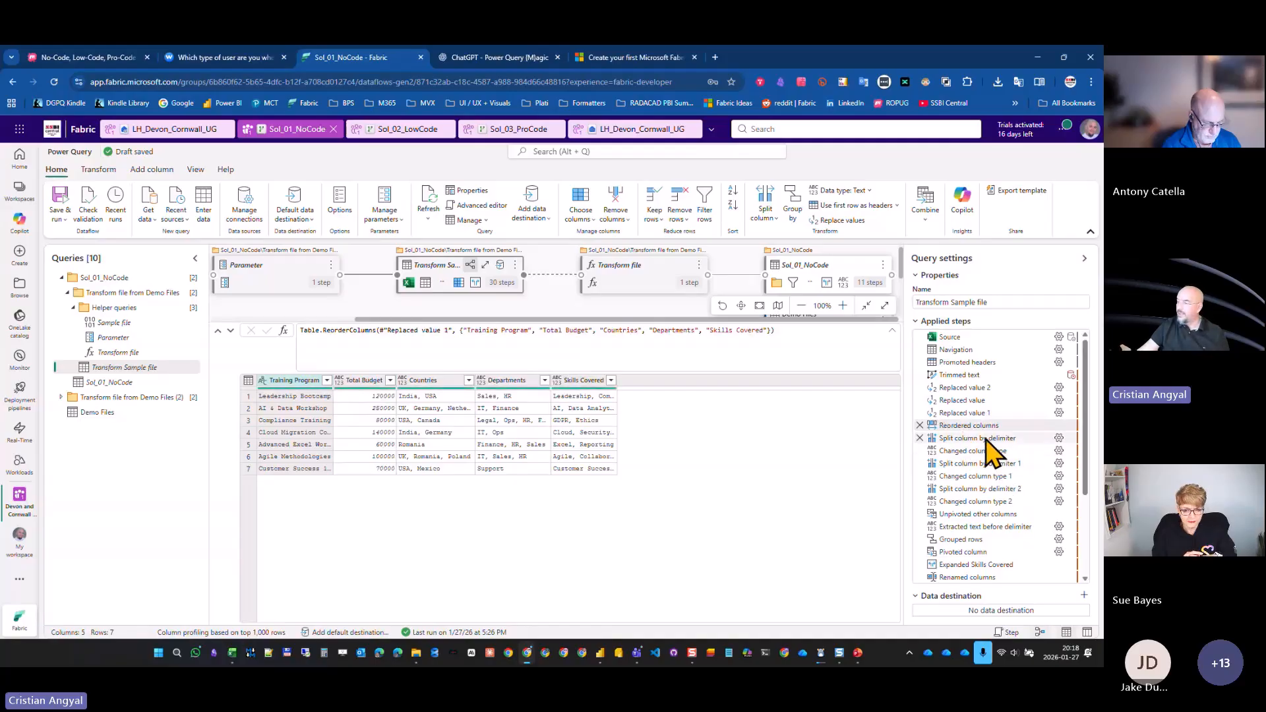
pyautogui.click(987, 439)
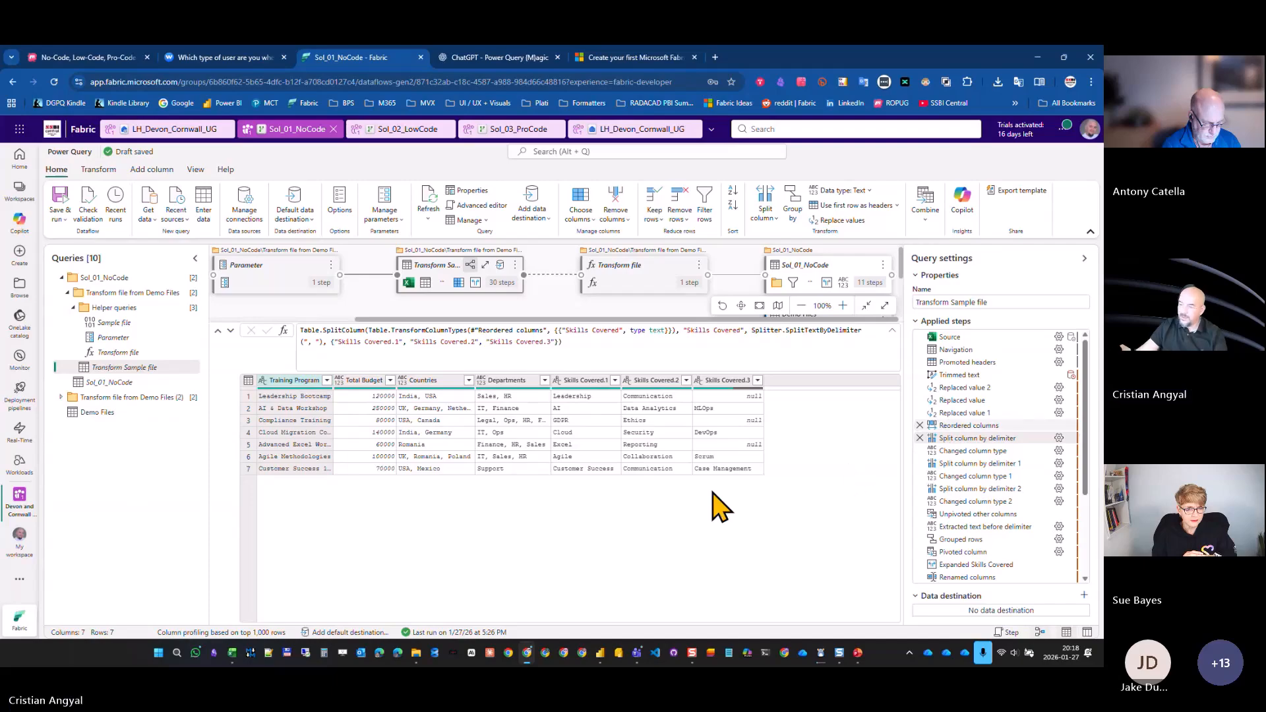
pyautogui.hotkey('ctrl', '2')
pyautogui.moveTo(544, 360); pyautogui.dragTo(648, 488)
pyautogui.moveTo(474, 357); pyautogui.dragTo(473, 356)
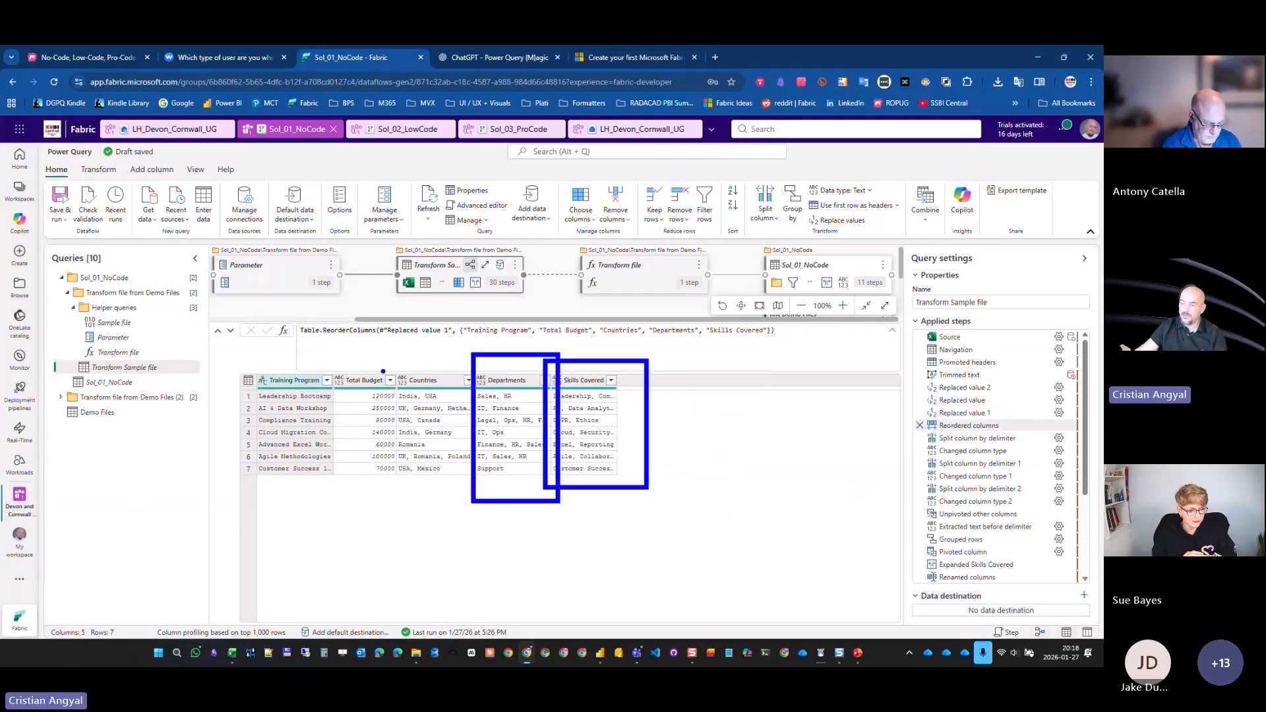
pyautogui.moveTo(396, 346); pyautogui.dragTo(397, 350)
pyautogui.press('Escape')
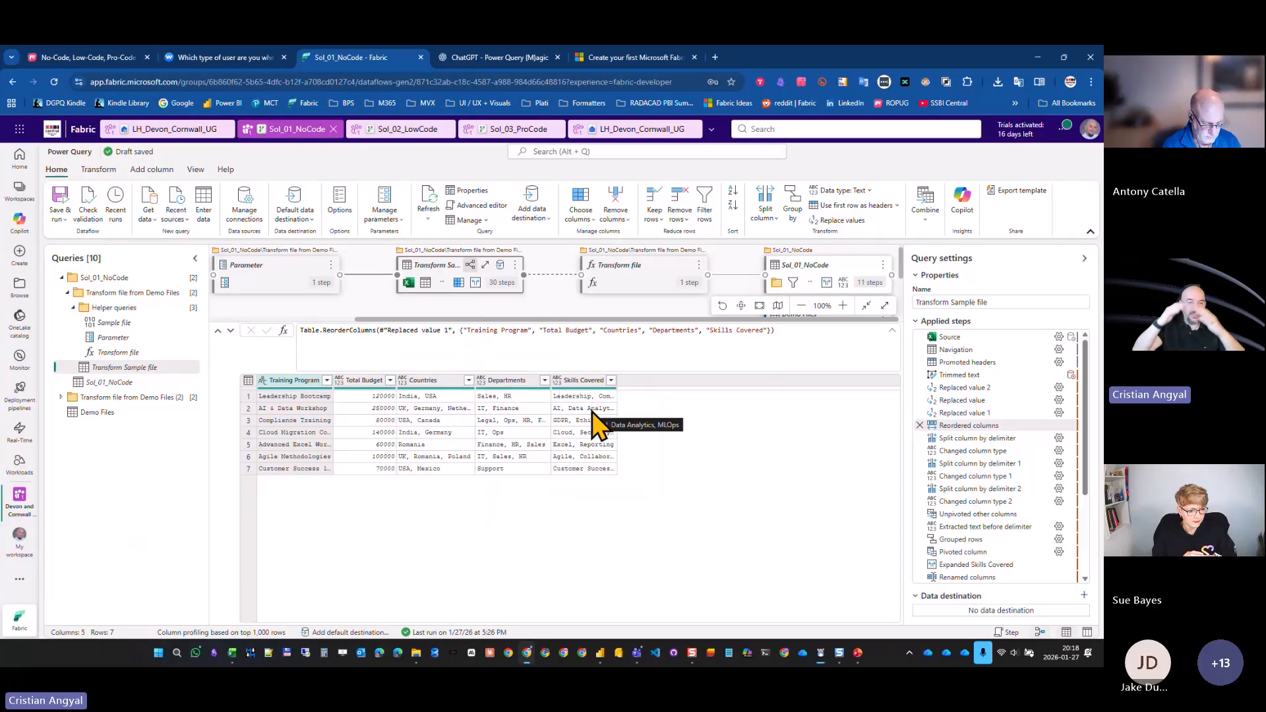
# Examine the Split column by delimiter and Split column by delimiter 1 results, and look at the split options for the Countries column.
pyautogui.click(995, 438)
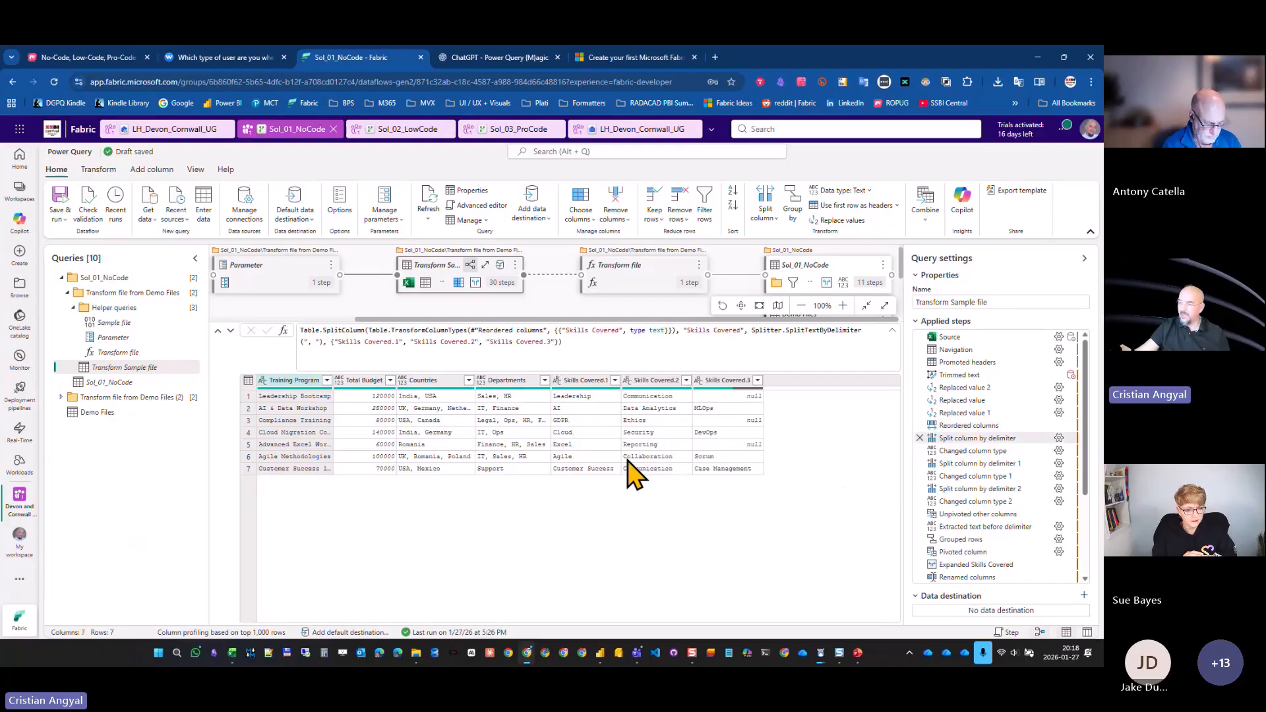
pyautogui.click(969, 463)
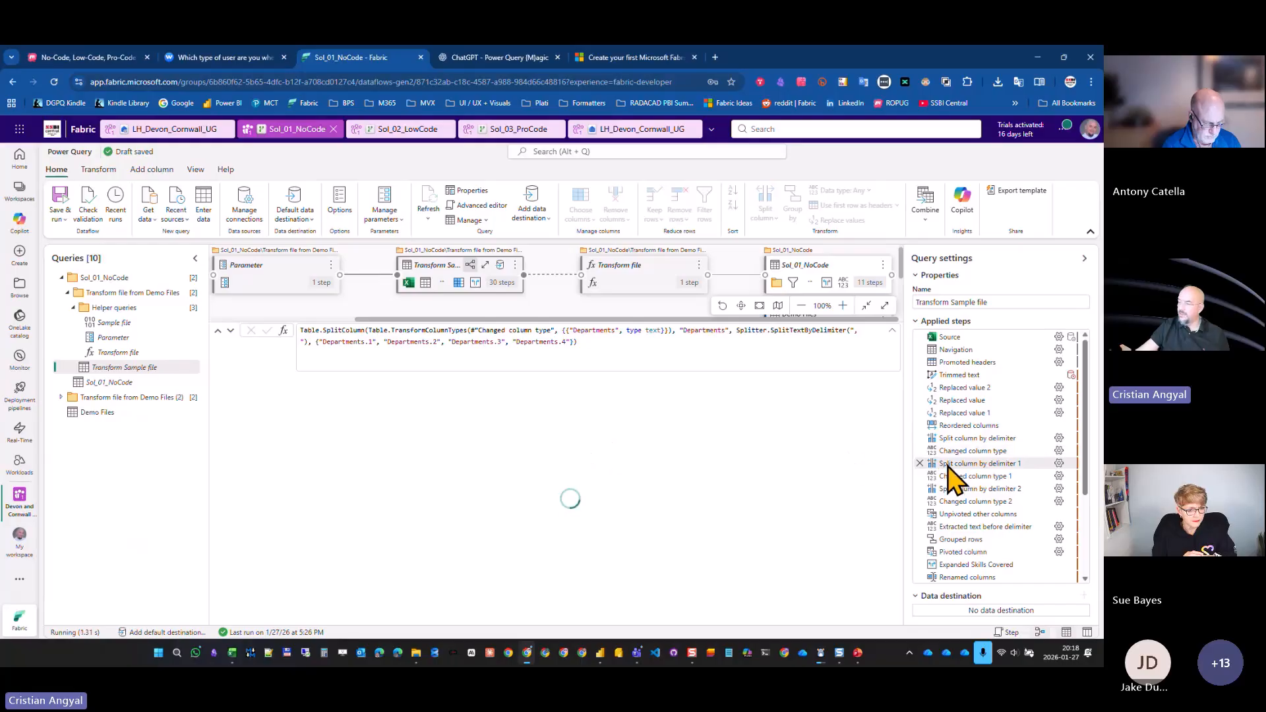
pyautogui.rightClick(422, 395)
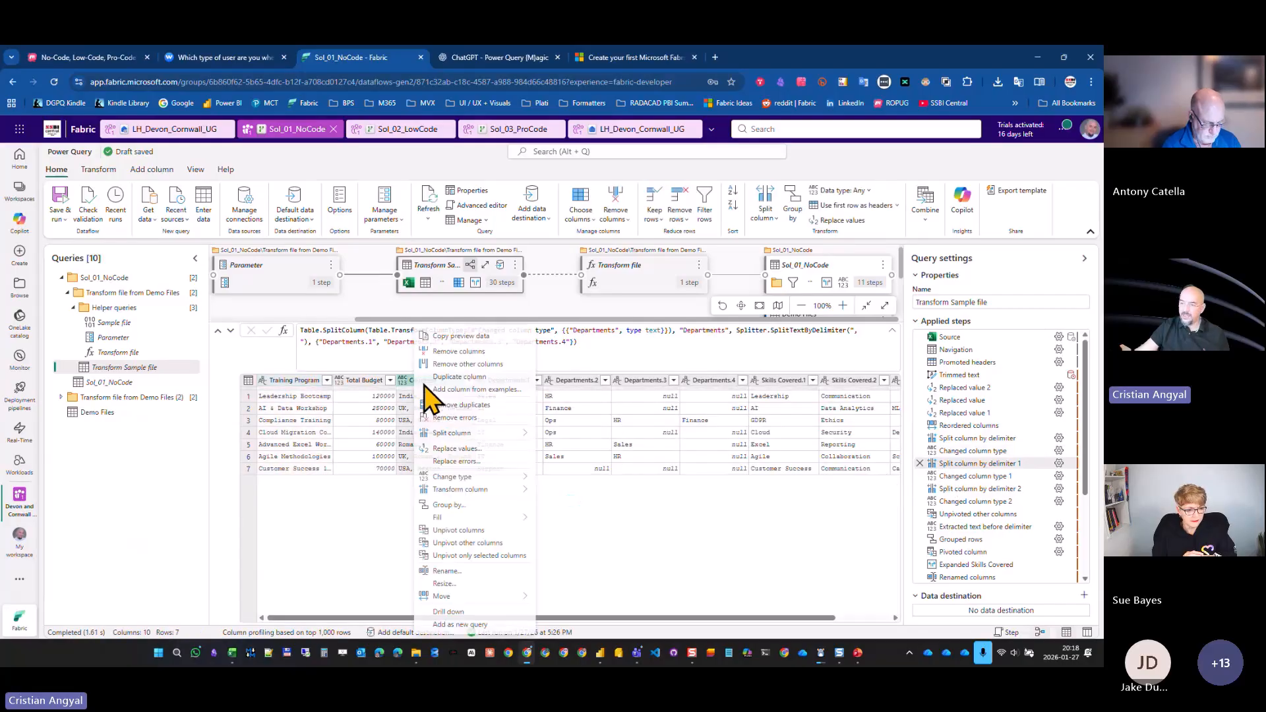
pyautogui.moveTo(492, 473)
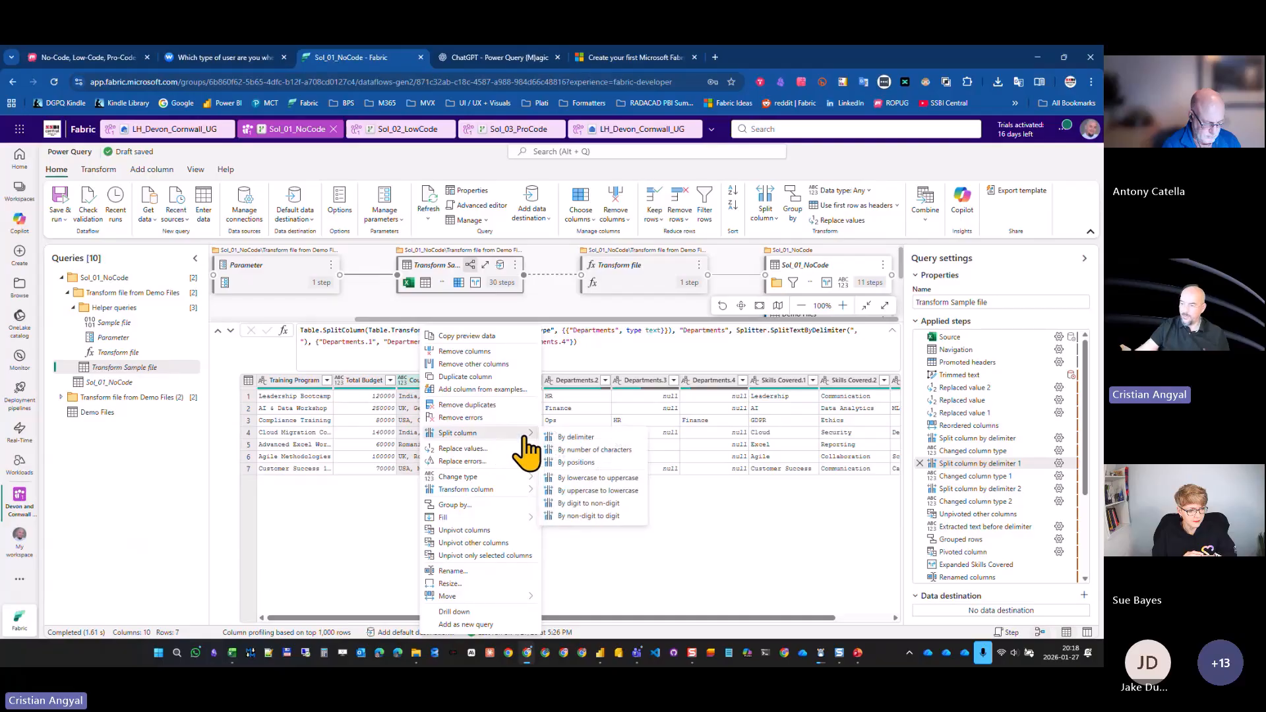
pyautogui.click(310, 551)
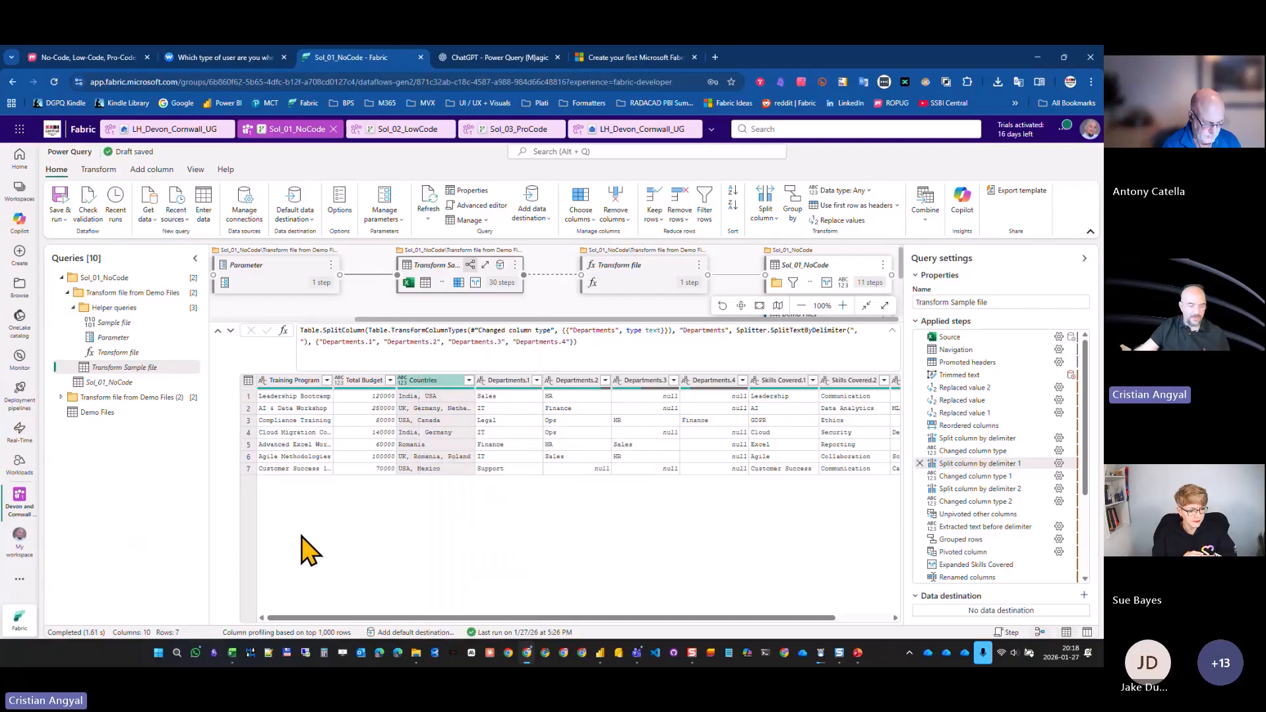
# Examine the results of the Changed column type 2, Unpivoted other columns and Extracted text before delimiter steps.
pyautogui.moveTo(980, 513)
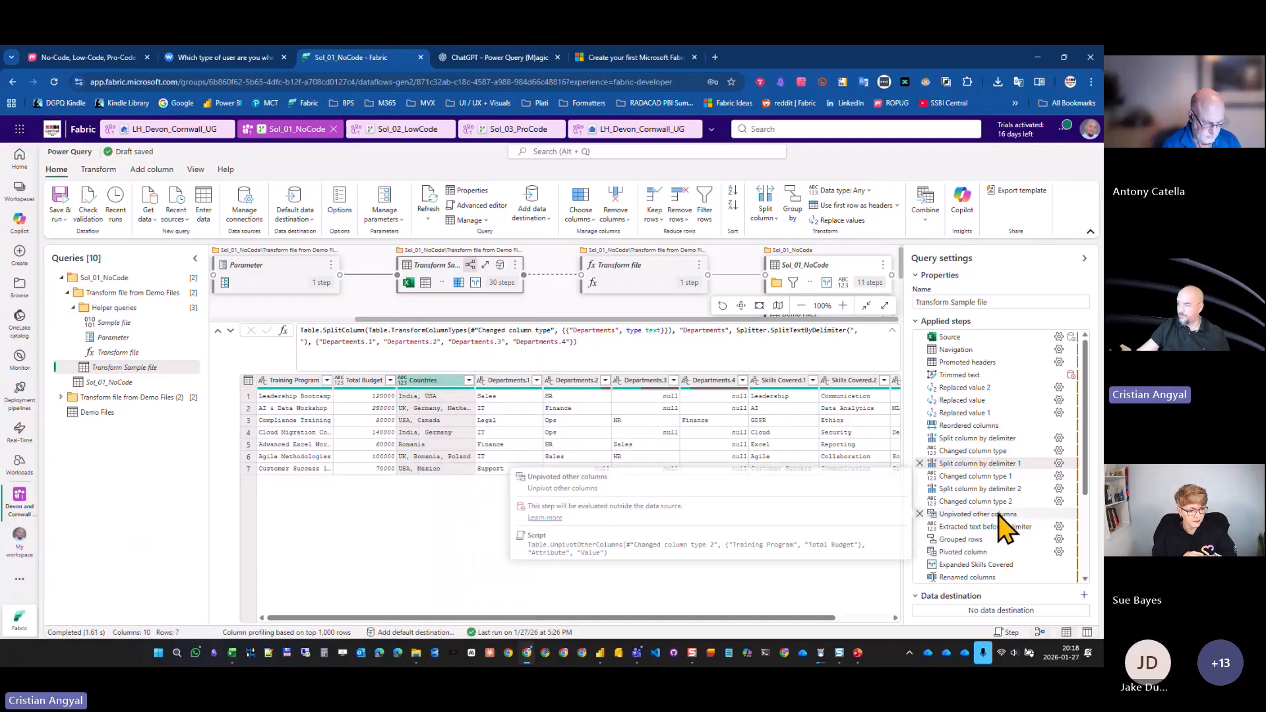
pyautogui.click(967, 504)
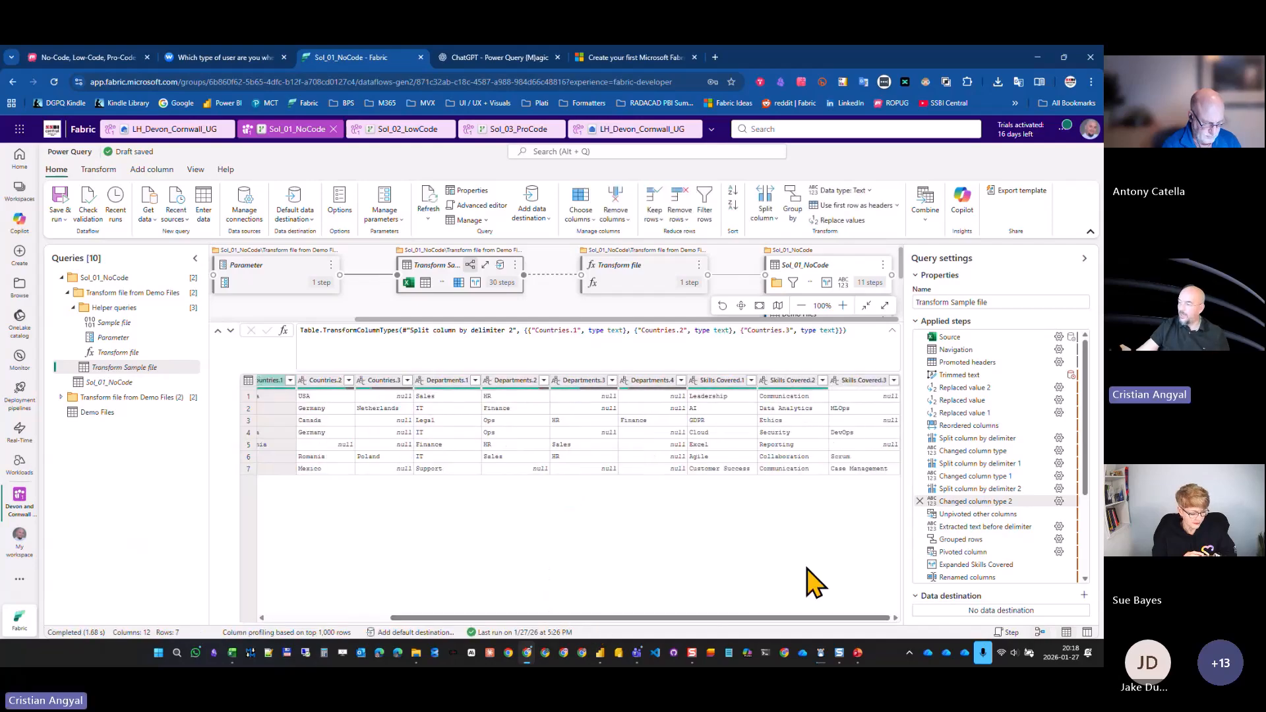
pyautogui.click(972, 515)
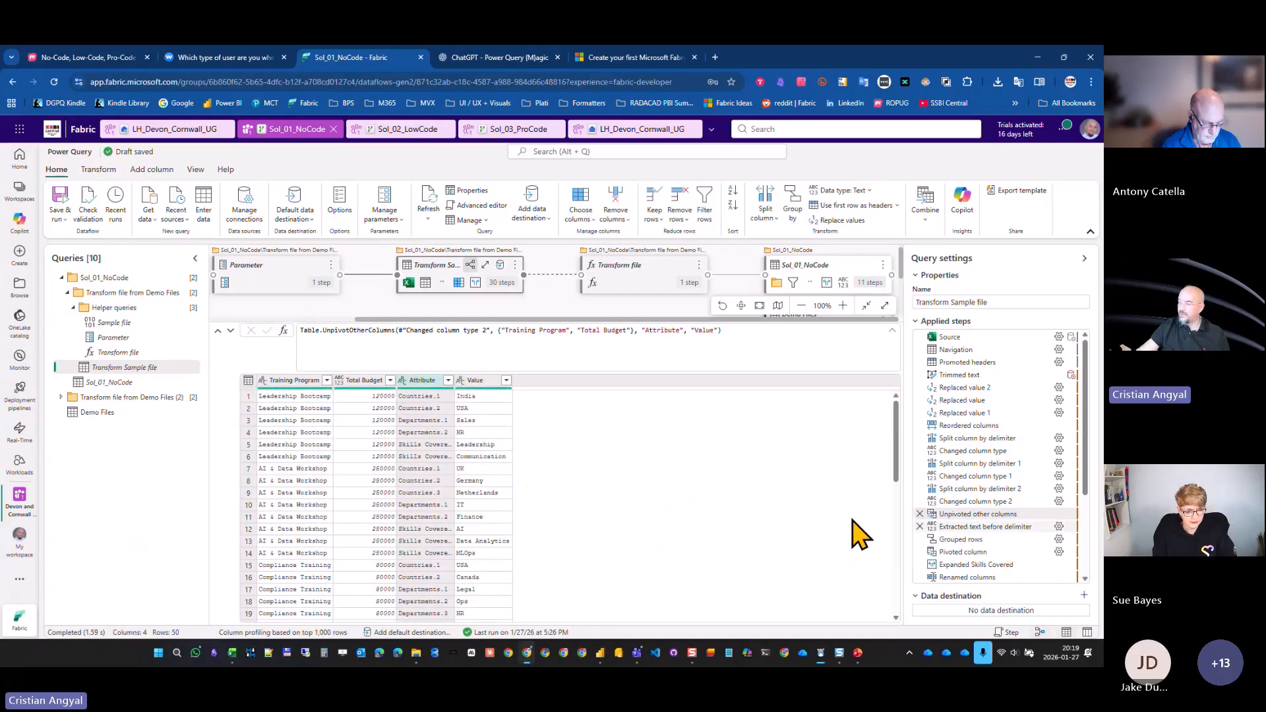
pyautogui.click(977, 527)
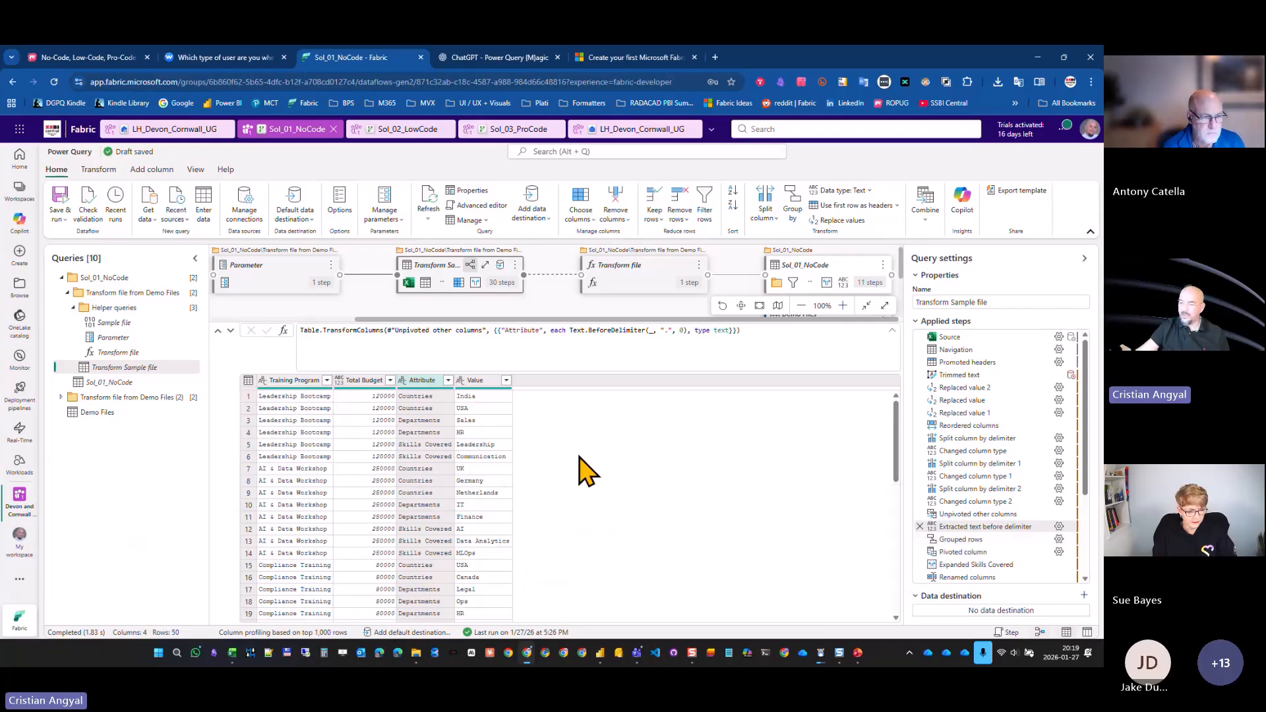
pyautogui.rightClick(430, 389)
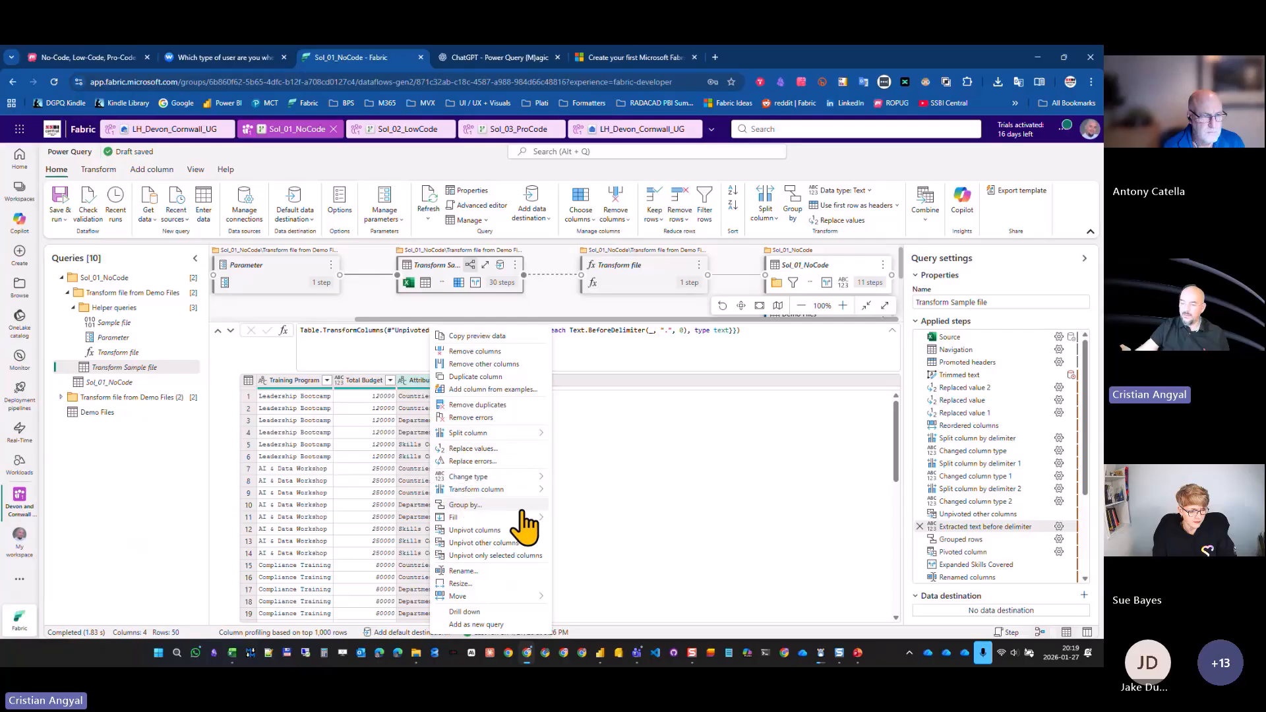
pyautogui.click(680, 436)
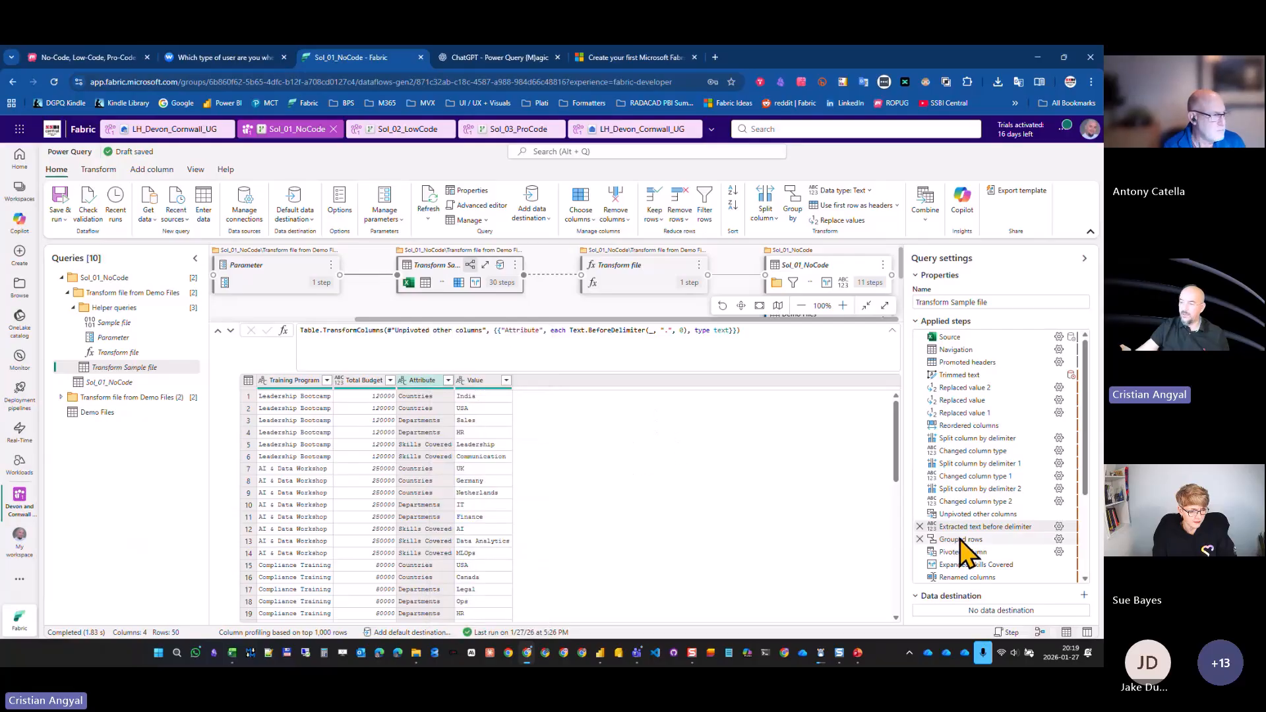
# Display the Grouped rows step, review its Group by settings, and accept them as they are.
pyautogui.click(945, 540)
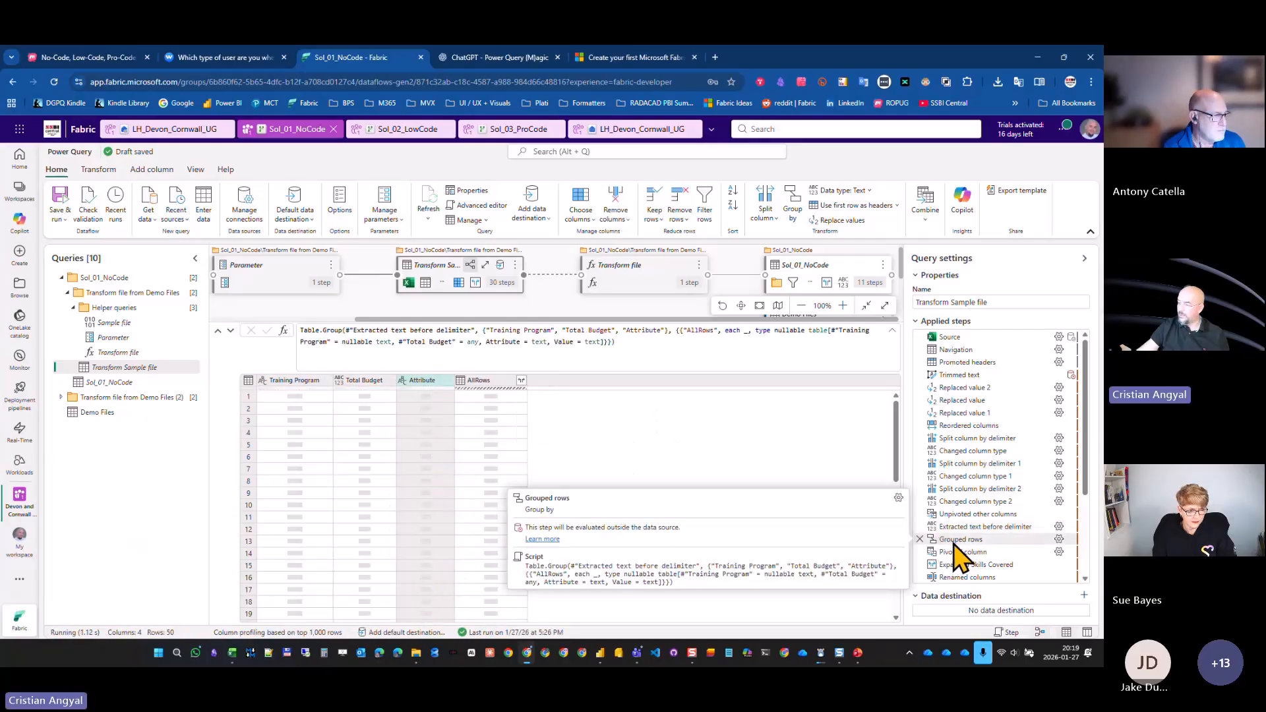
pyautogui.rightClick(955, 542)
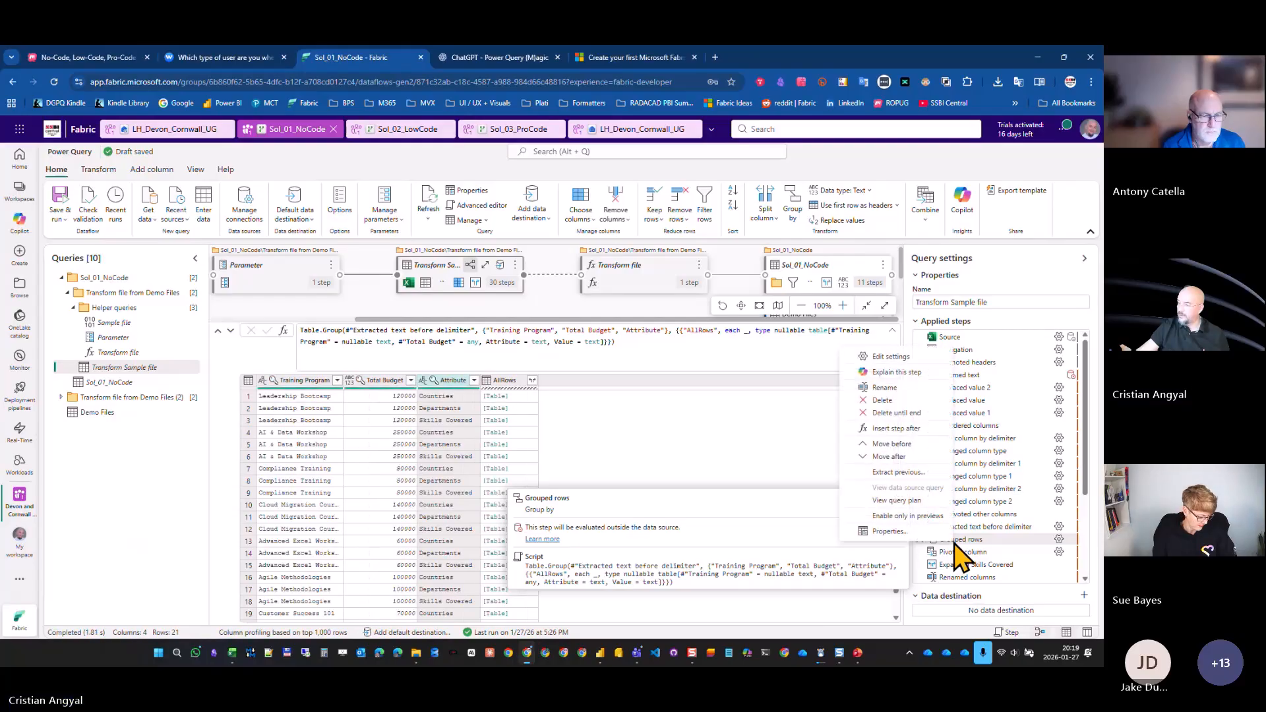
pyautogui.click(890, 357)
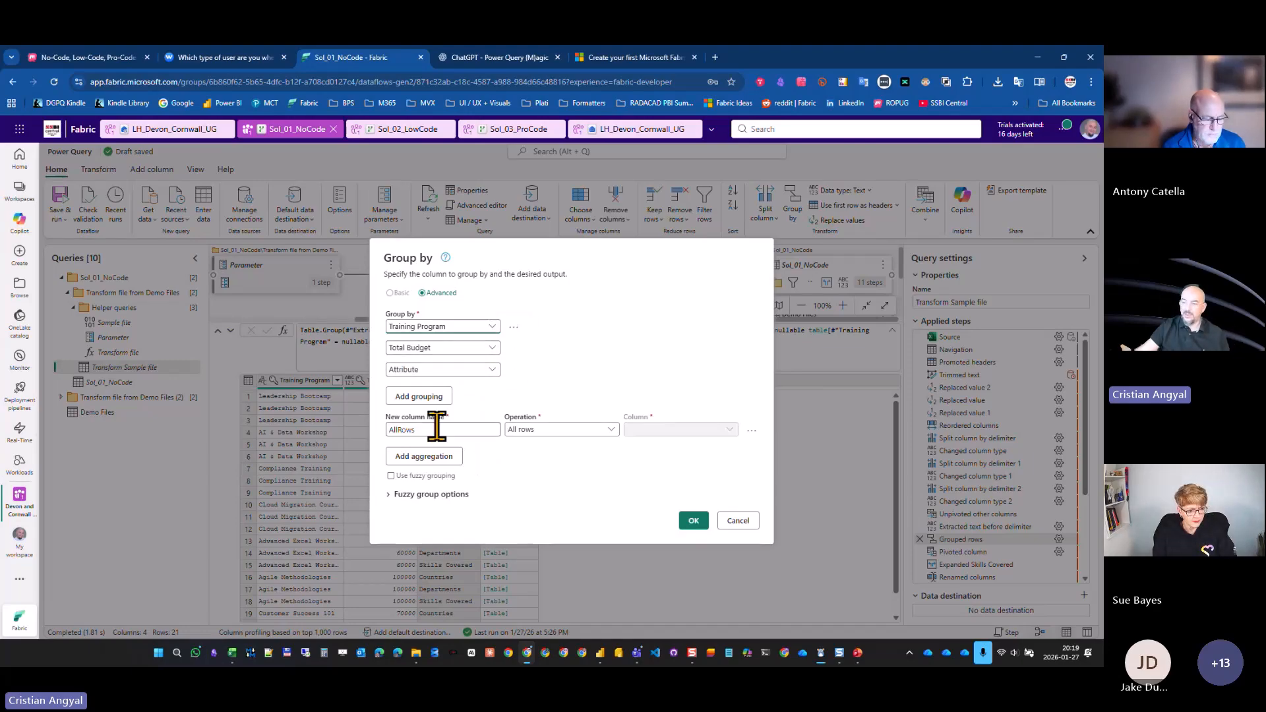
pyautogui.click(693, 521)
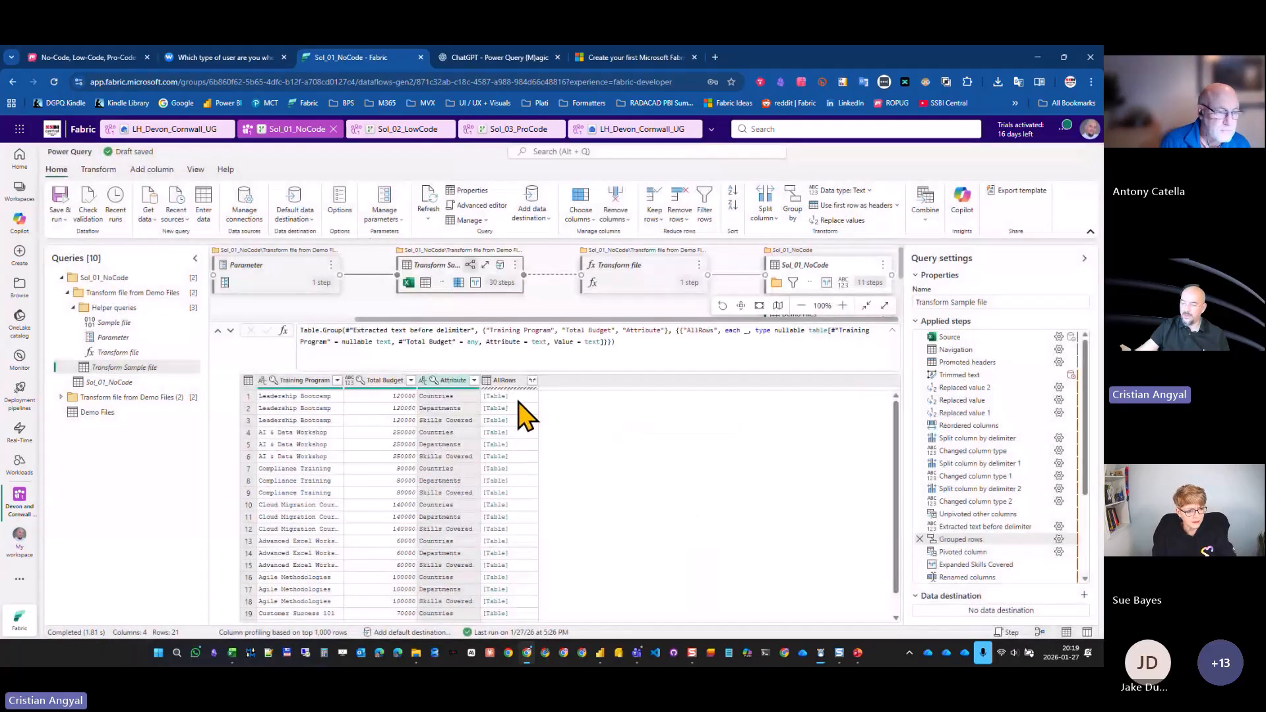
# Preview a nested table in the Grouped rows result, and compare the Skills Covered tables in the Pivoted column result.
pyautogui.click(517, 404)
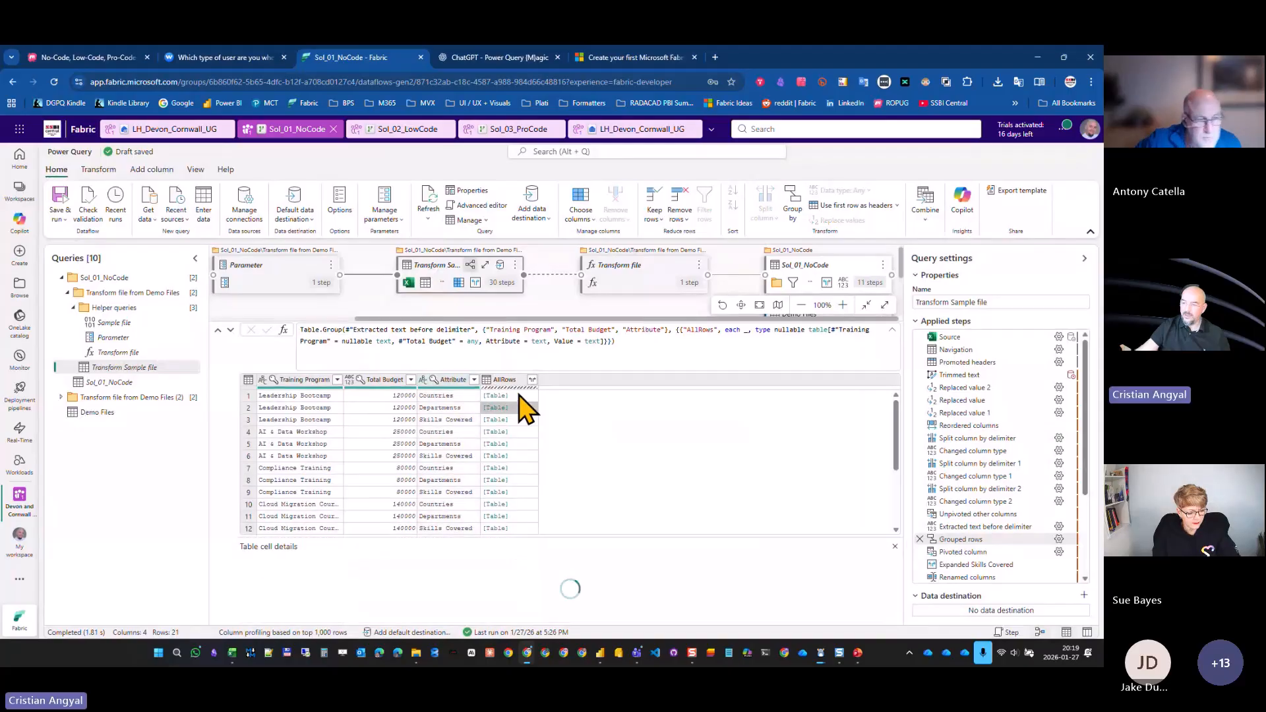
pyautogui.scroll(-3, 1022, 564)
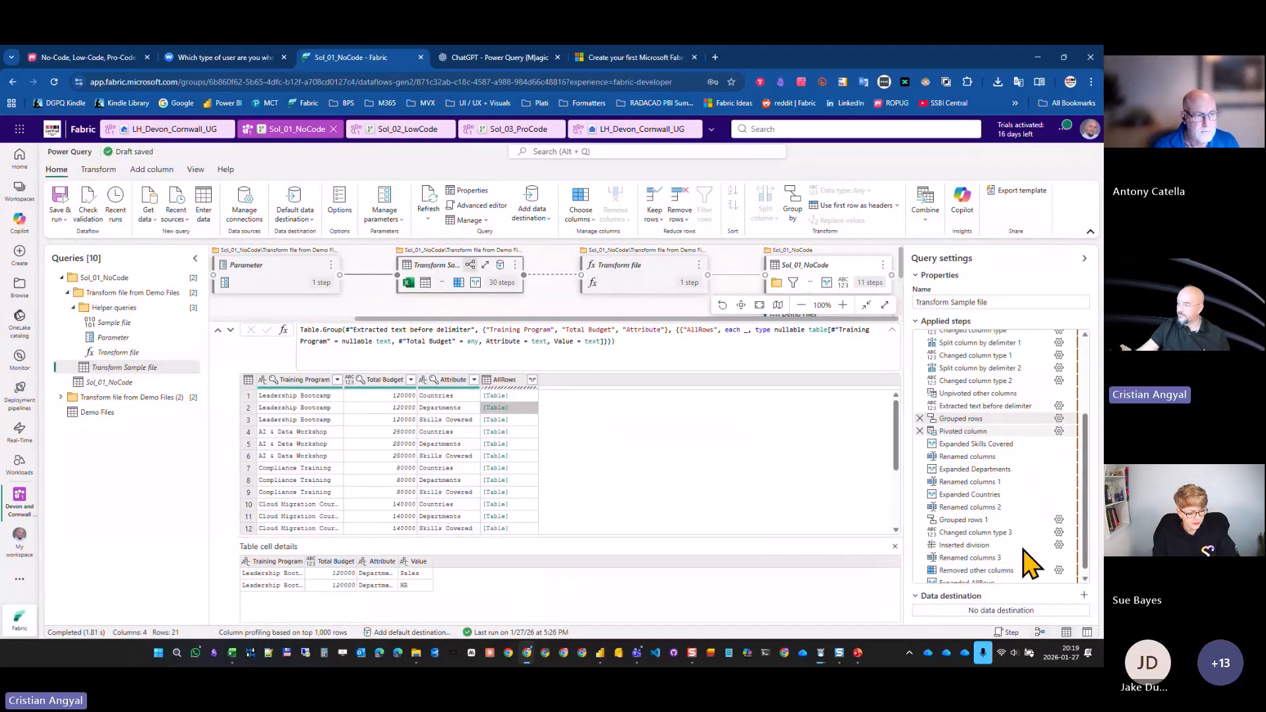
pyautogui.click(967, 431)
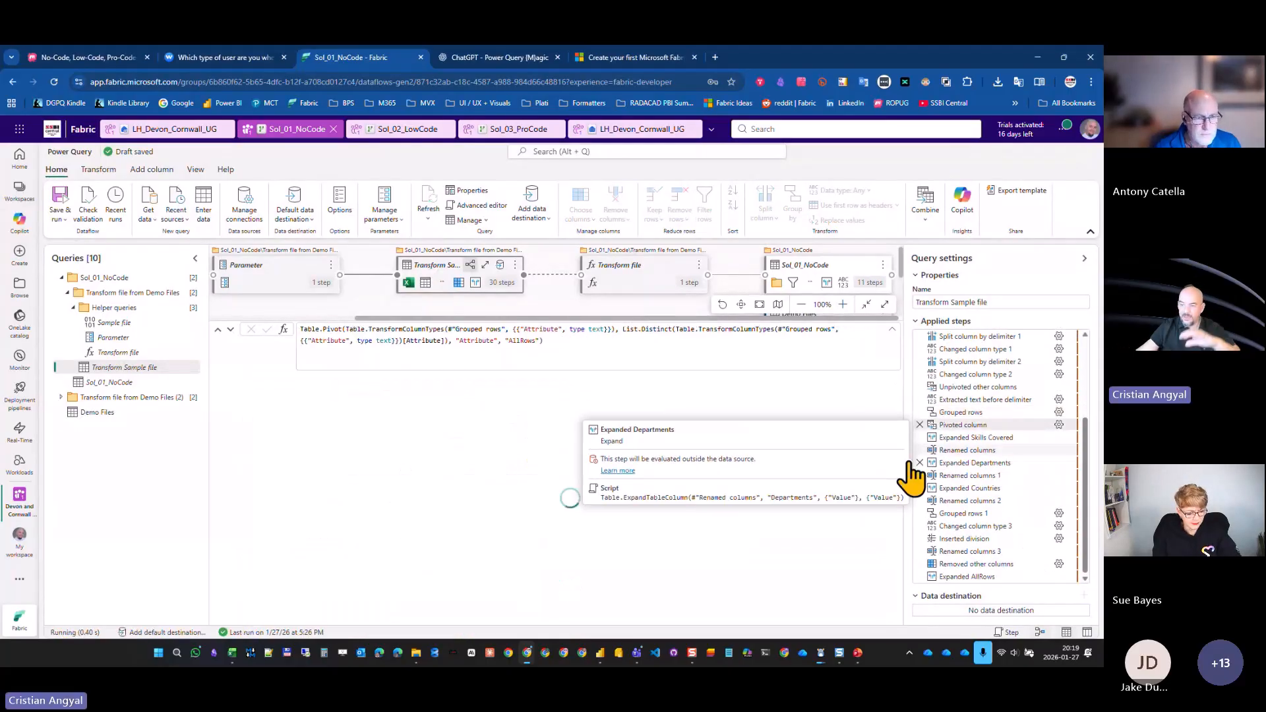
pyautogui.click(970, 437)
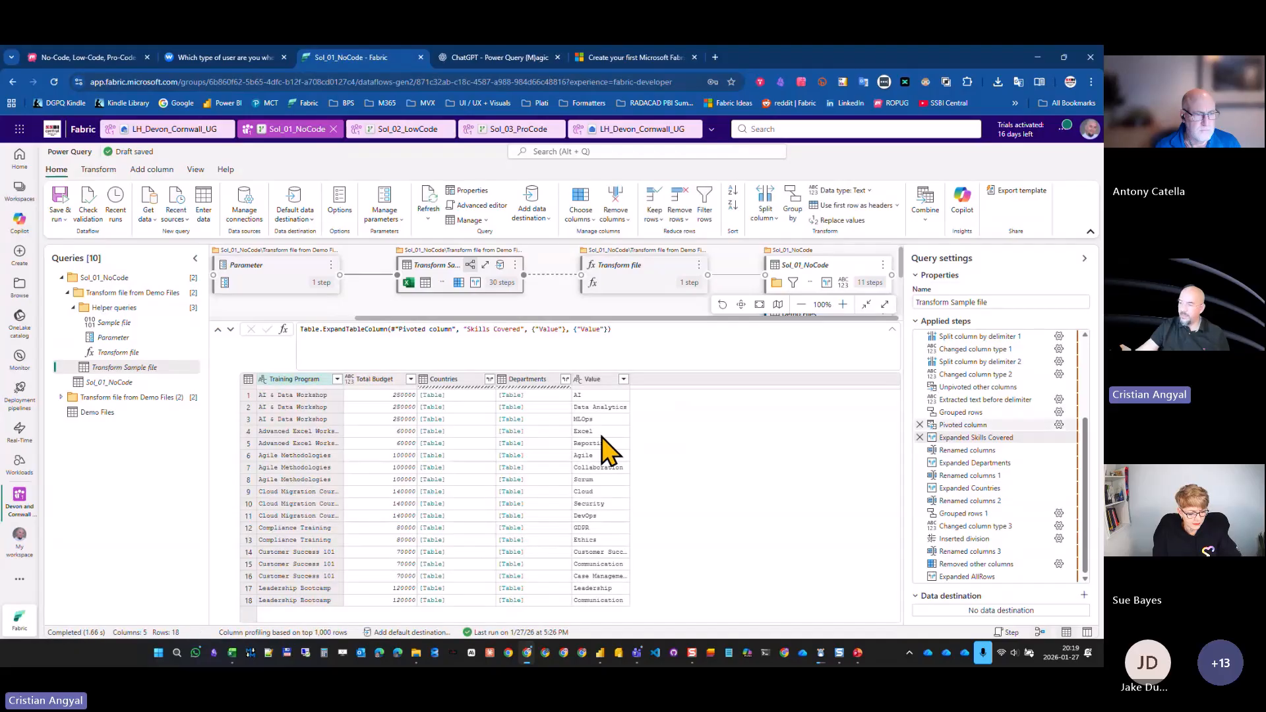
pyautogui.click(962, 425)
pyautogui.click(613, 397)
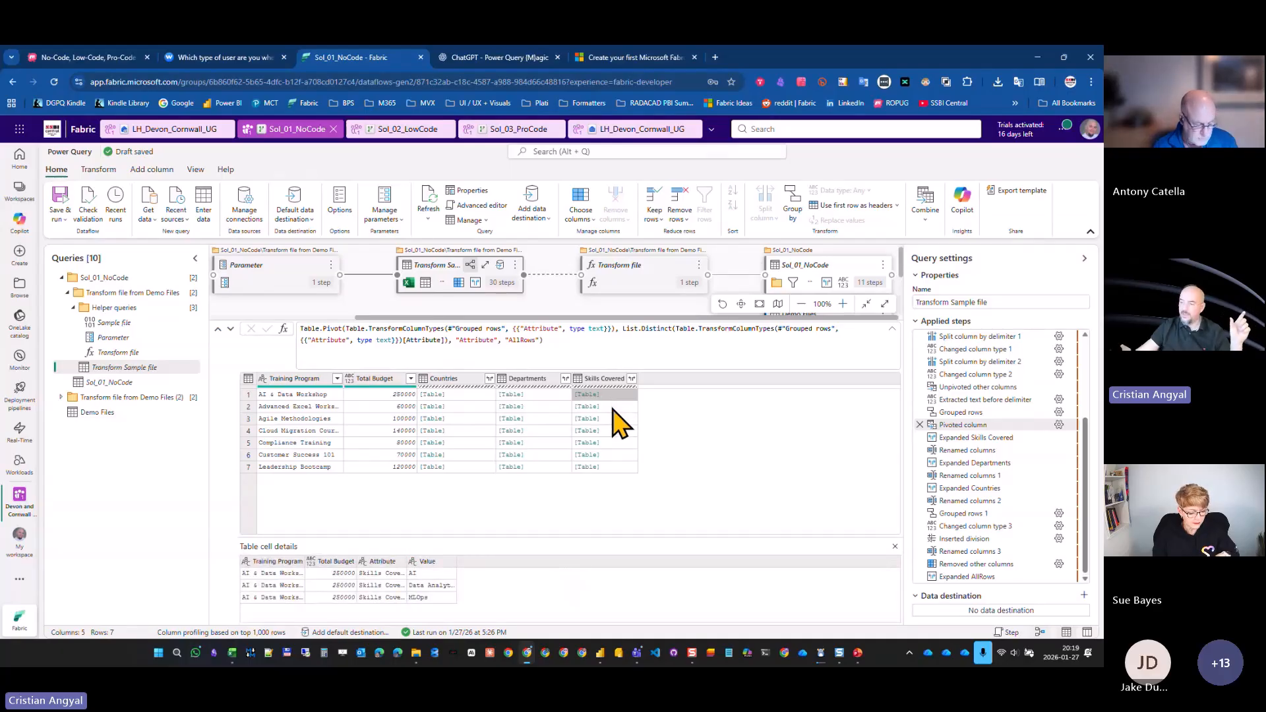
pyautogui.click(614, 408)
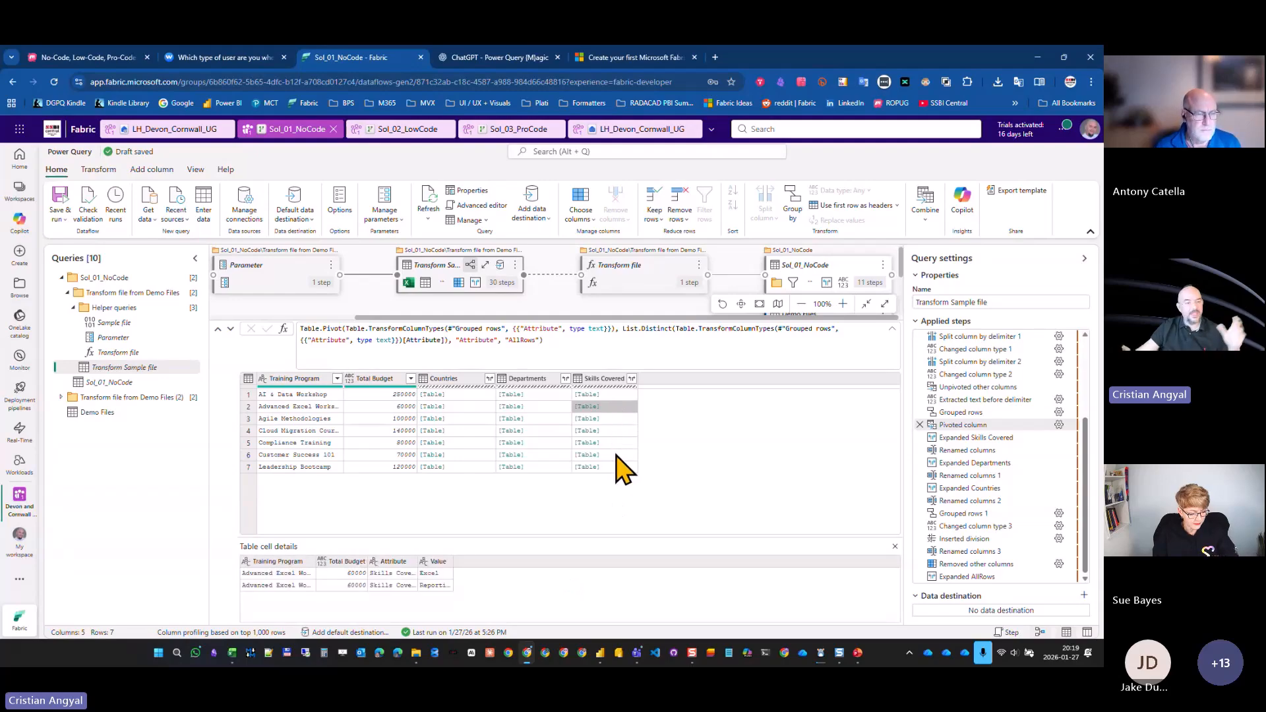
# Examine the results of the Expanded Skills Covered, Expanded Departments and Expanded Countries steps across the training programs.
pyautogui.click(956, 442)
pyautogui.click(969, 462)
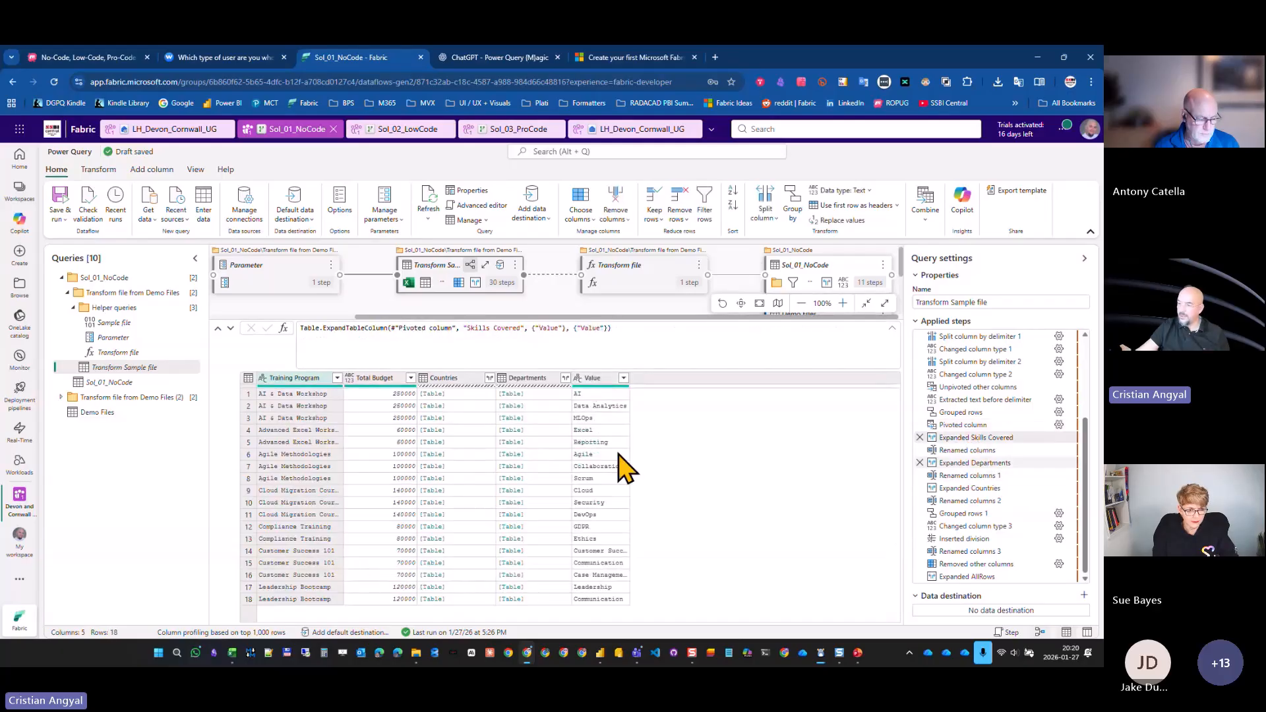
pyautogui.click(958, 490)
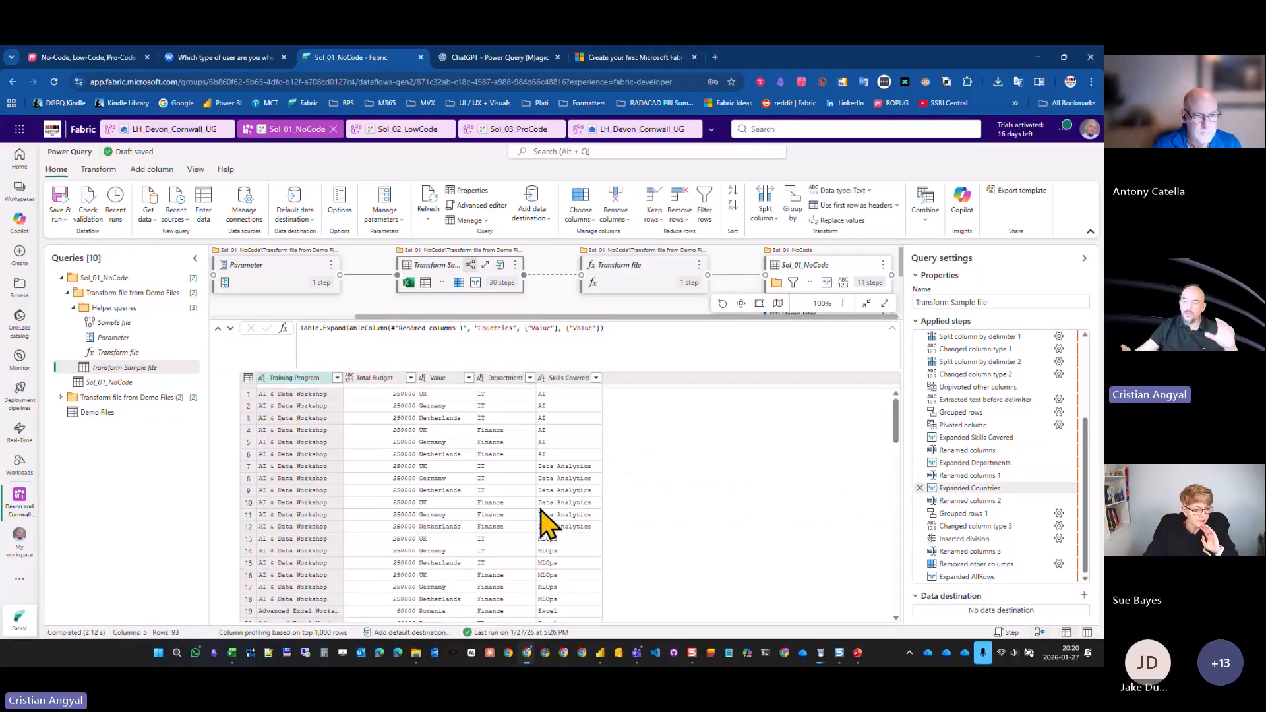
pyautogui.scroll(-10, 405, 515)
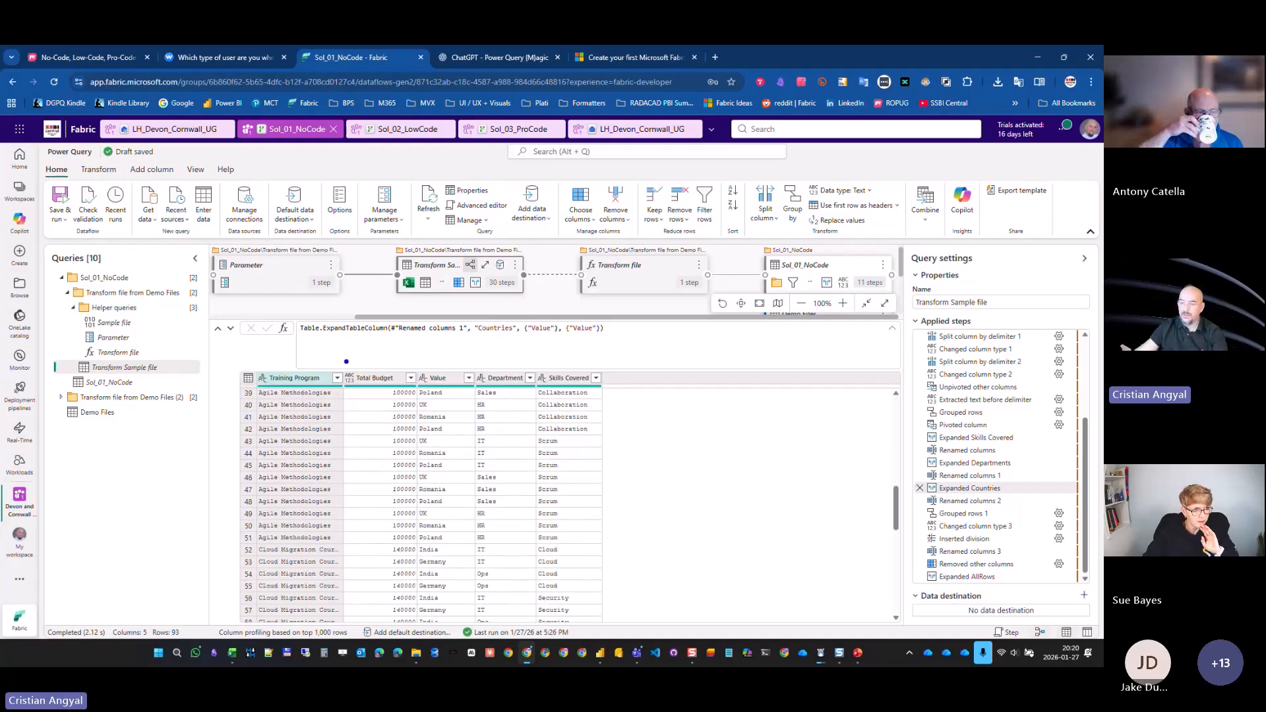
pyautogui.moveTo(346, 357); pyautogui.dragTo(422, 485)
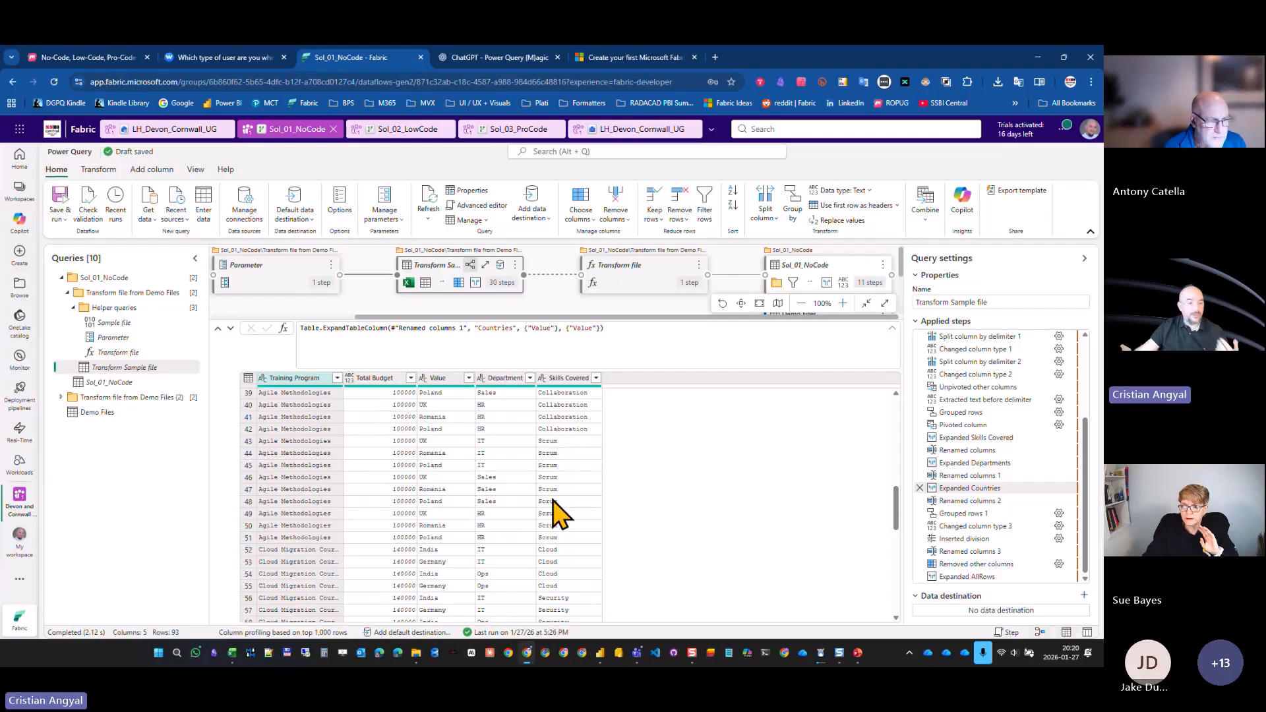
pyautogui.scroll(-2, 820, 545)
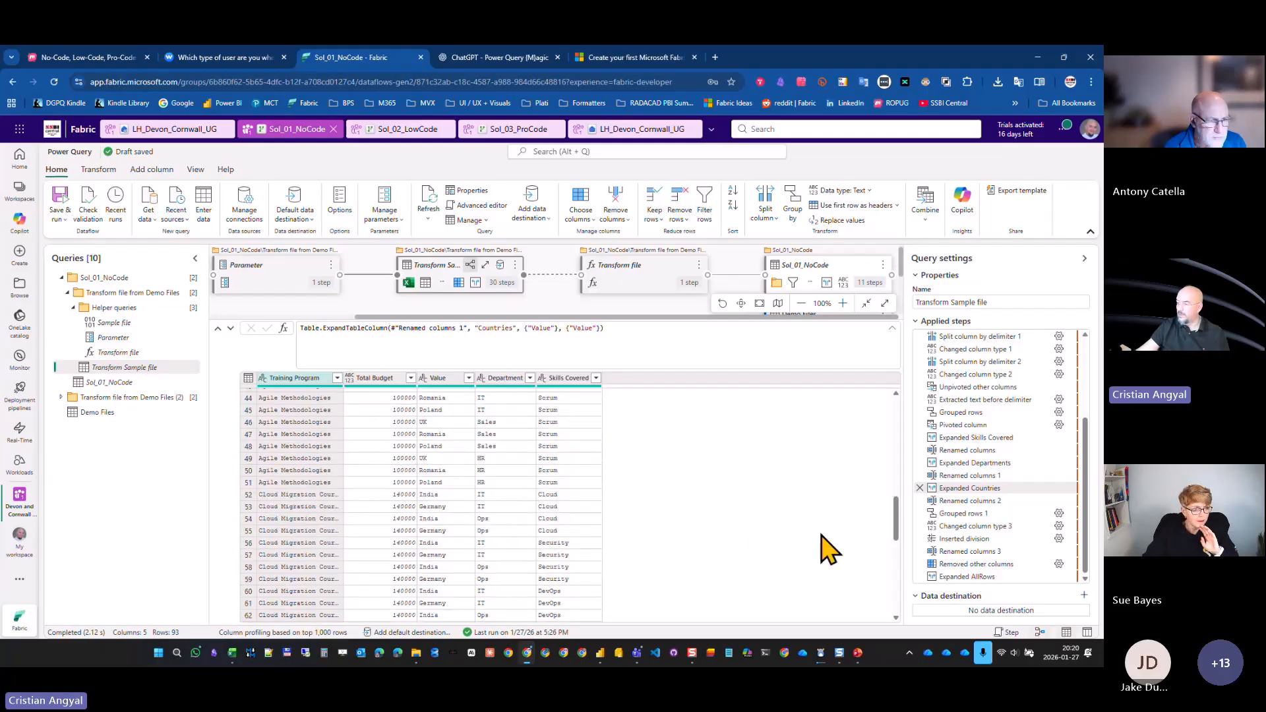
# Inspect the Count and Total Budget values in the Grouped rows 1 step, and review its Group by settings without changing them.
pyautogui.click(970, 517)
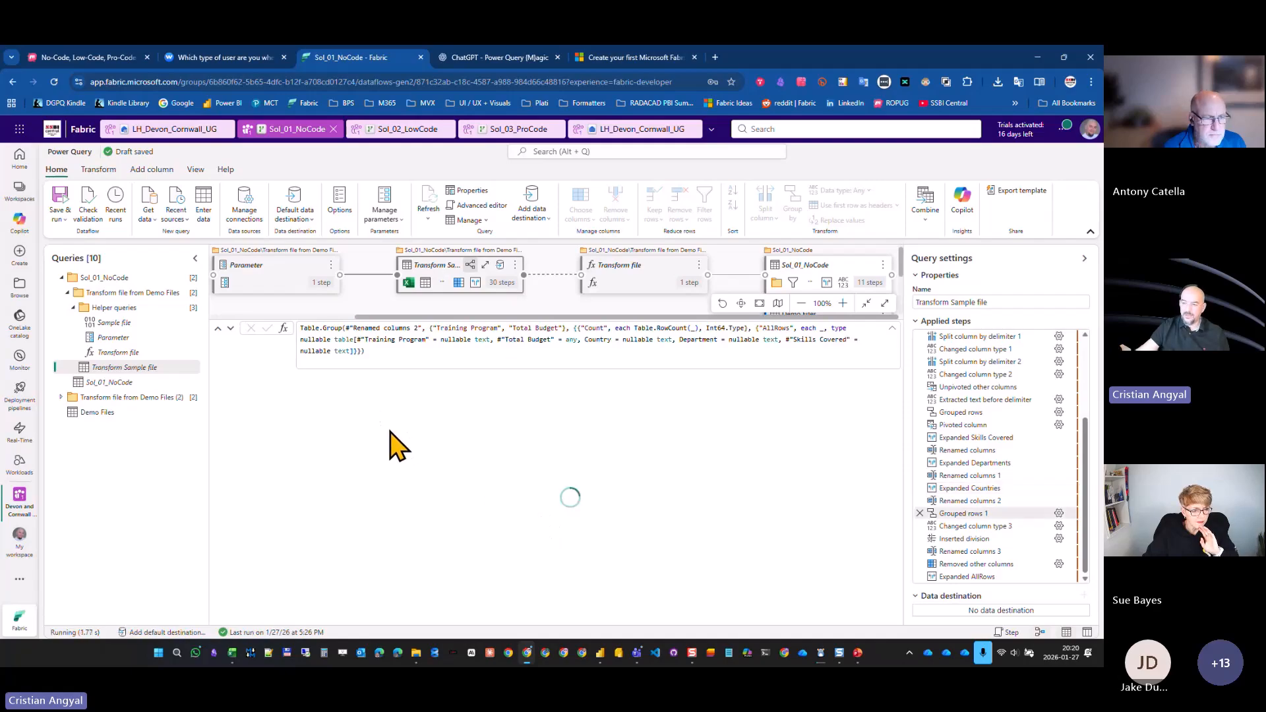
pyautogui.click(437, 394)
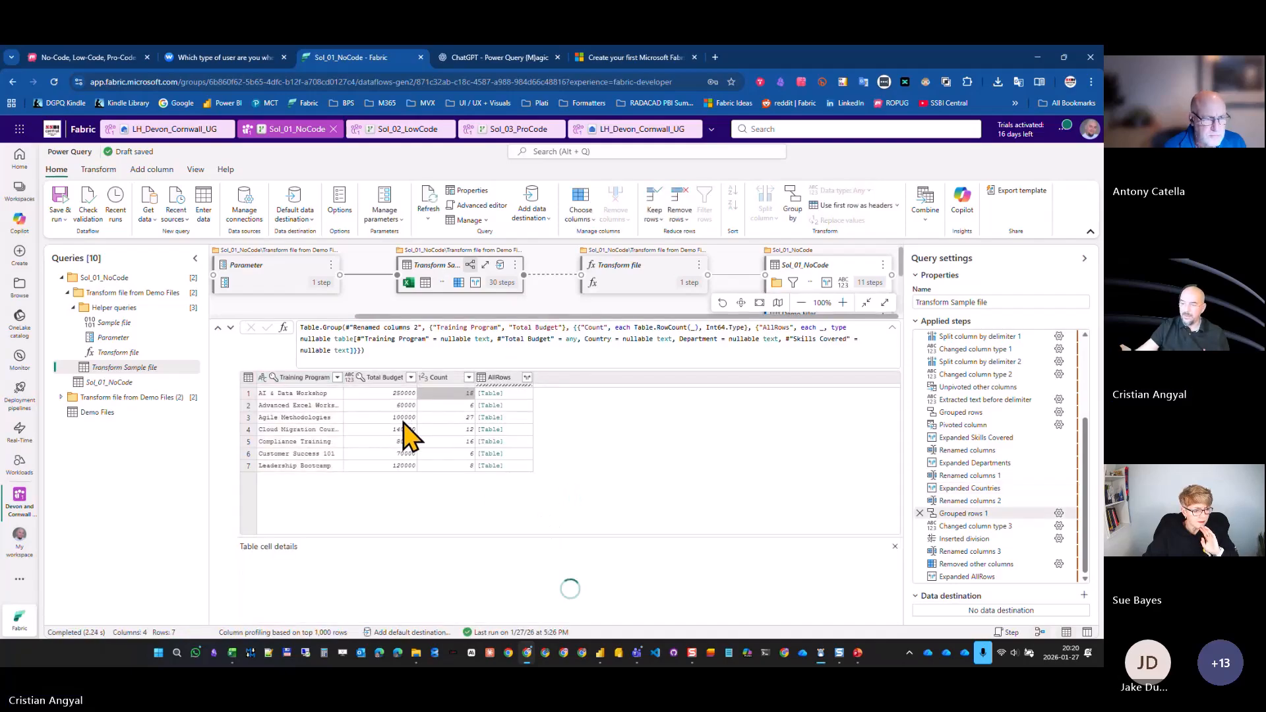
pyautogui.click(375, 395)
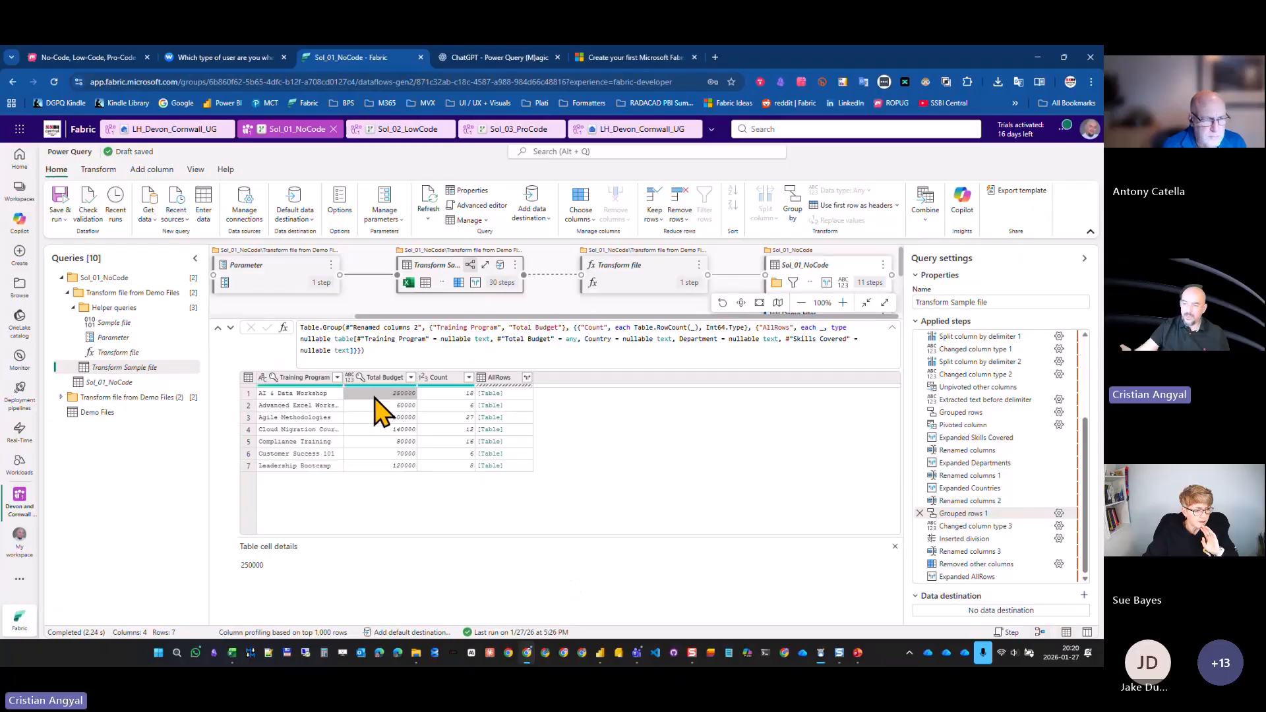
pyautogui.rightClick(960, 515)
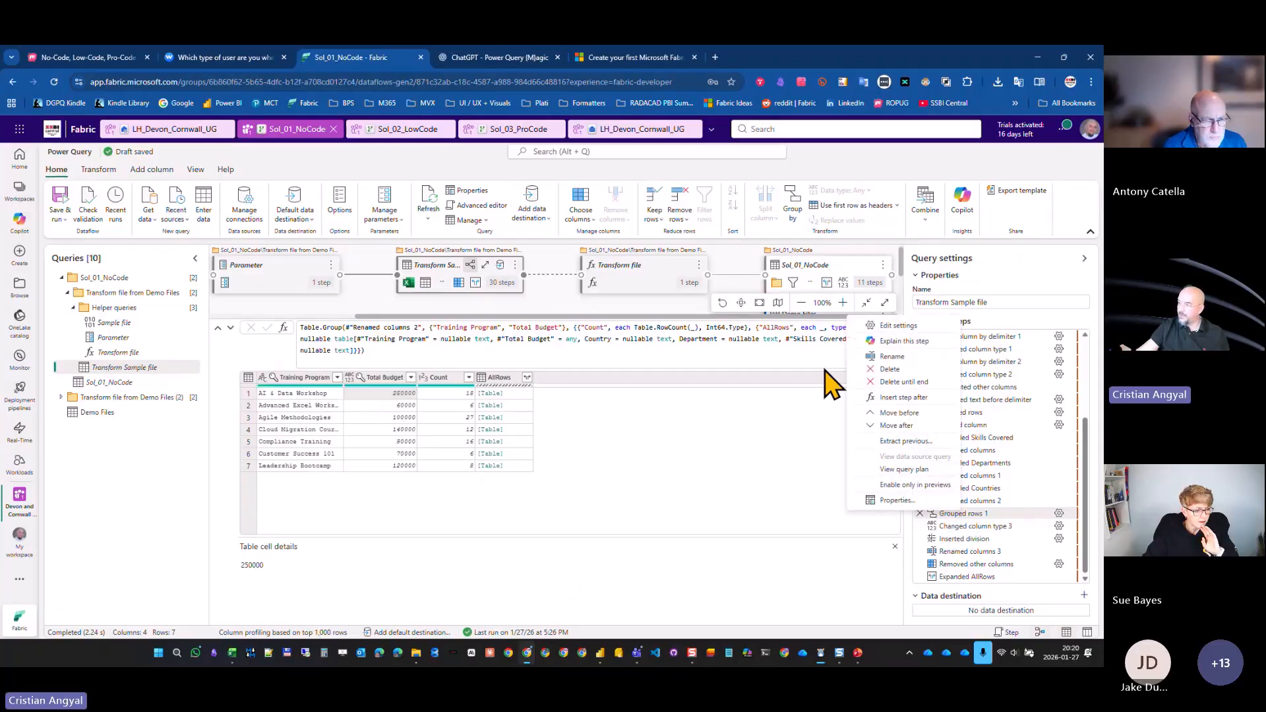
pyautogui.click(898, 325)
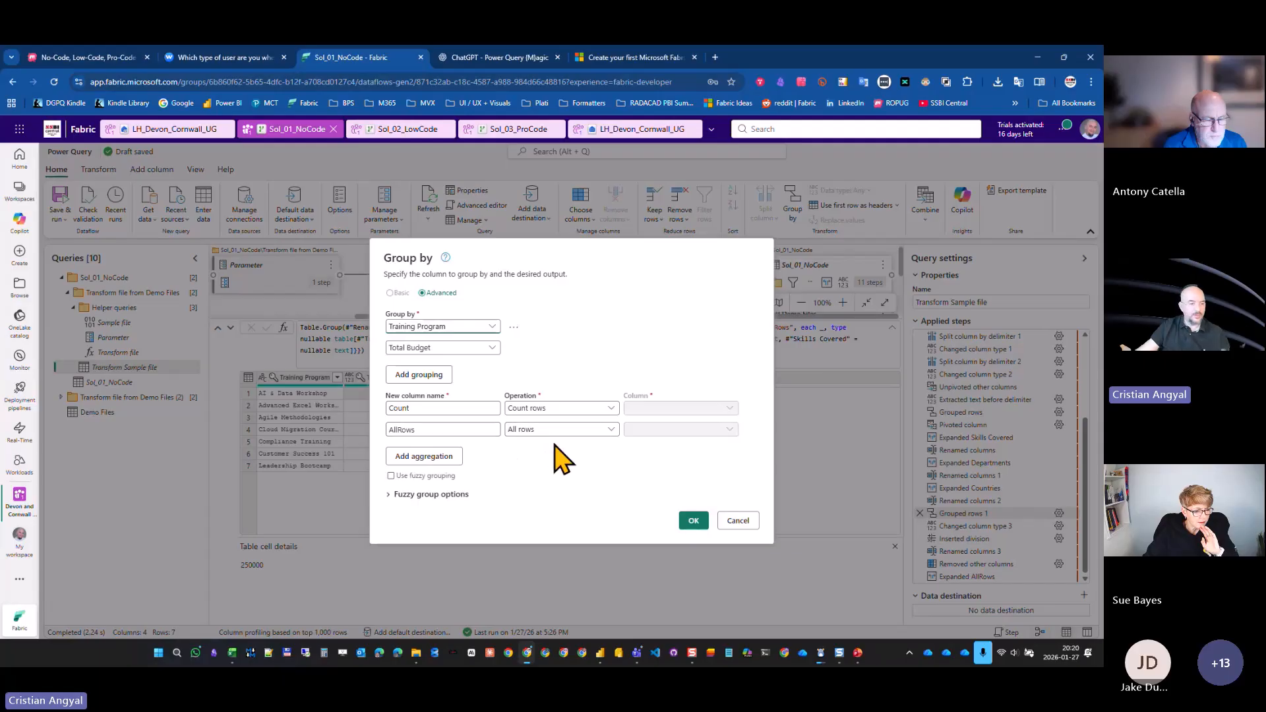
pyautogui.click(722, 523)
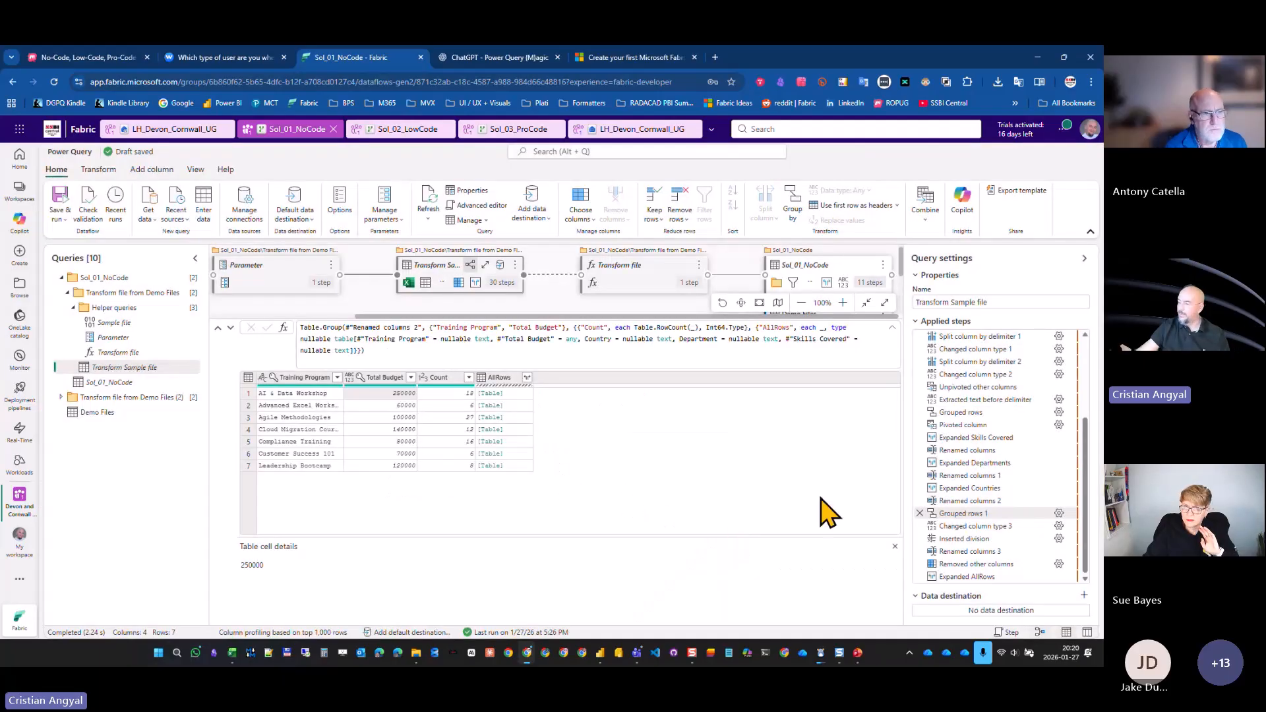
# Display the Inserted division step and inspect the Division value for the AI & Data Workshop program.
pyautogui.moveTo(964, 537)
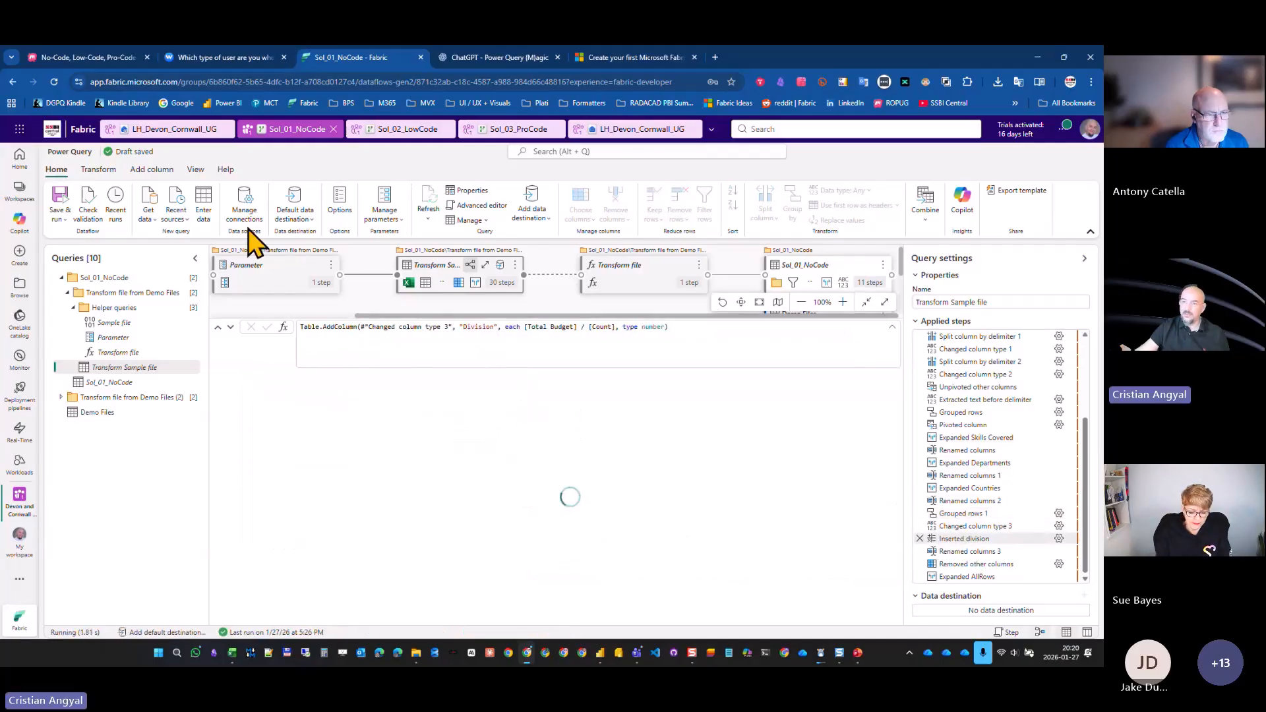
pyautogui.click(150, 170)
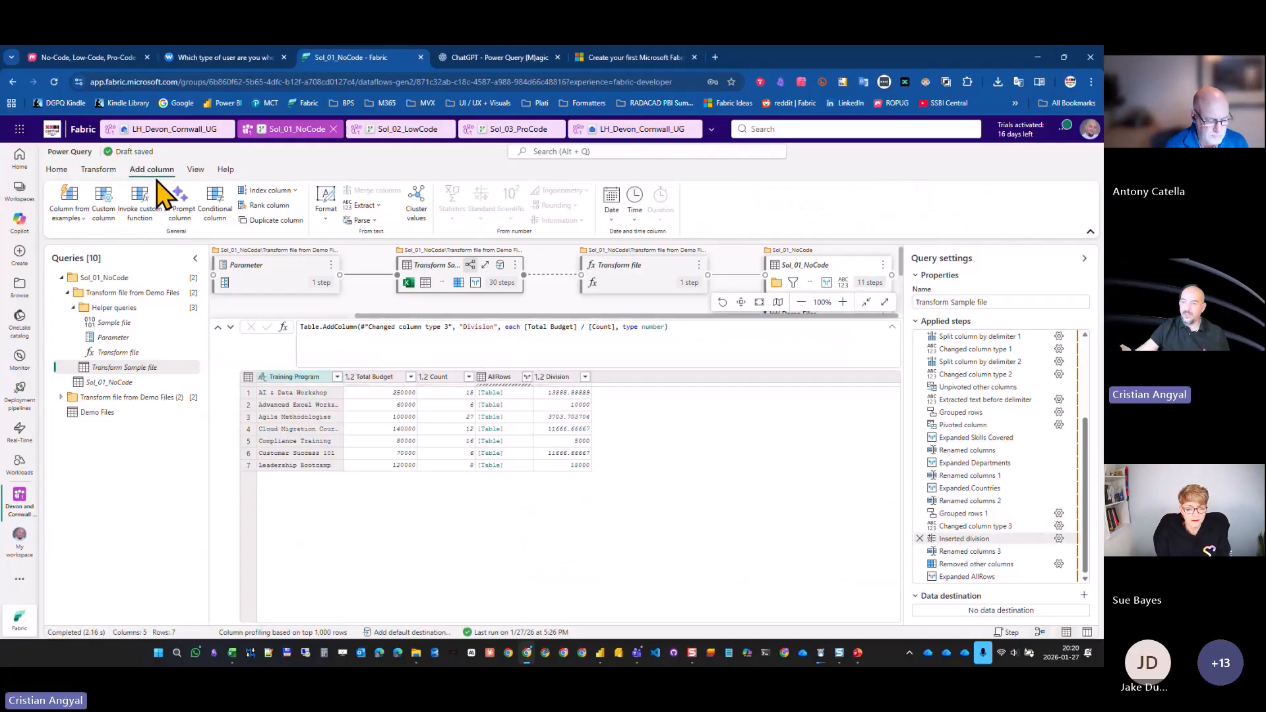
pyautogui.click(560, 396)
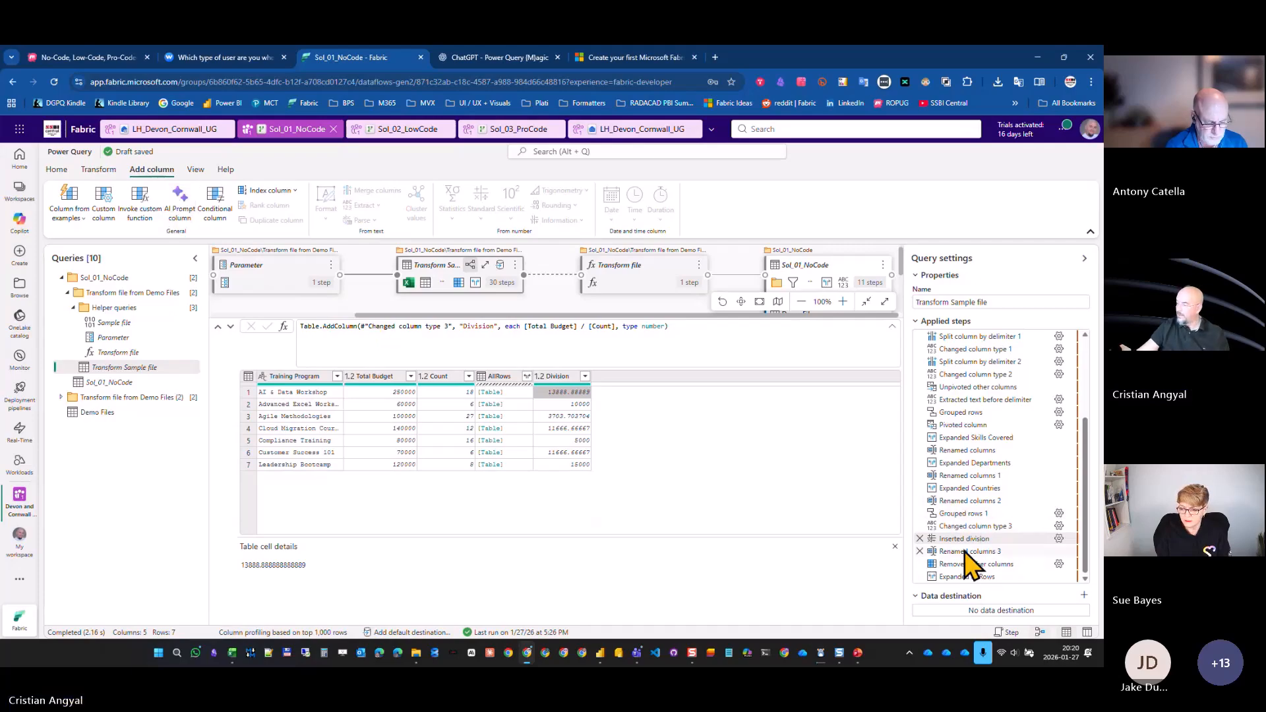
# Examine the Removed other columns and Expanded AllRows results, reading the Budget split per country, department and skill row.
pyautogui.click(978, 565)
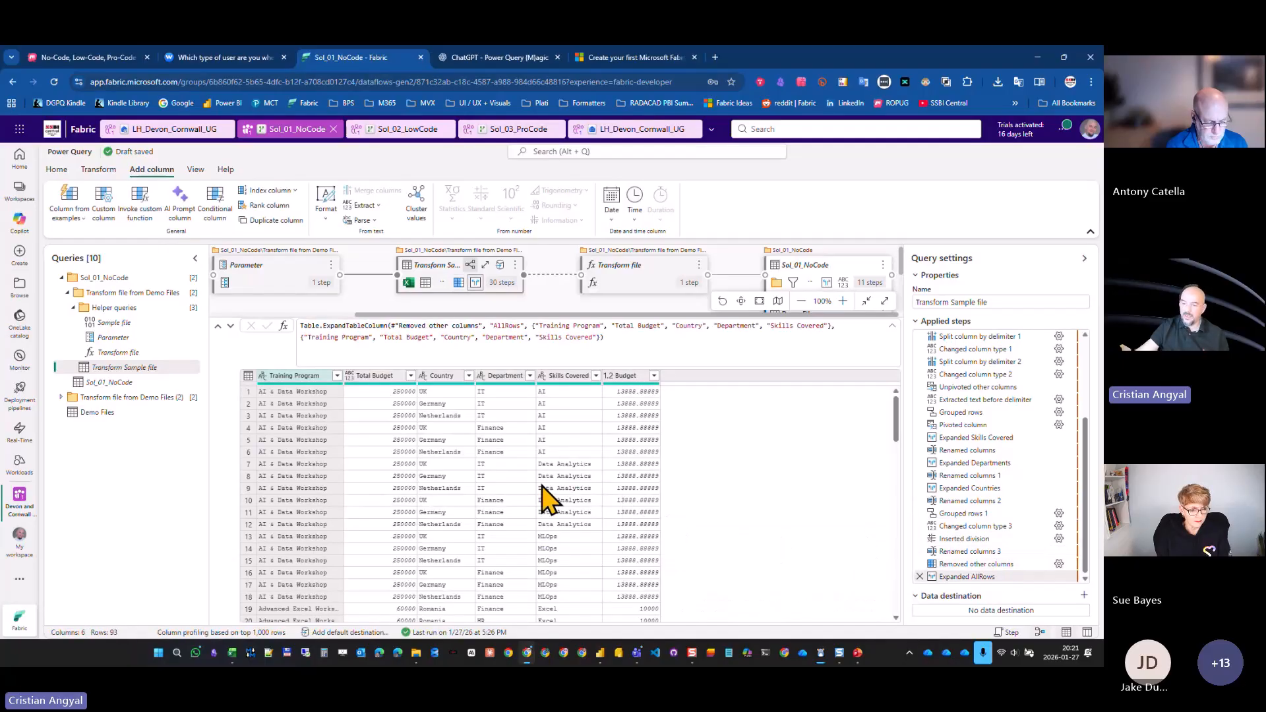
pyautogui.scroll(-10, 540, 489)
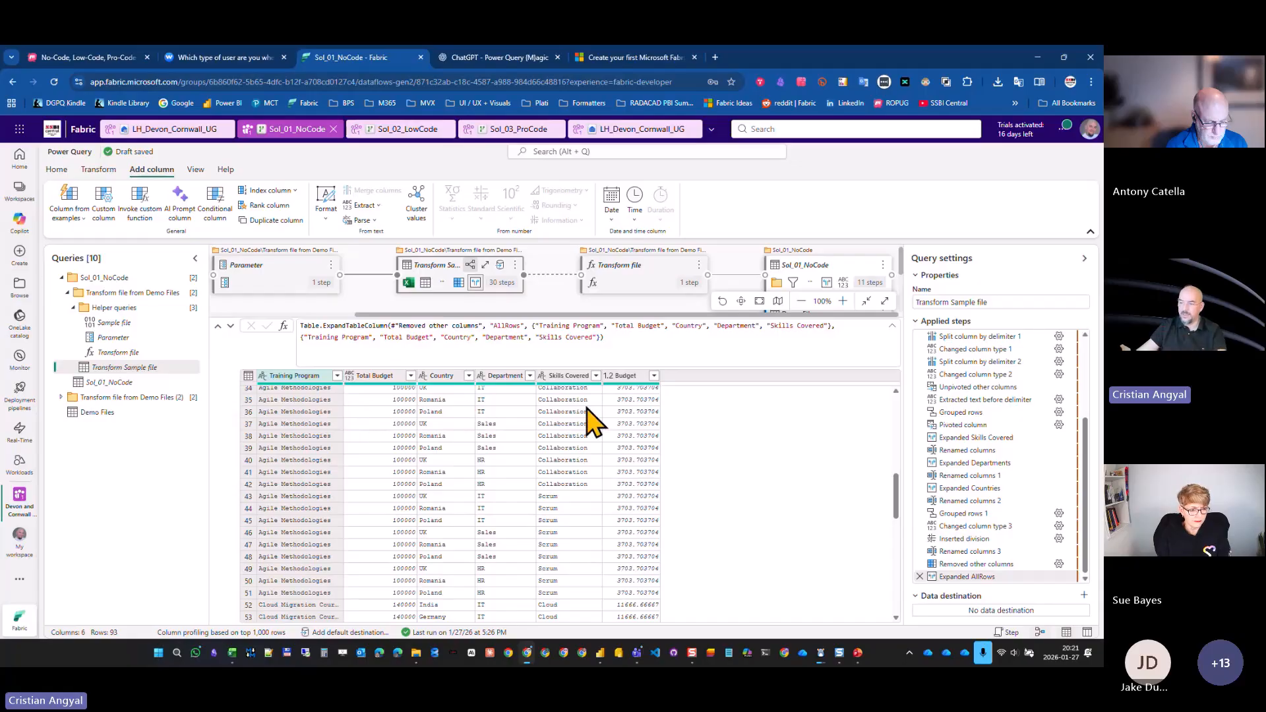
pyautogui.scroll(-5, 617, 452)
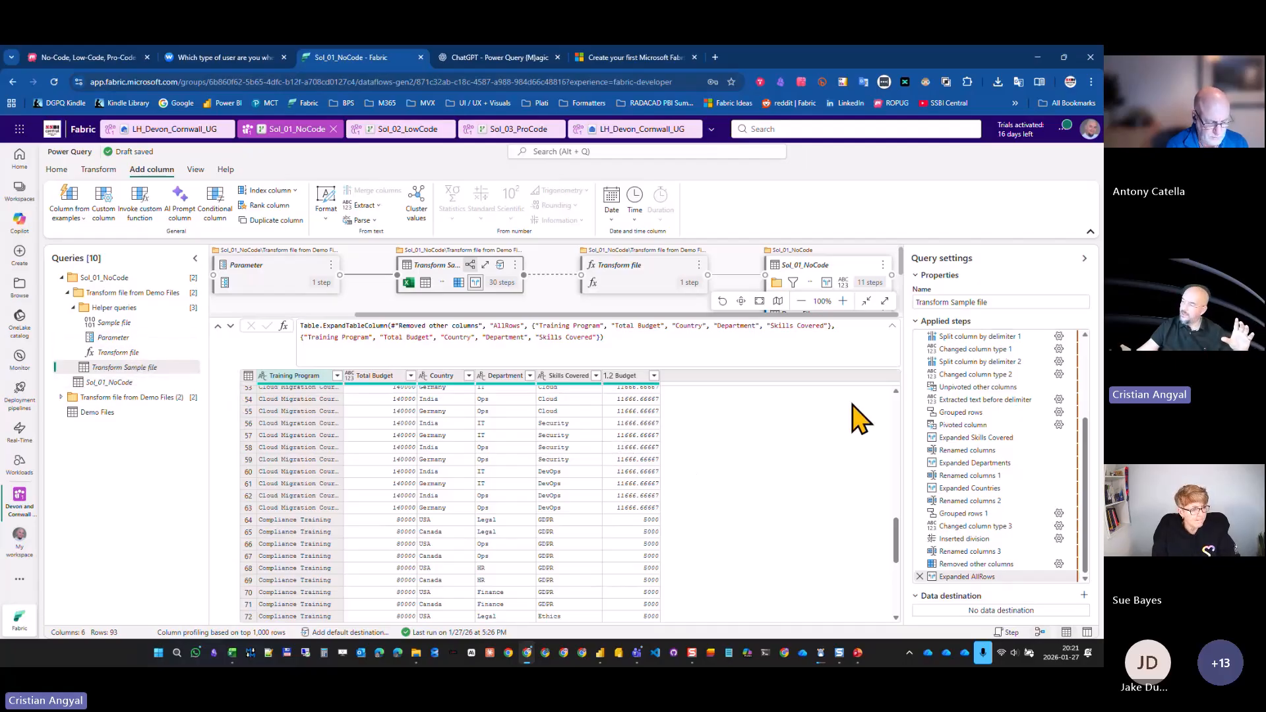
# View the Transform file function, and examine the Transform file column in the Invoke custom function step of the Sol_01_NoCode query.
pyautogui.click(125, 353)
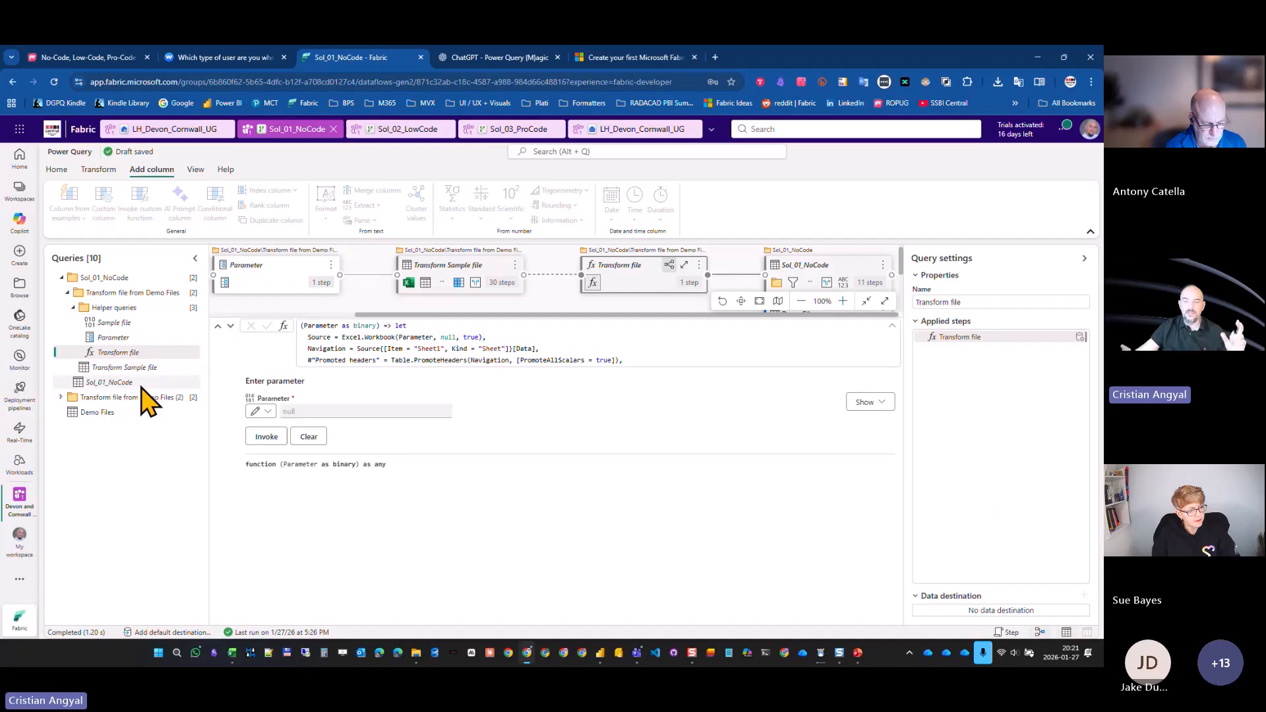
pyautogui.click(161, 382)
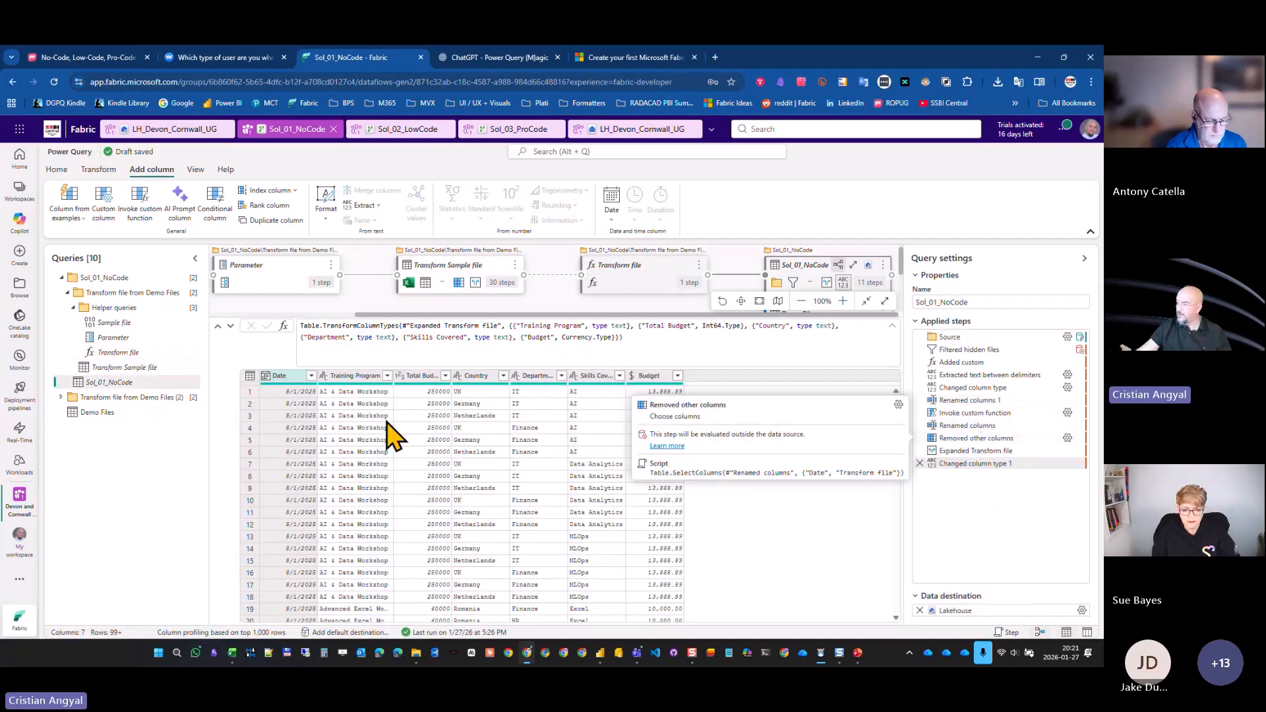
pyautogui.click(975, 413)
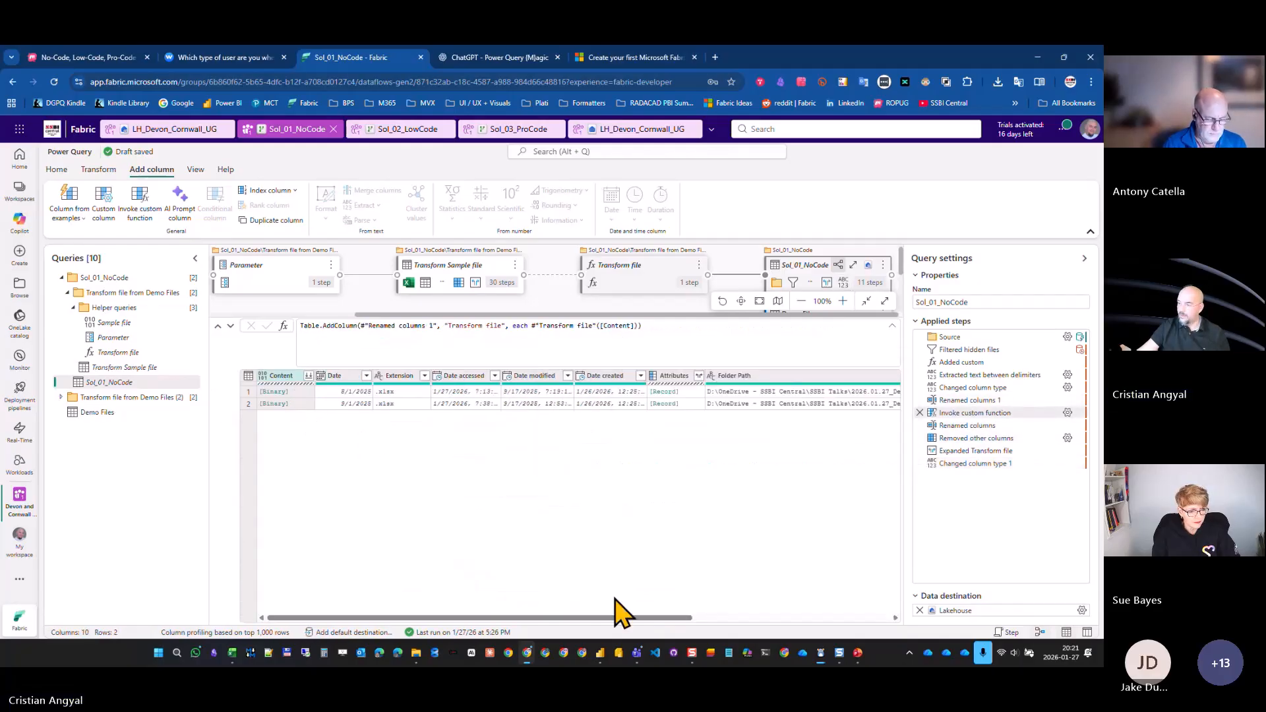
pyautogui.hscroll(5, 616, 600)
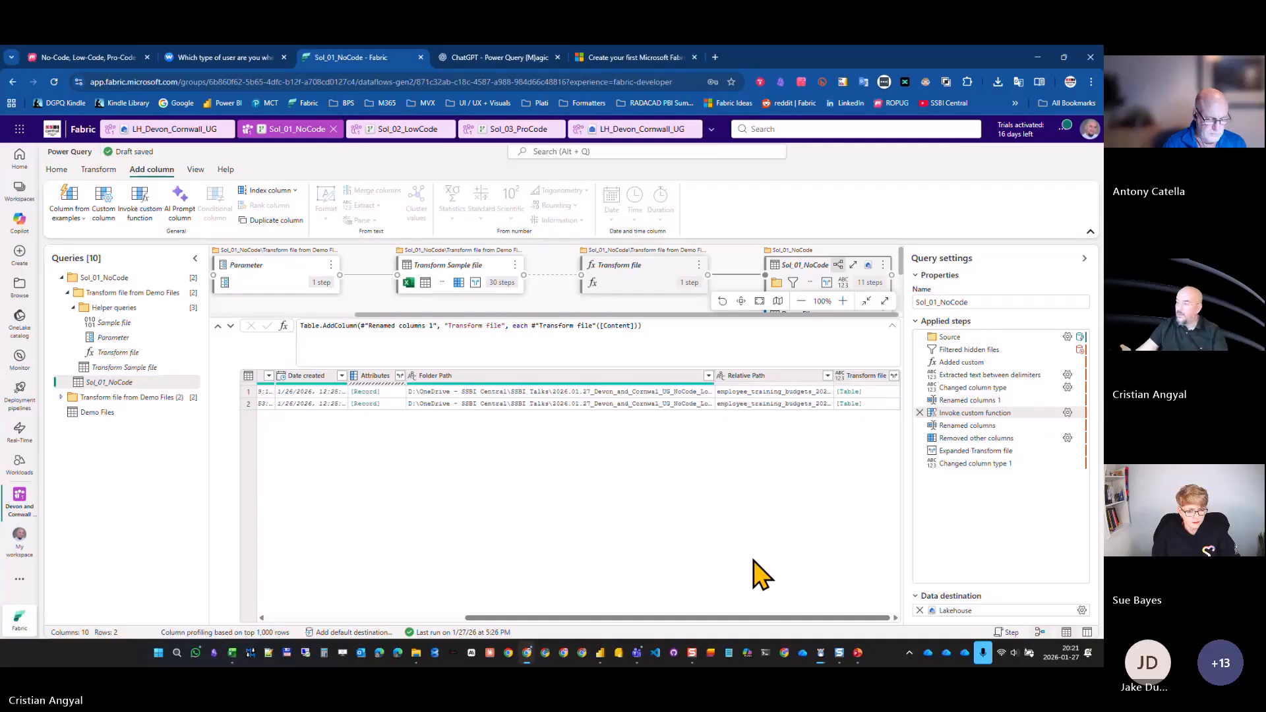
pyautogui.hotkey('ctrl', '2')
pyautogui.moveTo(819, 348)
pyautogui.mouseDown()
pyautogui.moveTo(913, 427)
pyautogui.moveTo(857, 480)
pyautogui.mouseUp()
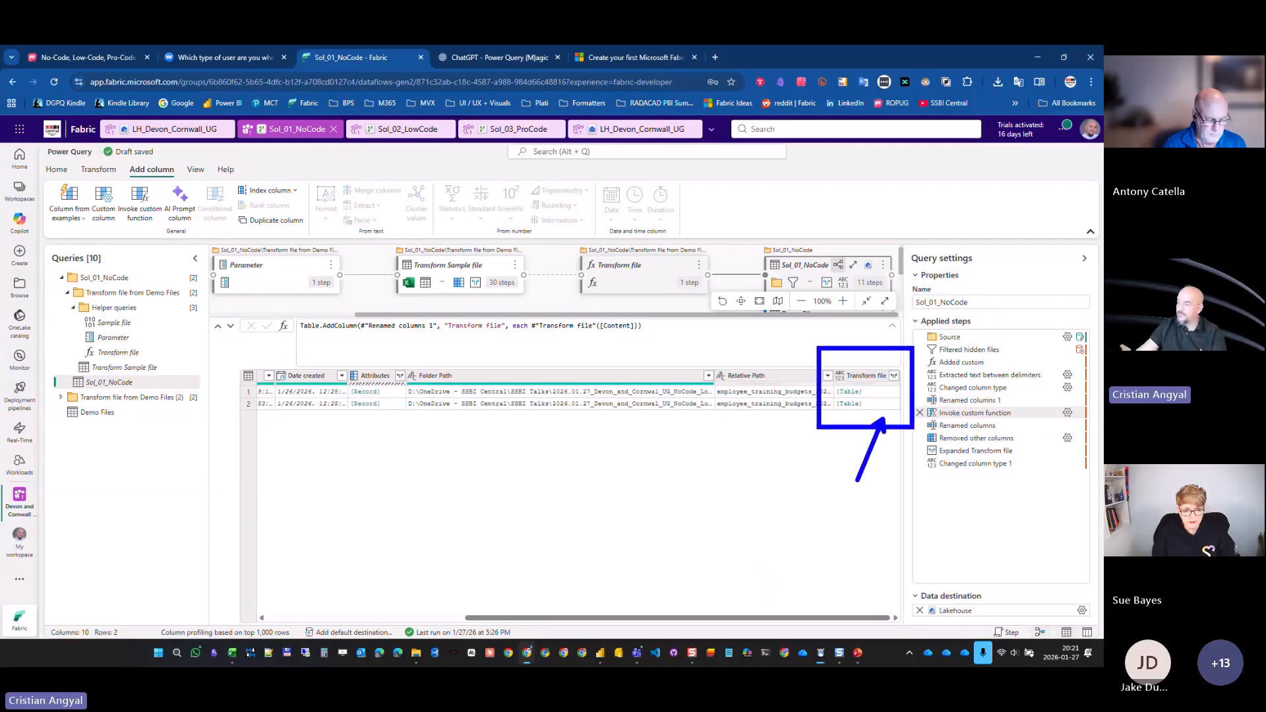
pyautogui.press('Escape')
pyautogui.hscroll(-5, 856, 495)
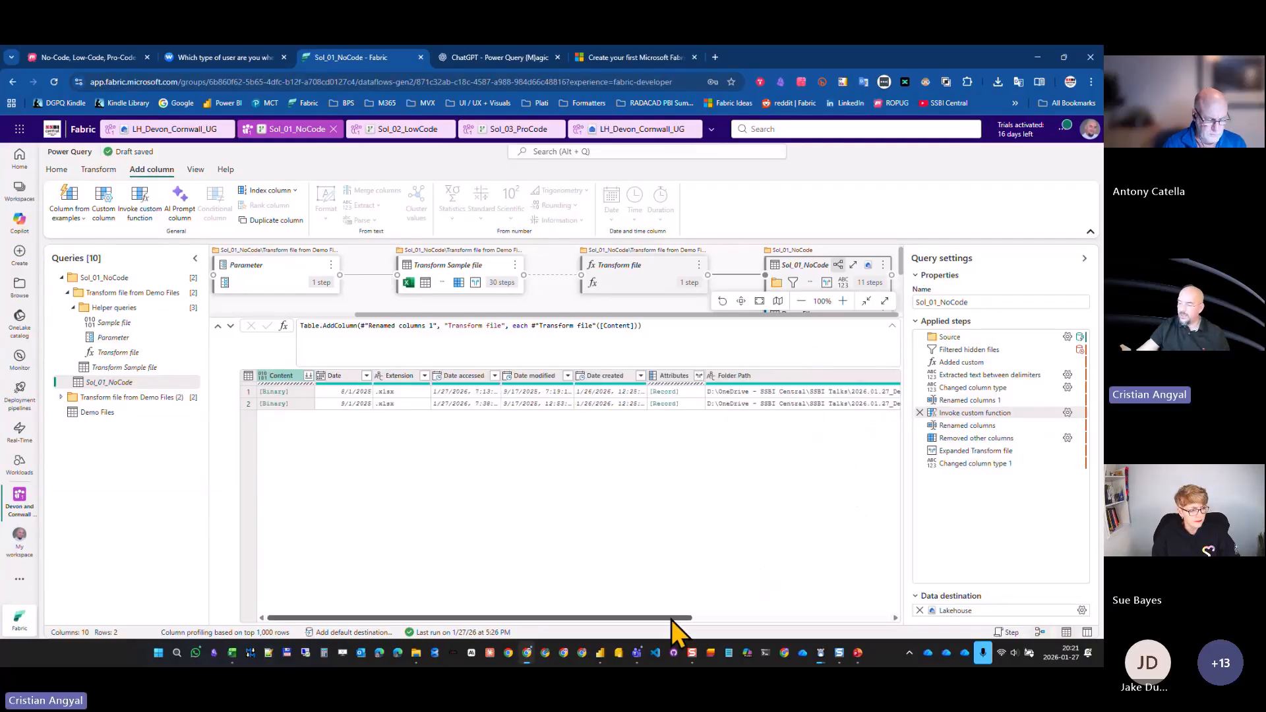
pyautogui.moveTo(672, 619); pyautogui.dragTo(884, 625)
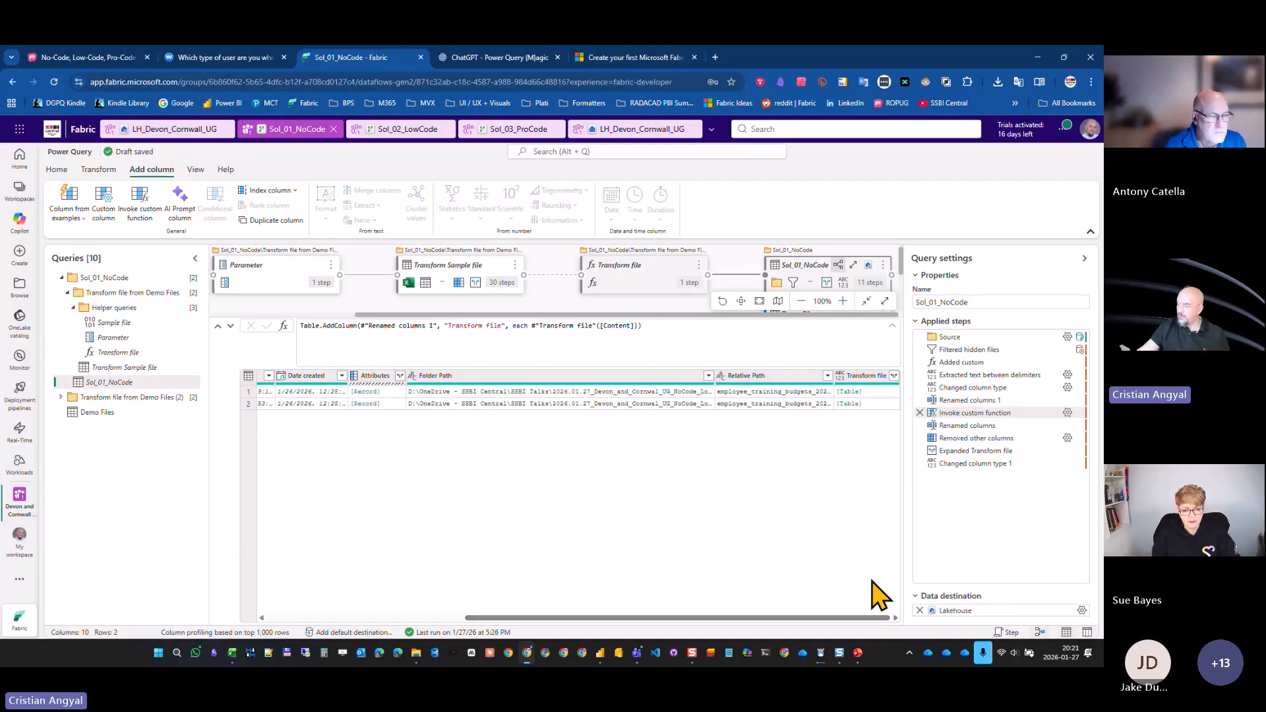
# Review the Lakehouse data destination of the Sol_01_NoCode query, pointing out its workspace, lakehouse and table.
pyautogui.hotkey('ctrl', '2')
pyautogui.moveTo(890, 579); pyautogui.dragTo(1102, 628)
pyautogui.moveTo(840, 530); pyautogui.dragTo(894, 592)
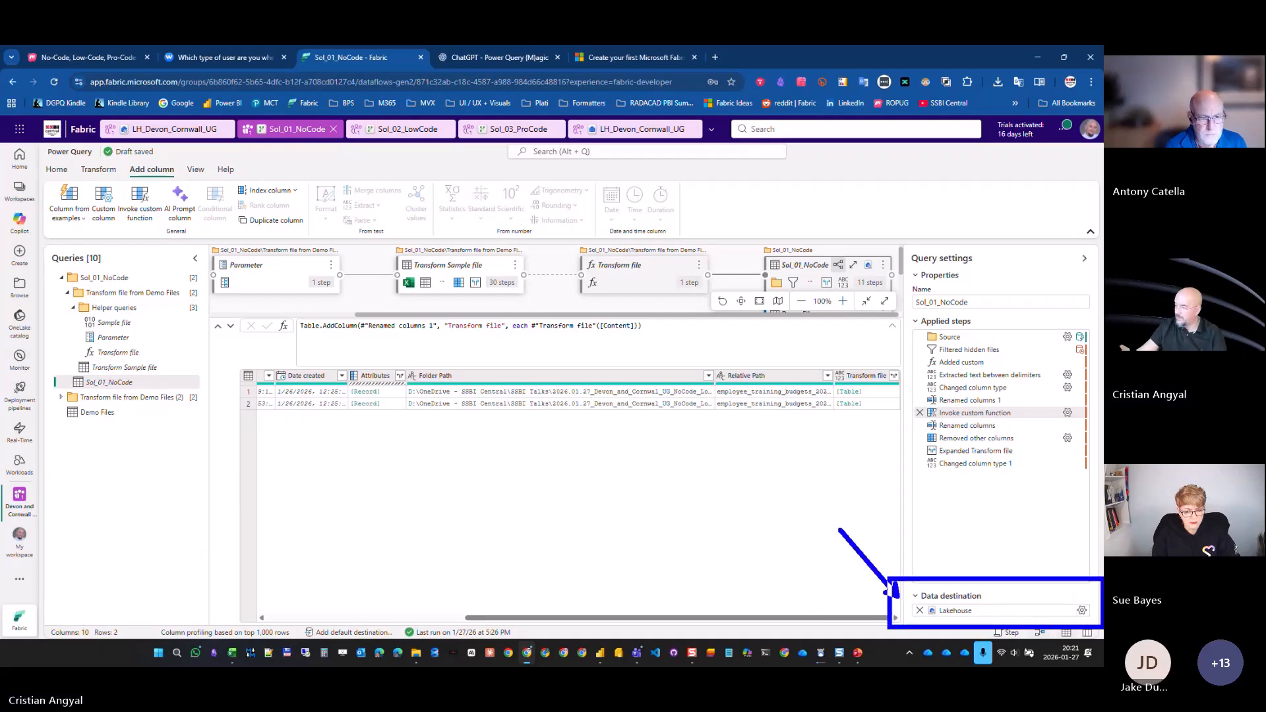
pyautogui.press('Escape')
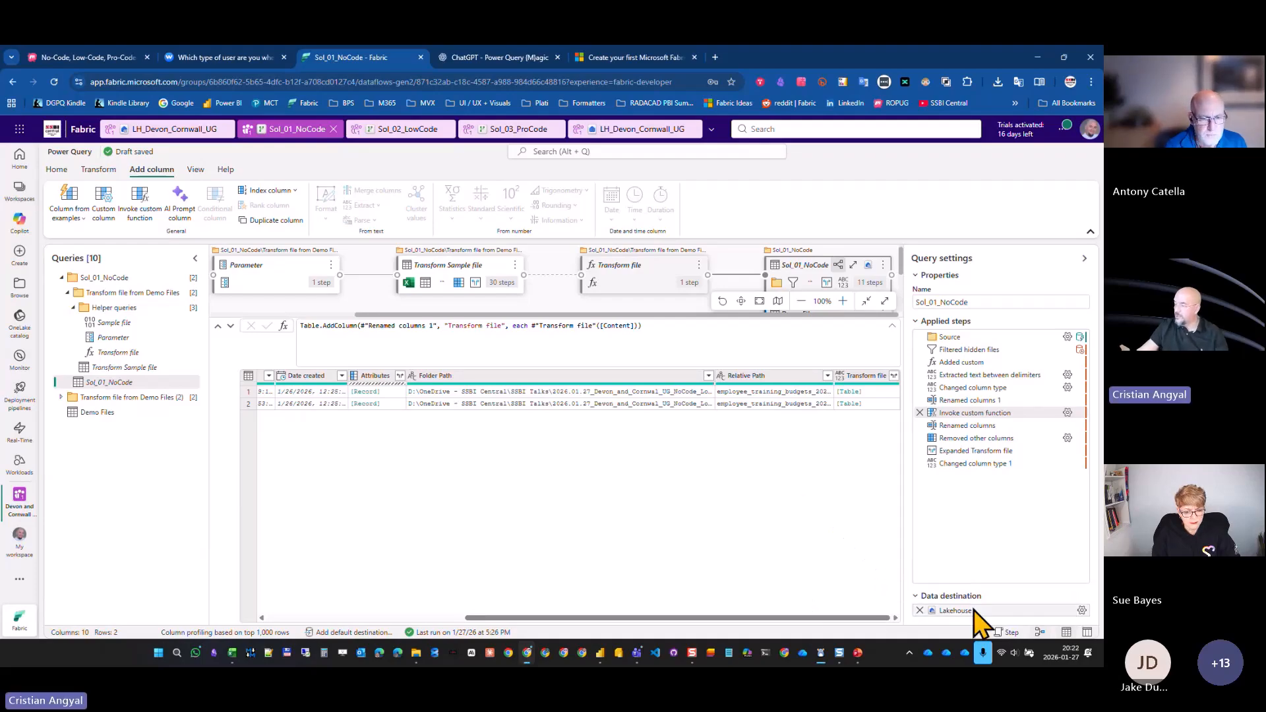
pyautogui.moveTo(974, 611)
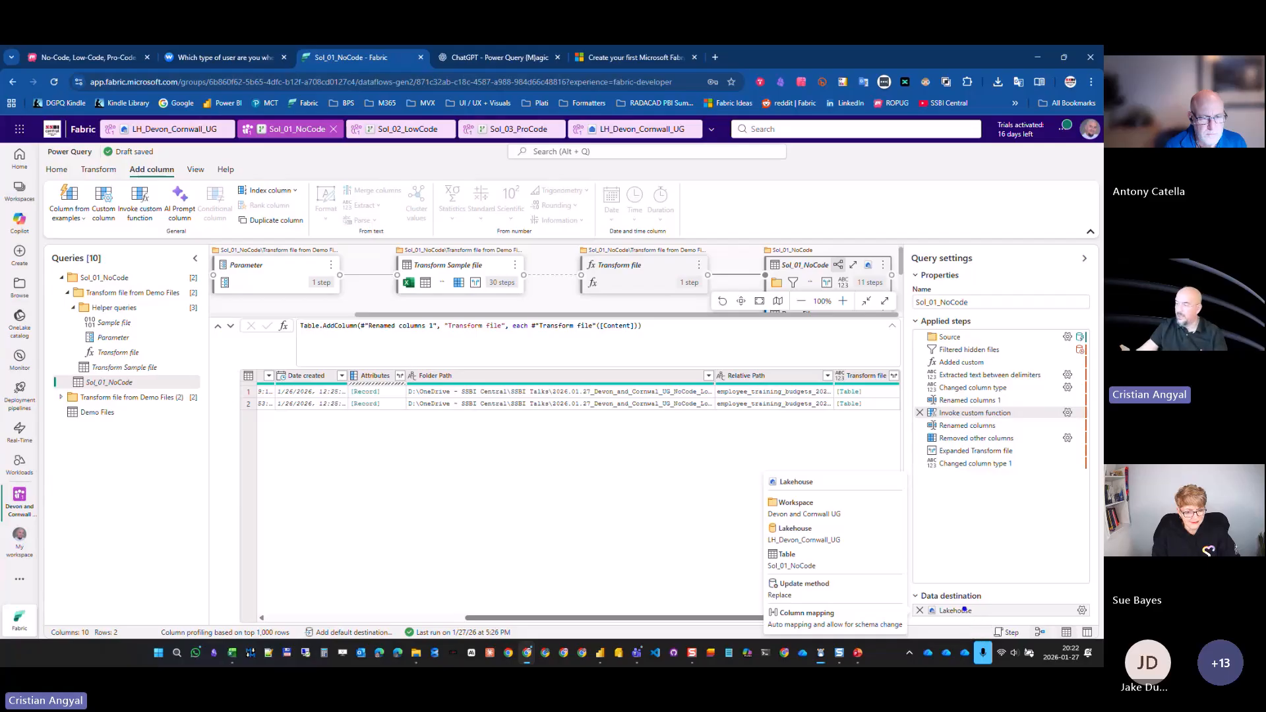
pyautogui.moveTo(758, 467); pyautogui.dragTo(879, 544)
pyautogui.moveTo(741, 484); pyautogui.dragTo(882, 583)
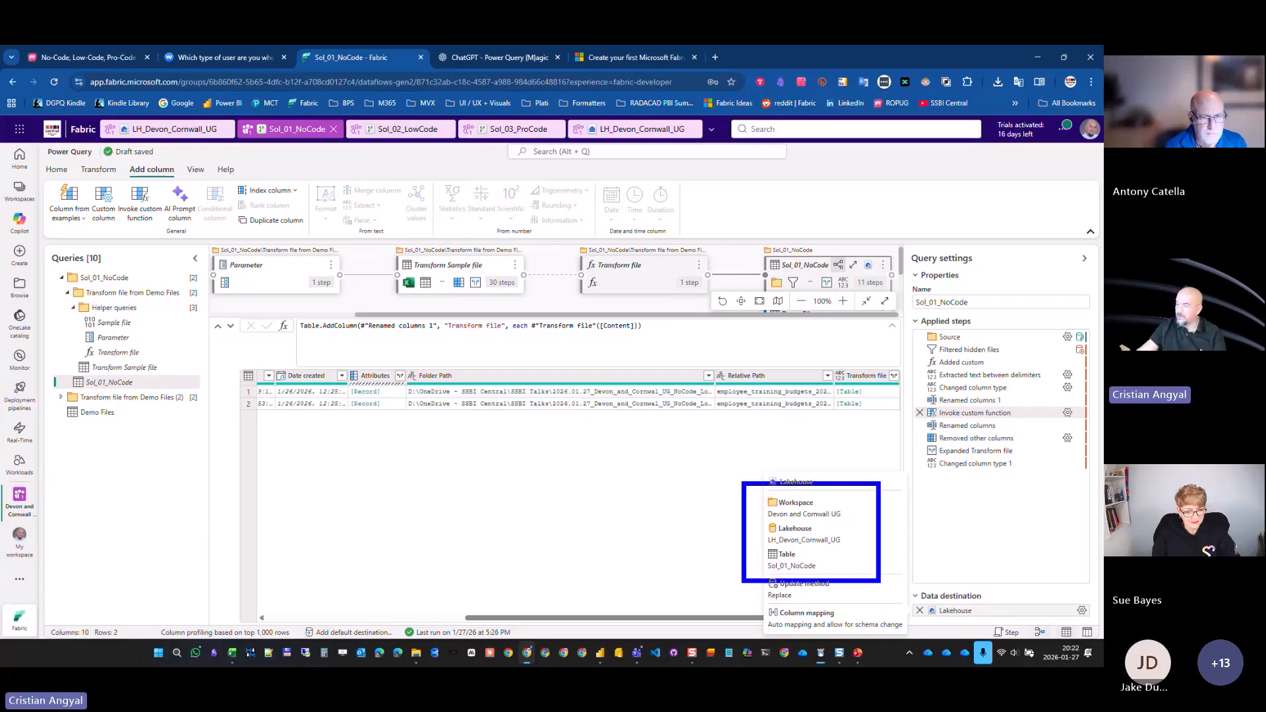
pyautogui.moveTo(831, 498); pyautogui.dragTo(846, 496)
pyautogui.moveTo(897, 444); pyautogui.dragTo(834, 508)
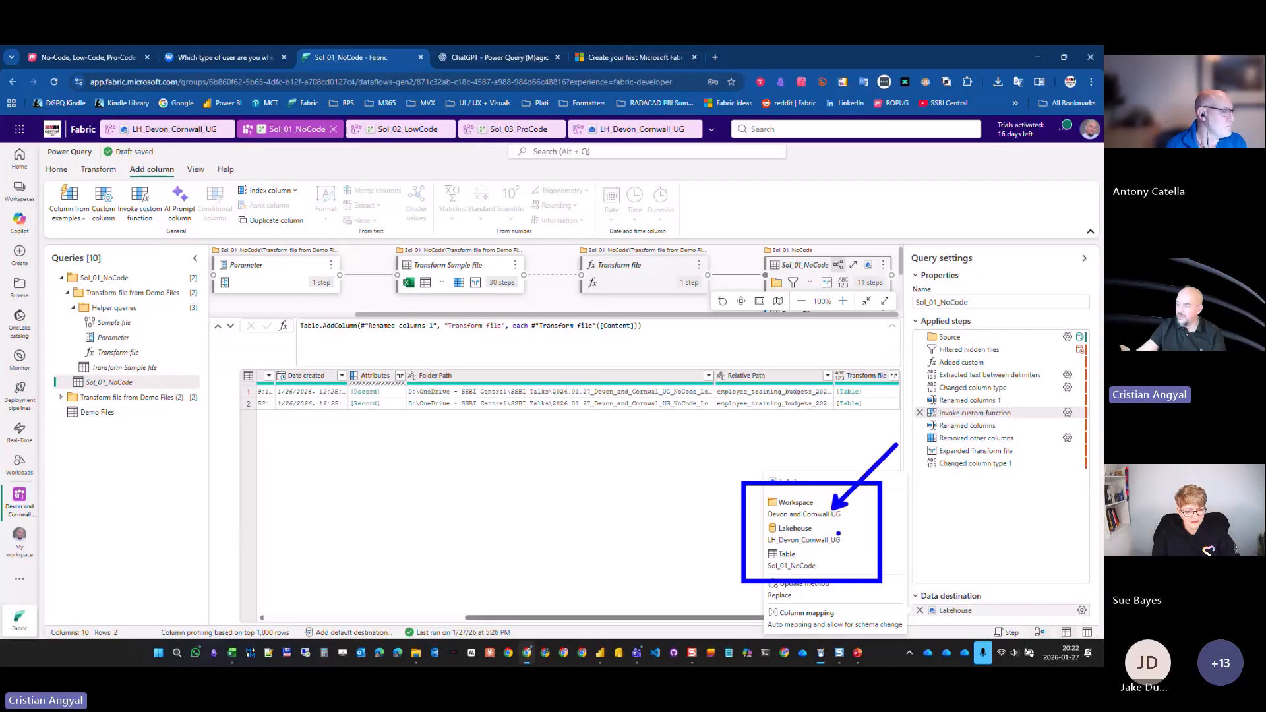
# Point out the lakehouse and table of the Sol_01_NoCode data destination, and view the dataflow's save and run options.
pyautogui.moveTo(929, 459); pyautogui.dragTo(836, 537)
pyautogui.moveTo(920, 513); pyautogui.dragTo(830, 569)
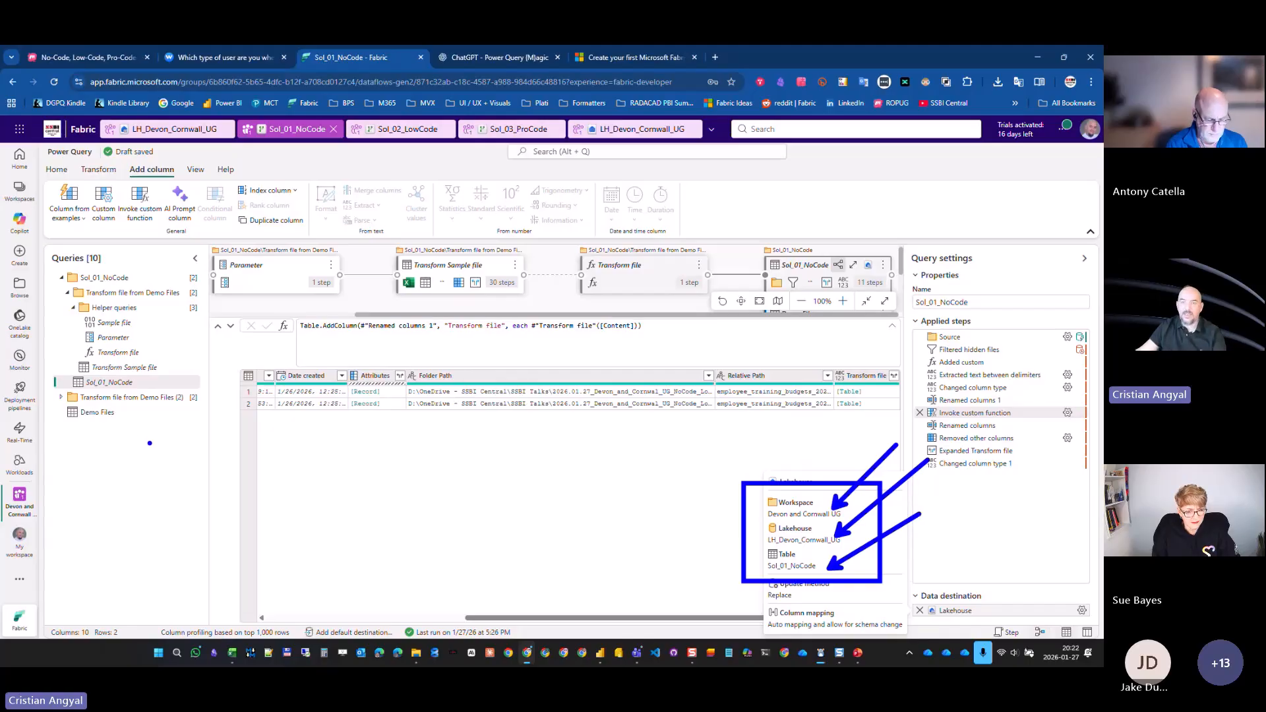
pyautogui.click(56, 170)
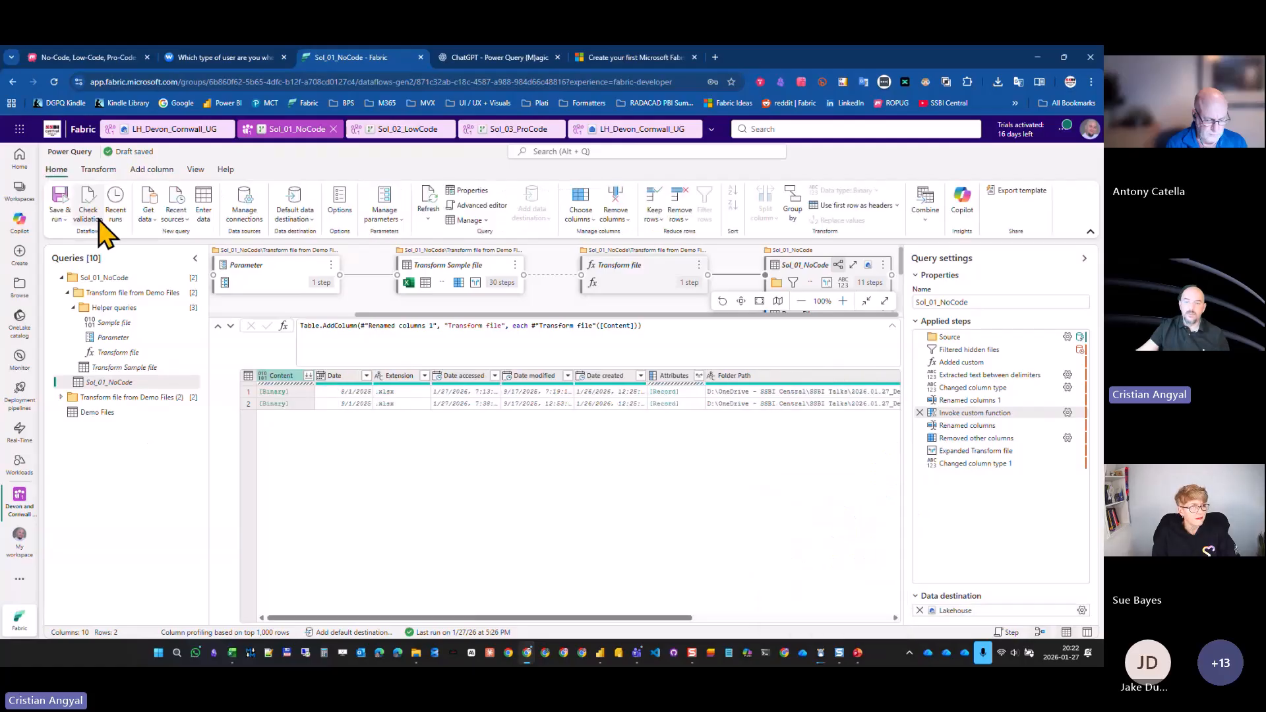
pyautogui.click(59, 215)
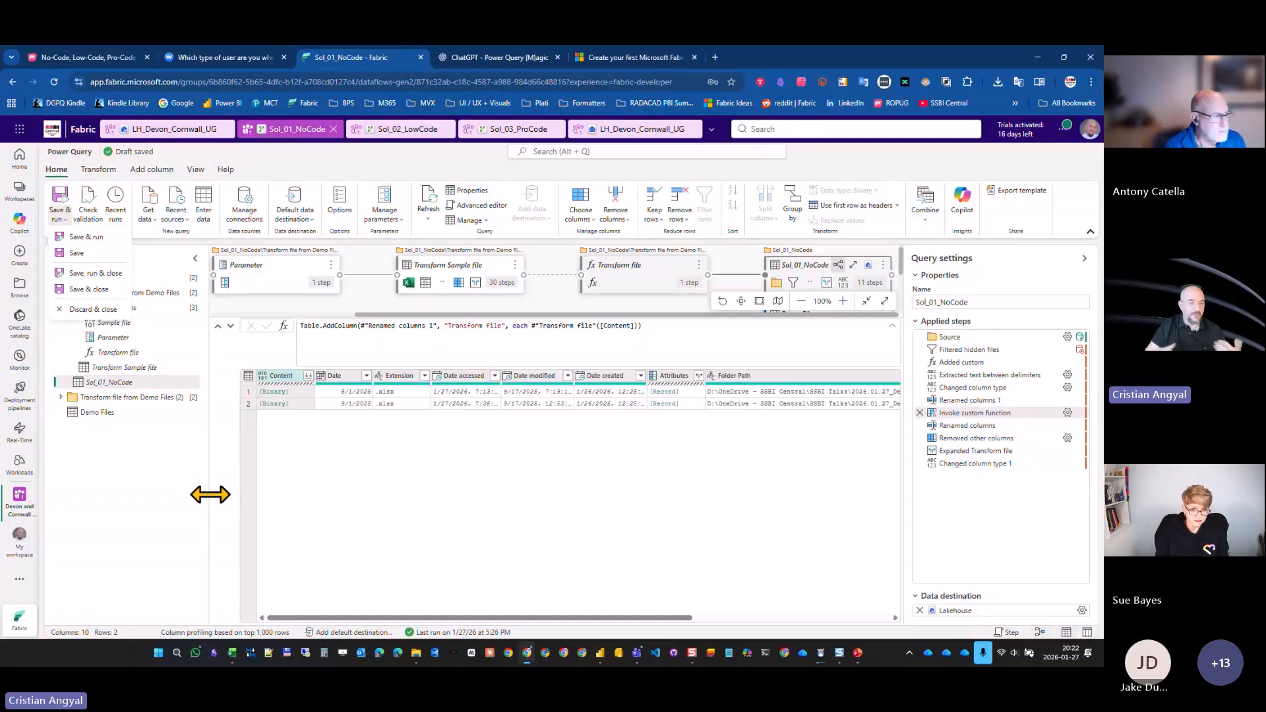
pyautogui.click(160, 487)
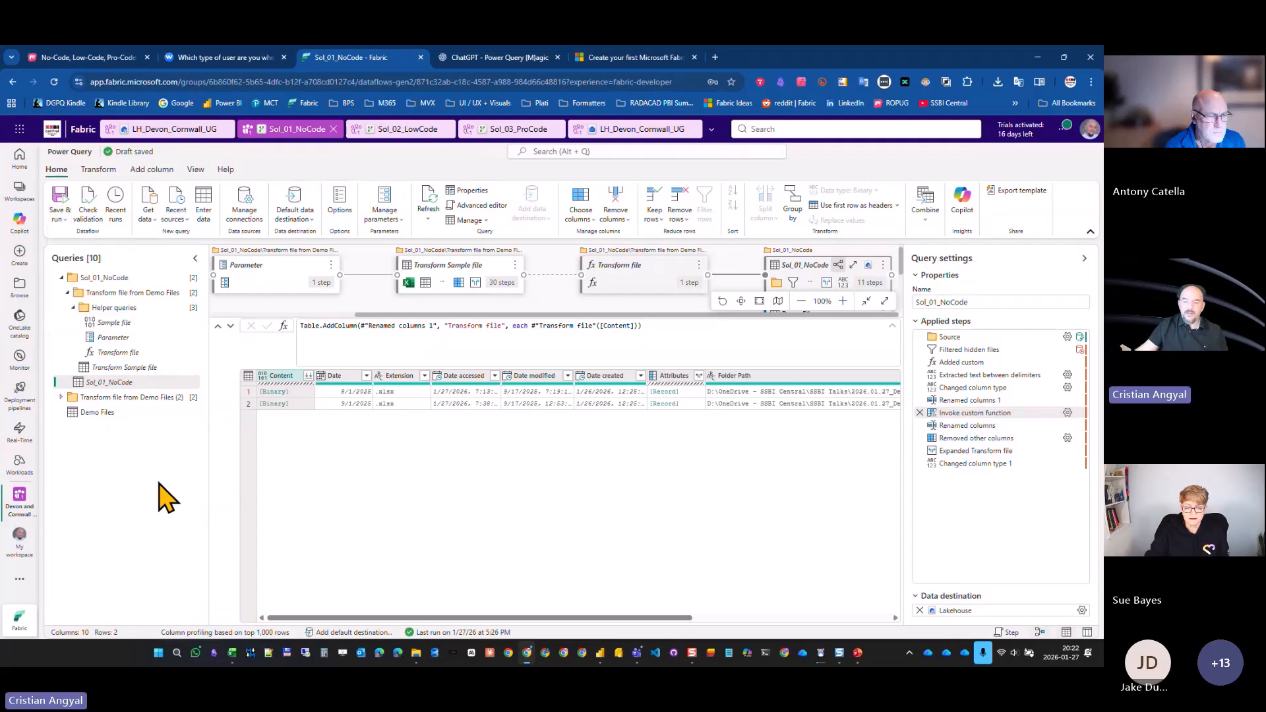
# Examine the full M code of the Transform Sample file query, highlighting its hard-coded column names, and close it without changes.
pyautogui.rightClick(137, 369)
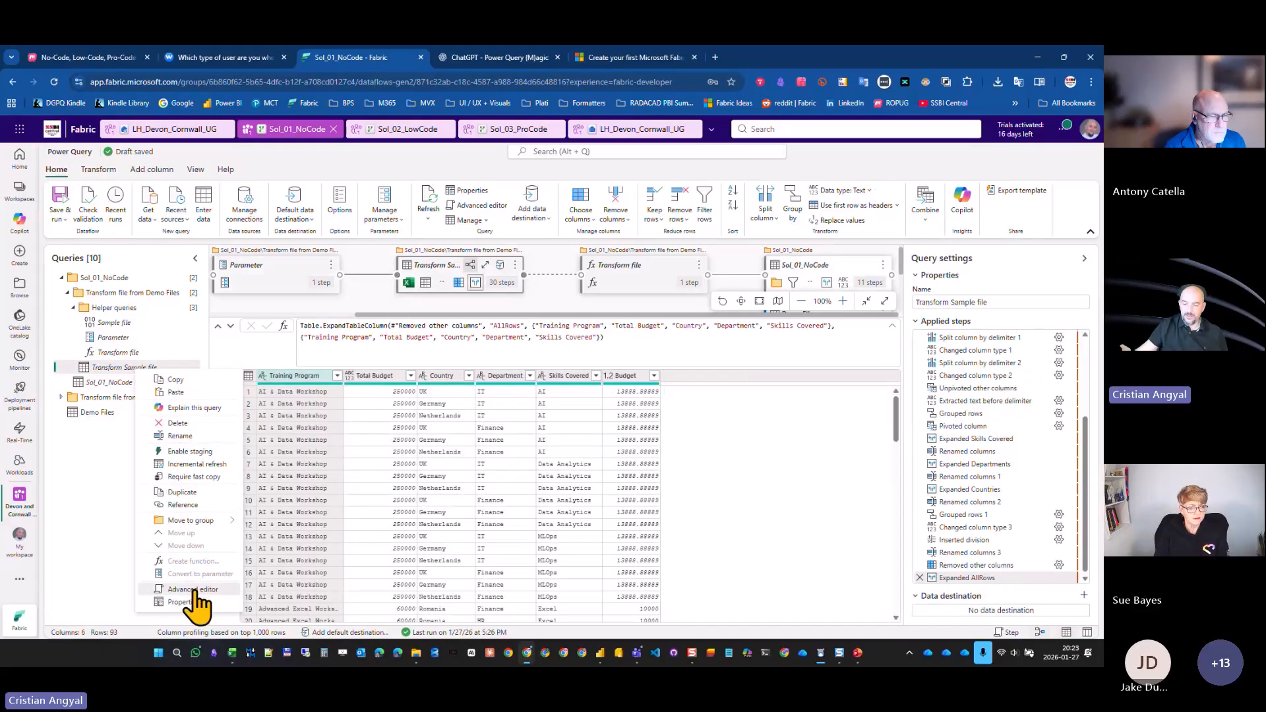
pyautogui.click(193, 590)
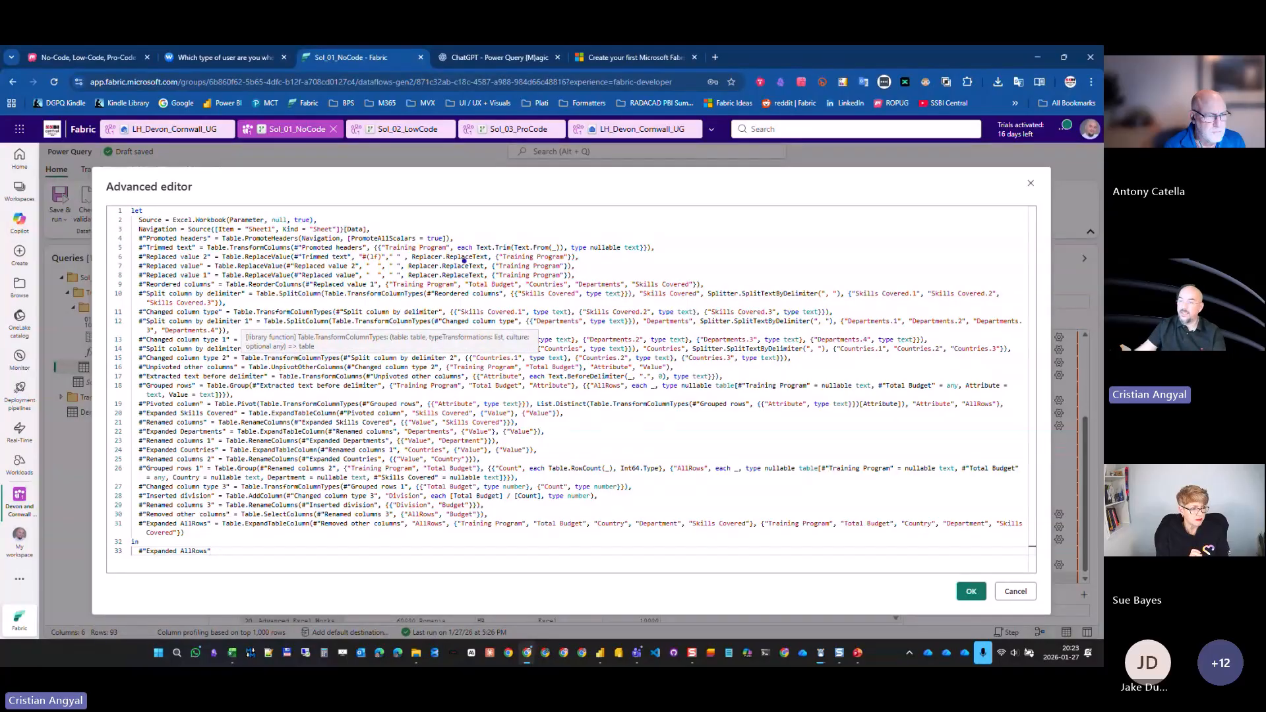
pyautogui.moveTo(494, 255); pyautogui.dragTo(590, 278)
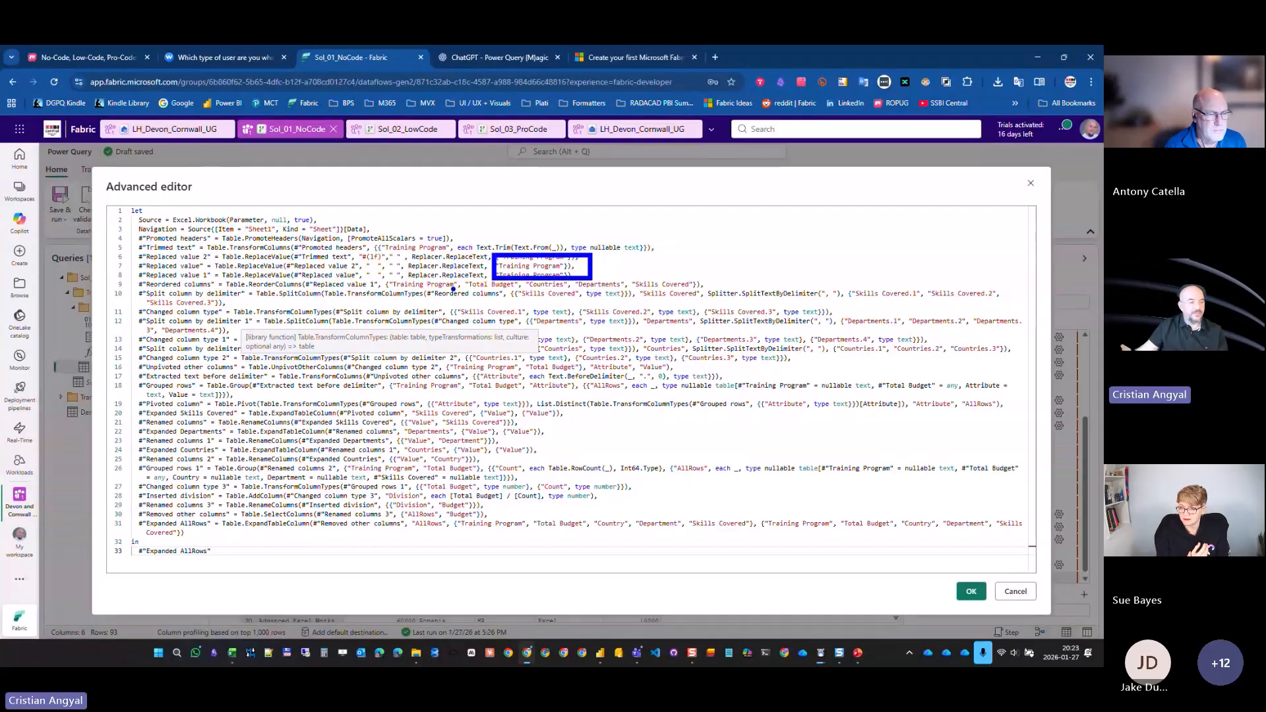
pyautogui.press('Escape')
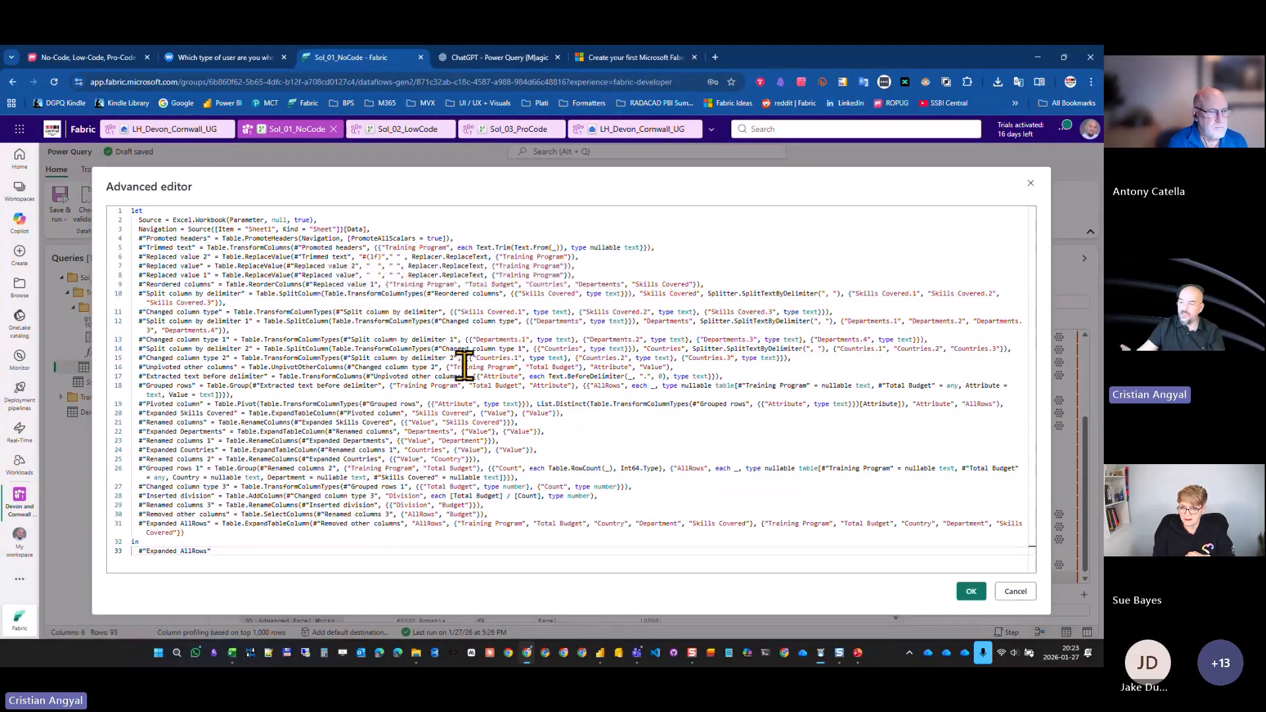
pyautogui.click(429, 422)
pyautogui.moveTo(448, 421); pyautogui.dragTo(485, 422)
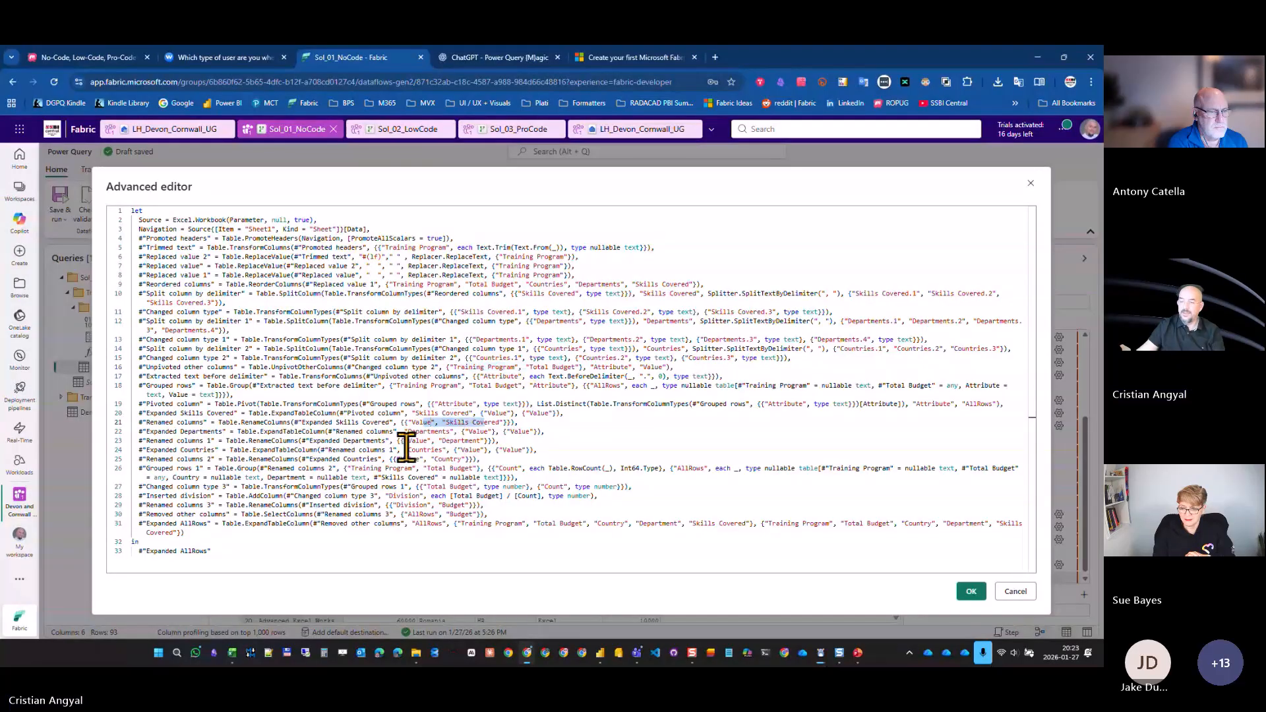
pyautogui.moveTo(405, 450); pyautogui.dragTo(480, 459)
pyautogui.click(413, 487)
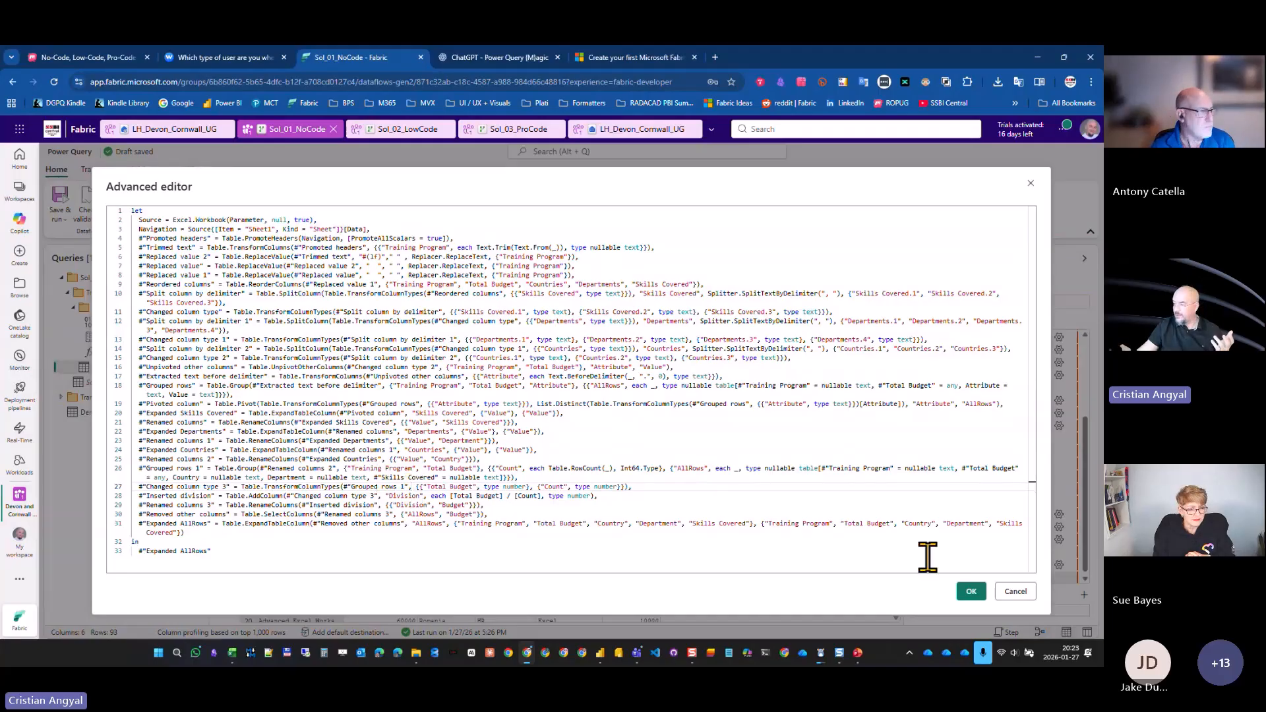
pyautogui.click(1016, 591)
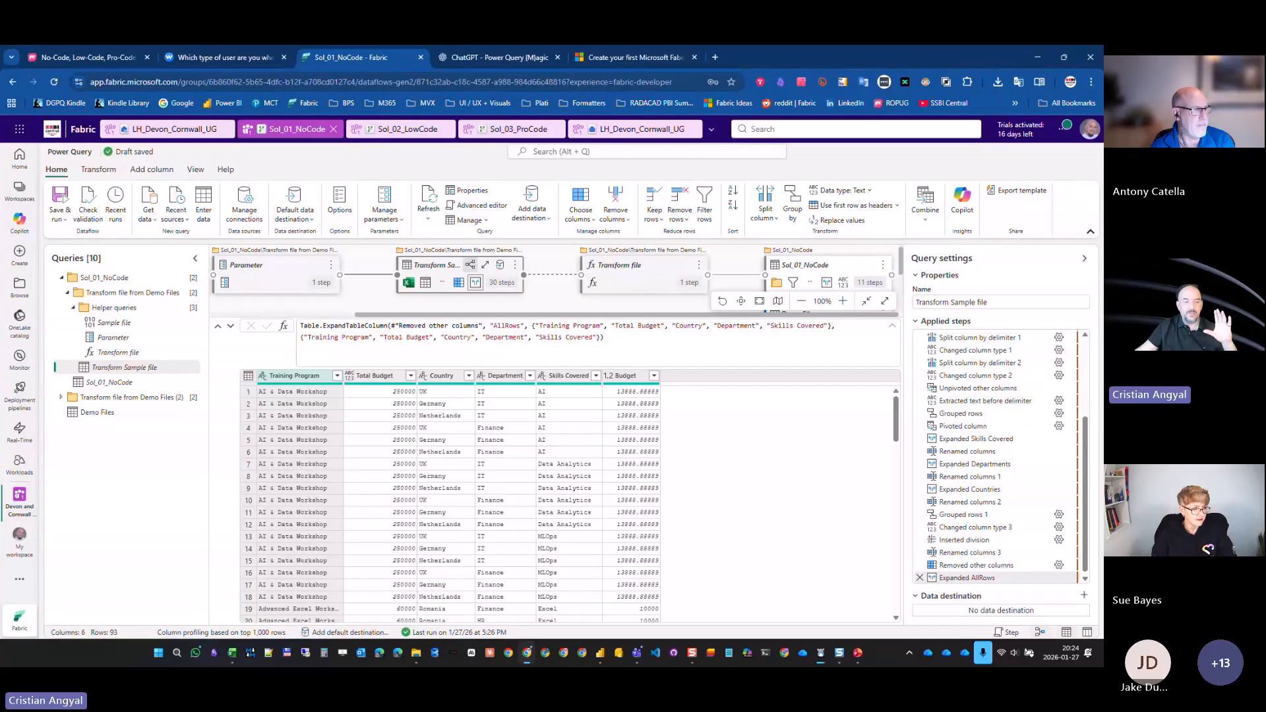
# Switch to the Sol_02_LowCode dataflow, reveal its queries and display the FolderPath parameter.
pyautogui.click(395, 130)
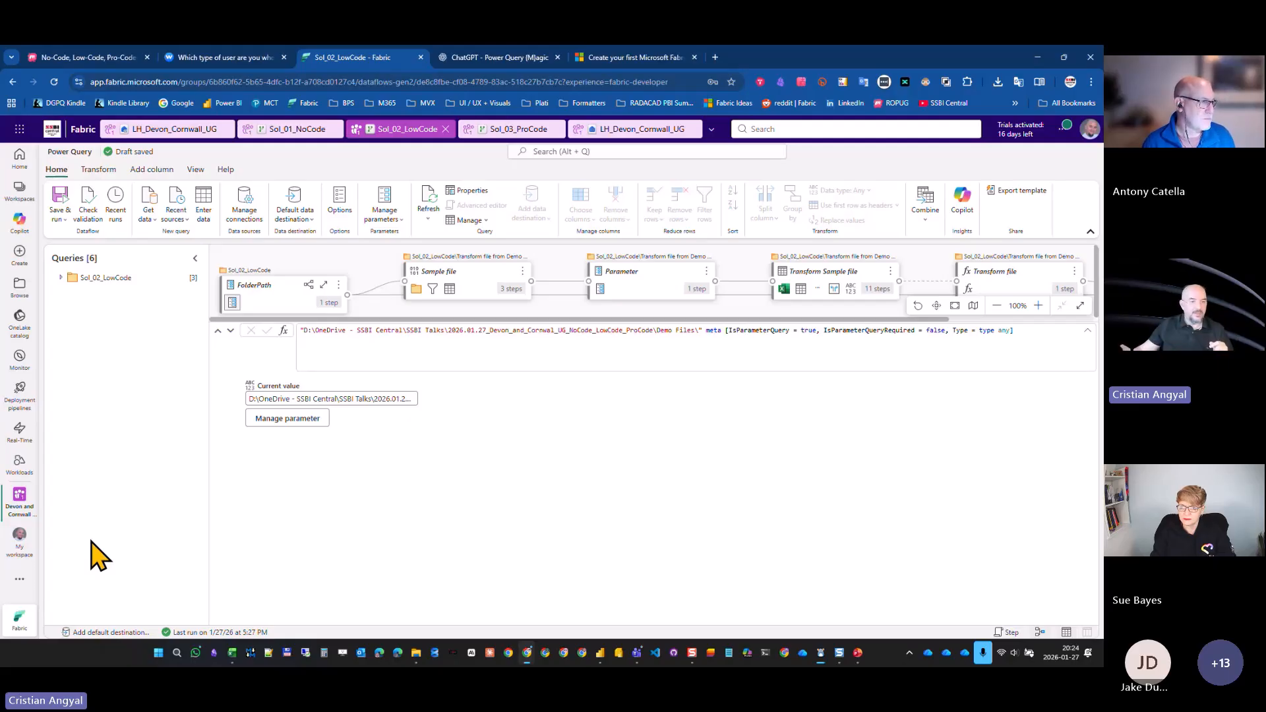
pyautogui.click(61, 278)
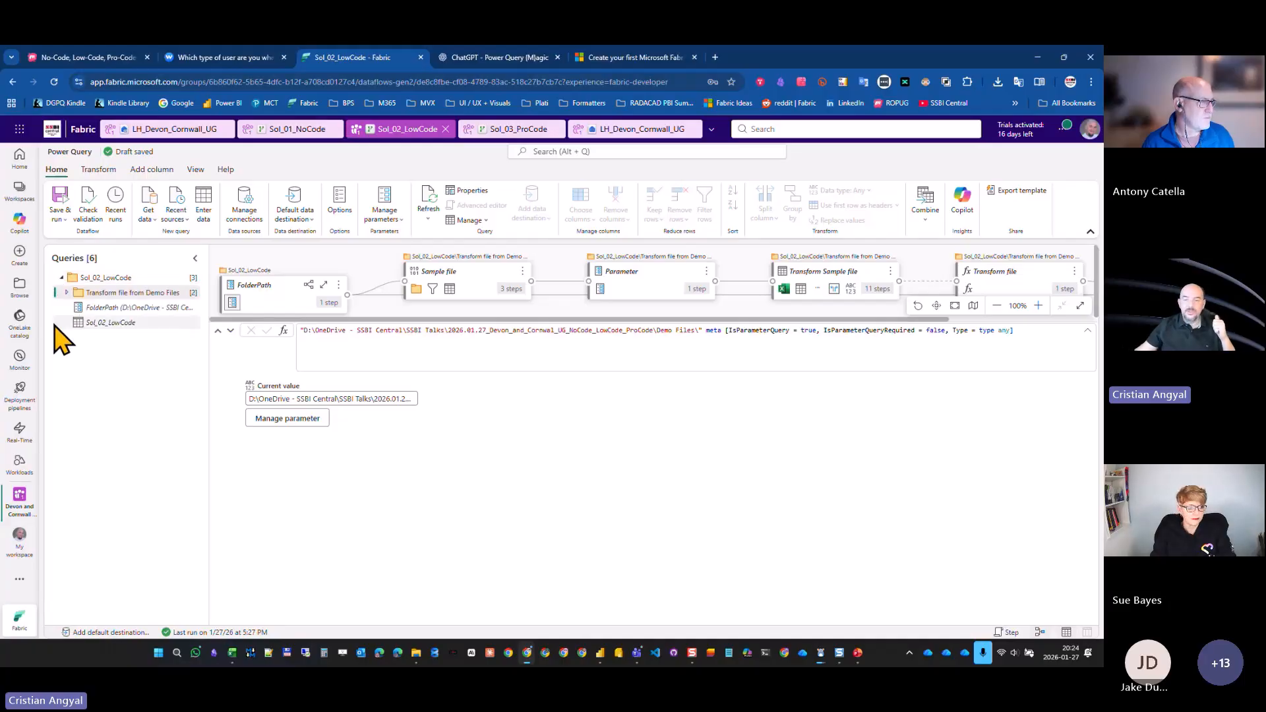
pyautogui.click(108, 311)
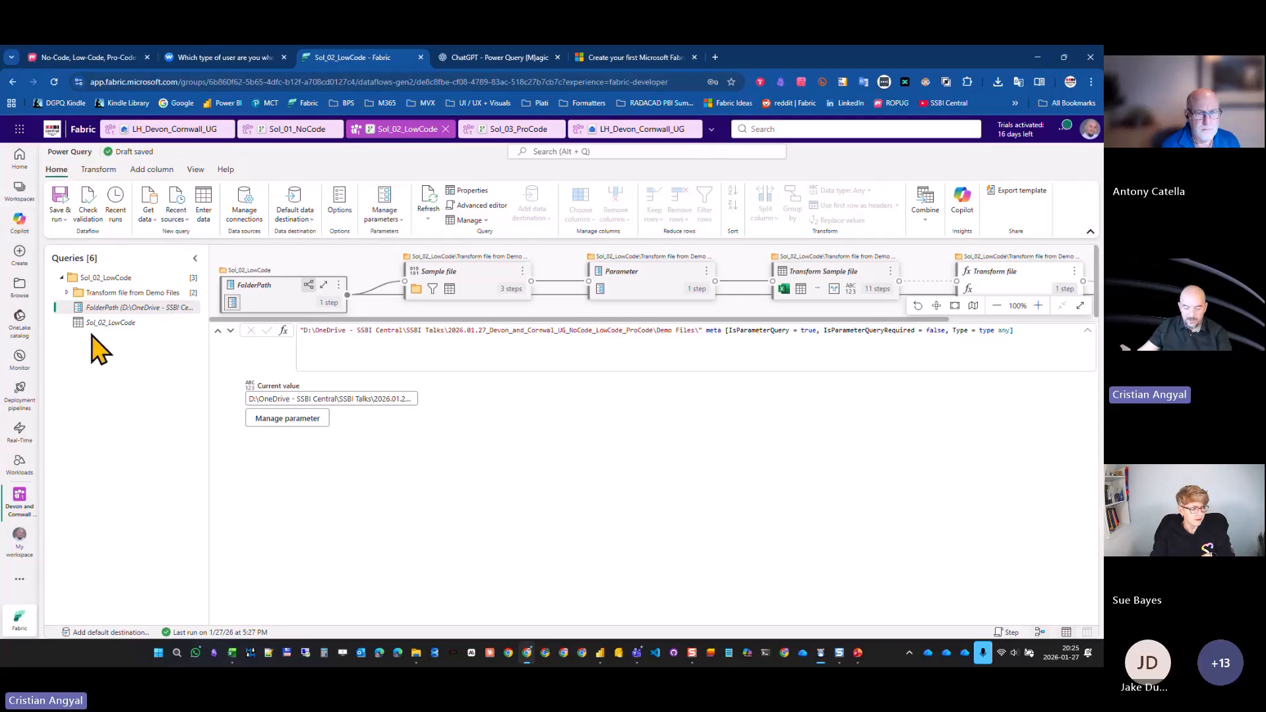
pyautogui.moveTo(349, 163); pyautogui.dragTo(439, 246)
pyautogui.press('Escape')
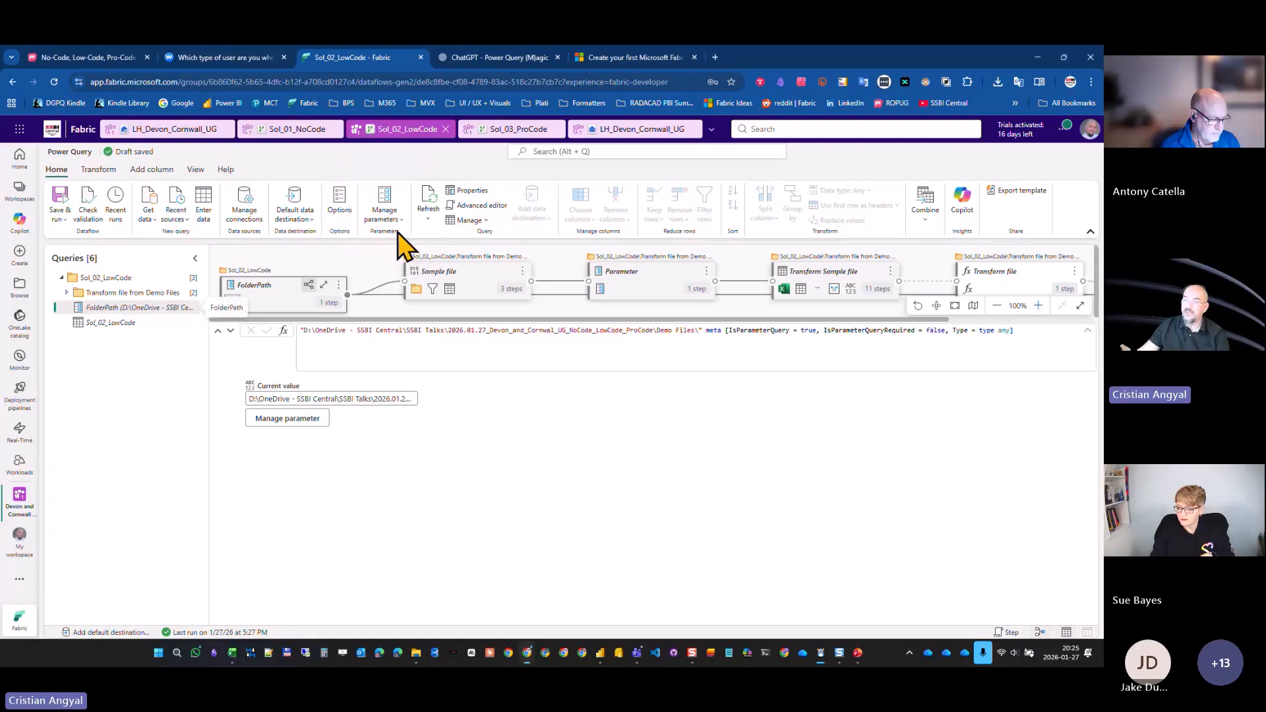
# Add a new parameter named DemoPath with type Any and suggested values set to Any value.
pyautogui.click(389, 214)
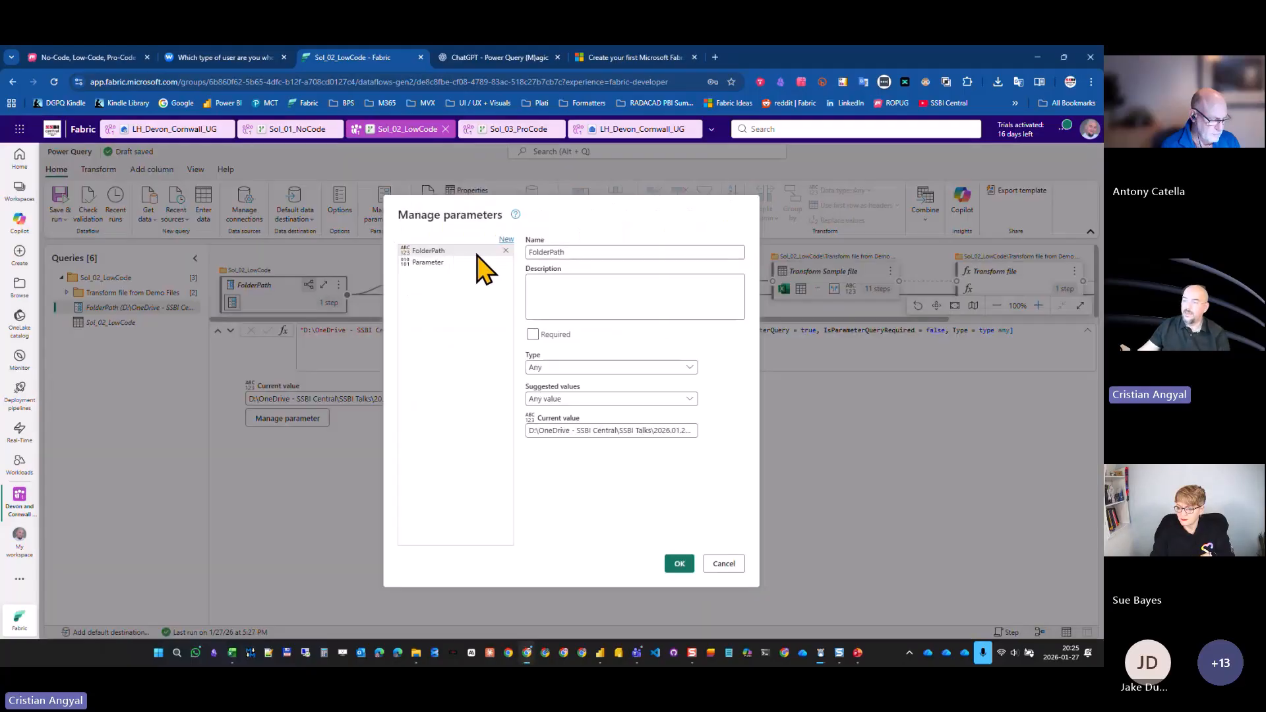
pyautogui.moveTo(584, 257); pyautogui.dragTo(545, 253)
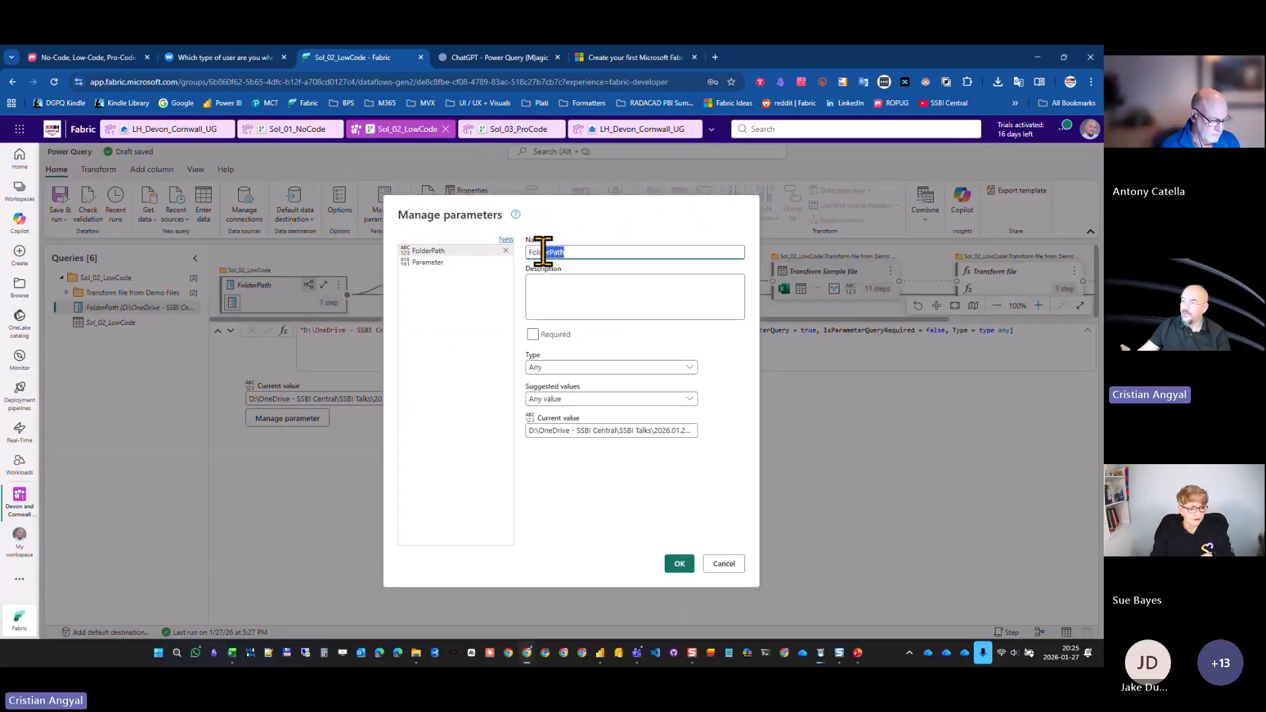
pyautogui.click(507, 241)
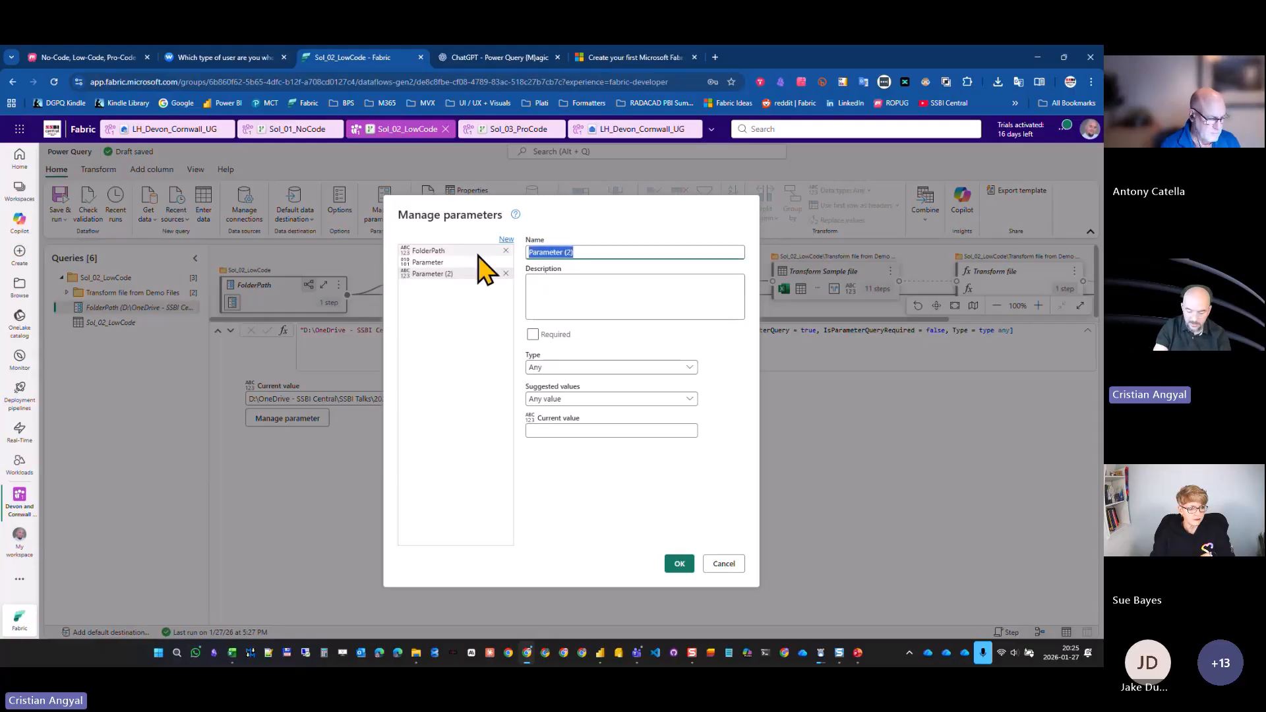
pyautogui.write('DemoPath')
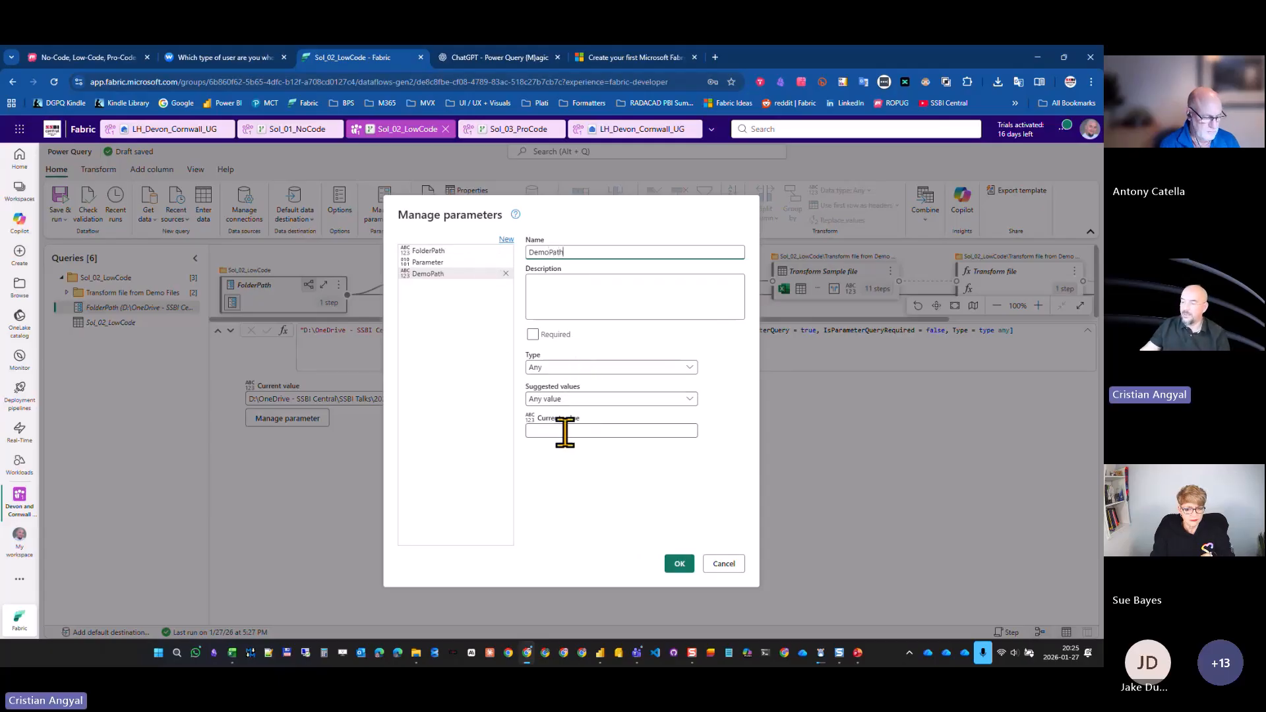
pyautogui.click(583, 368)
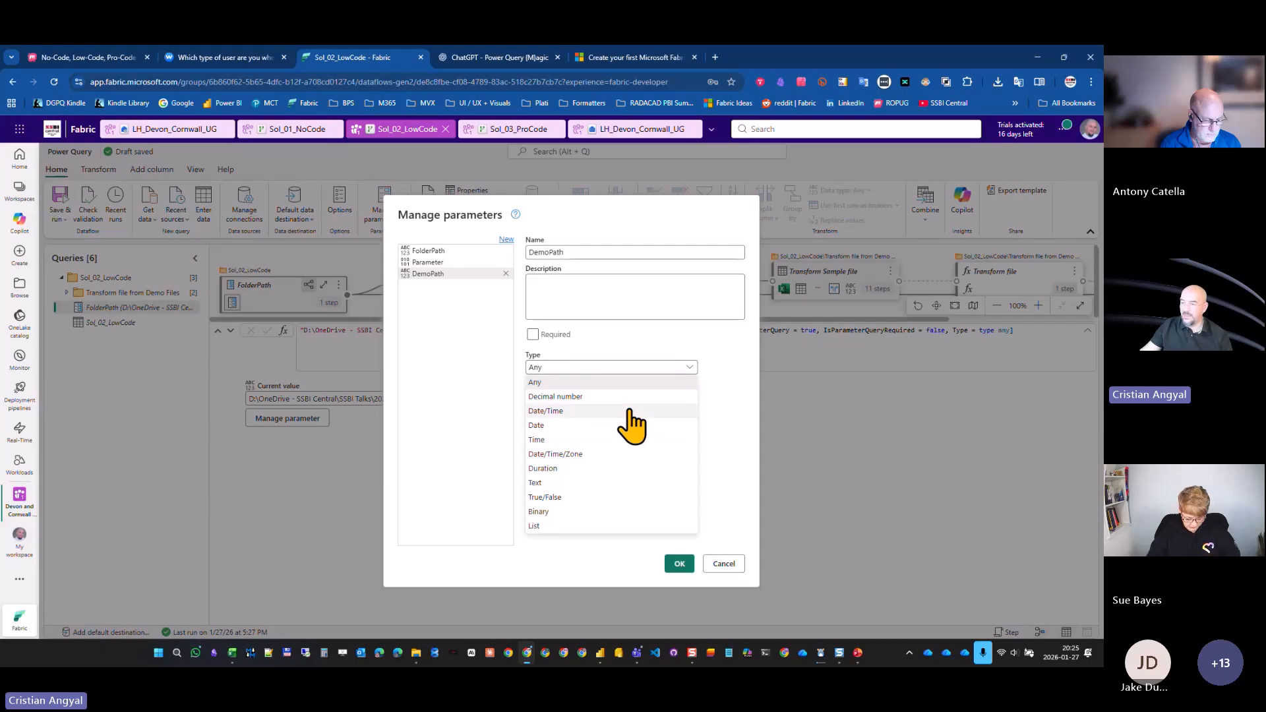
pyautogui.click(632, 366)
pyautogui.click(604, 399)
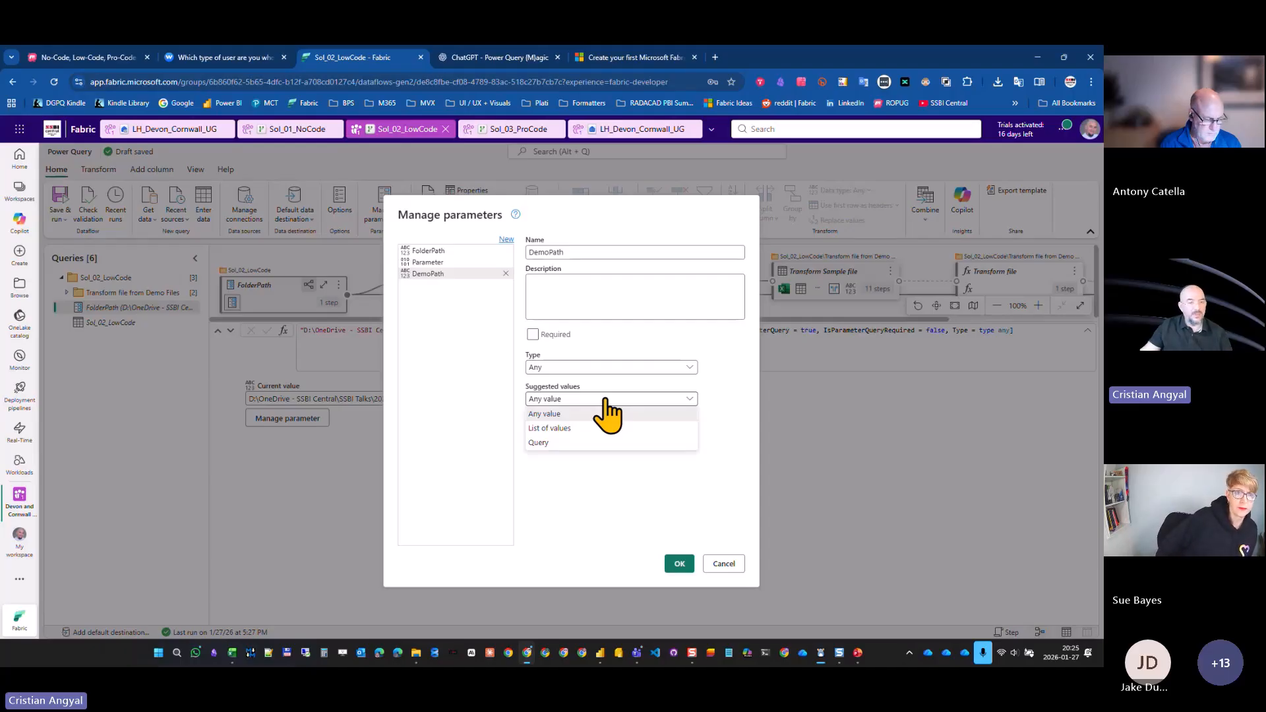
pyautogui.click(608, 414)
# Set DemoPath's current value to D:\OneDrive - SSBI Central\SSBI Talks\2026.01.27_Devon_and_Cornwal_UG_NoCode_LowCode_ProCode\Demo Files from the clipboard history and save the parameter.
pyautogui.click(624, 430)
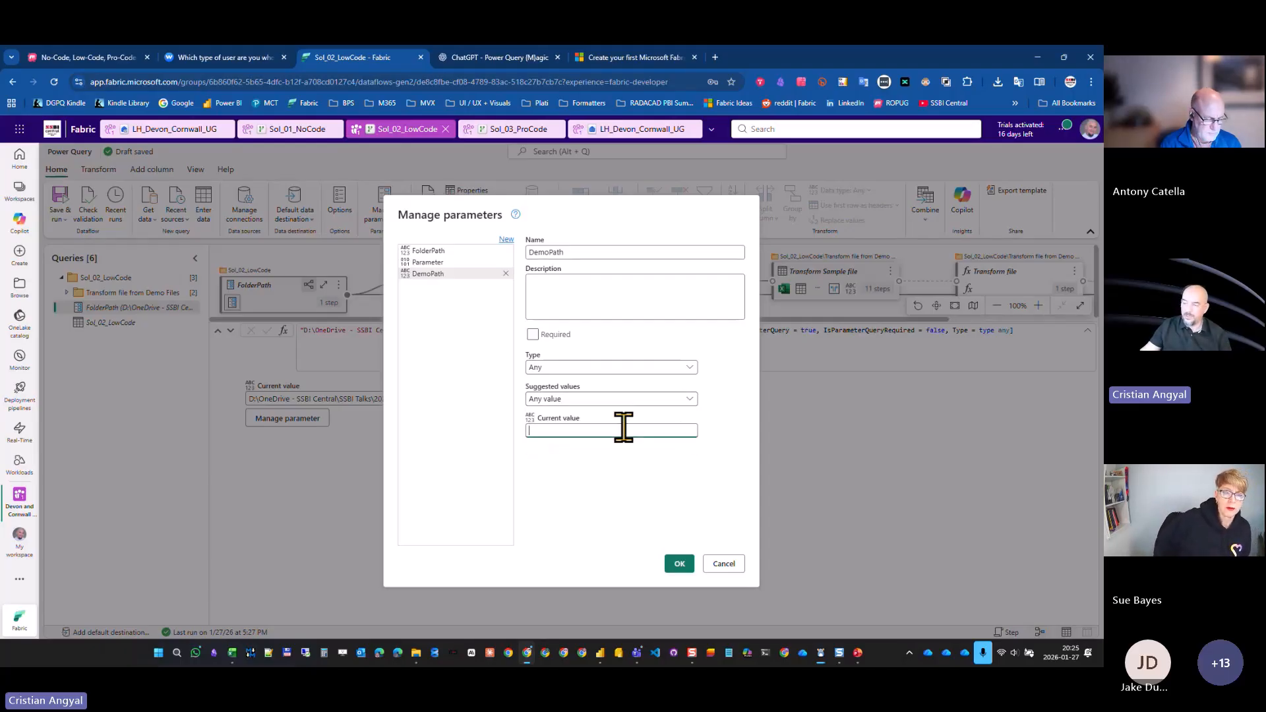
pyautogui.press('super+v')
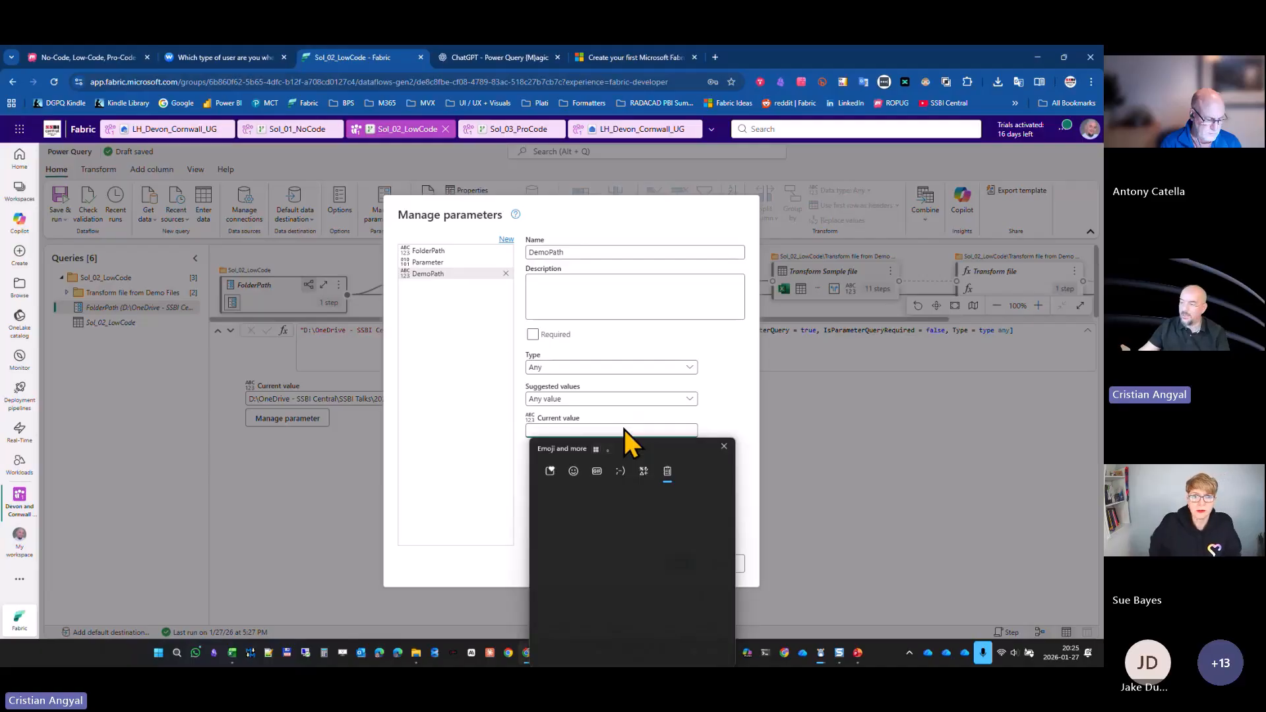
pyautogui.scroll(-2, 653, 587)
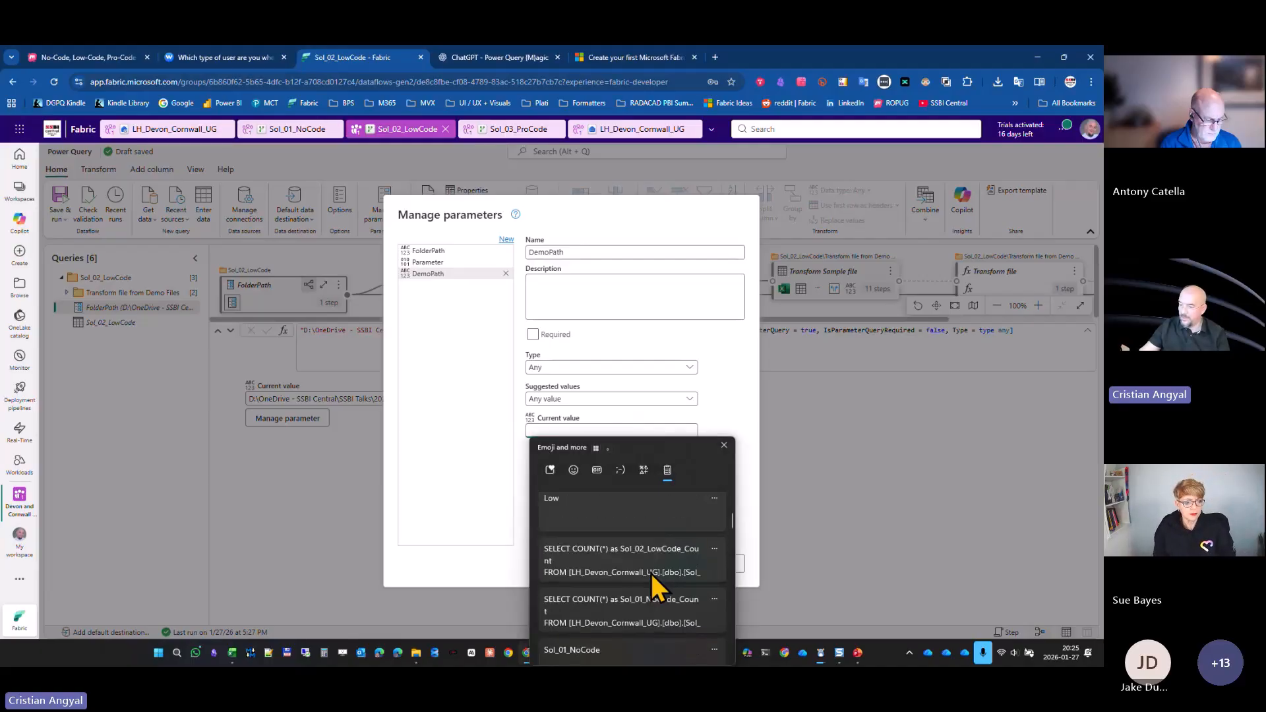
pyautogui.scroll(1, 656, 574)
pyautogui.click(599, 525)
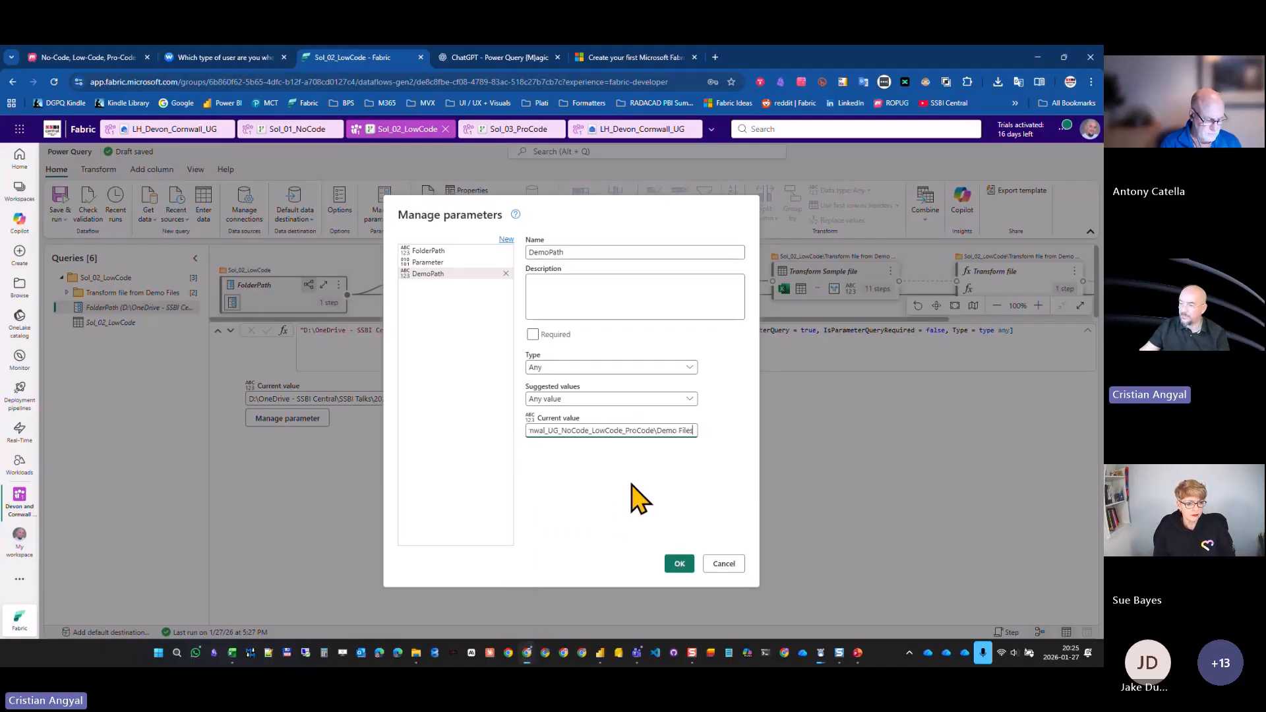
pyautogui.press('Return')
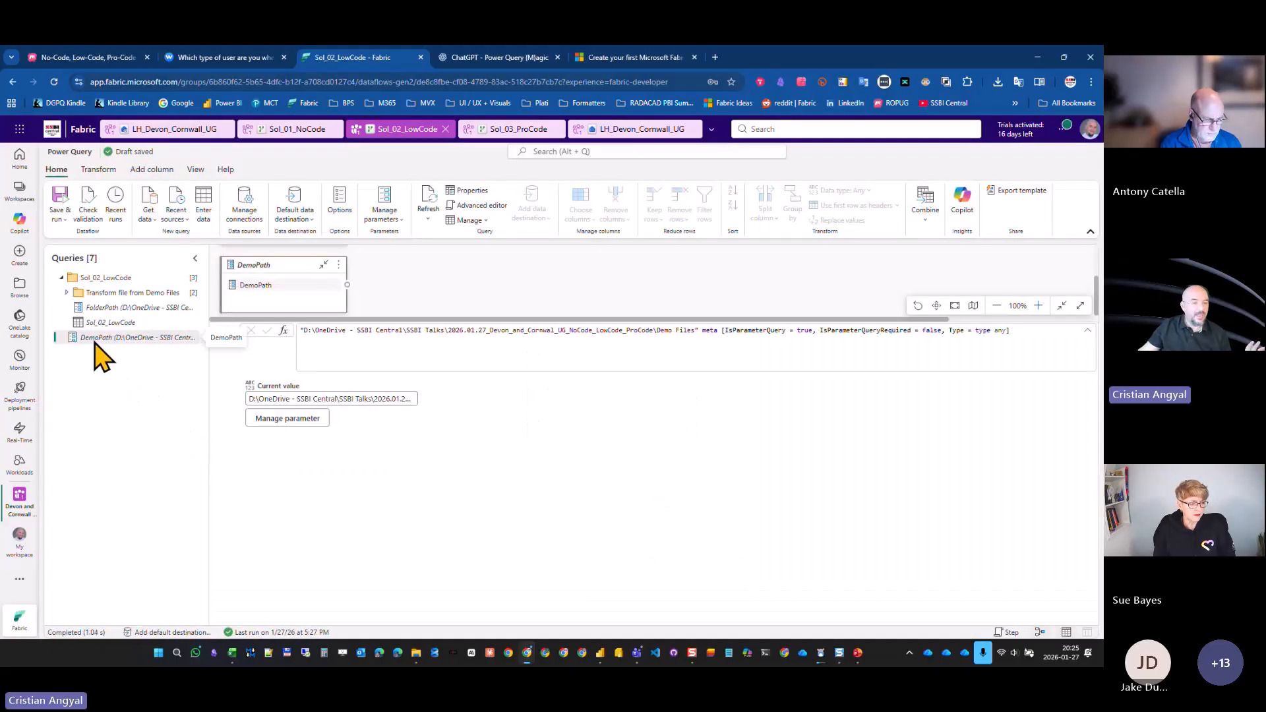
# Change the Source step of the Sol_02_LowCode query to Folder.Files(DemoPath).
pyautogui.click(68, 292)
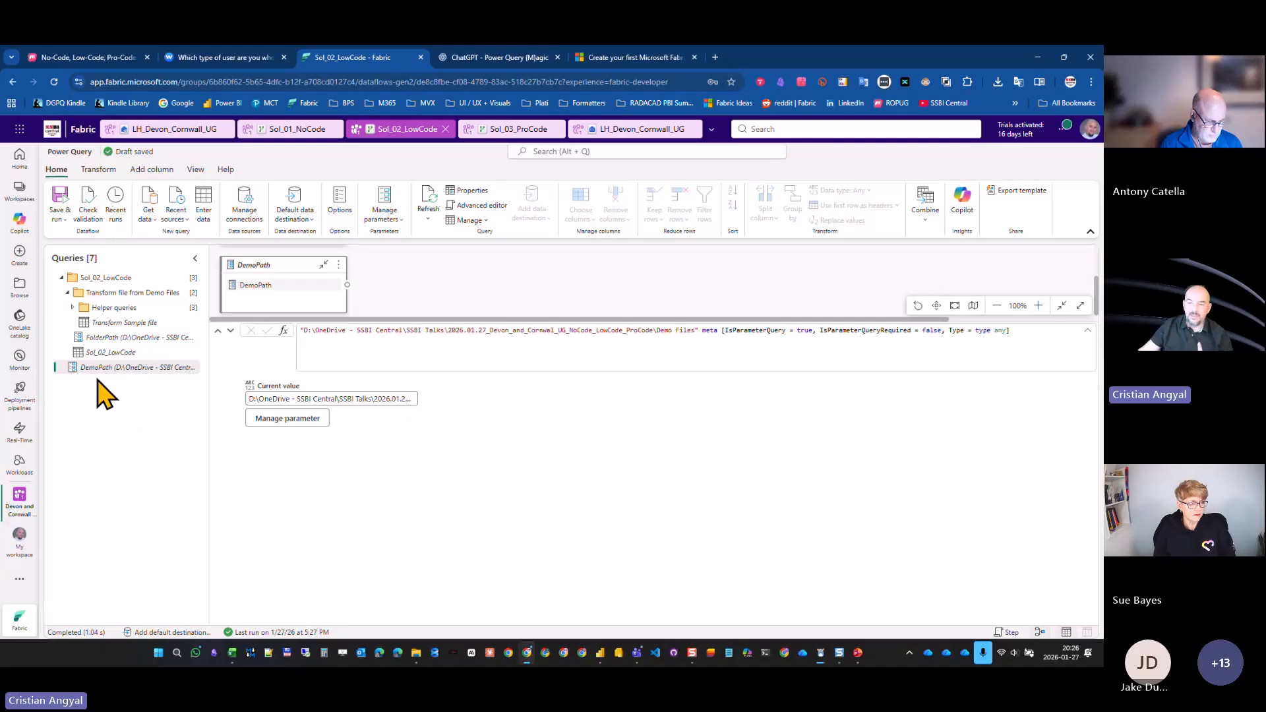
pyautogui.click(119, 353)
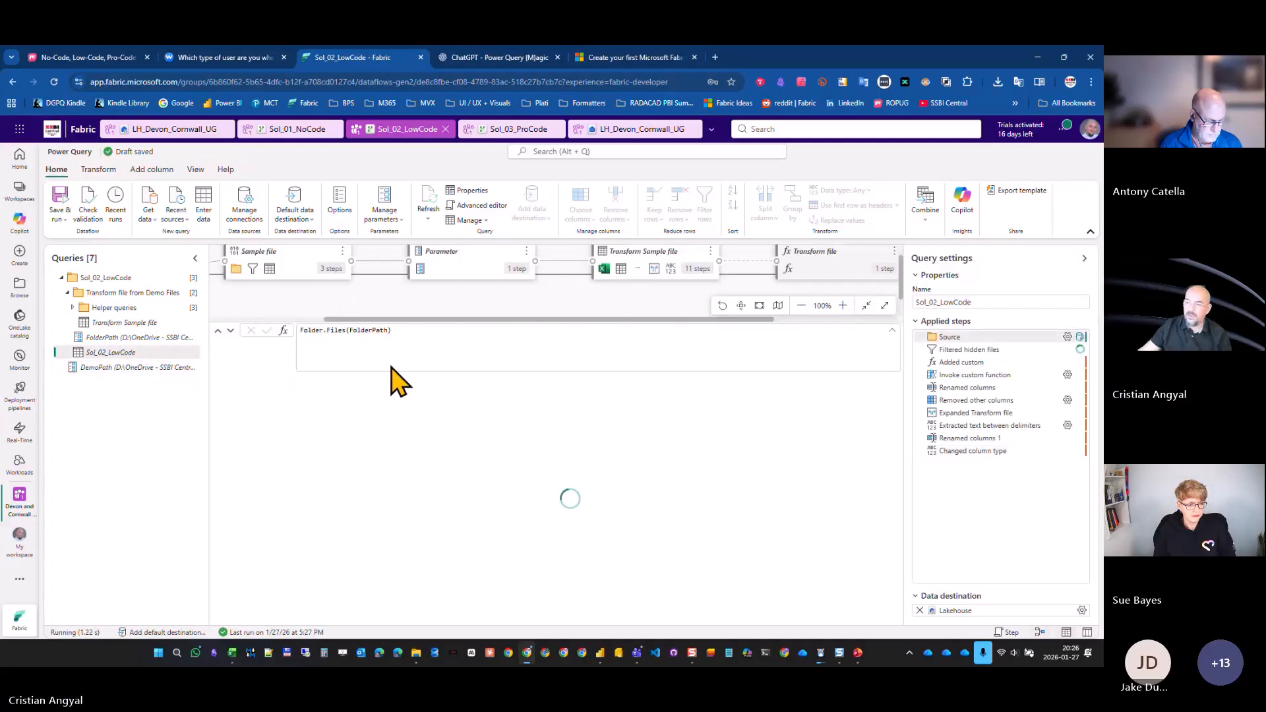
pyautogui.doubleClick(373, 330)
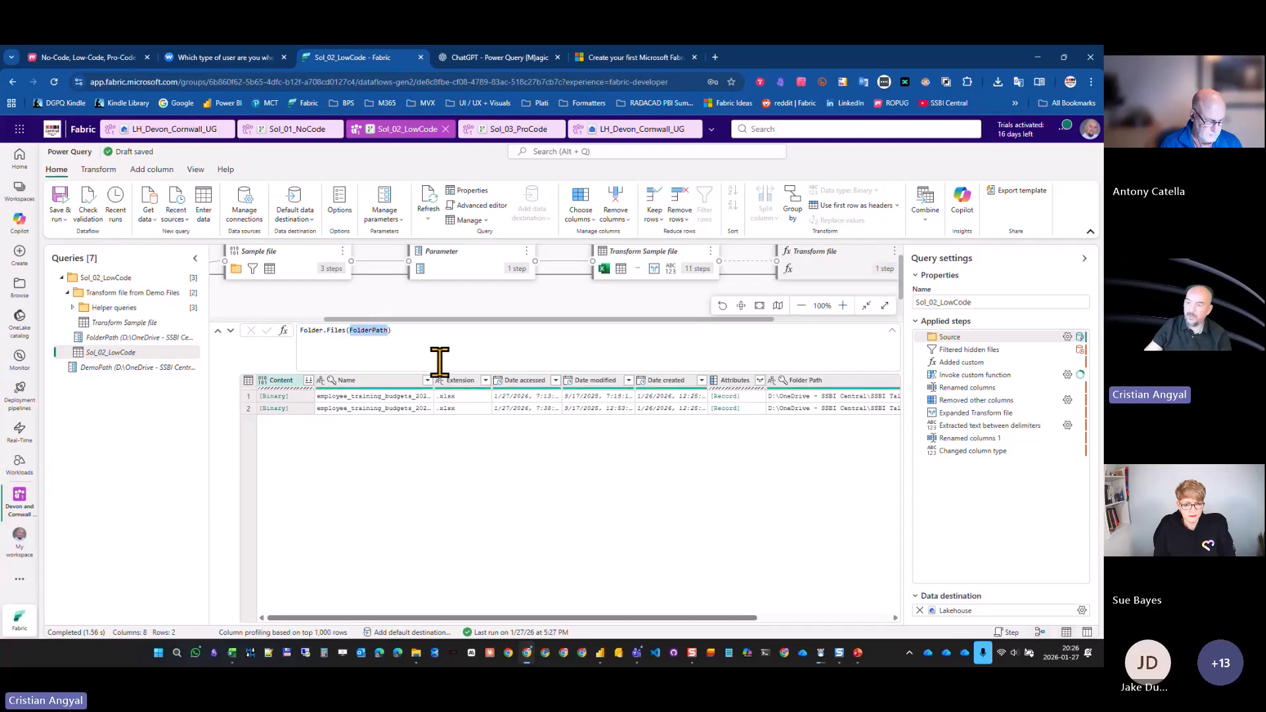
pyautogui.write('DemoPath')
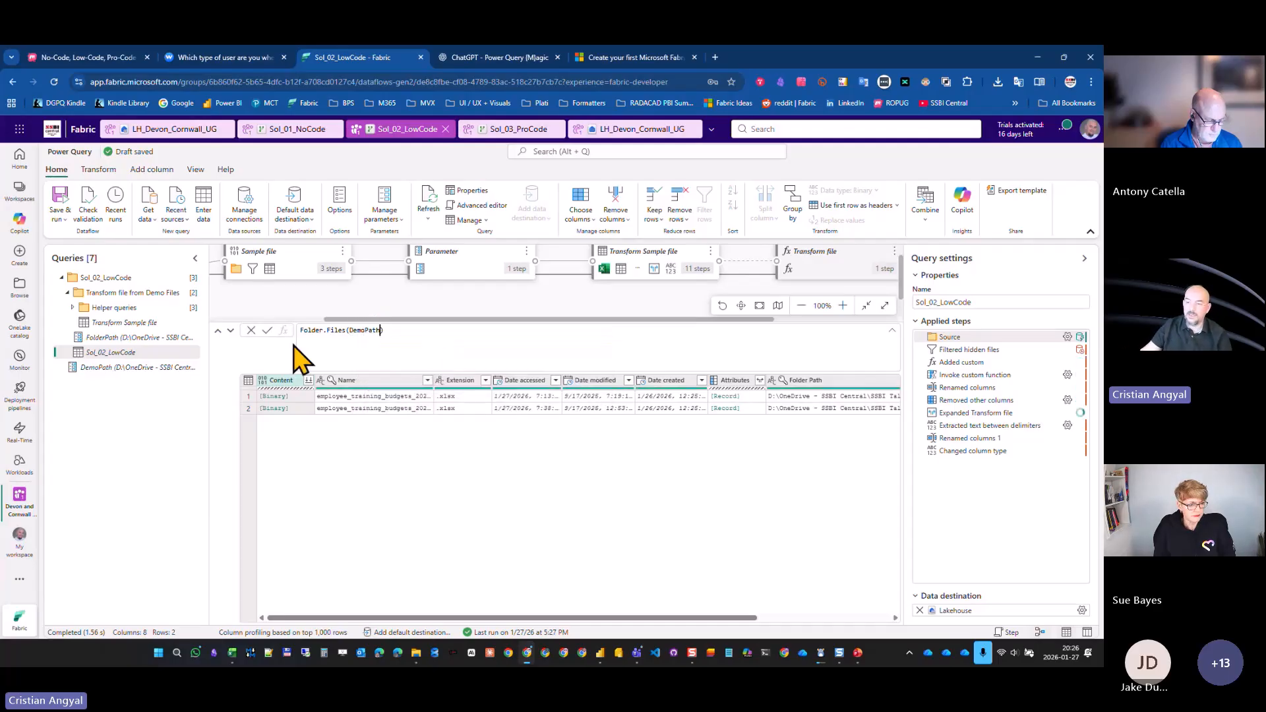
pyautogui.click(266, 331)
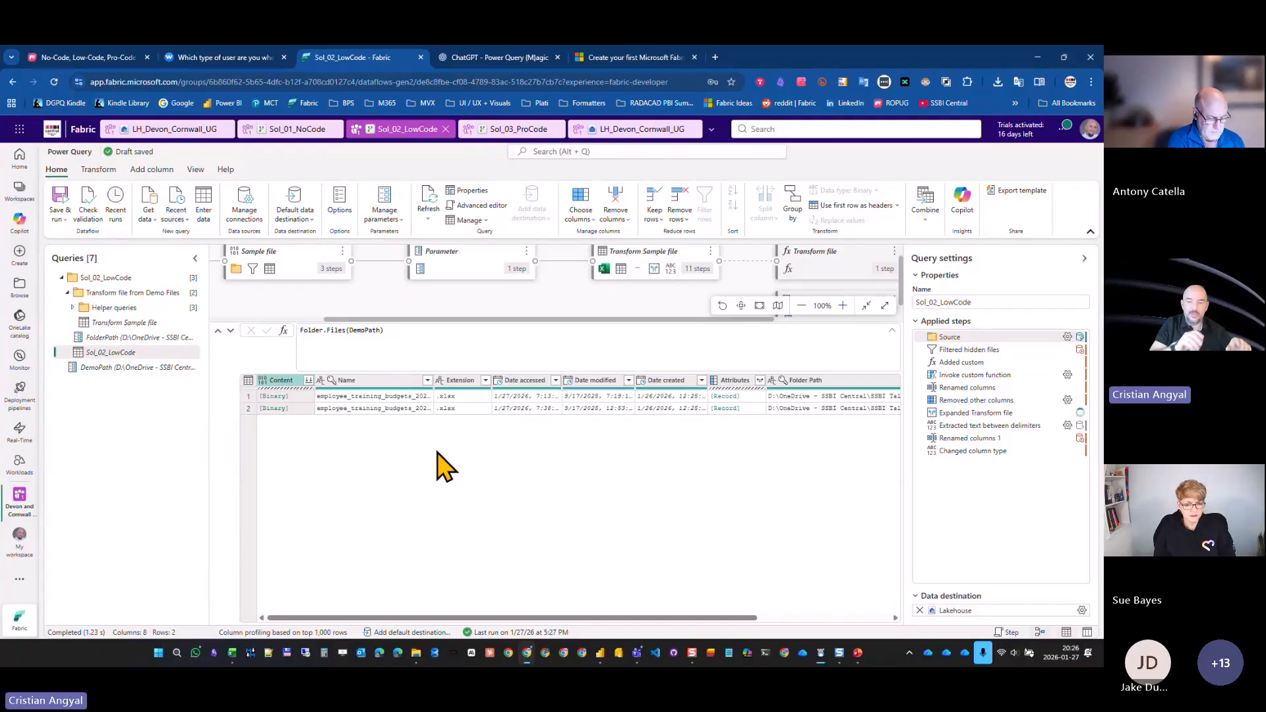
# Review the DemoPath parameter and inspect the FolderPath reference in the Source step of the Sample file helper query.
pyautogui.click(118, 367)
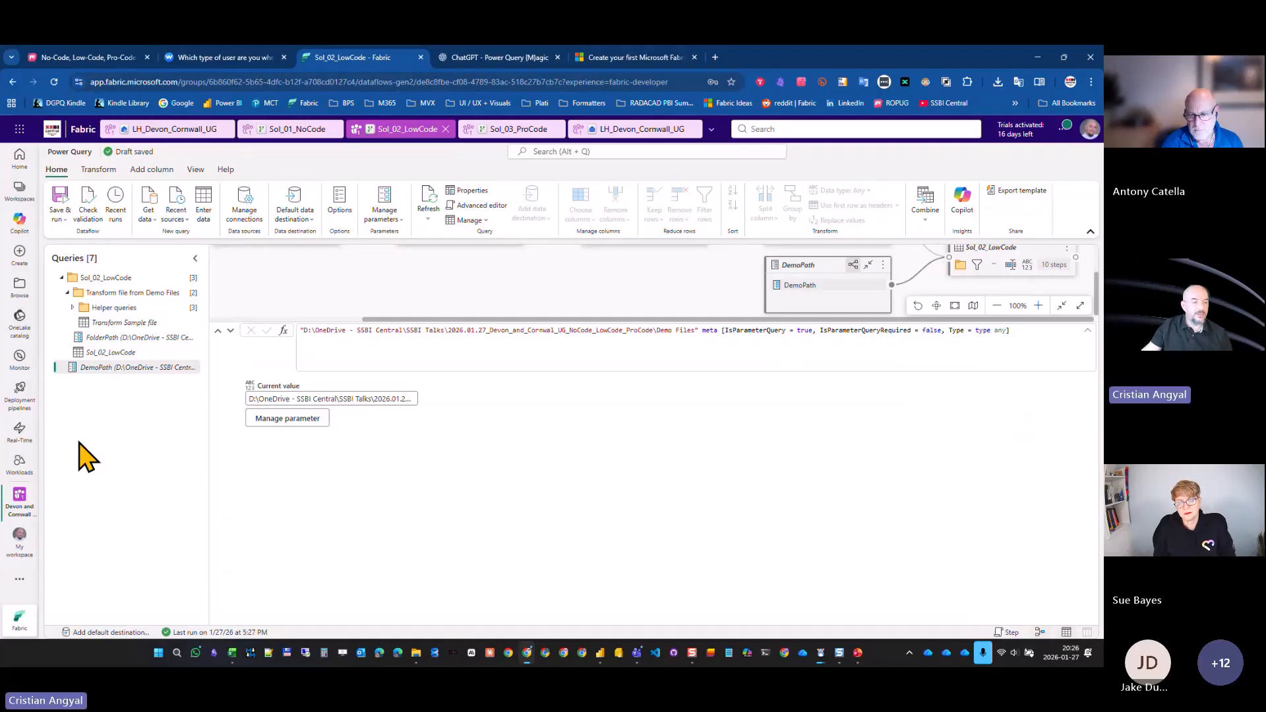
pyautogui.click(74, 308)
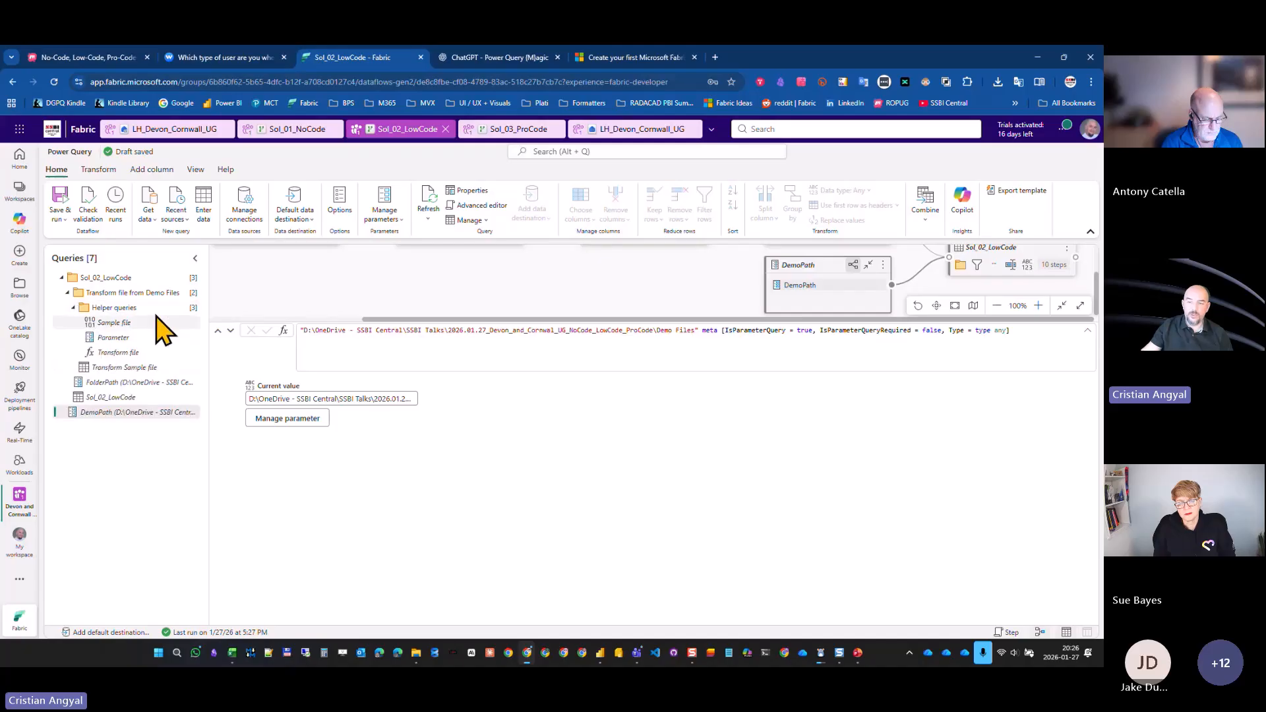
pyautogui.click(116, 323)
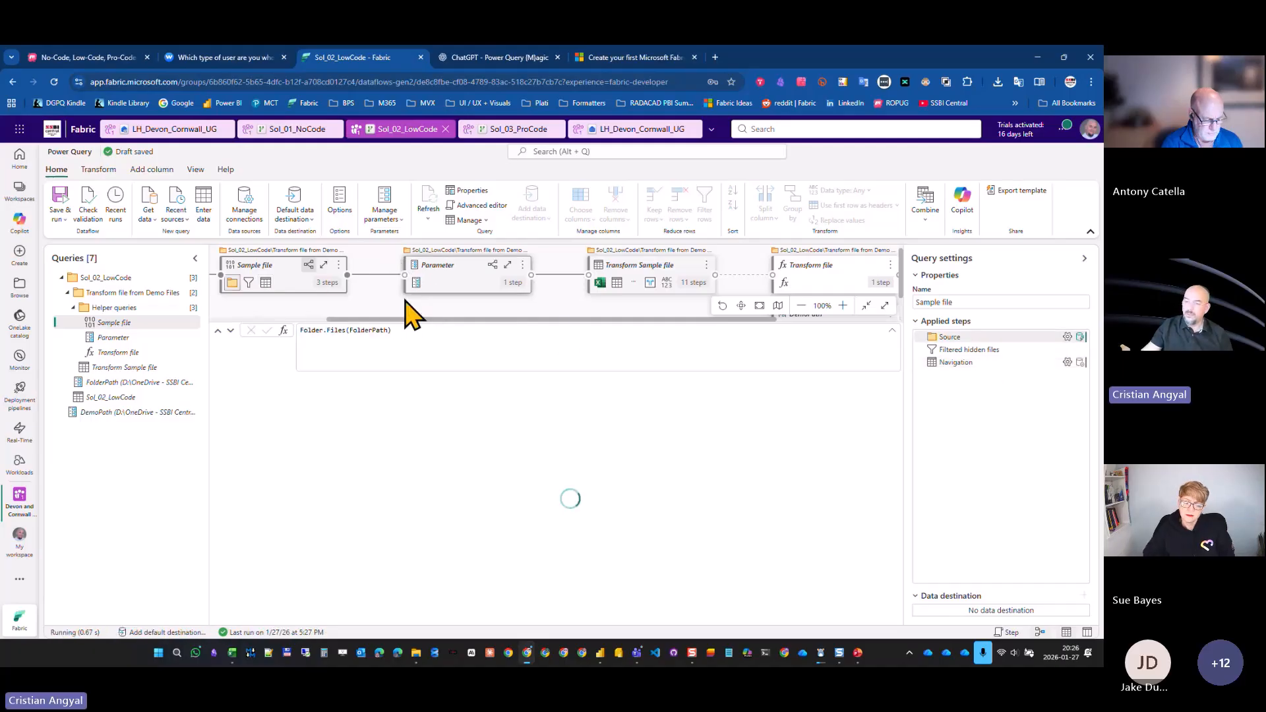
pyautogui.doubleClick(364, 330)
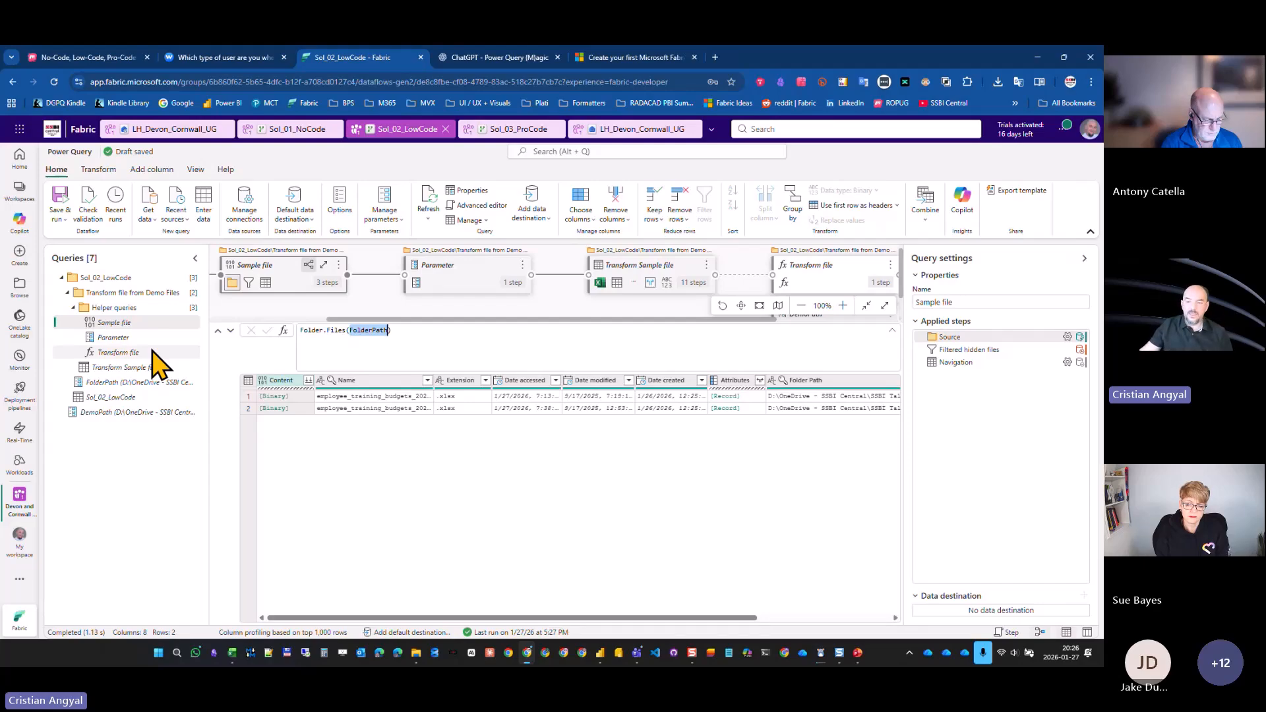
# Compare the applied steps of the Transform Sample file query in the Sol_02_LowCode and Sol_01_NoCode dataflows.
pyautogui.click(133, 370)
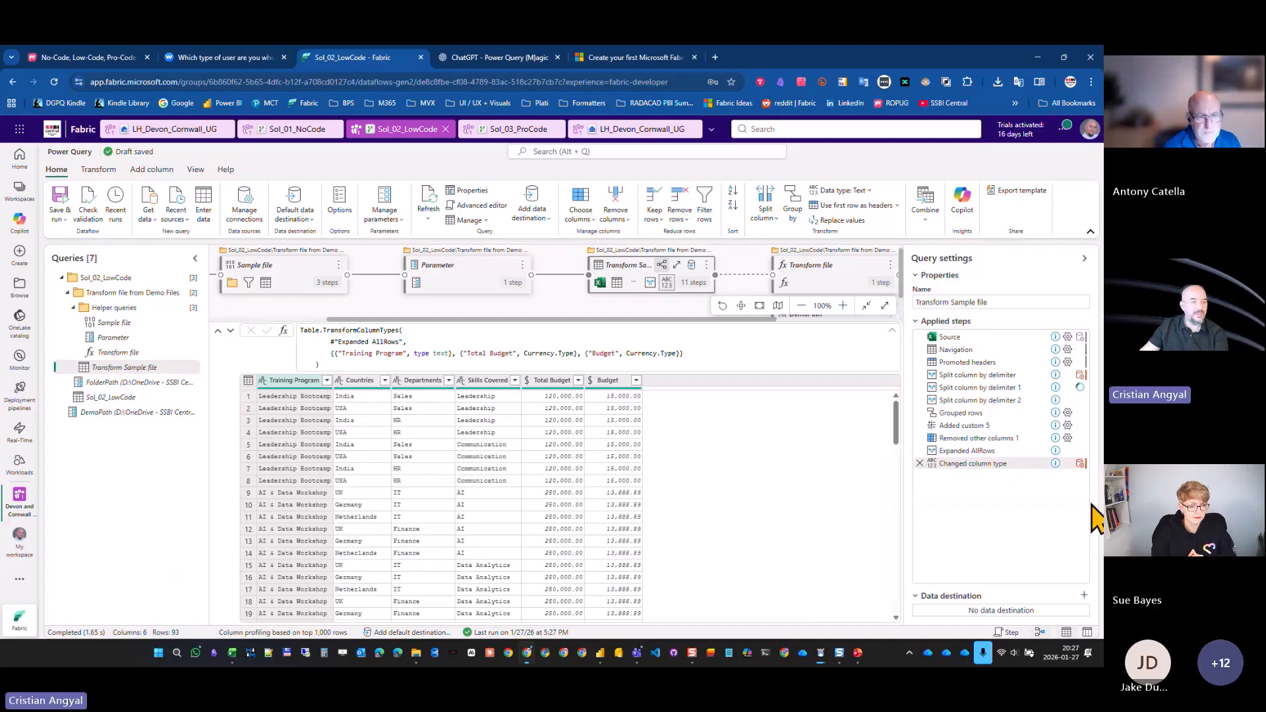
pyautogui.click(297, 129)
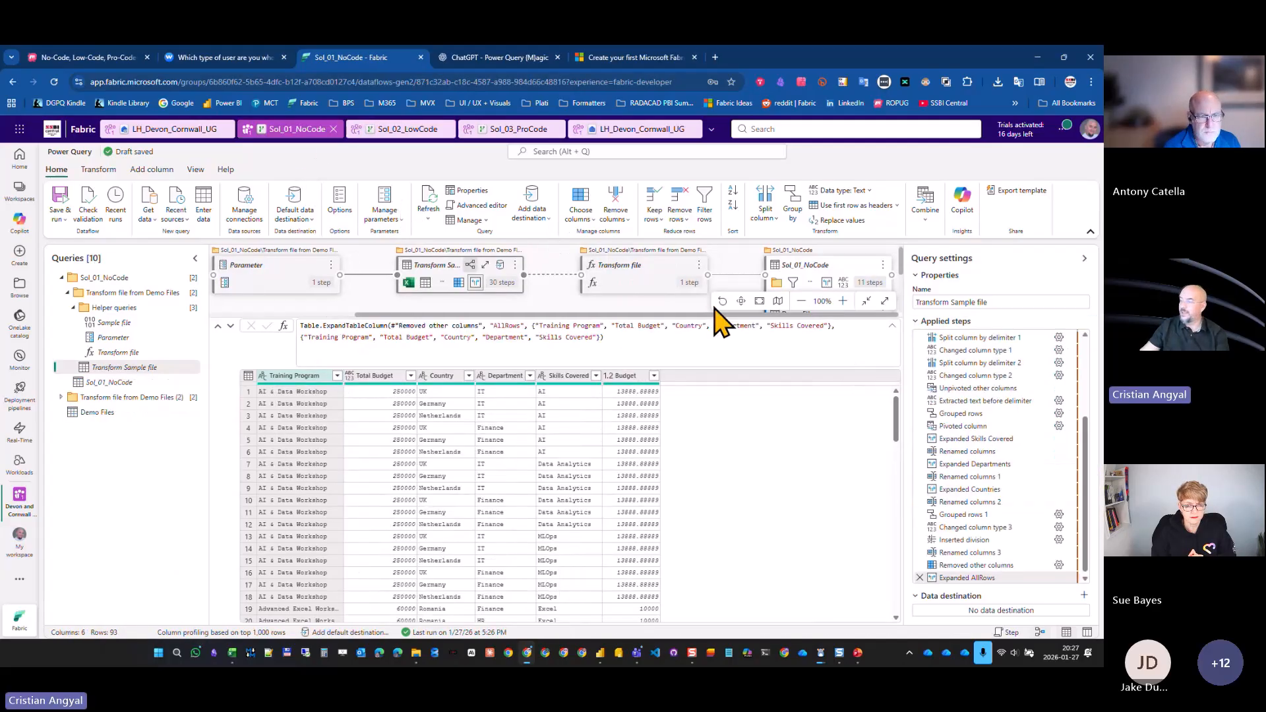
pyautogui.scroll(-3, 956, 422)
pyautogui.scroll(5, 959, 436)
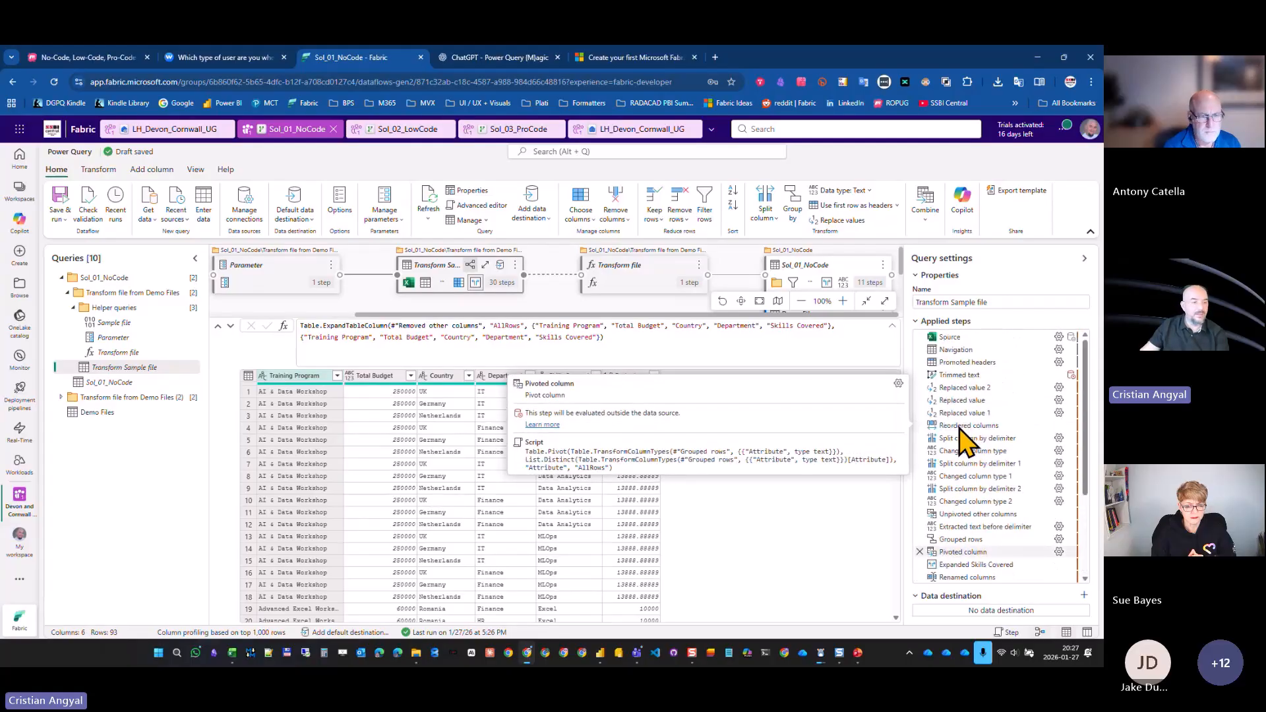
pyautogui.click(393, 130)
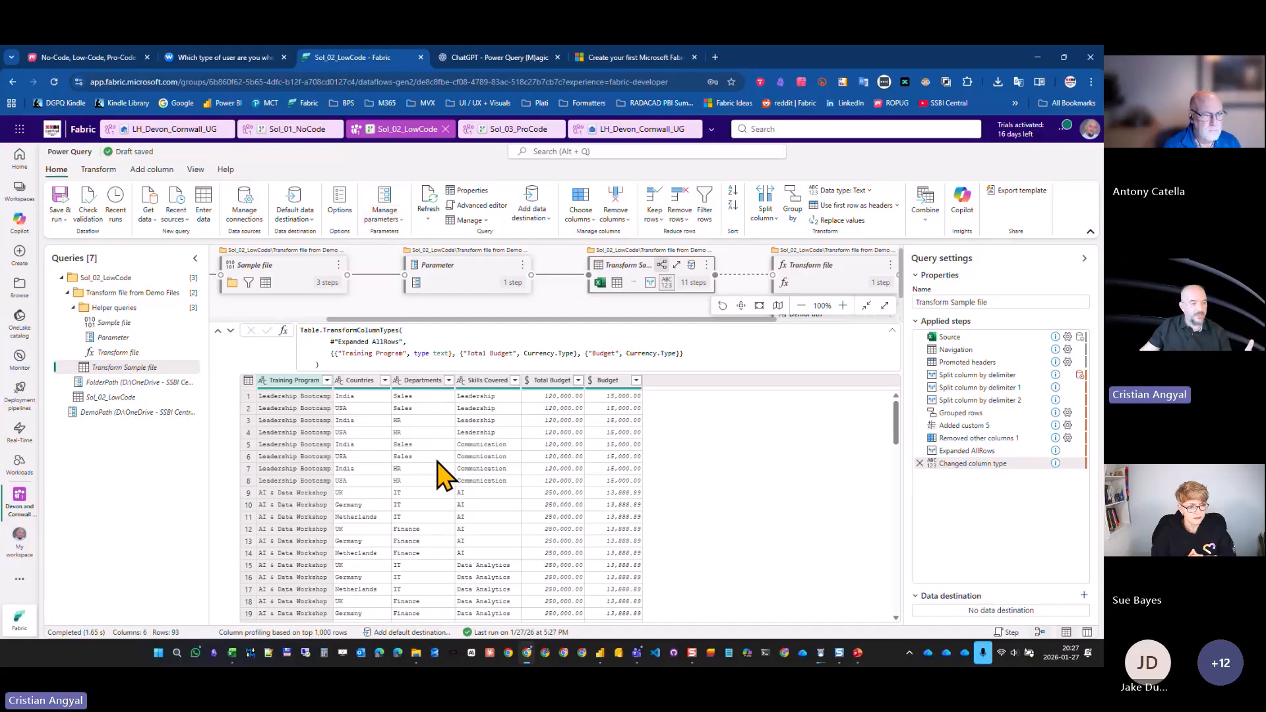
# From the Promoted headers step, set up an advanced delimiter split of the Skills Covered column with a custom comma-and-space separator.
pyautogui.click(970, 364)
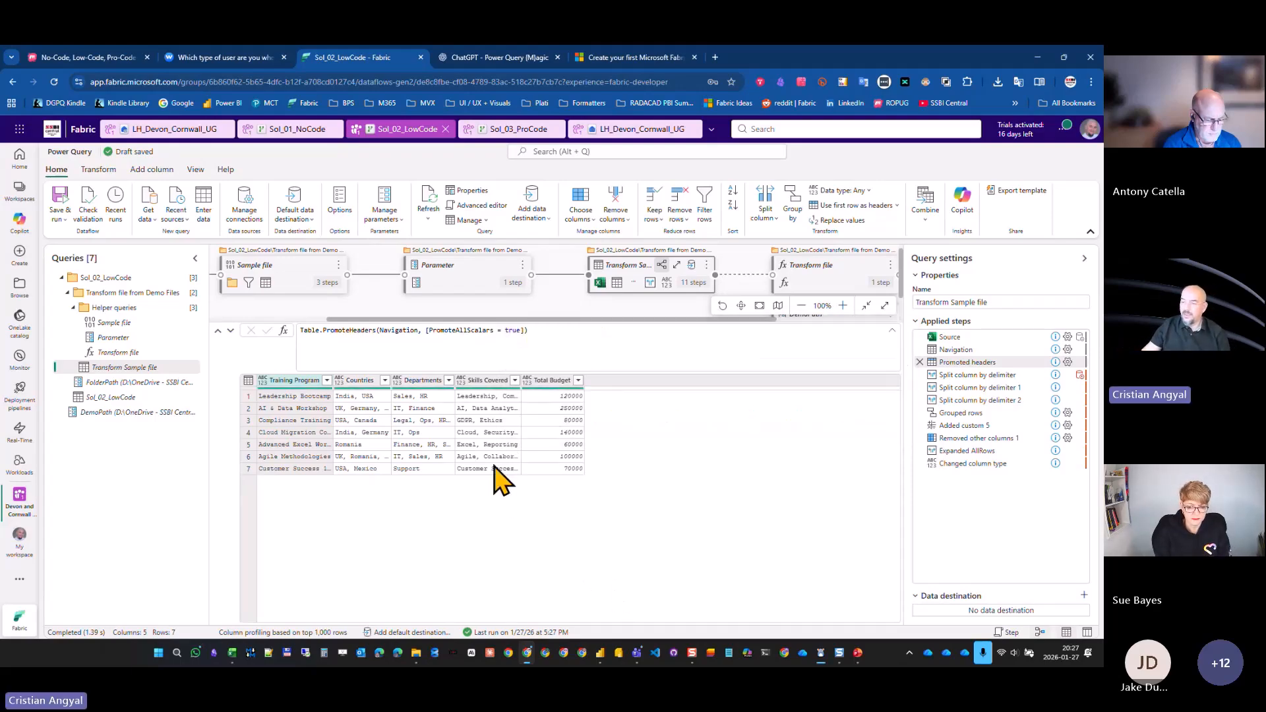
pyautogui.click(490, 381)
pyautogui.rightClick(490, 382)
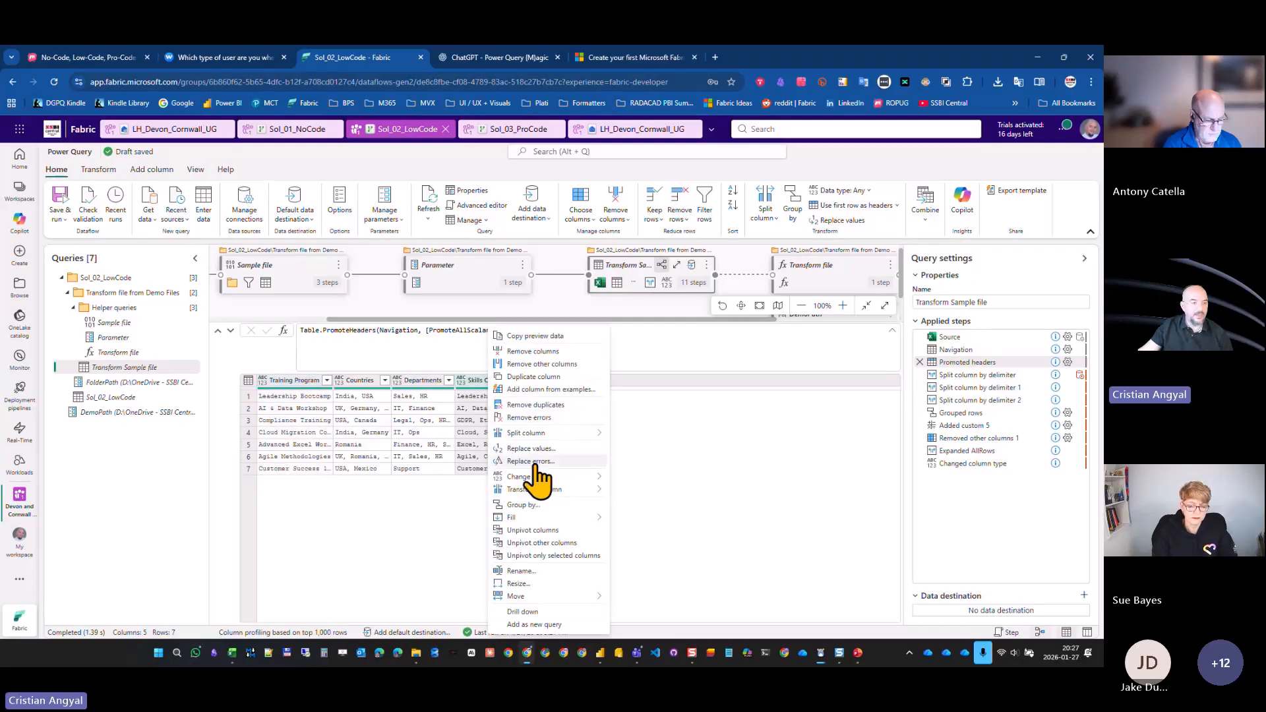
pyautogui.moveTo(601, 434)
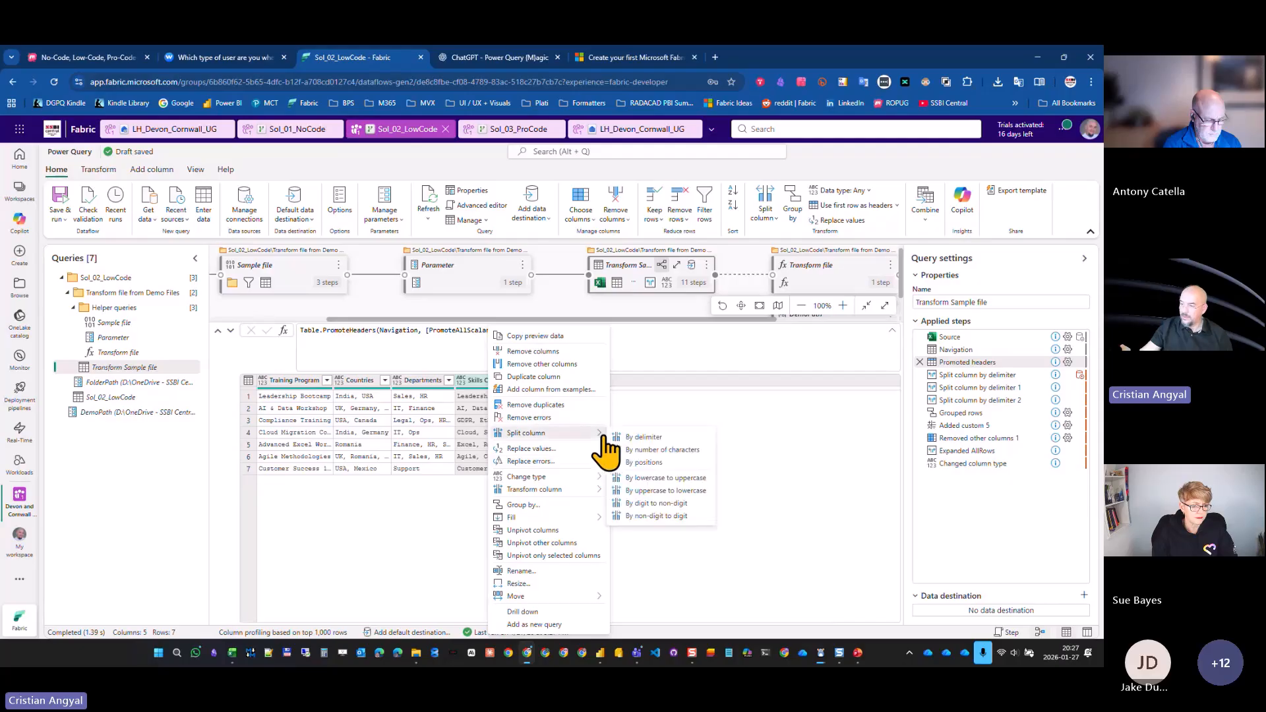
pyautogui.click(644, 440)
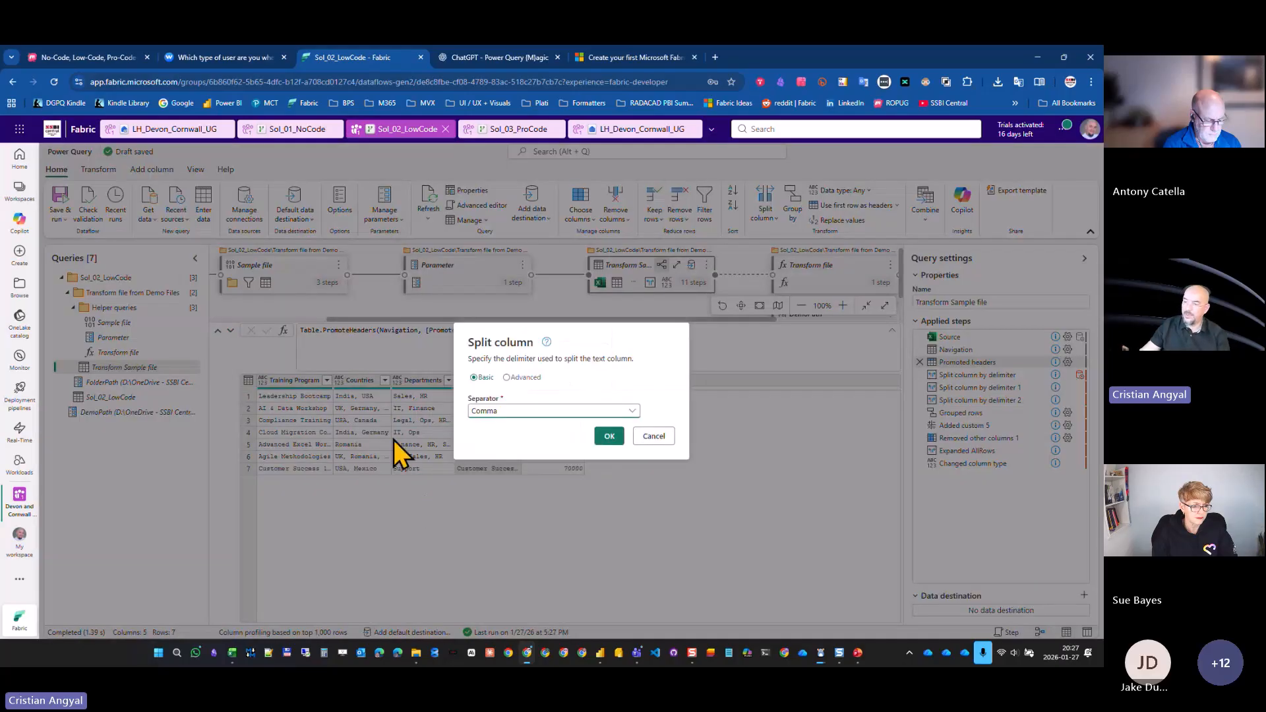
pyautogui.click(528, 379)
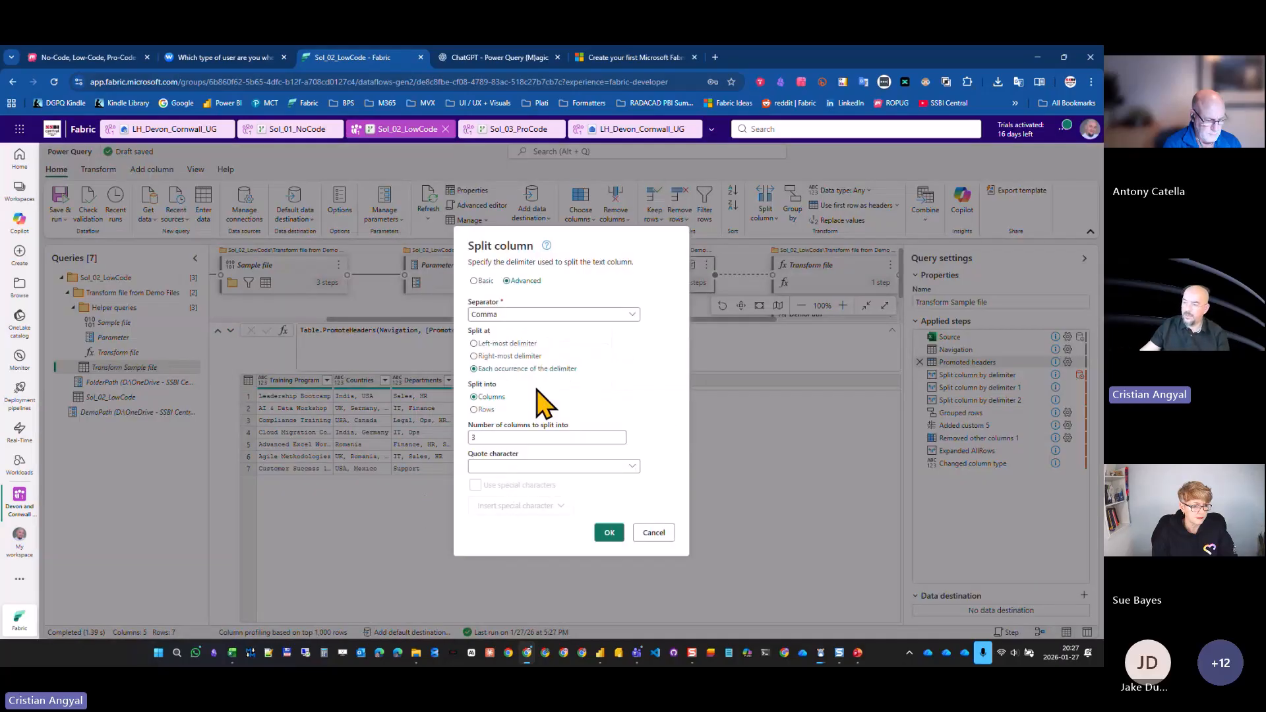
pyautogui.click(505, 314)
pyautogui.click(537, 429)
pyautogui.click(499, 322)
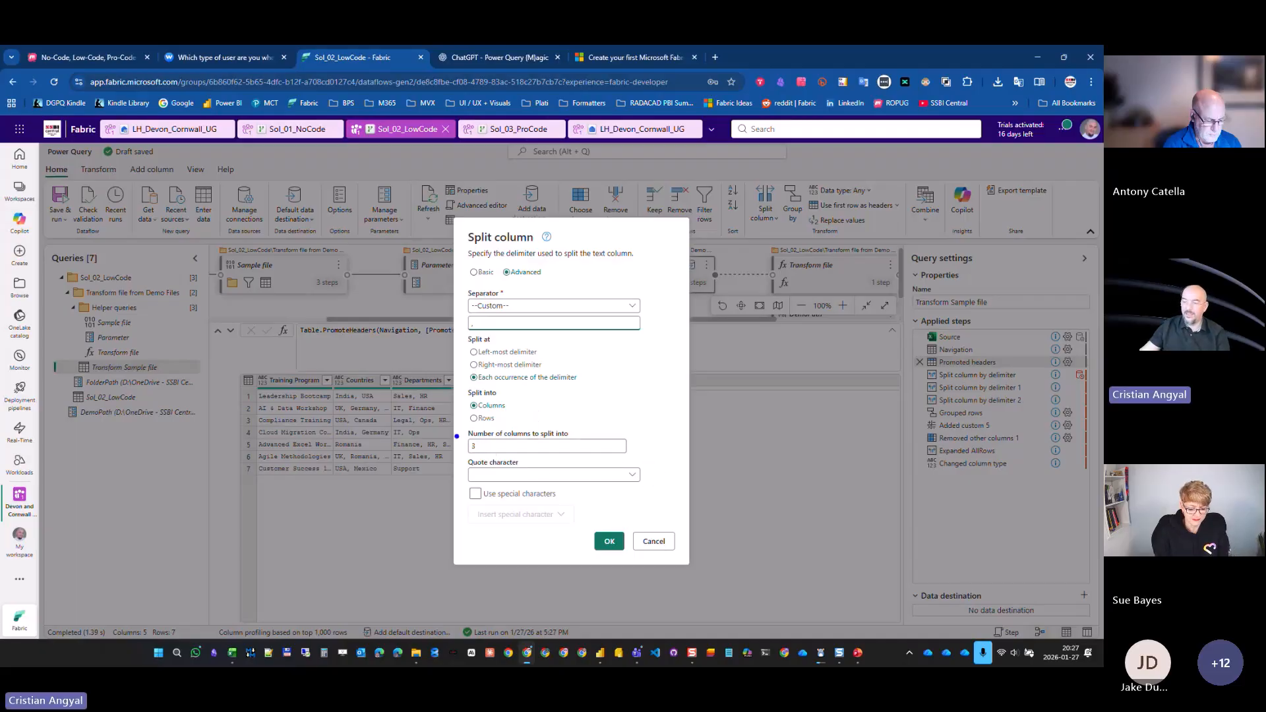
# Set the Skills Covered split to produce rows and apply it.
pyautogui.moveTo(455, 422)
pyautogui.mouseDown()
pyautogui.moveTo(677, 478)
pyautogui.moveTo(783, 546)
pyautogui.mouseUp()
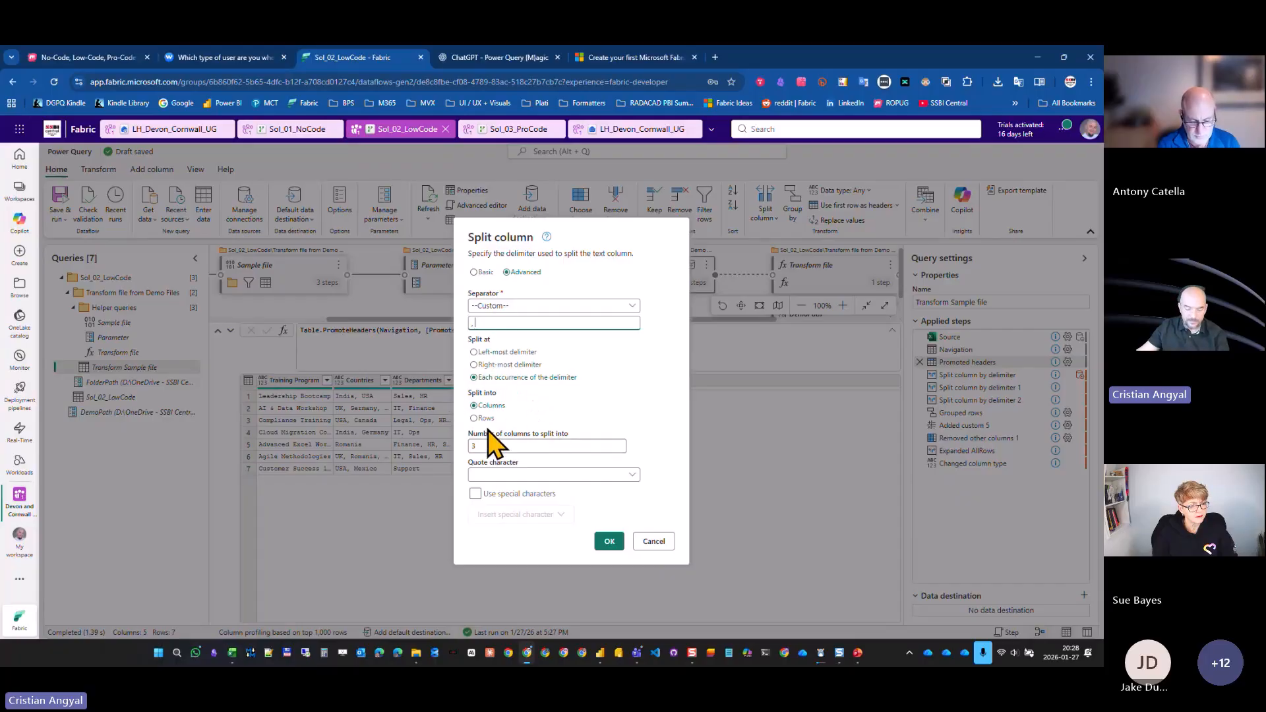
pyautogui.moveTo(457, 412); pyautogui.dragTo(545, 431)
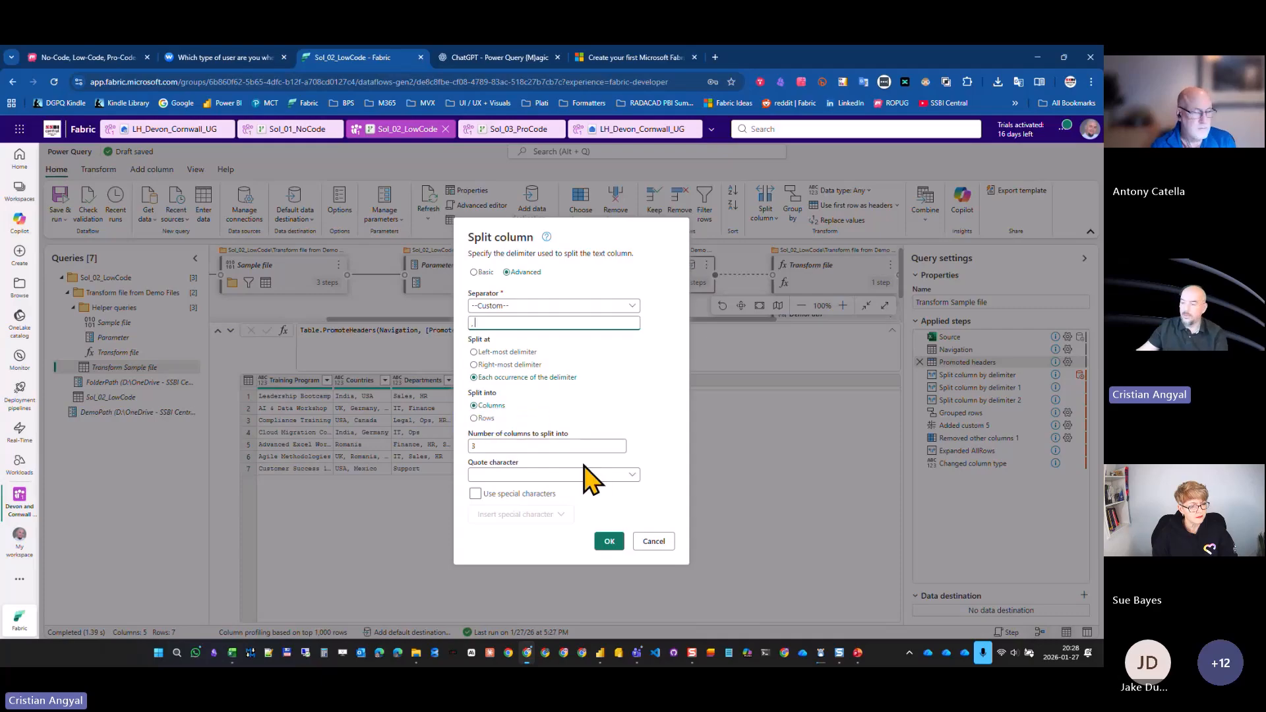
pyautogui.click(481, 418)
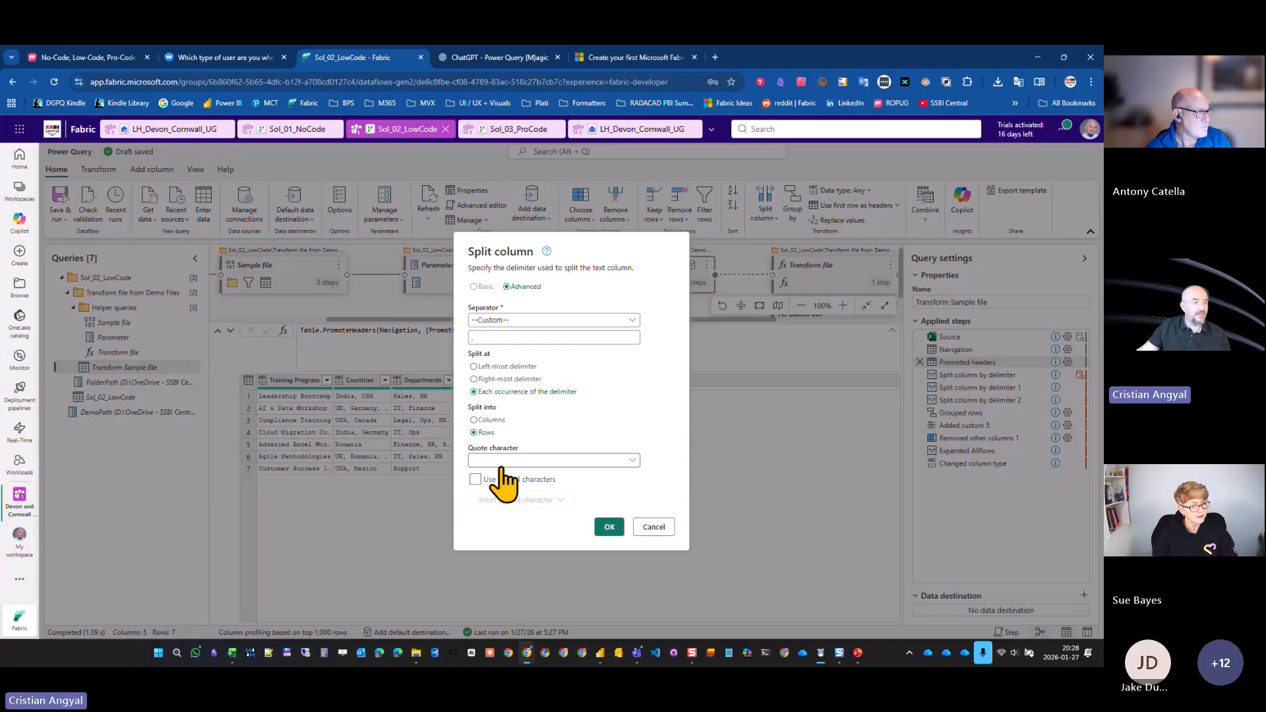
pyautogui.click(609, 527)
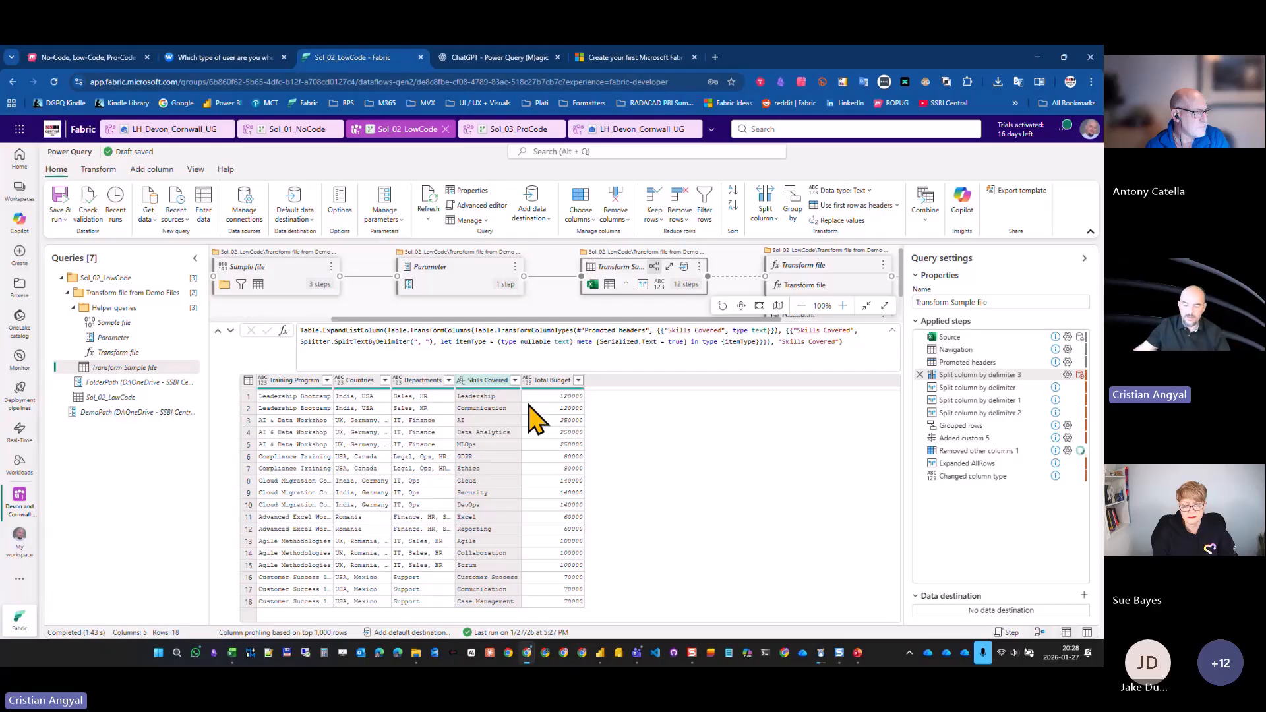
# Examine the split rows beside the repeated program columns and delete the newly added Skills Covered split step.
pyautogui.moveTo(213, 360); pyautogui.dragTo(452, 584)
pyautogui.moveTo(504, 400); pyautogui.dragTo(518, 522)
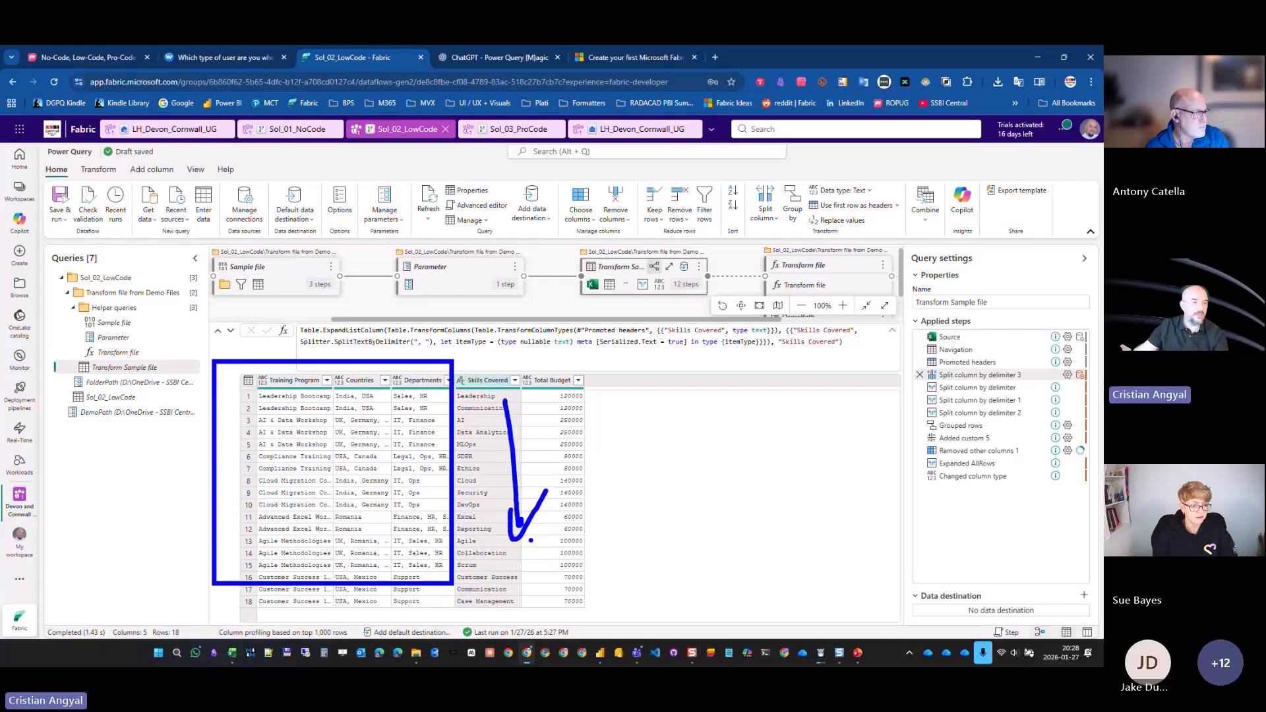
pyautogui.press('Escape')
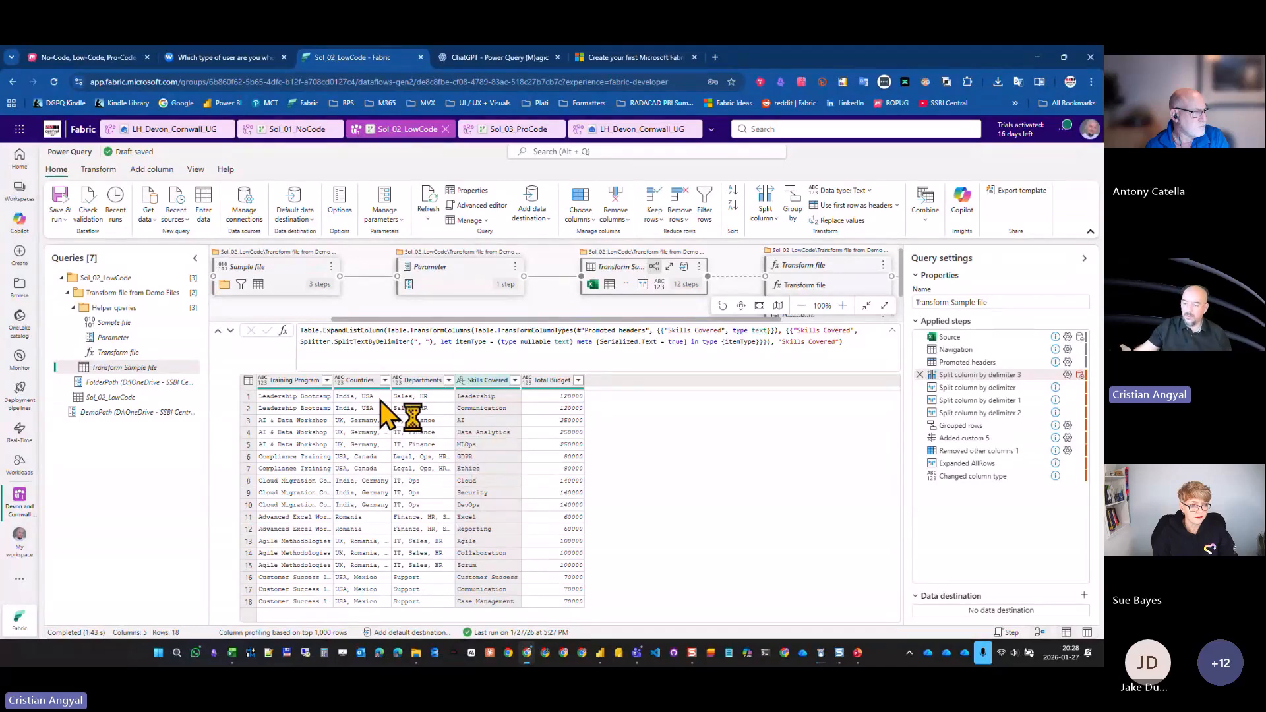
pyautogui.click(920, 400)
pyautogui.click(659, 422)
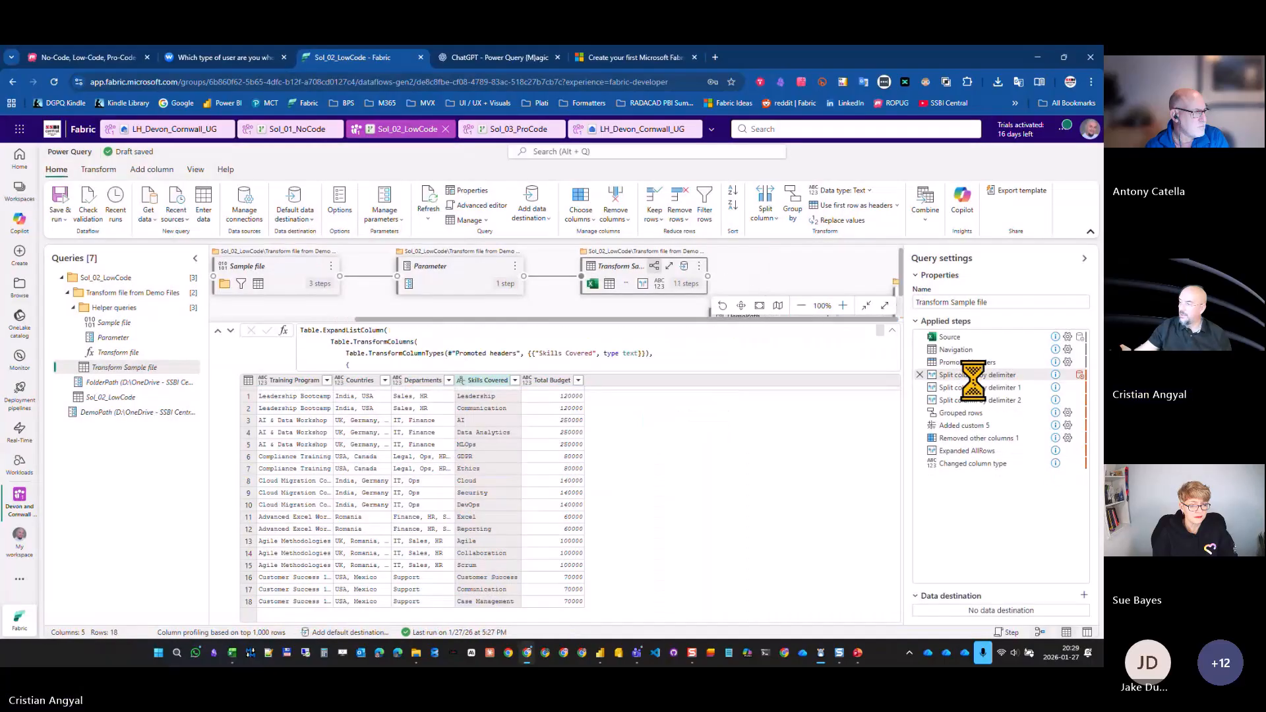
# Inspect the Countries split formula in Split column by delimiter 2, and the Grouped rows and Added custom 5 steps.
pyautogui.click(961, 401)
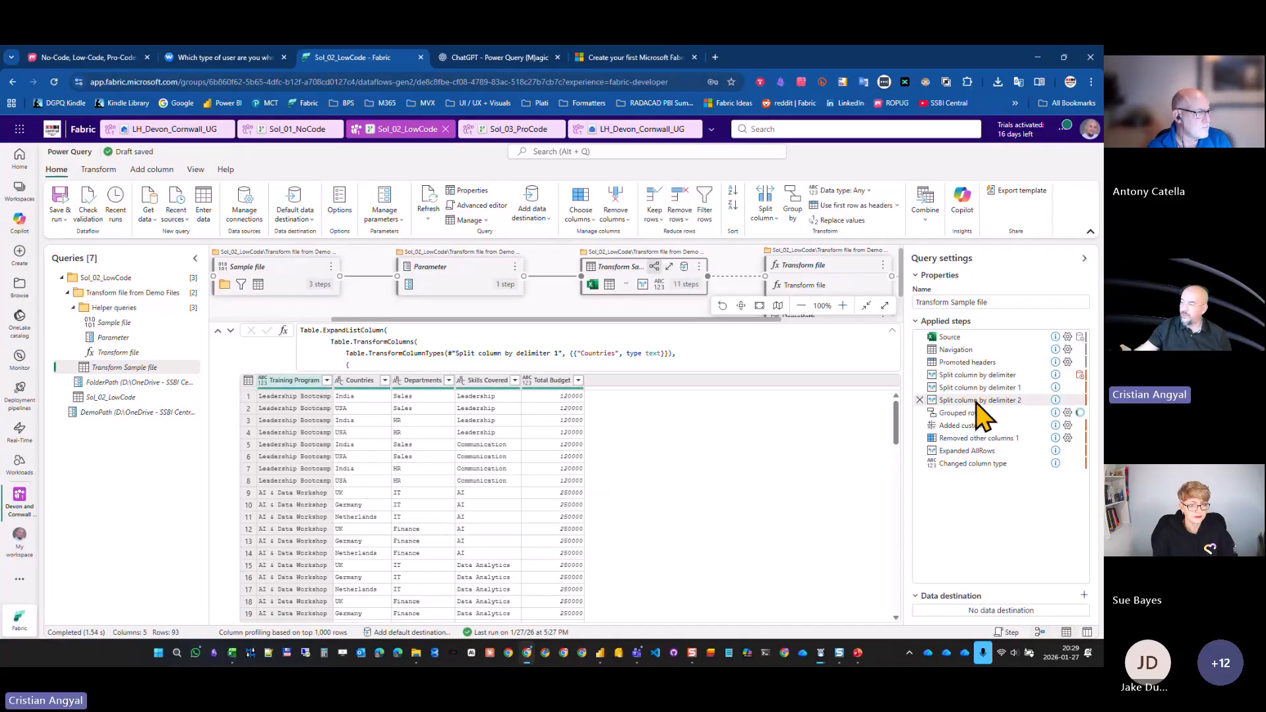
pyautogui.moveTo(978, 404)
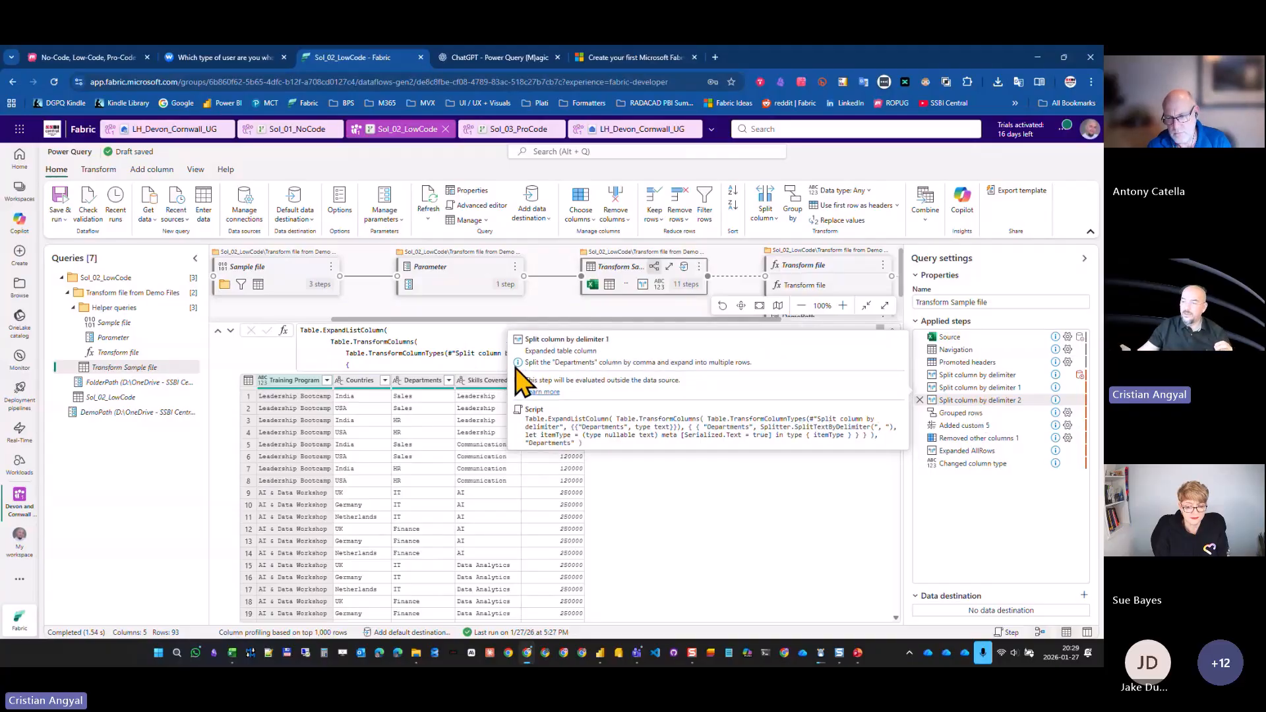
pyautogui.scroll(-1, 466, 356)
pyautogui.scroll(-1, 535, 359)
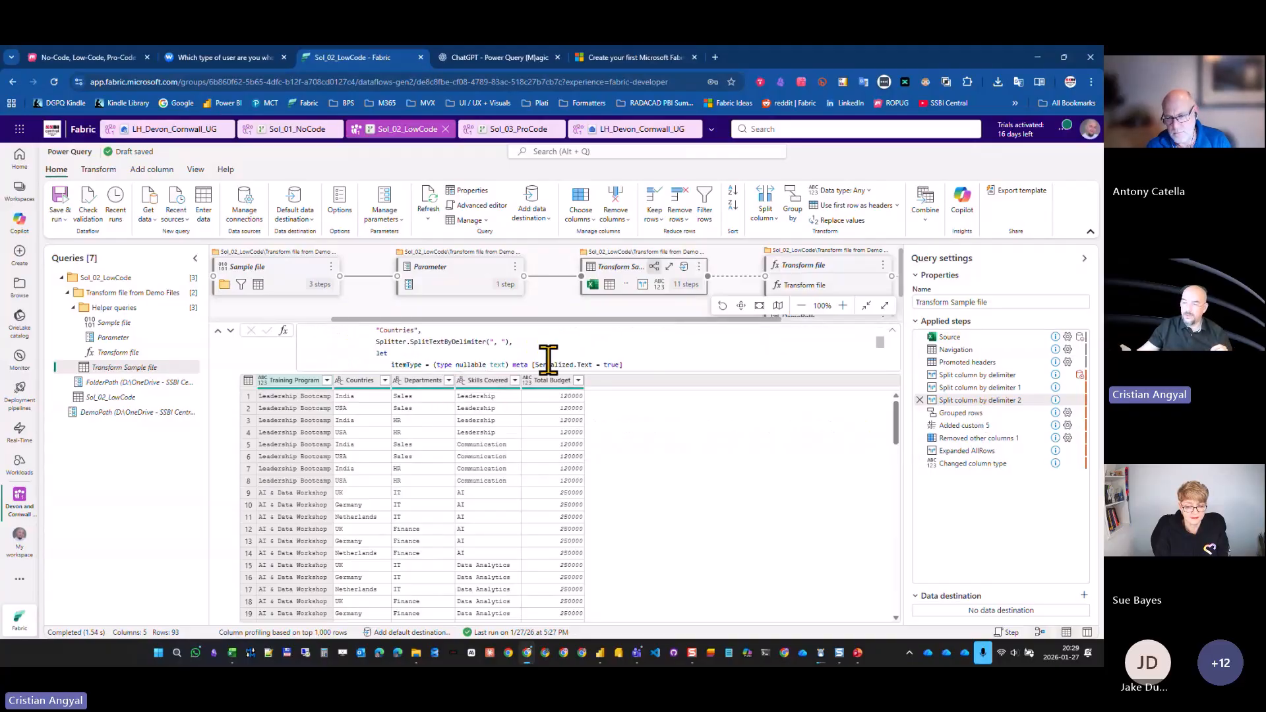
pyautogui.scroll(1, 546, 357)
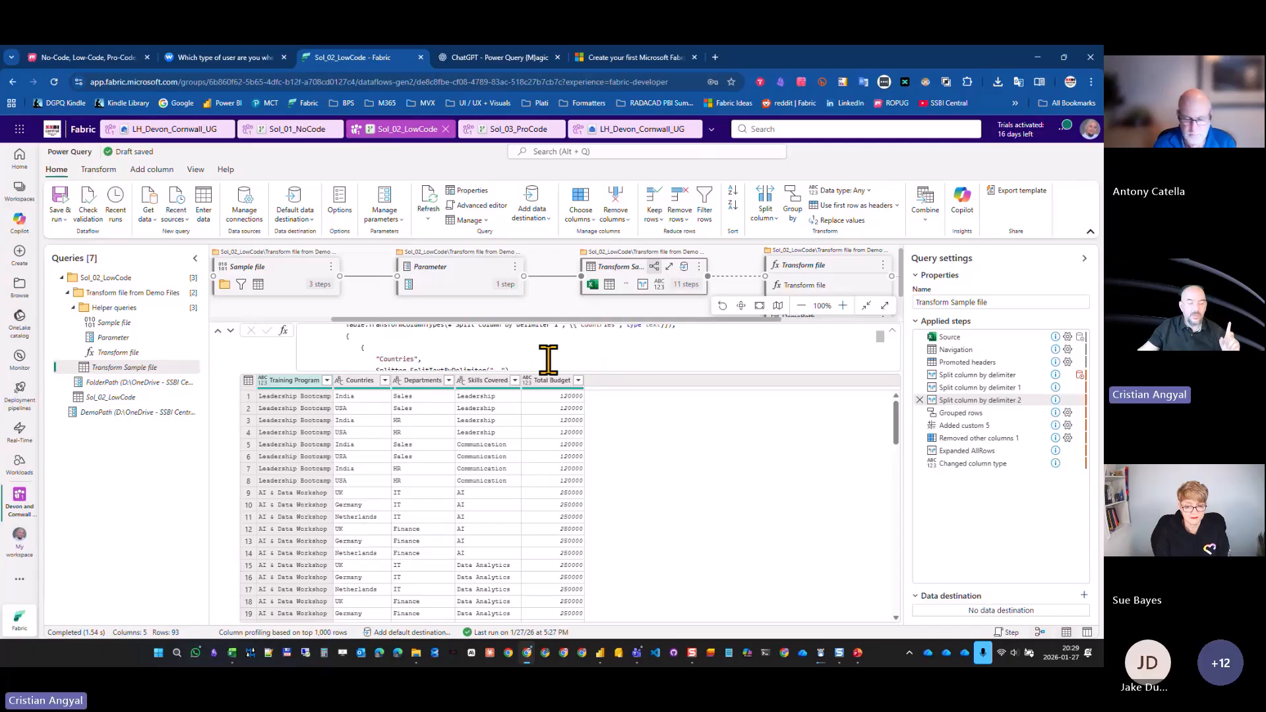
pyautogui.moveTo(380, 357); pyautogui.dragTo(414, 356)
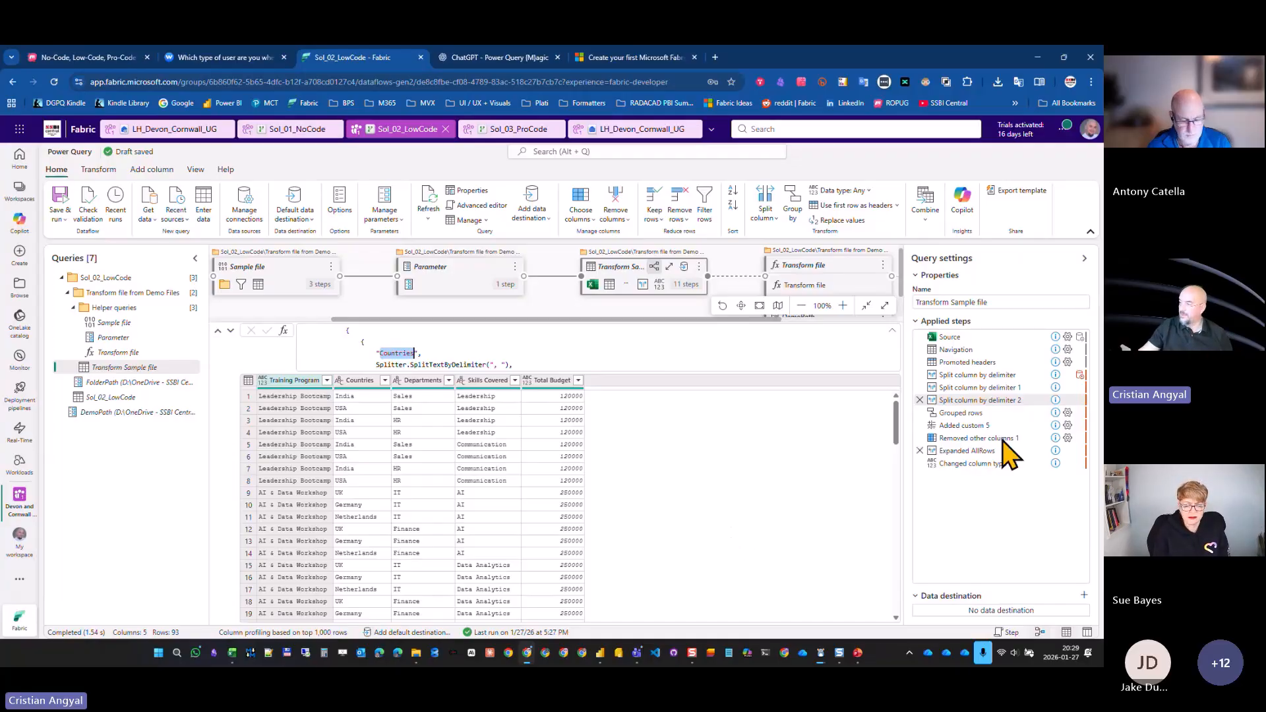
pyautogui.click(983, 413)
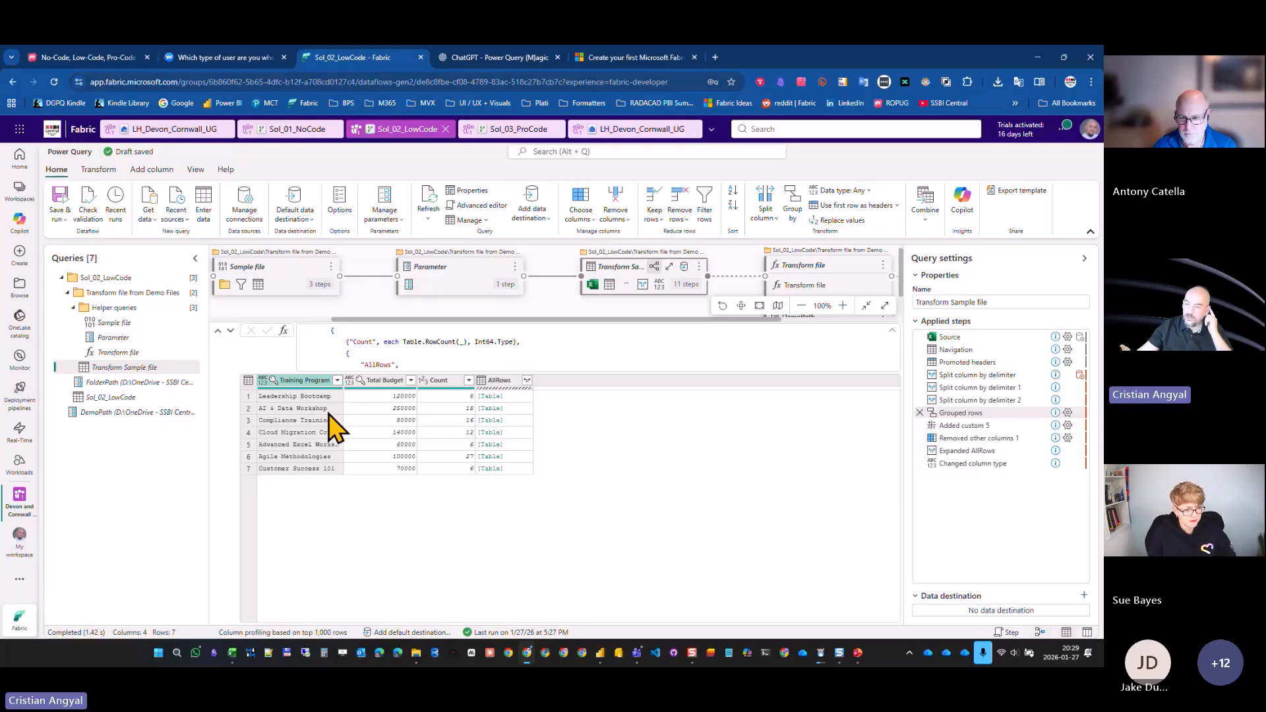
pyautogui.click(964, 426)
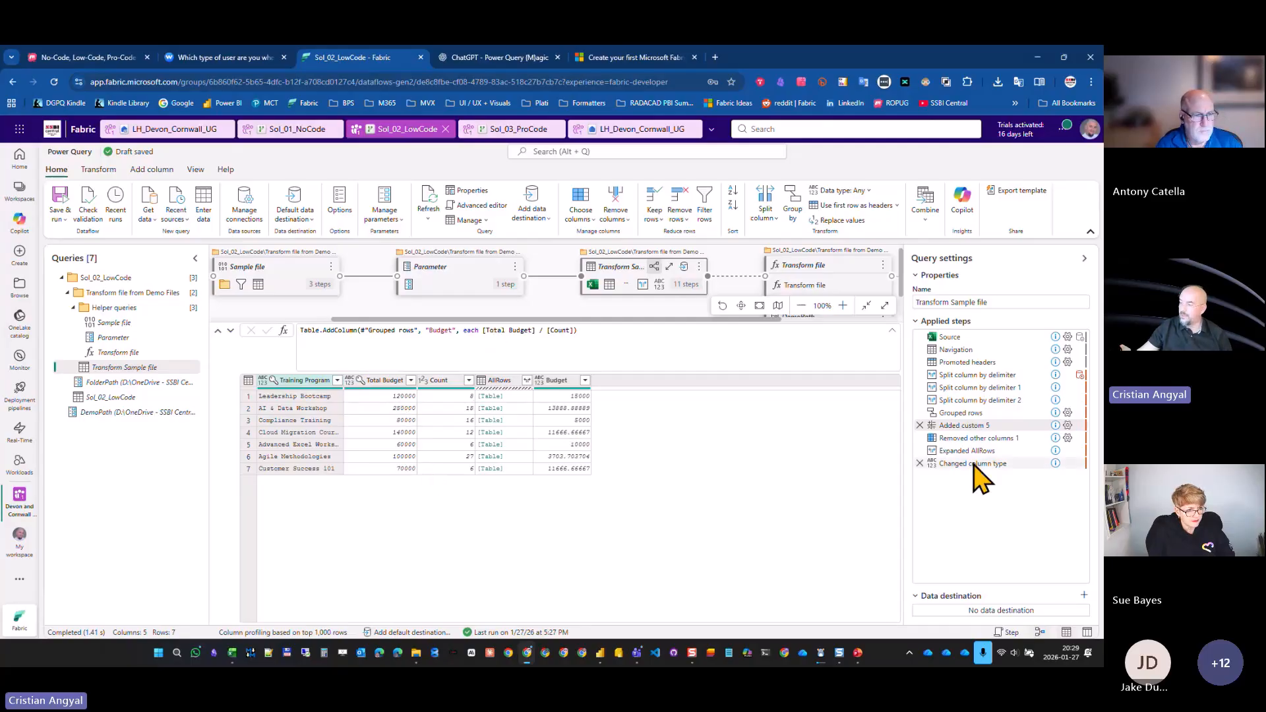
# Review the Transform Sample file query, the Transform file function and the Invoke custom function step of Sol_02_LowCode.
pyautogui.click(151, 367)
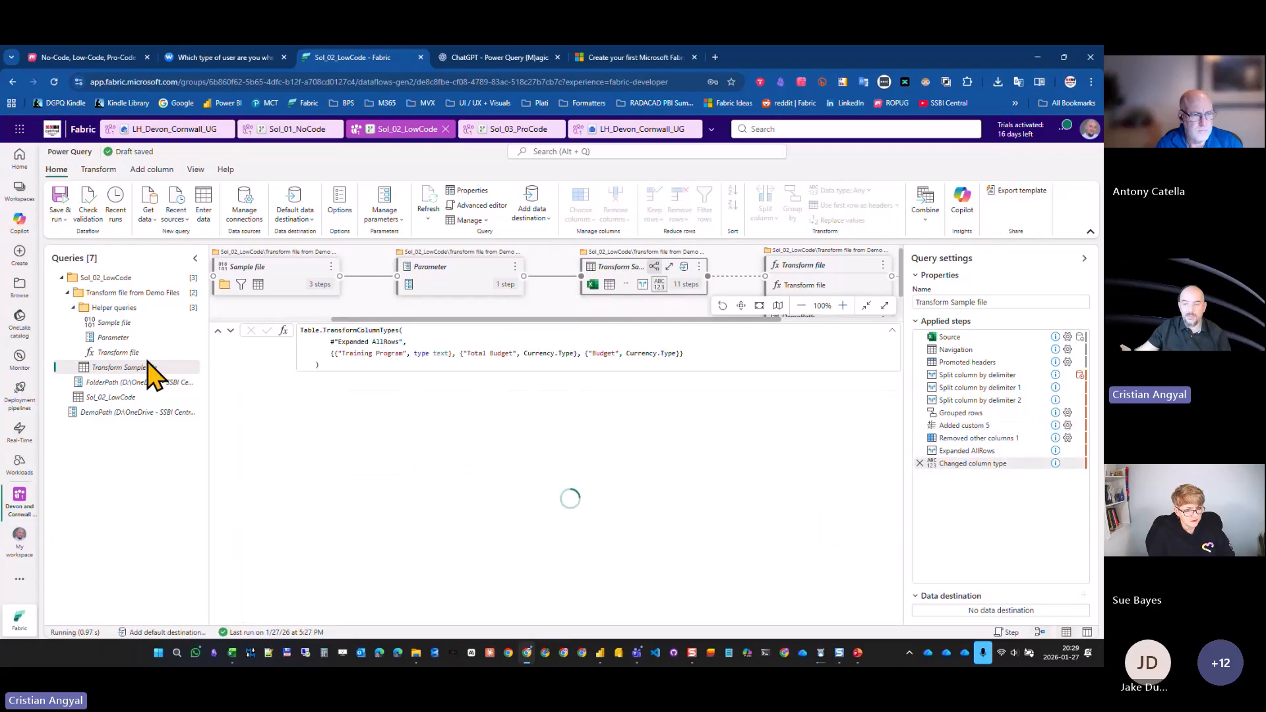
pyautogui.click(143, 355)
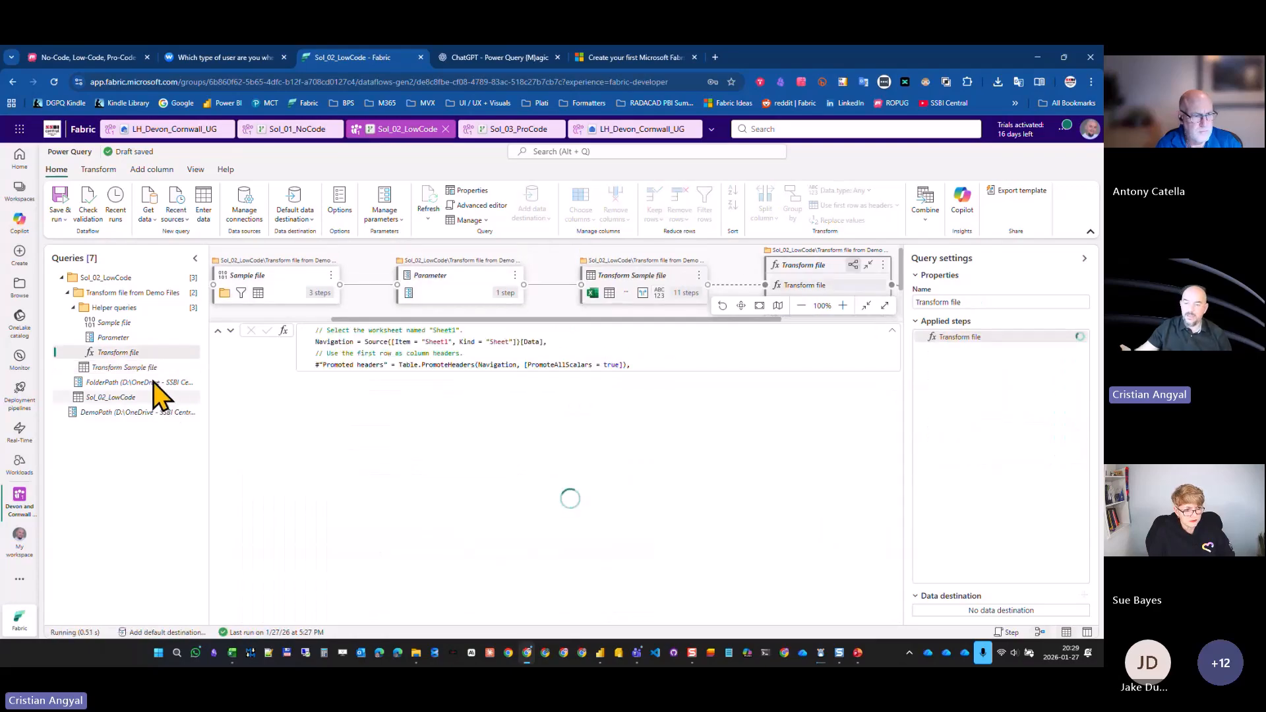
pyautogui.click(138, 398)
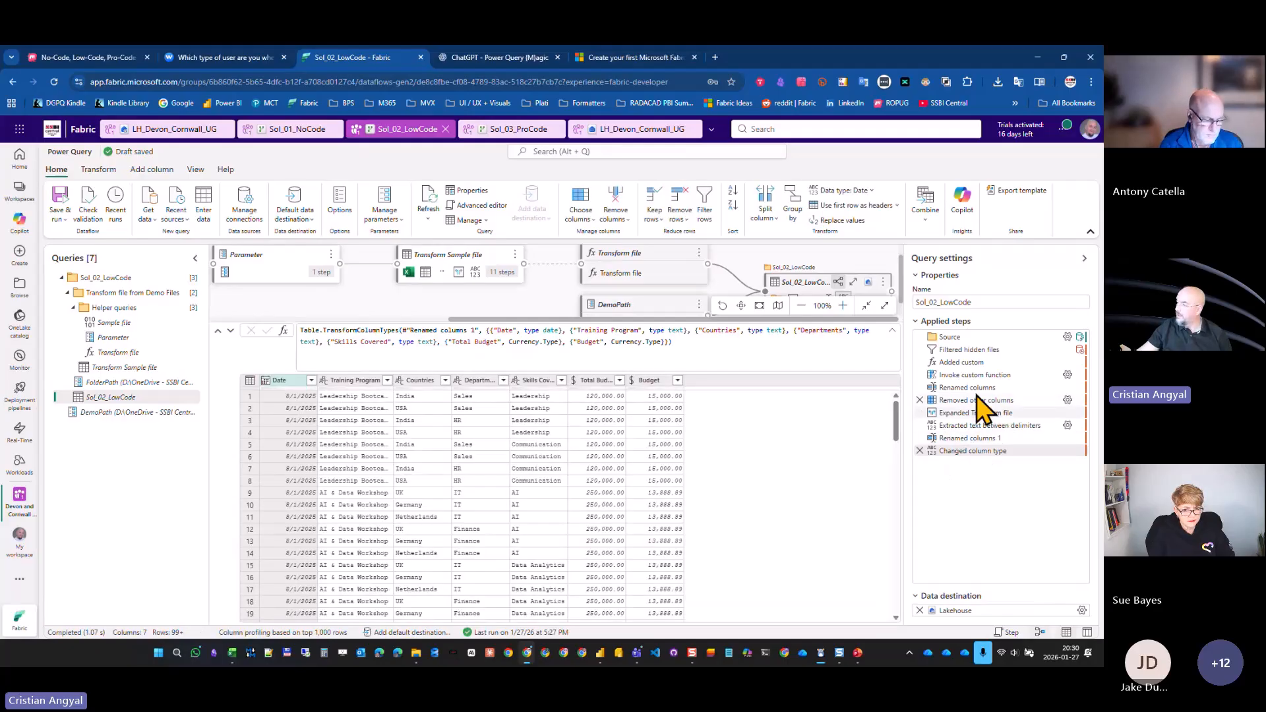
pyautogui.click(964, 375)
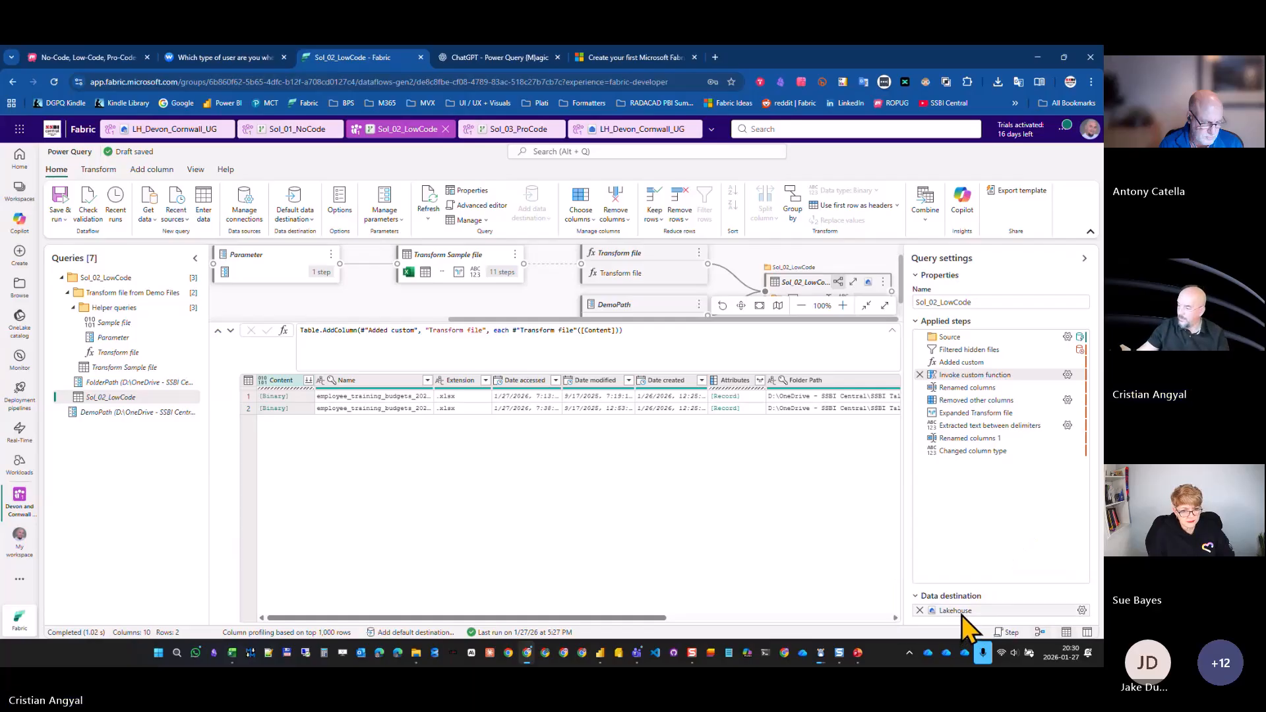
pyautogui.moveTo(961, 616)
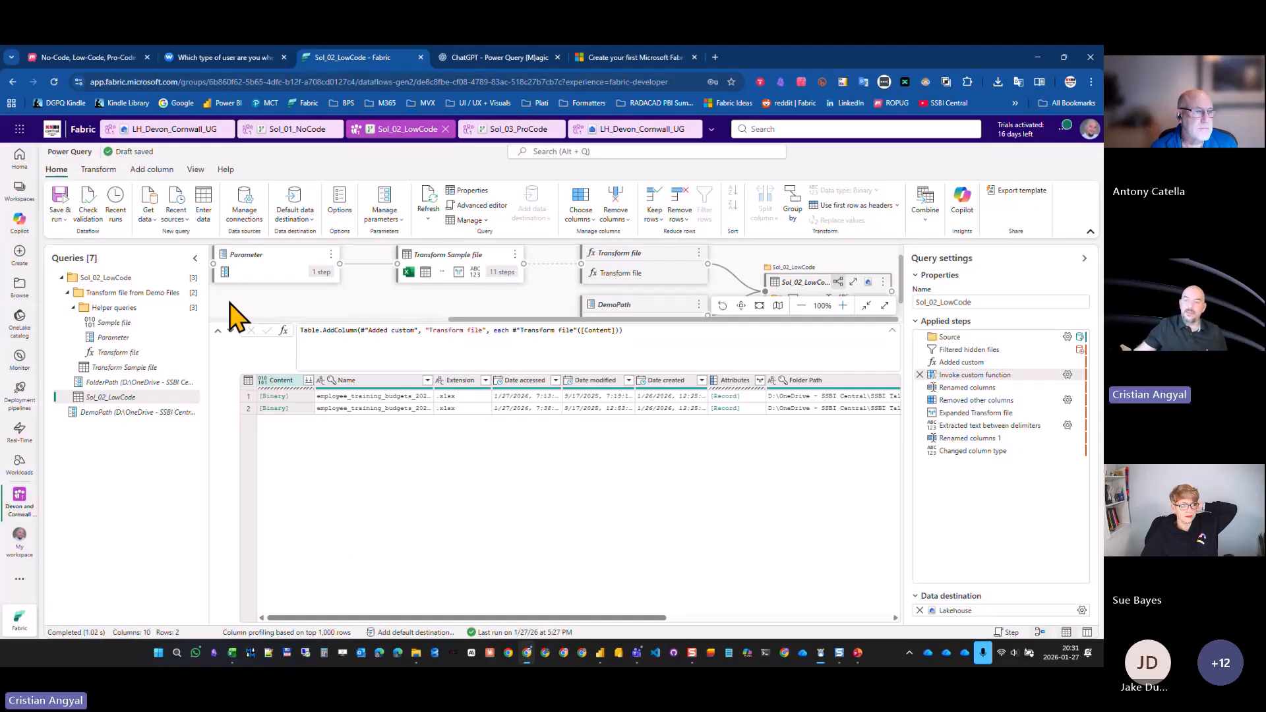
# Preview the Query option for the DemoPath parameter's suggested values and discard the change.
pyautogui.click(112, 412)
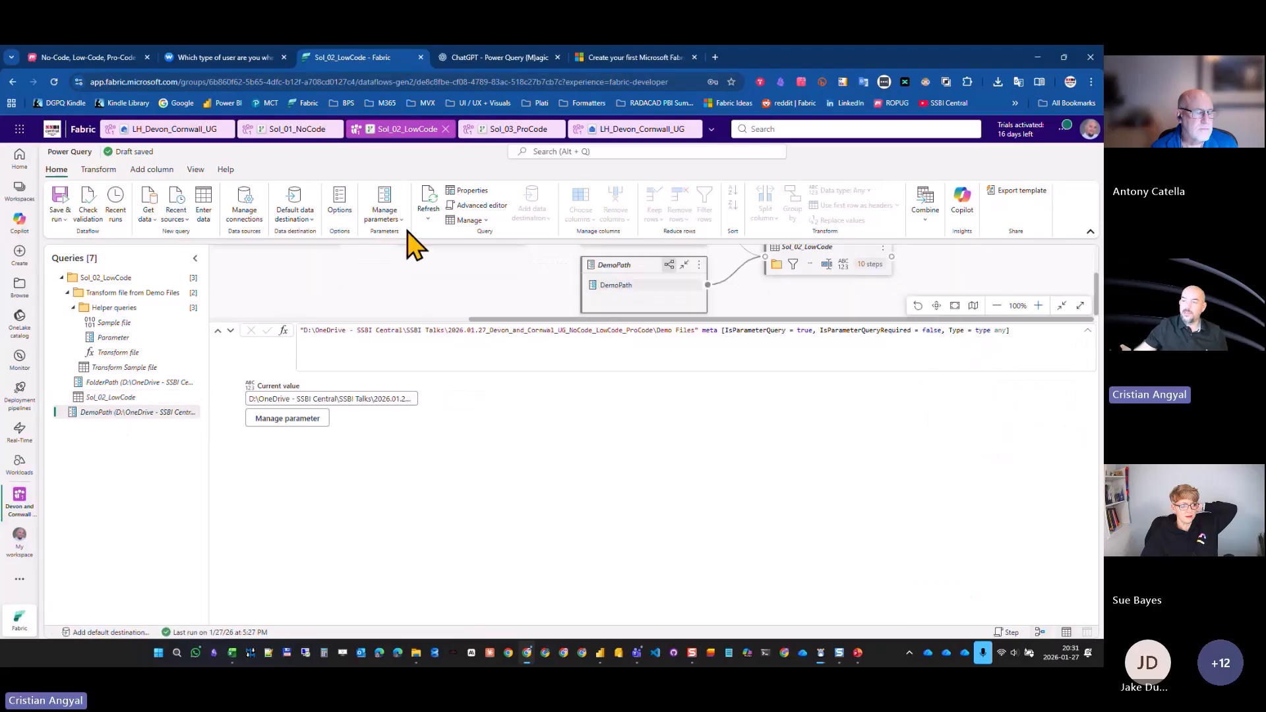
pyautogui.rightClick(134, 414)
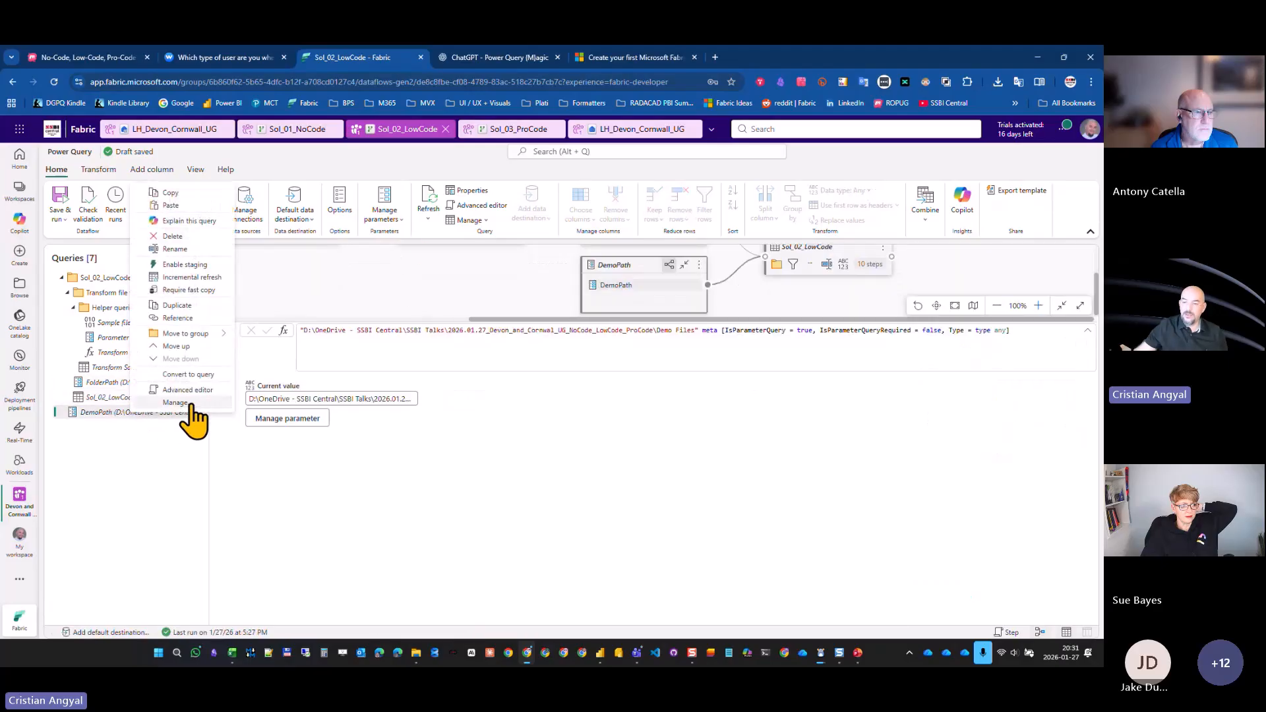
pyautogui.click(191, 407)
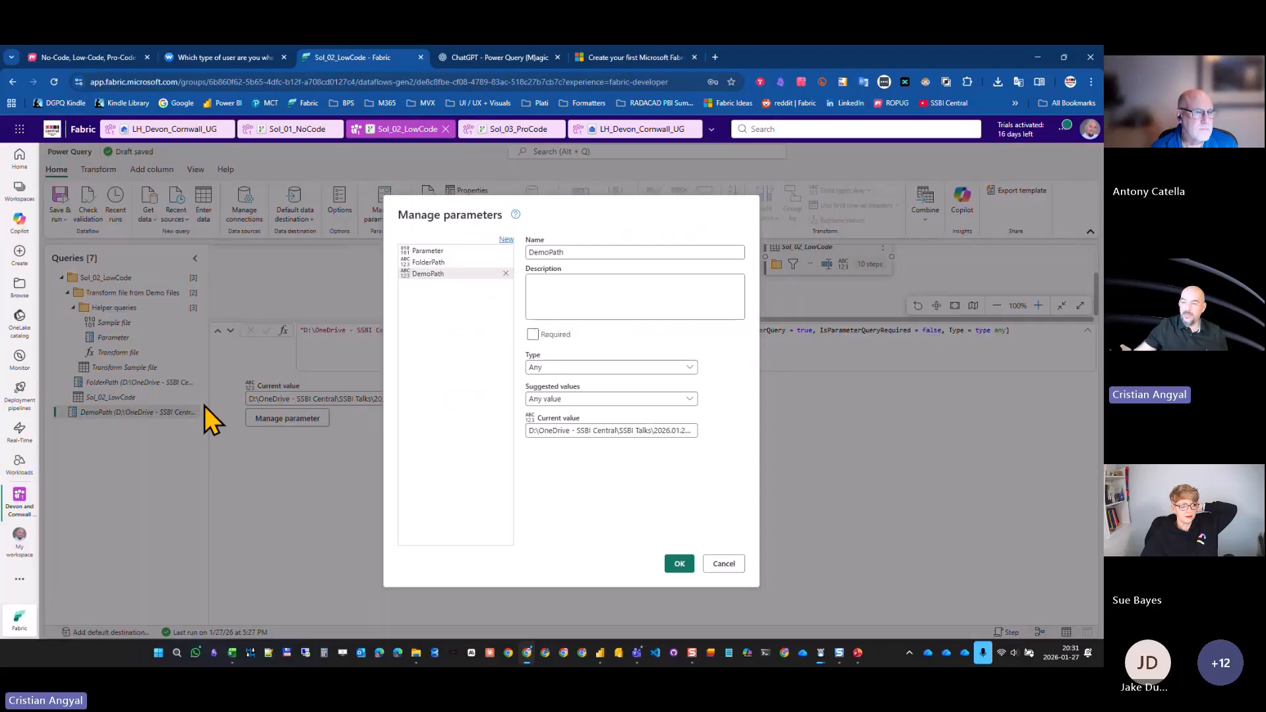
pyautogui.click(596, 400)
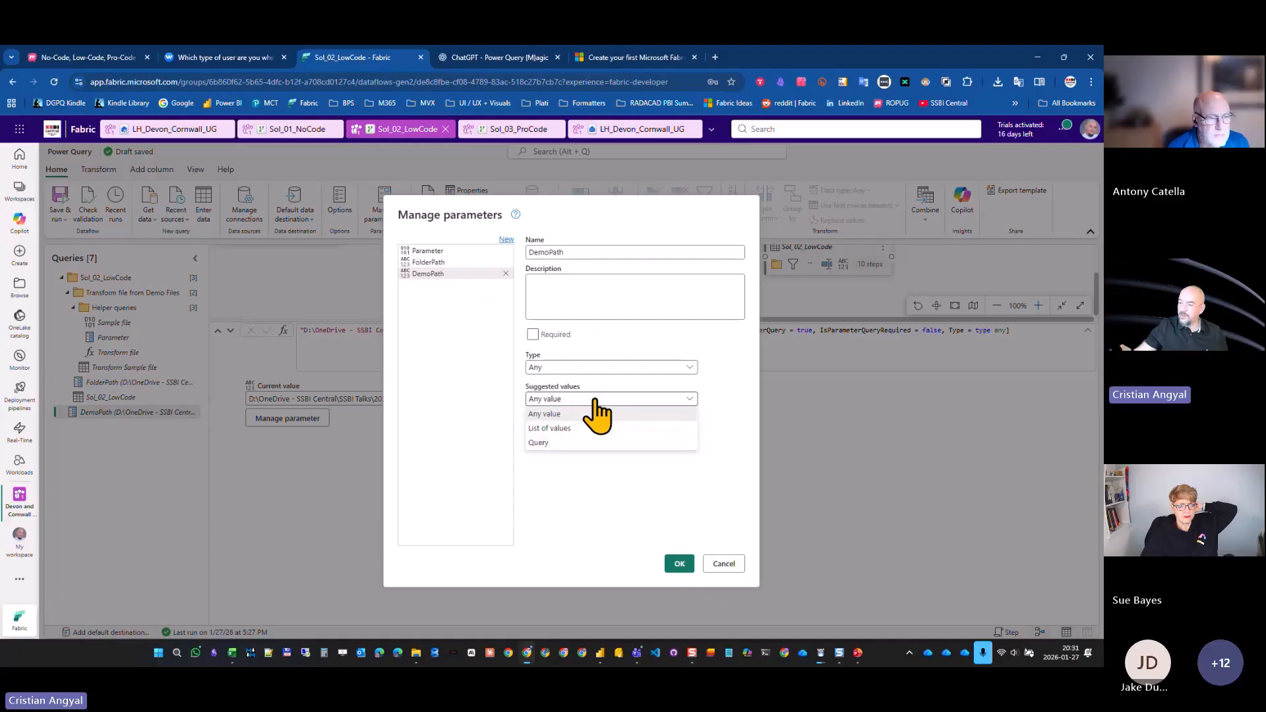
pyautogui.click(561, 443)
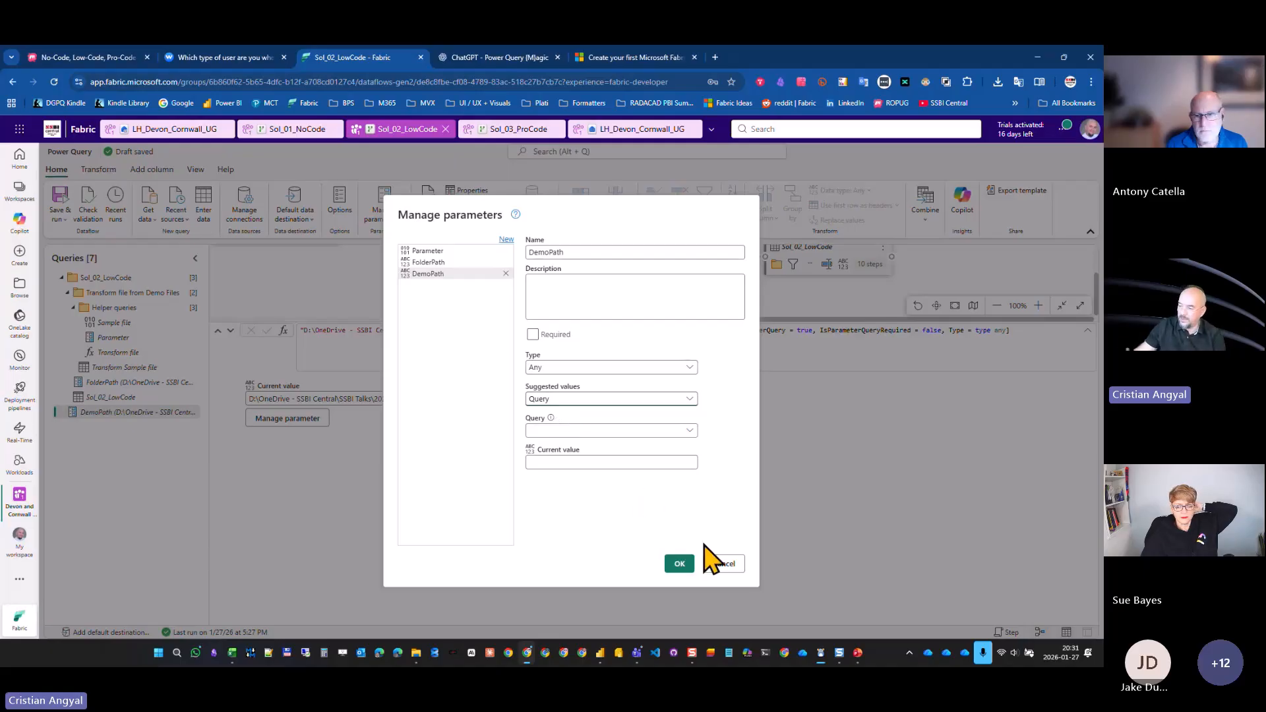
pyautogui.click(724, 563)
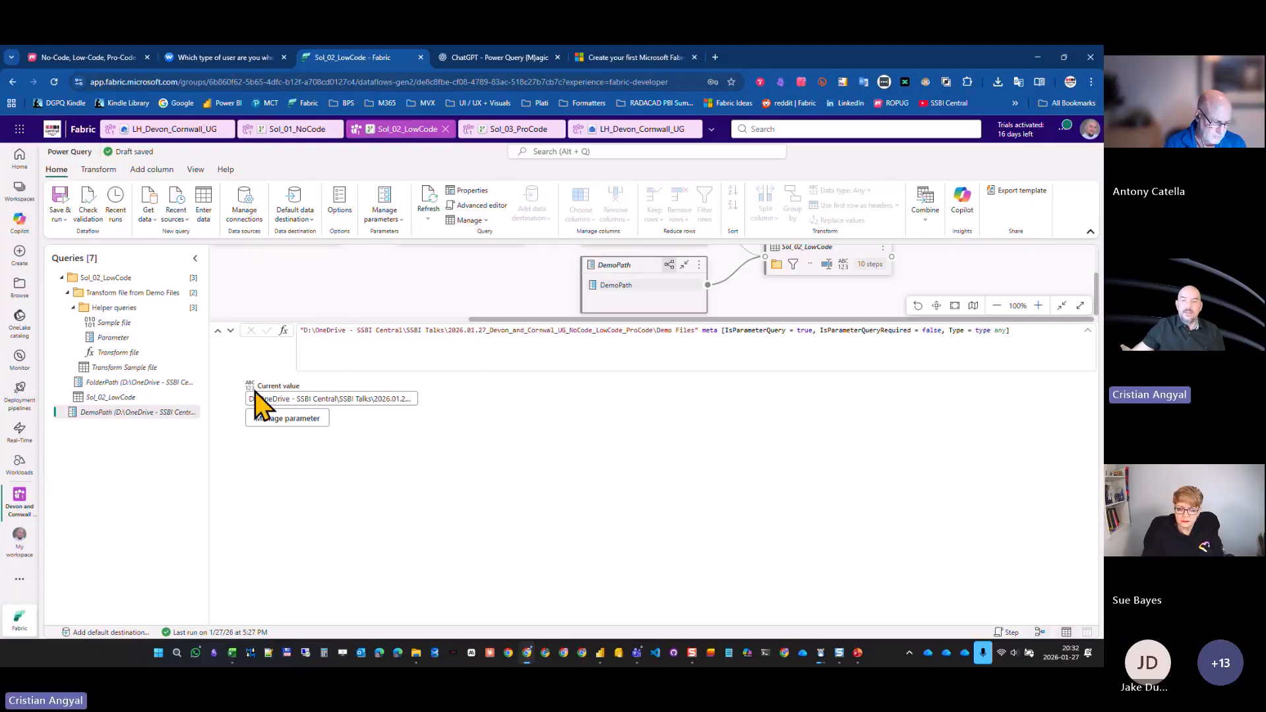
# Open the Sol_03_ProCode dataflow and review its grouped queries and the Source step that reads the files from FolderPath.
pyautogui.click(501, 130)
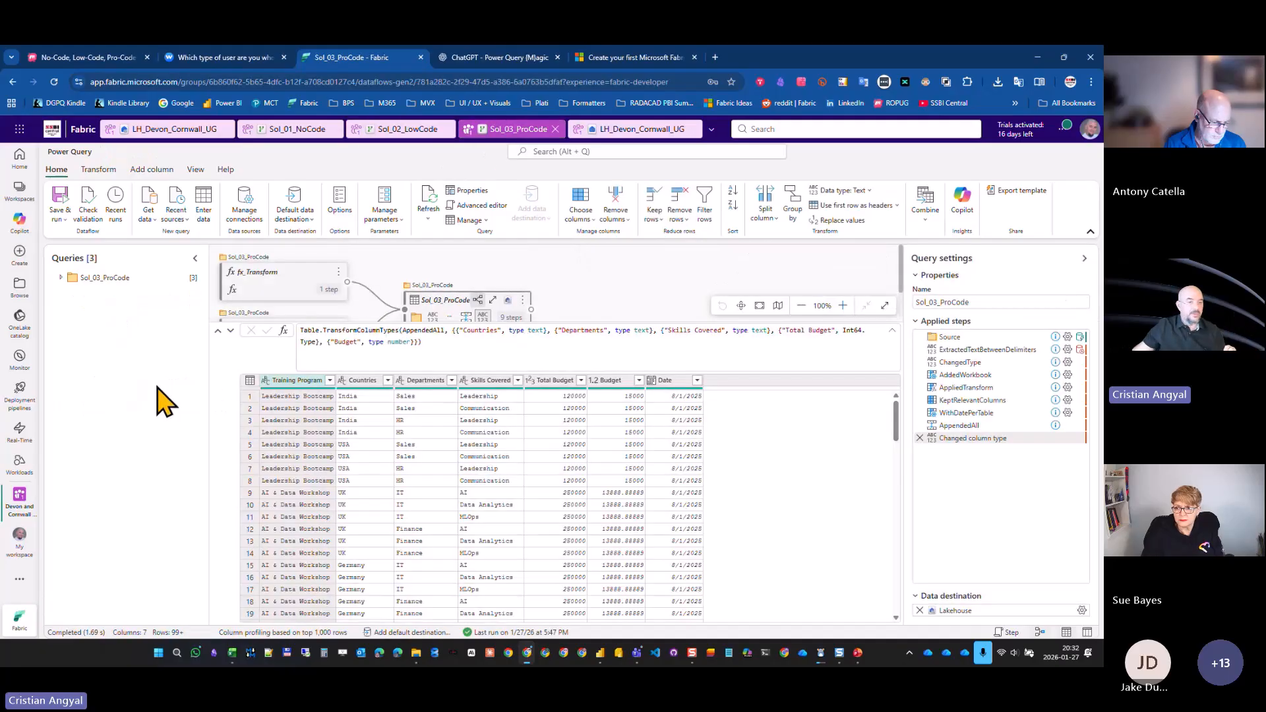
pyautogui.click(61, 277)
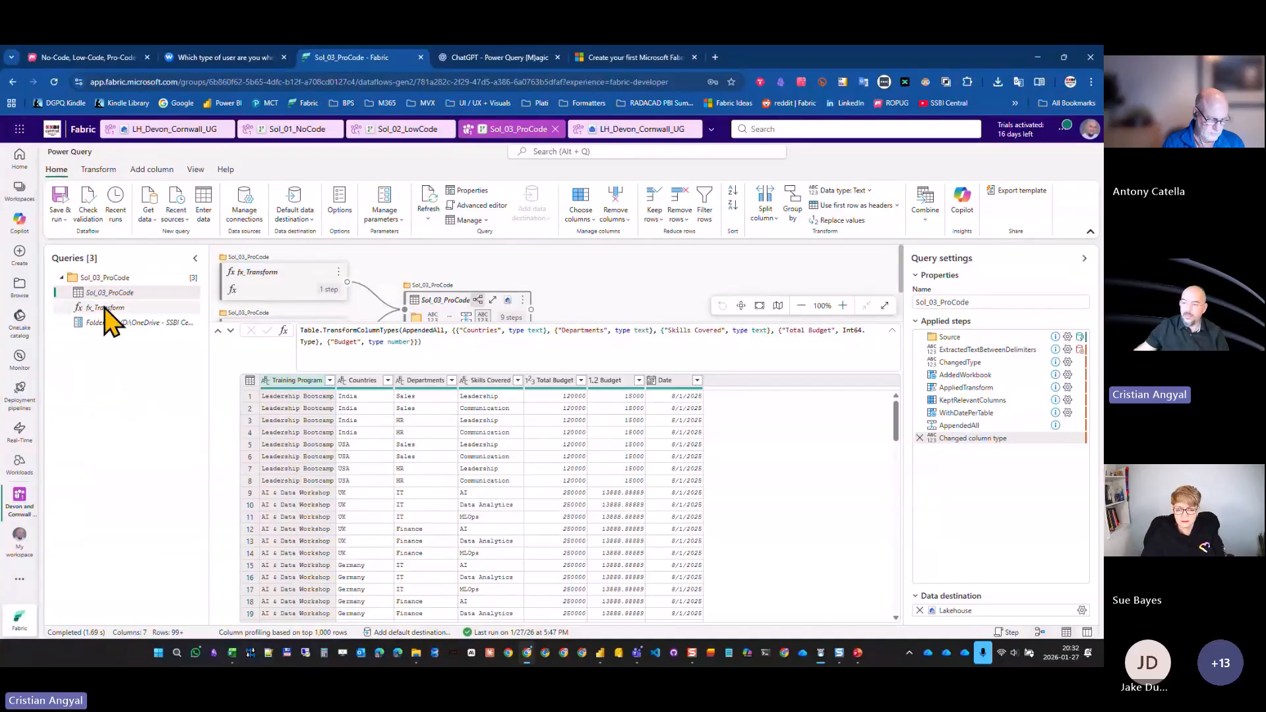
pyautogui.click(953, 337)
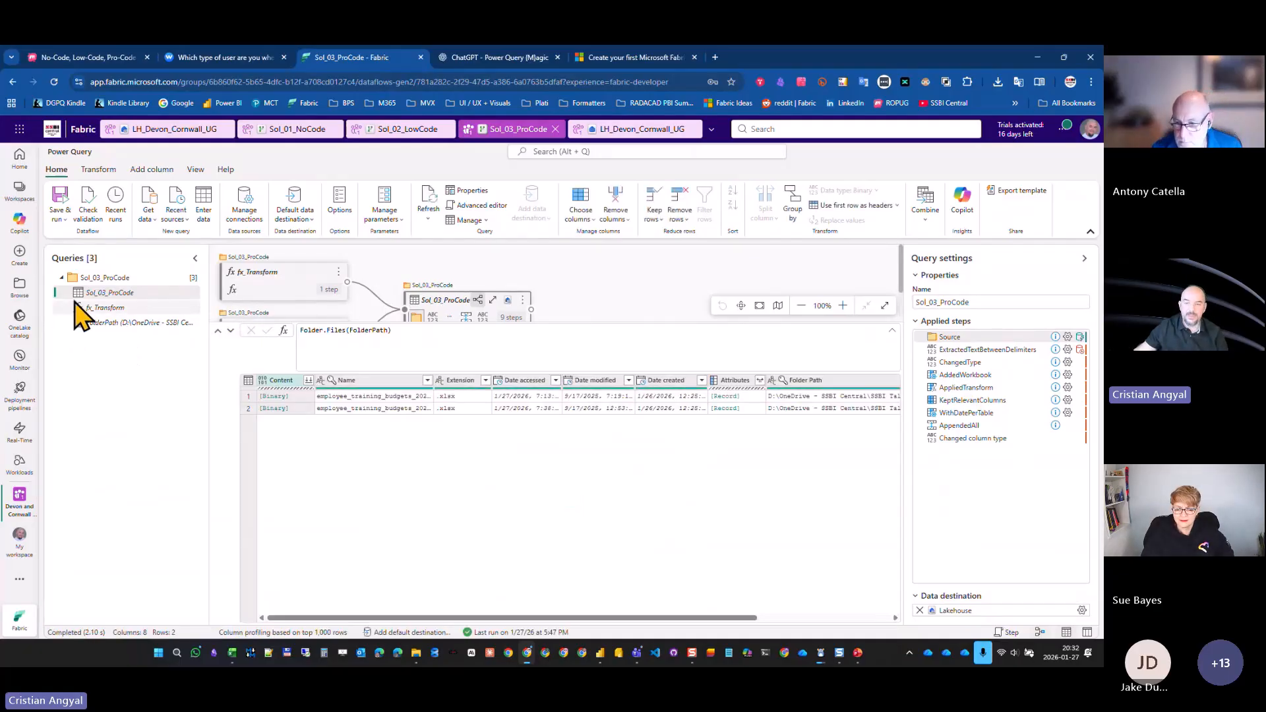
pyautogui.click(61, 277)
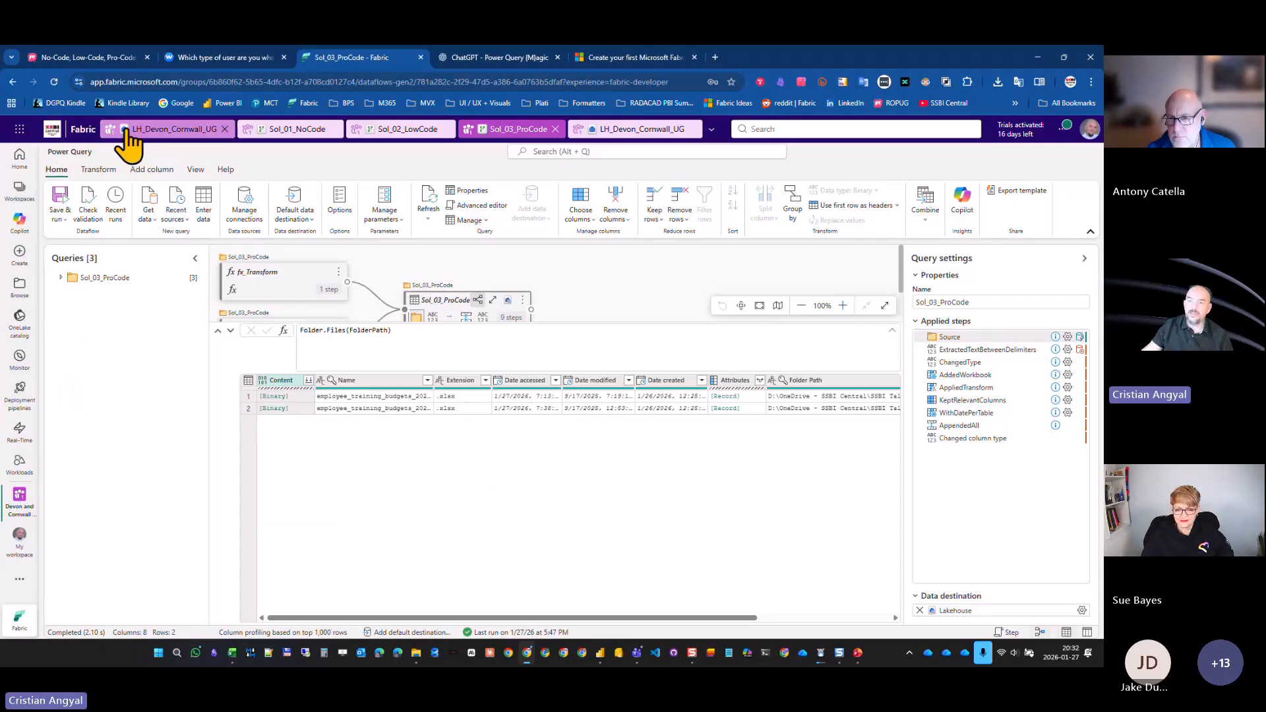
# Review the Files section of the LH_Devon_Cornwall_UG lakehouse and its options for uploading files or a folder.
pyautogui.click(151, 129)
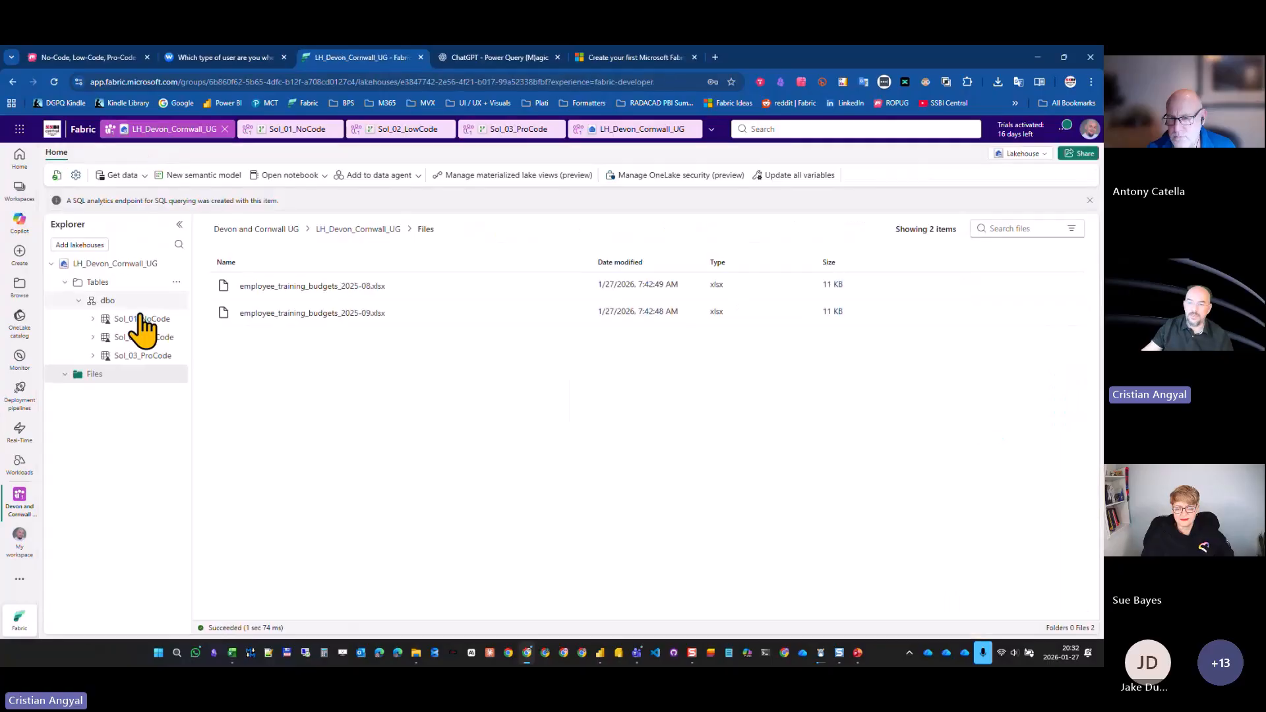
pyautogui.click(66, 374)
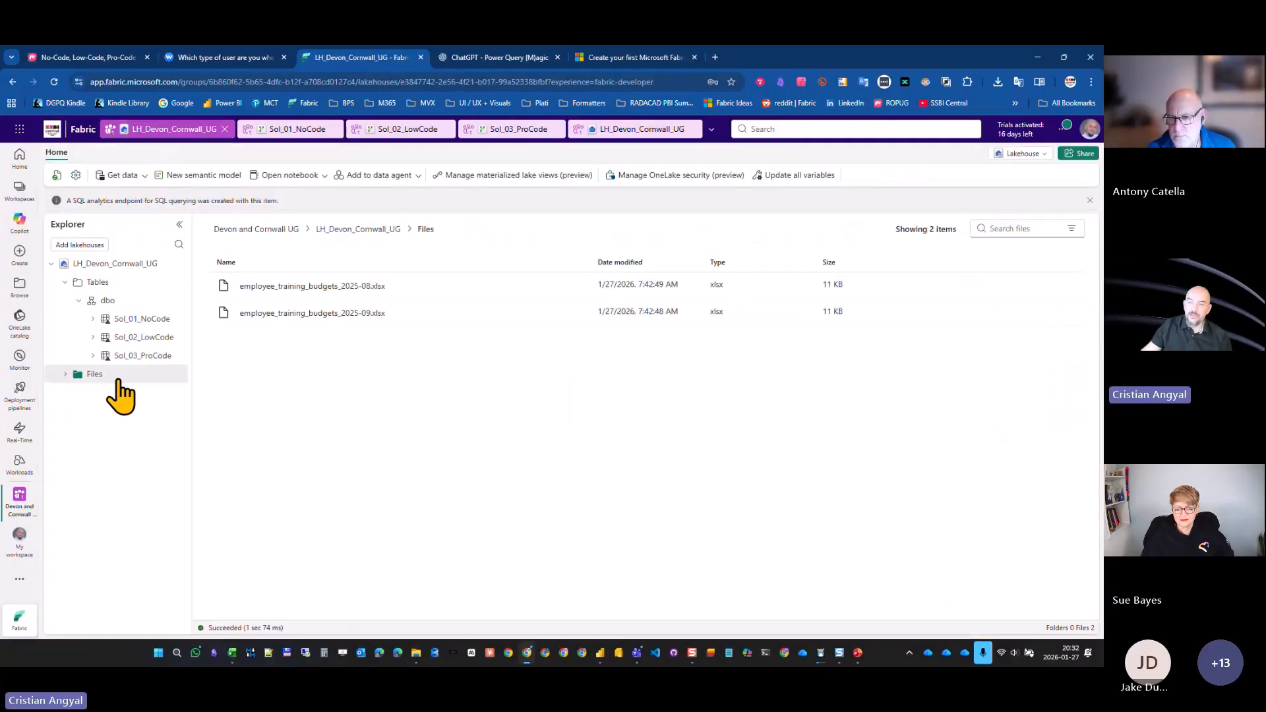
pyautogui.hotkey('ctrl', '2')
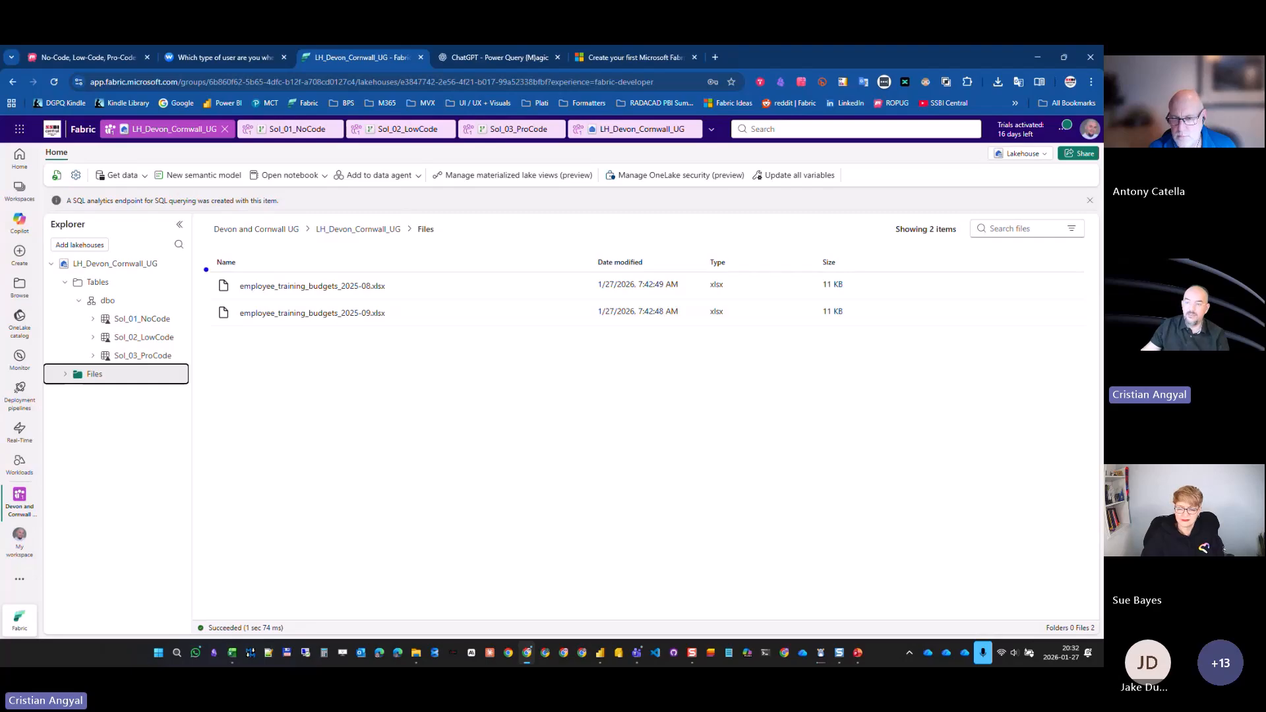
pyautogui.moveTo(204, 258)
pyautogui.mouseDown()
pyautogui.moveTo(430, 352)
pyautogui.moveTo(453, 398)
pyautogui.moveTo(552, 480)
pyautogui.mouseUp()
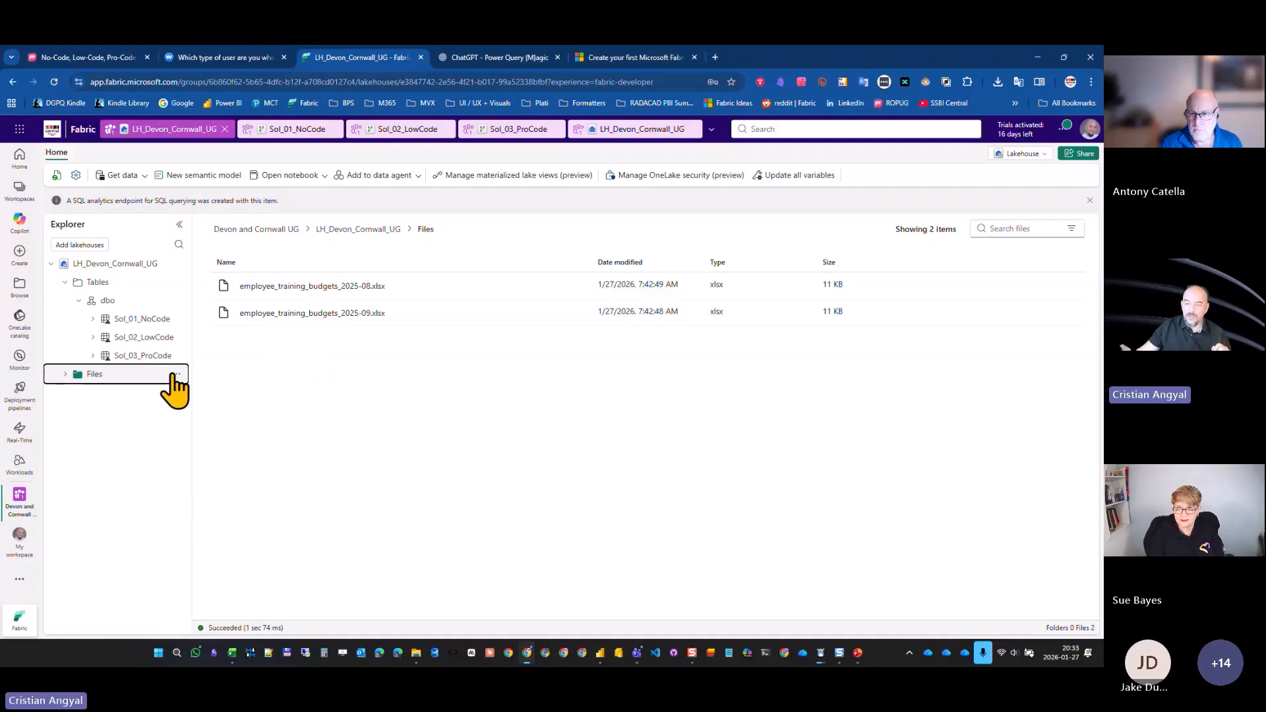
pyautogui.click(175, 374)
pyautogui.moveTo(220, 437)
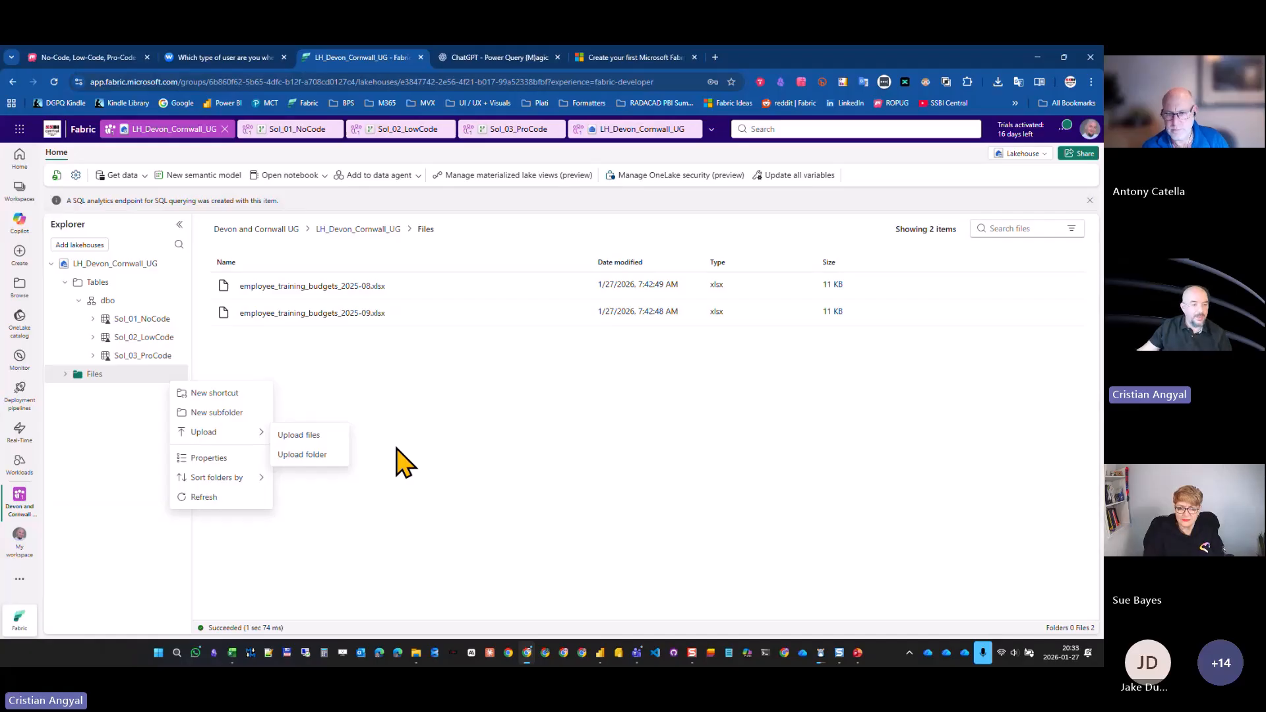
# Switch to File Explorer and view the lakehouse's Files folder in OneLake under the Devon and Cornwall UG workspace.
pyautogui.click(416, 653)
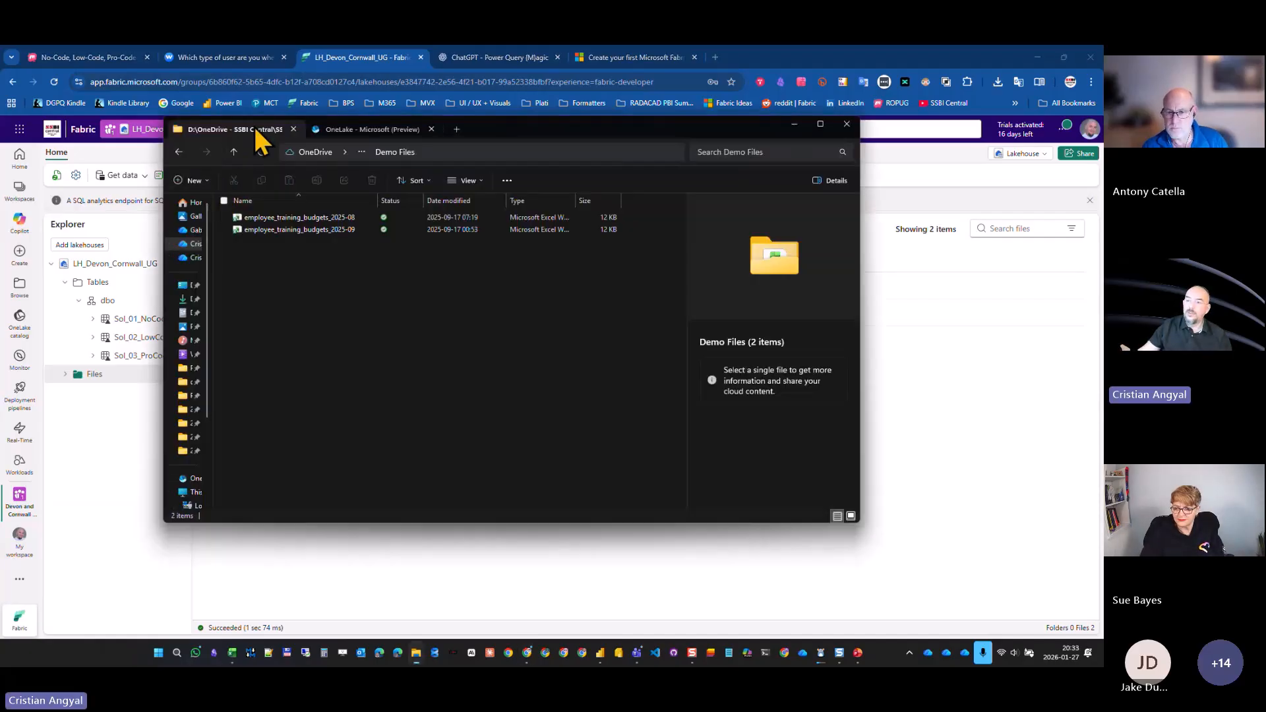
pyautogui.click(337, 130)
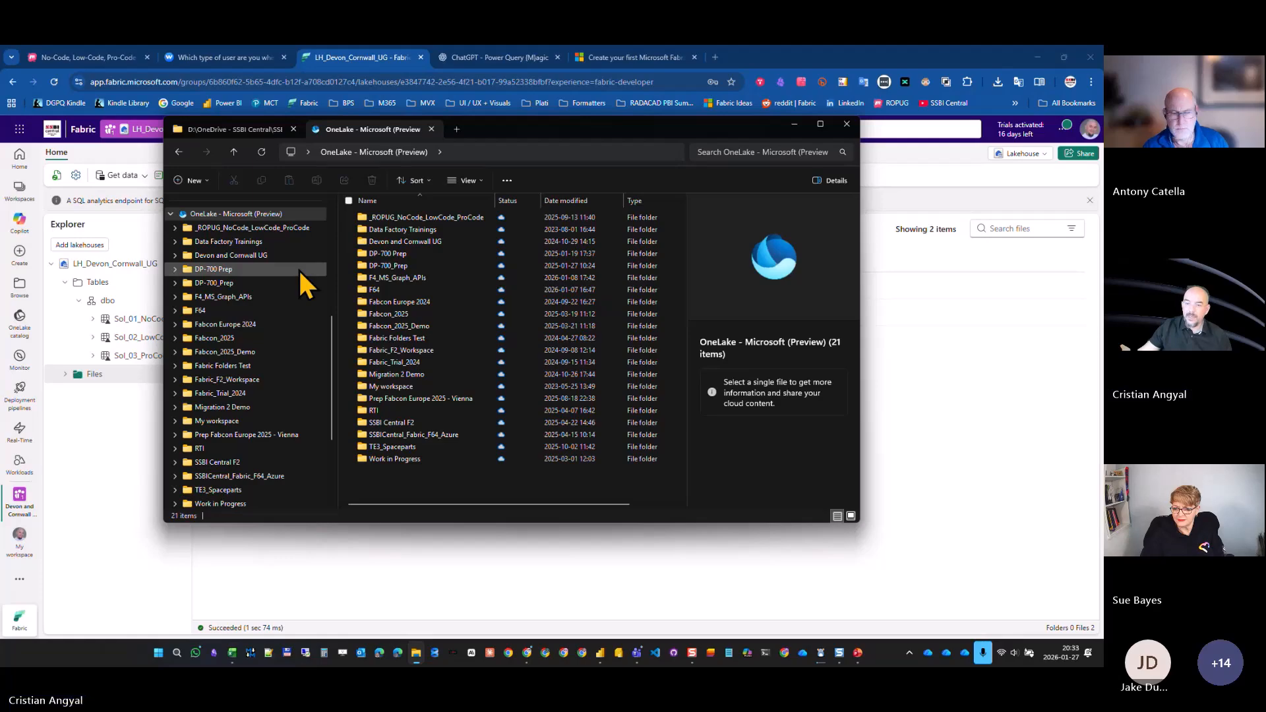
pyautogui.click(224, 256)
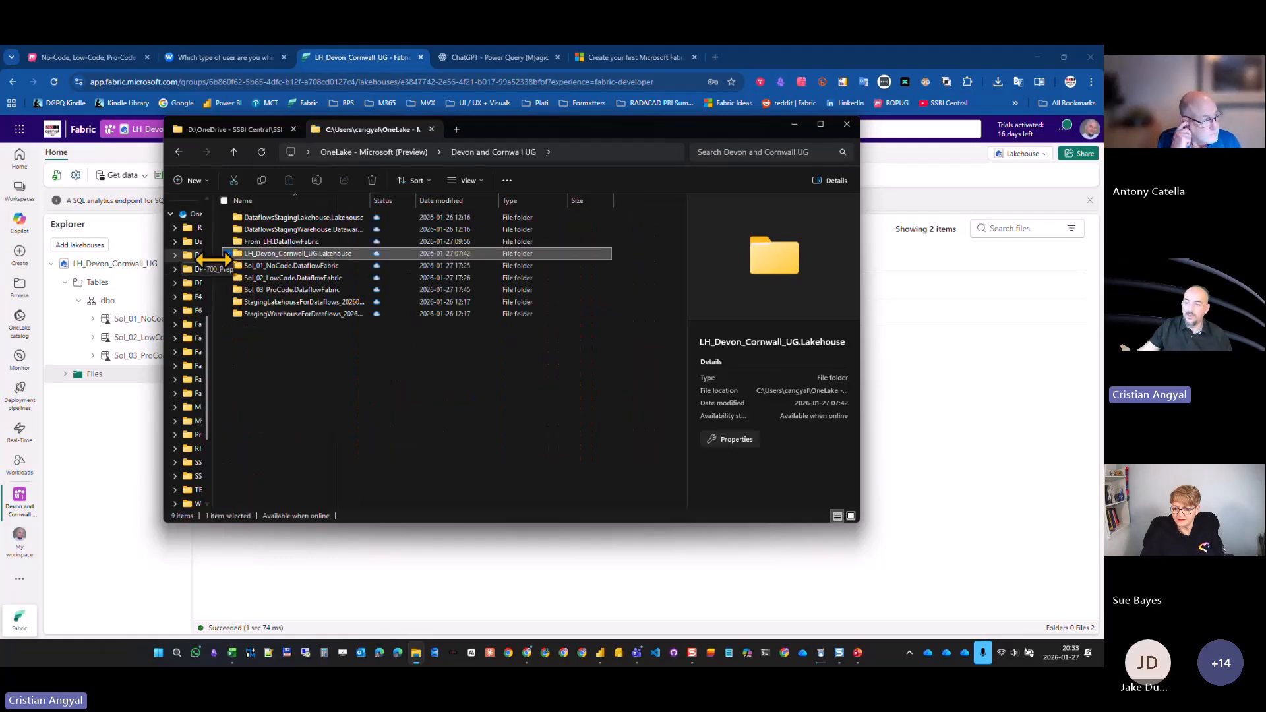
pyautogui.click(228, 254)
pyautogui.doubleClick(301, 256)
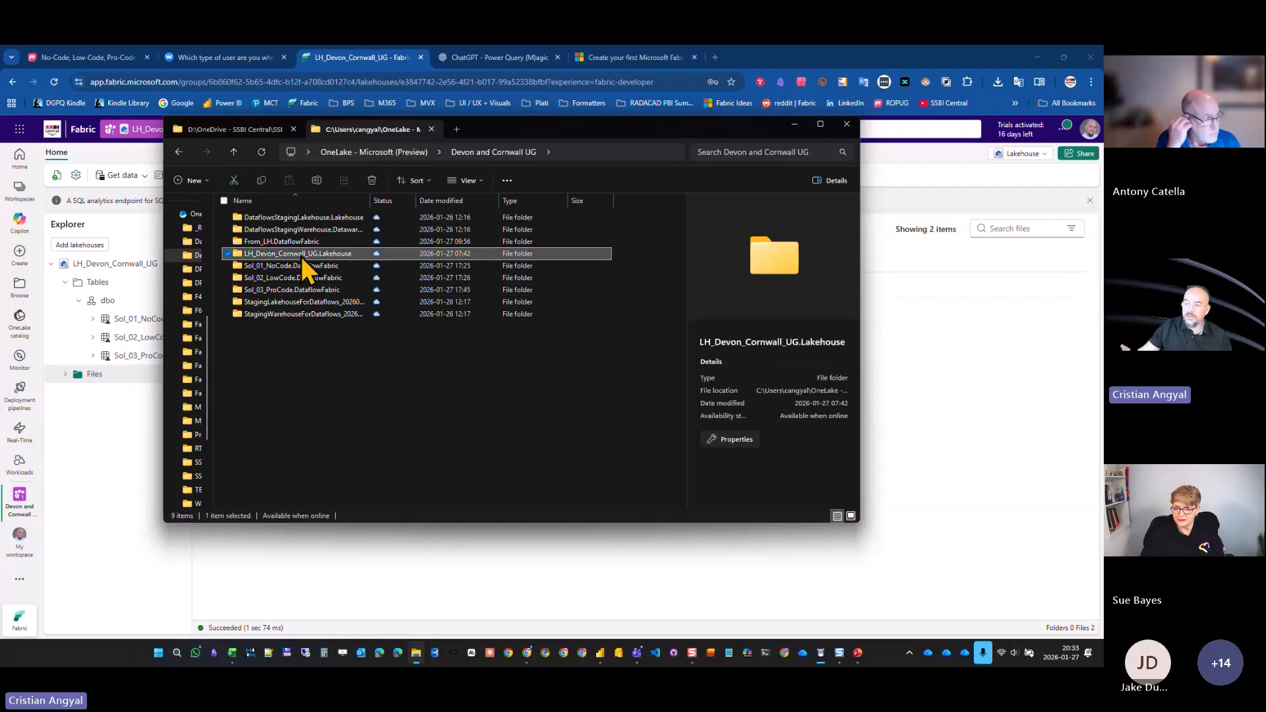
pyautogui.doubleClick(262, 217)
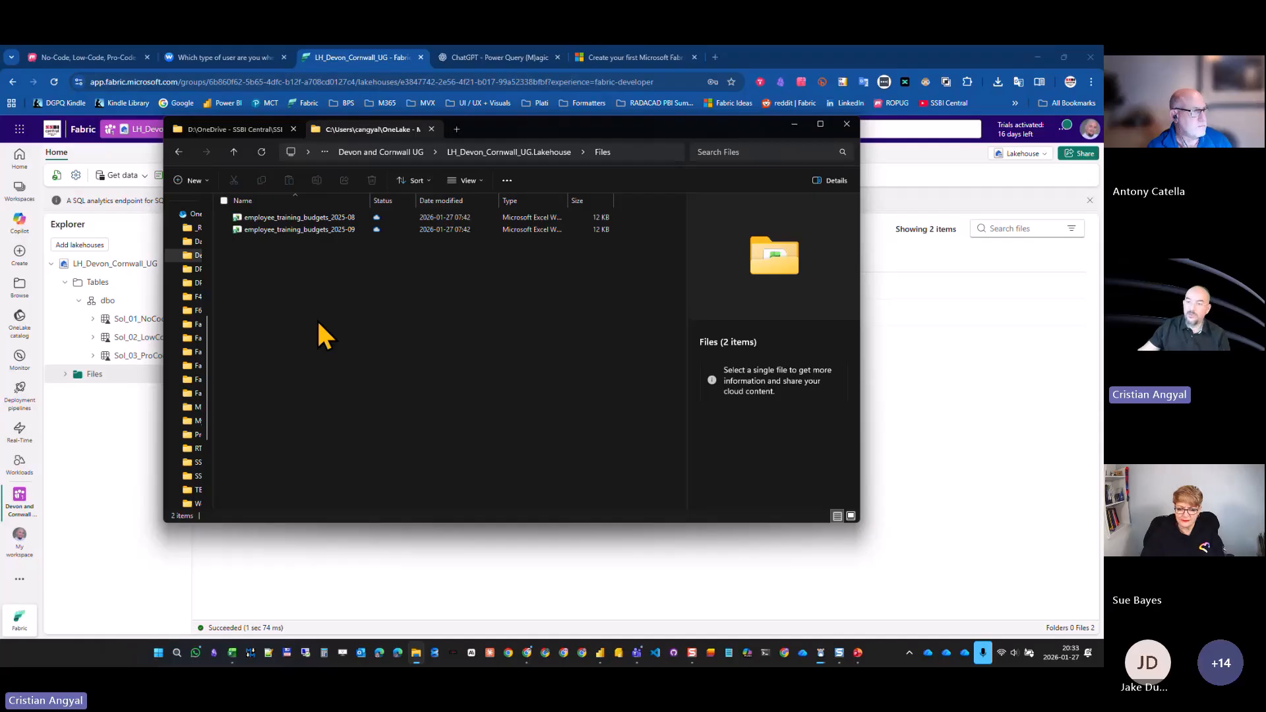
pyautogui.scroll(2, 317, 319)
pyautogui.scroll(-4, 318, 322)
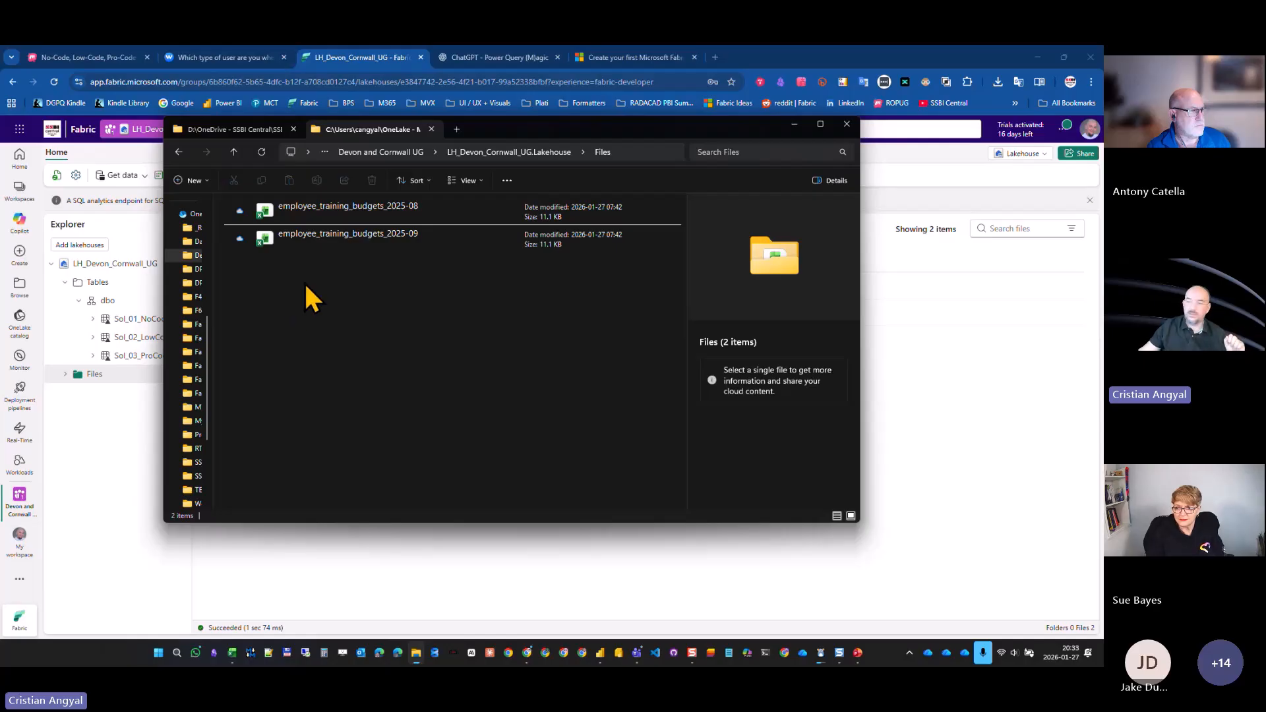
pyautogui.click(794, 124)
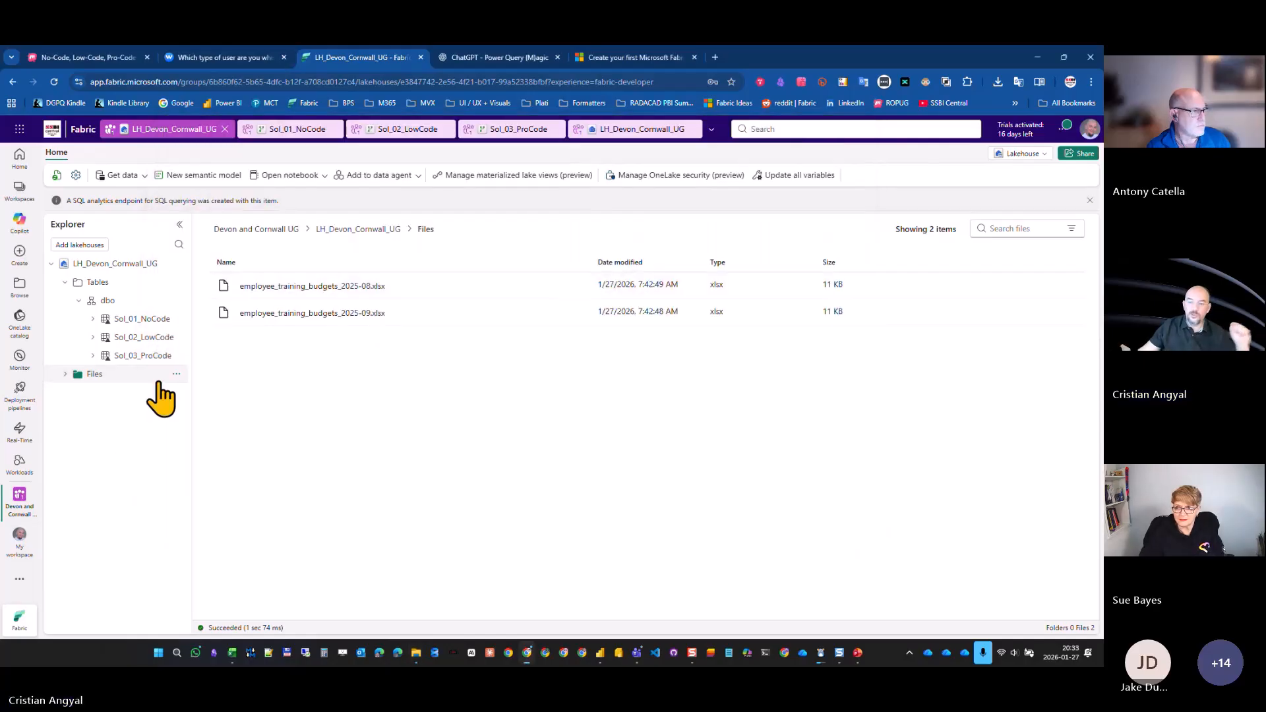
# In Sol_03_ProCode, create a new query from the Files folder of the LH_Devon_Cornwall_UG lakehouse in the OneLake catalog.
pyautogui.click(530, 136)
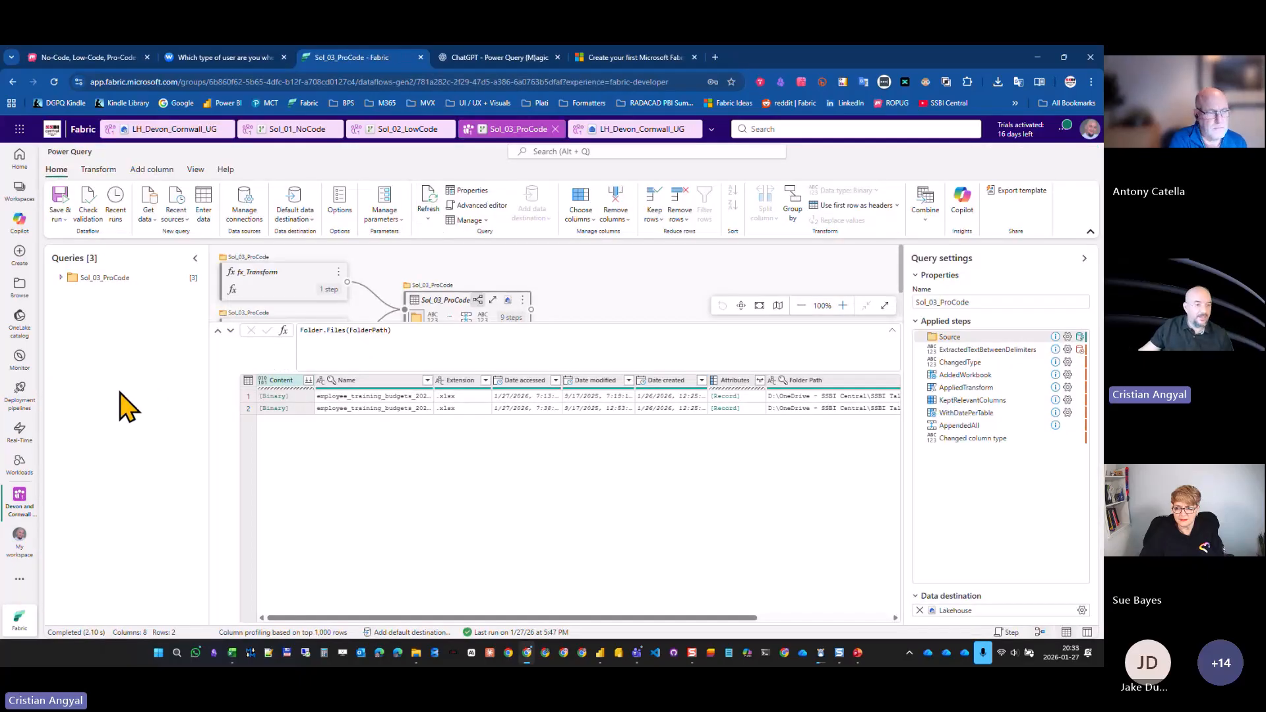
pyautogui.rightClick(119, 392)
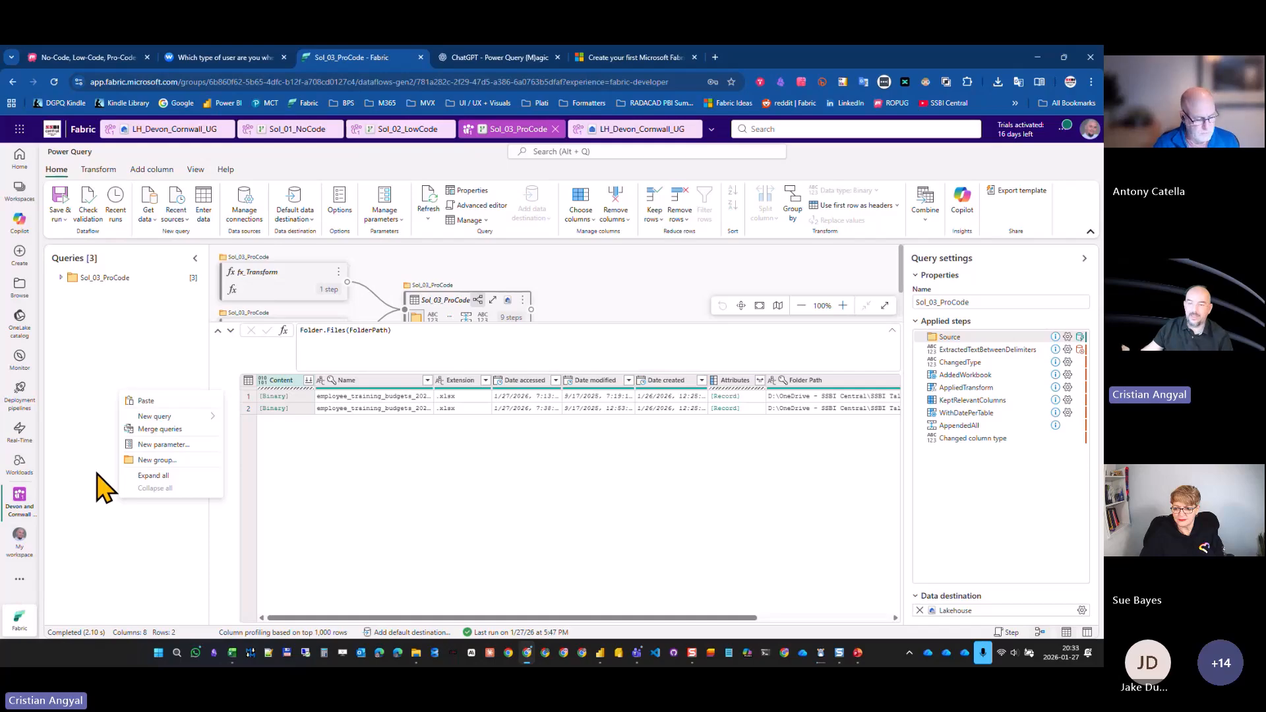
pyautogui.click(129, 357)
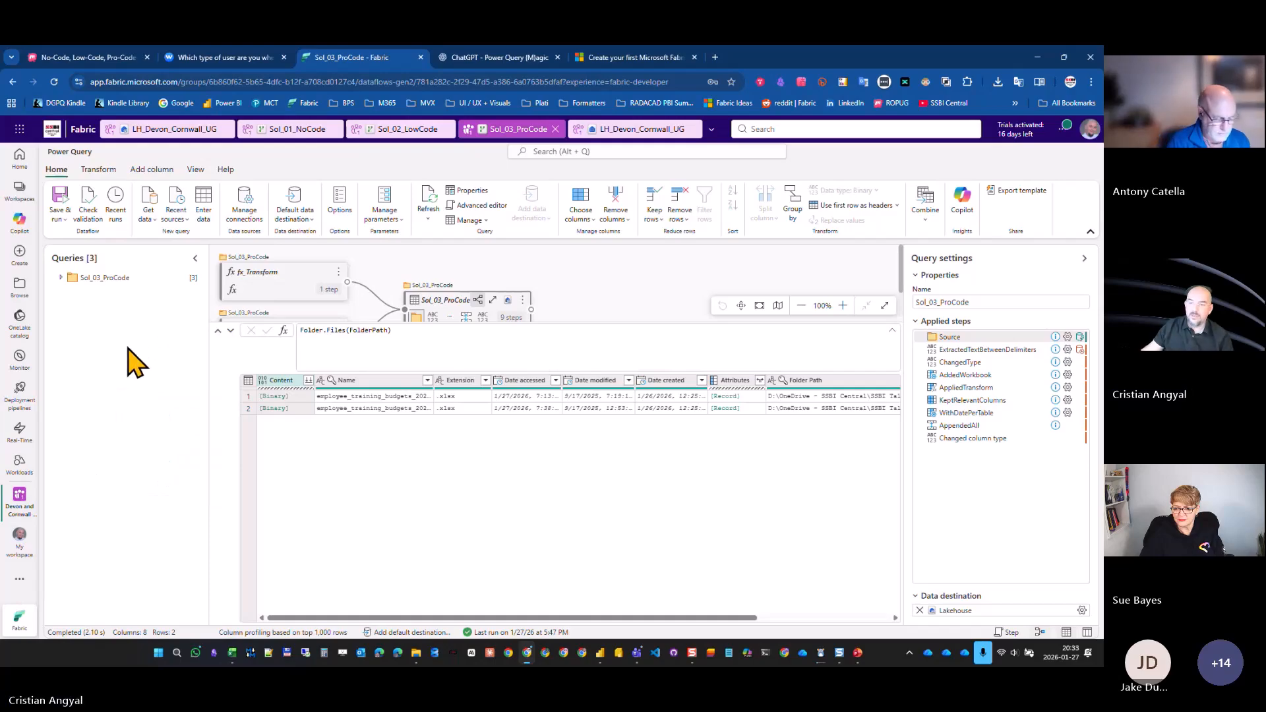
pyautogui.click(150, 222)
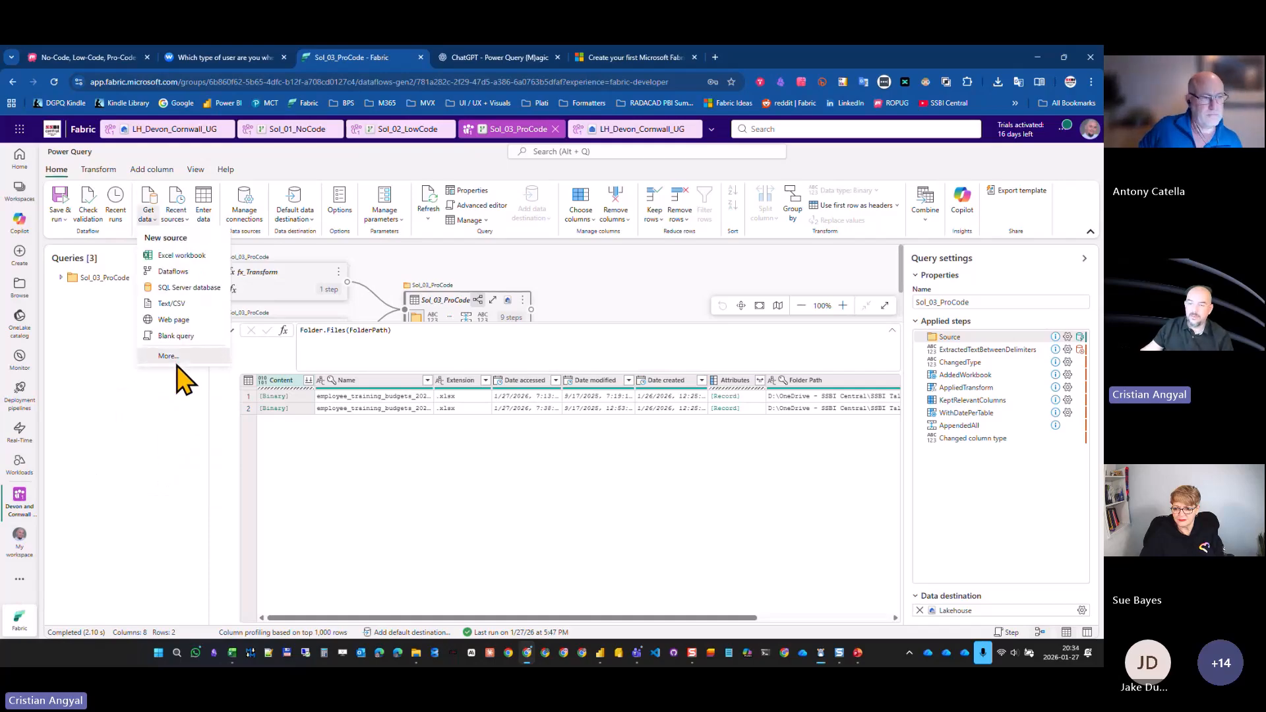
pyautogui.click(173, 359)
pyautogui.click(105, 337)
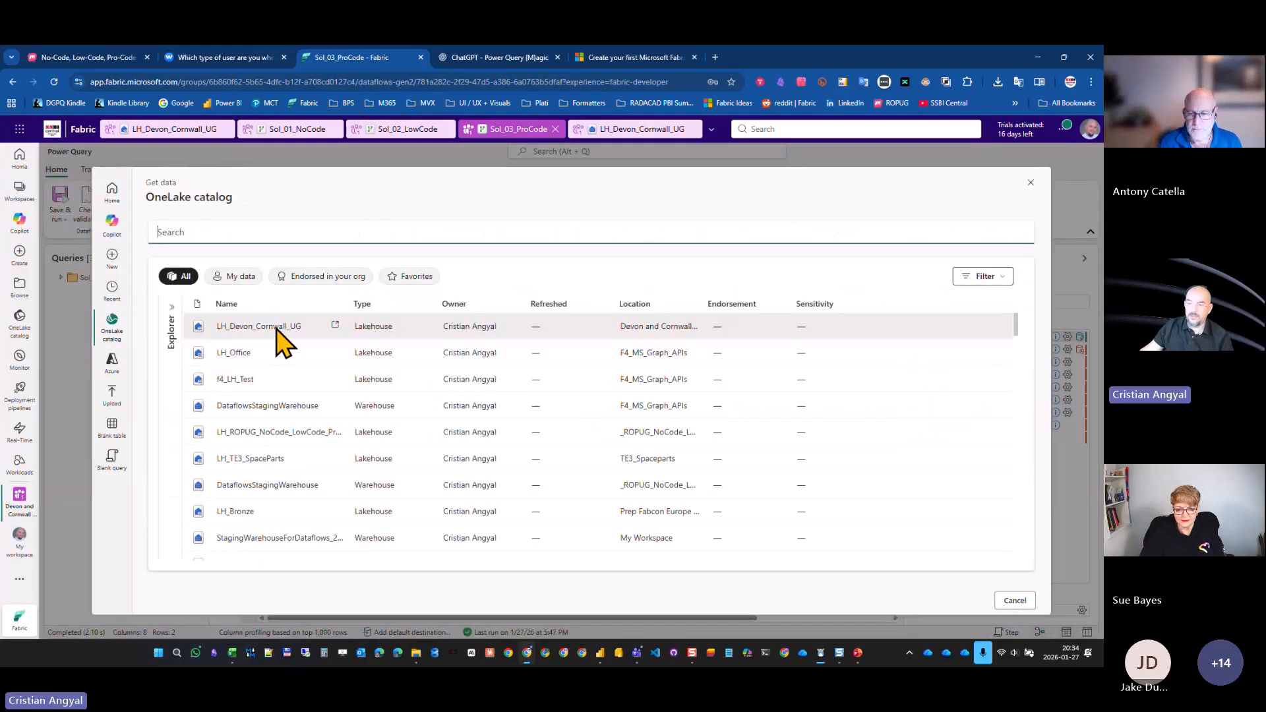
pyautogui.click(281, 326)
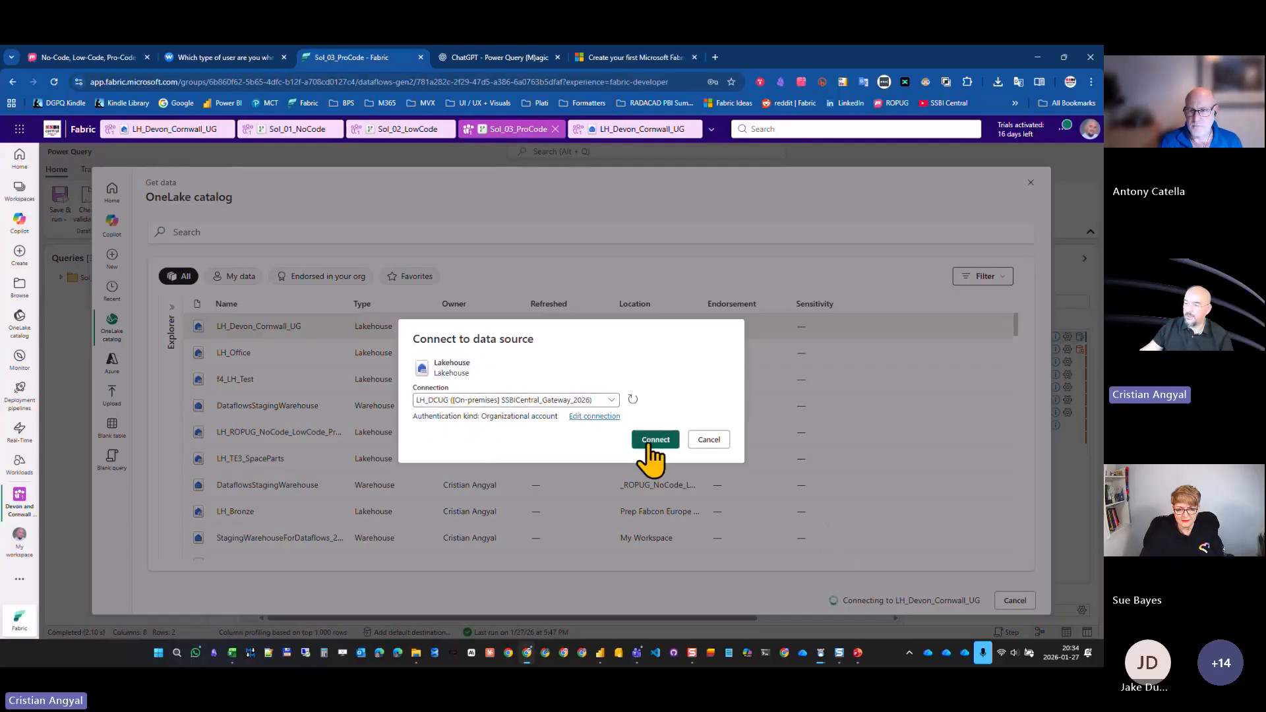
pyautogui.click(650, 447)
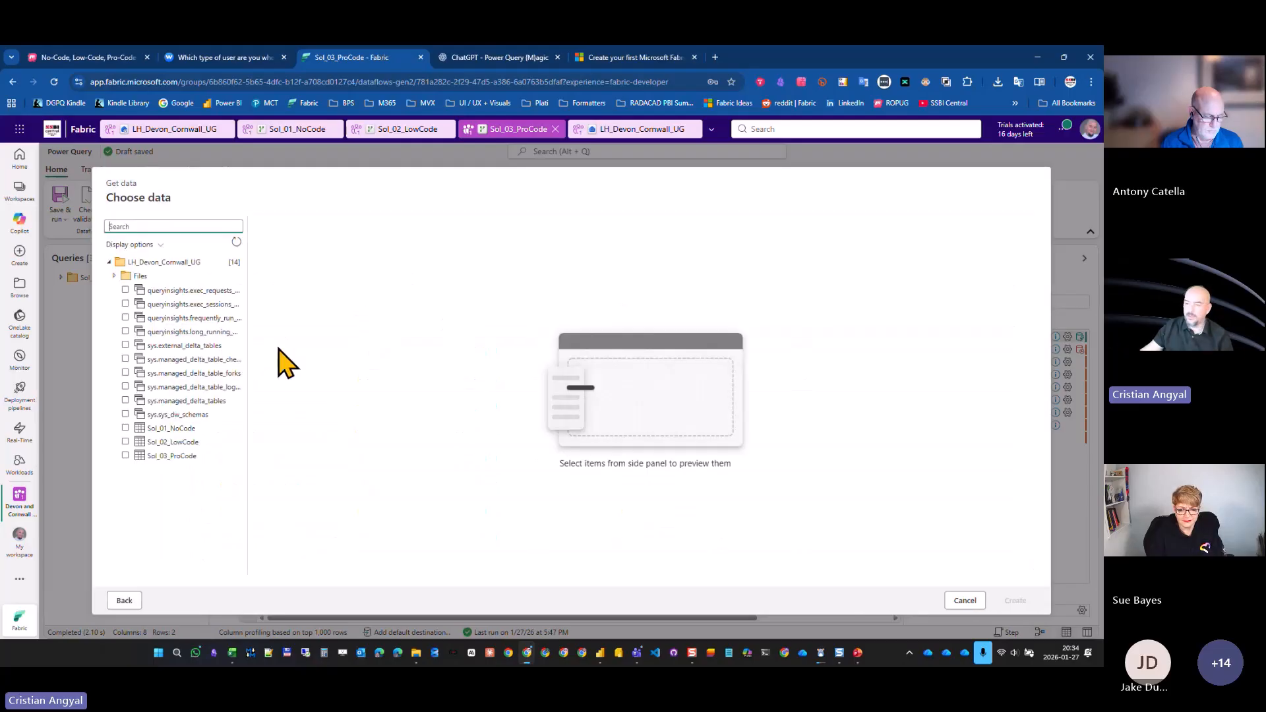
pyautogui.click(116, 276)
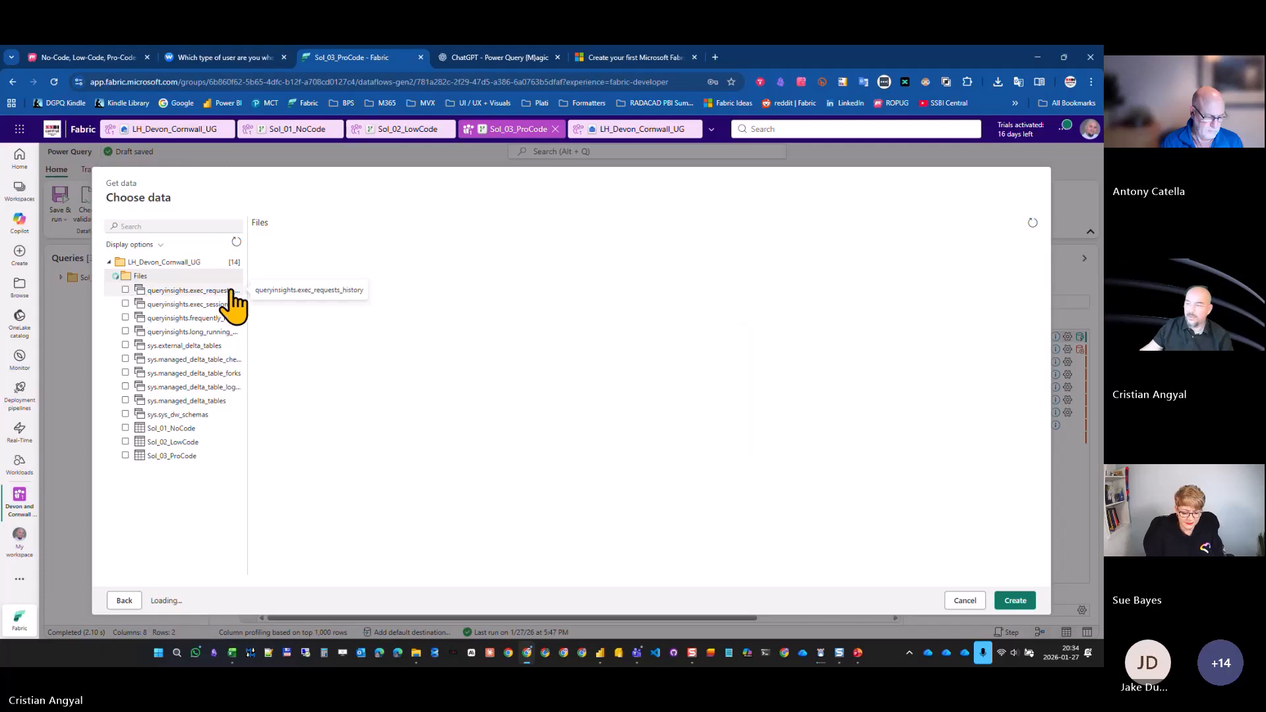
pyautogui.click(1016, 602)
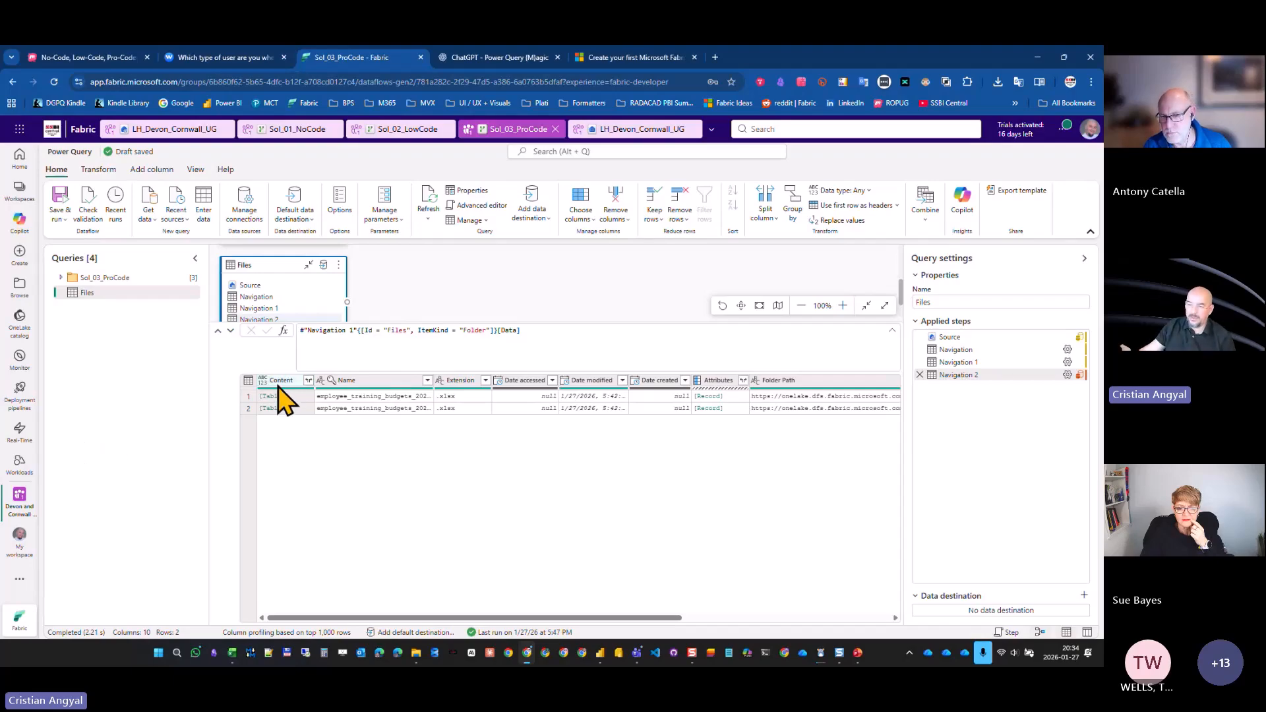
# Filter the new Files query to the rows whose Extension equals ".xlsx".
pyautogui.click(279, 381)
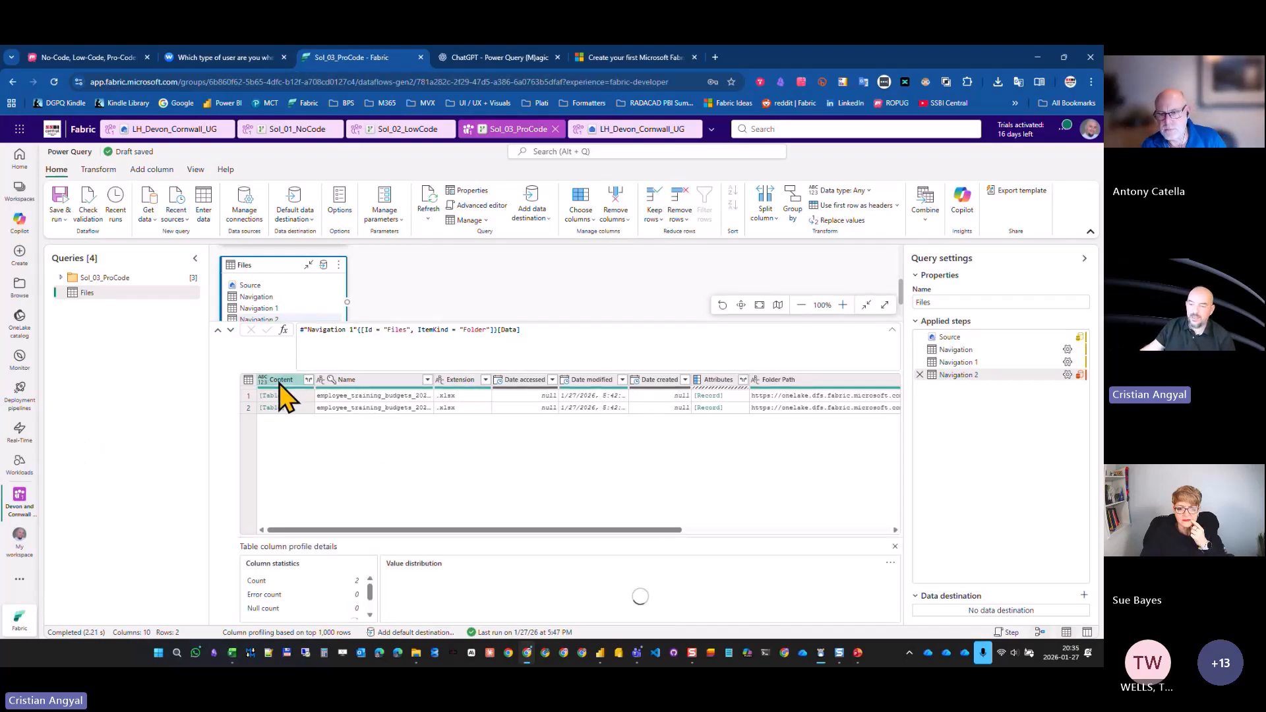
pyautogui.rightClick(445, 397)
pyautogui.moveTo(508, 424)
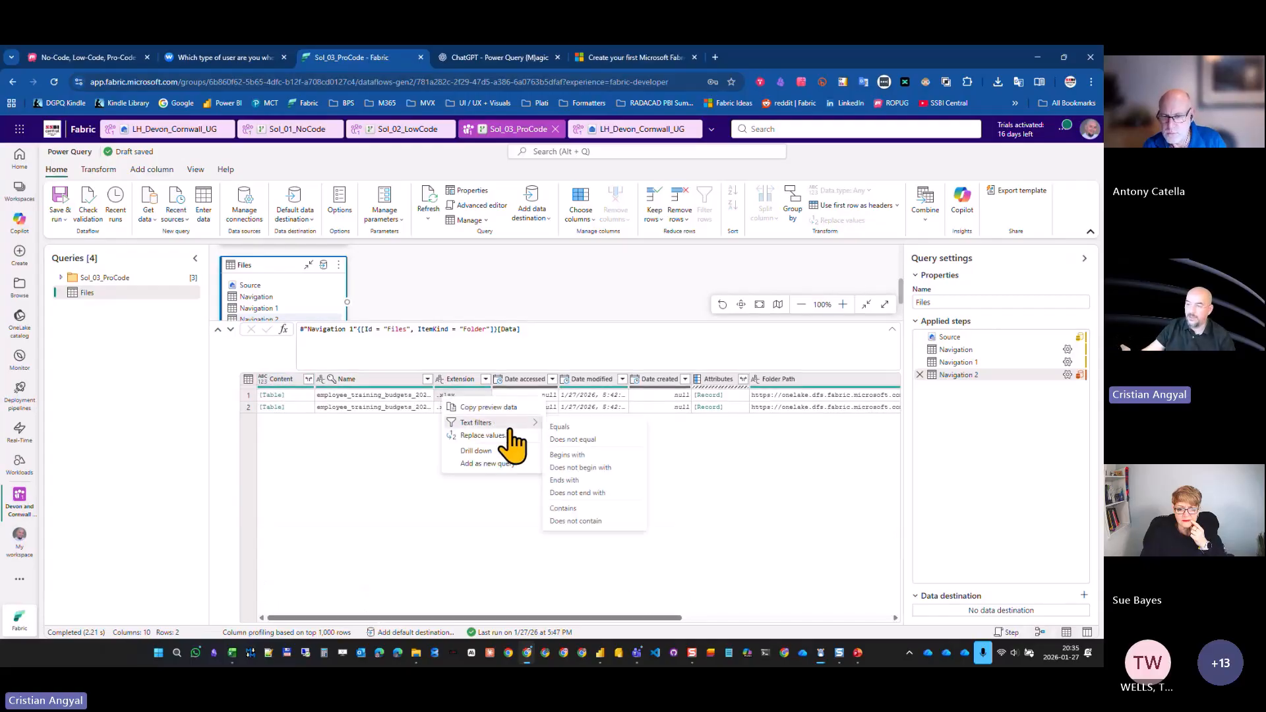
pyautogui.click(560, 428)
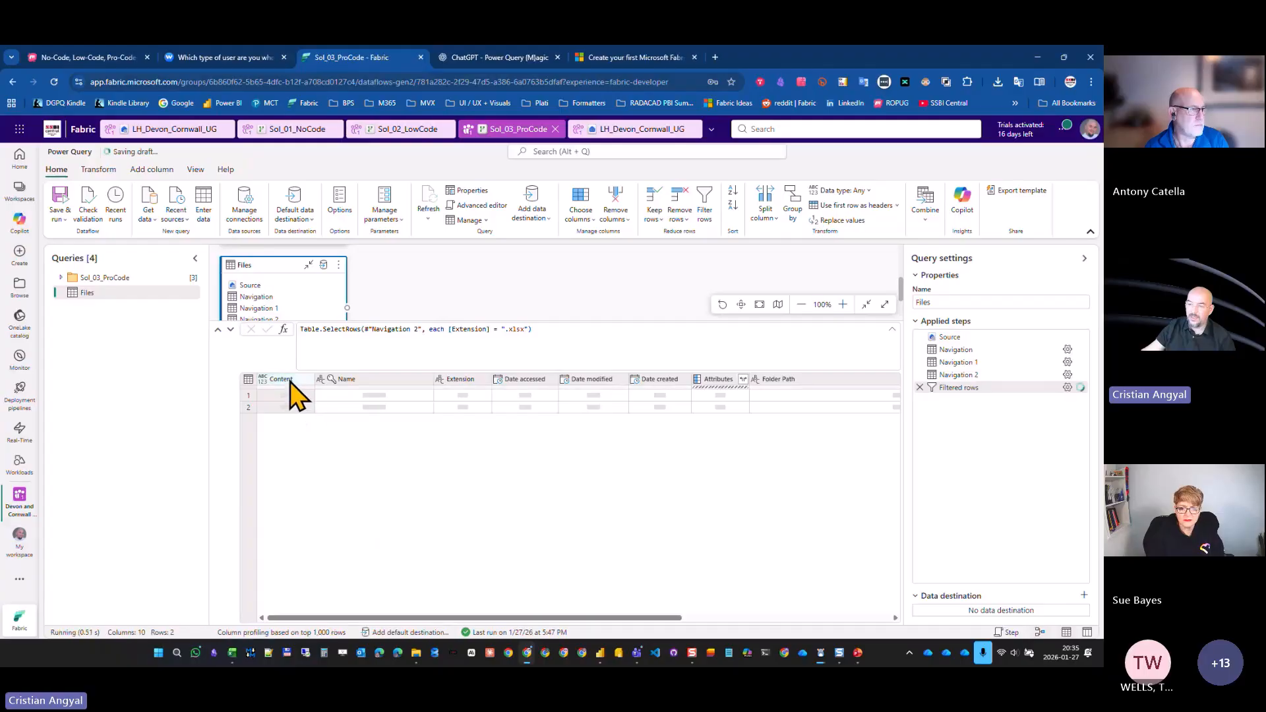
# Keep only the Content and Name columns in the Files query.
pyautogui.keyDown('ctrl'); pyautogui.click(359, 381); pyautogui.keyUp('ctrl')
pyautogui.rightClick(359, 380)
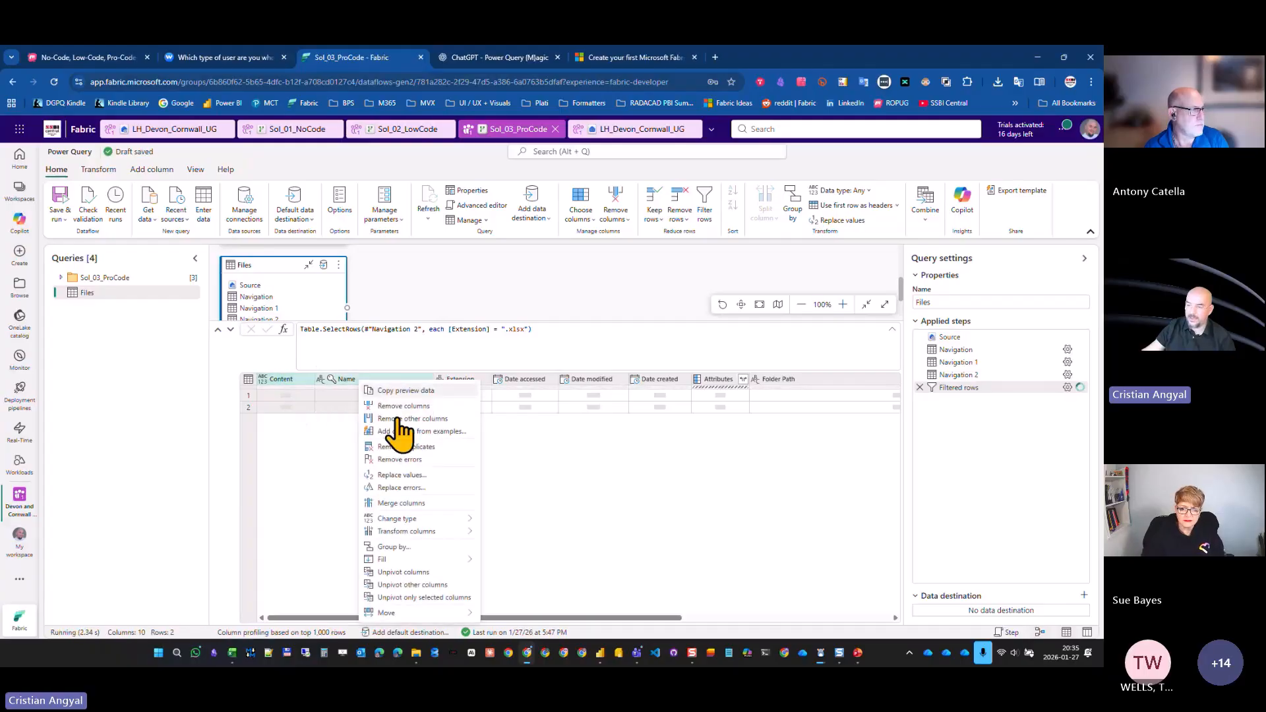
pyautogui.click(452, 436)
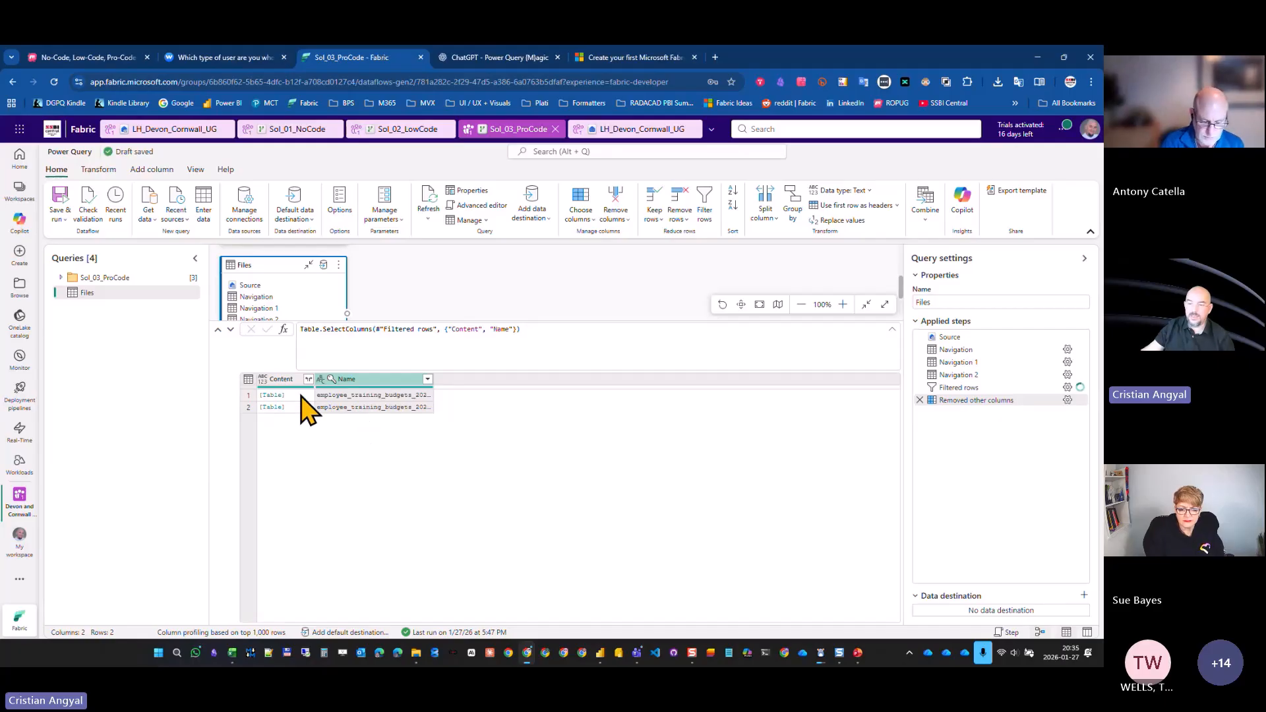
# Add a custom column to the Files query with the formula Excel.Workbook([Content],true).
pyautogui.click(301, 395)
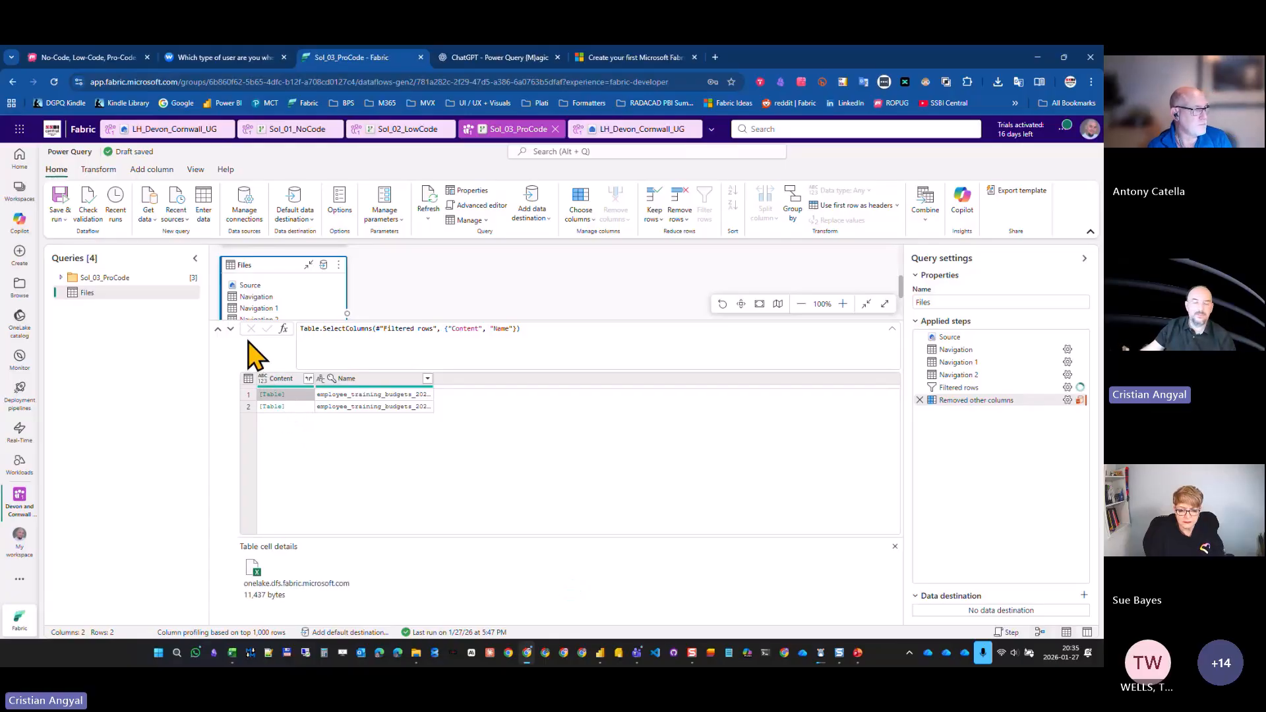
pyautogui.click(152, 171)
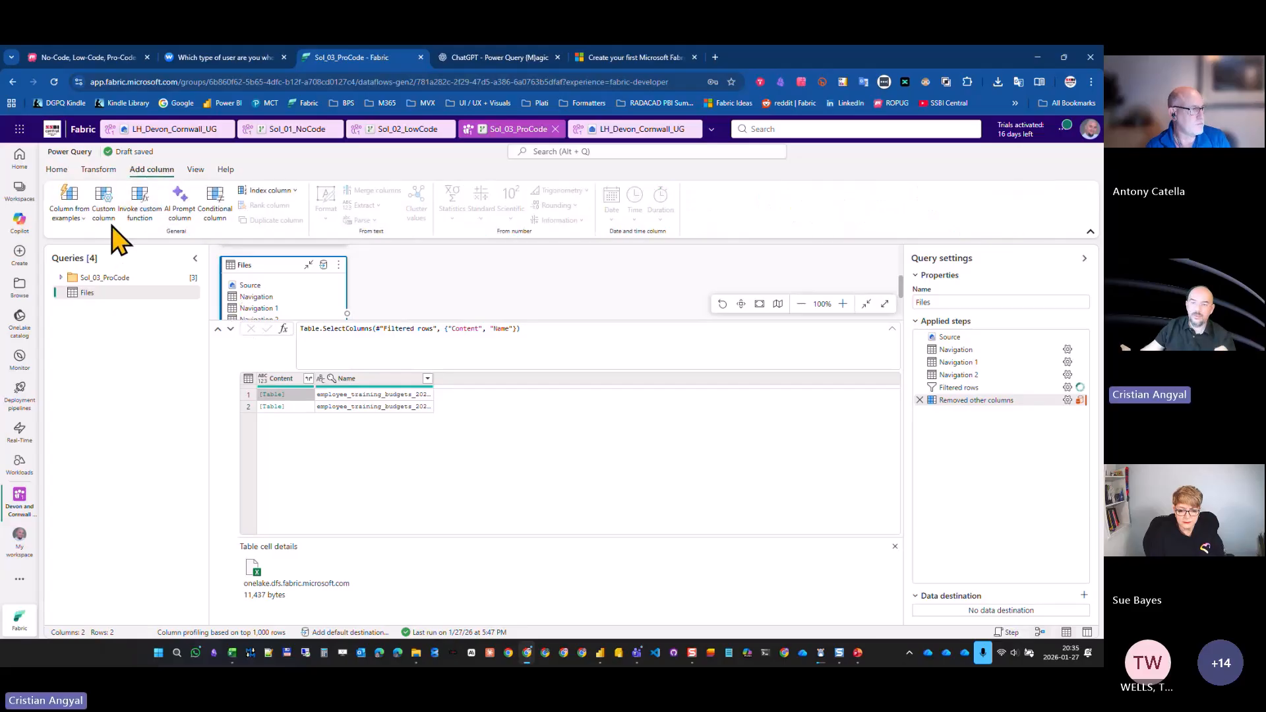
pyautogui.click(104, 204)
pyautogui.click(471, 374)
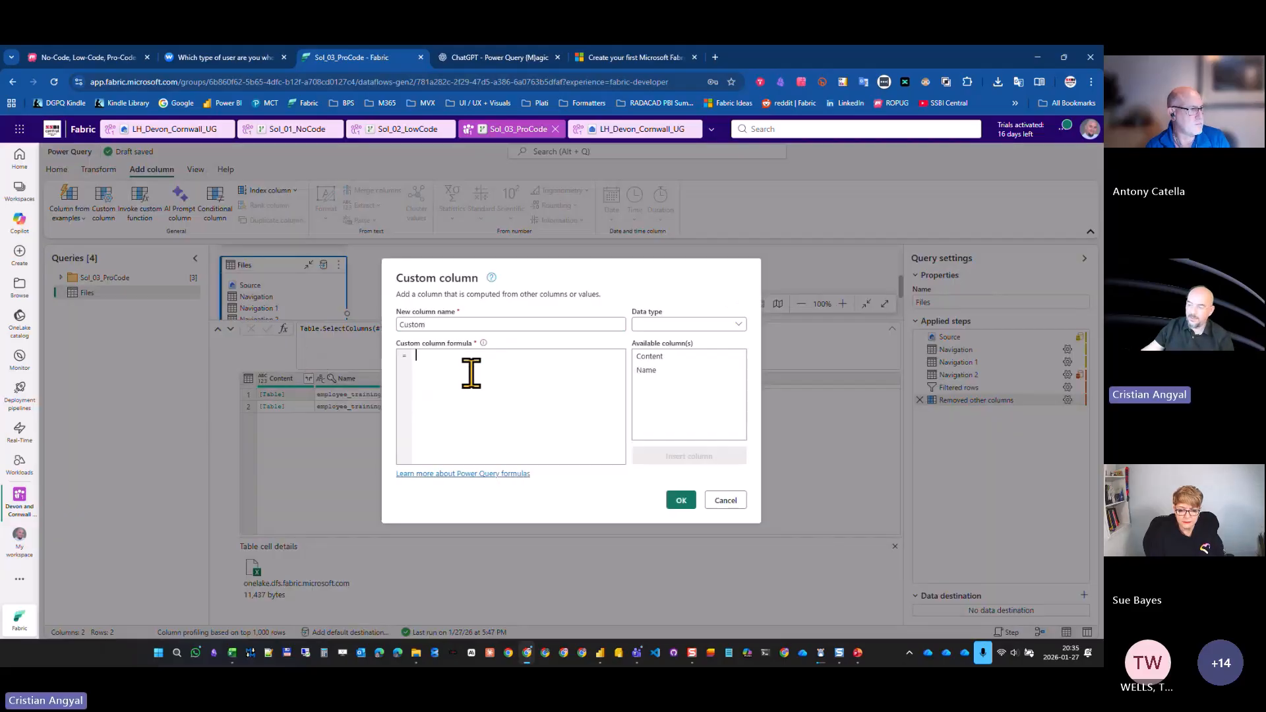
pyautogui.write('x')
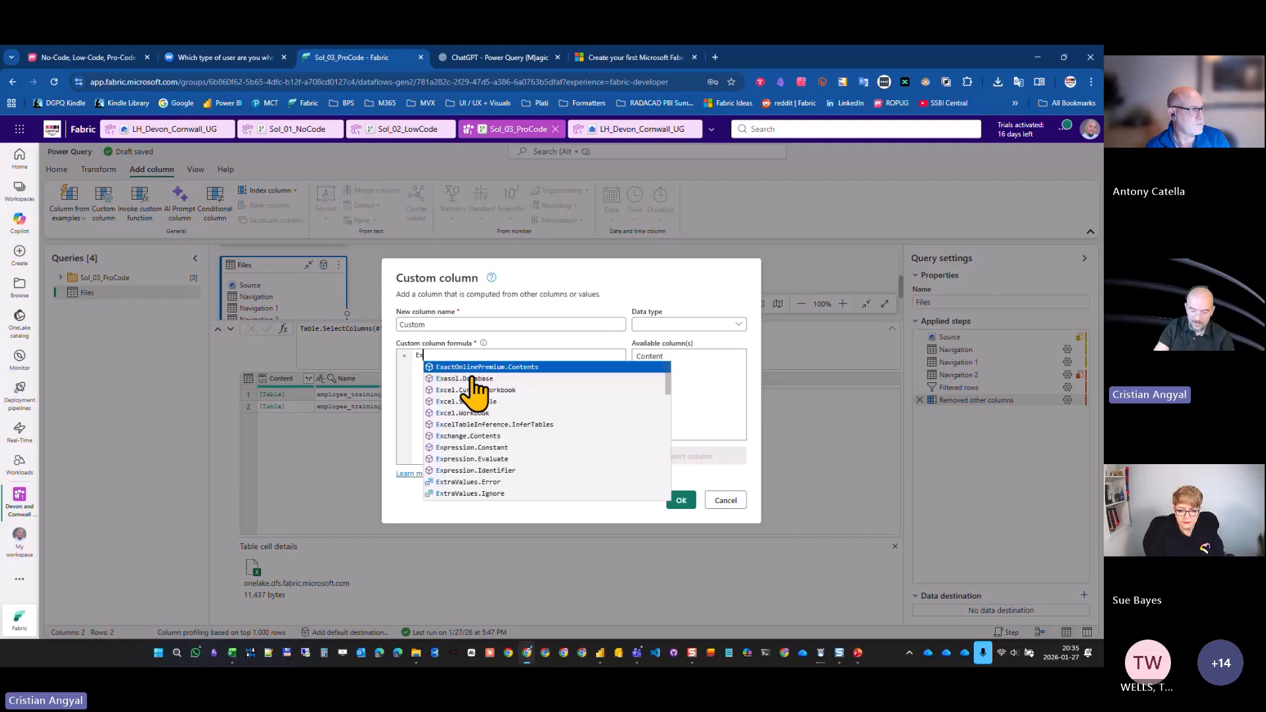
pyautogui.write('cel.')
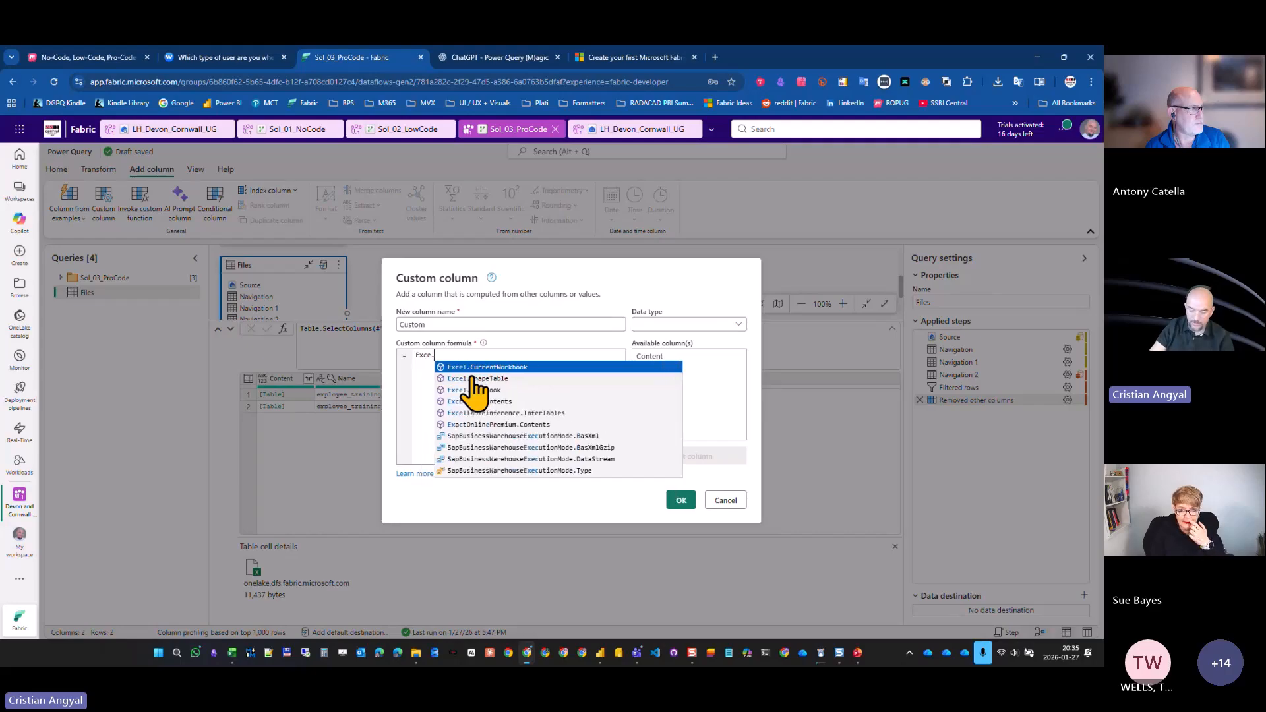
pyautogui.write('W')
pyautogui.click(473, 380)
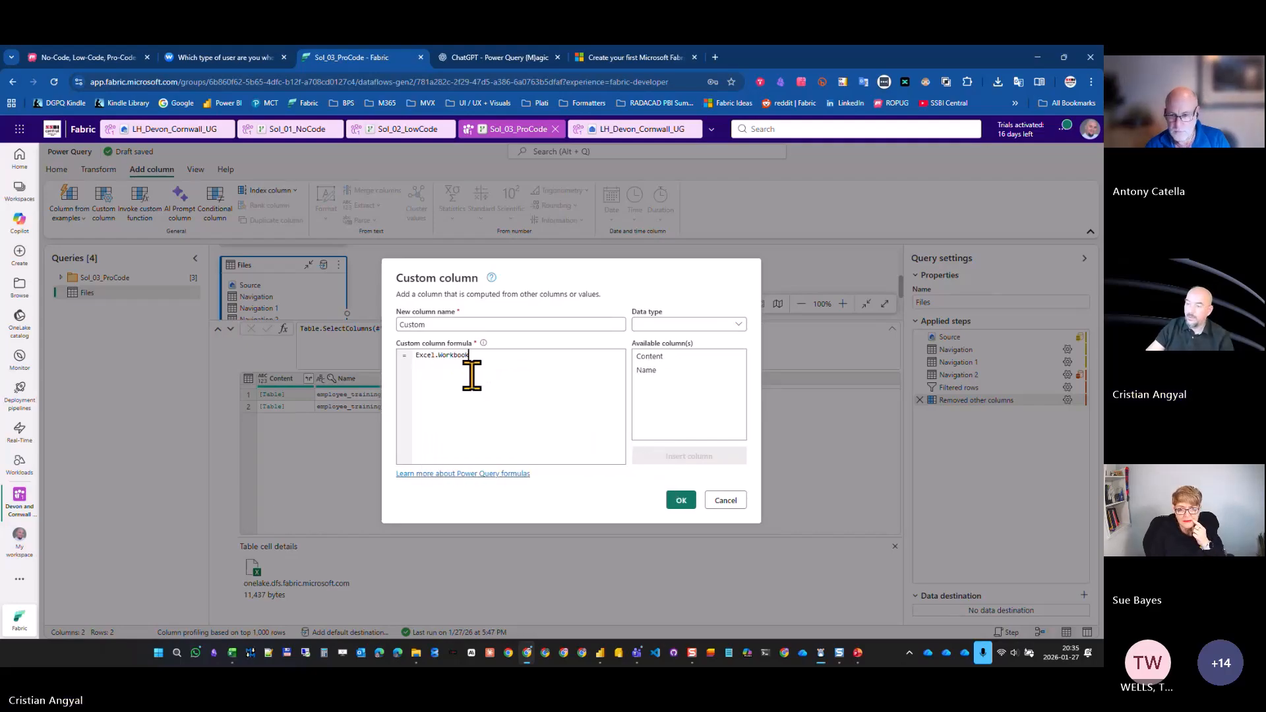
pyautogui.write('(')
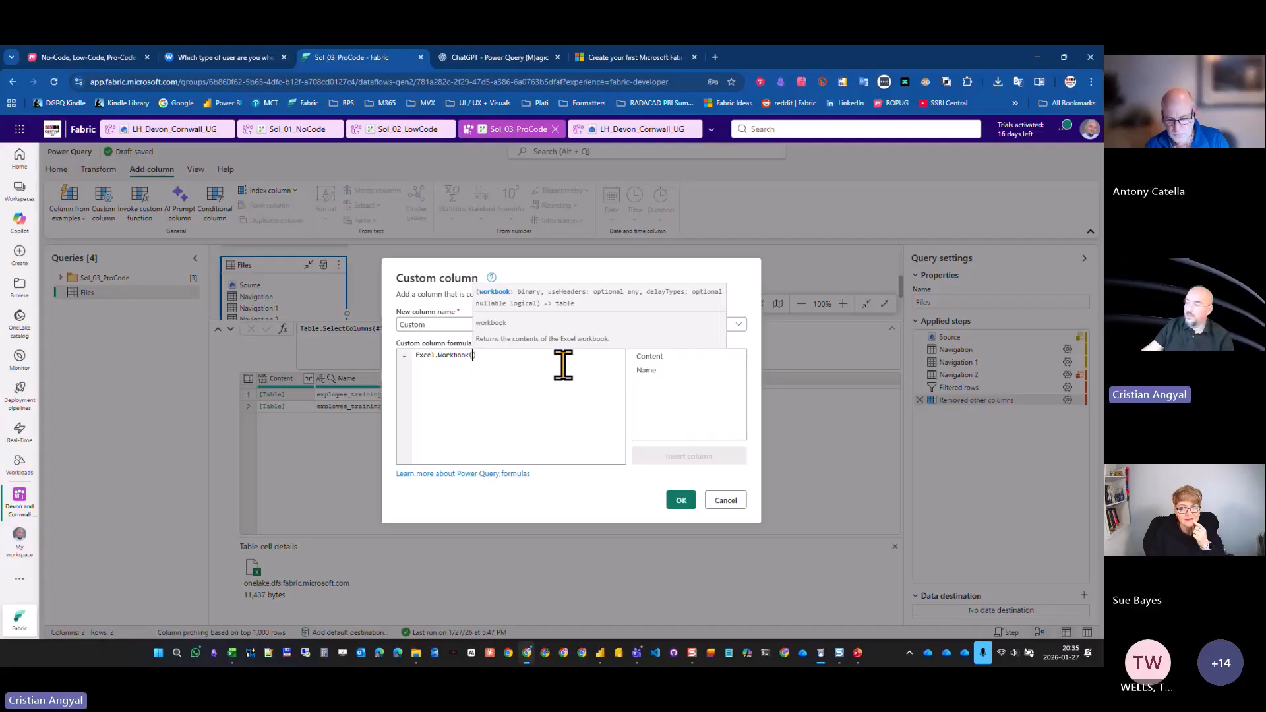
pyautogui.doubleClick(670, 357)
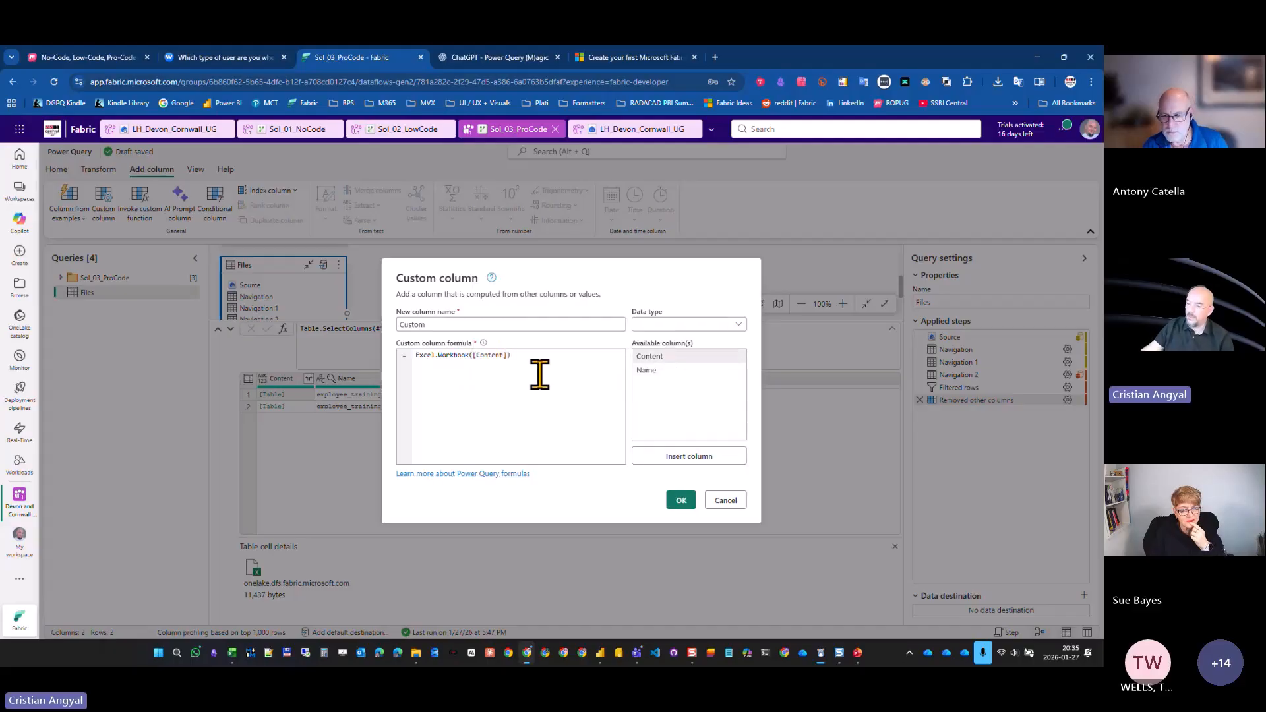
pyautogui.write(',')
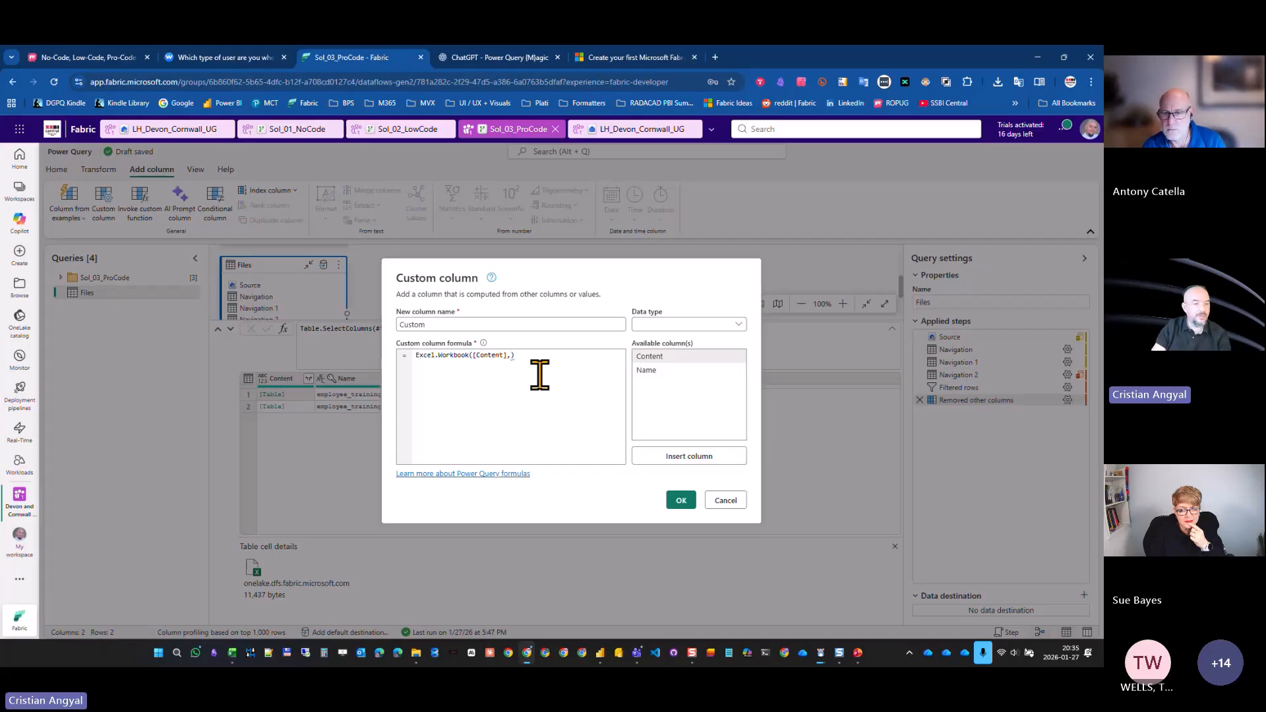
pyautogui.write('true')
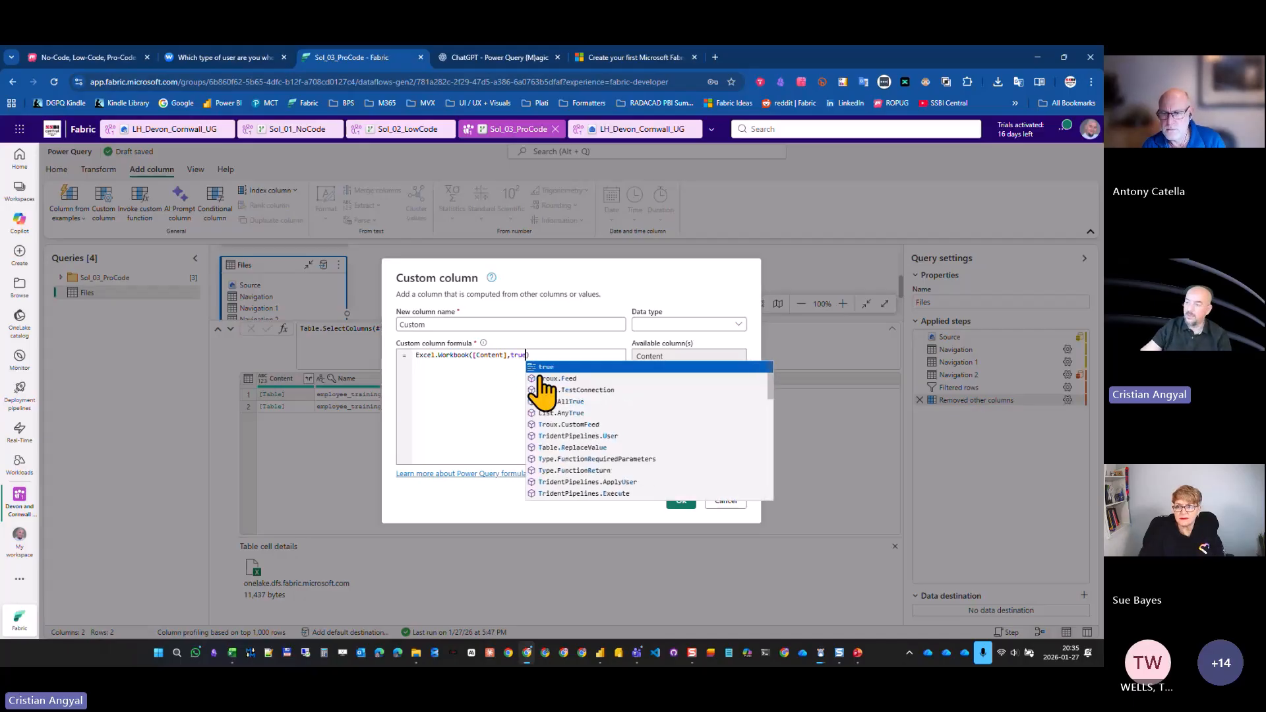
pyautogui.click(493, 377)
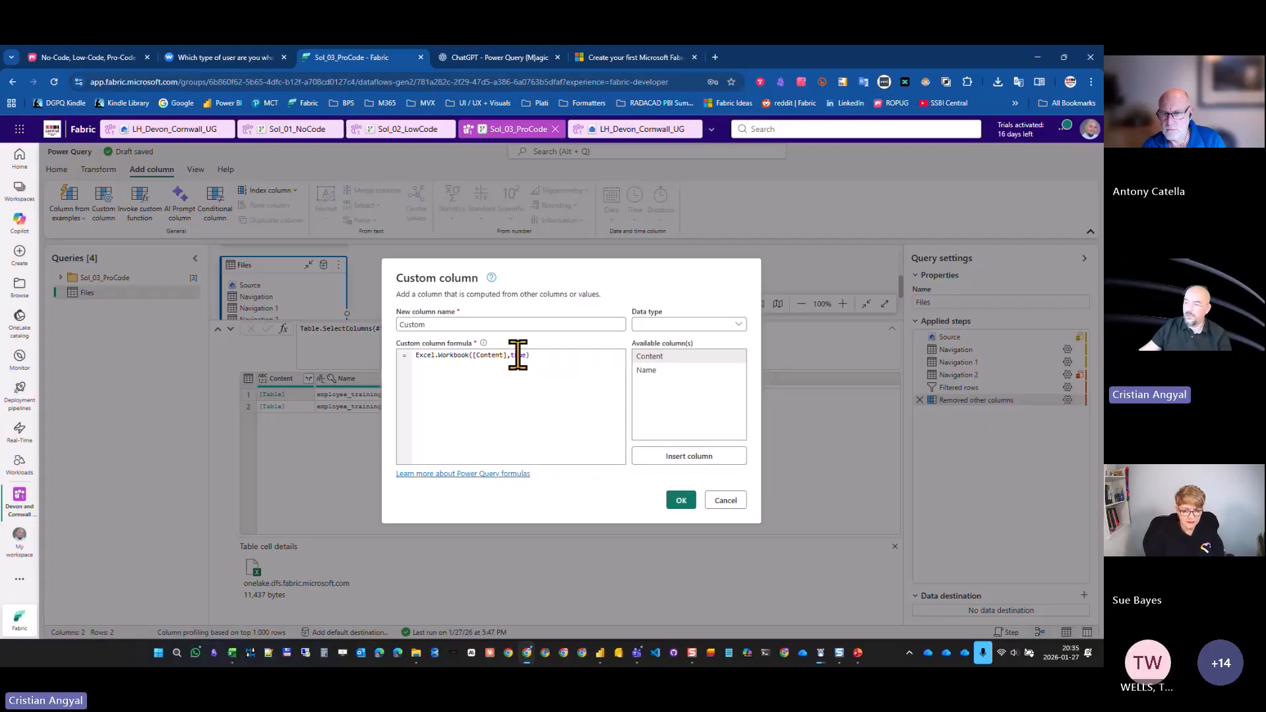
pyautogui.click(676, 502)
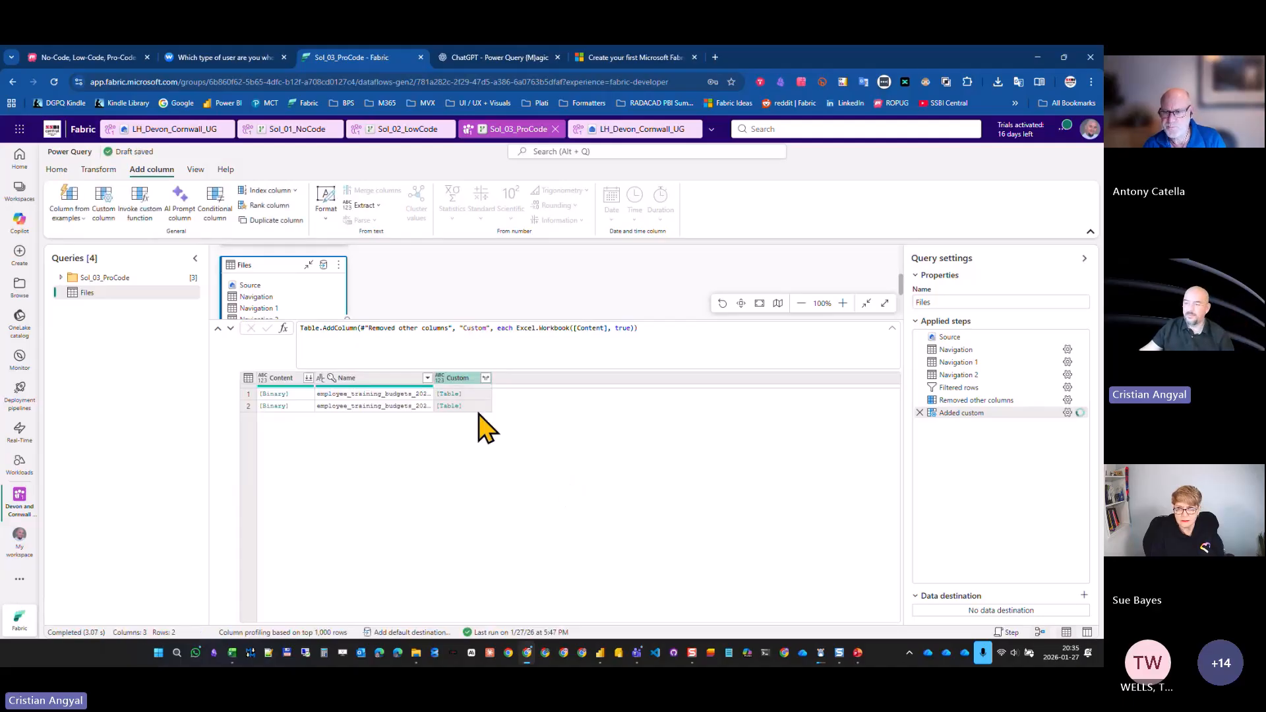
# Preview the nested tables in the Custom column and add the second row's table as a new query.
pyautogui.click(473, 394)
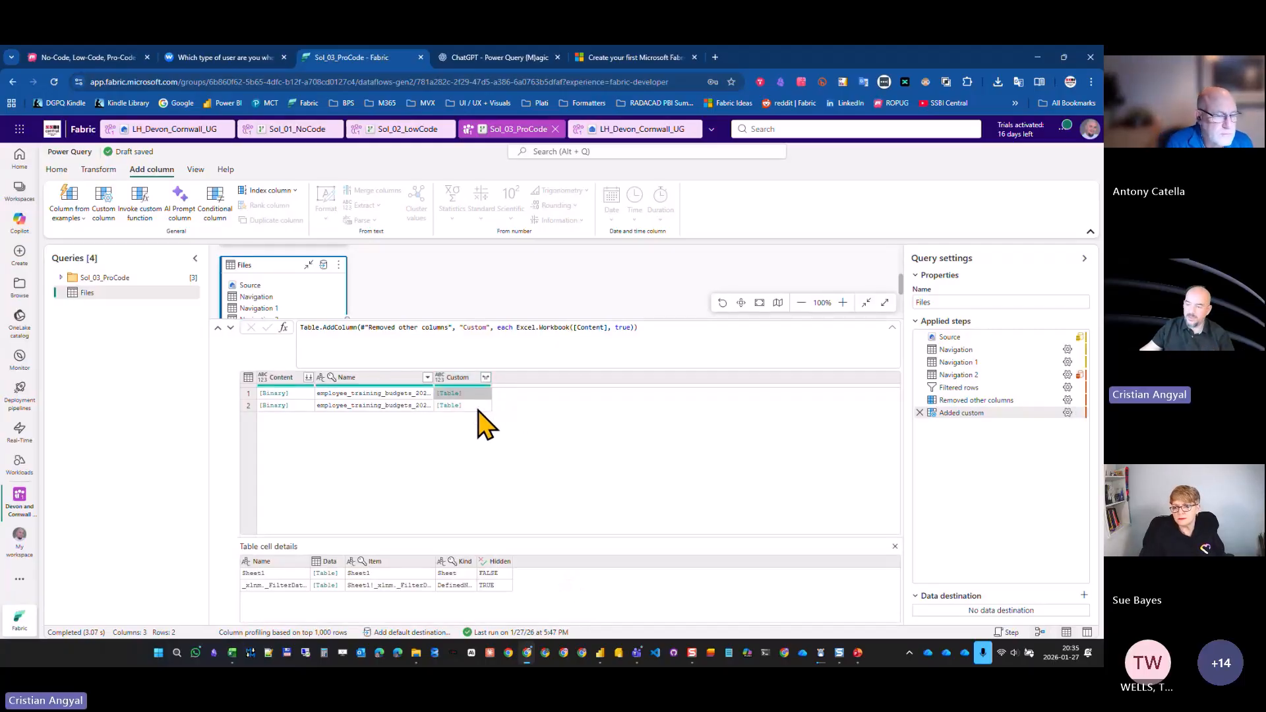
pyautogui.moveTo(481, 538); pyautogui.dragTo(481, 461)
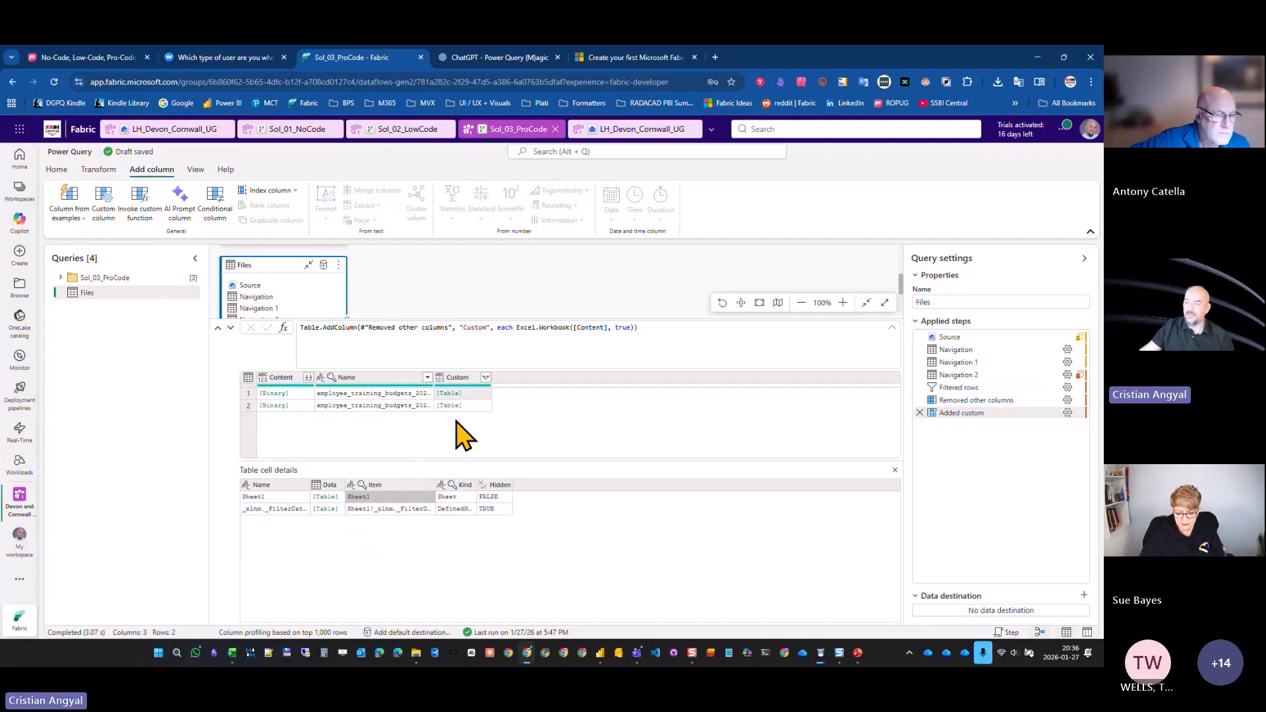
pyautogui.click(475, 407)
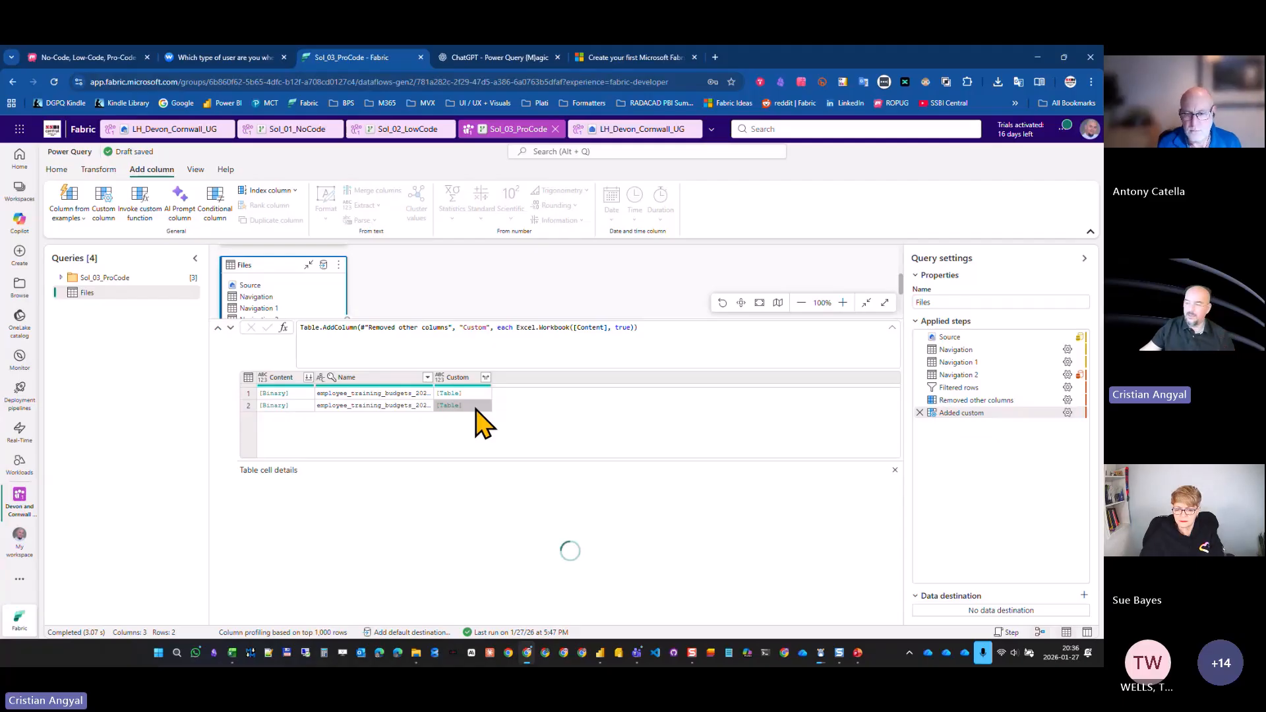
pyautogui.rightClick(476, 408)
pyautogui.click(525, 444)
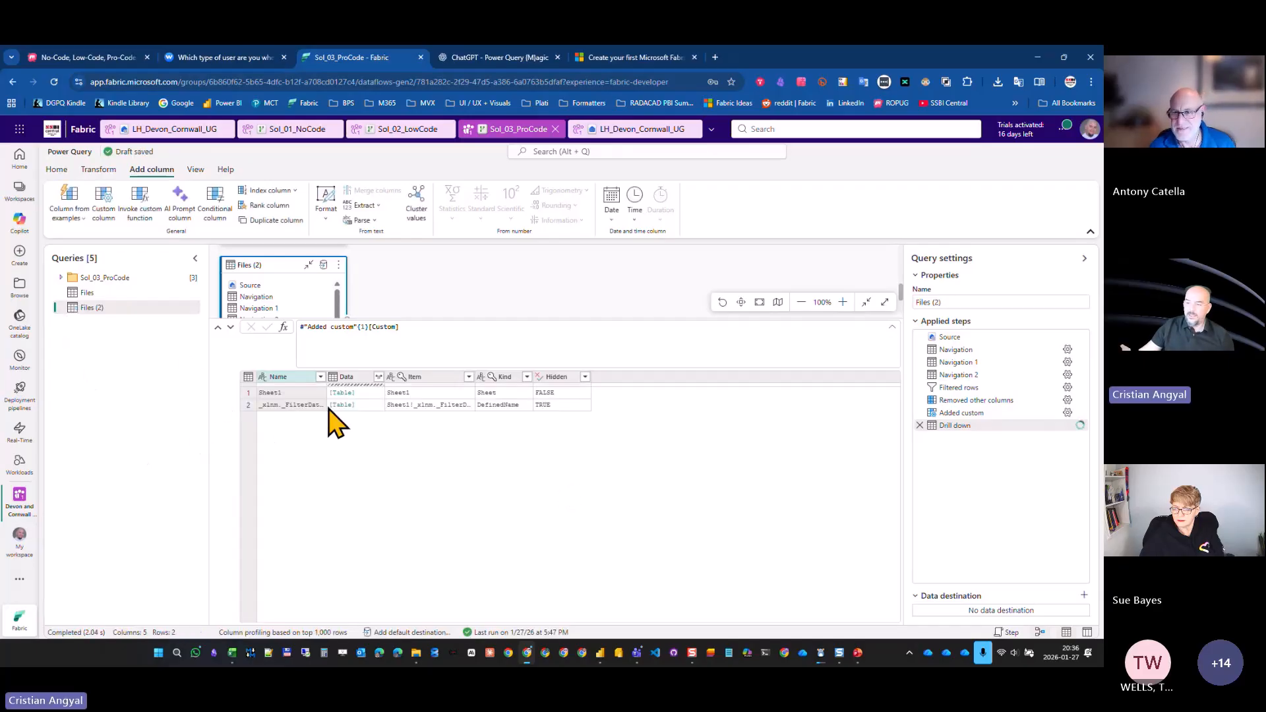
# Try filtering the Files (2) query to rows whose Item equals "Sheet1", and remove that filter step.
pyautogui.rightClick(417, 394)
pyautogui.moveTo(480, 437)
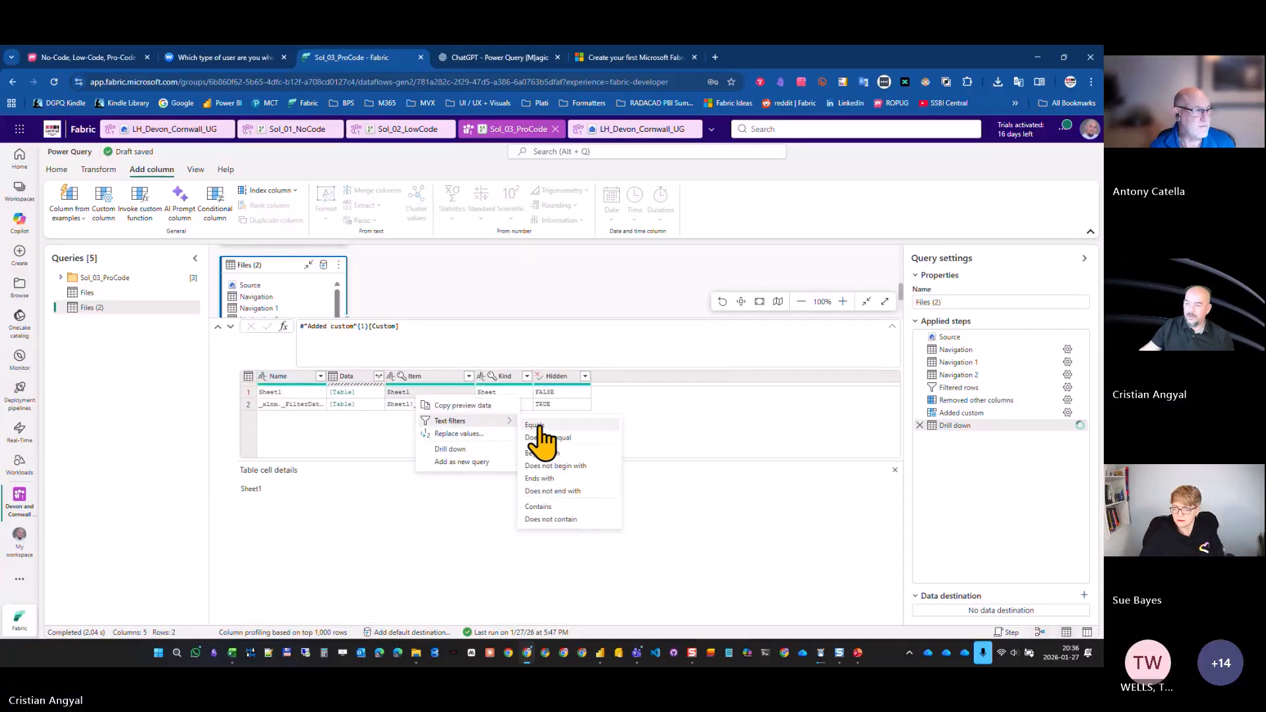
pyautogui.click(537, 436)
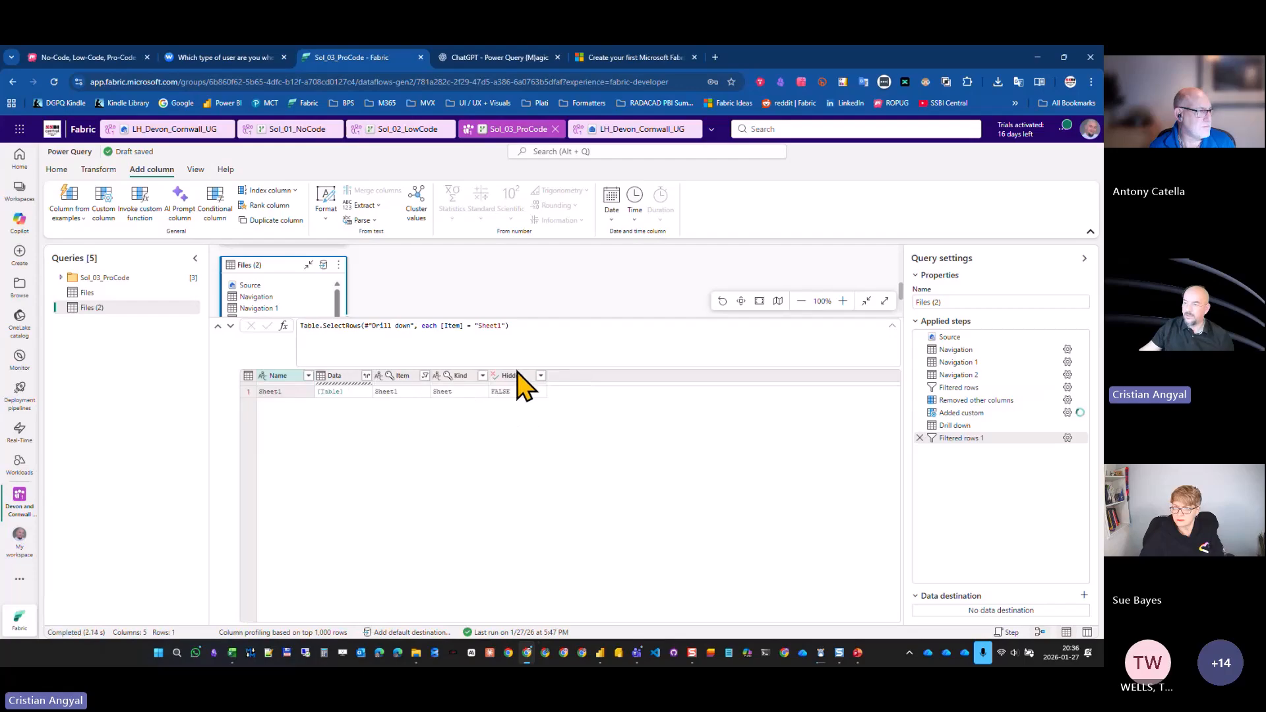
pyautogui.click(919, 438)
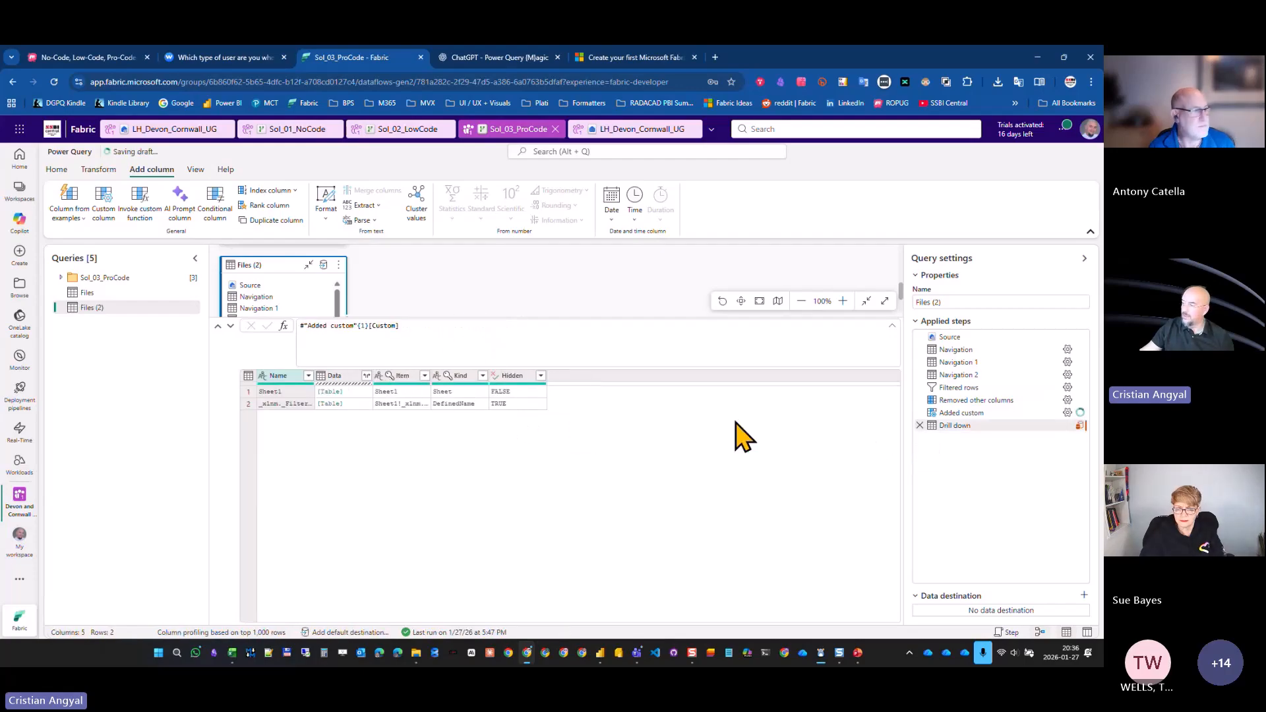
# Filter the Files (2) query to the rows whose Kind equals "Sheet".
pyautogui.click(460, 392)
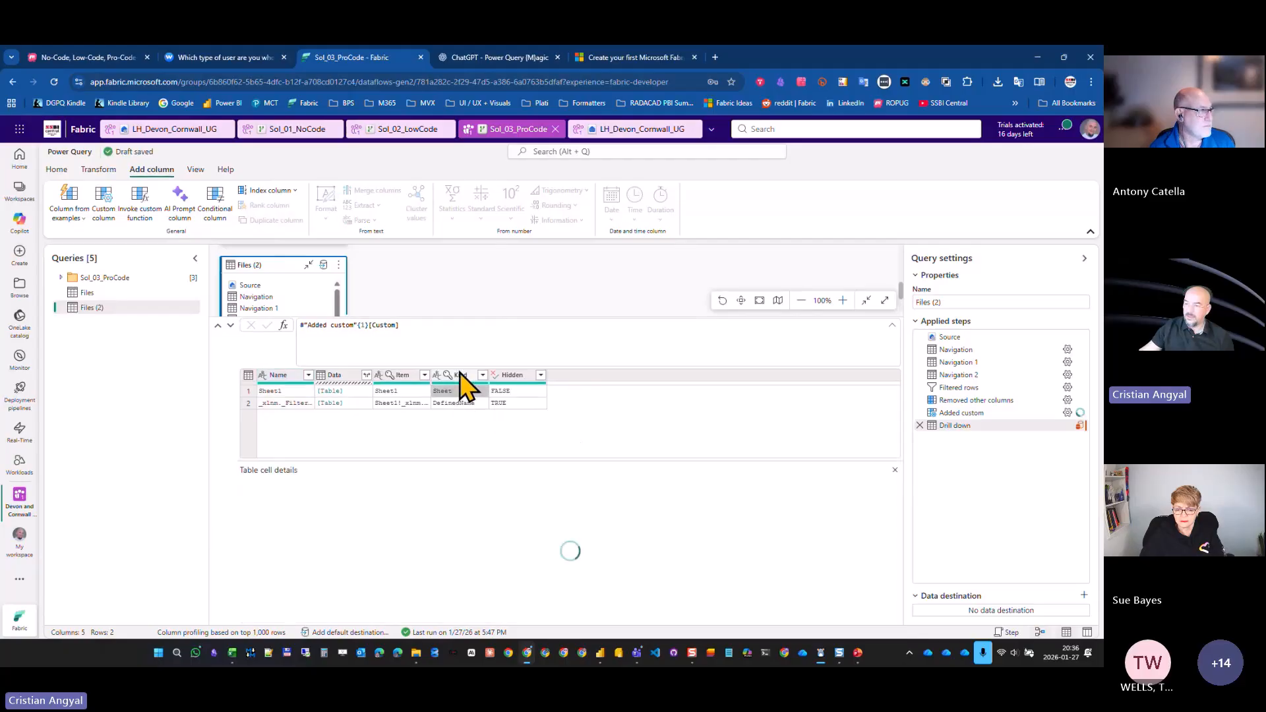
pyautogui.rightClick(460, 396)
pyautogui.moveTo(494, 423)
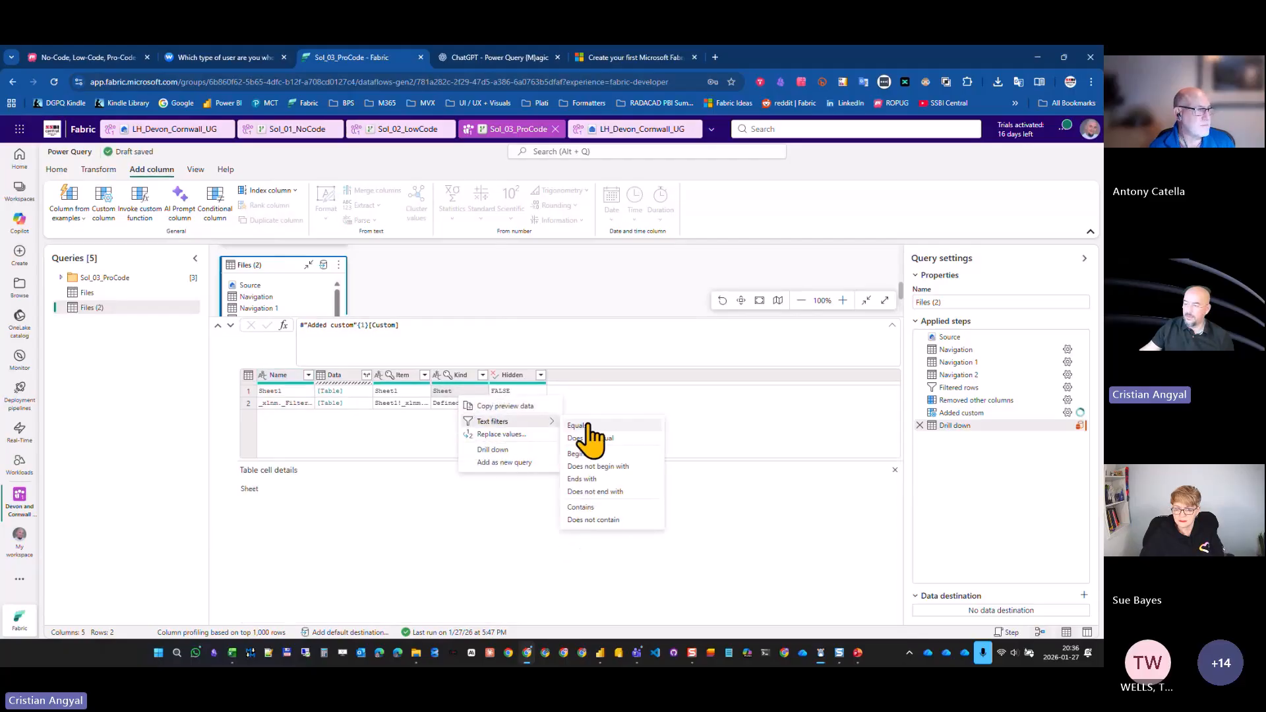
pyautogui.click(583, 425)
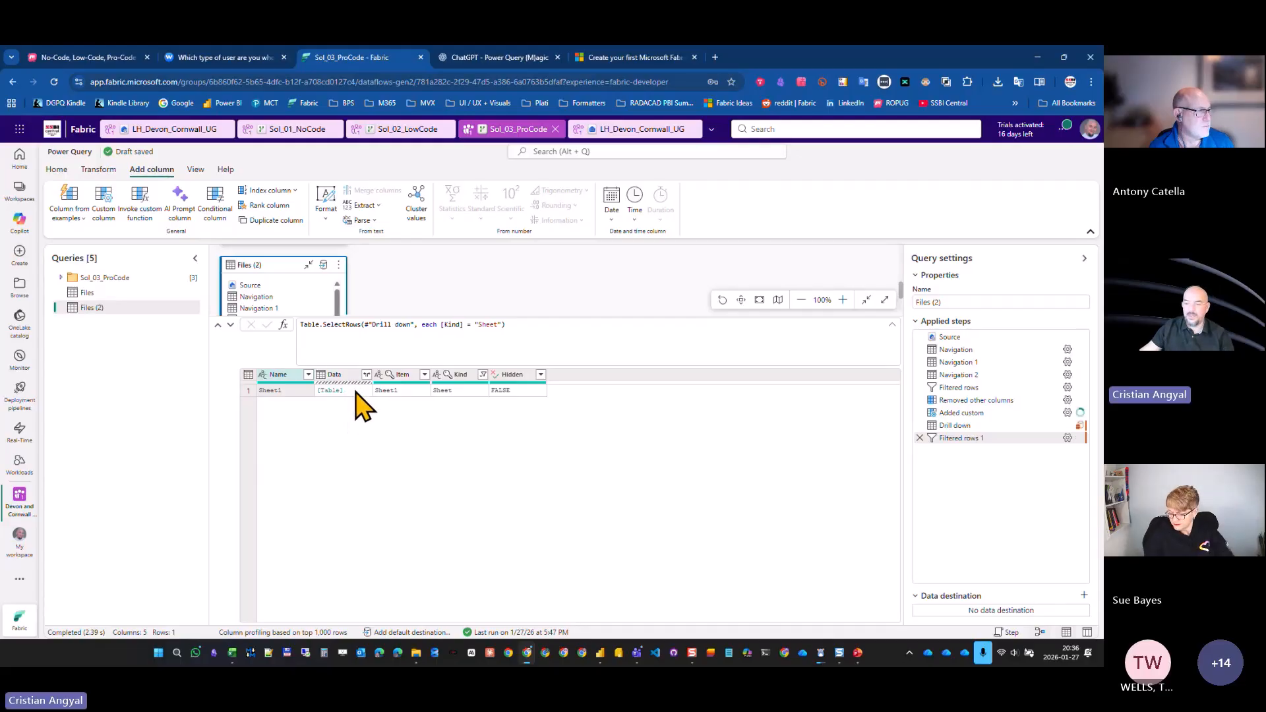
# Append [Data] to the Kind filter's formula in Files (2) and copy the whole formula.
pyautogui.click(537, 328)
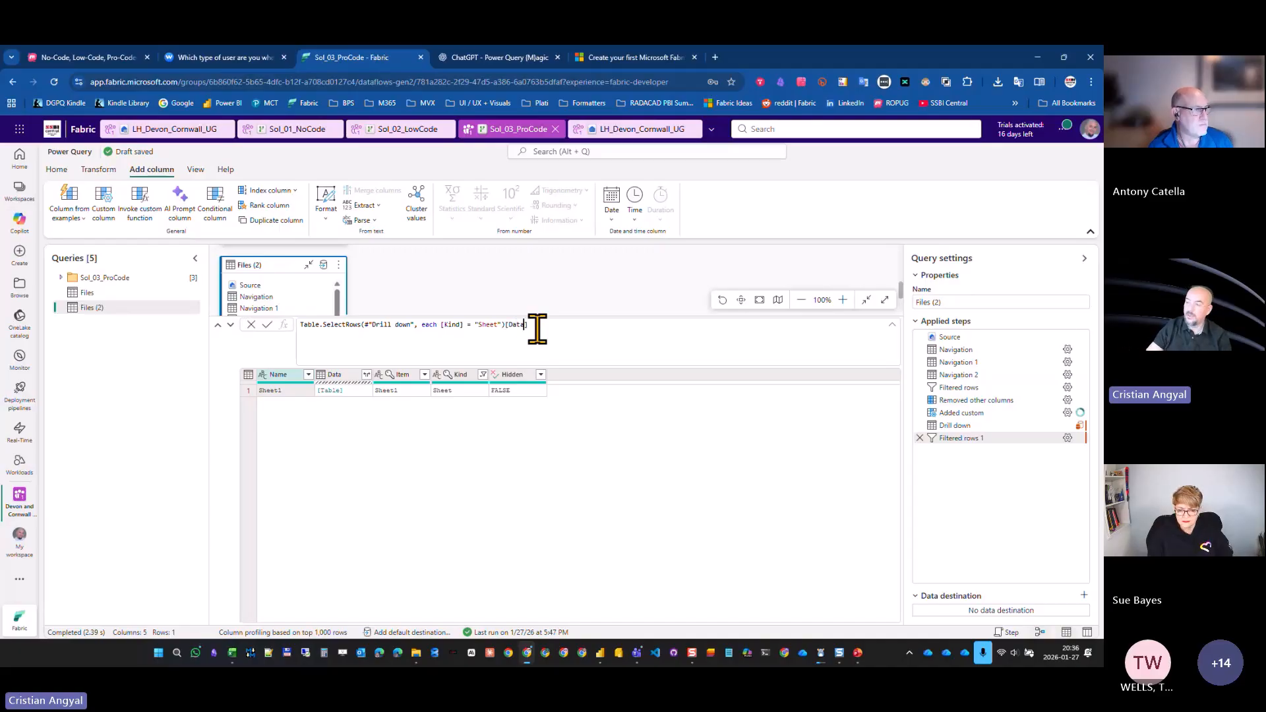
pyautogui.press('Return')
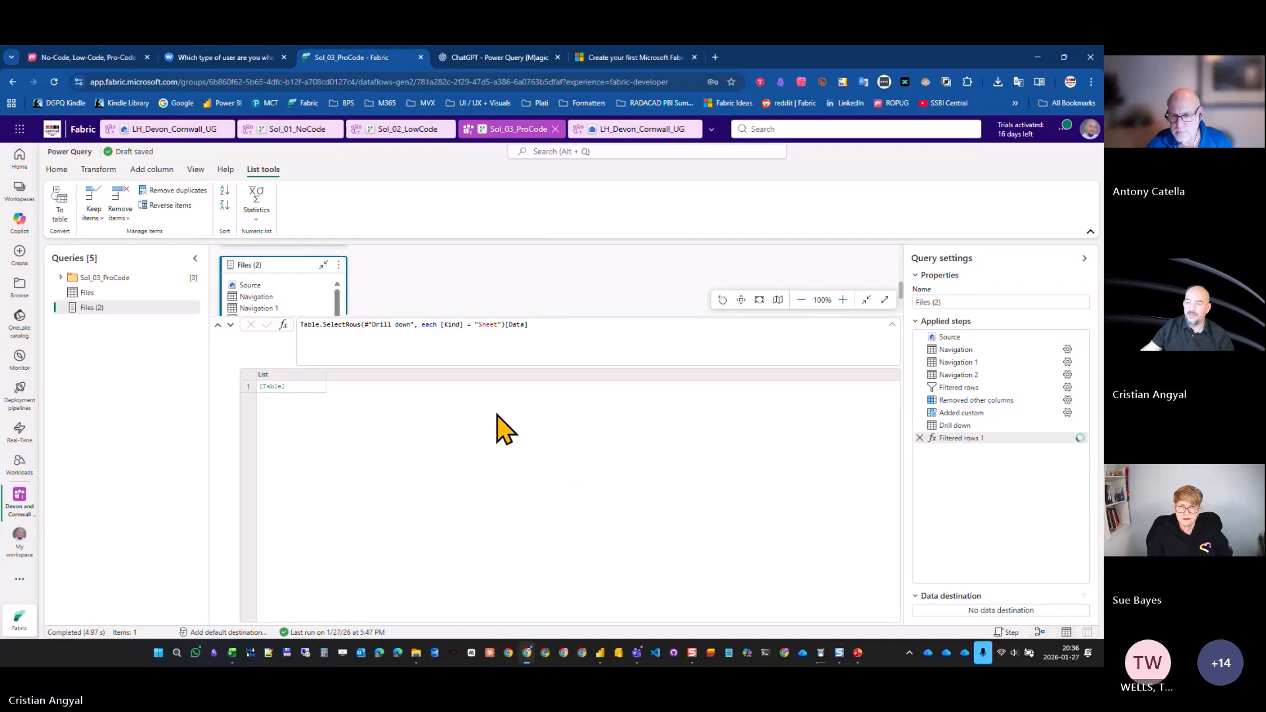
pyautogui.moveTo(530, 326); pyautogui.dragTo(301, 344)
pyautogui.hotkey('ctrl', 'a')
pyautogui.hotkey('ctrl', 'c')
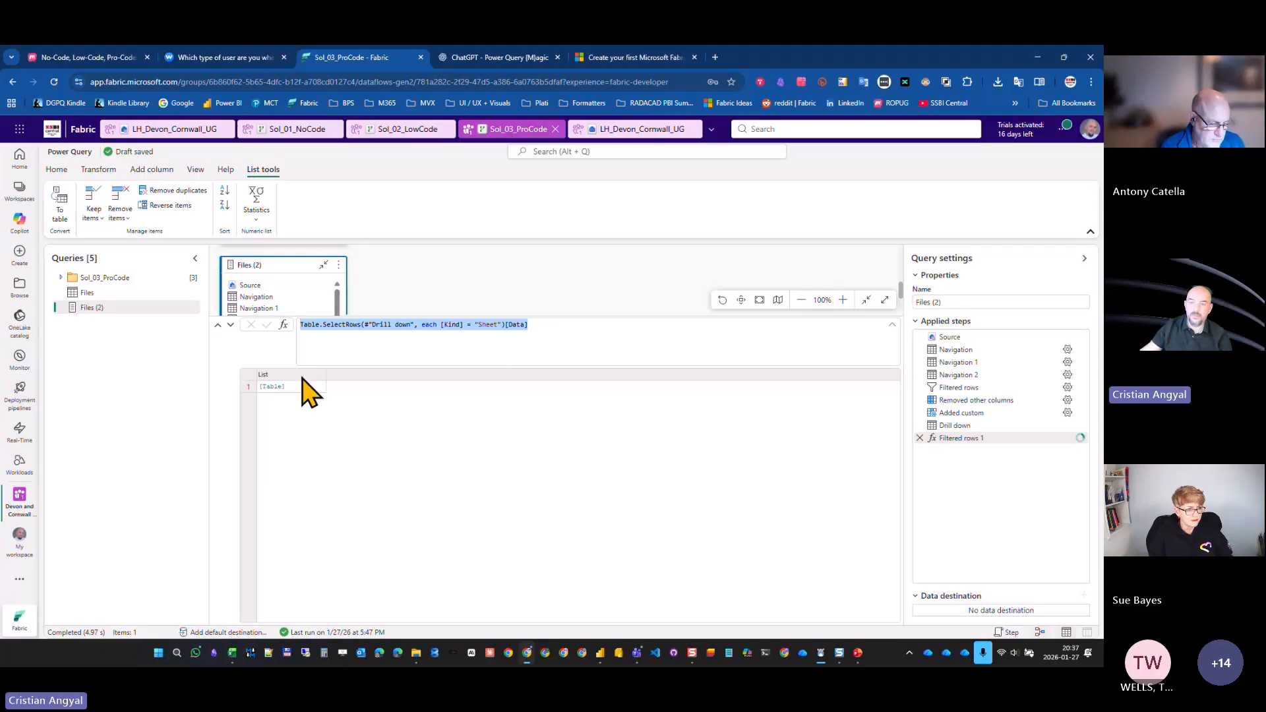
# Add a custom column Custom_2 to Files with Table.SelectRows([Custom], each [Kind] = "Sheet")[Data], reusing the copied formula, and preview its first list.
pyautogui.click(90, 293)
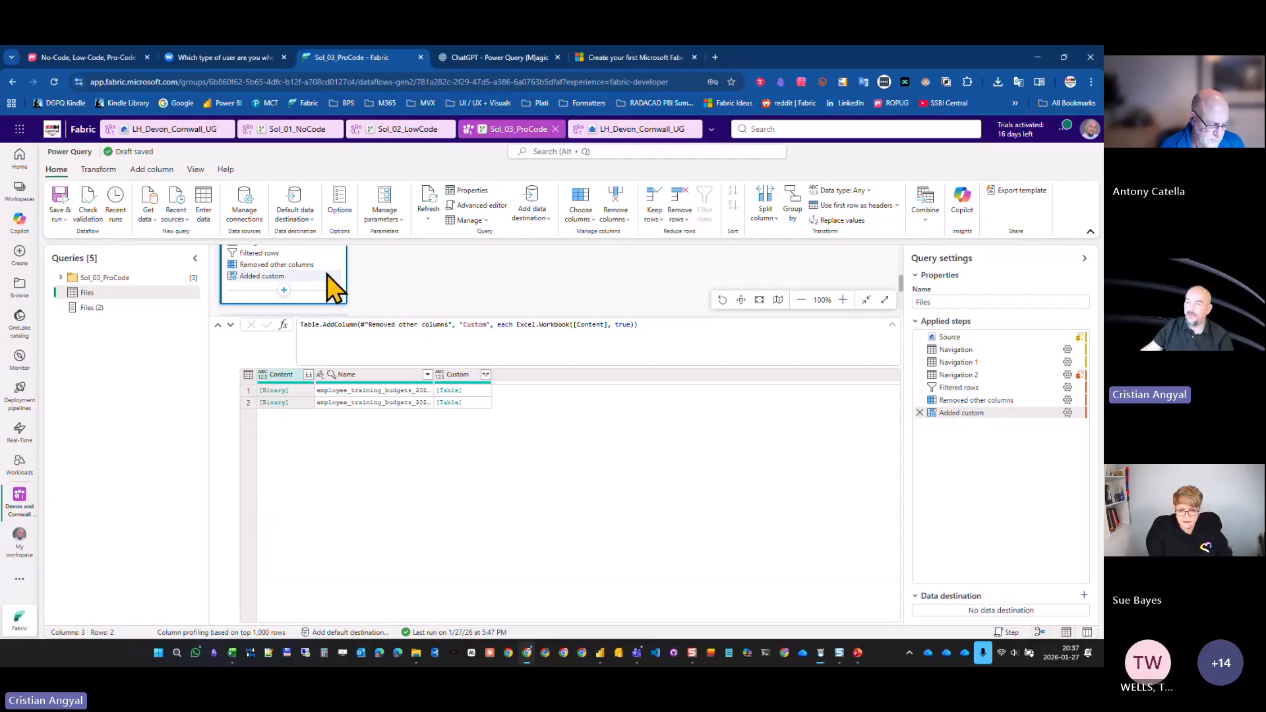
pyautogui.click(155, 170)
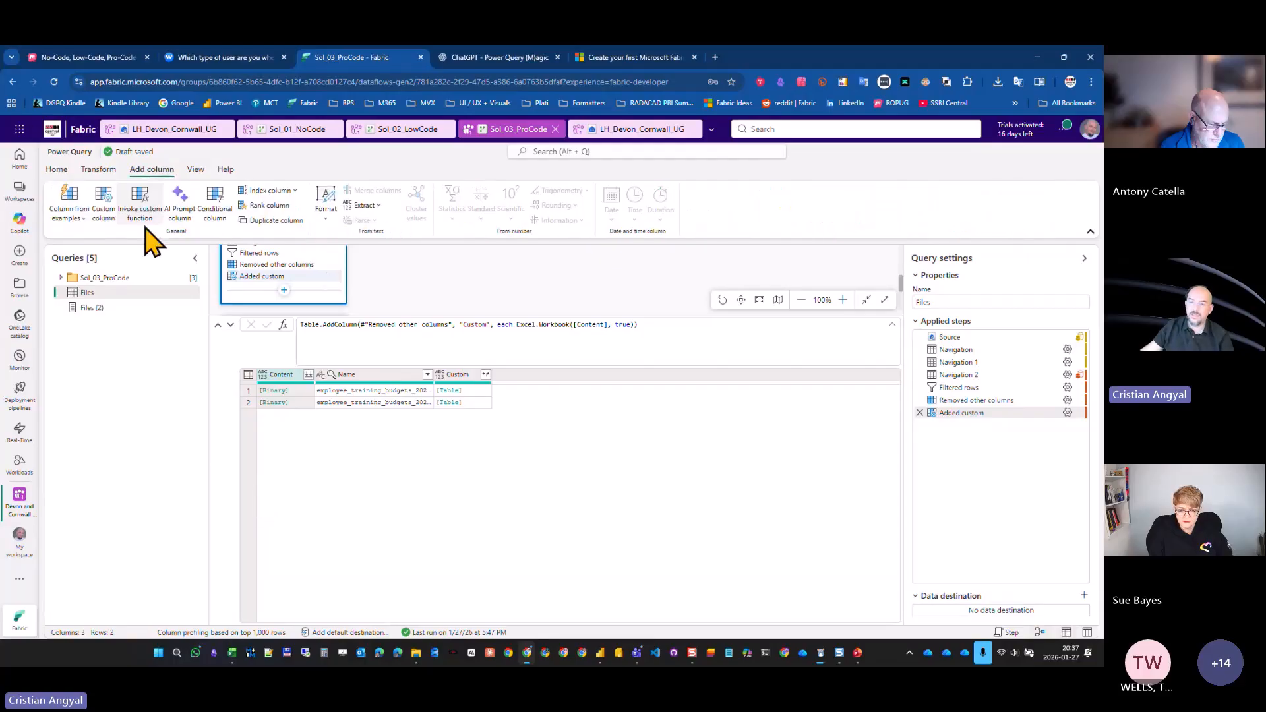
pyautogui.click(104, 208)
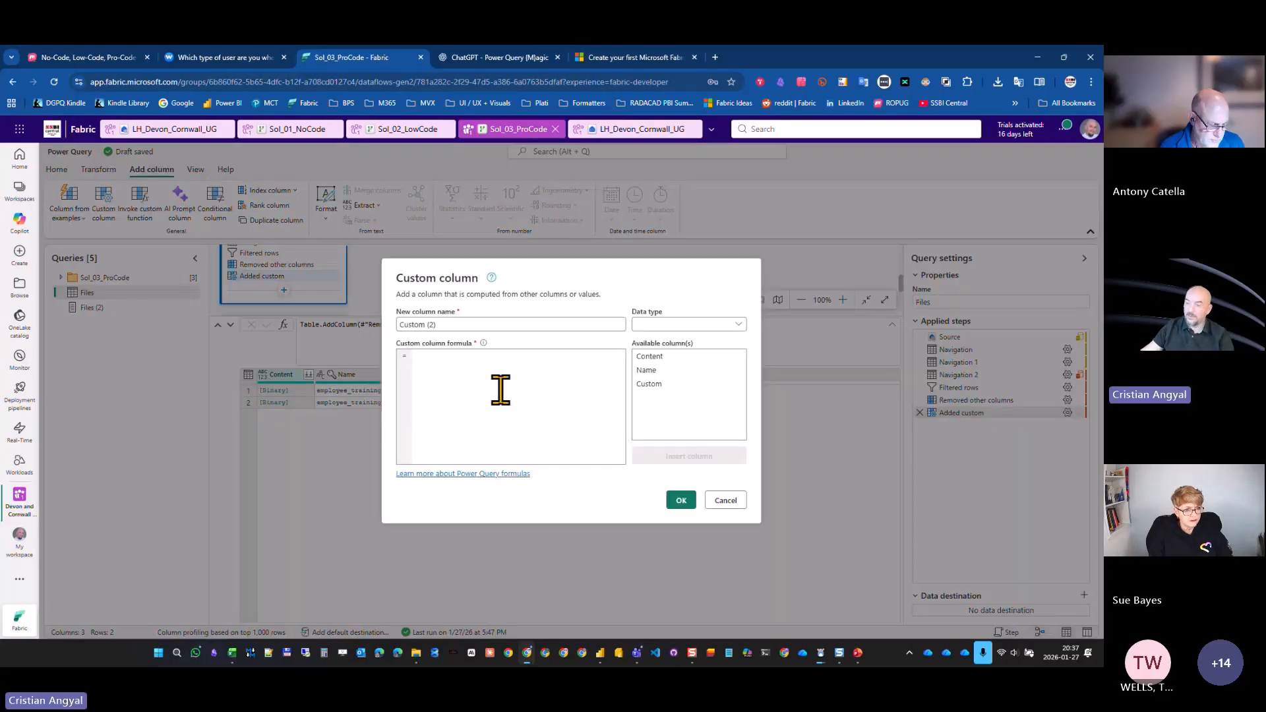
pyautogui.hotkey('ctrl', 'v')
pyautogui.moveTo(455, 324); pyautogui.dragTo(329, 330)
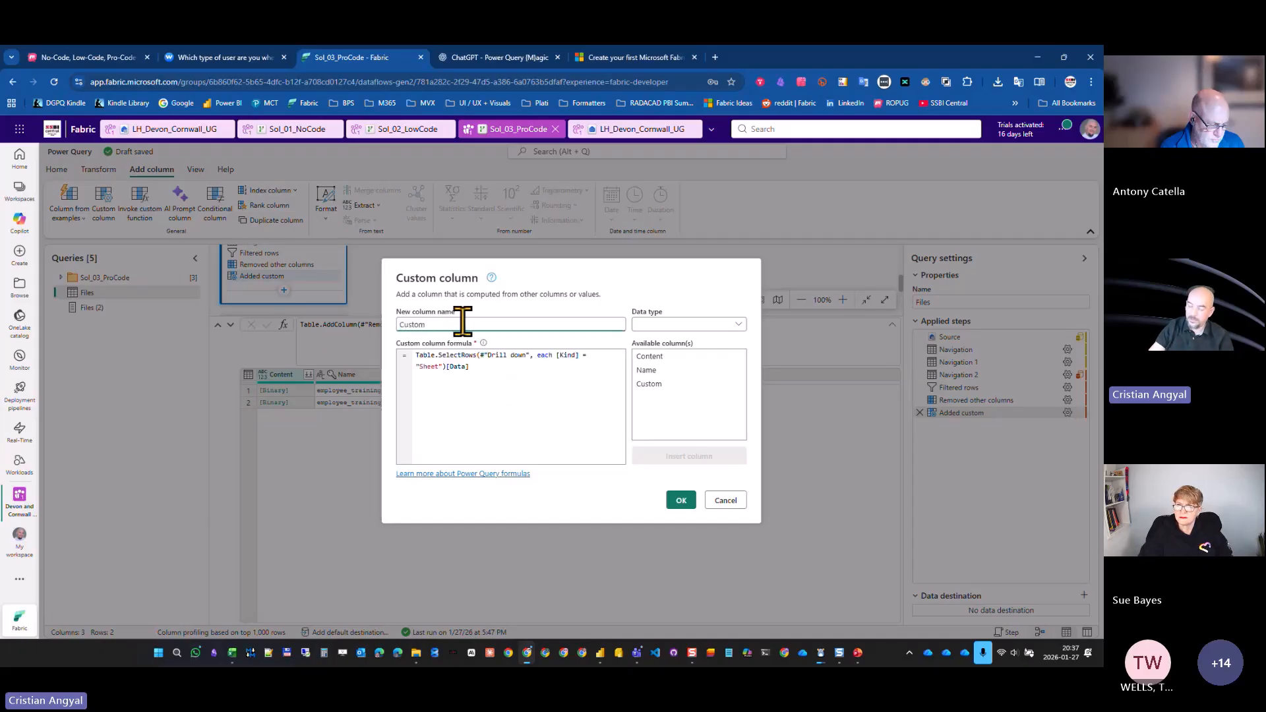
pyautogui.write('Custom_2')
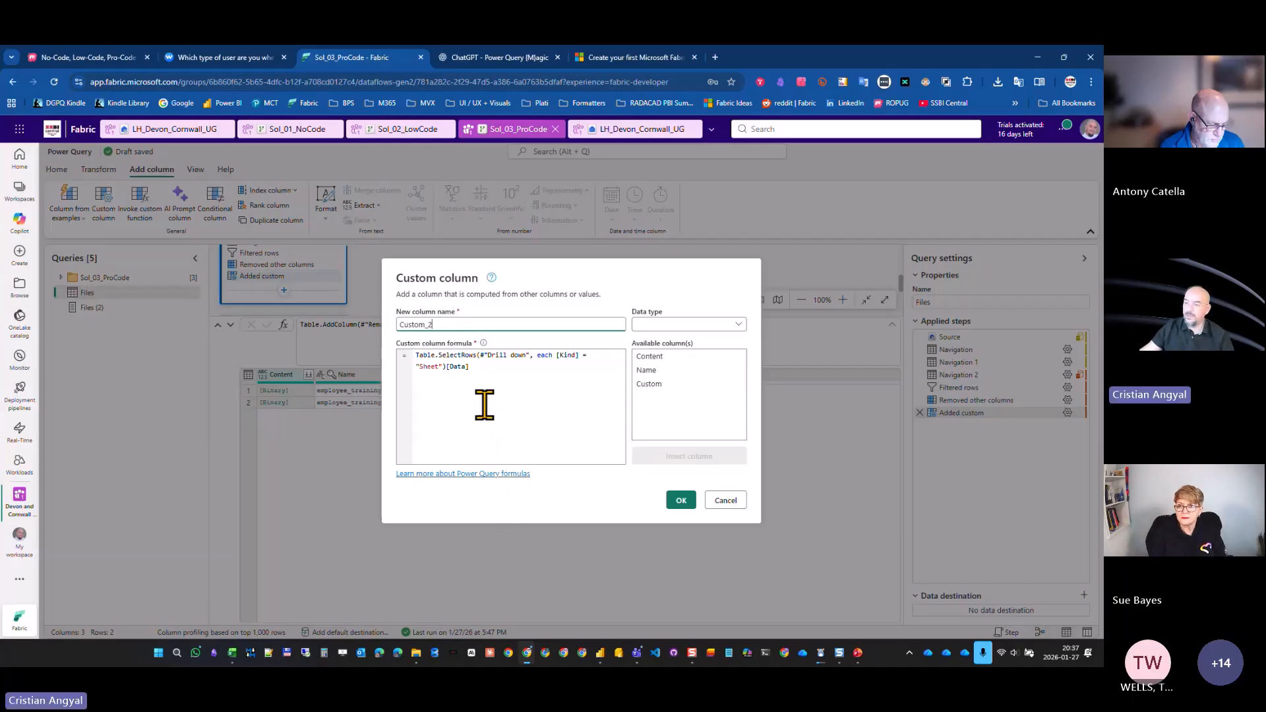
pyautogui.moveTo(480, 355); pyautogui.dragTo(528, 355)
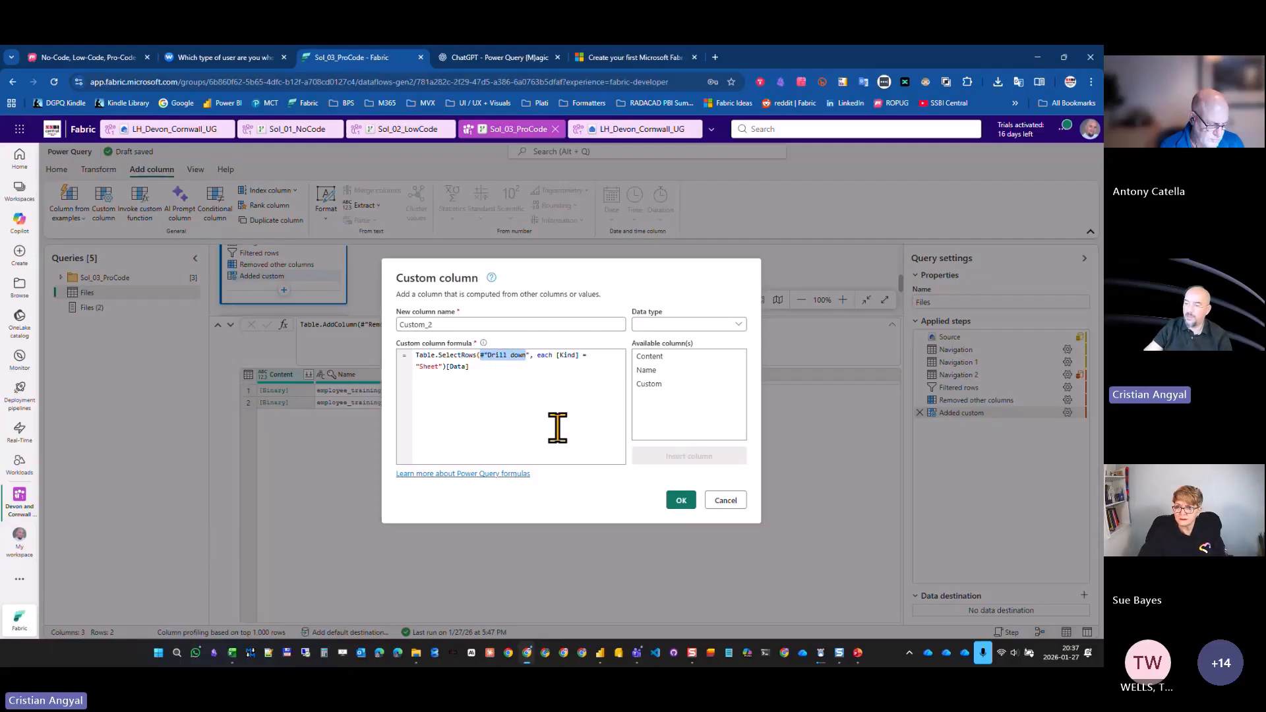
pyautogui.press('BackSpace')
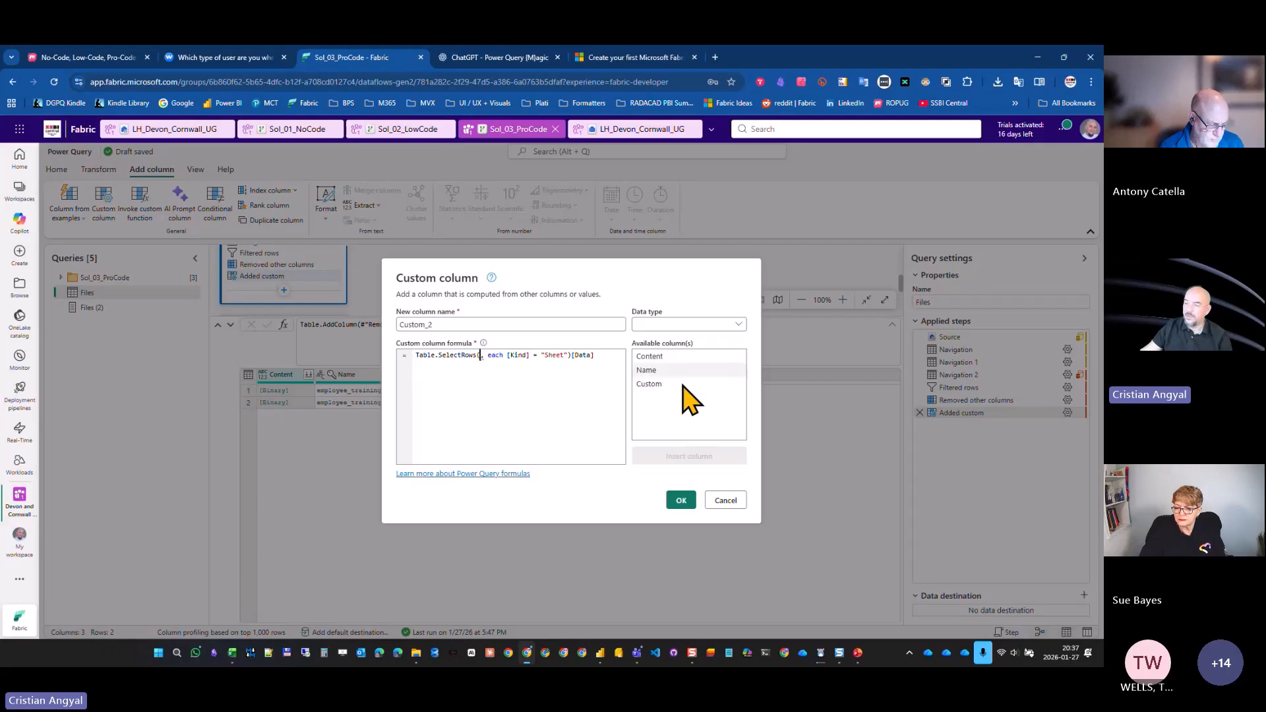
pyautogui.doubleClick(663, 388)
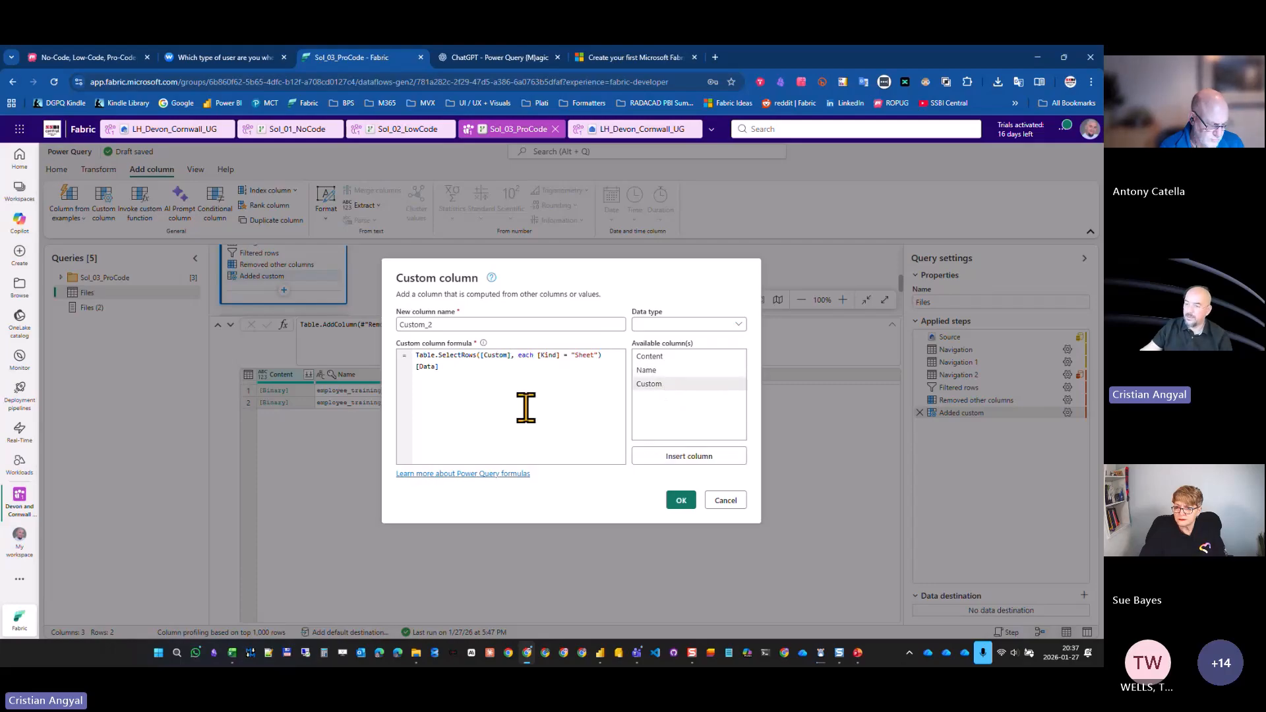
pyautogui.click(681, 500)
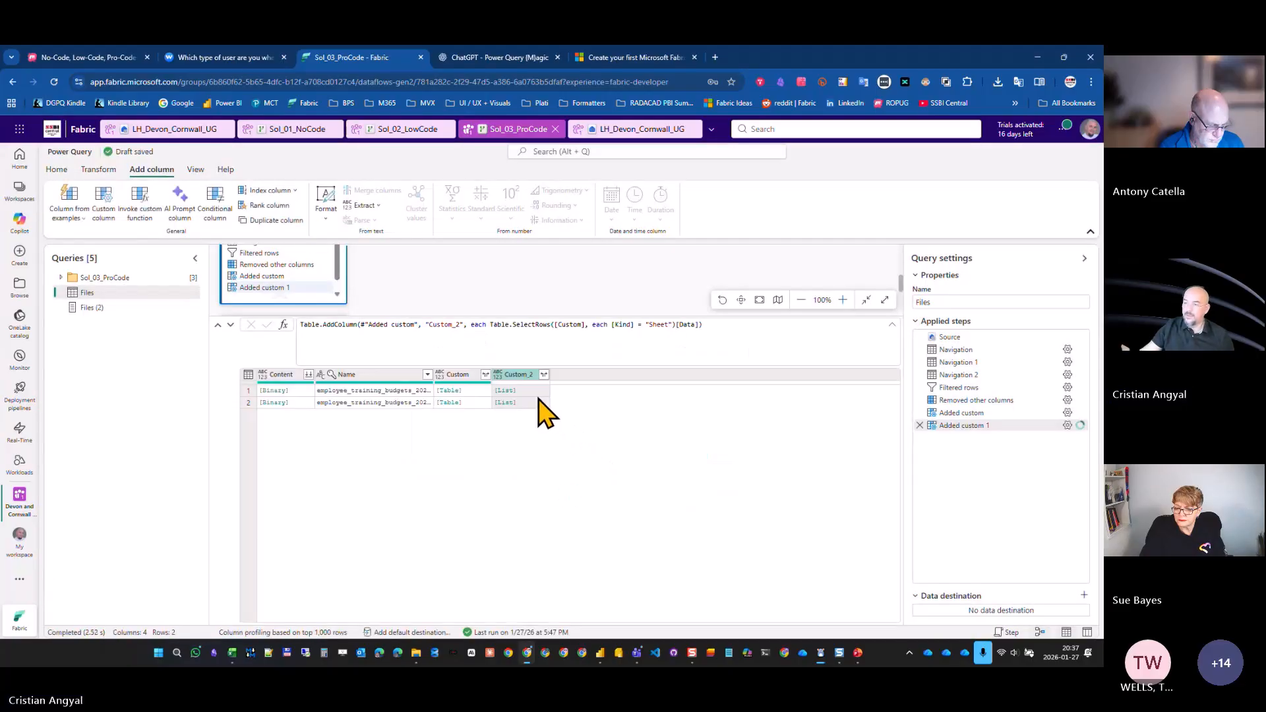
pyautogui.click(534, 392)
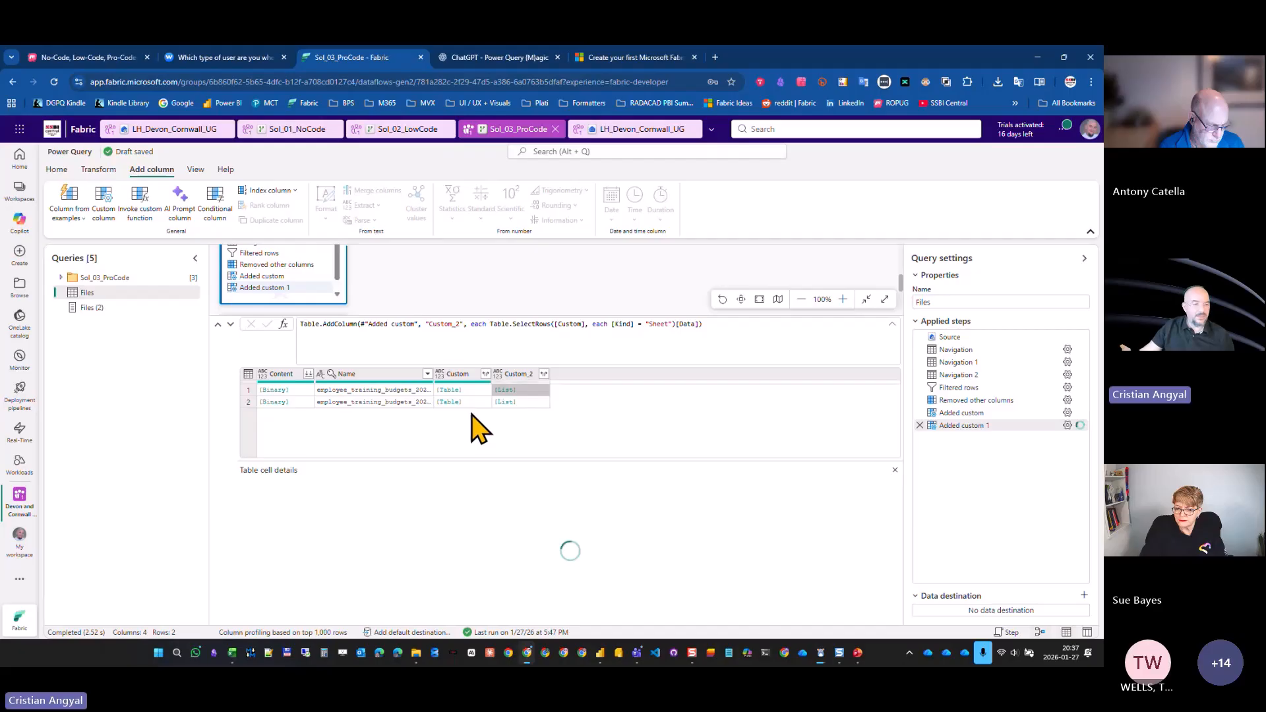
# Expand the Custom_2 lists in Files to new rows and keep only the Name and Custom_2 columns.
pyautogui.click(543, 375)
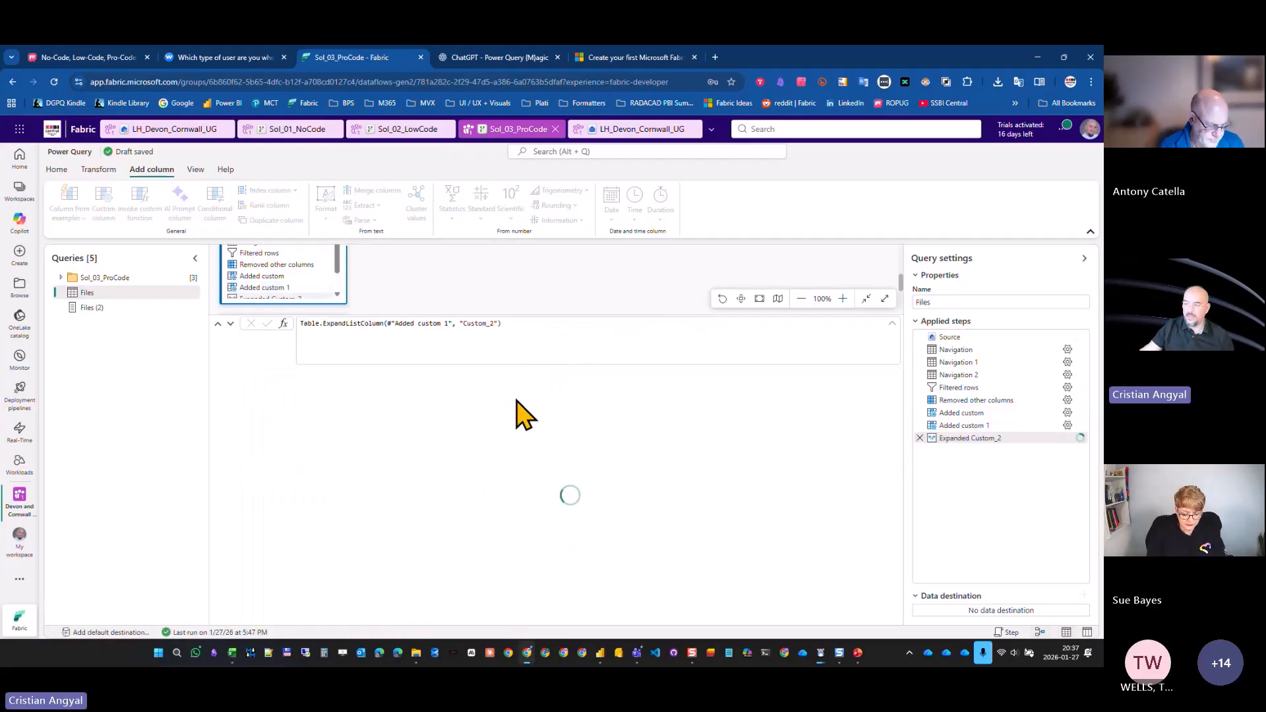
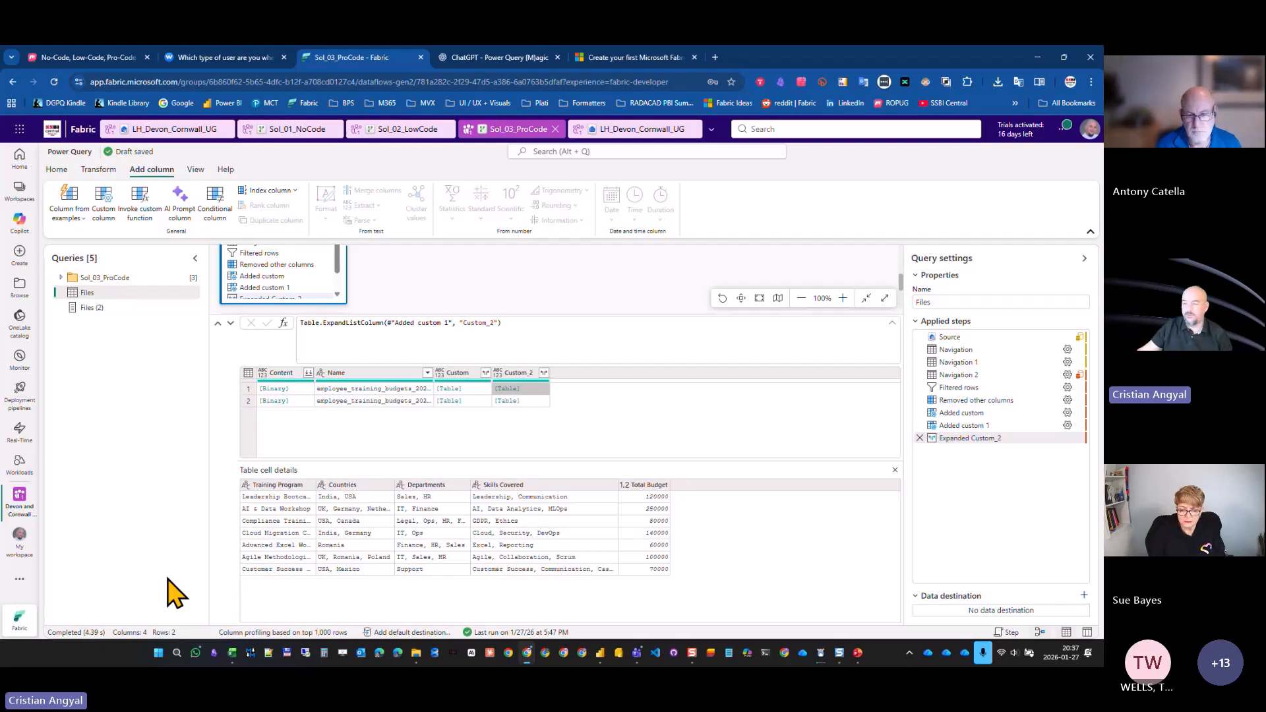
pyautogui.click(392, 375)
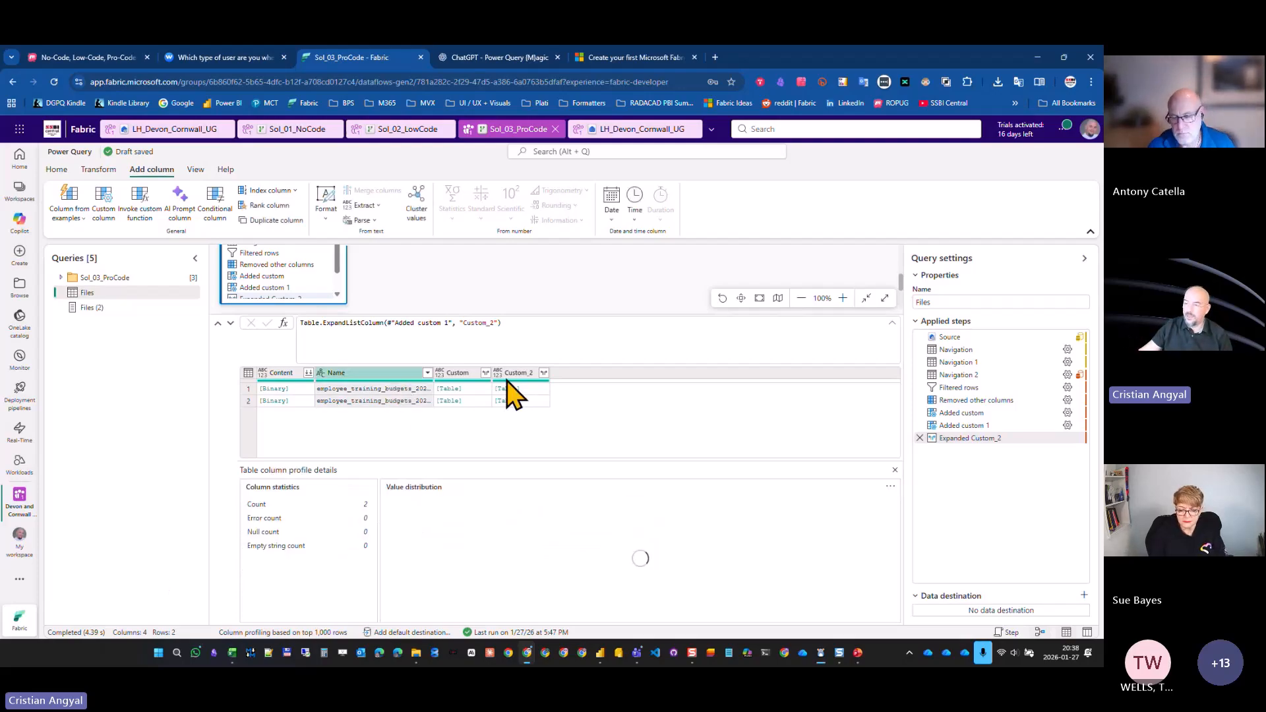
pyautogui.click(514, 374)
pyautogui.rightClick(517, 380)
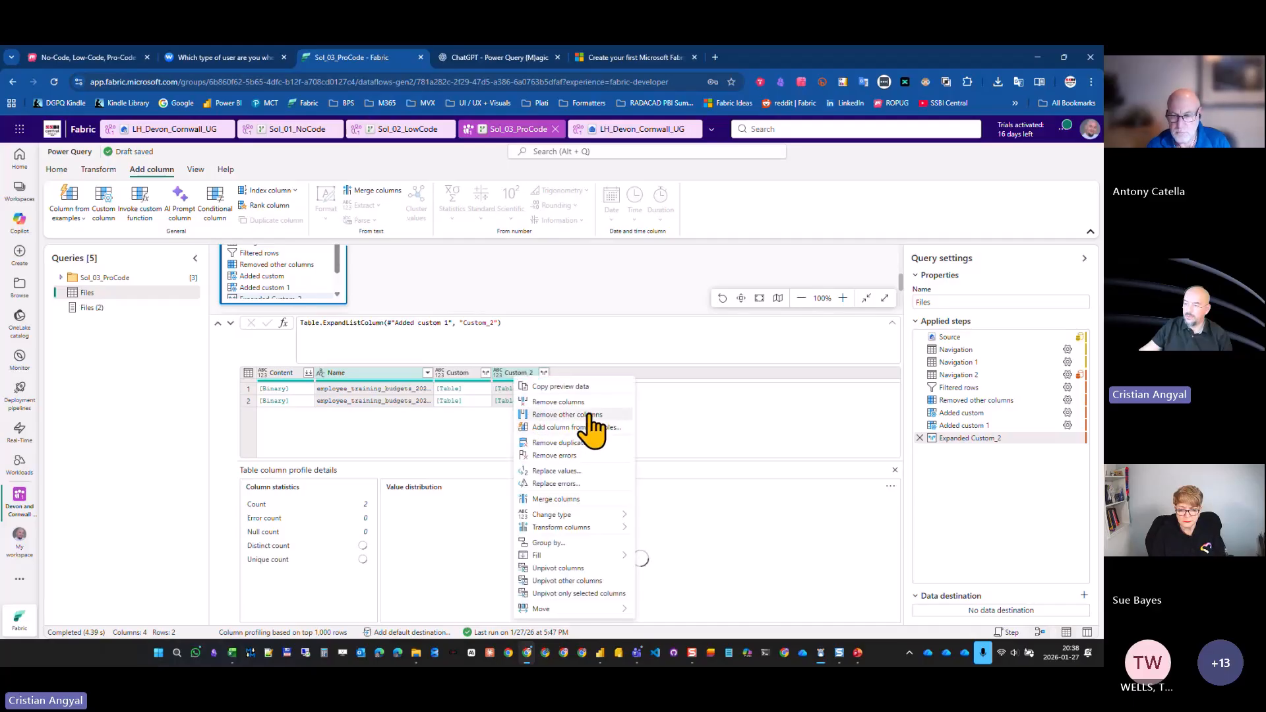
pyautogui.click(592, 416)
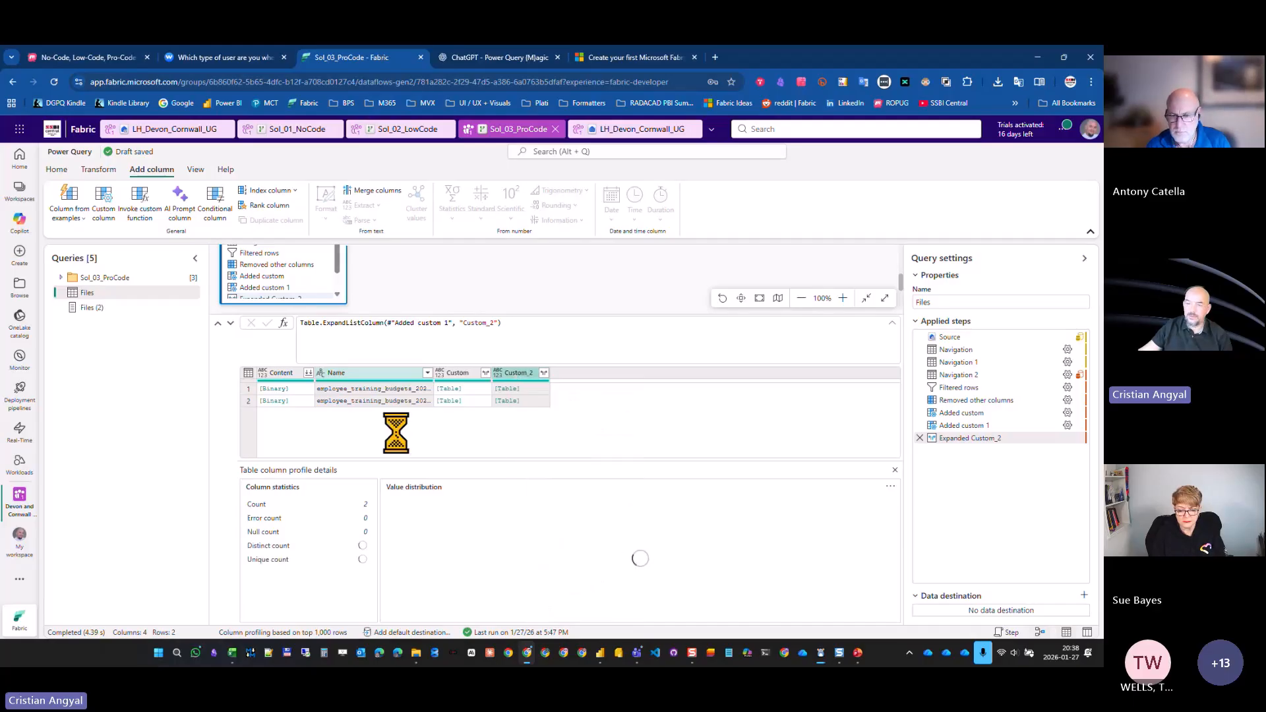
# Delete the Files (2) query and return to the Files query.
pyautogui.rightClick(118, 308)
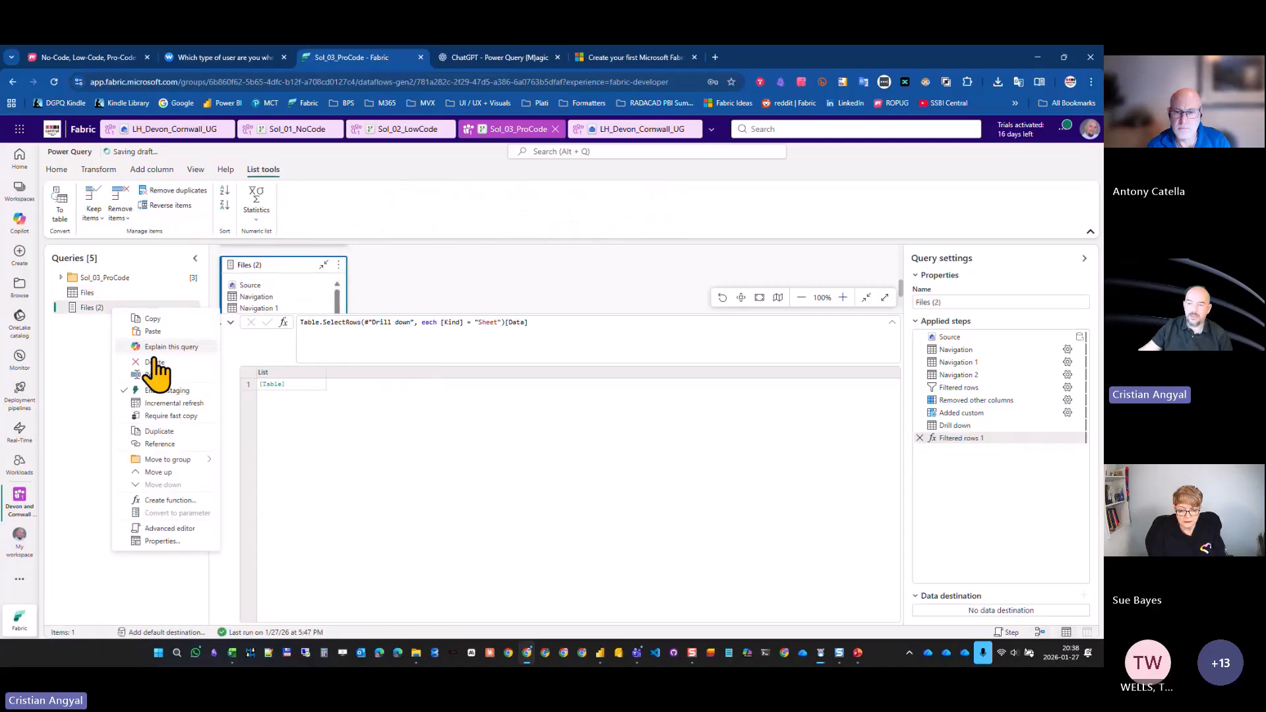
pyautogui.click(155, 362)
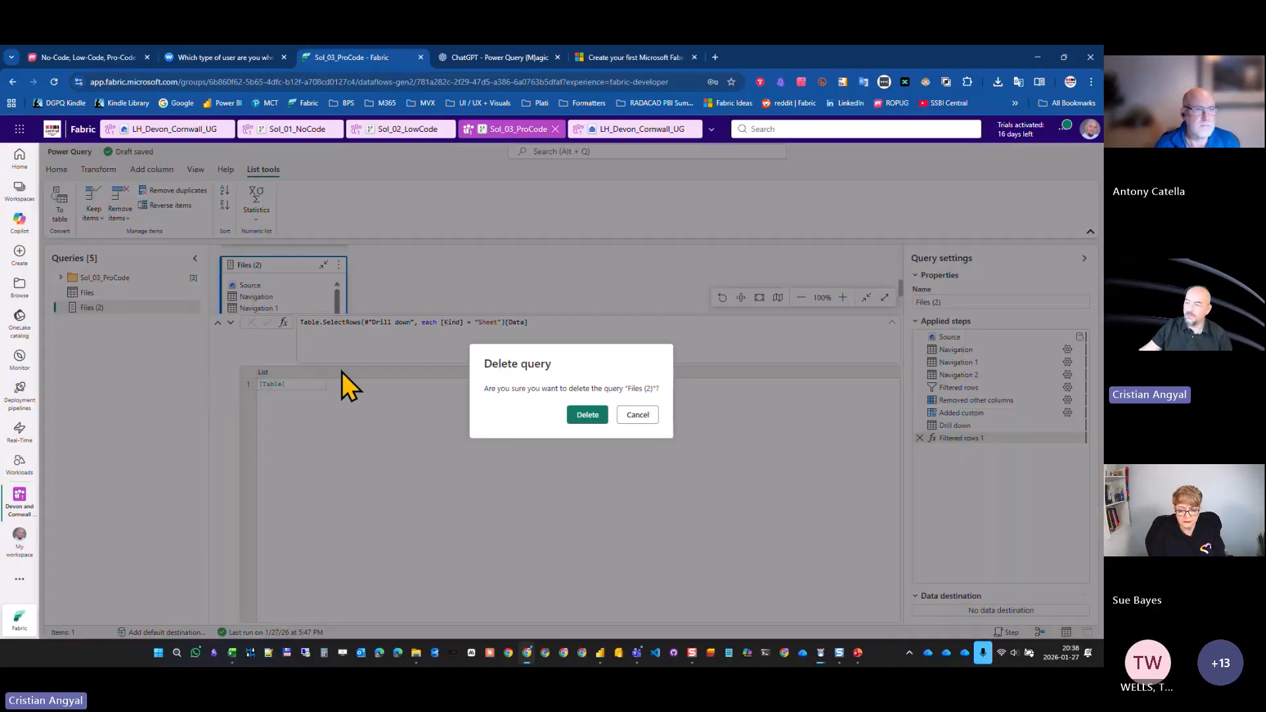
pyautogui.click(585, 414)
pyautogui.click(104, 294)
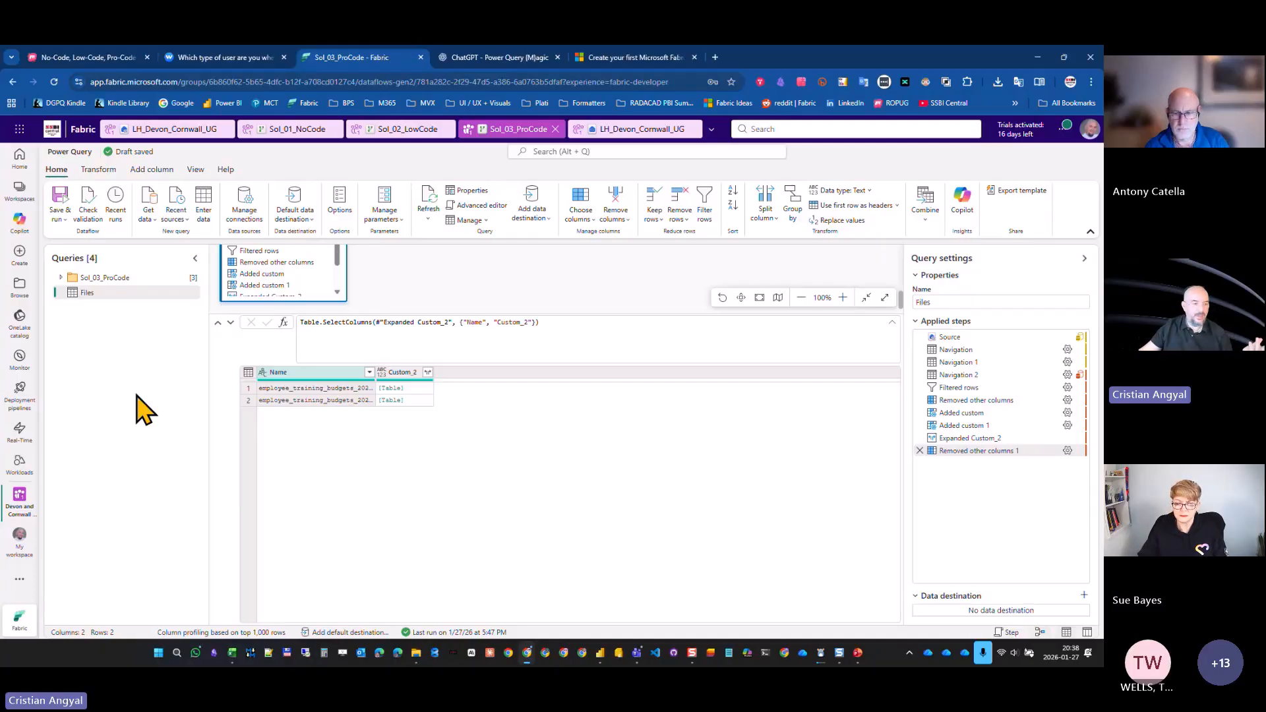
# Add the Custom_2 table from the second row of Files as a new query.
pyautogui.click(416, 401)
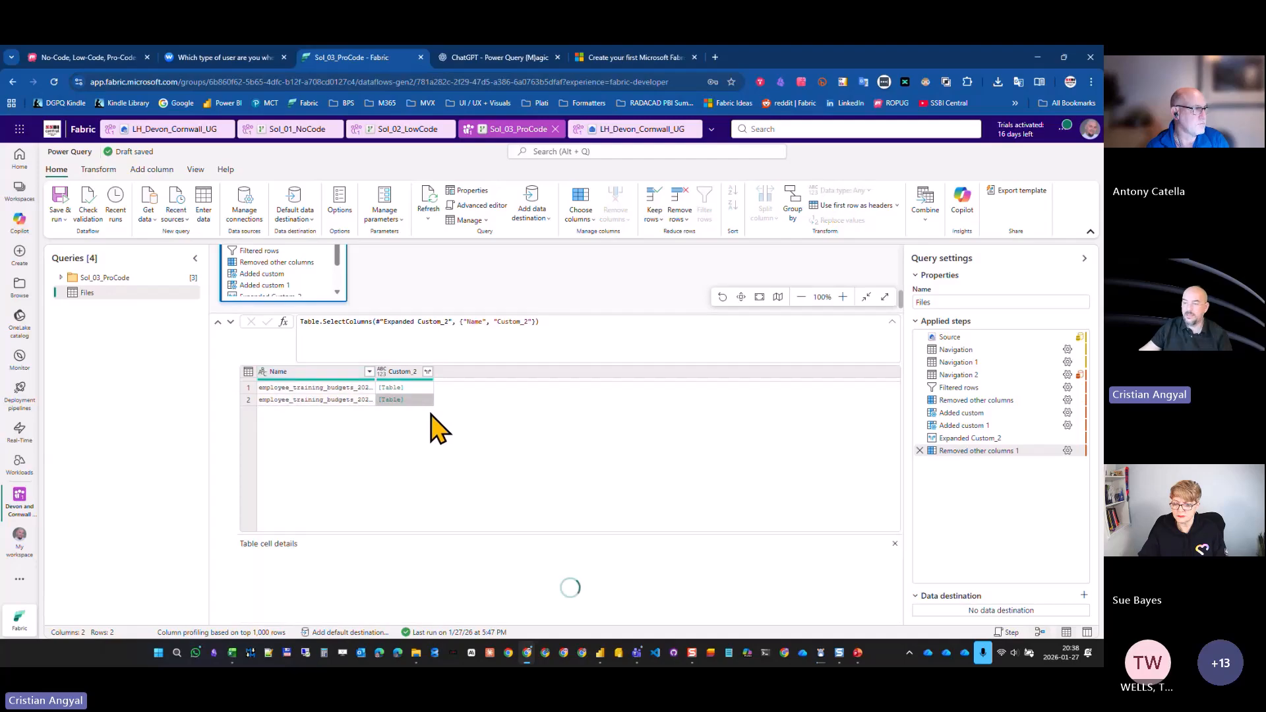
pyautogui.rightClick(426, 403)
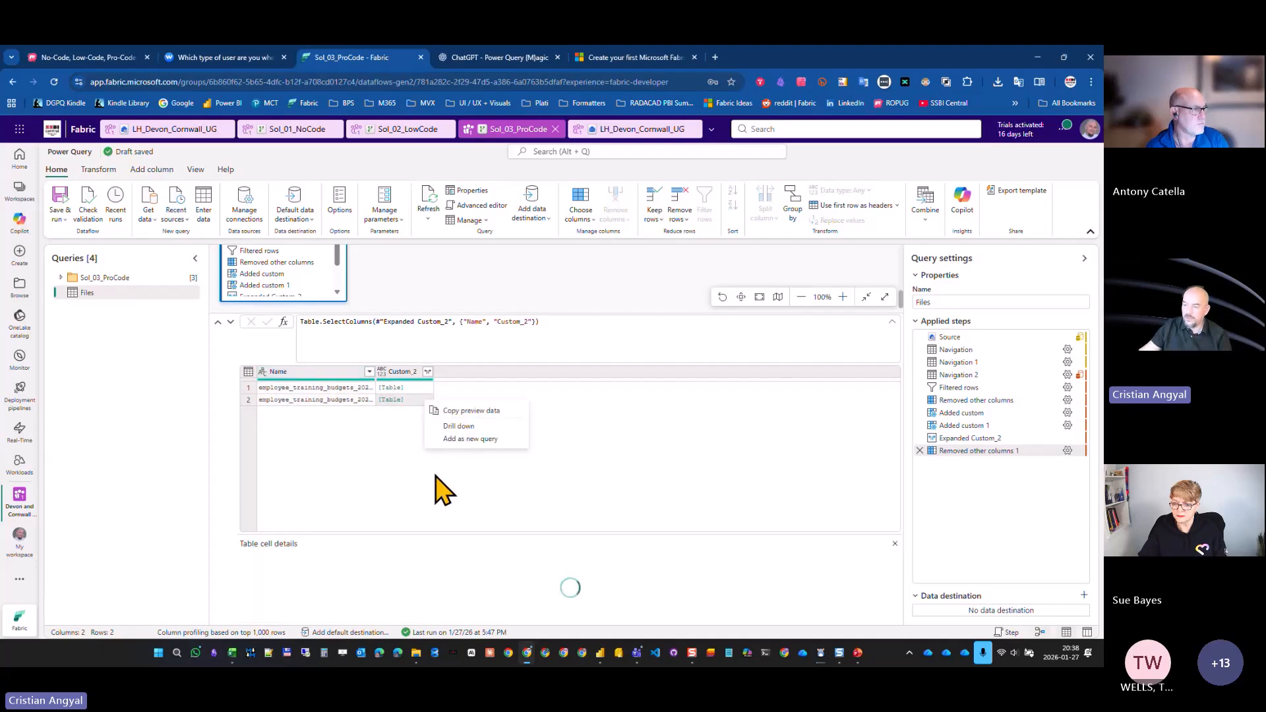
pyautogui.click(477, 440)
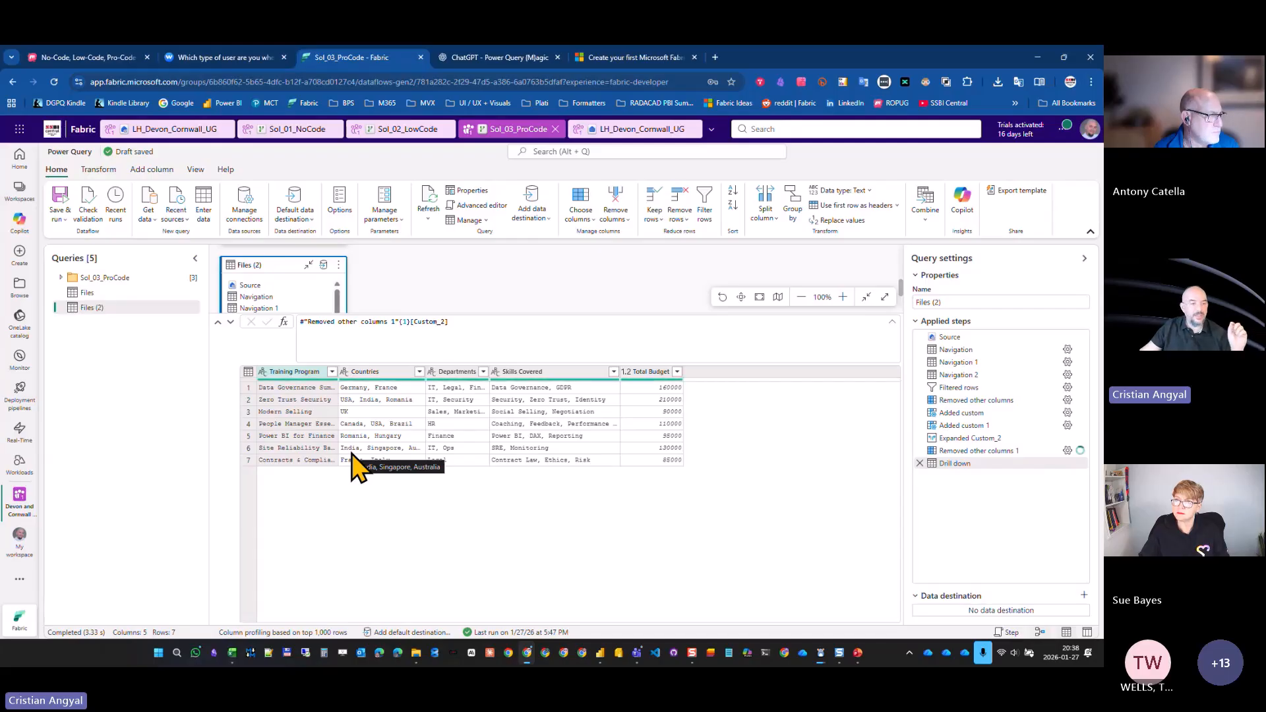
# Split Skills Covered in Files (2) into rows at each occurrence of the custom delimiter ", ", and delete the duplicate split step.
pyautogui.rightClick(555, 382)
pyautogui.moveTo(623, 435)
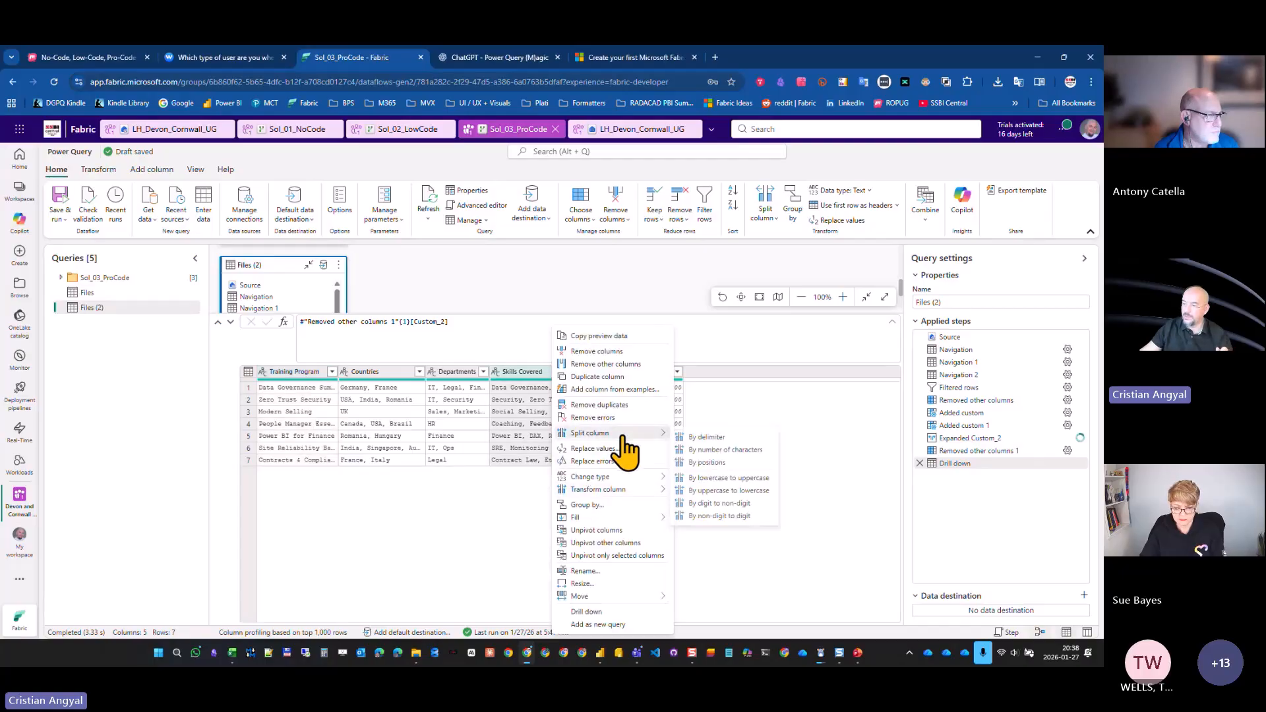
pyautogui.click(707, 436)
pyautogui.click(567, 411)
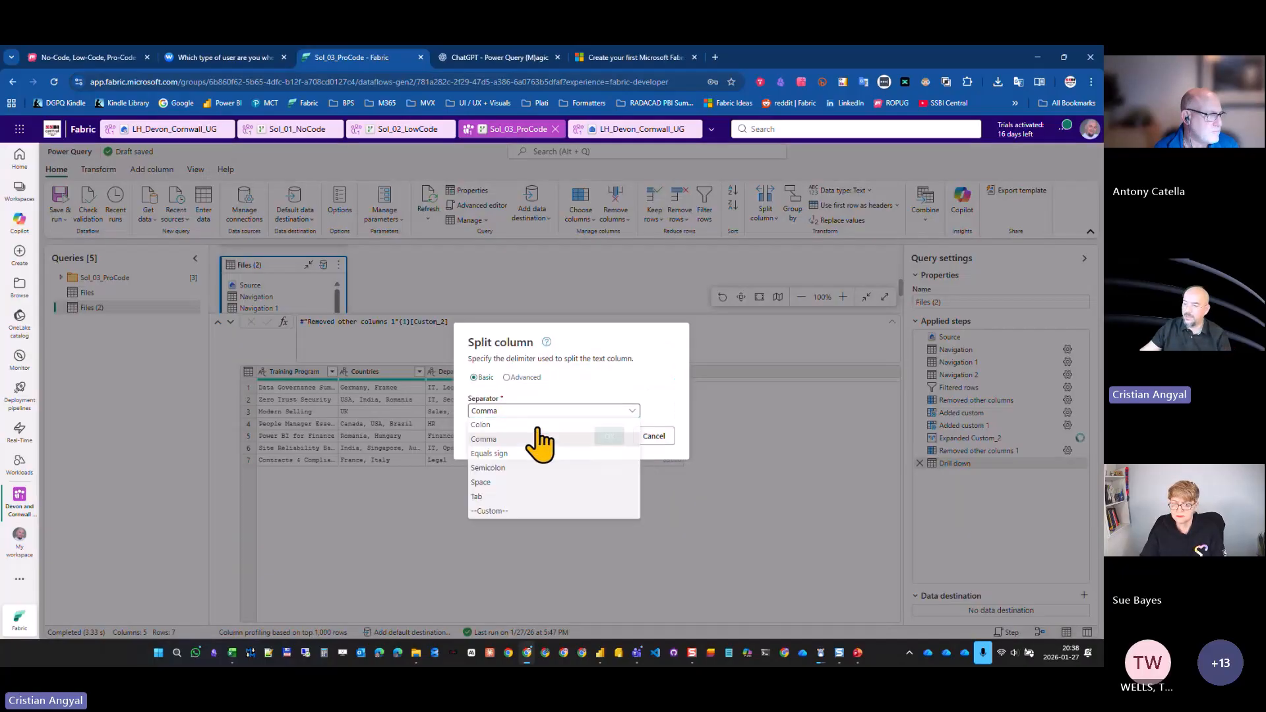
pyautogui.click(524, 377)
pyautogui.click(511, 315)
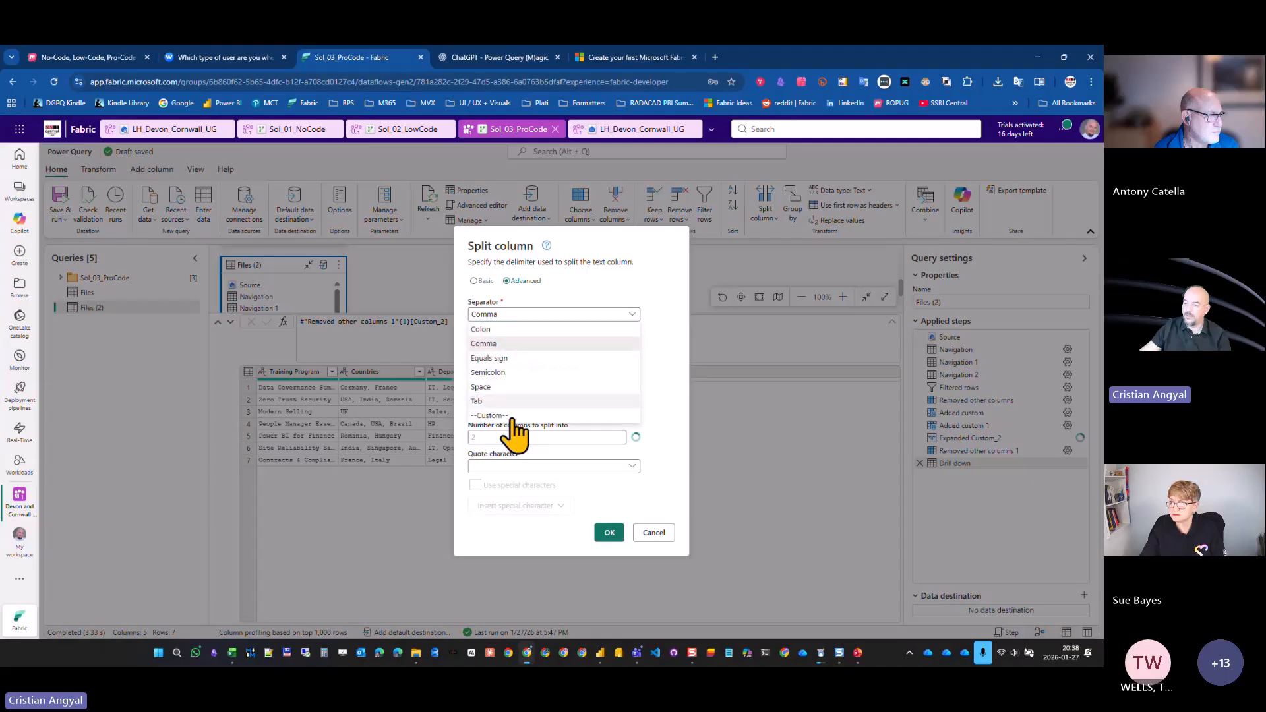
pyautogui.click(512, 430)
pyautogui.click(494, 322)
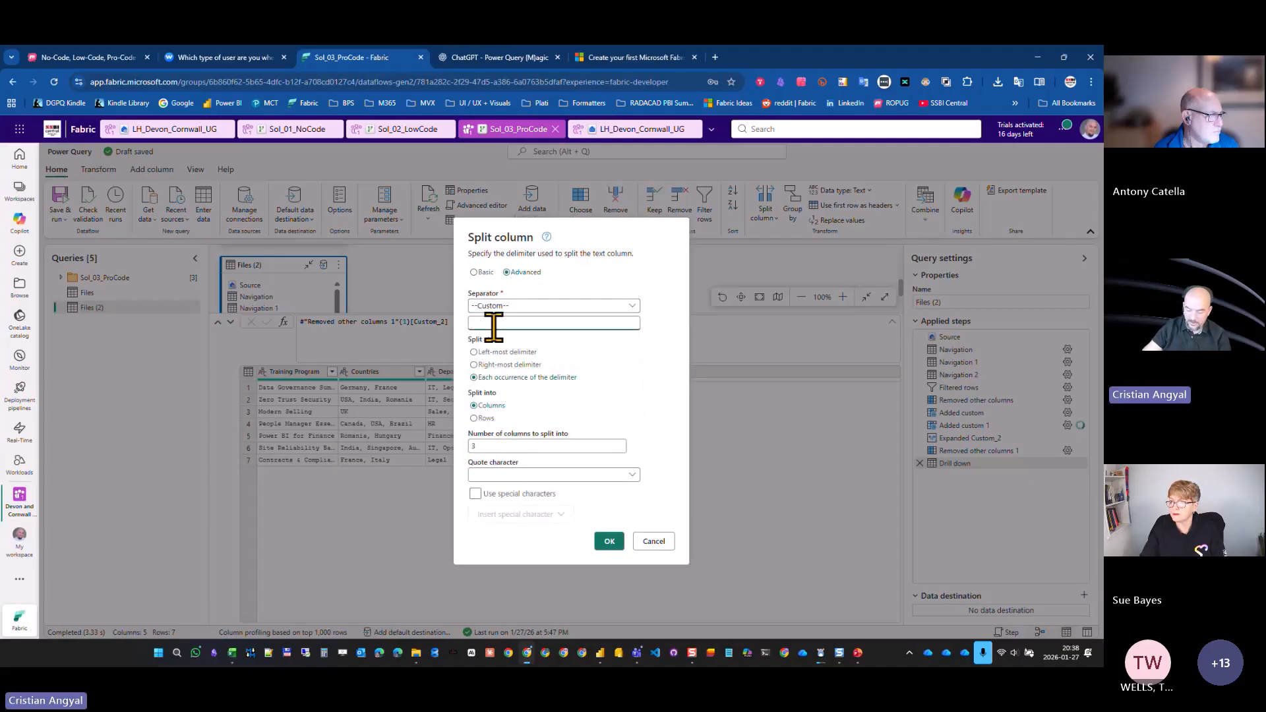
pyautogui.write(',')
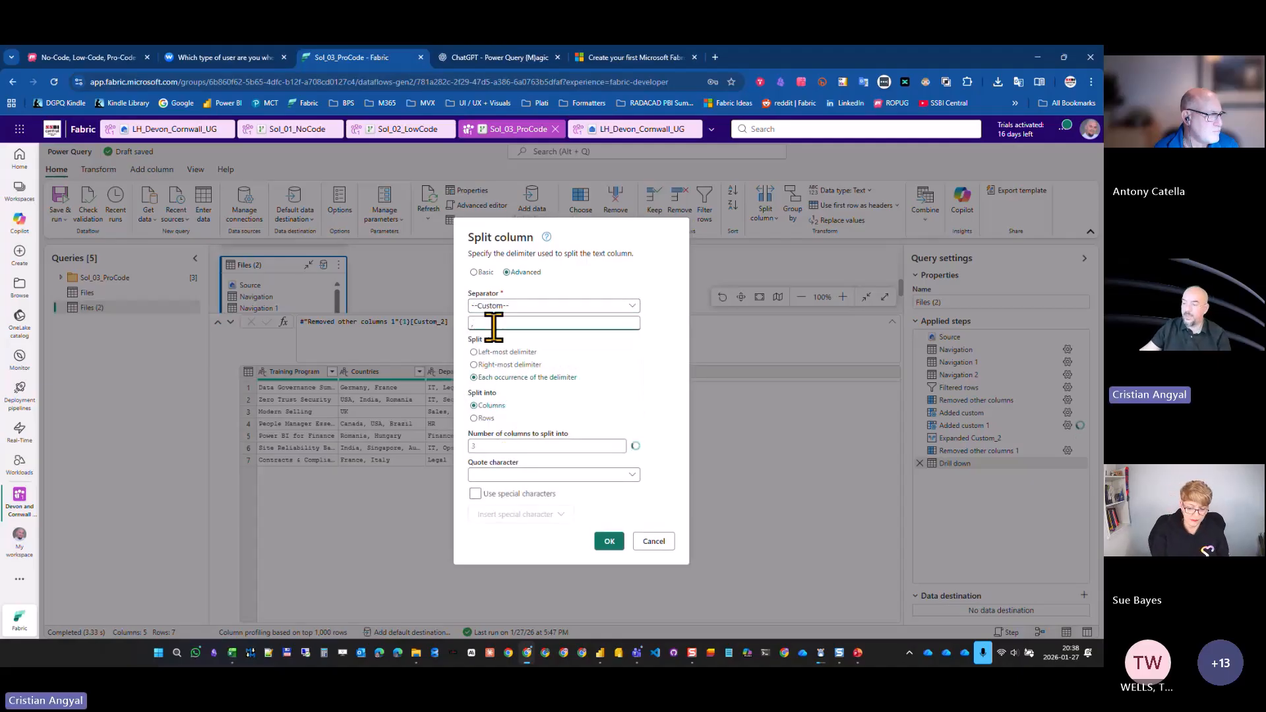
pyautogui.click(486, 419)
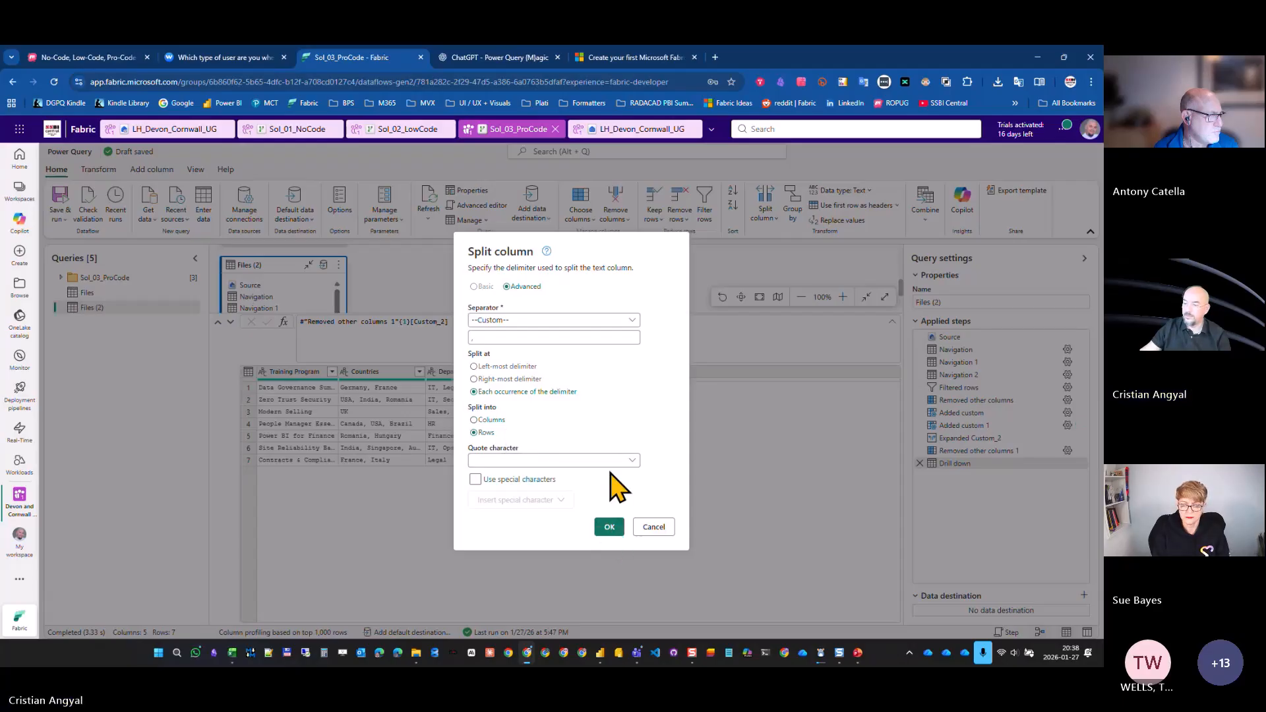
pyautogui.click(610, 528)
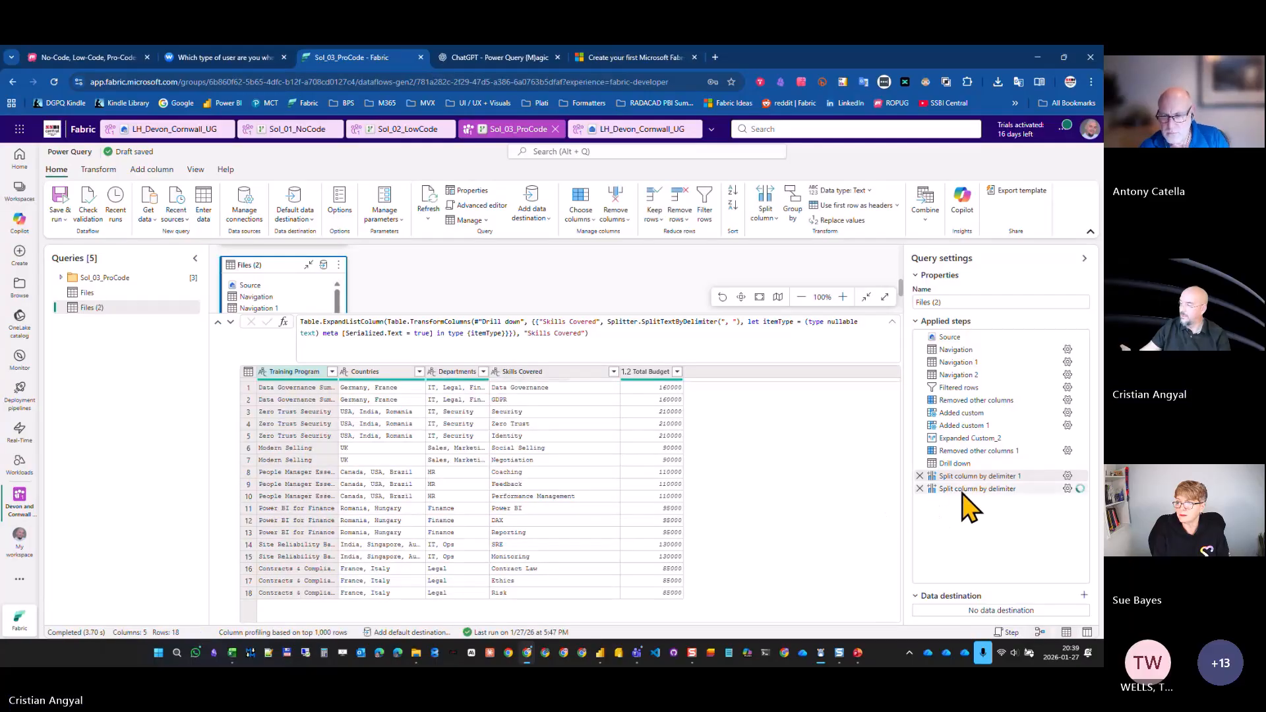
pyautogui.moveTo(980, 507)
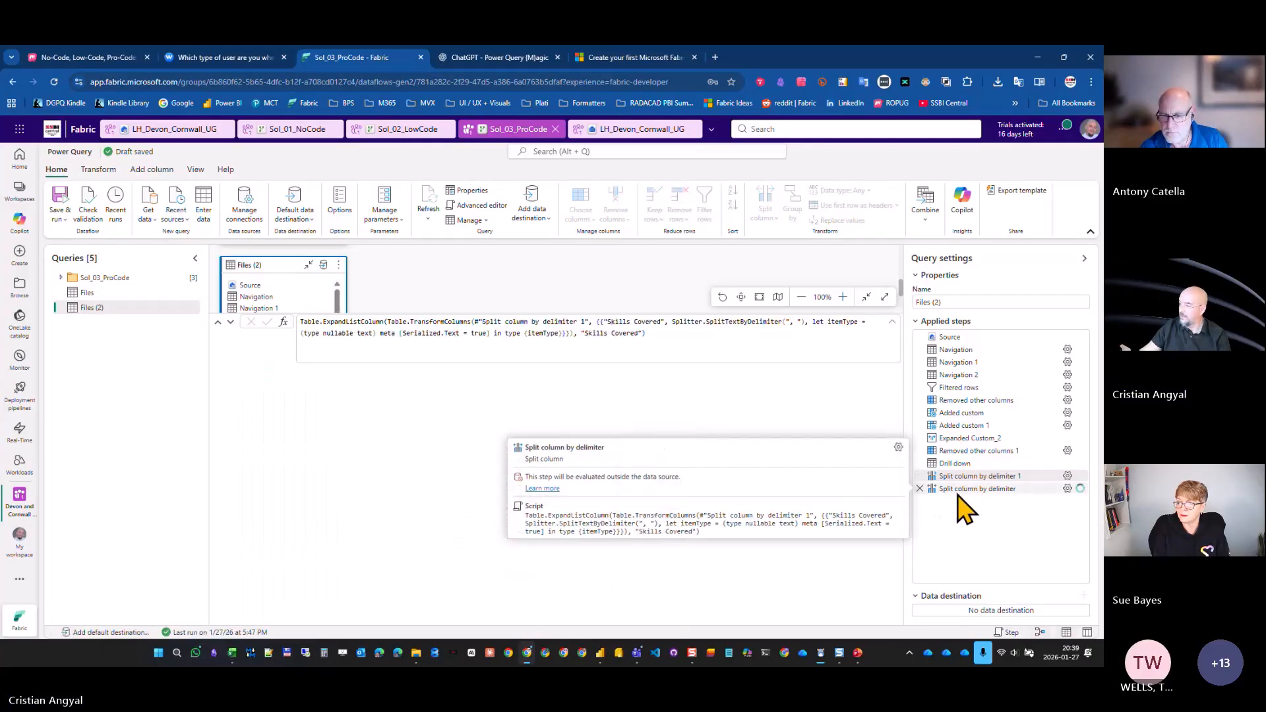
pyautogui.click(920, 489)
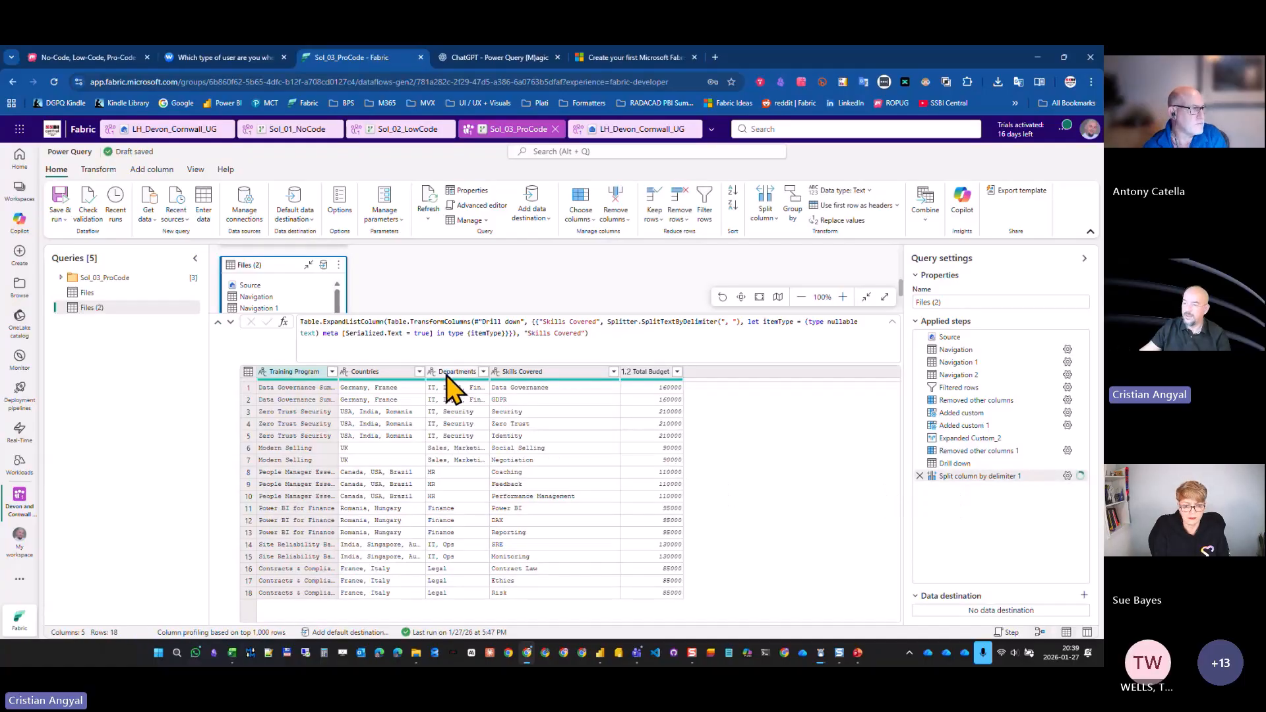
# Split Departments in Files (2) into rows at each occurrence of the custom delimiter ", ", and delete the duplicate split step.
pyautogui.click(449, 372)
pyautogui.rightClick(447, 373)
pyautogui.moveTo(546, 432)
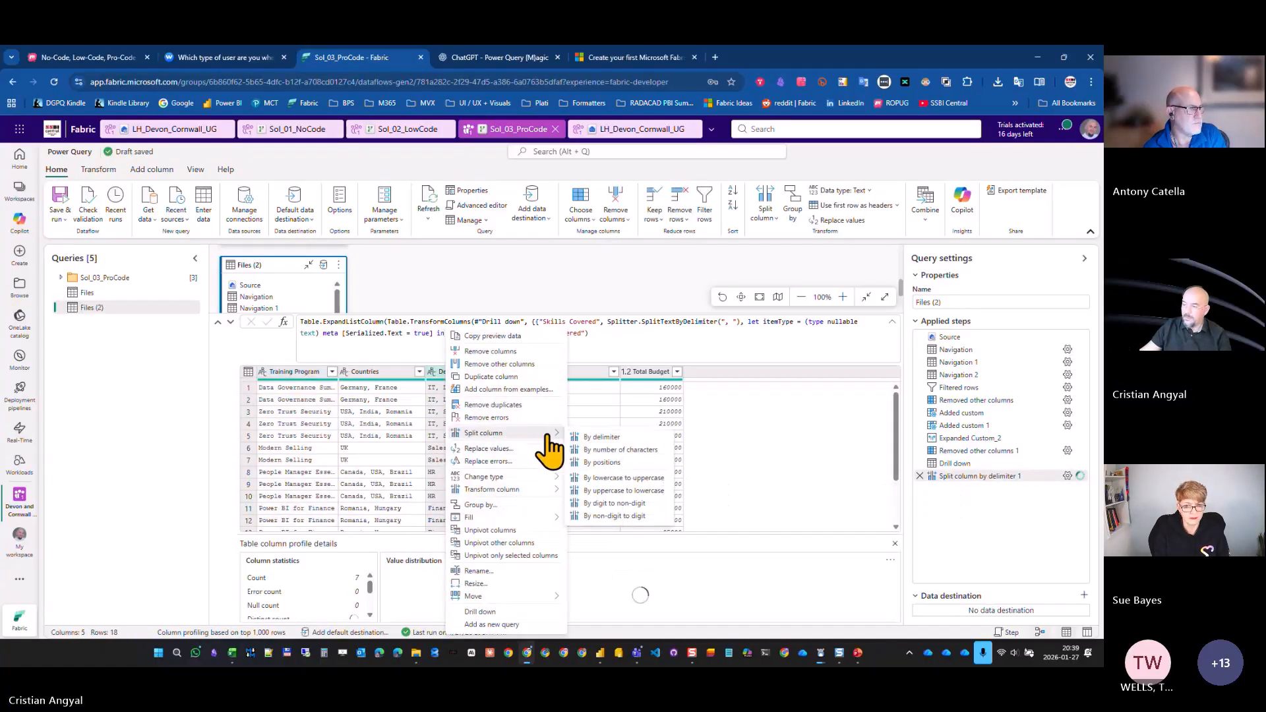
pyautogui.click(610, 435)
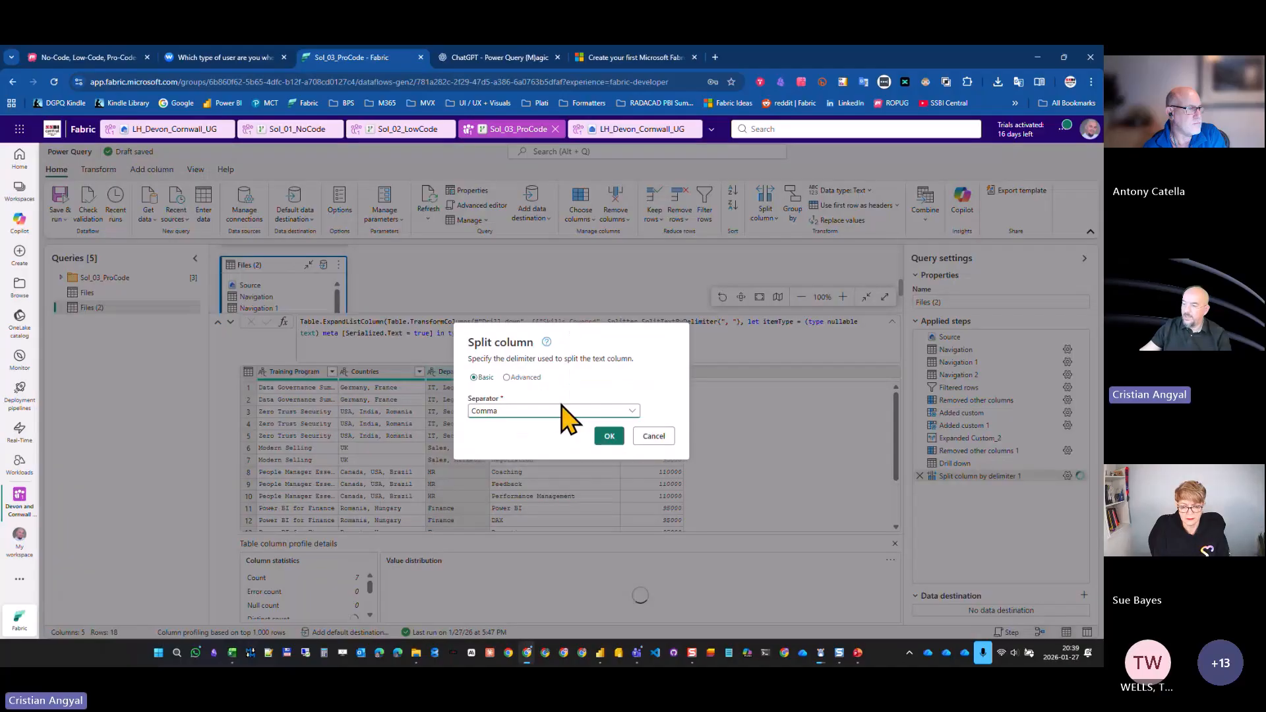
pyautogui.click(507, 378)
pyautogui.click(502, 314)
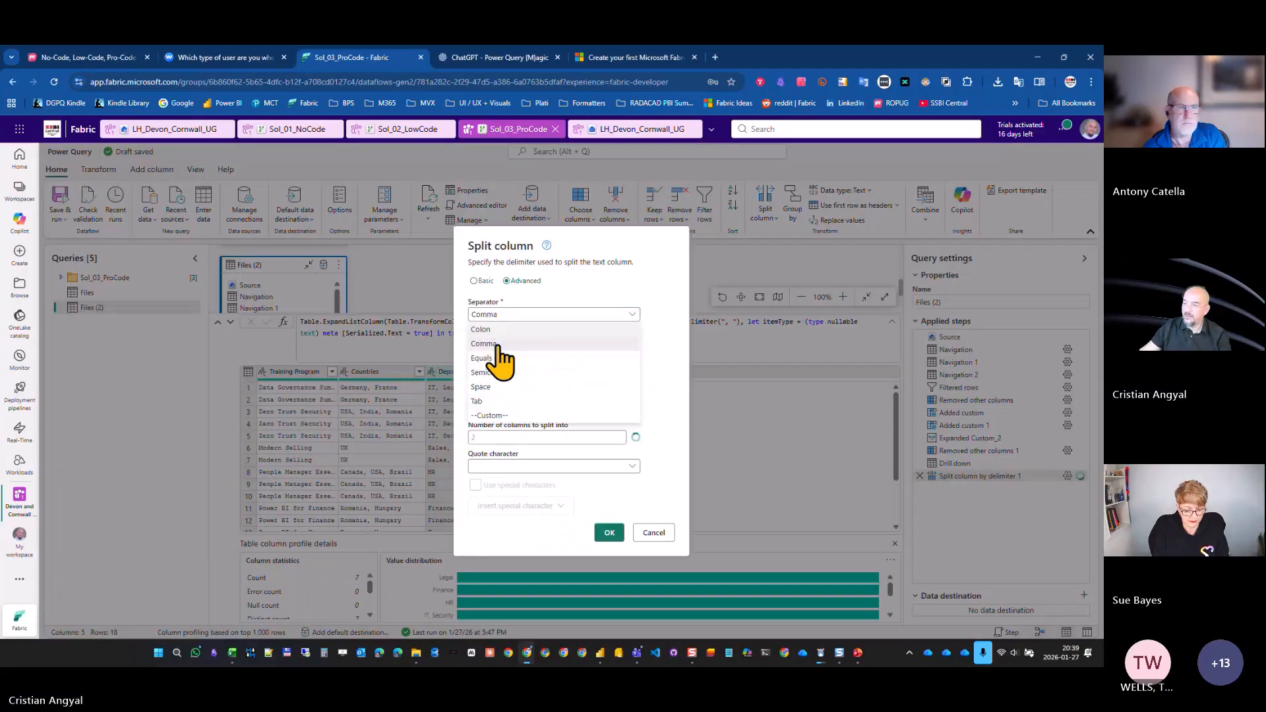
pyautogui.click(500, 415)
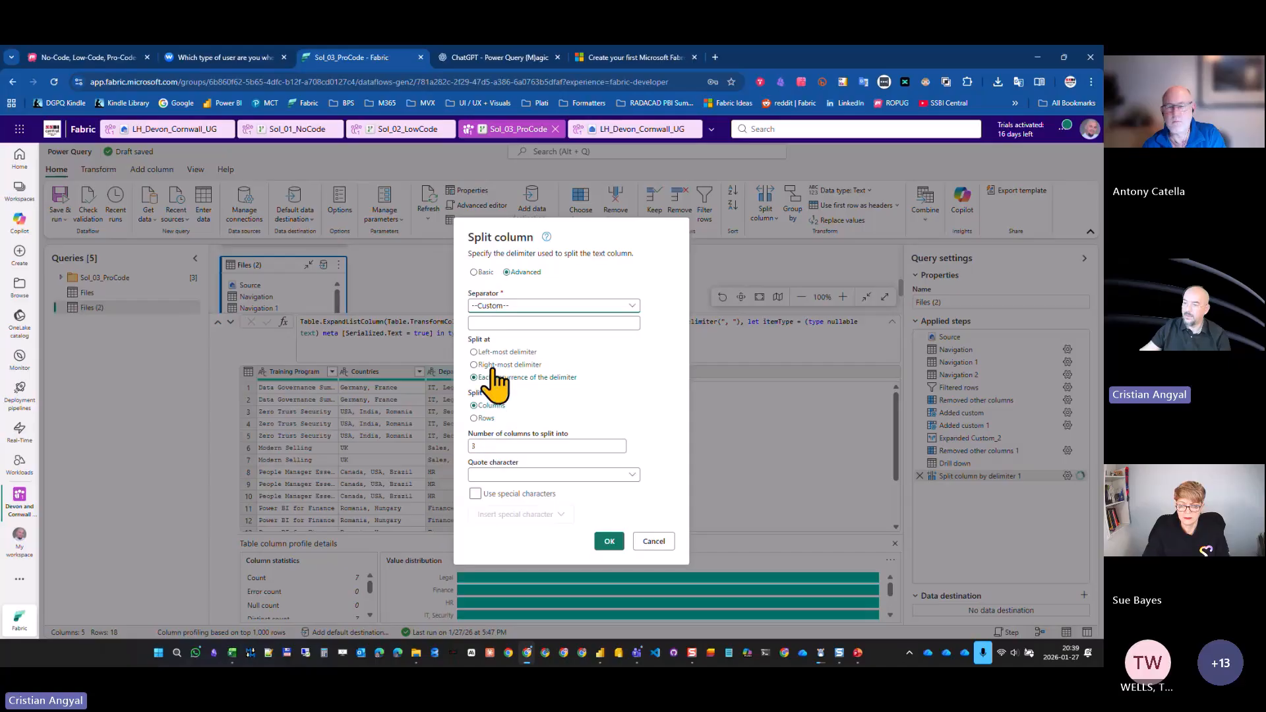
pyautogui.click(493, 323)
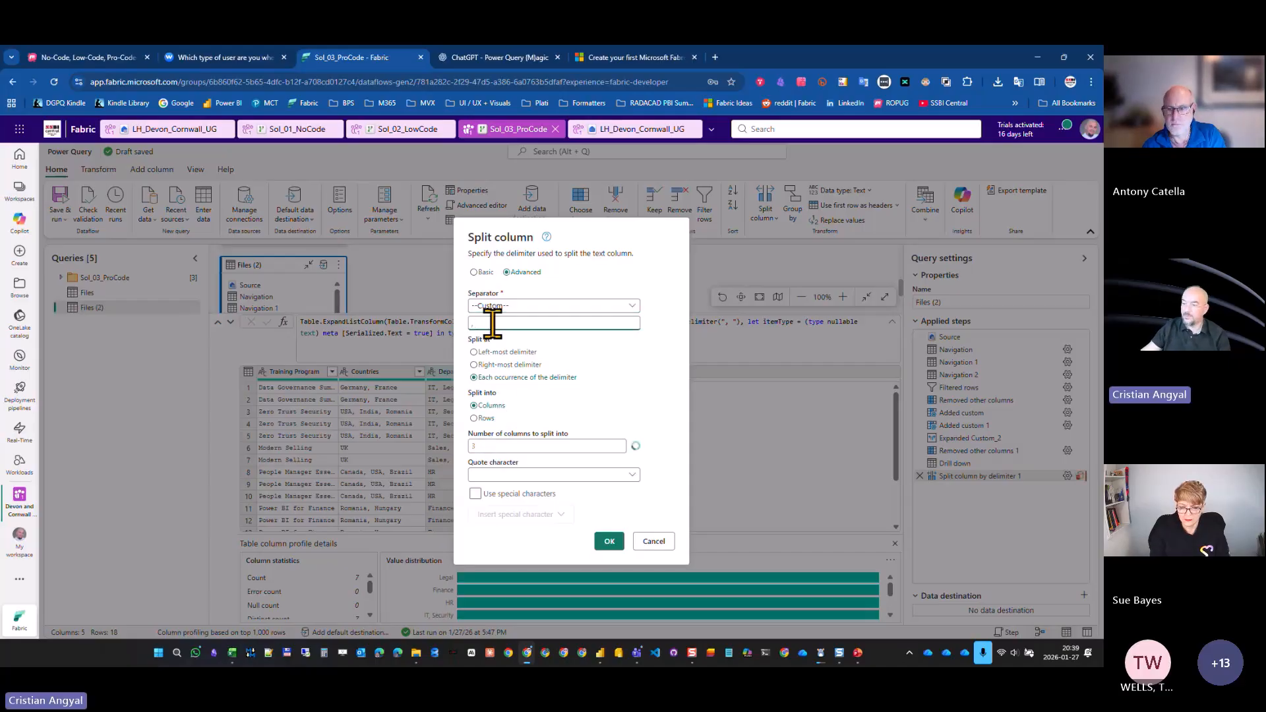
pyautogui.click(474, 418)
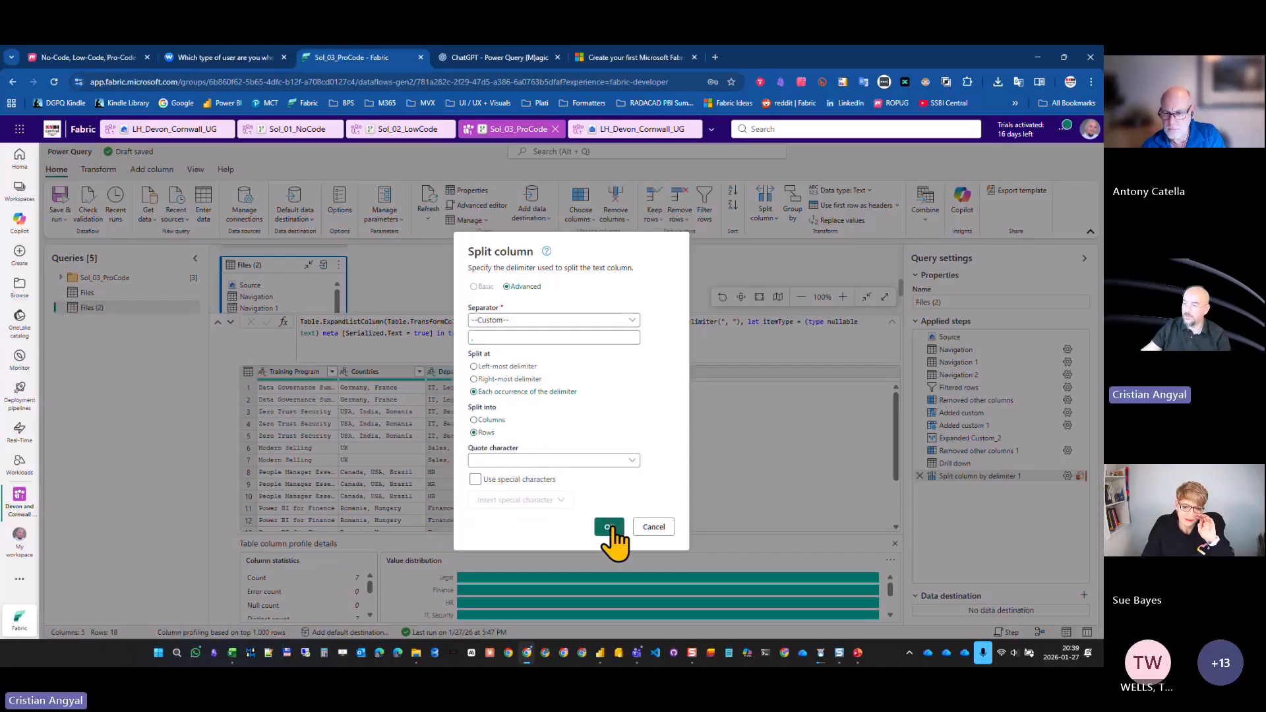
pyautogui.click(610, 527)
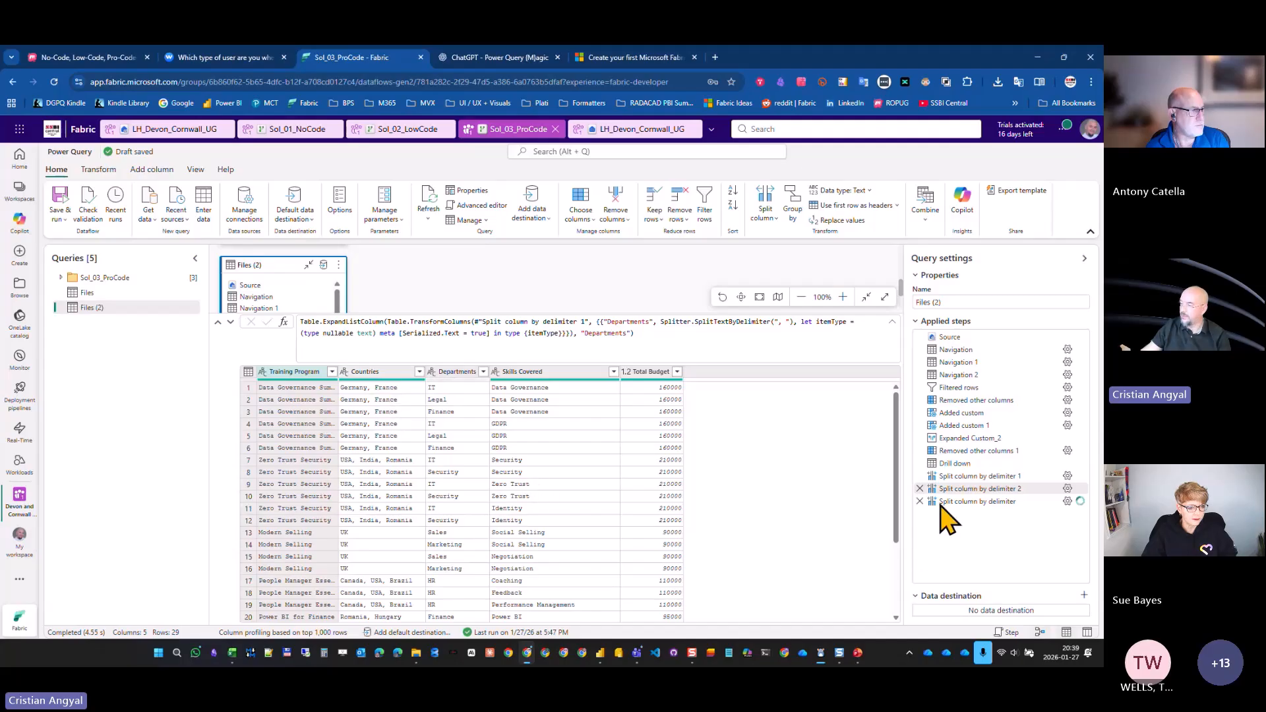
pyautogui.click(920, 501)
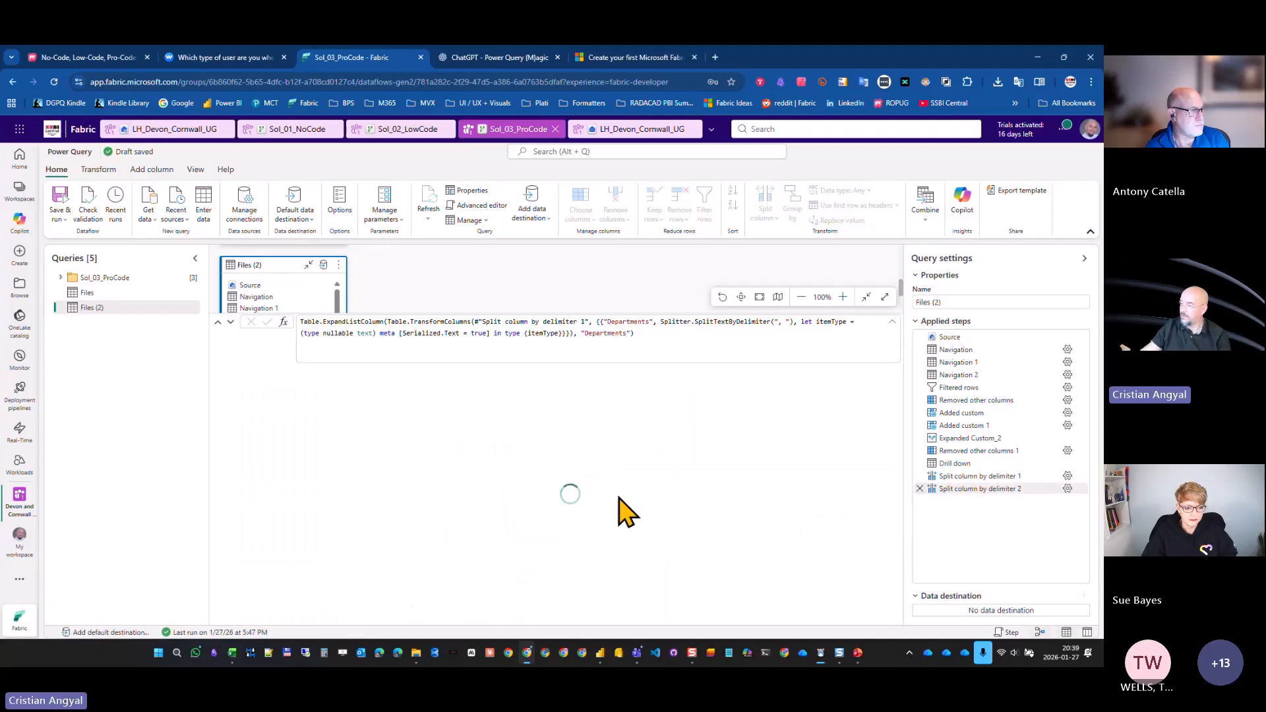
# Split Countries in Files (2) into rows at each occurrence of the custom delimiter ", ".
pyautogui.click(386, 374)
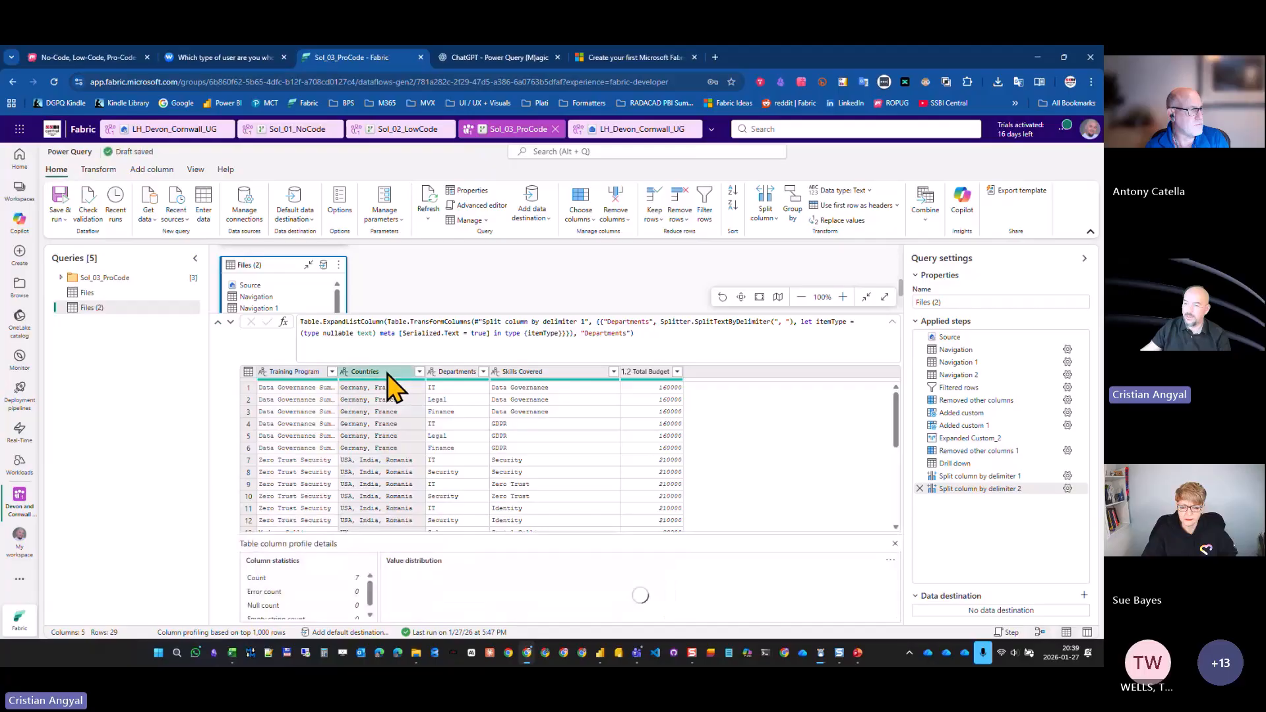
pyautogui.rightClick(387, 374)
pyautogui.moveTo(493, 436)
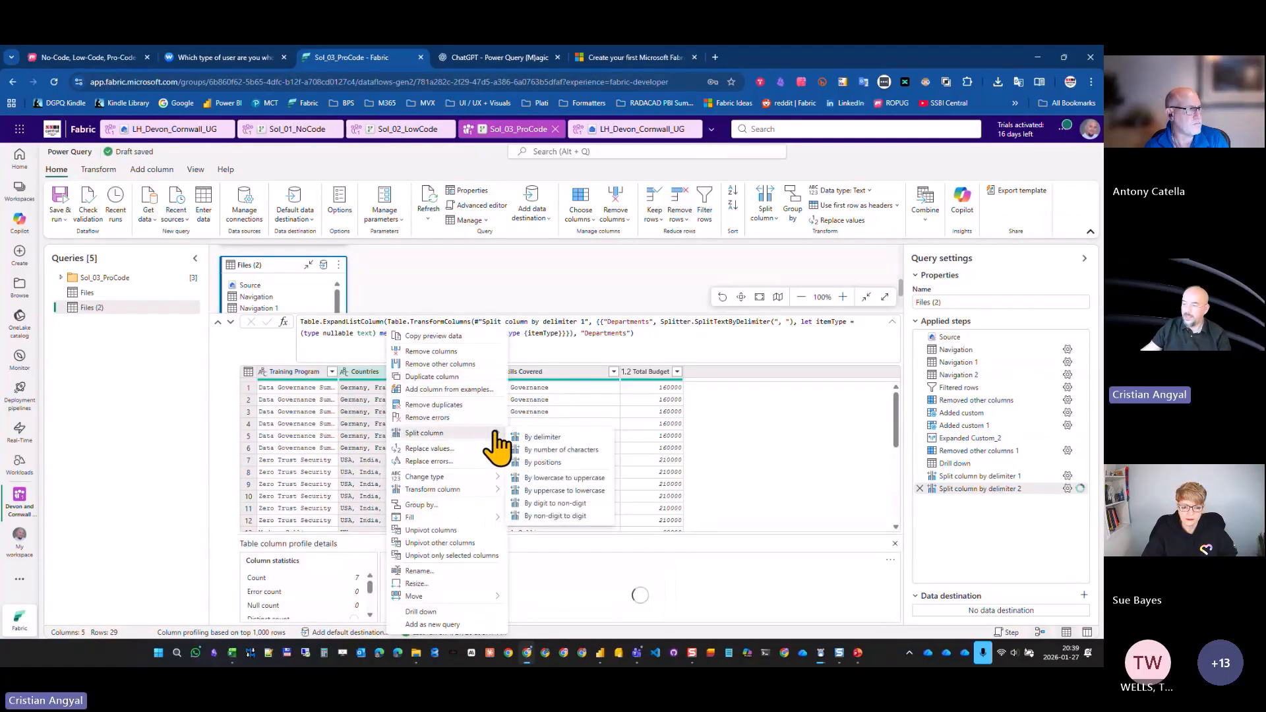
pyautogui.click(544, 437)
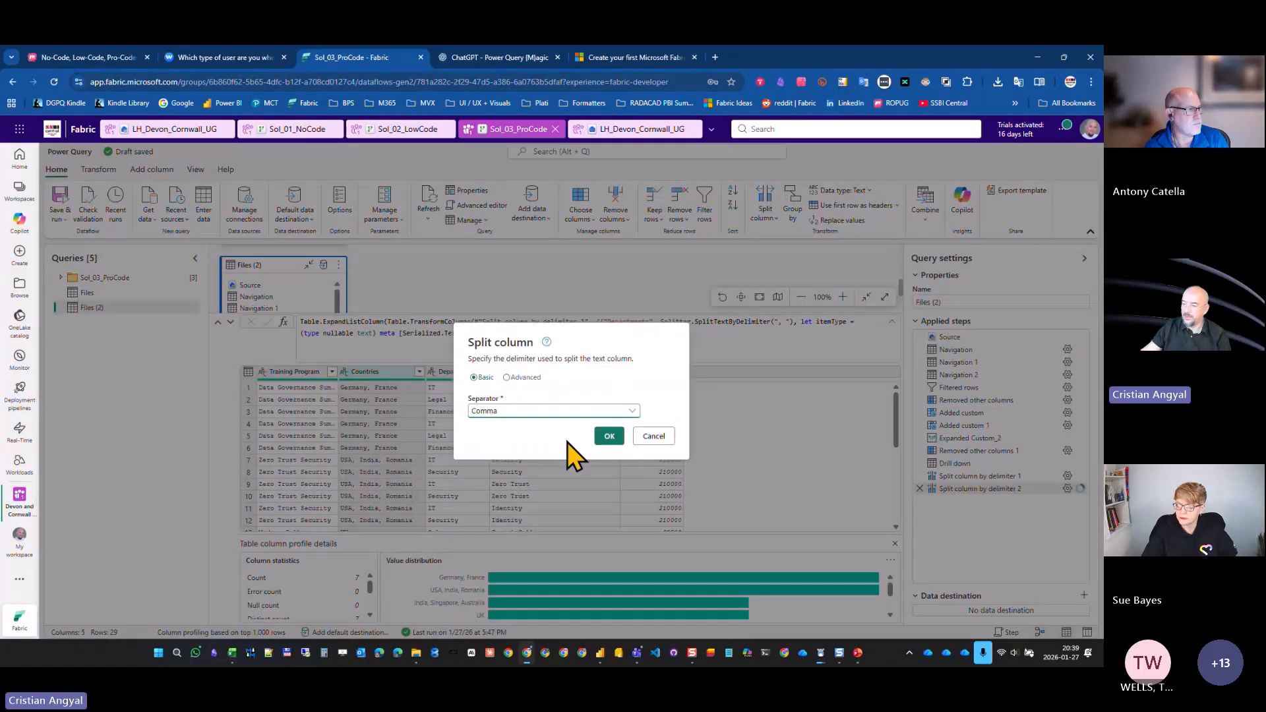
pyautogui.click(524, 378)
pyautogui.click(502, 315)
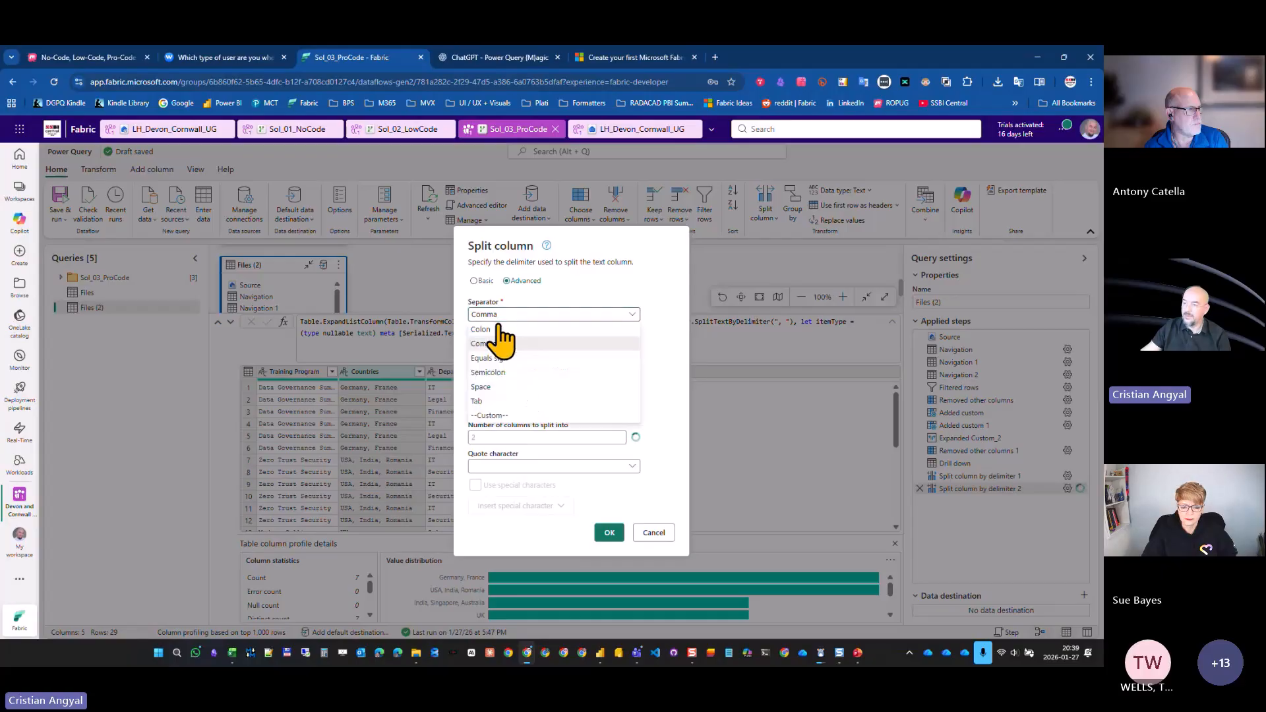
pyautogui.click(514, 416)
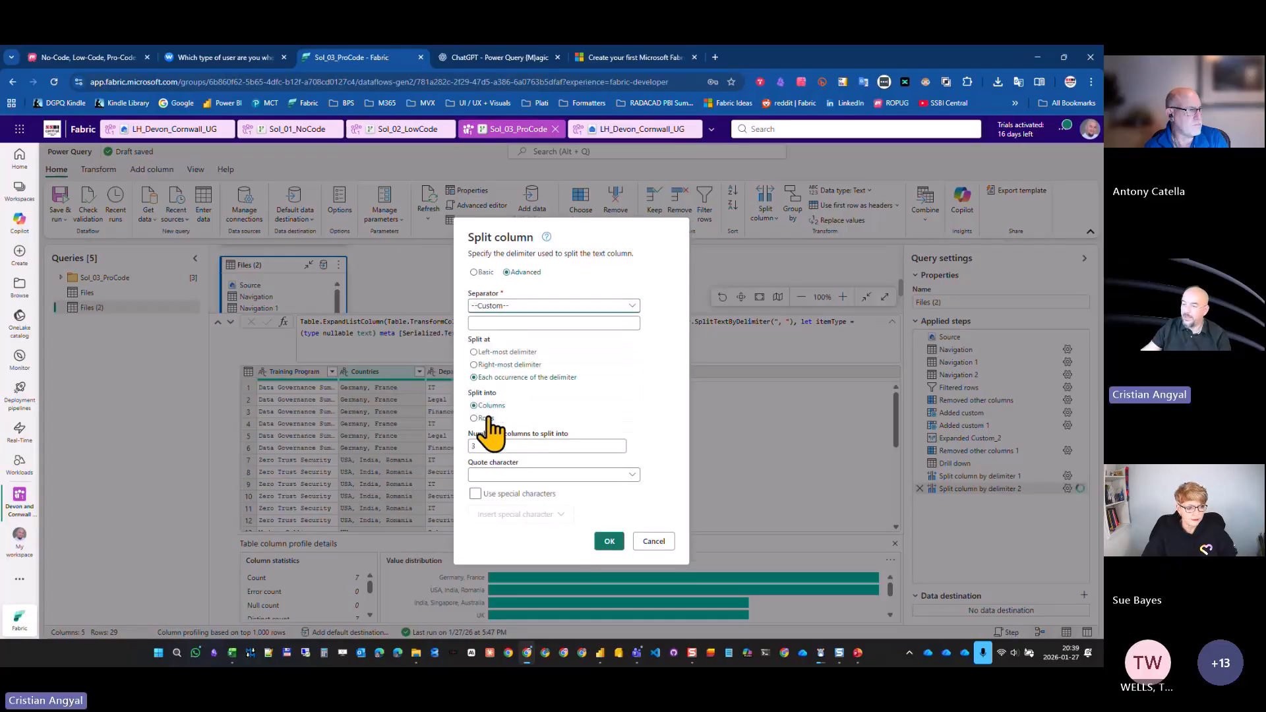
pyautogui.click(487, 419)
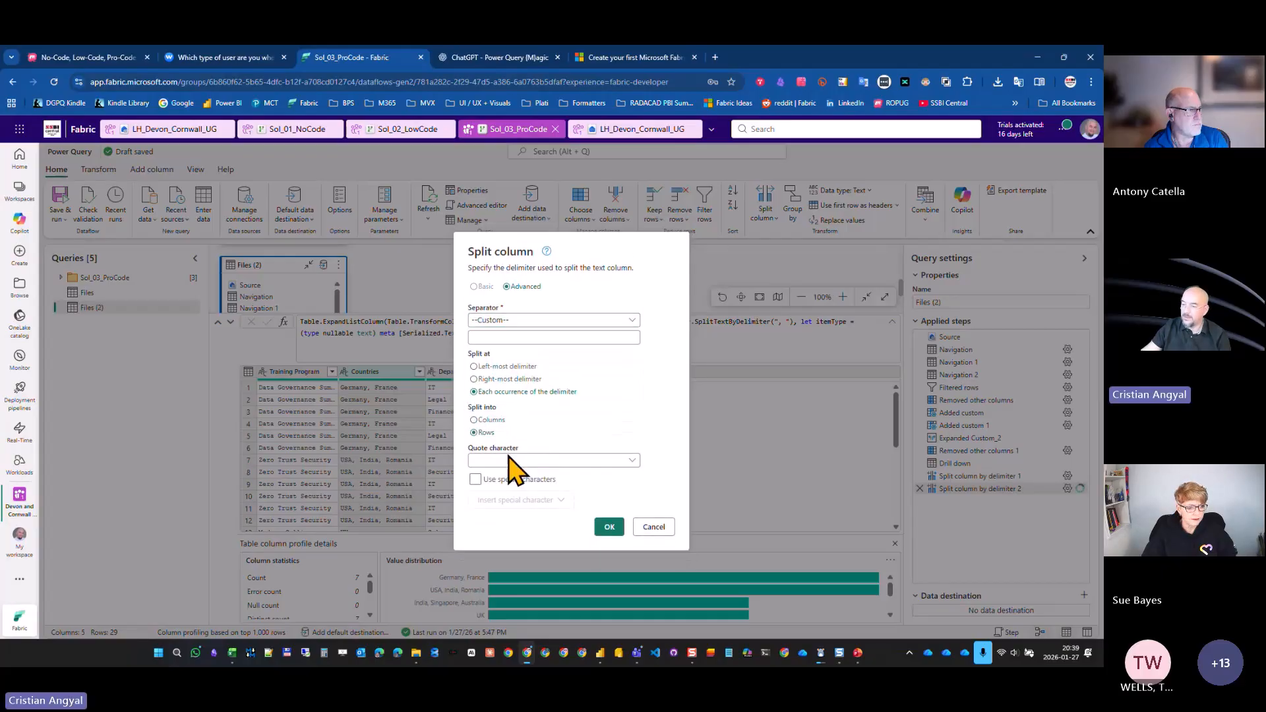
pyautogui.click(511, 339)
pyautogui.write(',')
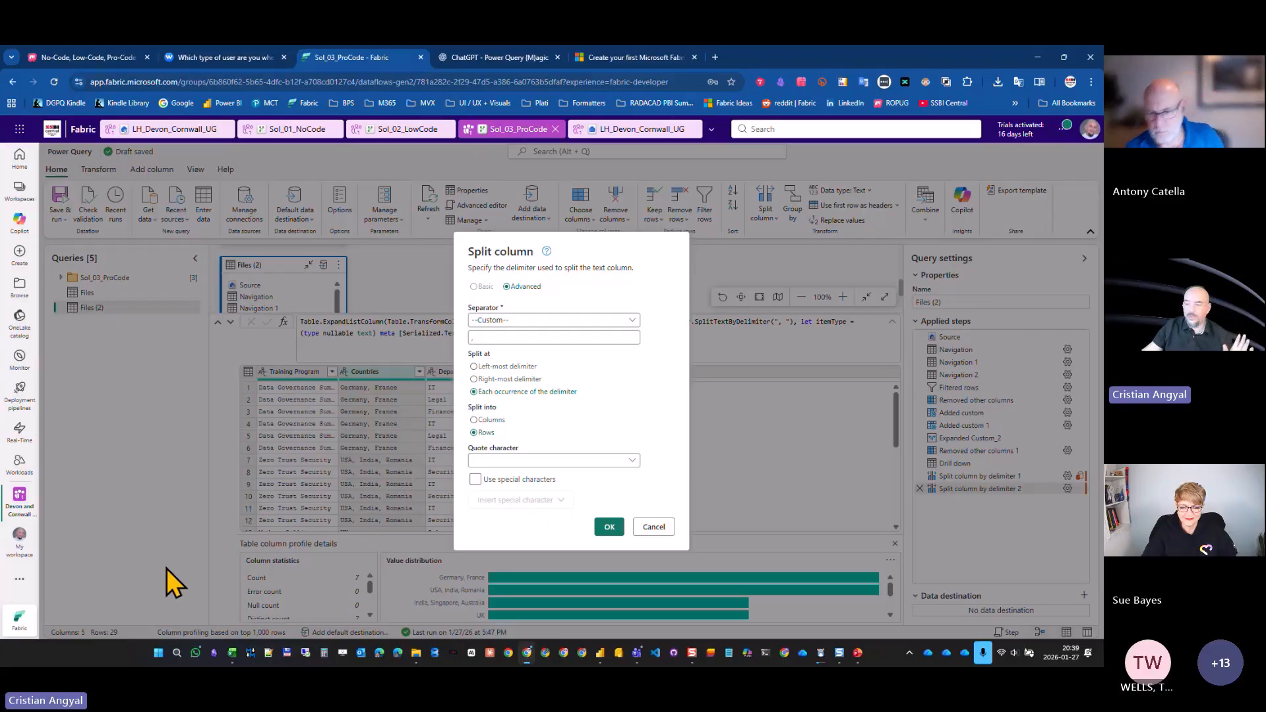
pyautogui.click(608, 527)
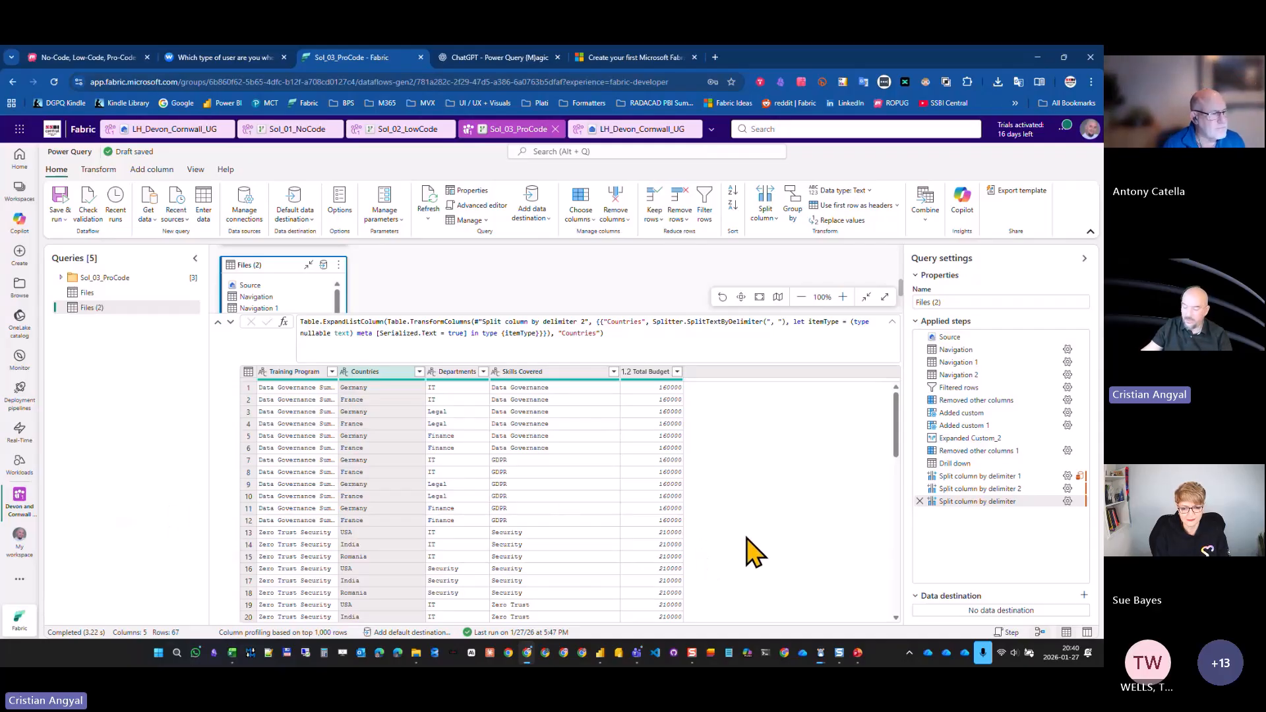
# Examine the three split steps and how the Countries split formula references the Departments split step before it.
pyautogui.moveTo(904, 469); pyautogui.dragTo(1098, 524)
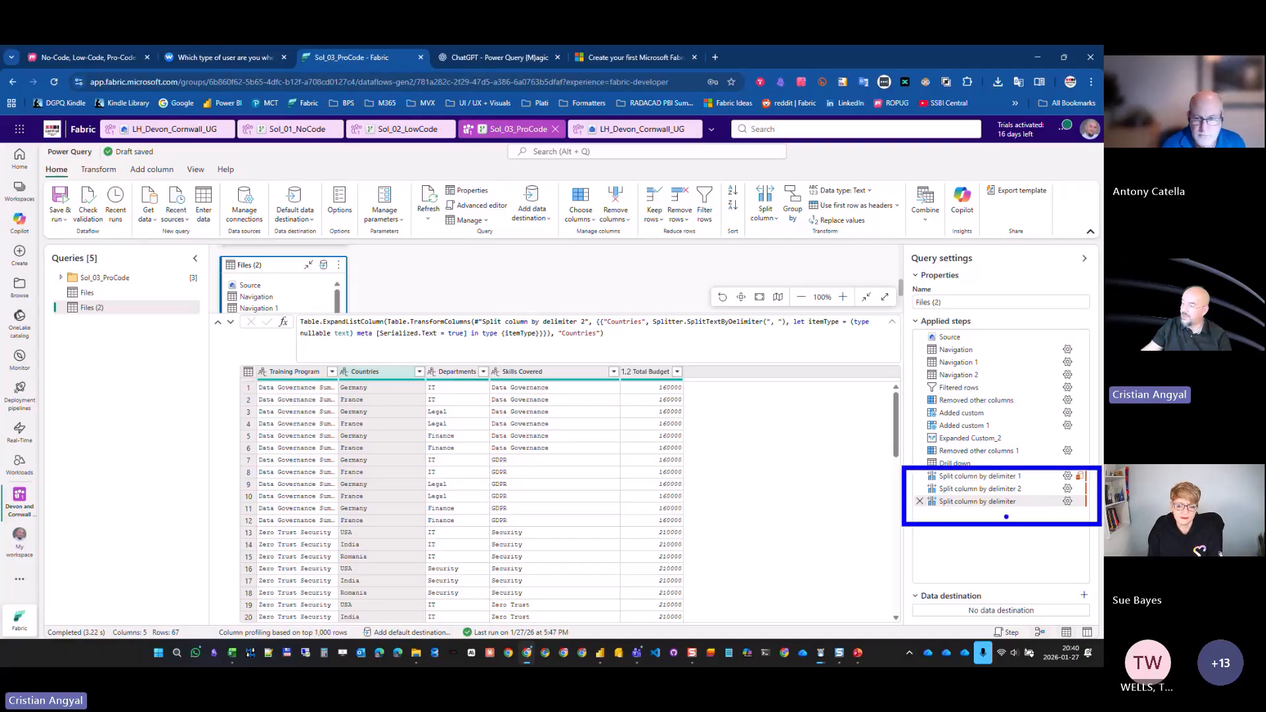
pyautogui.press('Escape')
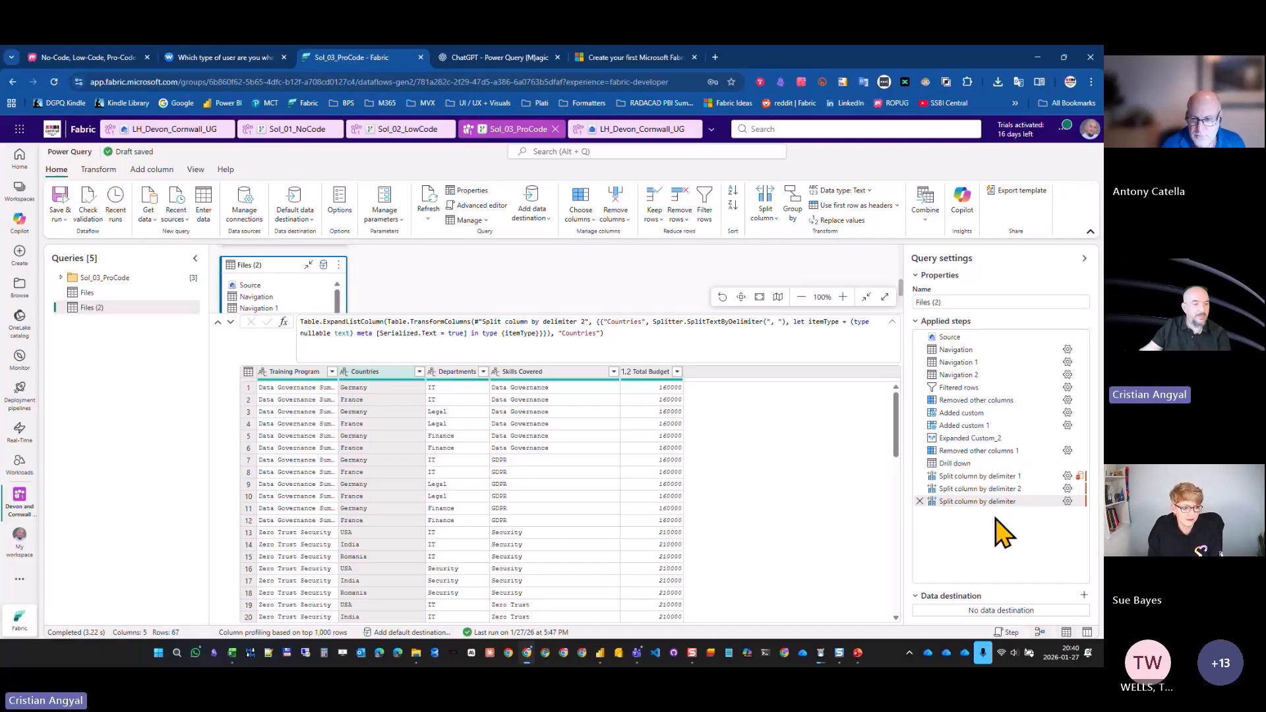
pyautogui.moveTo(975, 501)
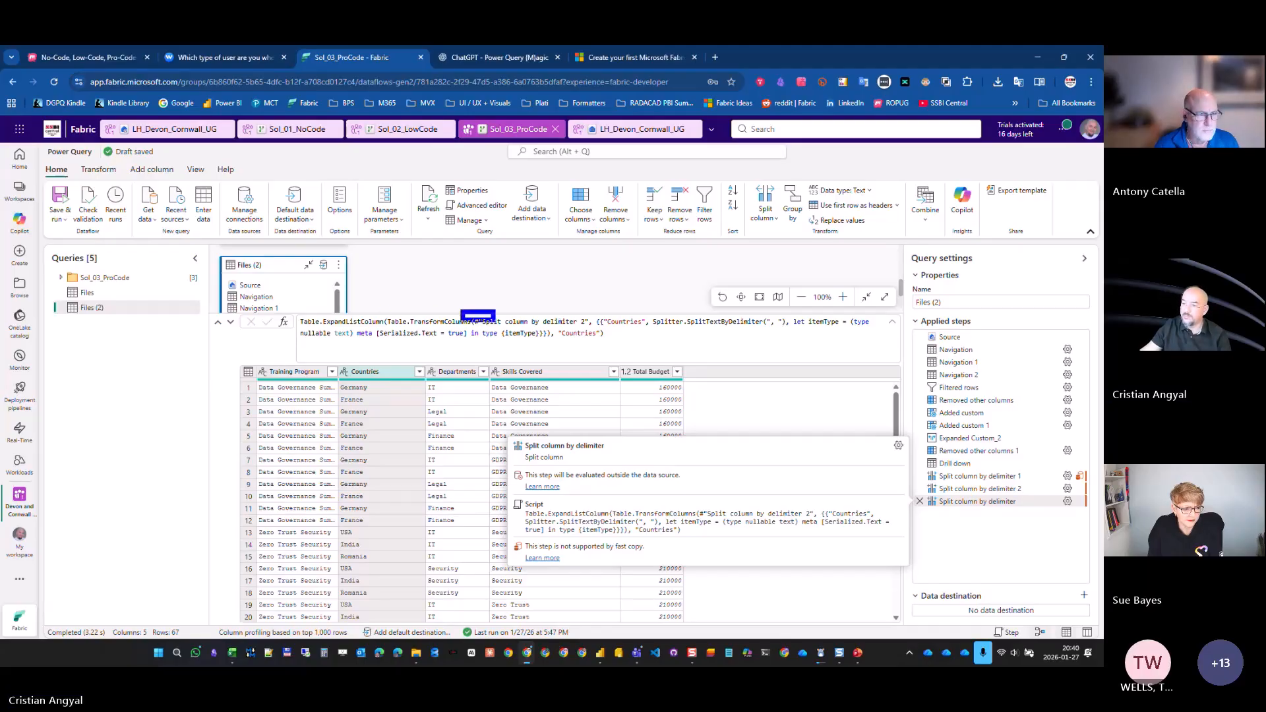
pyautogui.moveTo(495, 319); pyautogui.dragTo(599, 328)
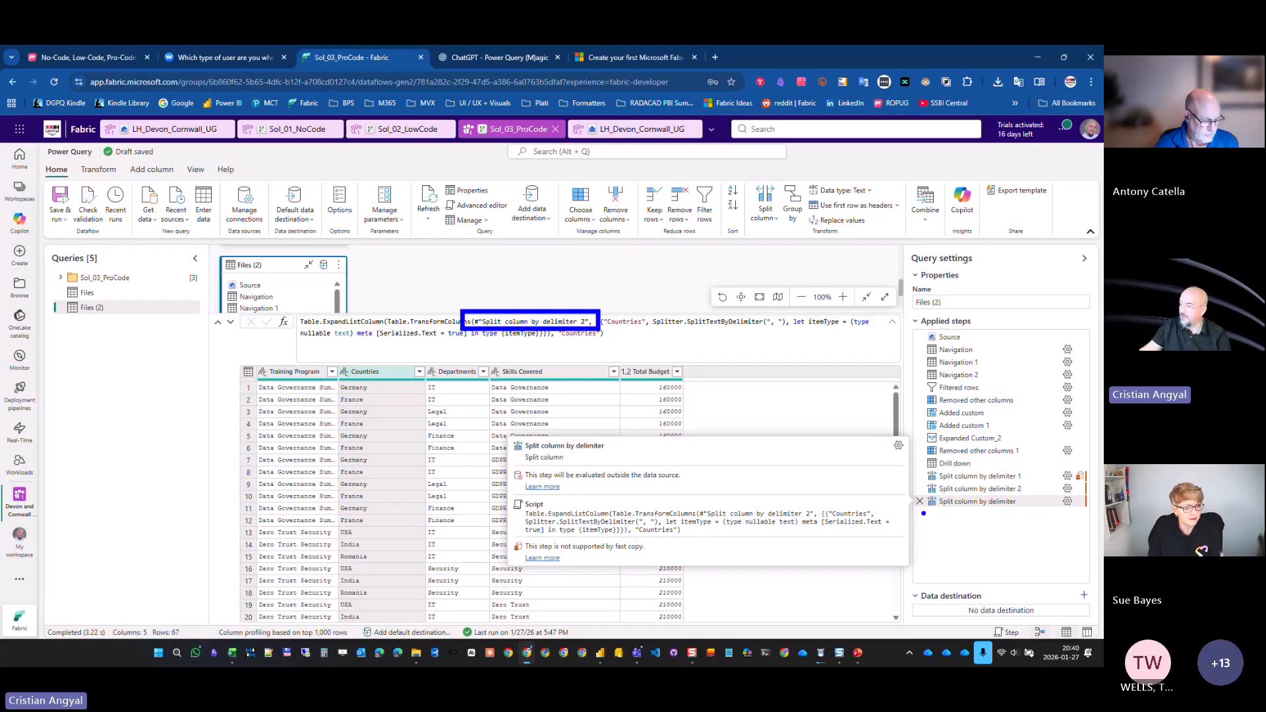
pyautogui.moveTo(943, 509)
pyautogui.mouseDown()
pyautogui.moveTo(890, 498)
pyautogui.moveTo(905, 475)
pyautogui.mouseUp()
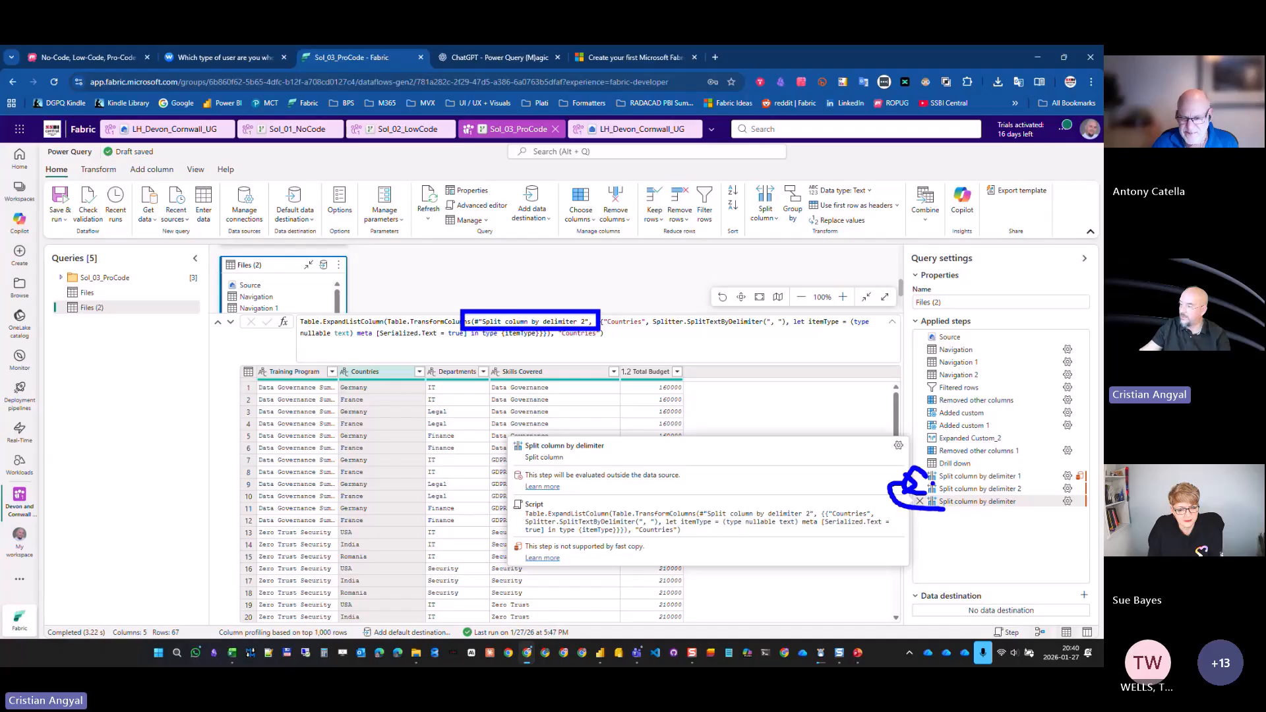
pyautogui.moveTo(926, 470)
pyautogui.mouseDown()
pyautogui.moveTo(947, 484)
pyautogui.moveTo(917, 488)
pyautogui.mouseUp()
pyautogui.press('Escape')
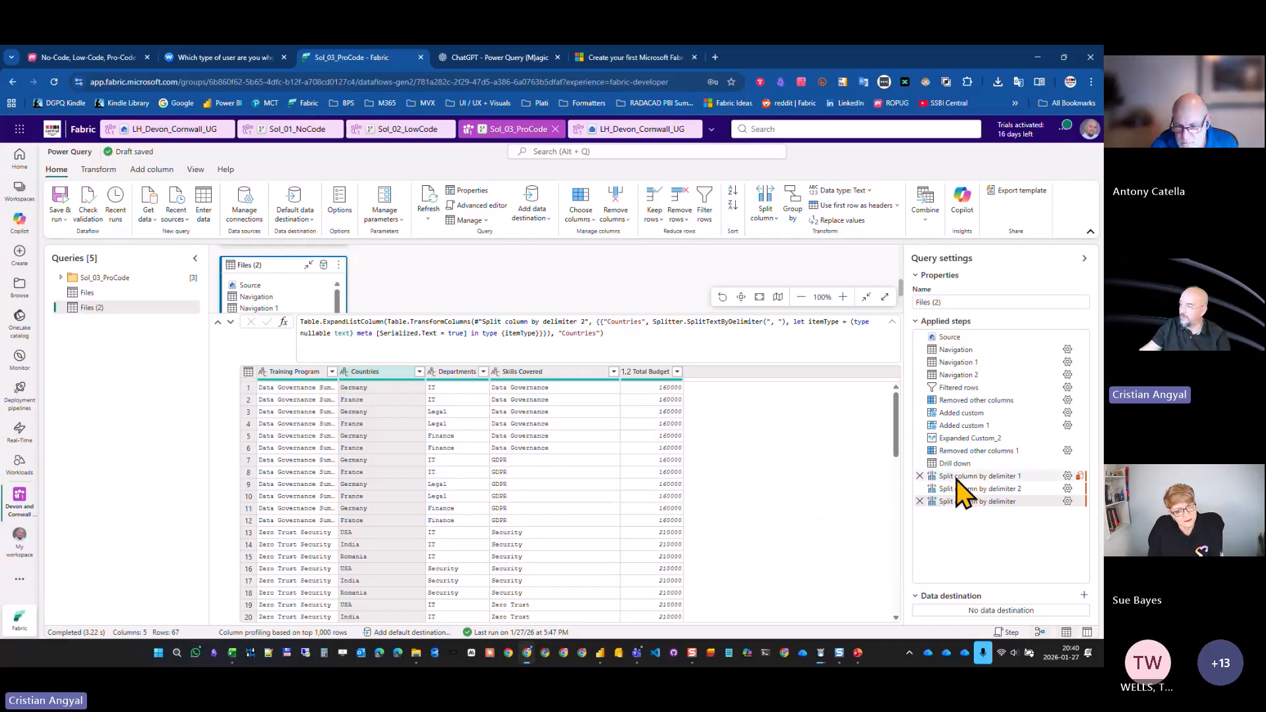
pyautogui.click(958, 489)
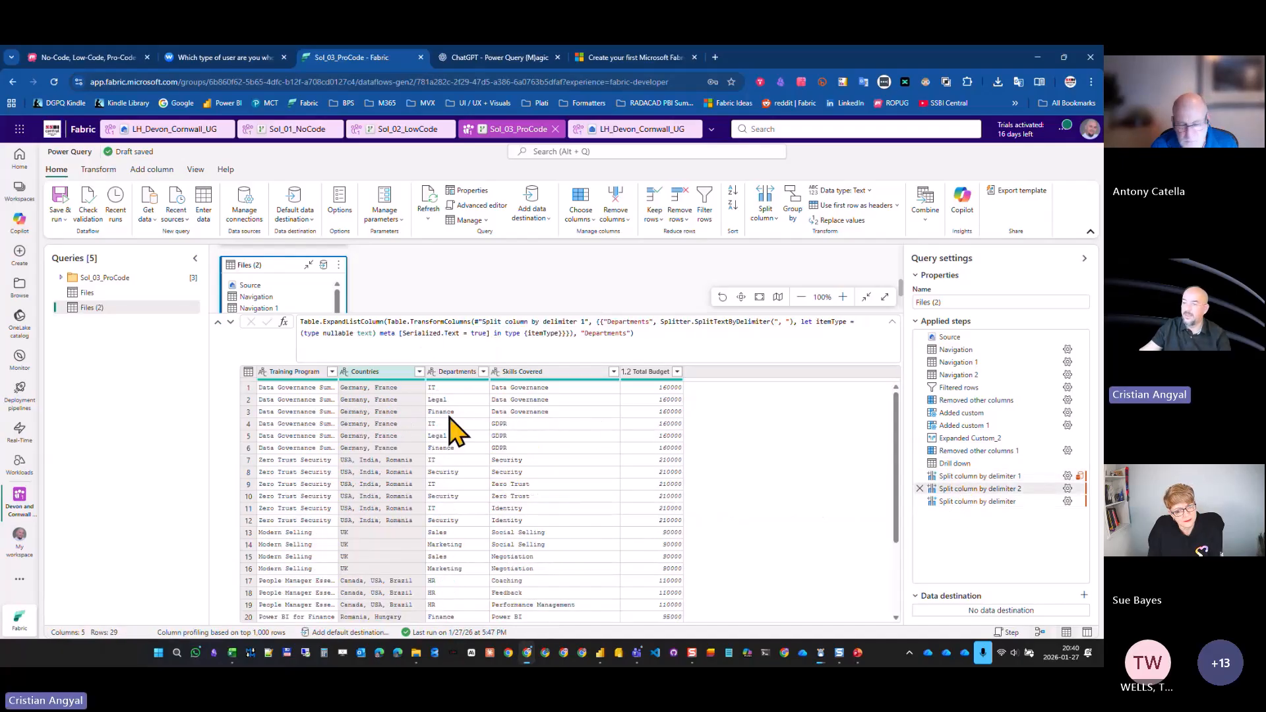
# Remove the itemType let-expression from the Countries split formula, leaving only Splitter.SplitTextByDelimiter(", ") as the transformation.
pyautogui.click(992, 501)
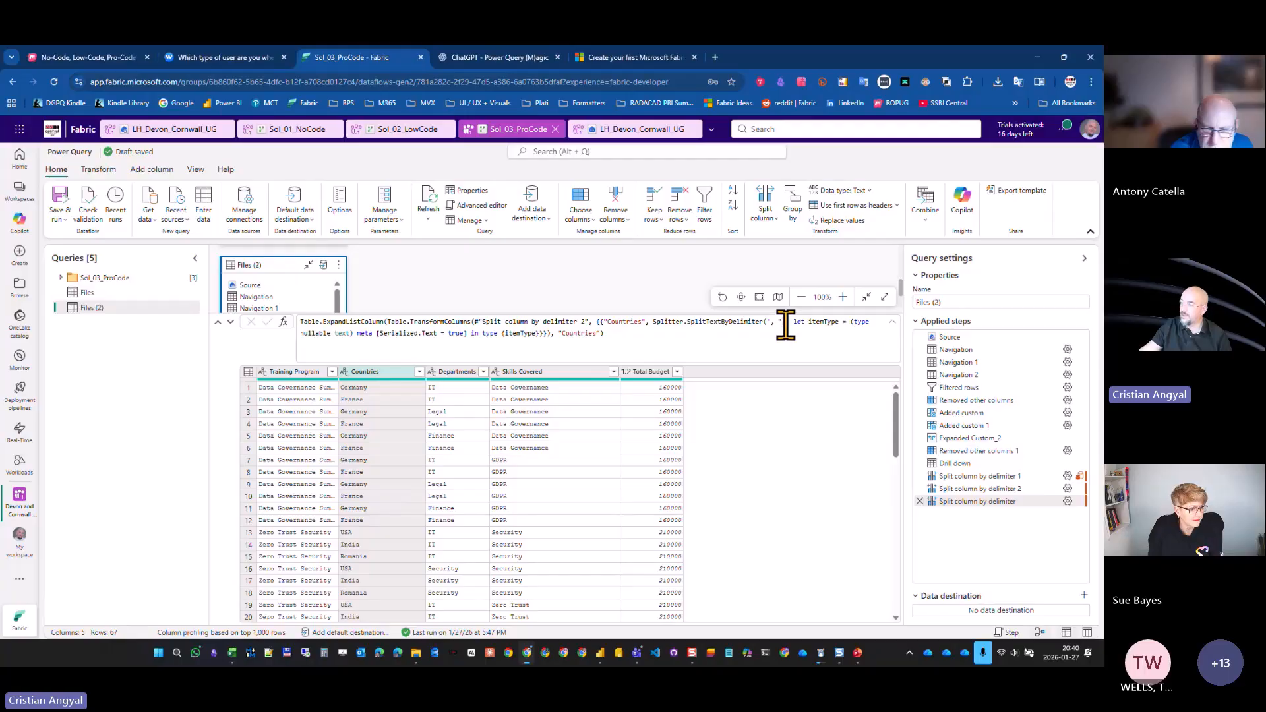
pyautogui.moveTo(785, 322); pyautogui.dragTo(537, 334)
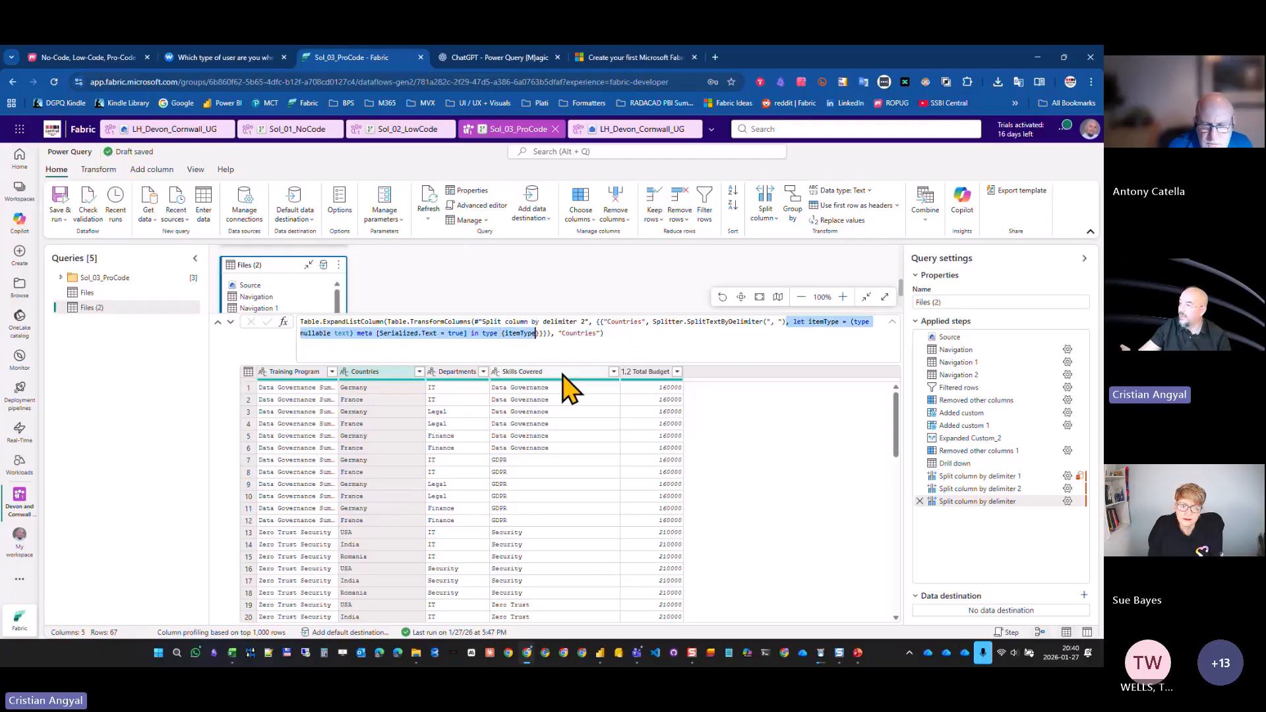
pyautogui.press('BackSpace')
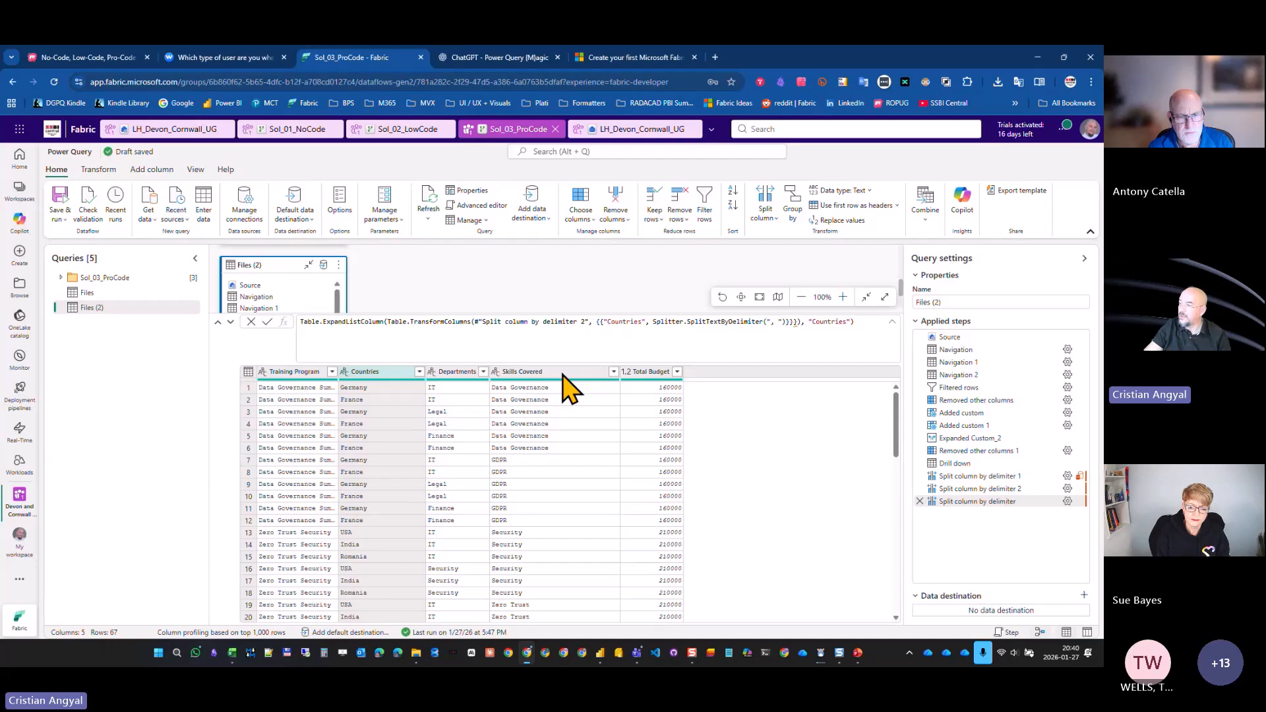
pyautogui.hotkey('ctrl', 'z')
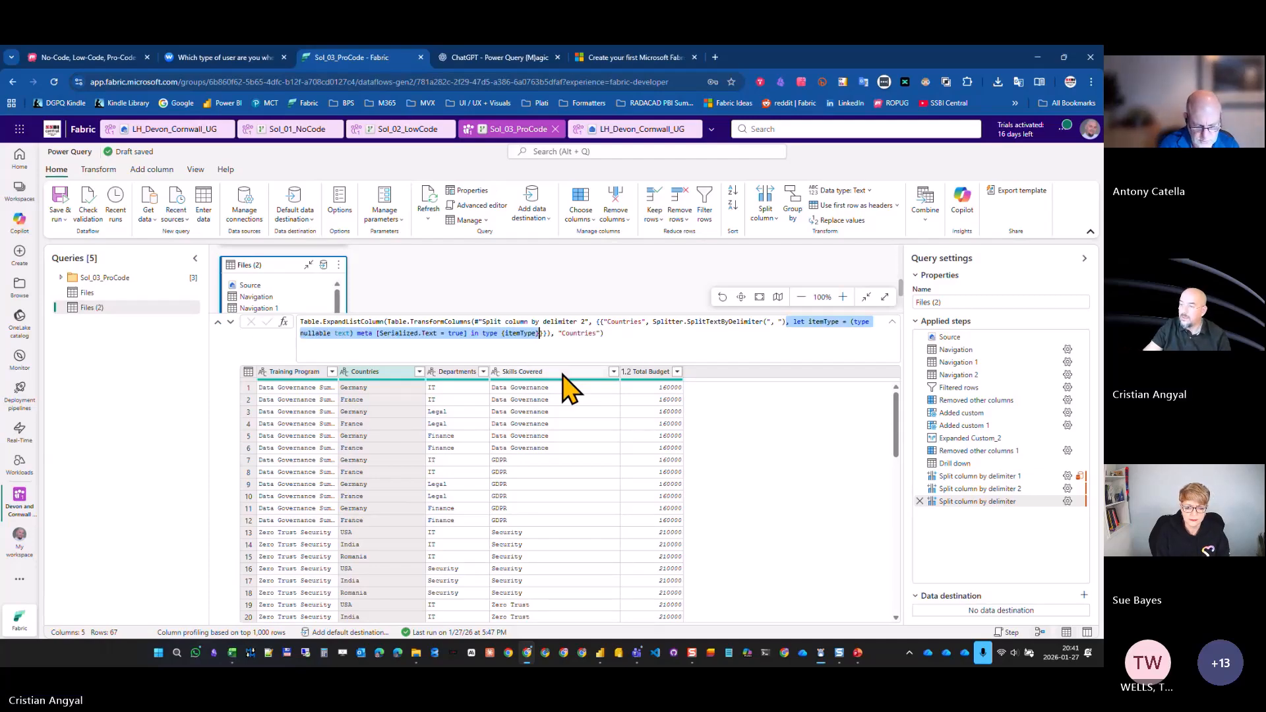
pyautogui.press('Delete')
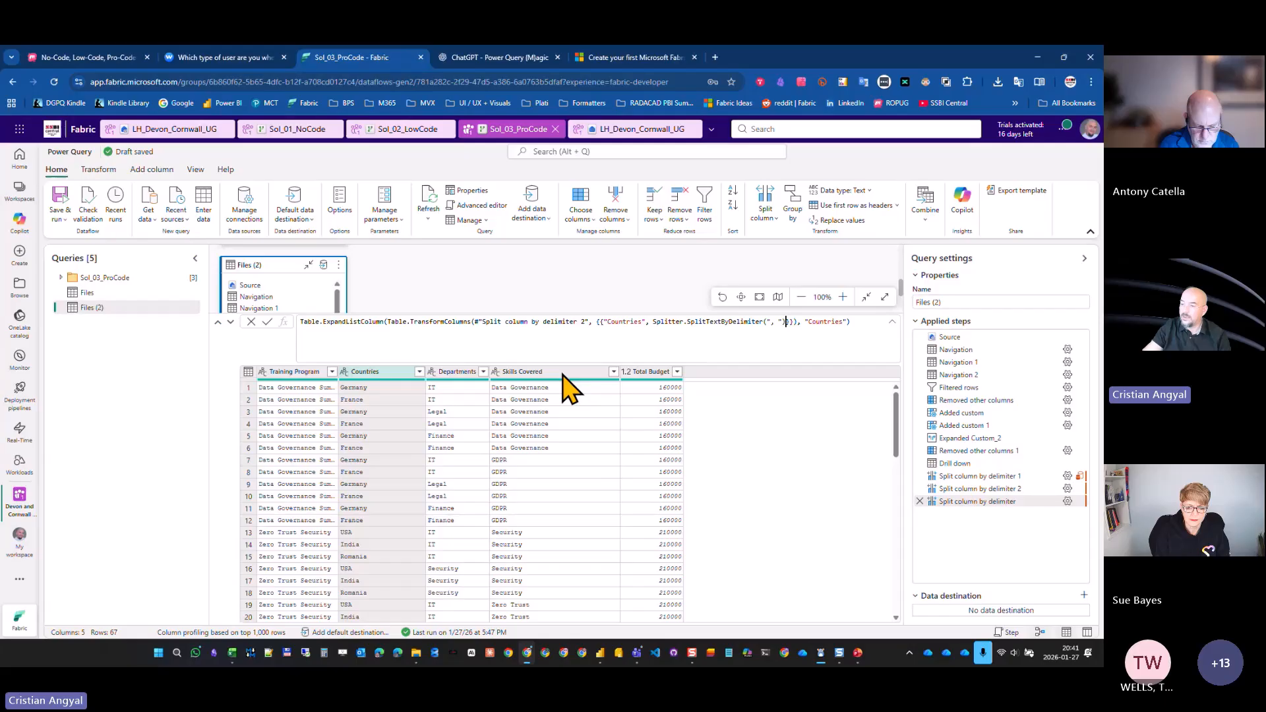
pyautogui.click(267, 321)
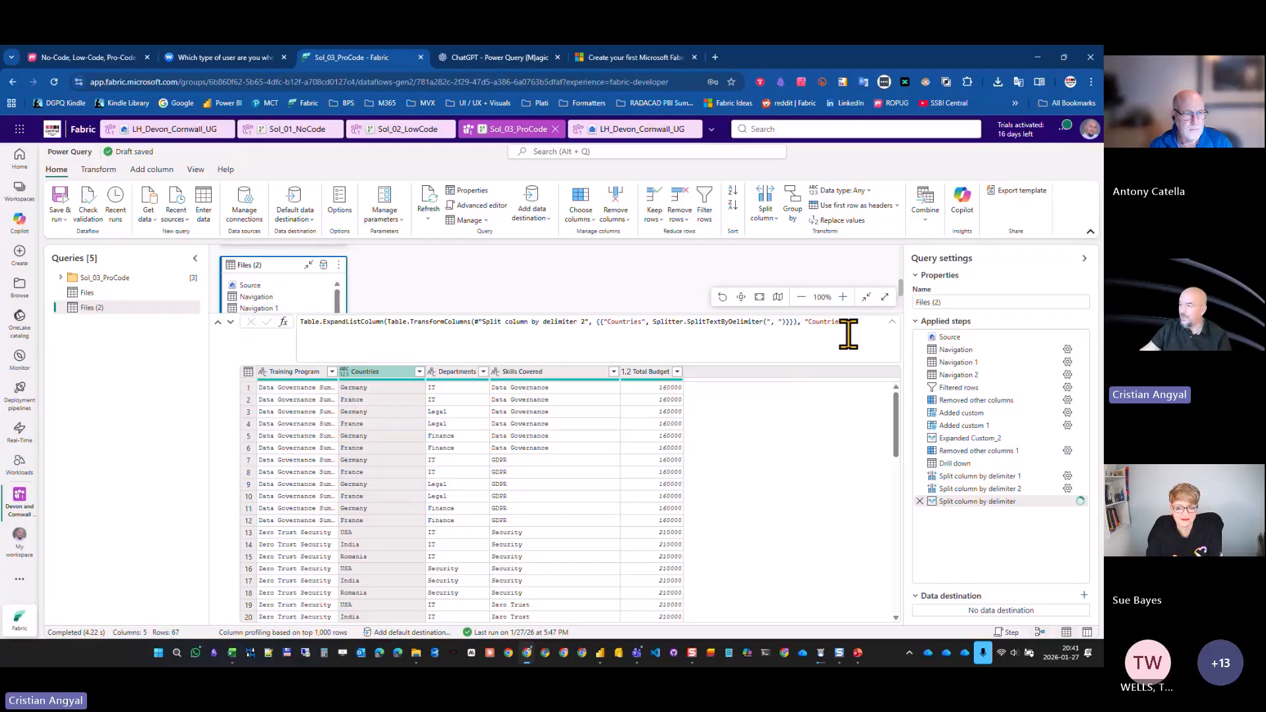
# Examine the Countries and Departments split formulas, including the previous-step reference, the column name, the splitter function and the expanded column.
pyautogui.moveTo(856, 322); pyautogui.dragTo(248, 322)
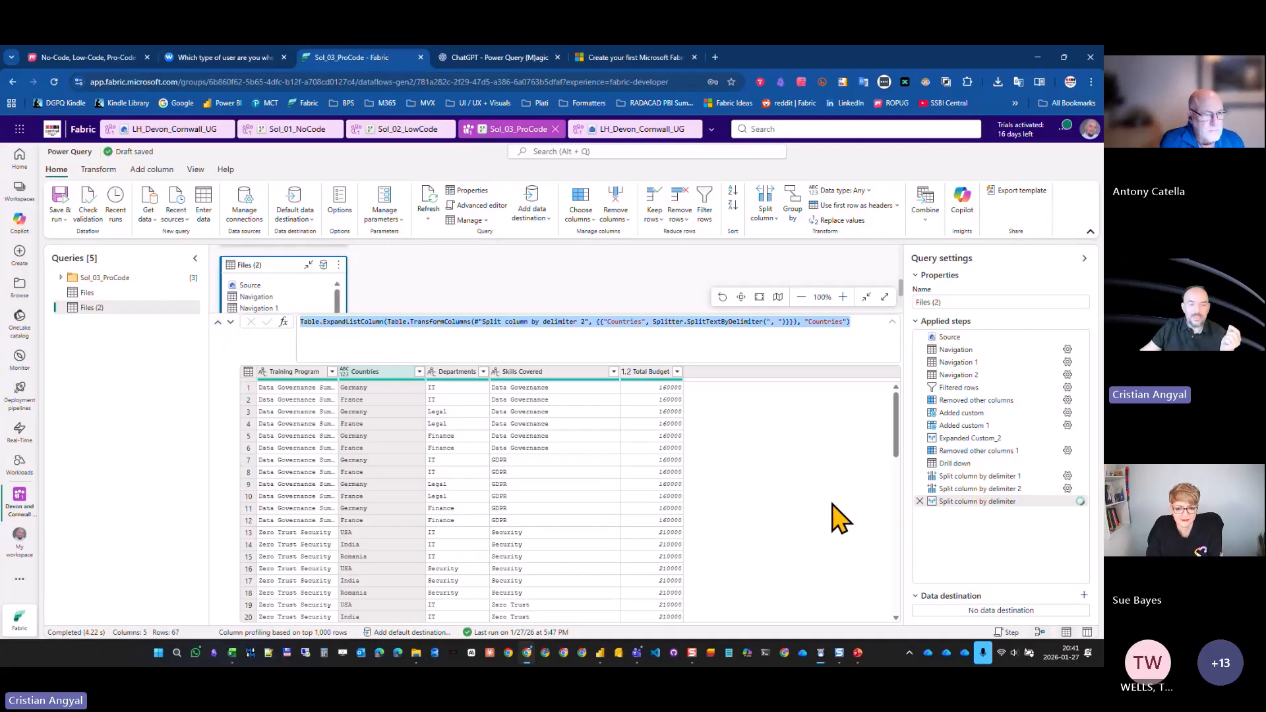
pyautogui.click(953, 489)
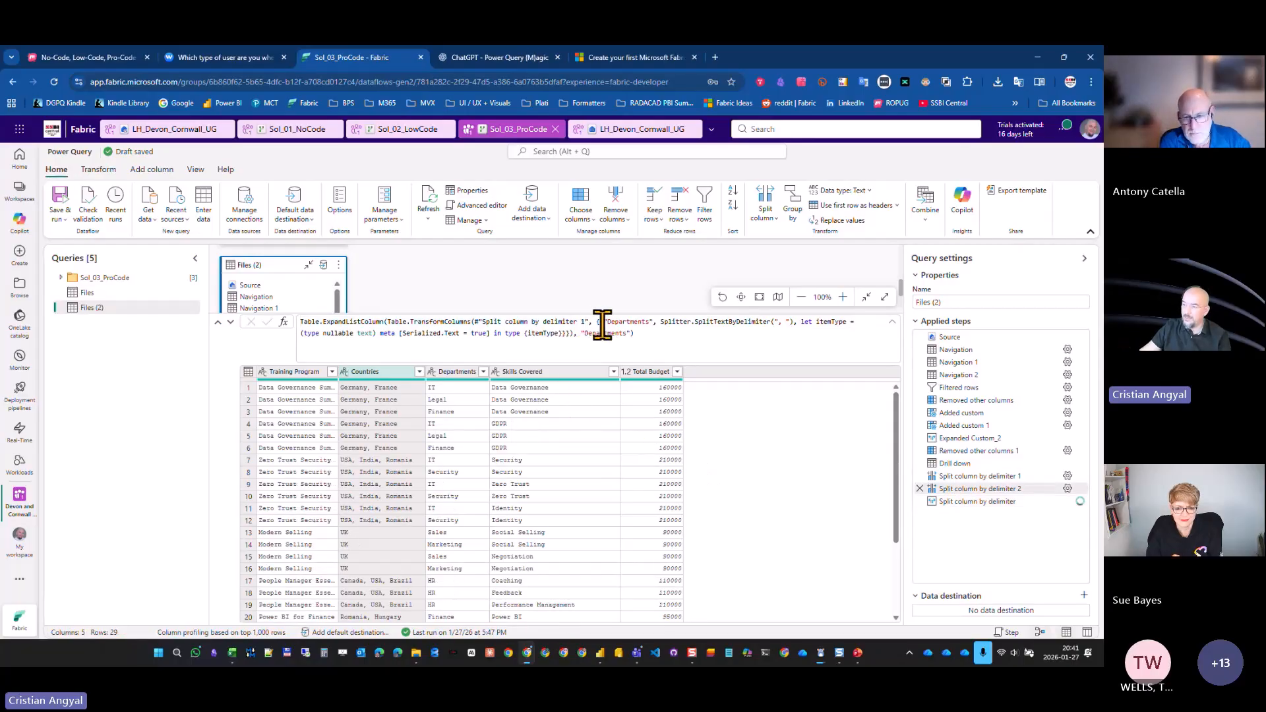
pyautogui.moveTo(588, 321); pyautogui.dragTo(468, 318)
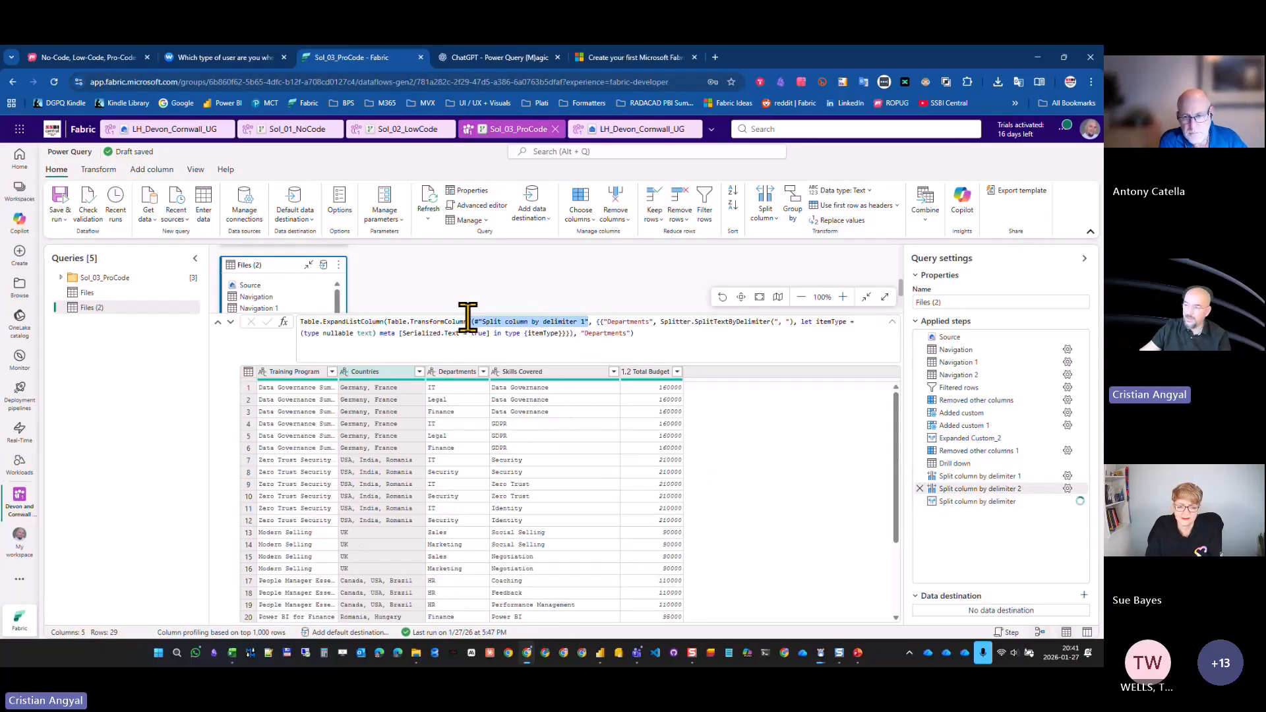
pyautogui.moveTo(606, 322); pyautogui.dragTo(648, 322)
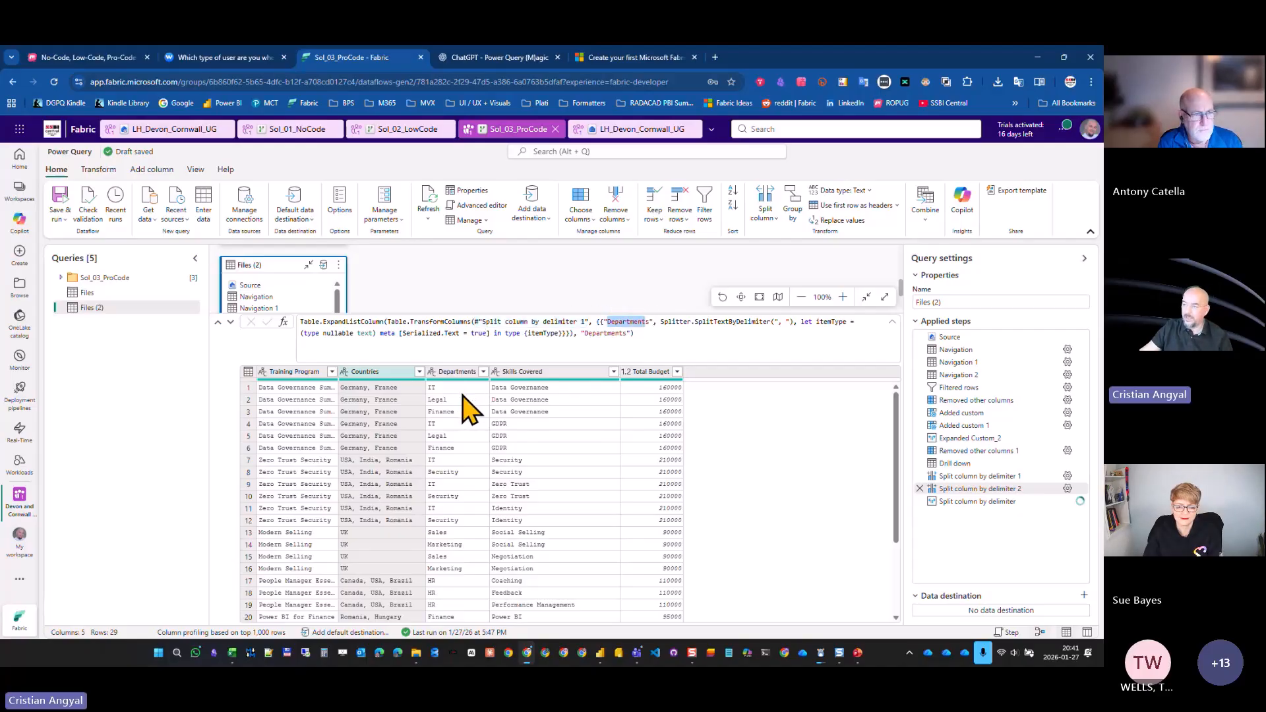
pyautogui.click(658, 322)
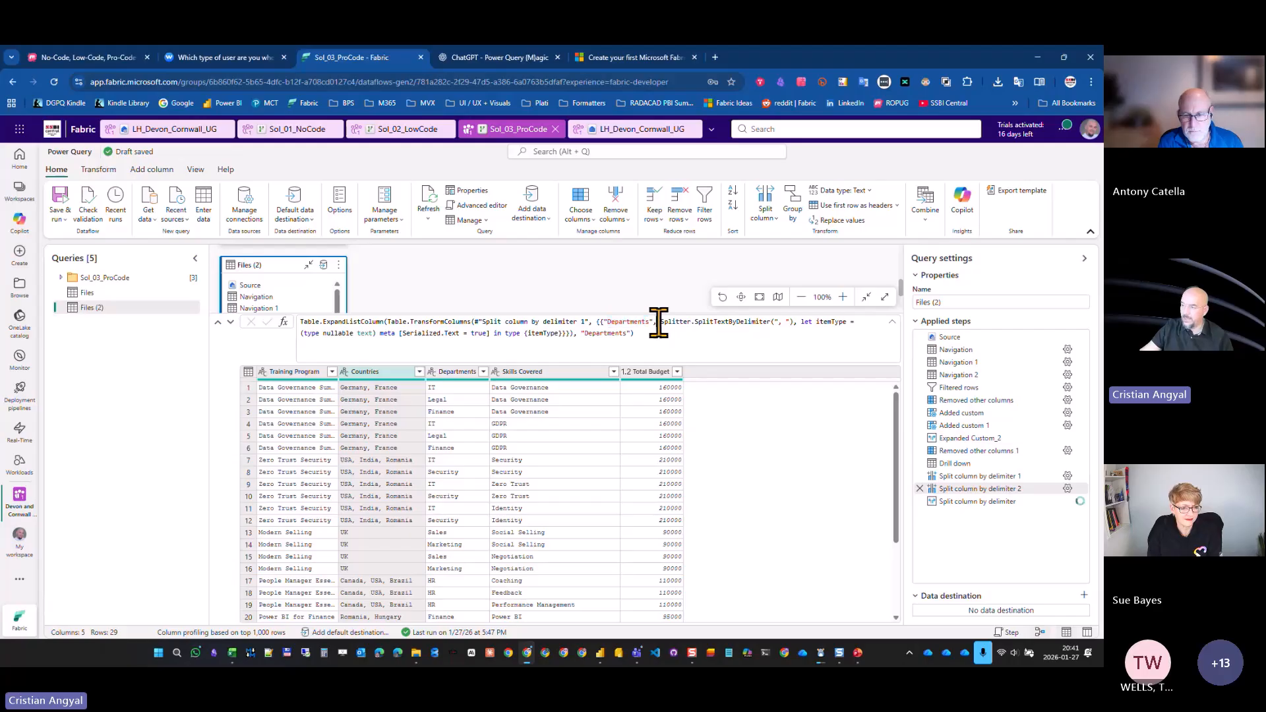
pyautogui.moveTo(658, 322); pyautogui.dragTo(767, 322)
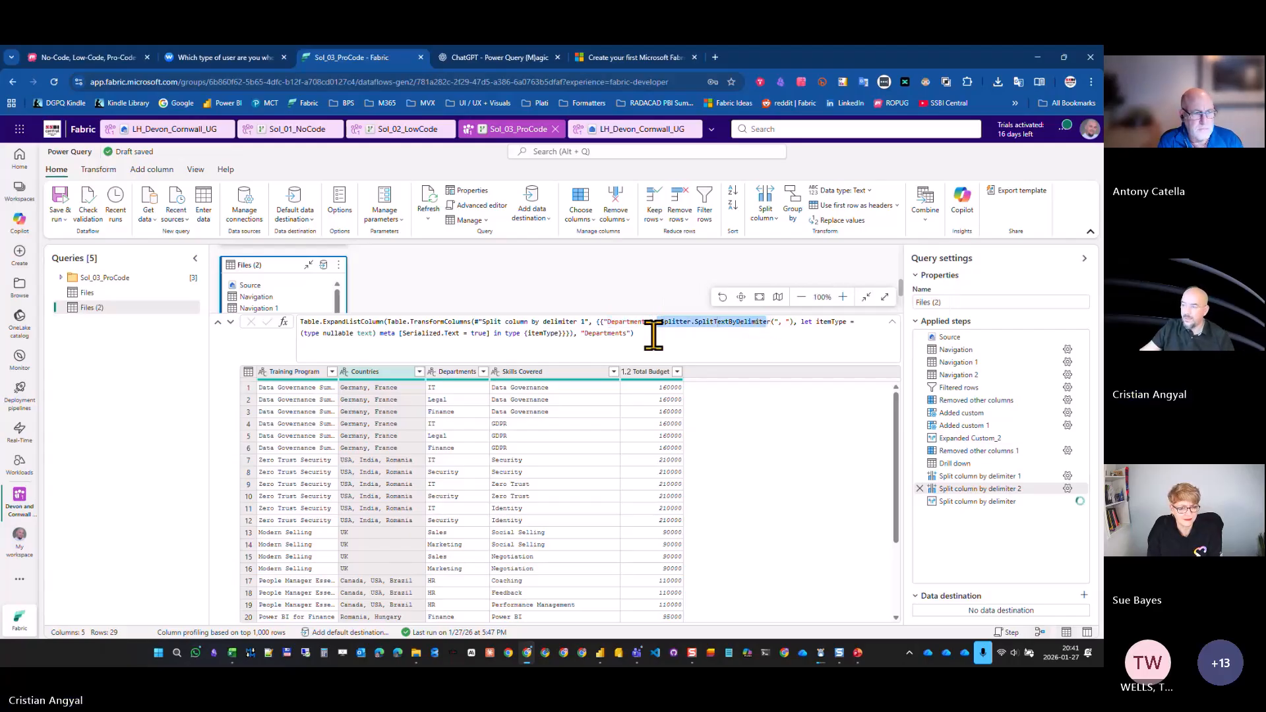
pyautogui.moveTo(632, 333); pyautogui.dragTo(581, 333)
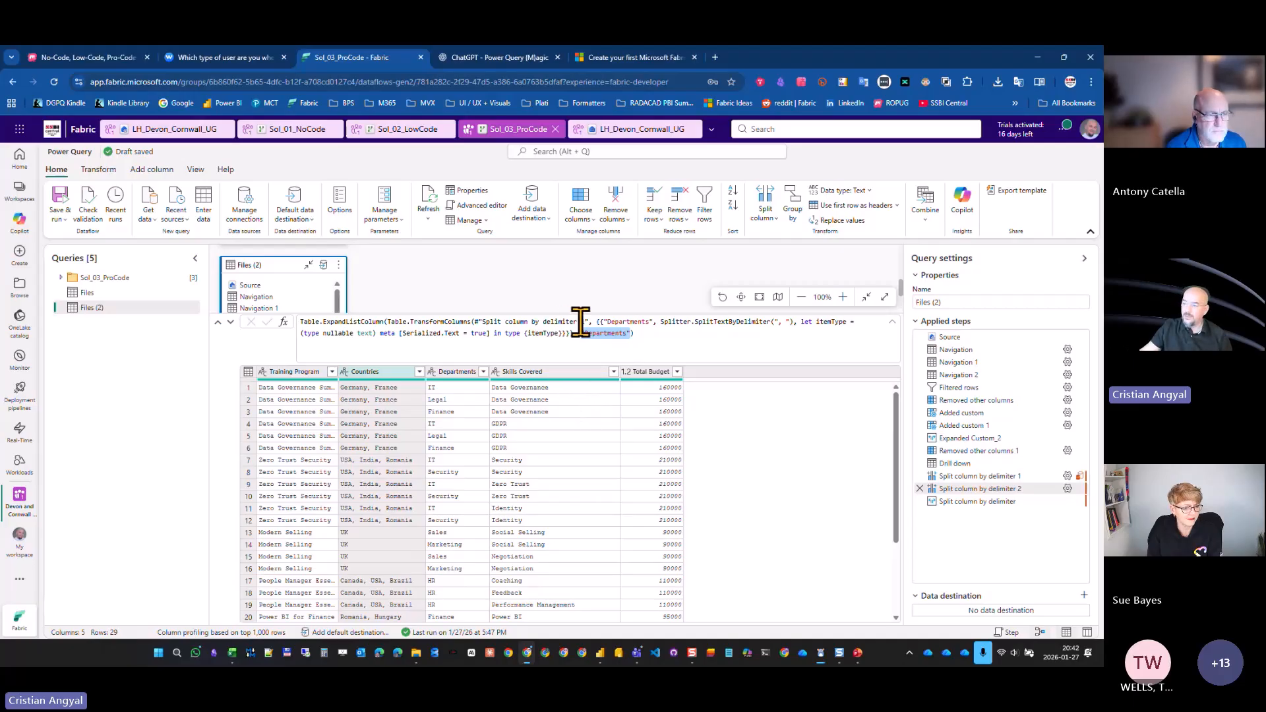
pyautogui.moveTo(587, 322); pyautogui.dragTo(473, 321)
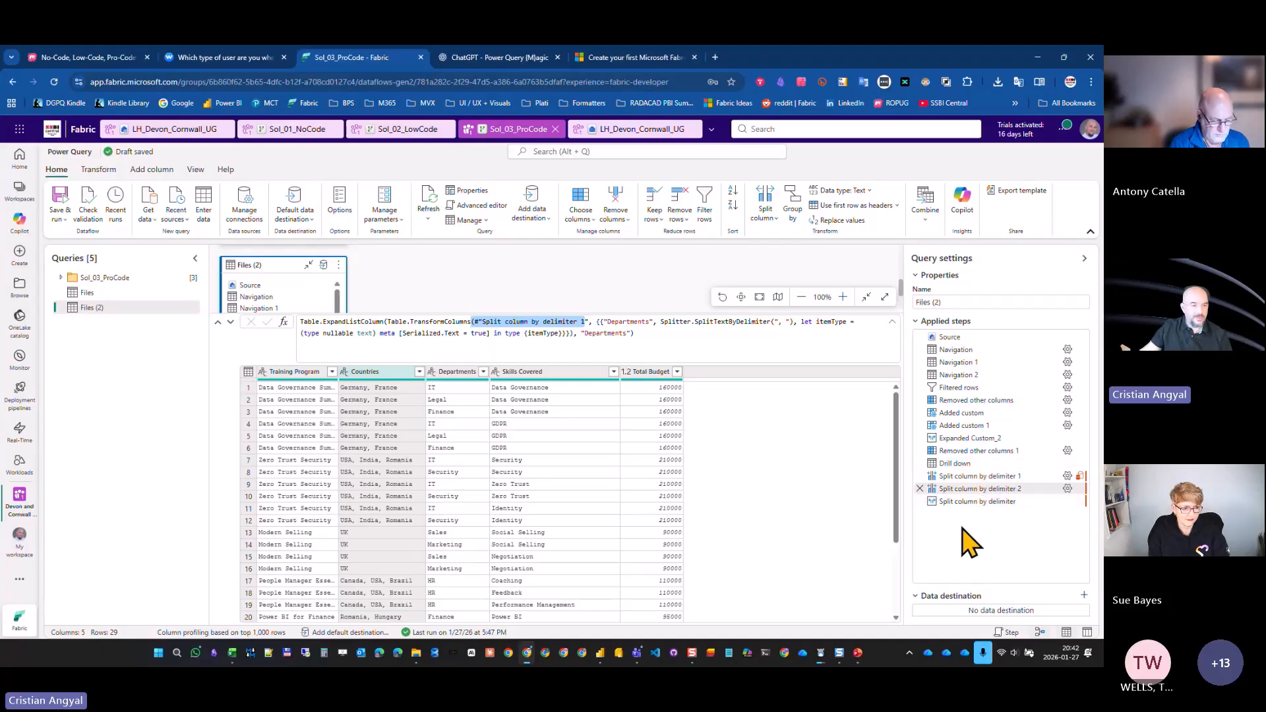
# Select the Skills Covered split step and open its available actions.
pyautogui.click(960, 477)
pyautogui.rightClick(961, 477)
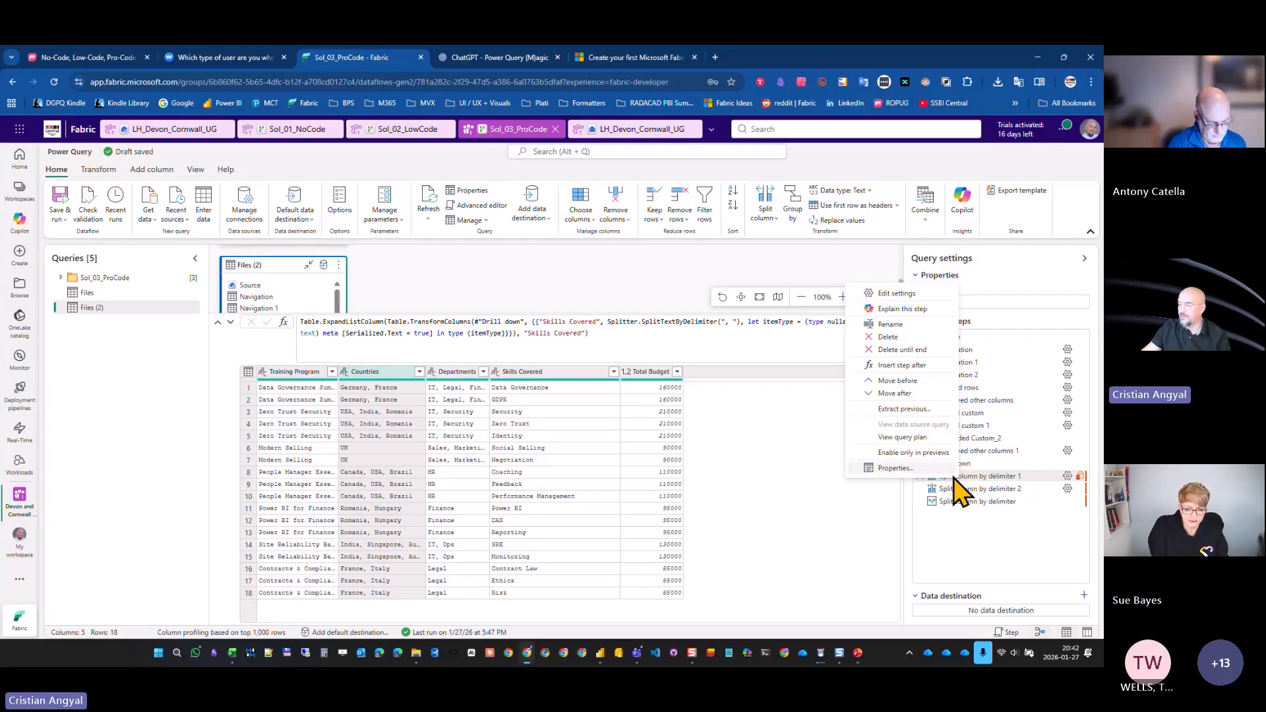
# Delete the applied steps from "Split column by delimiter 1" through the end of the Files (2) query.
pyautogui.moveTo(947, 492)
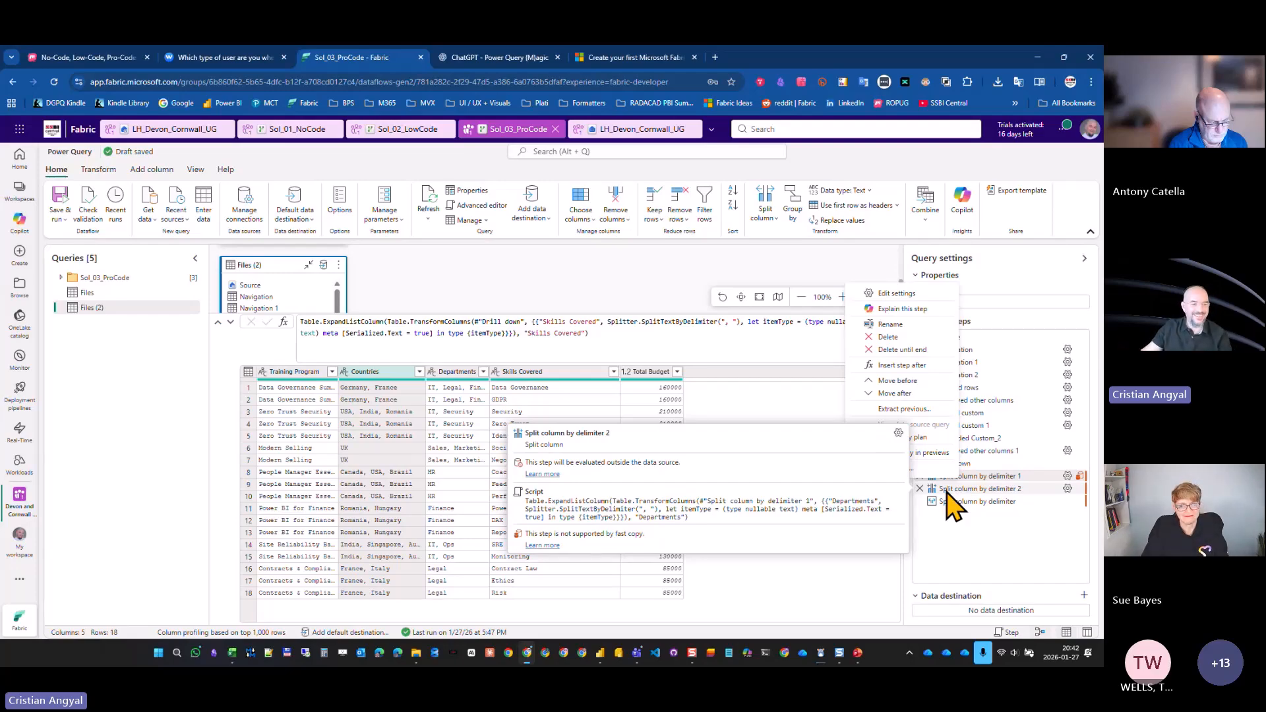
pyautogui.click(917, 353)
pyautogui.click(663, 422)
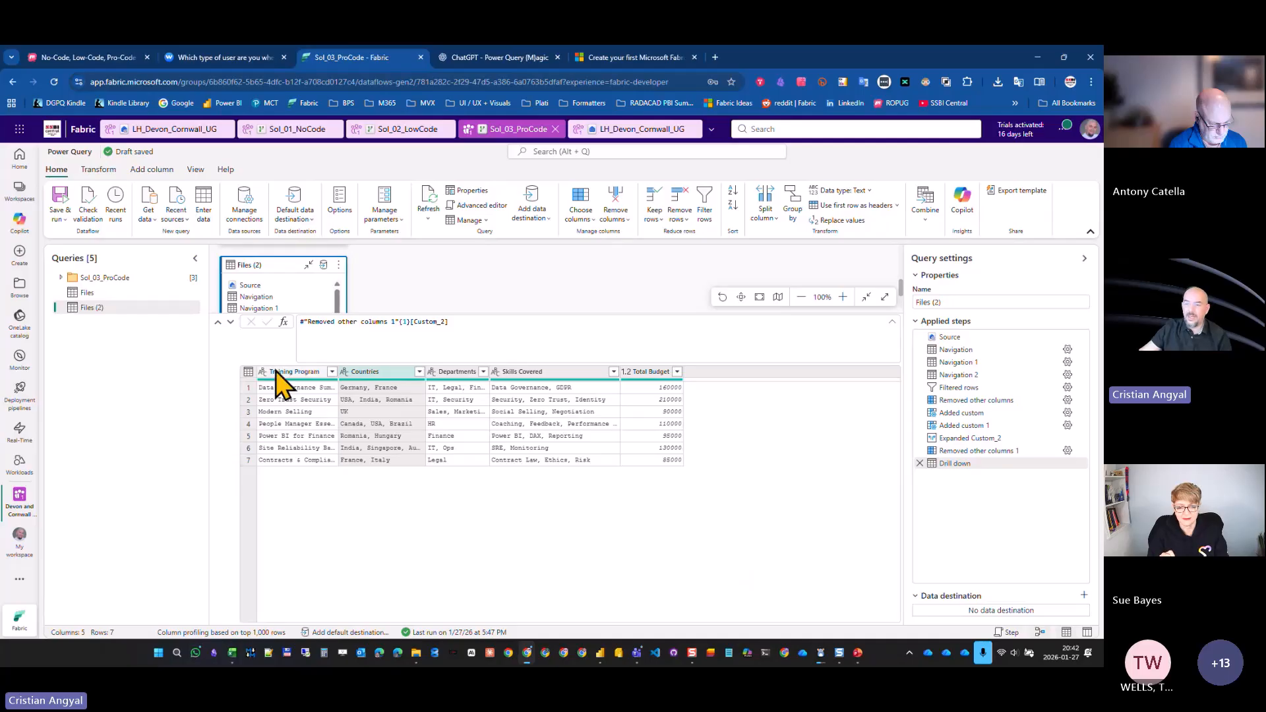
# Add a custom step that lists the table's column names with the formula Table.ColumnNames(#"Drill down").
pyautogui.click(283, 322)
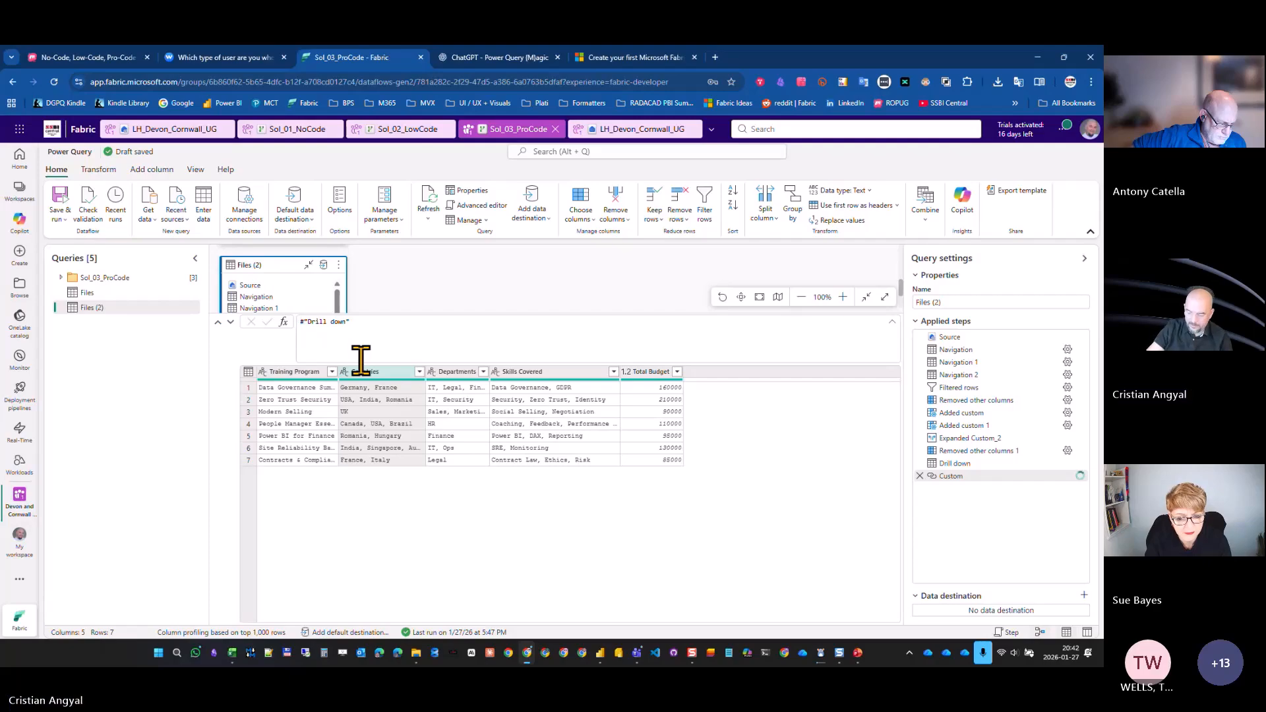
pyautogui.write('(')
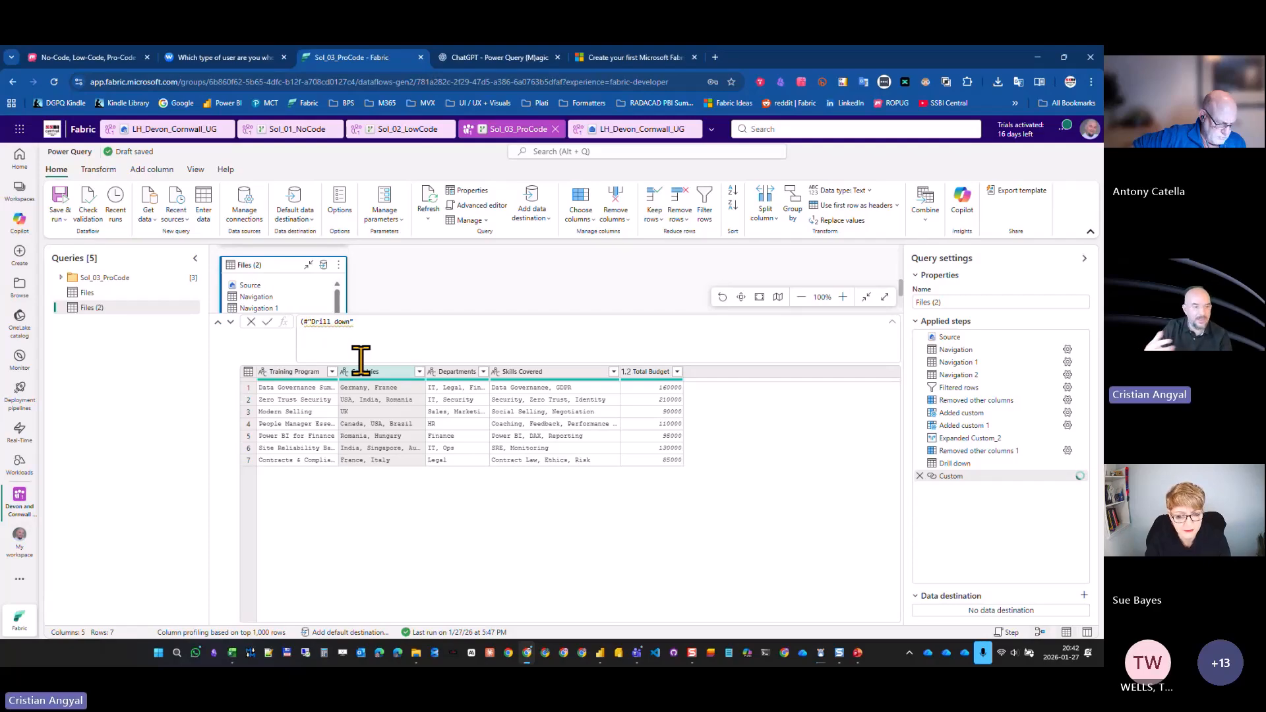
pyautogui.write('Tableco')
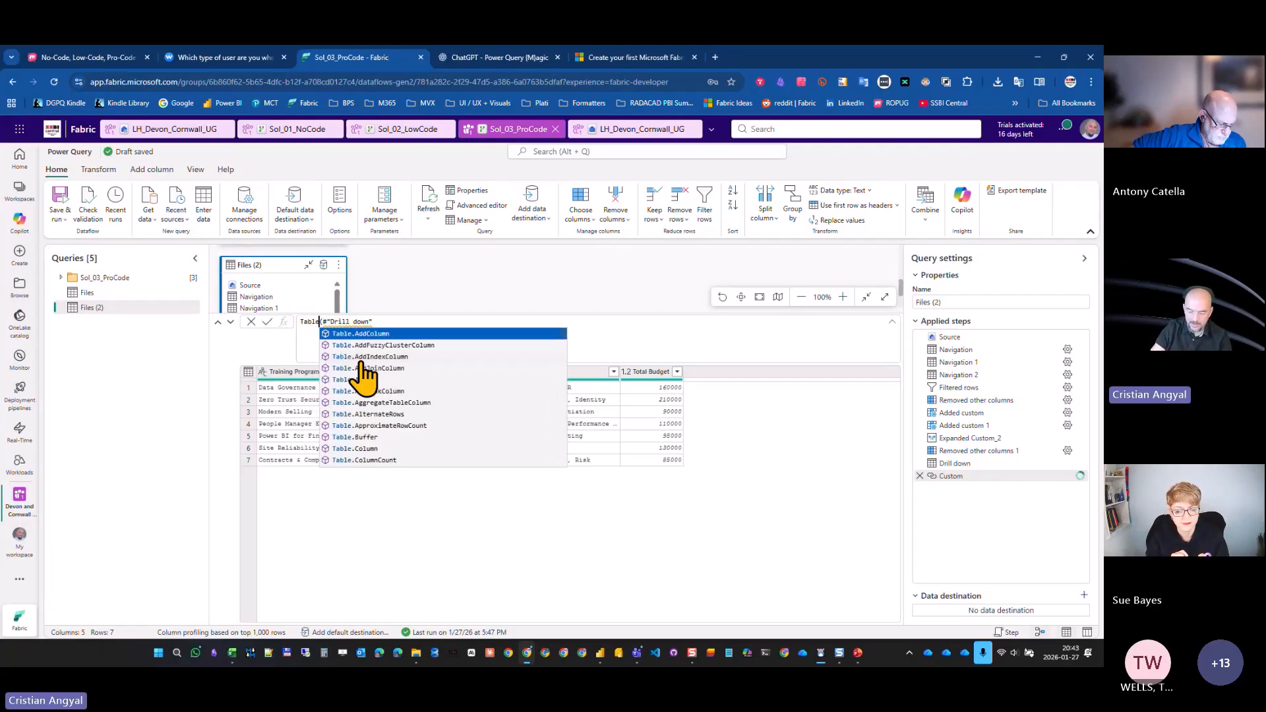
pyautogui.write('l')
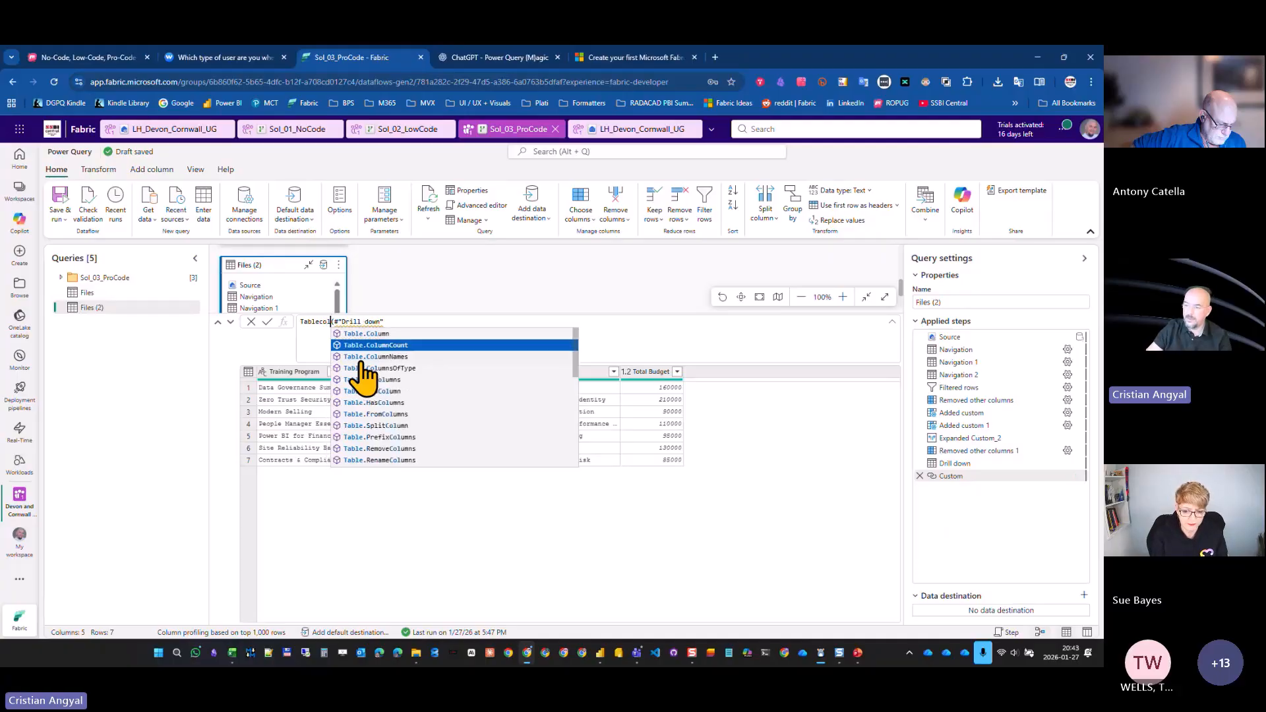
pyautogui.click(362, 357)
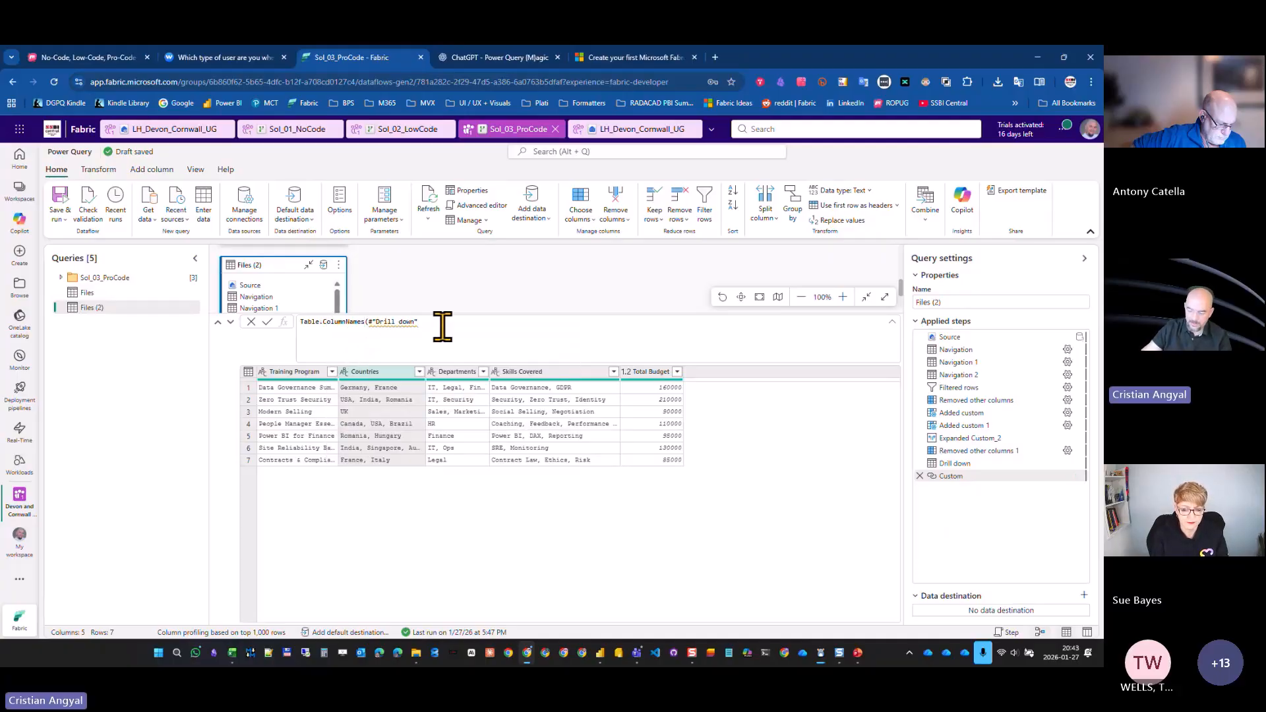
pyautogui.write(')')
pyautogui.press('Return')
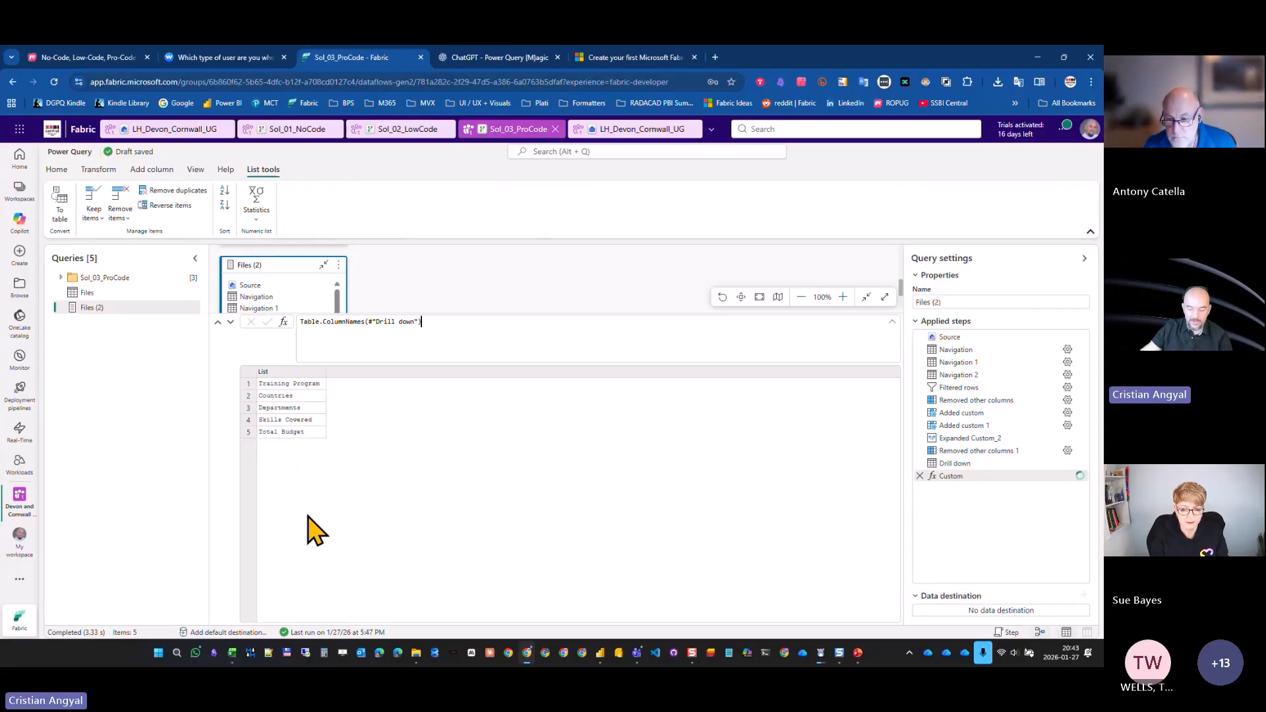
# Inspect the Countries and Skills Covered items in the column name list.
pyautogui.write('{')
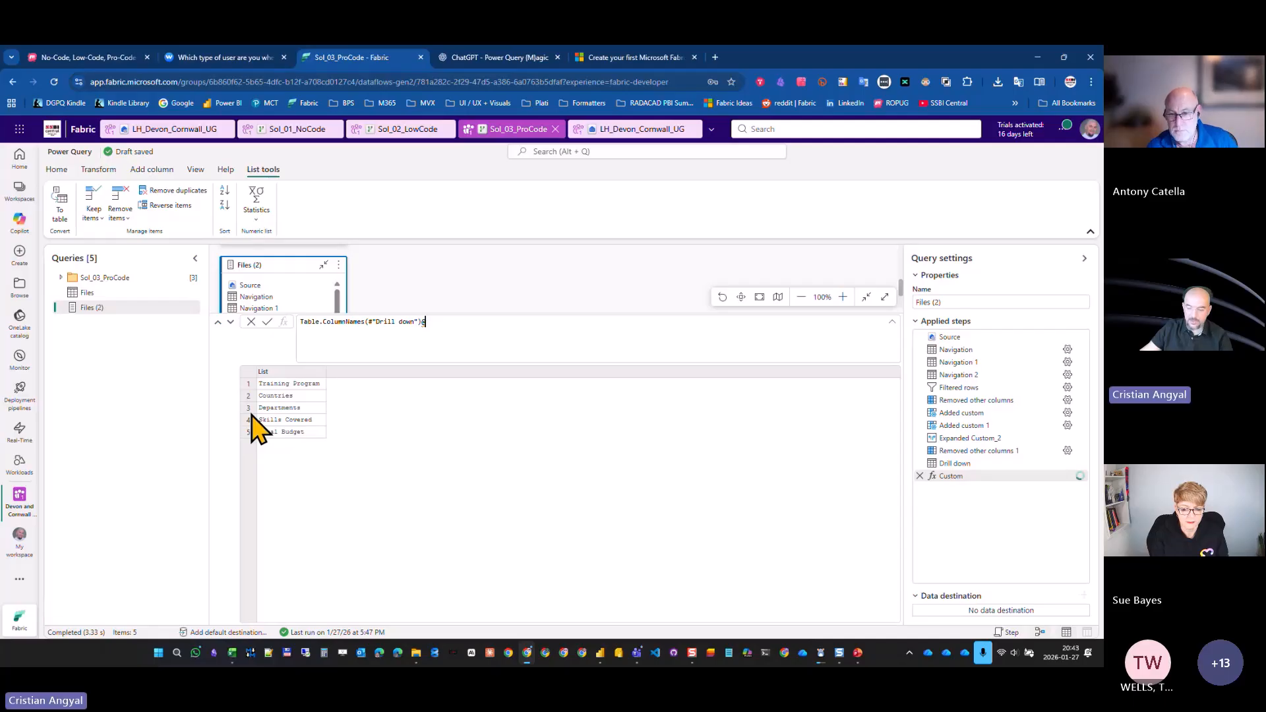
pyautogui.press('BackSpace')
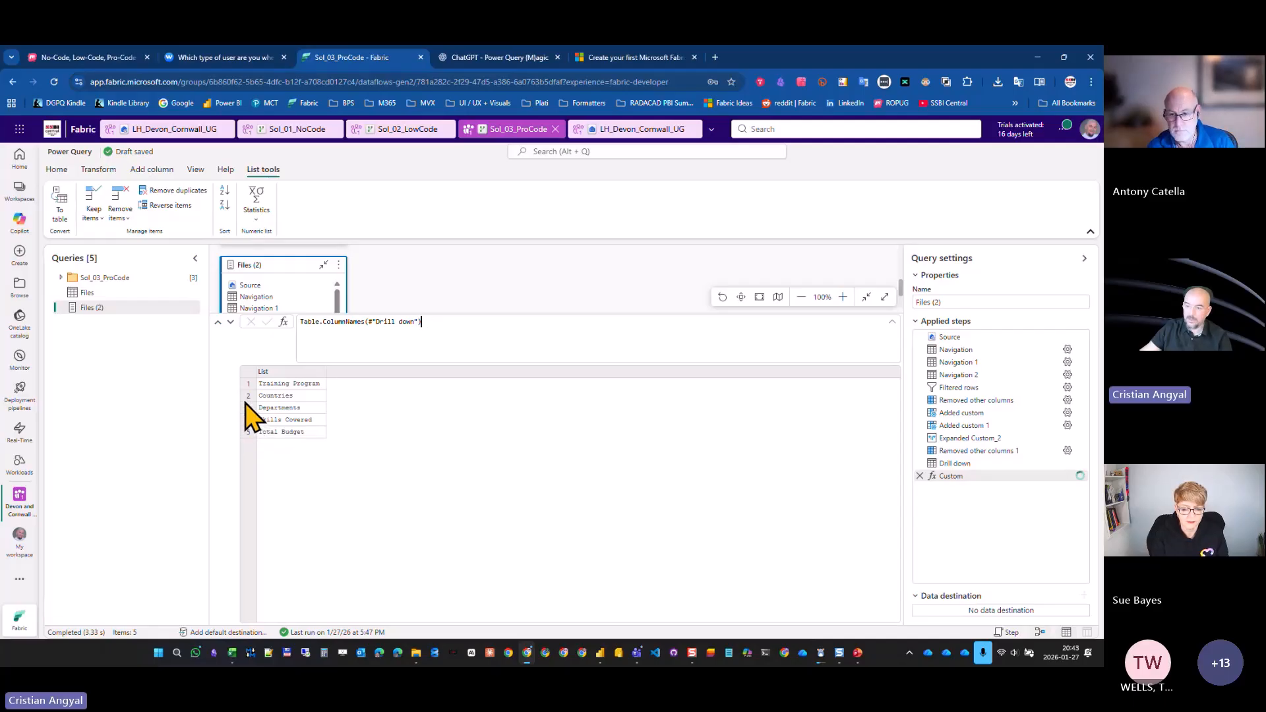
pyautogui.click(267, 396)
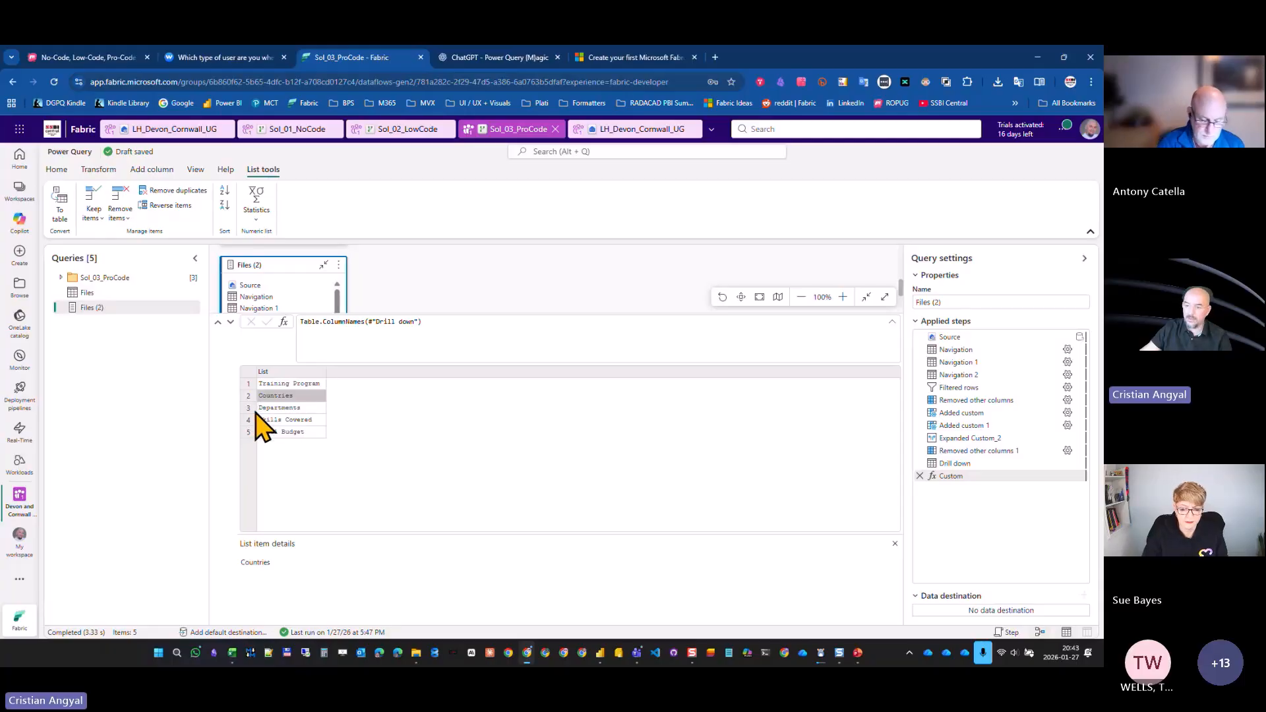
pyautogui.click(285, 420)
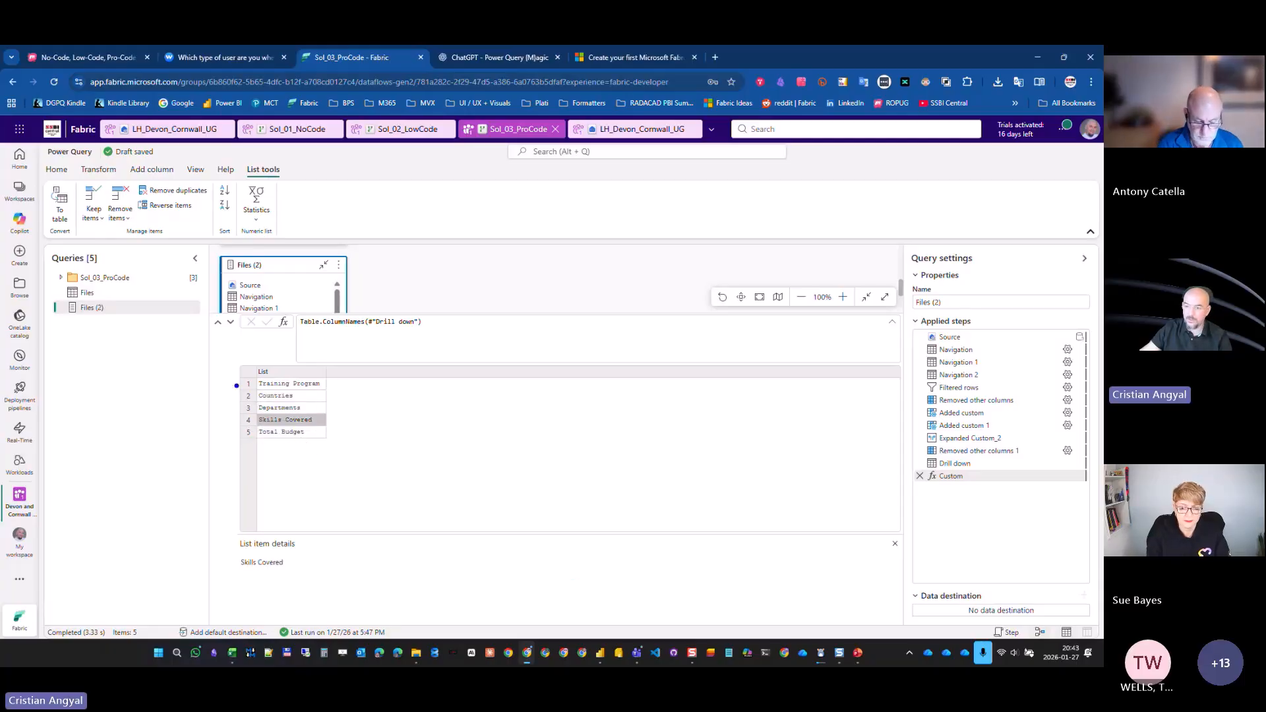
pyautogui.moveTo(229, 386); pyautogui.dragTo(344, 429)
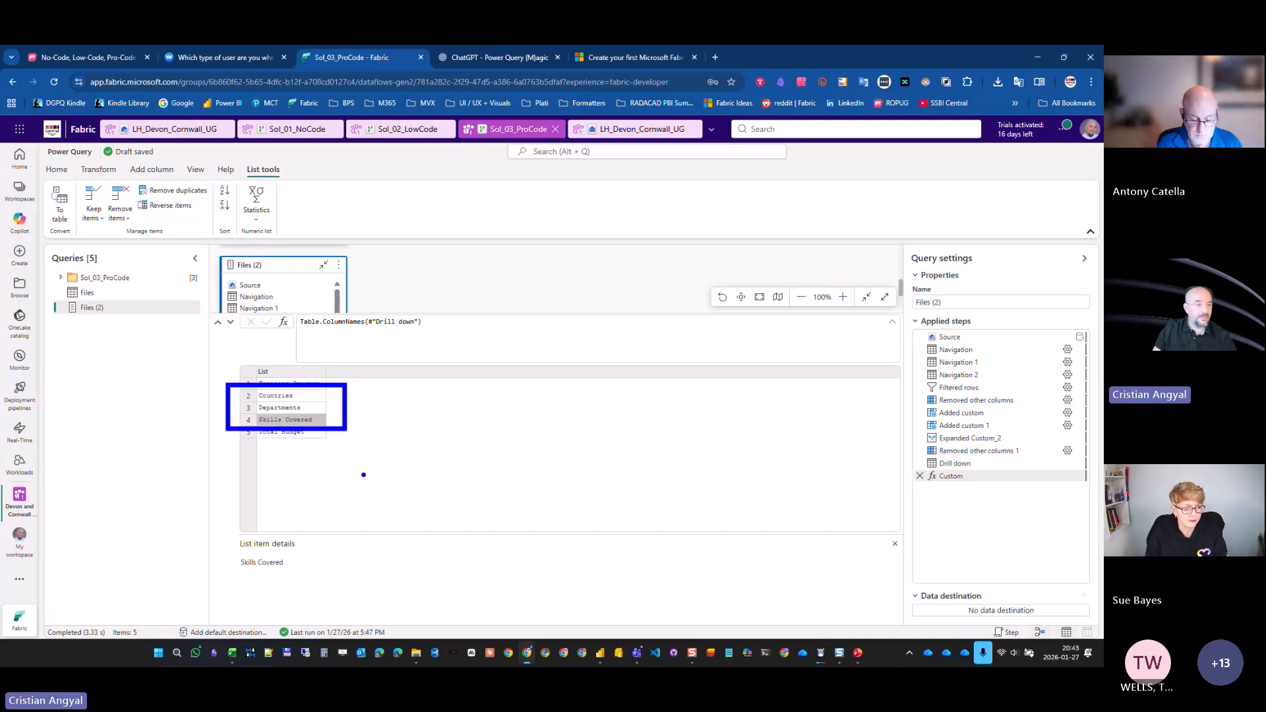
pyautogui.press('Escape')
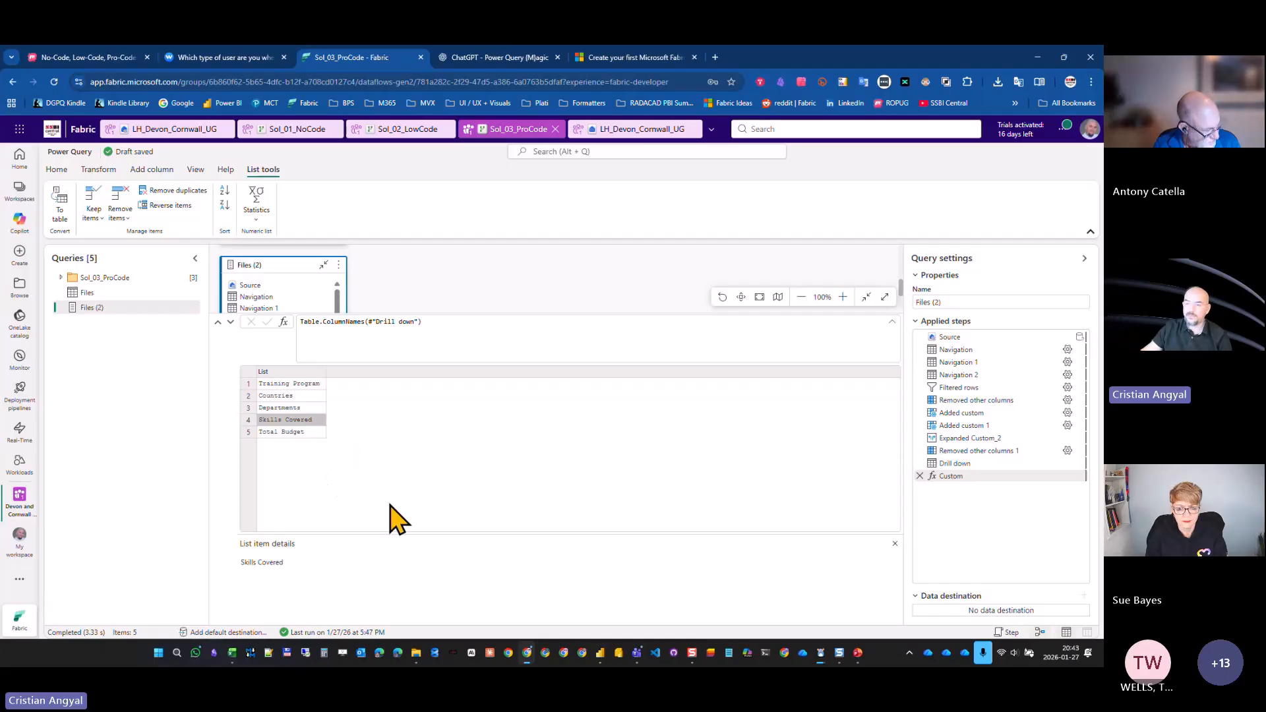
# Wrap the Table.ColumnNames expression in a List.Select function on separate lines, with a comma ready for the selection argument.
pyautogui.click(299, 322)
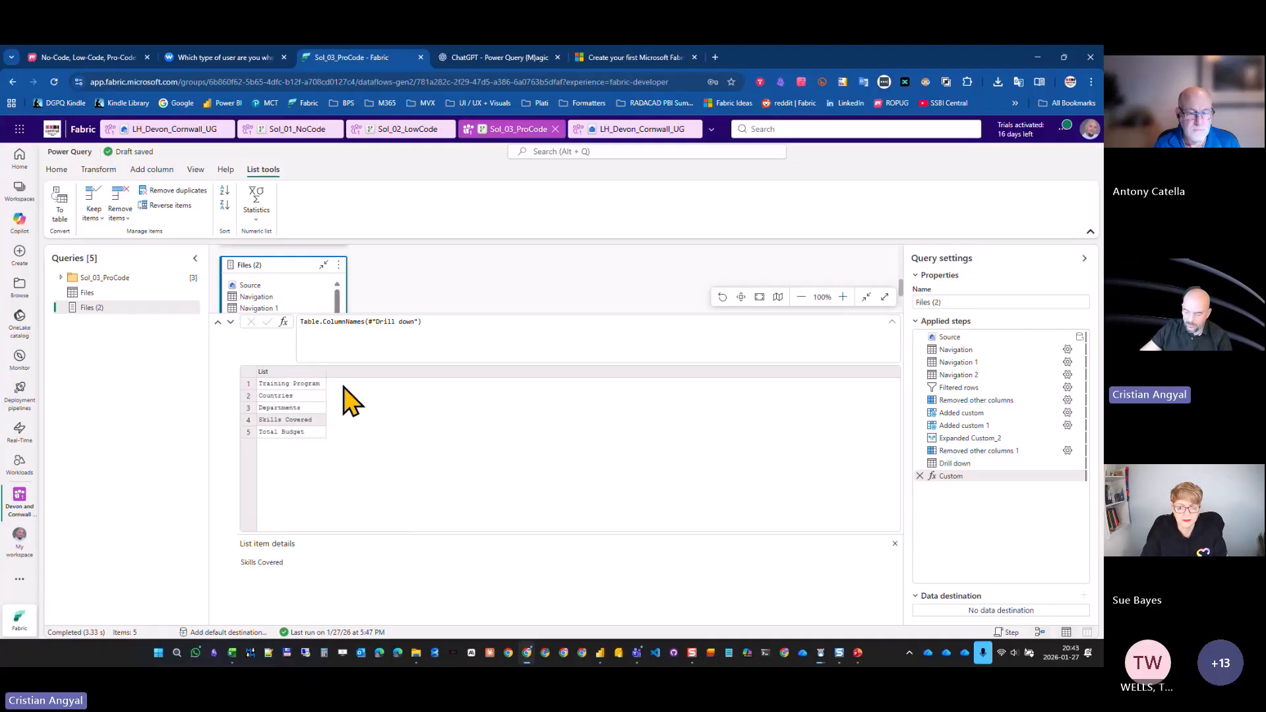
pyautogui.hotkey('shift', 'Return')
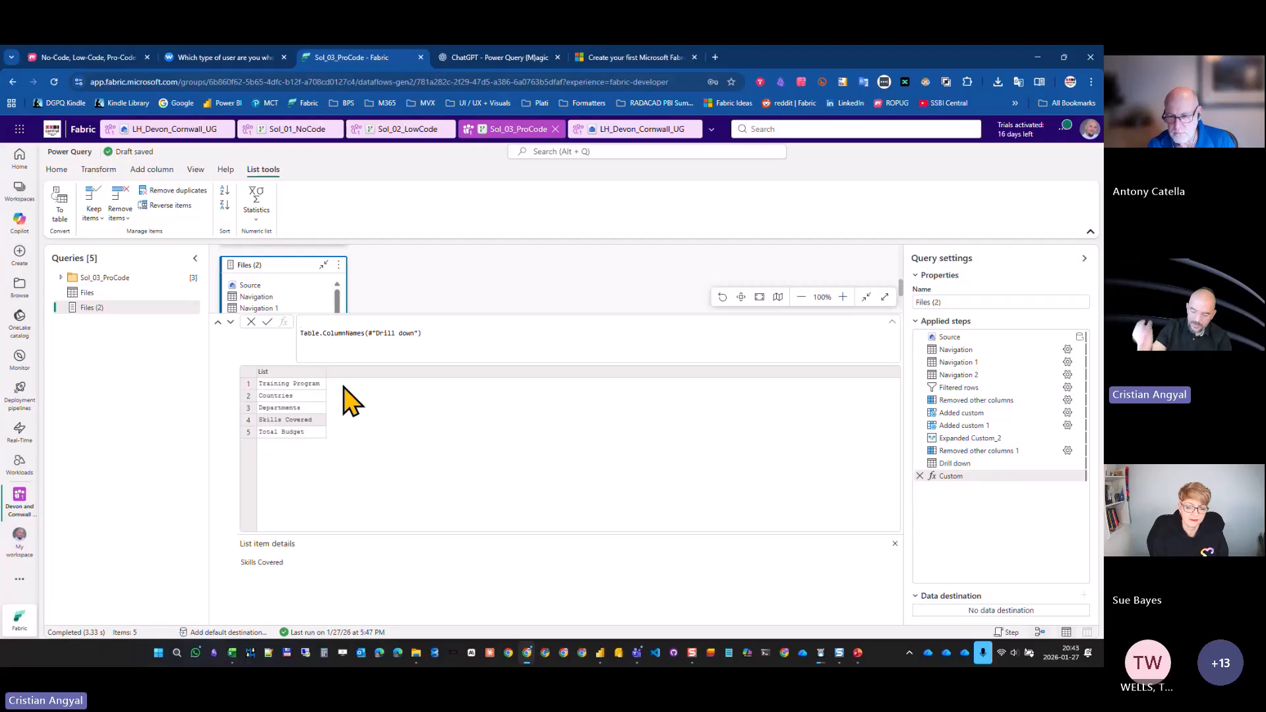
pyautogui.write('List')
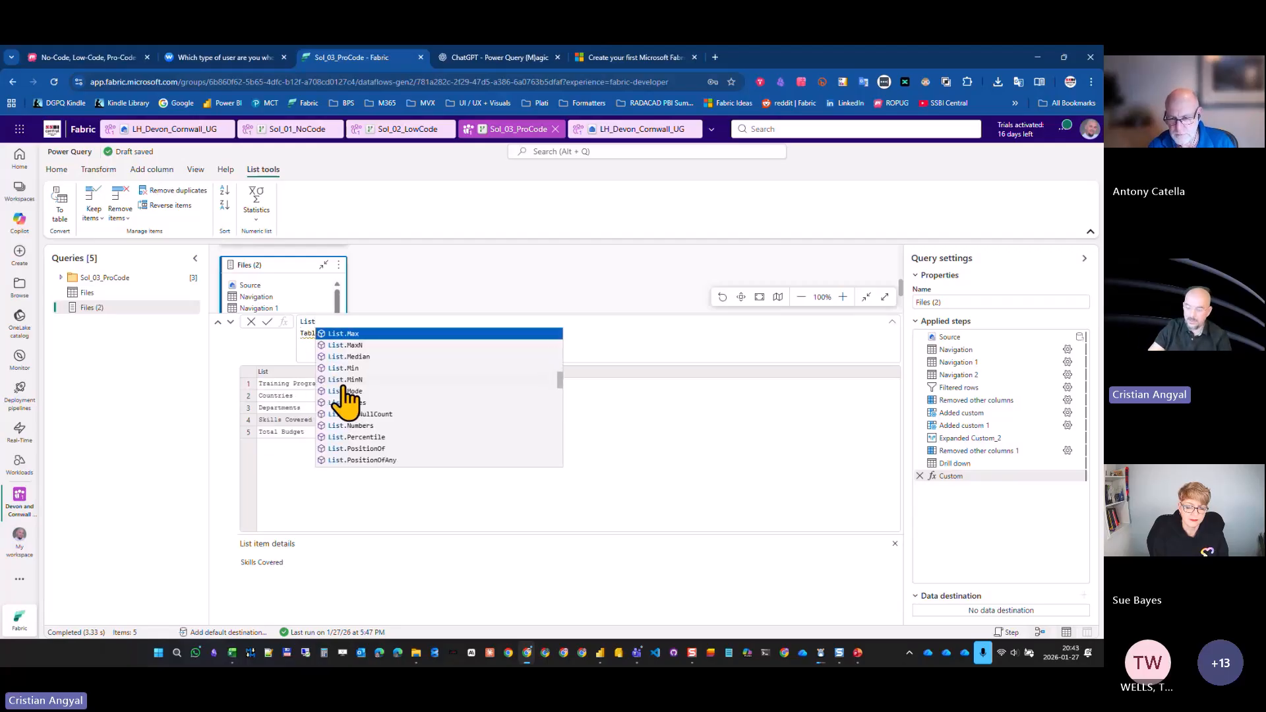
pyautogui.write('select')
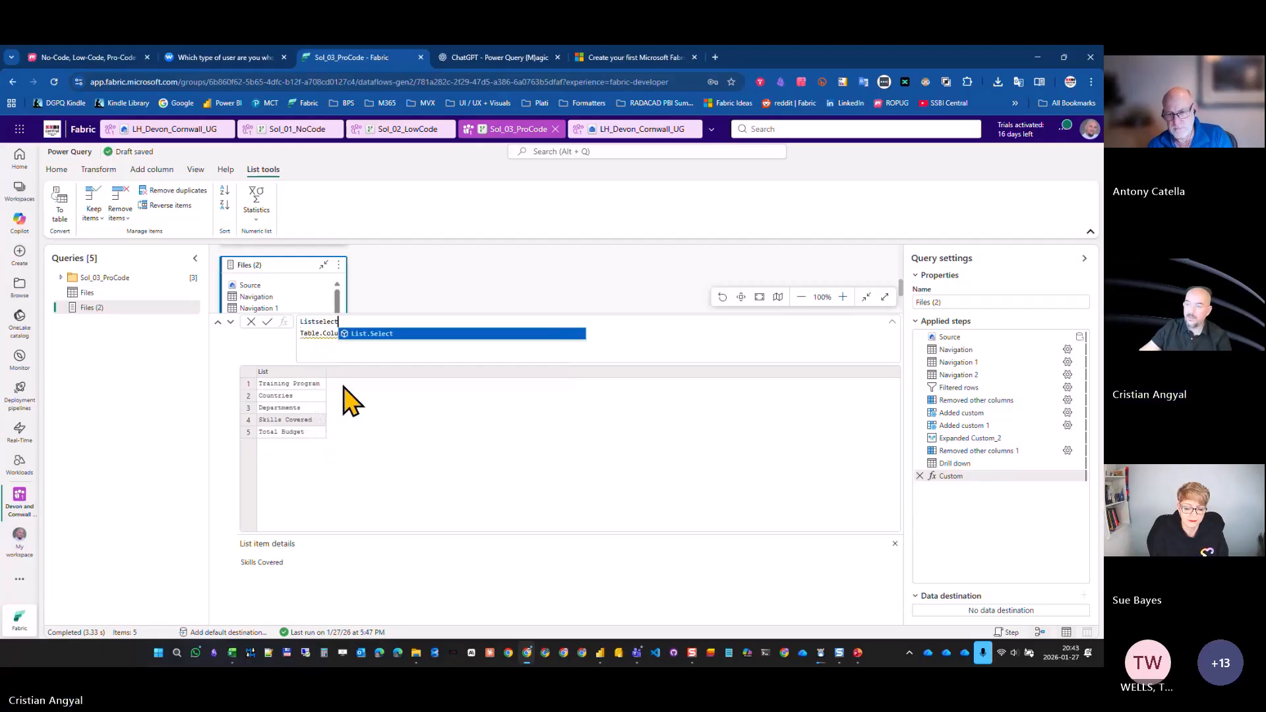
pyautogui.press('Tab')
pyautogui.write('(')
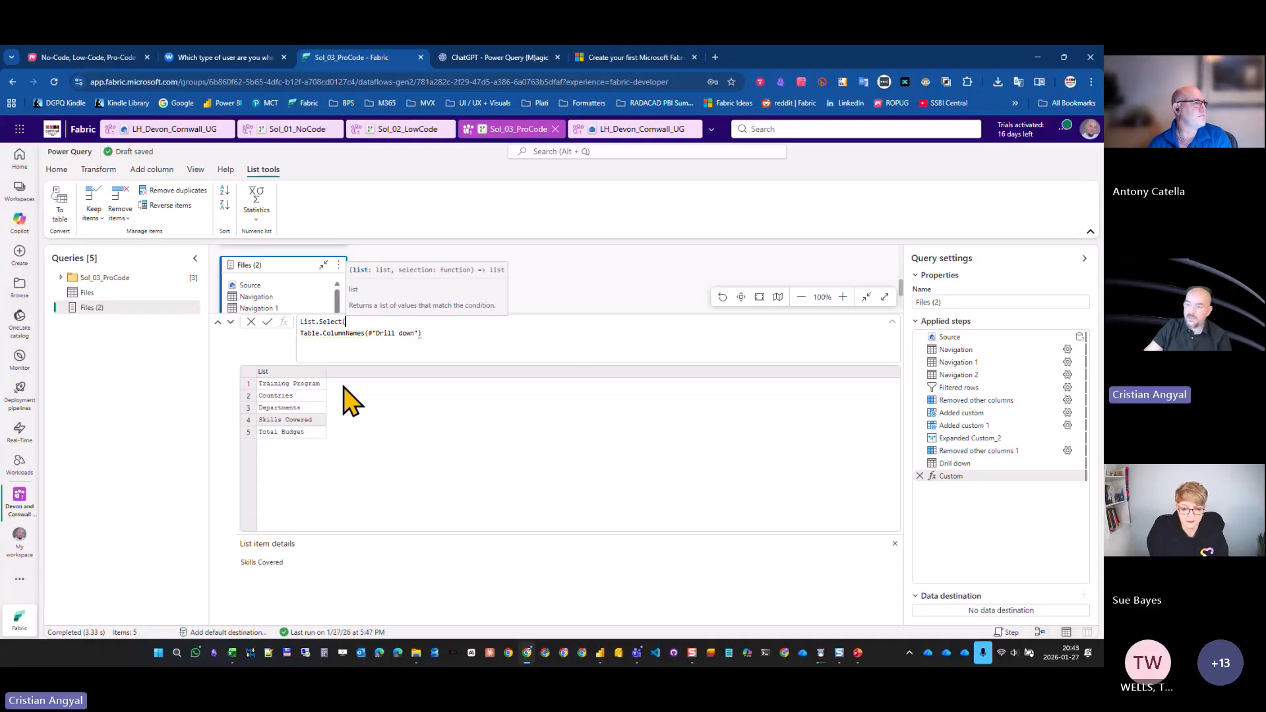
pyautogui.click(440, 337)
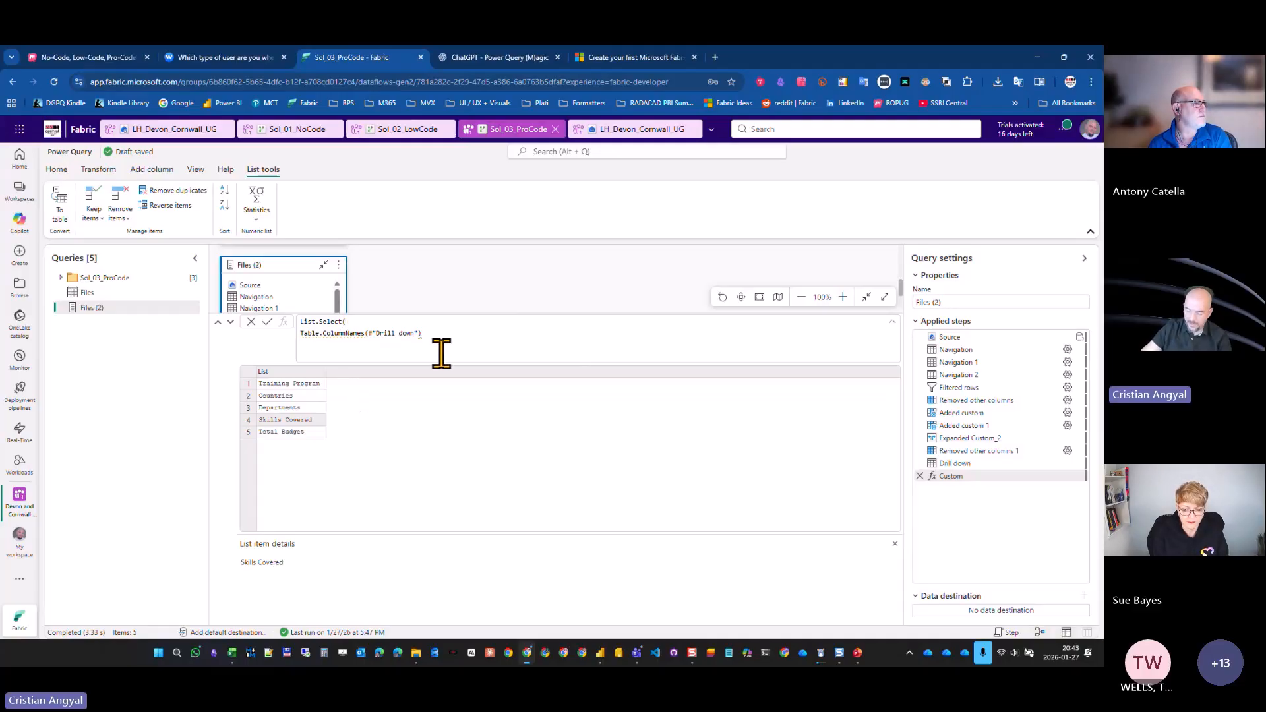
pyautogui.write(',')
pyautogui.hotkey('shift', 'Return')
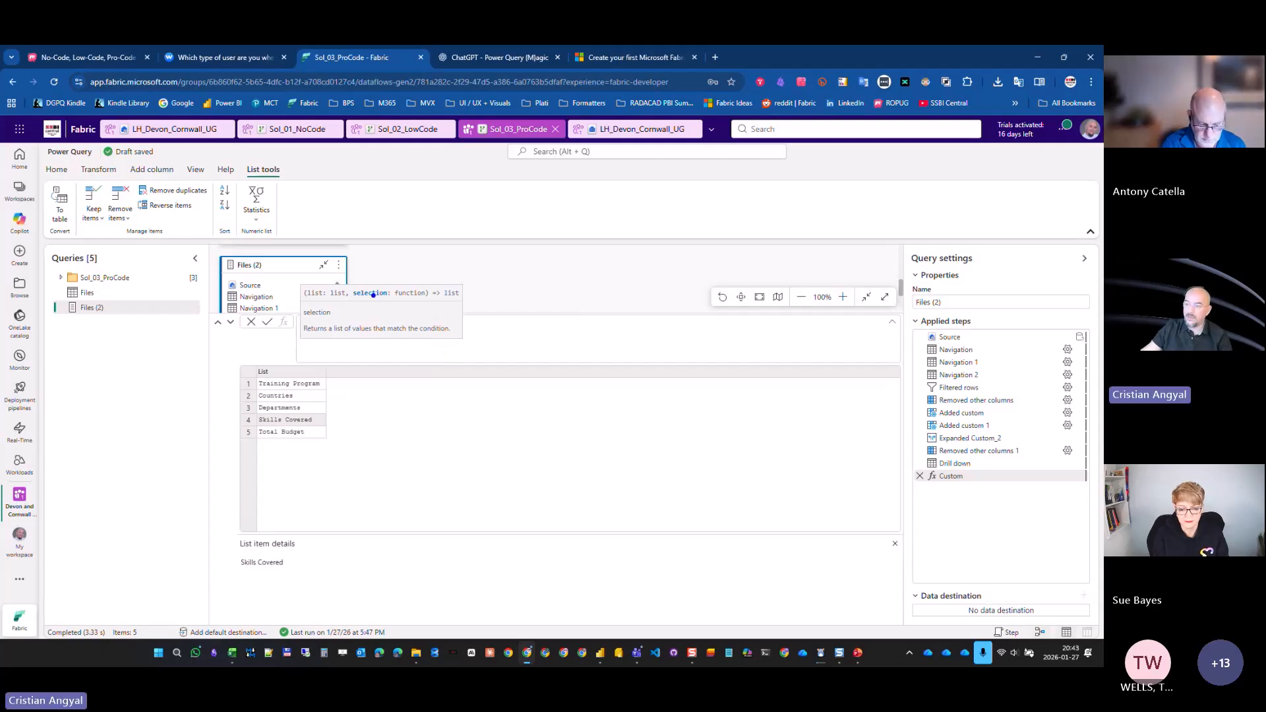
pyautogui.moveTo(395, 300); pyautogui.dragTo(448, 300)
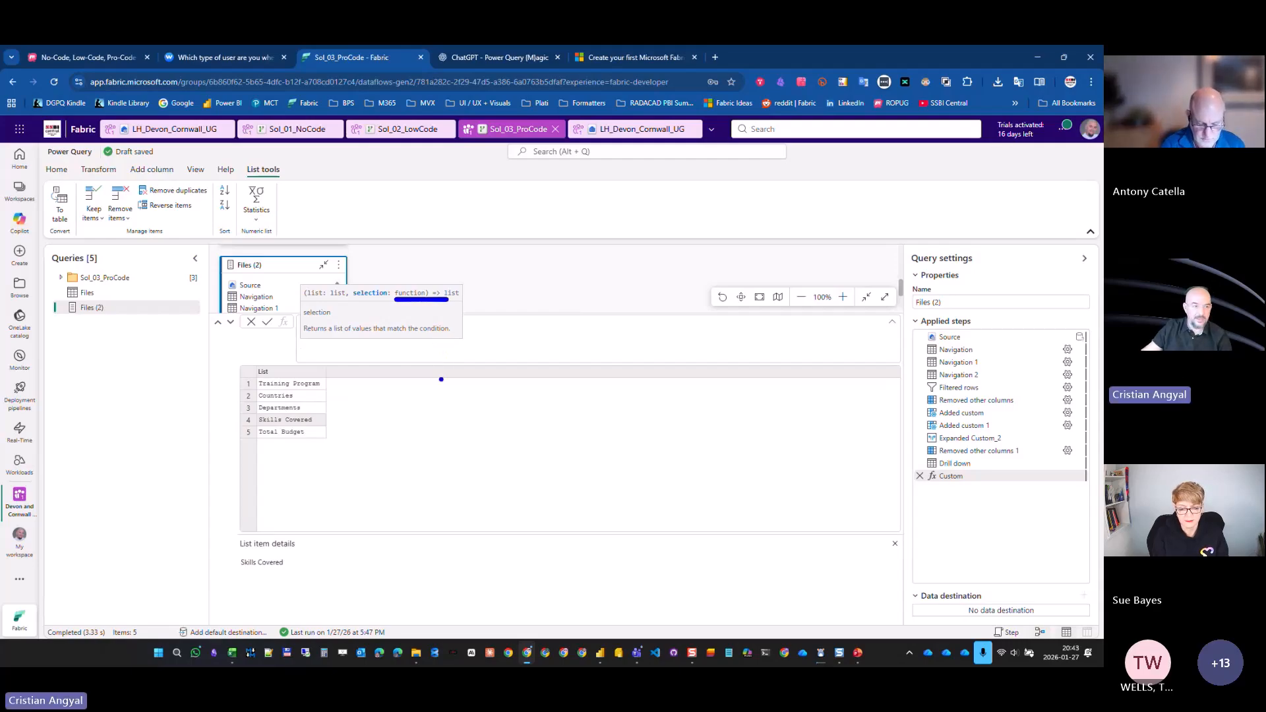
pyautogui.press('Escape')
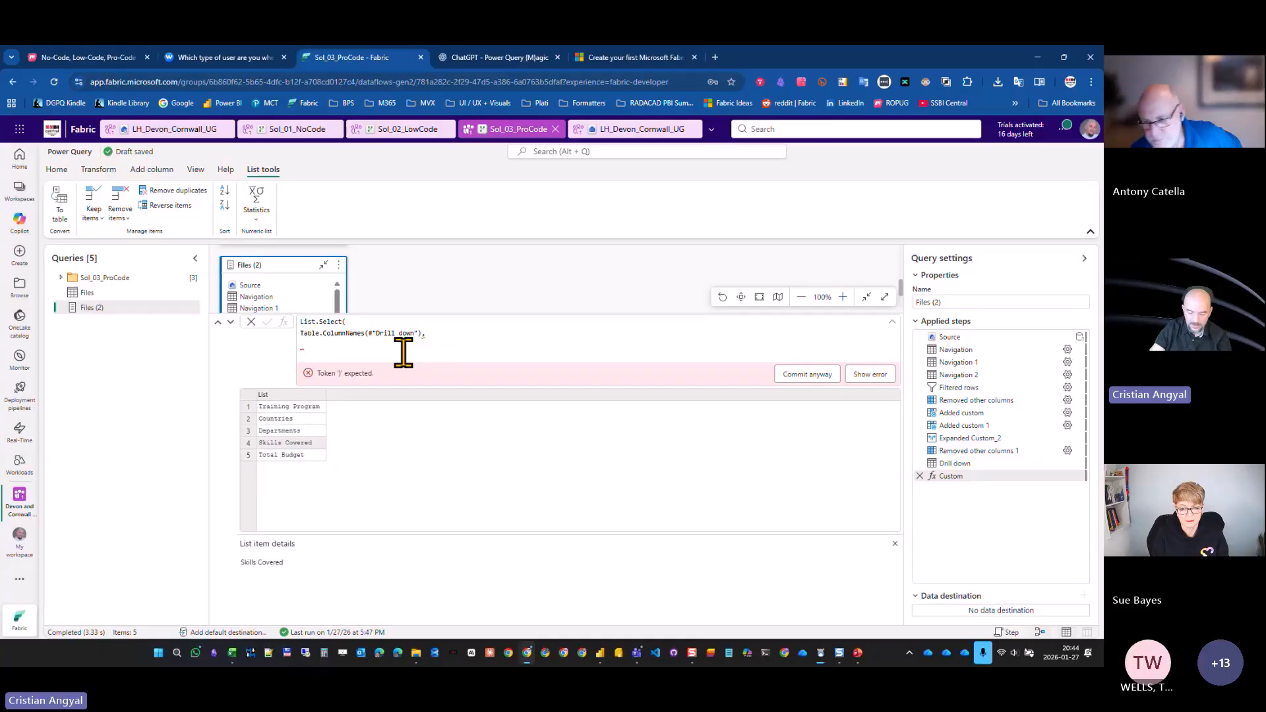
# Complete and apply the List.Select formula with the condition each _<>"Training Program" and _<> "Total Budget".
pyautogui.write('each ')
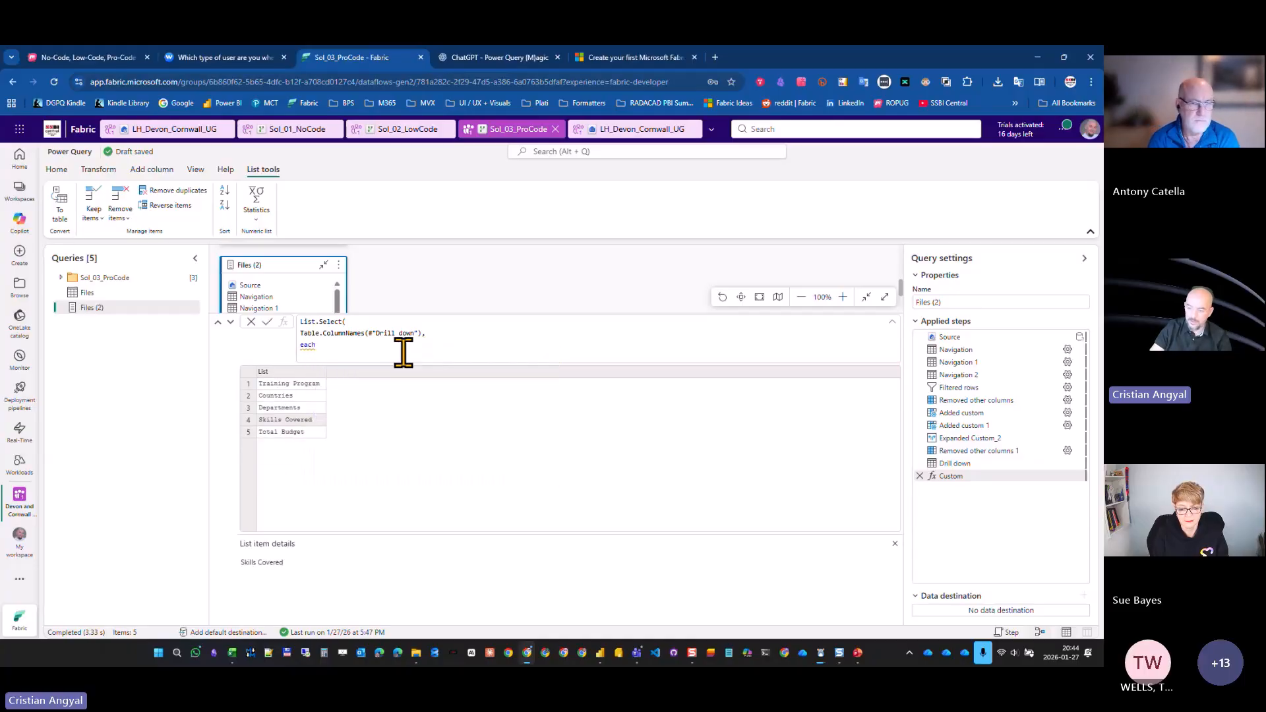
pyautogui.write('_')
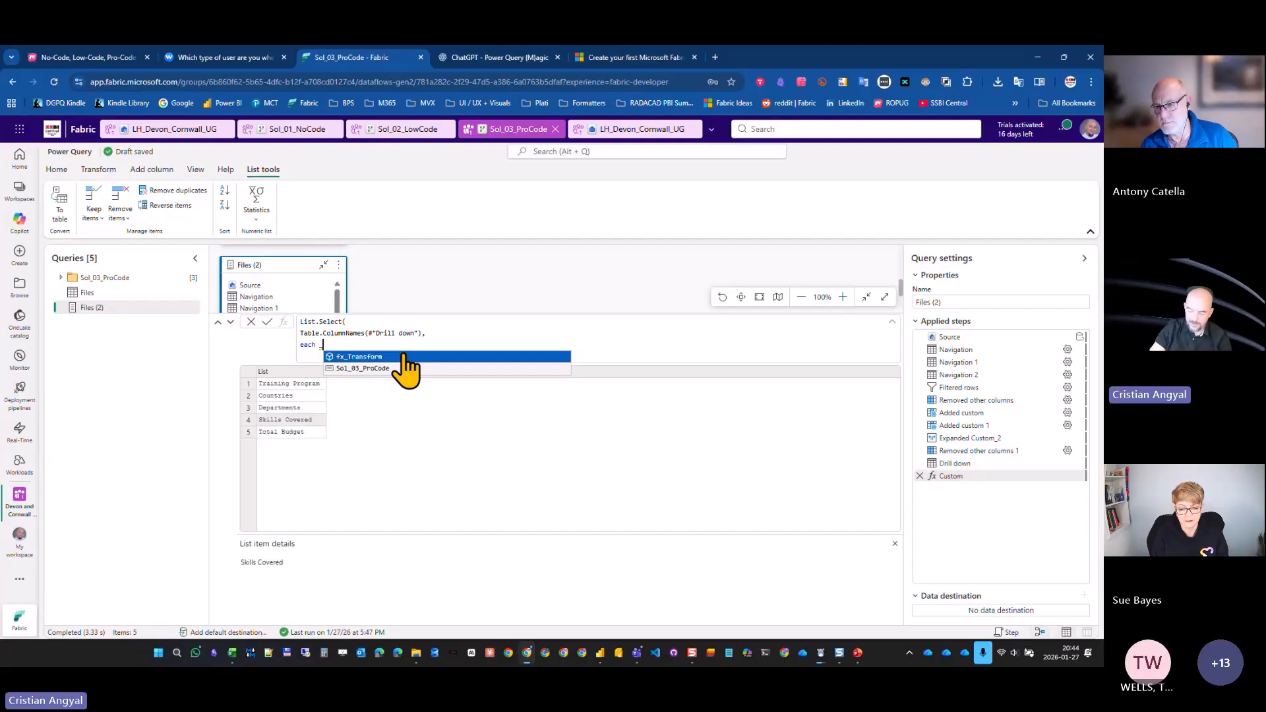
pyautogui.write('<>')
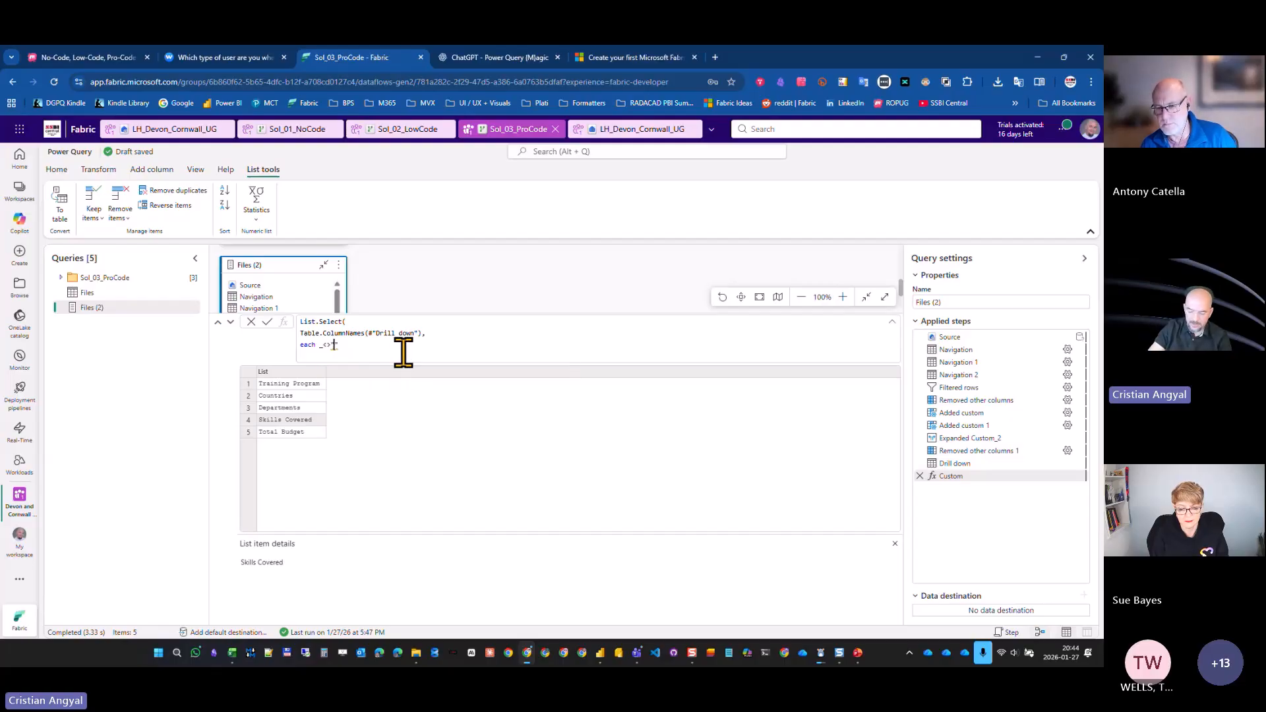
pyautogui.write('"Trai')
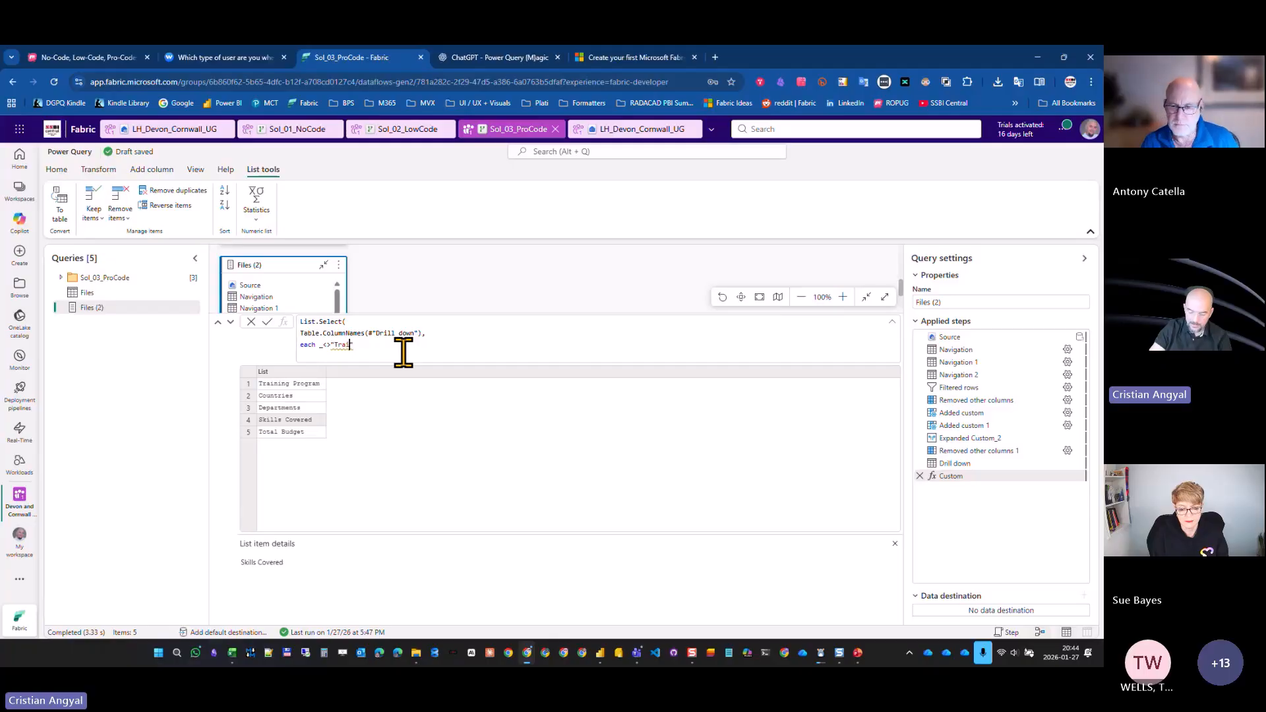
pyautogui.write('ning Program')
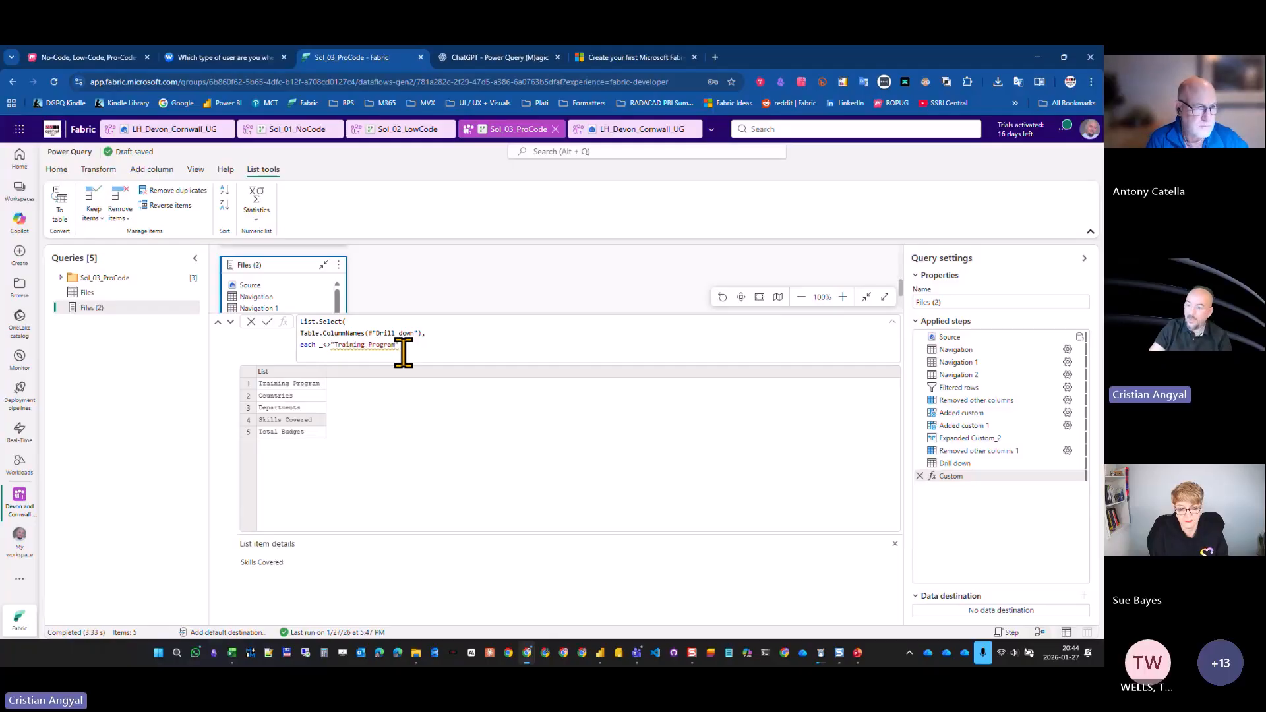
pyautogui.write('" and')
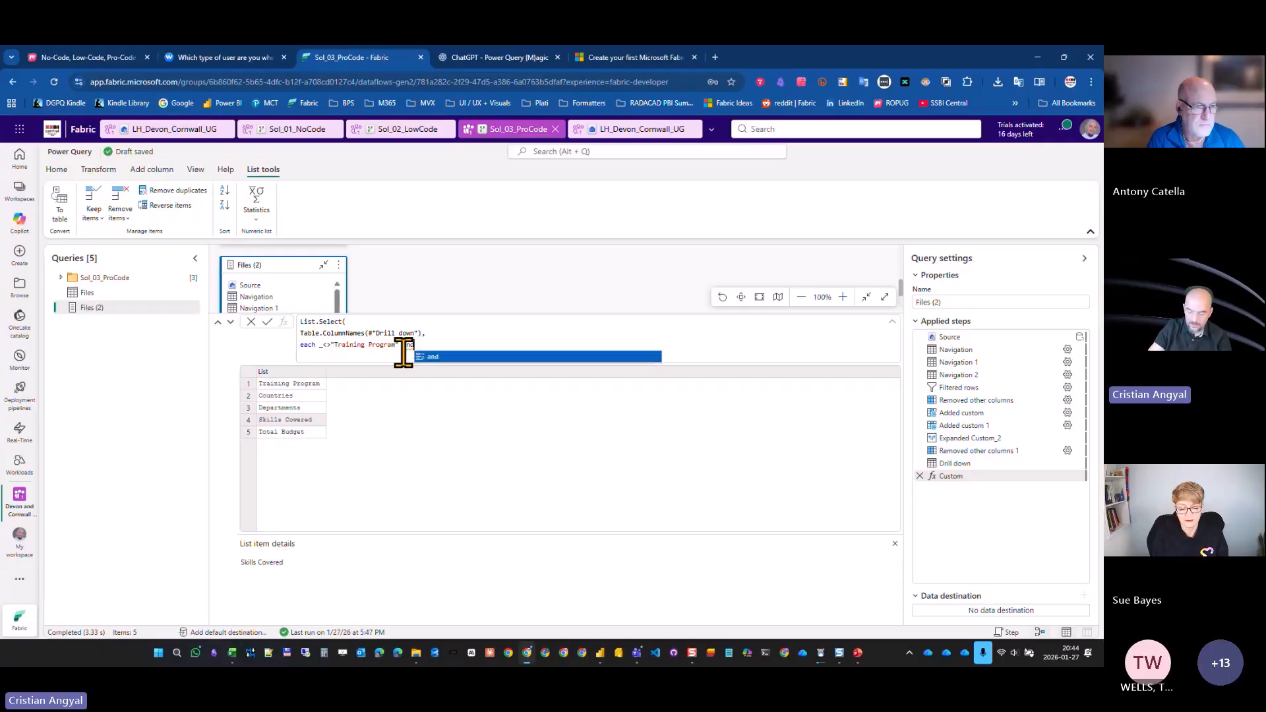
pyautogui.write(' _<>')
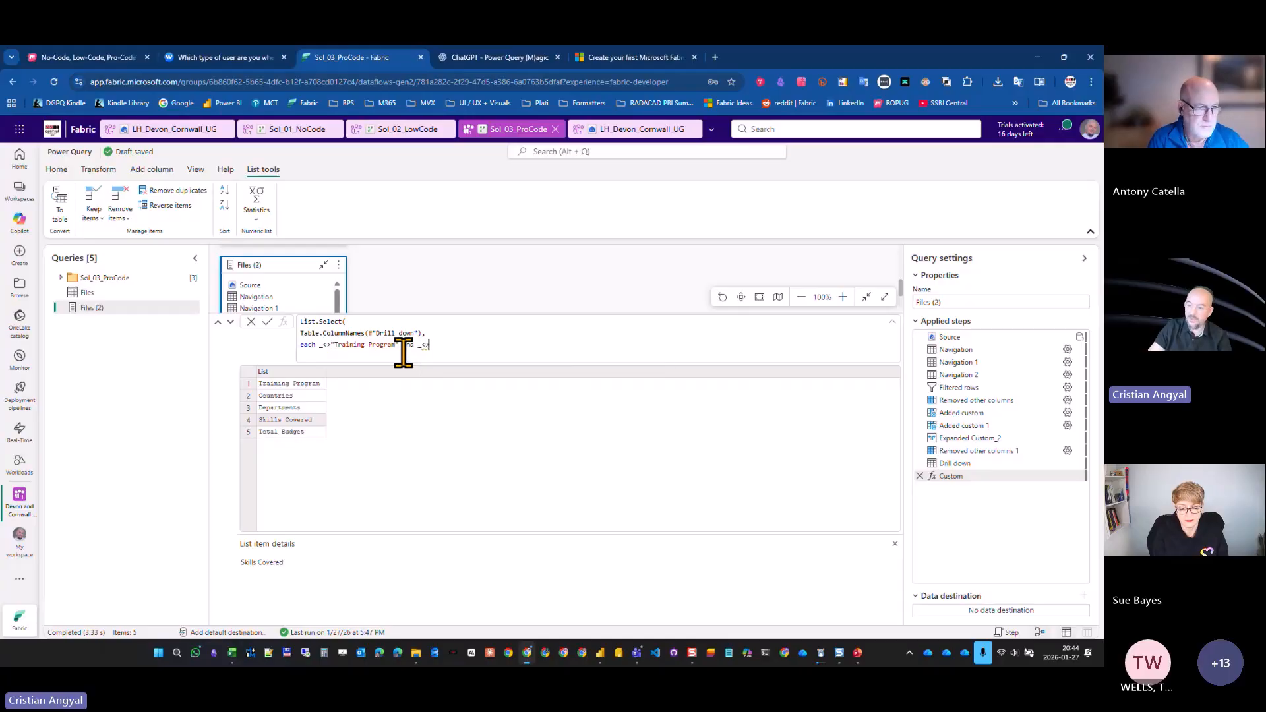
pyautogui.write(' "T')
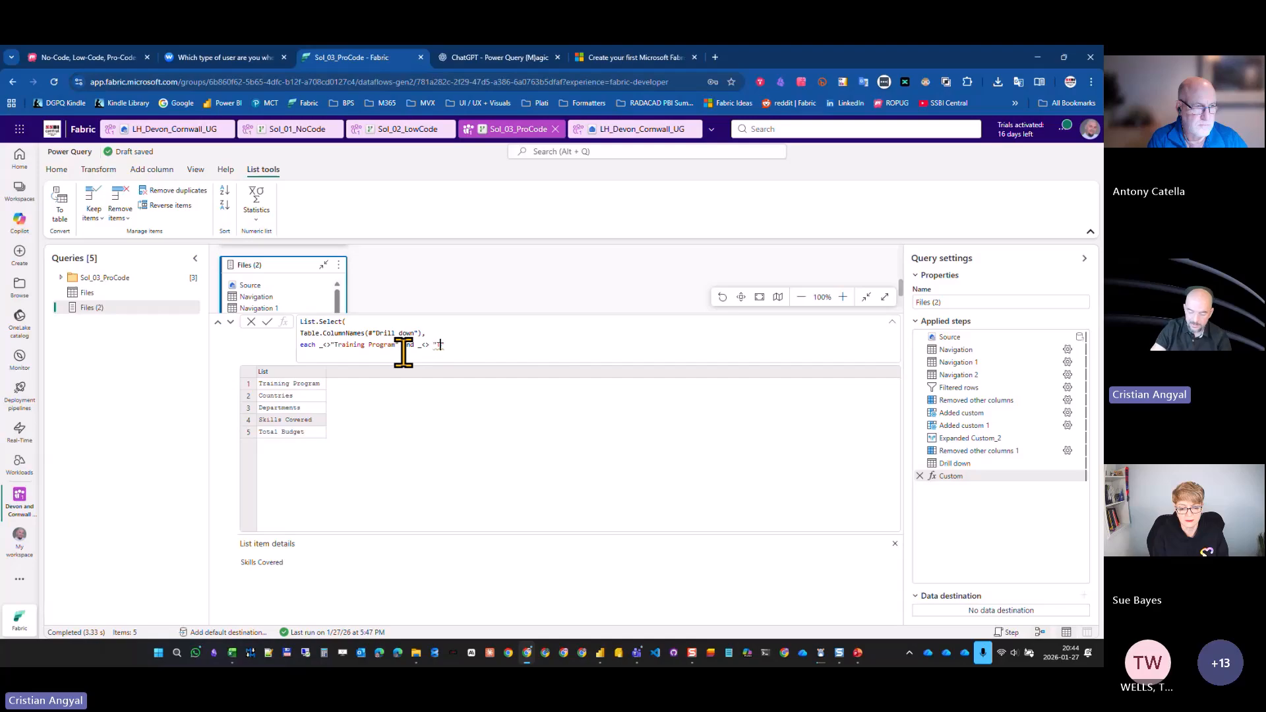
pyautogui.write('otal Bu')
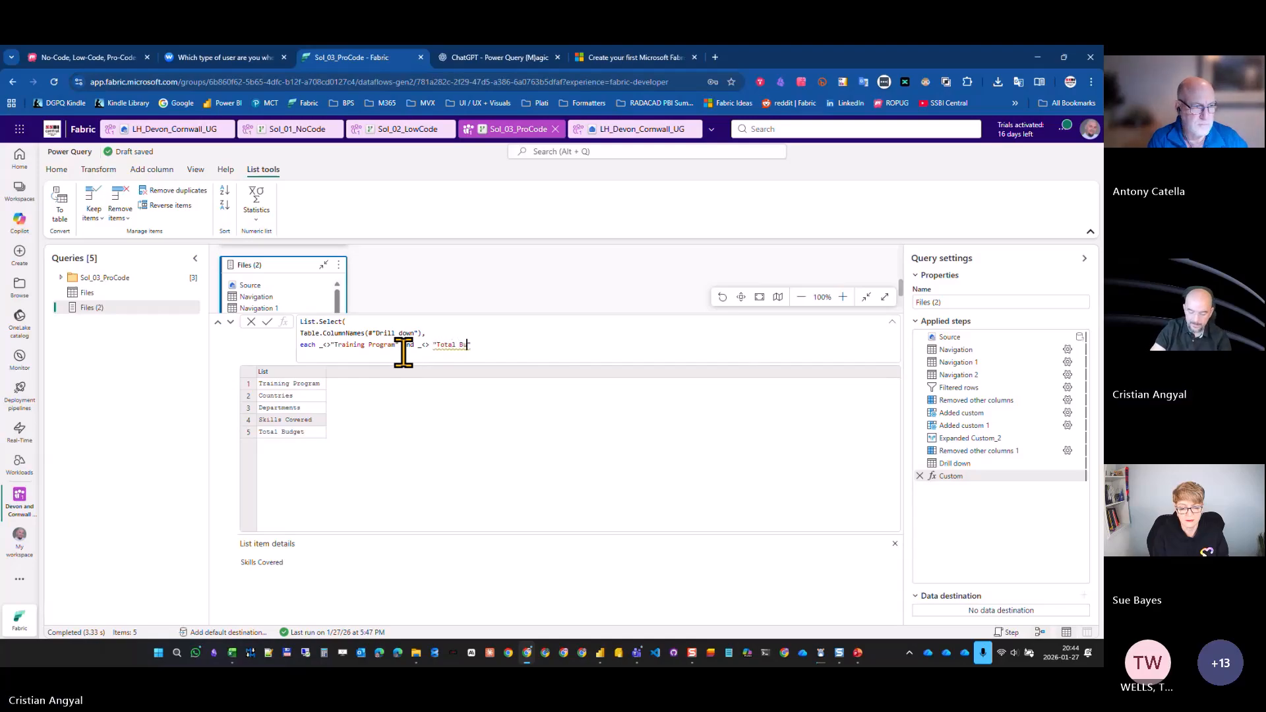
pyautogui.write('dget"')
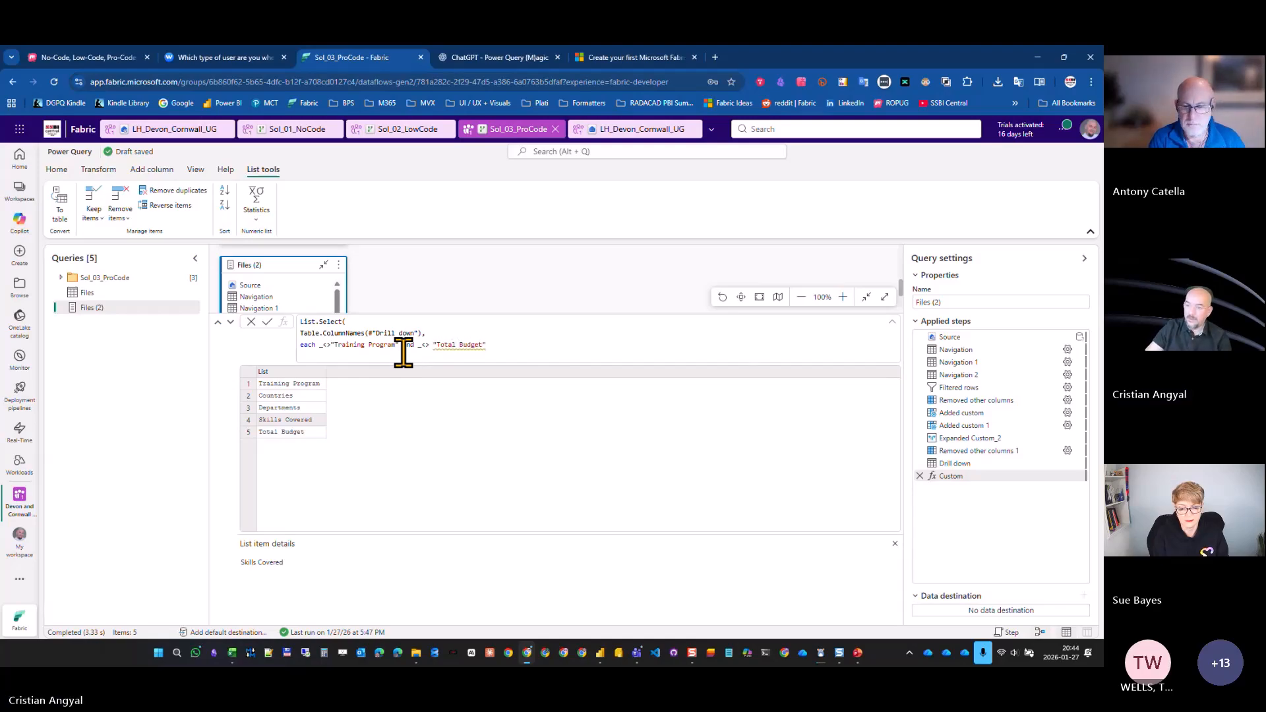
pyautogui.write(')')
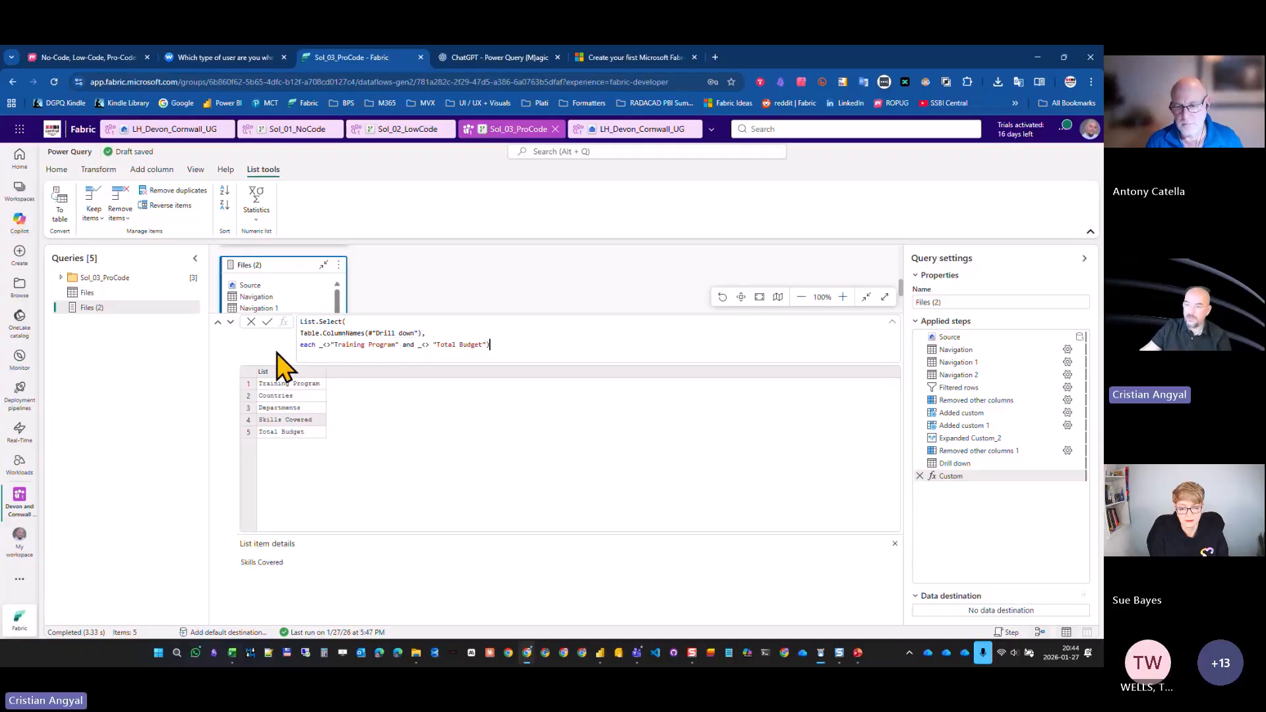
pyautogui.click(267, 322)
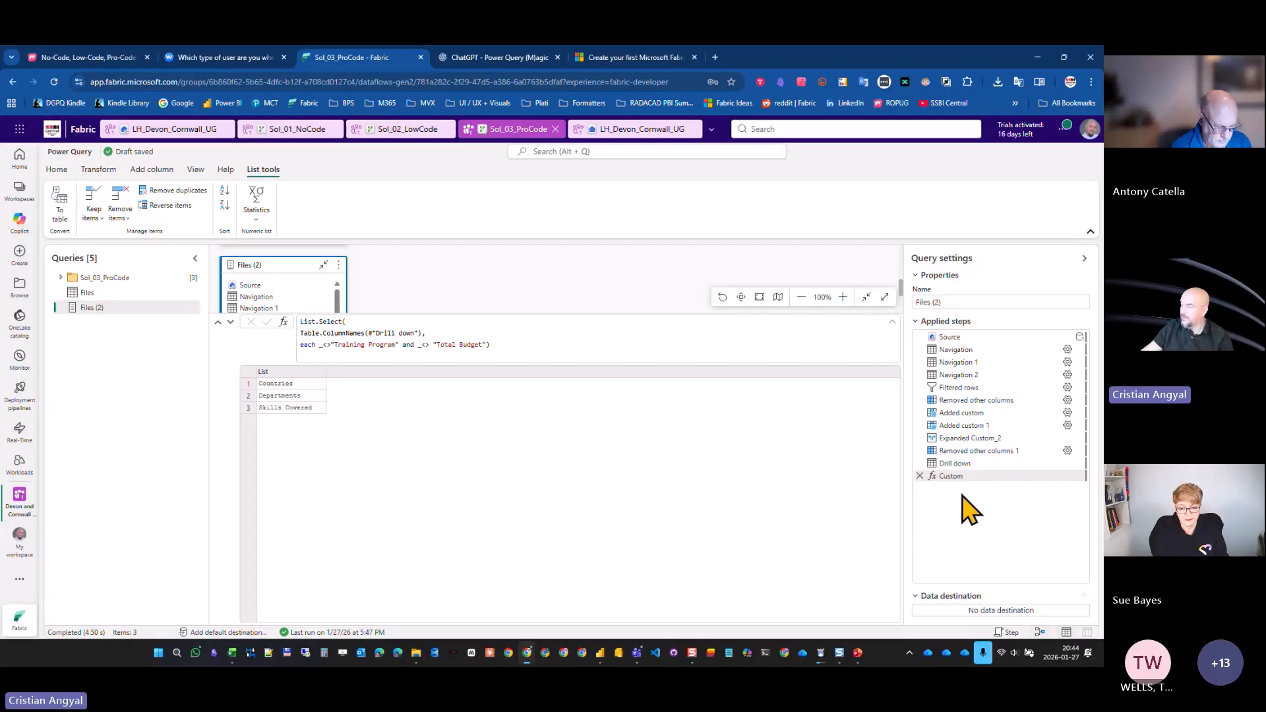
# Rename the Custom applied step as ColNames.
pyautogui.rightClick(963, 477)
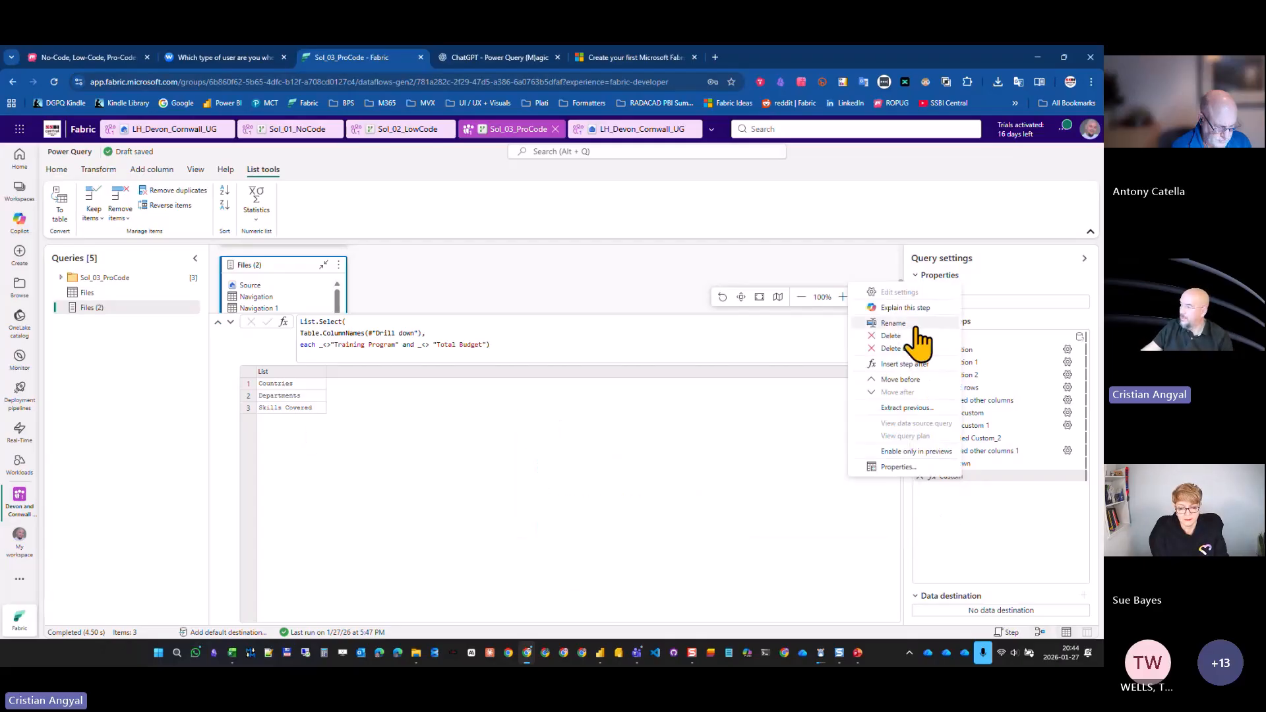
pyautogui.click(919, 330)
pyautogui.write('ColNames')
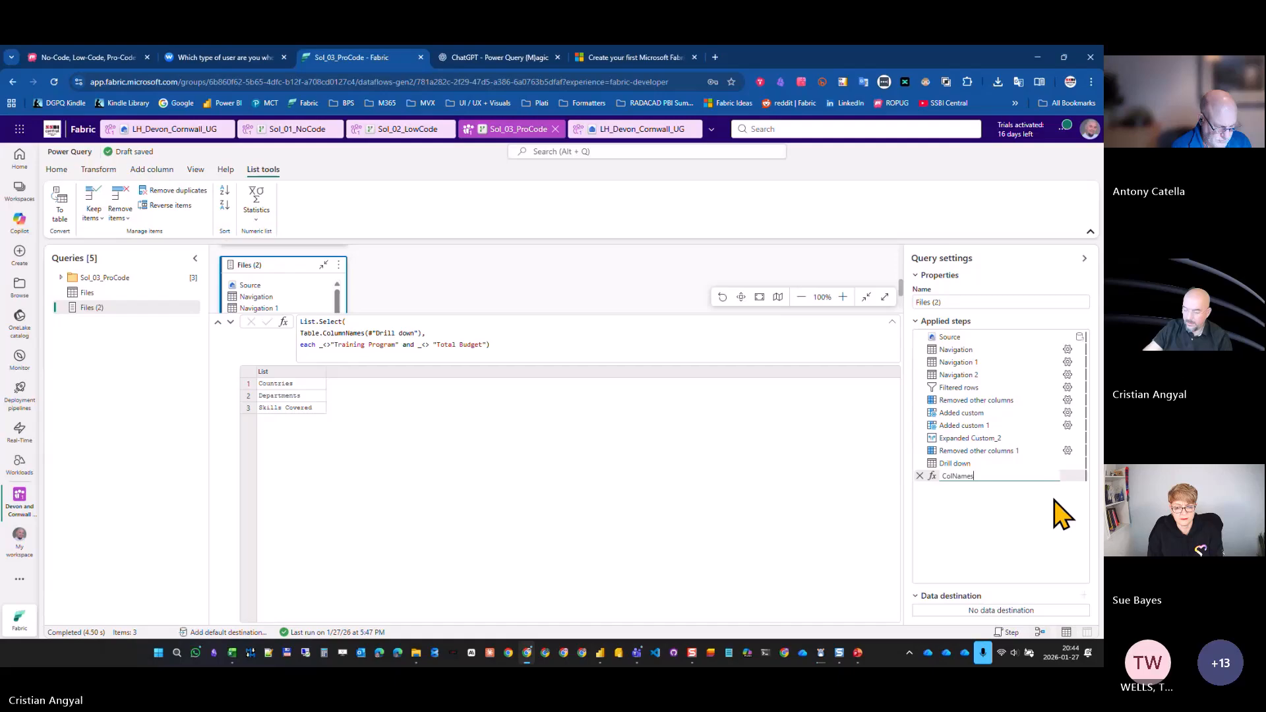
pyautogui.press('Return')
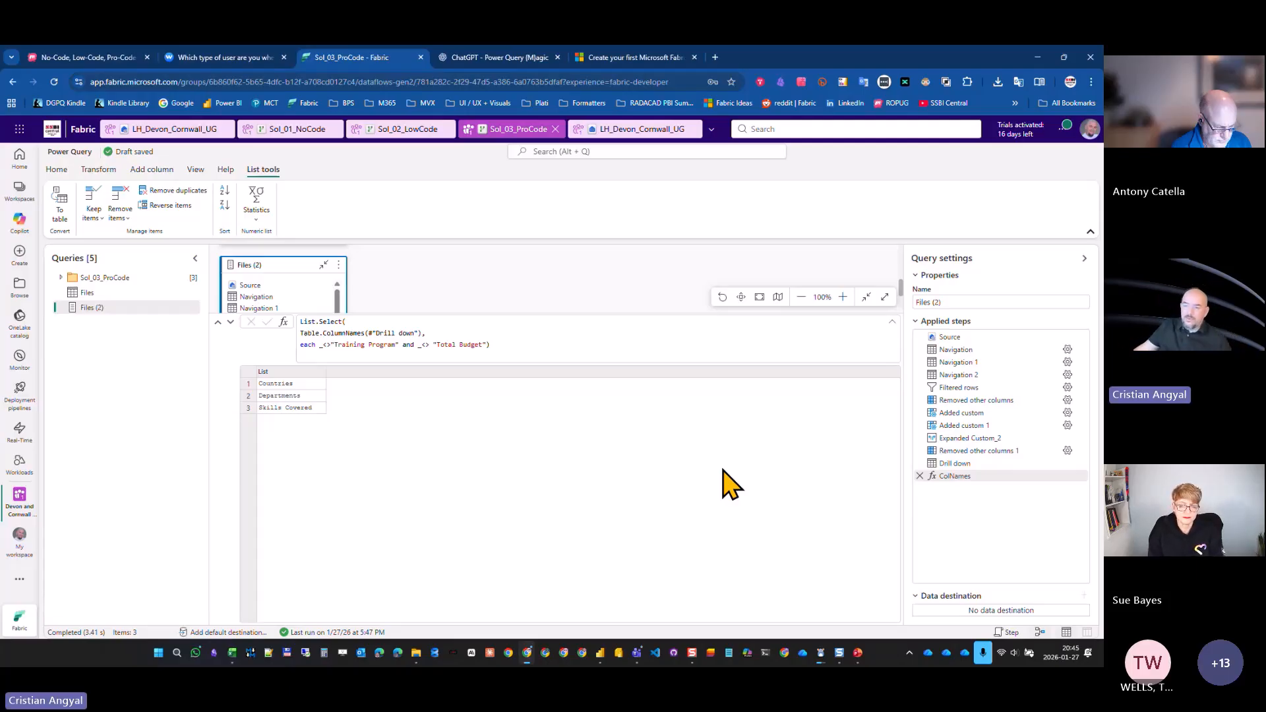
# Add a custom step after ColNames that opens a List.Accumulate function with ColNames as its list argument, followed by a comma.
pyautogui.click(283, 322)
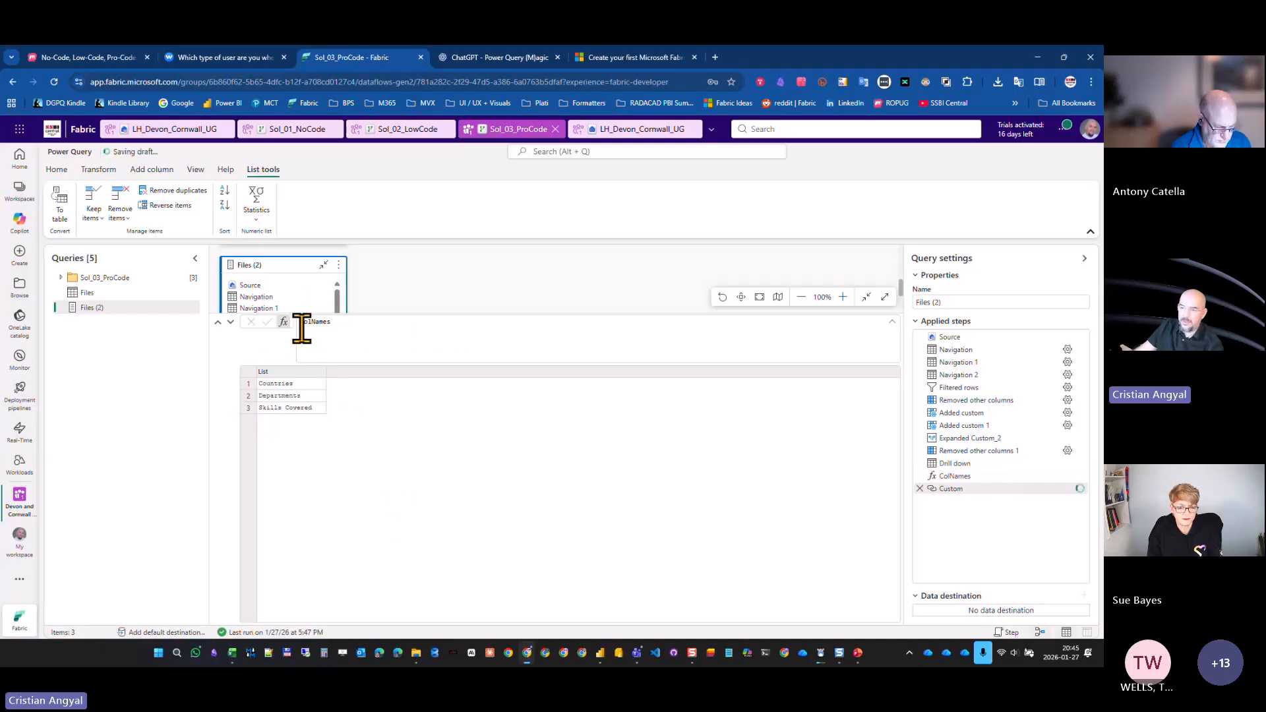
pyautogui.hotkey('shift', 'Return')
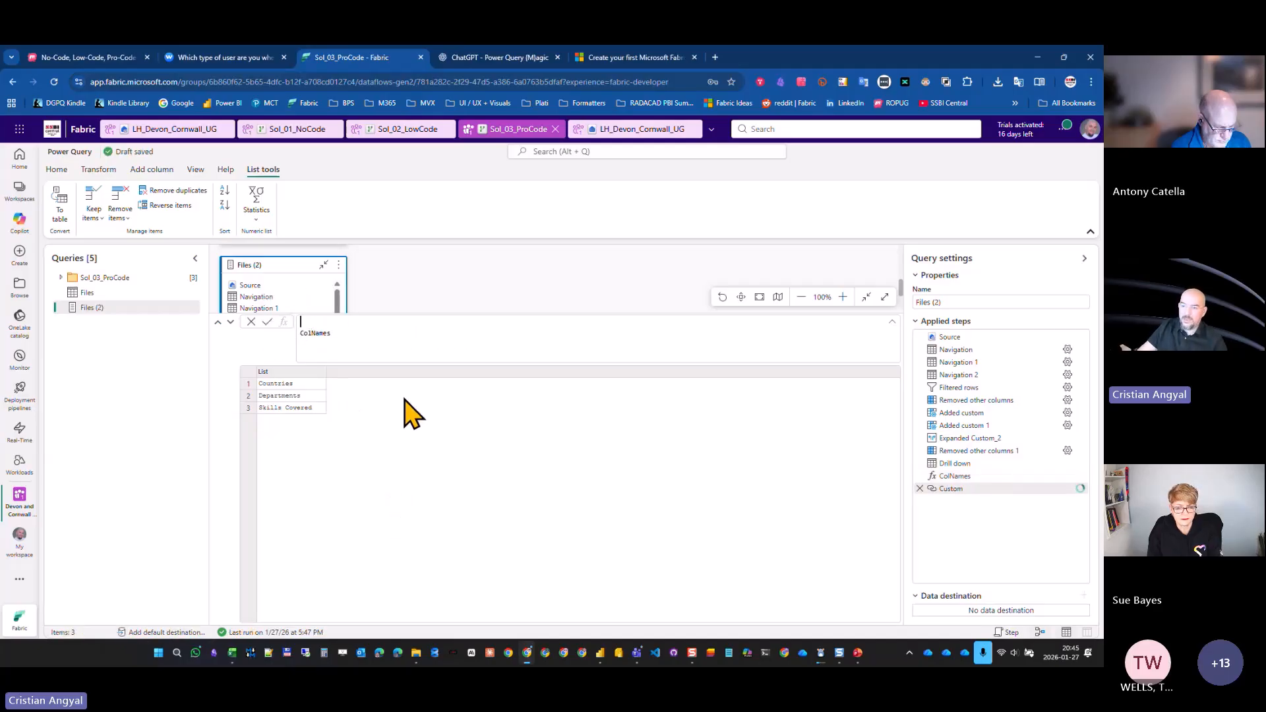
pyautogui.write('List.Accumulate')
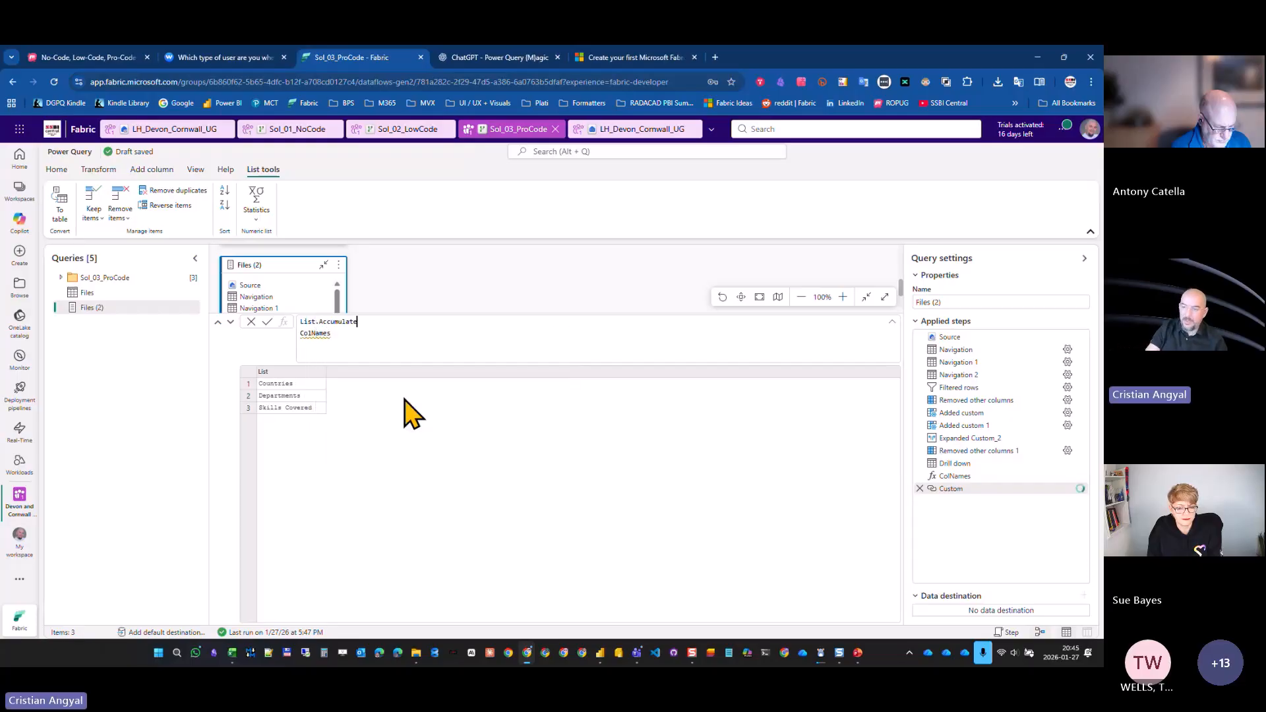
pyautogui.write('(')
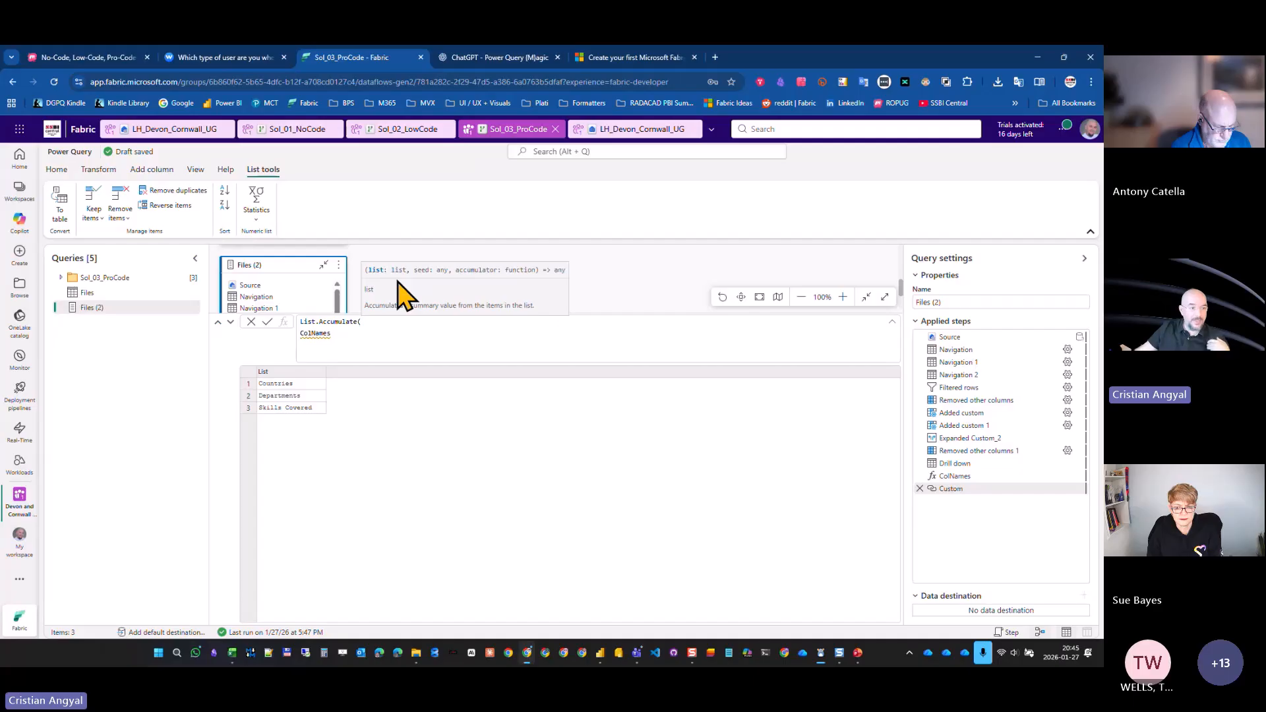
pyautogui.click(395, 340)
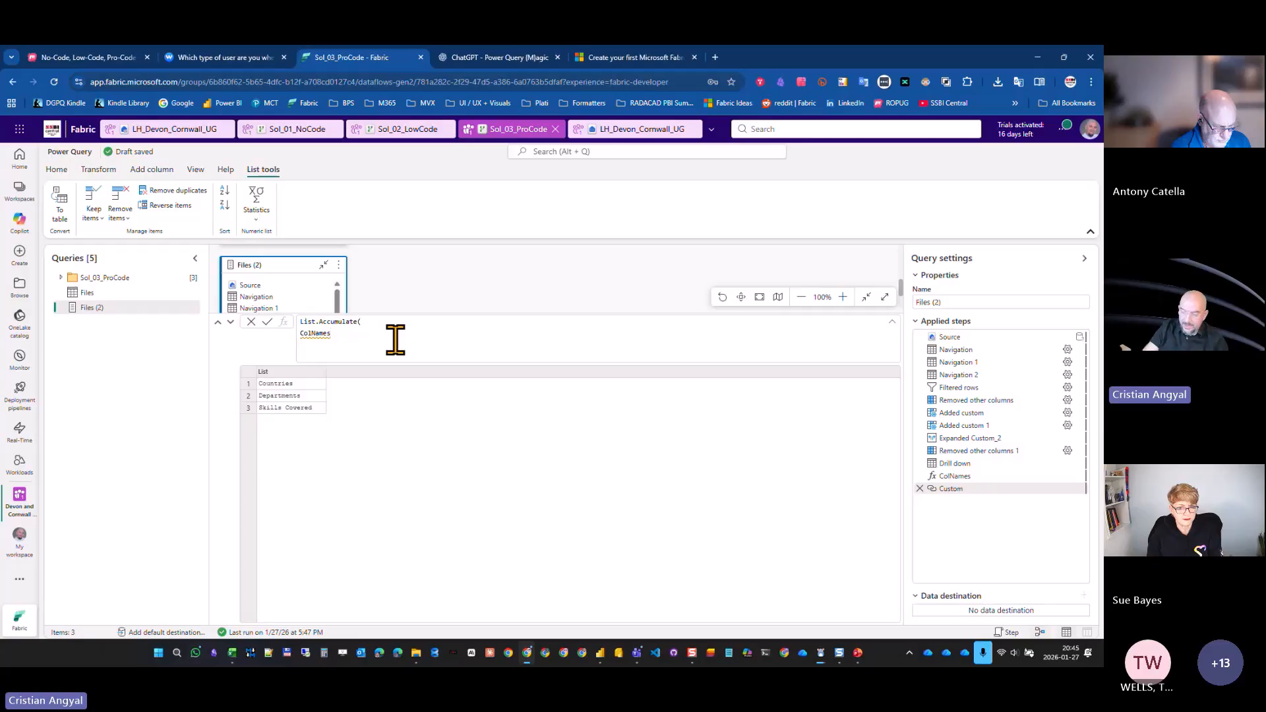
pyautogui.write(',')
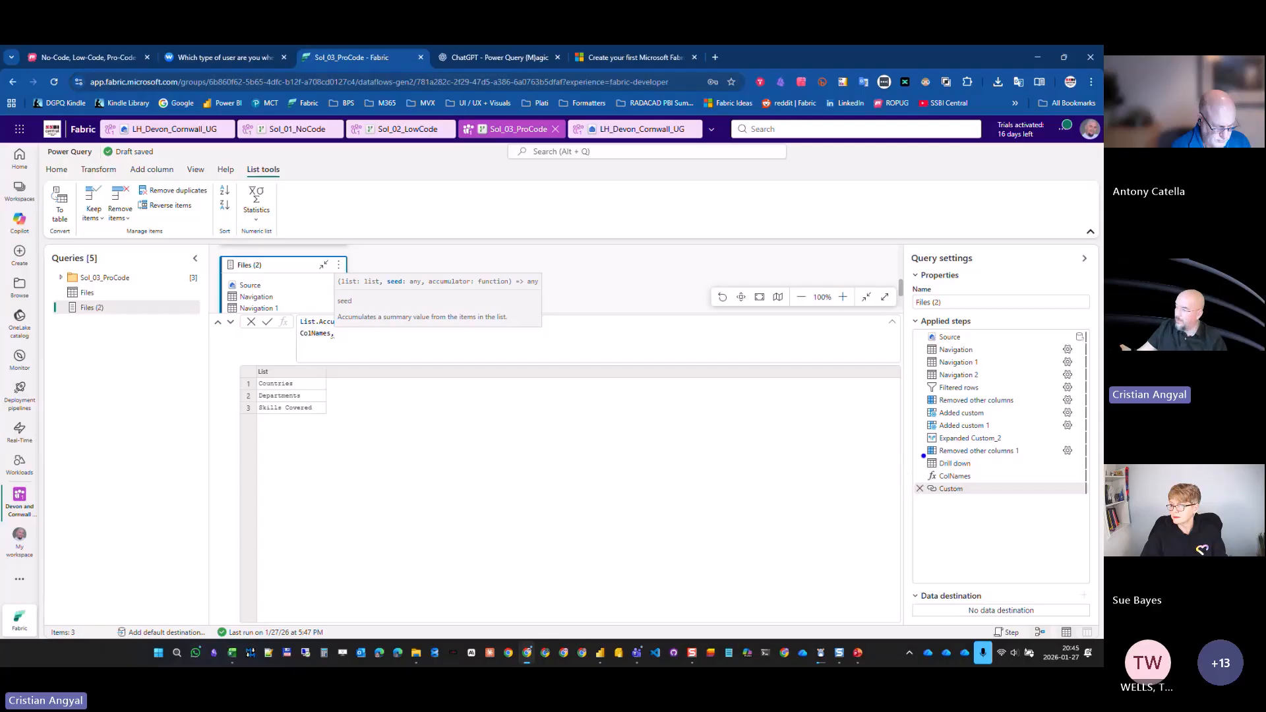
pyautogui.moveTo(924, 456); pyautogui.dragTo(1012, 475)
pyautogui.press('Escape')
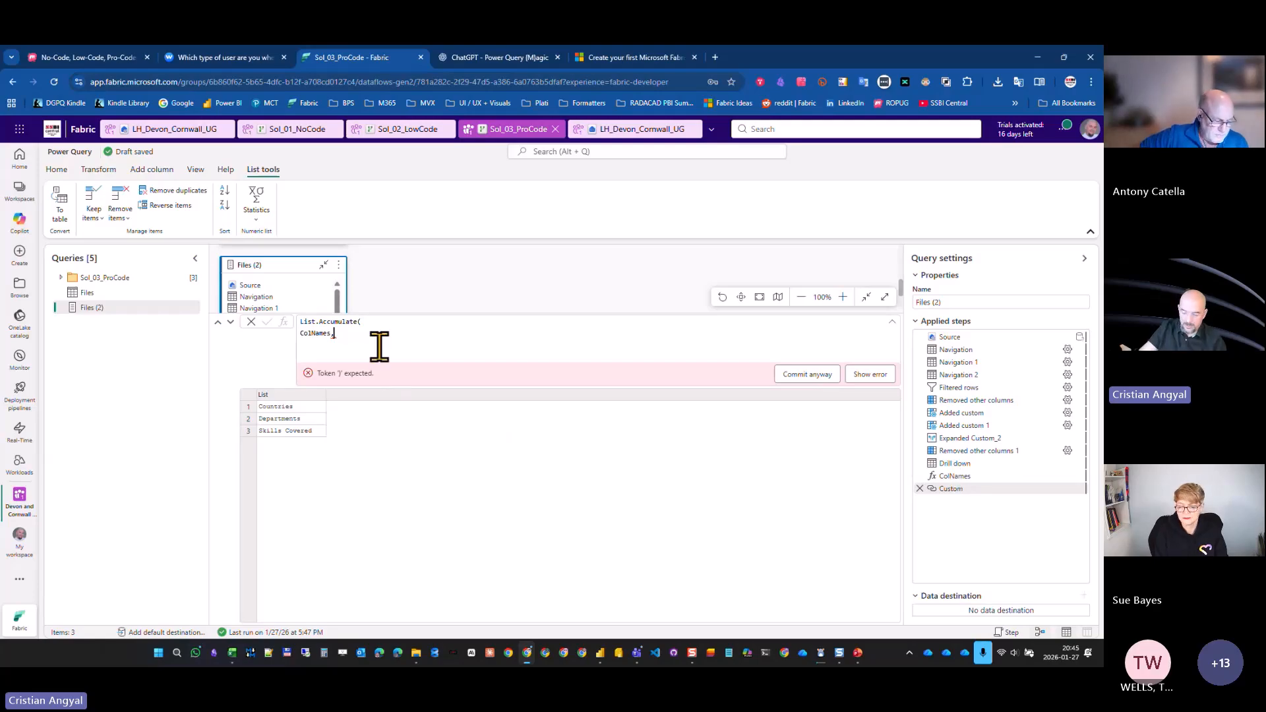
pyautogui.write(')')
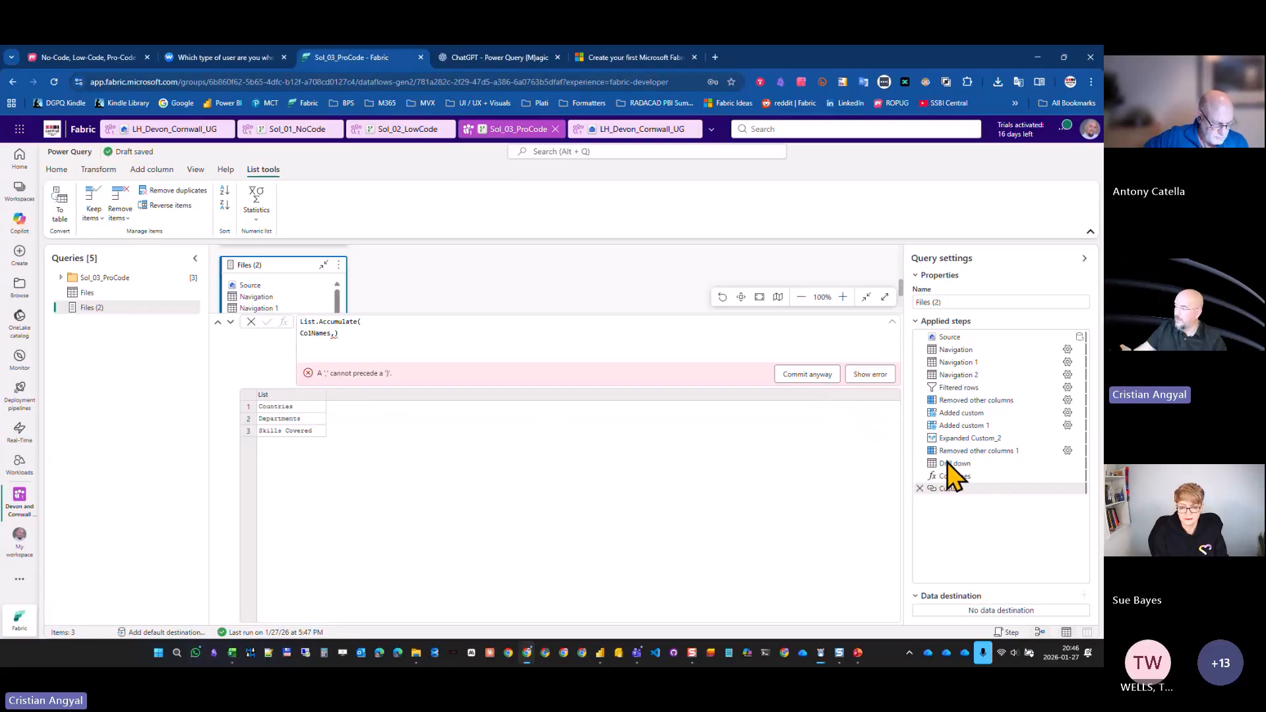
pyautogui.click(356, 340)
pyautogui.press('BackSpace')
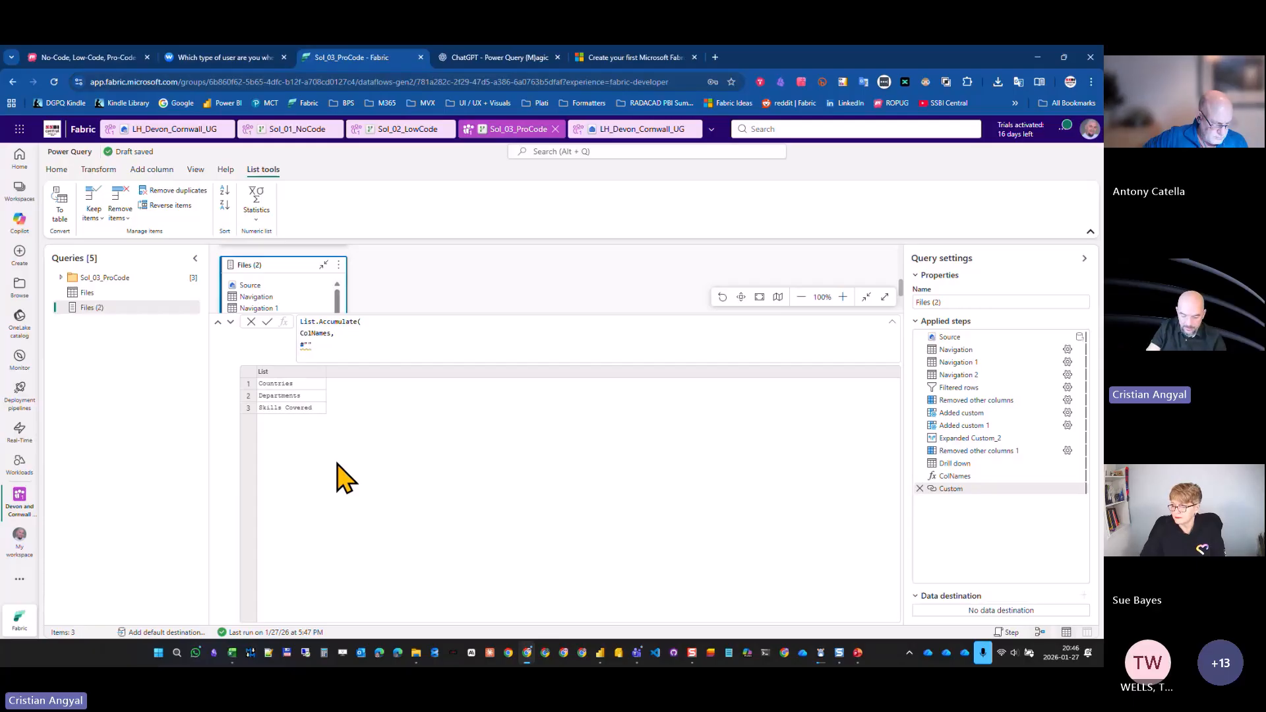
# Enter #"Drill Down" as the seed argument of List.Accumulate, followed by a comma.
pyautogui.write('Drill ')
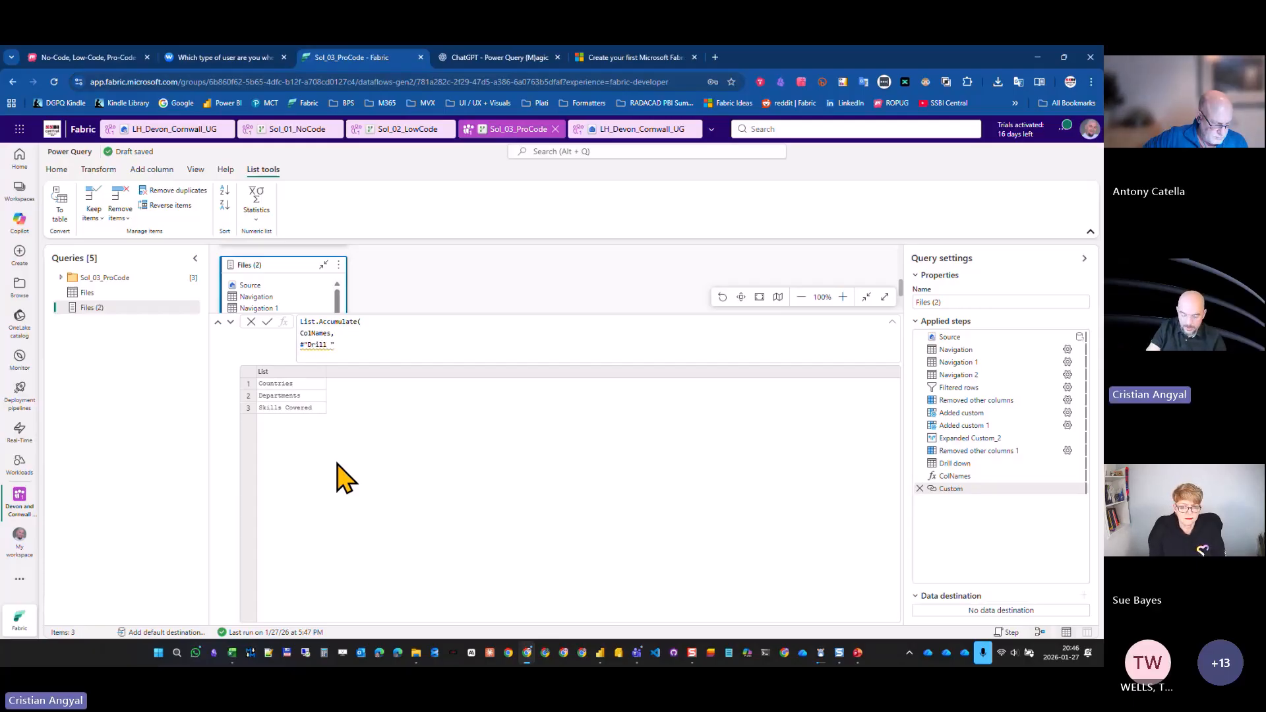
pyautogui.write('Down')
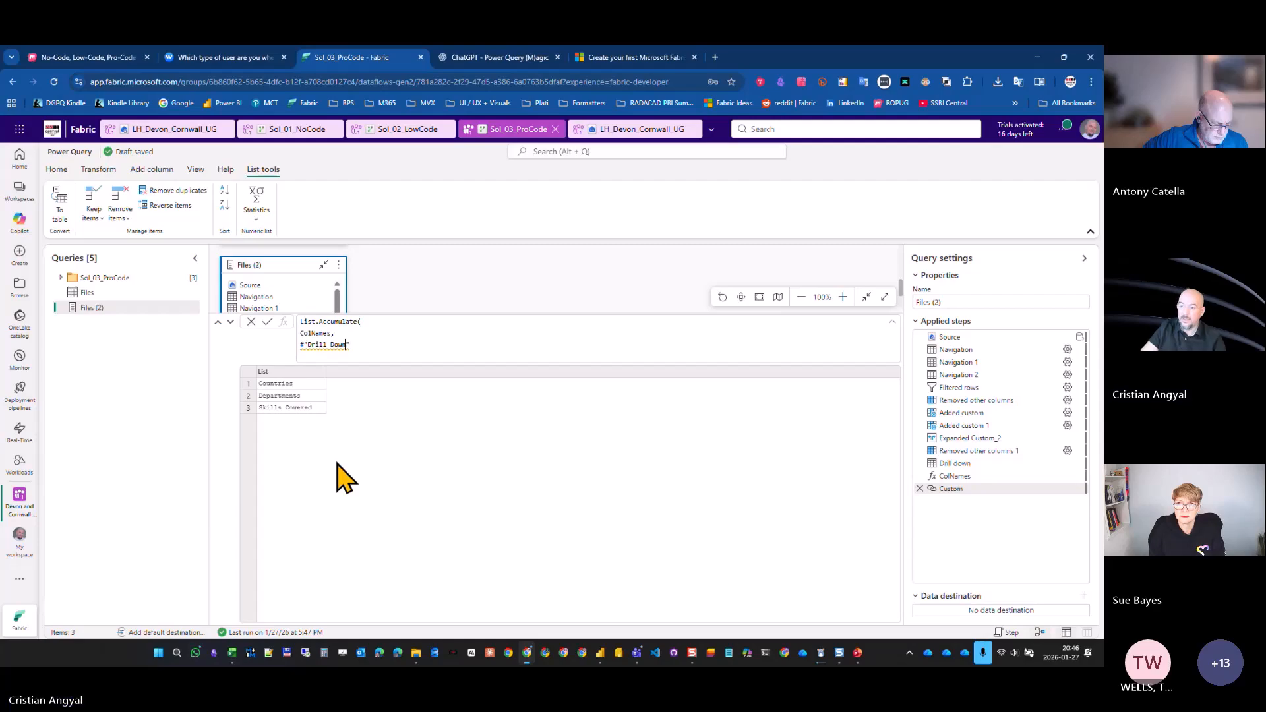
pyautogui.press('Right')
pyautogui.write(',')
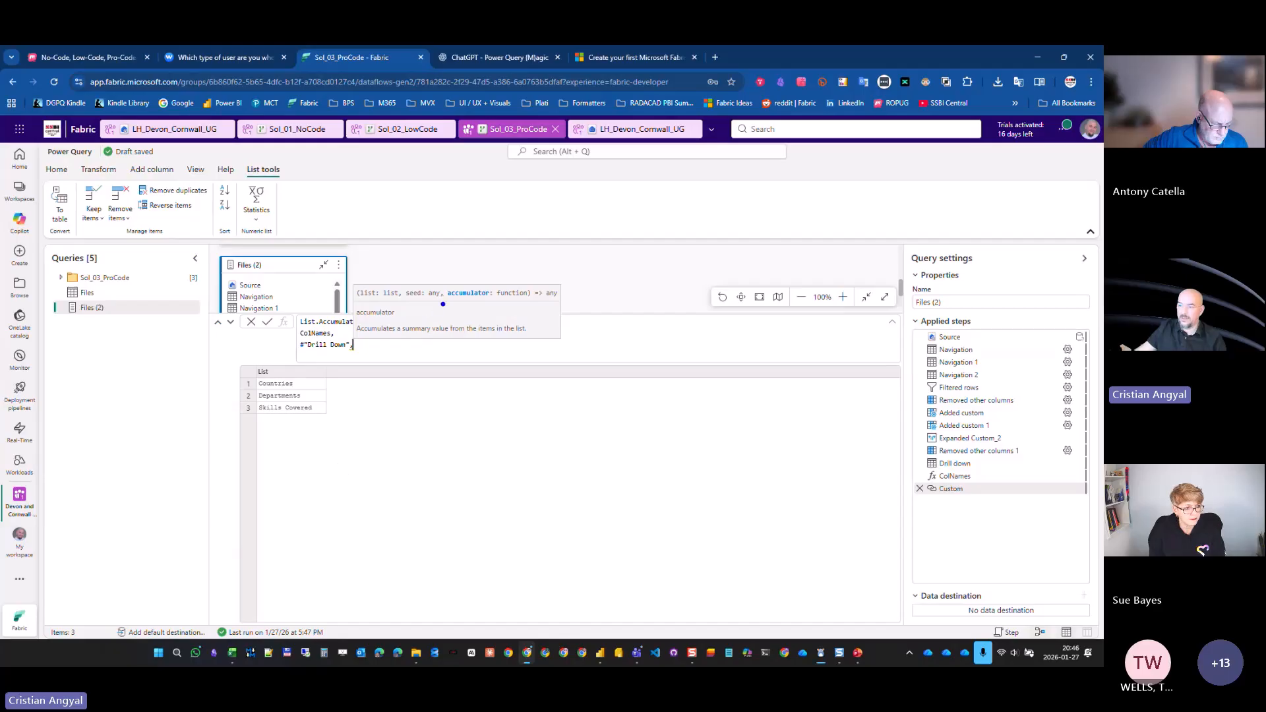
pyautogui.moveTo(442, 304); pyautogui.dragTo(524, 303)
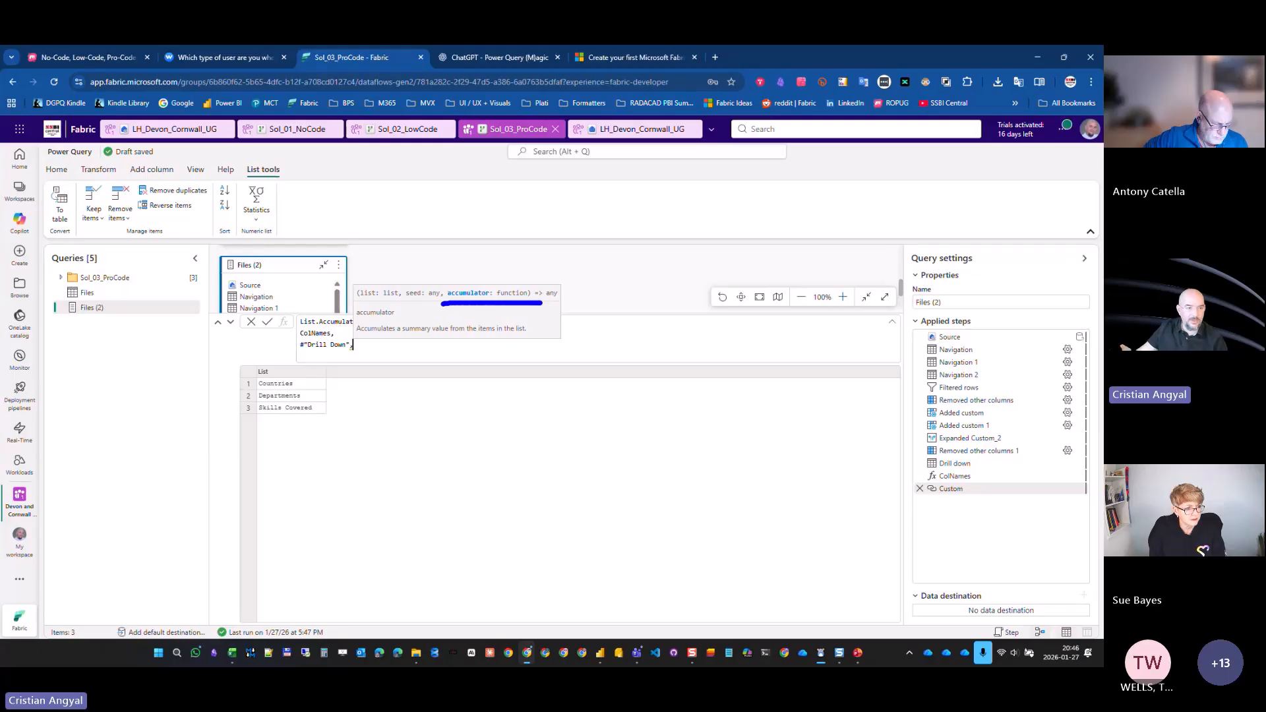
pyautogui.press('Escape')
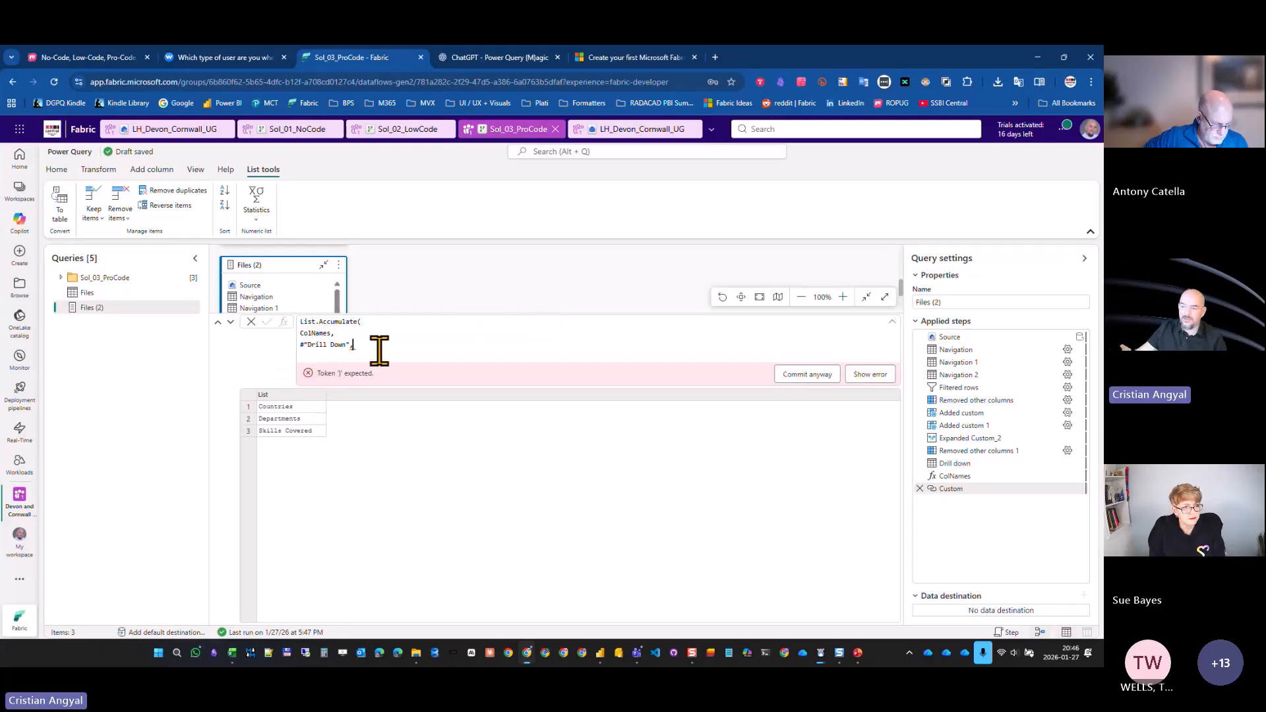
# Begin the accumulator function on a new line with the parameters (state, current) =>.
pyautogui.hotkey('shift', 'Return')
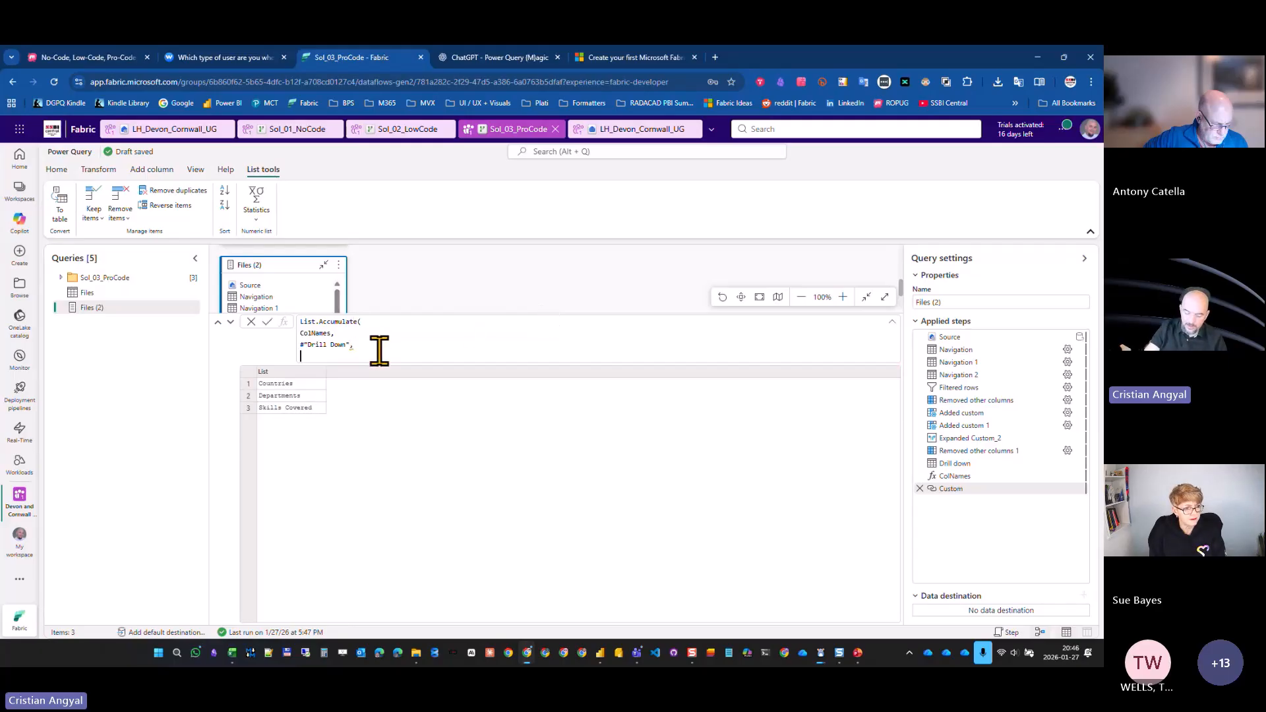
pyautogui.write('(')
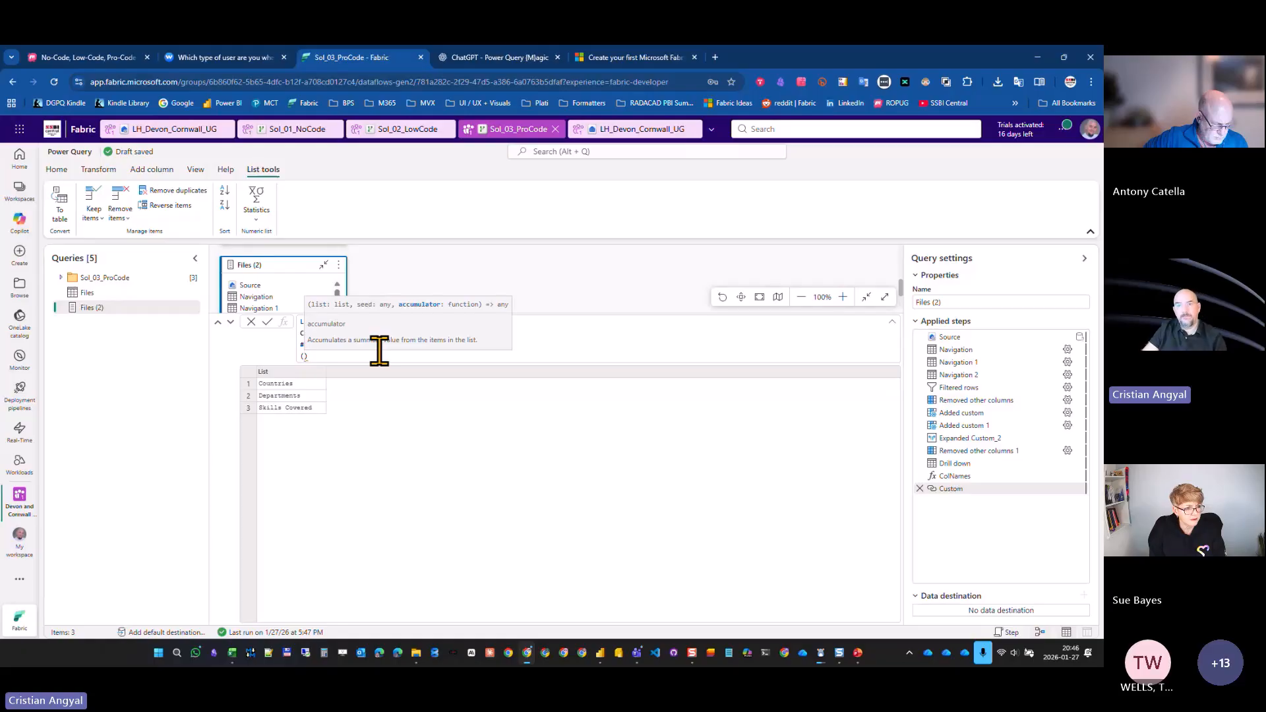
pyautogui.write(')')
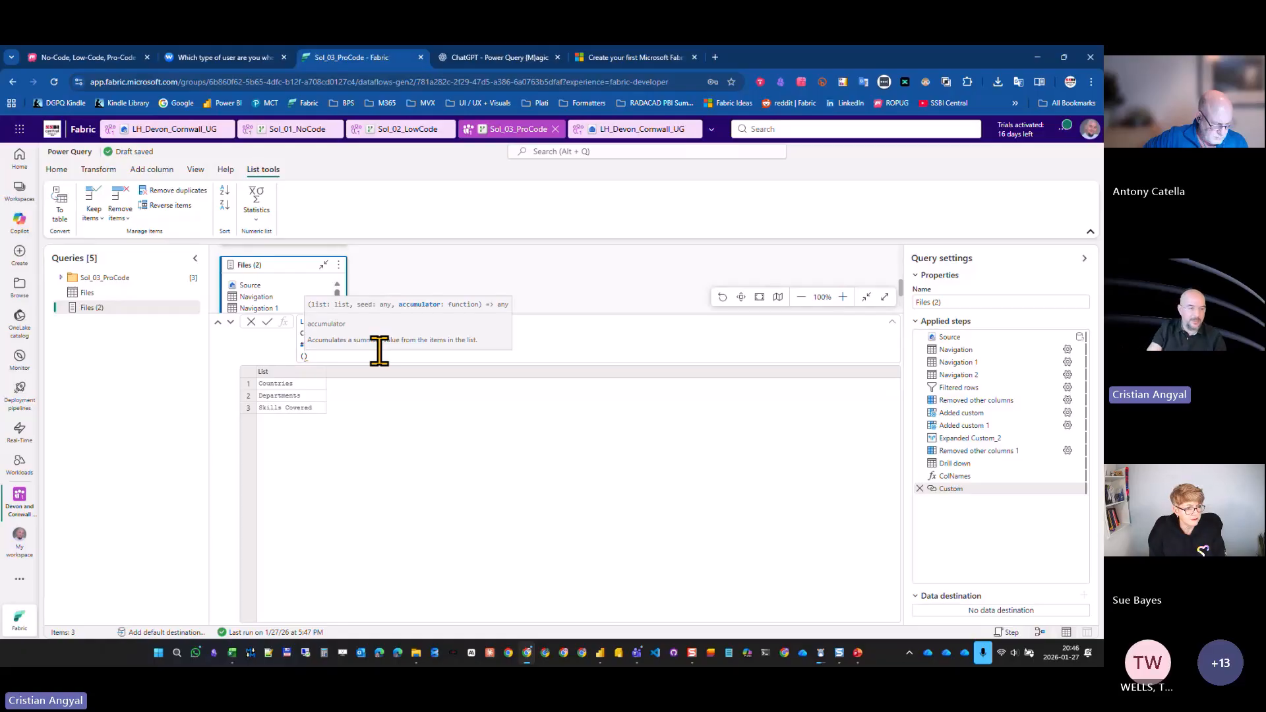
pyautogui.press('Left')
pyautogui.write('sta')
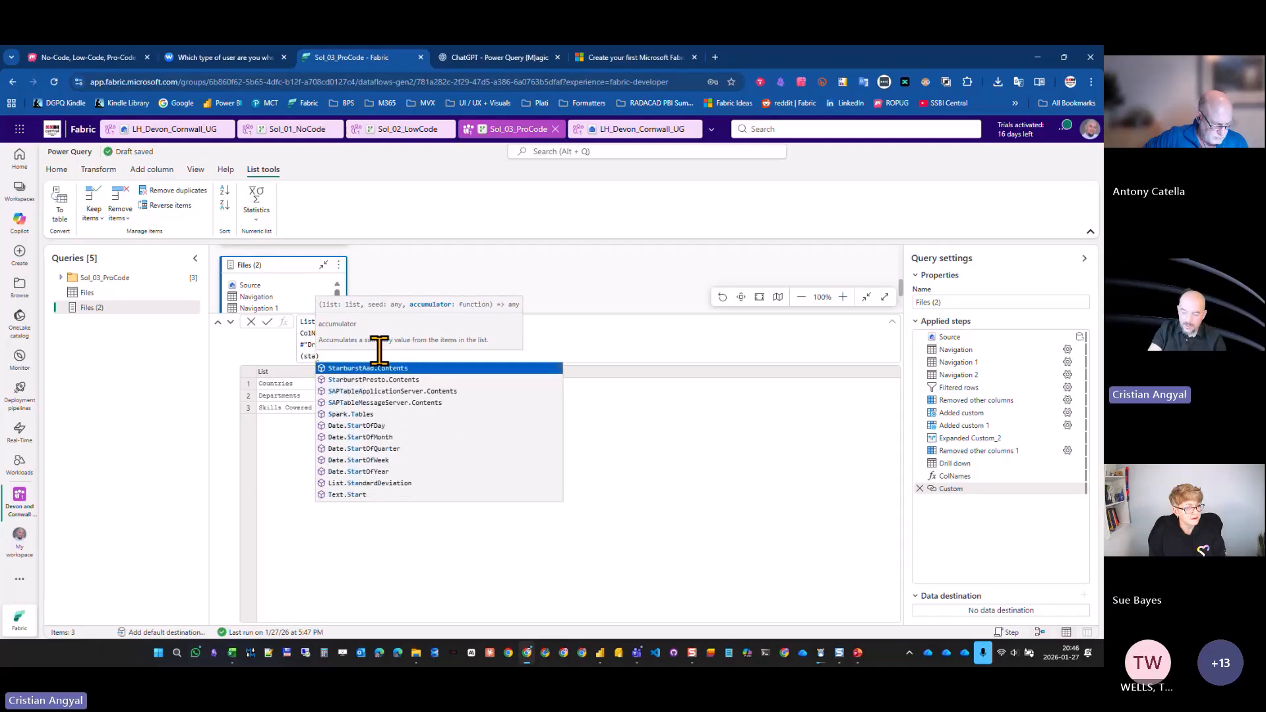
pyautogui.write('te, curre')
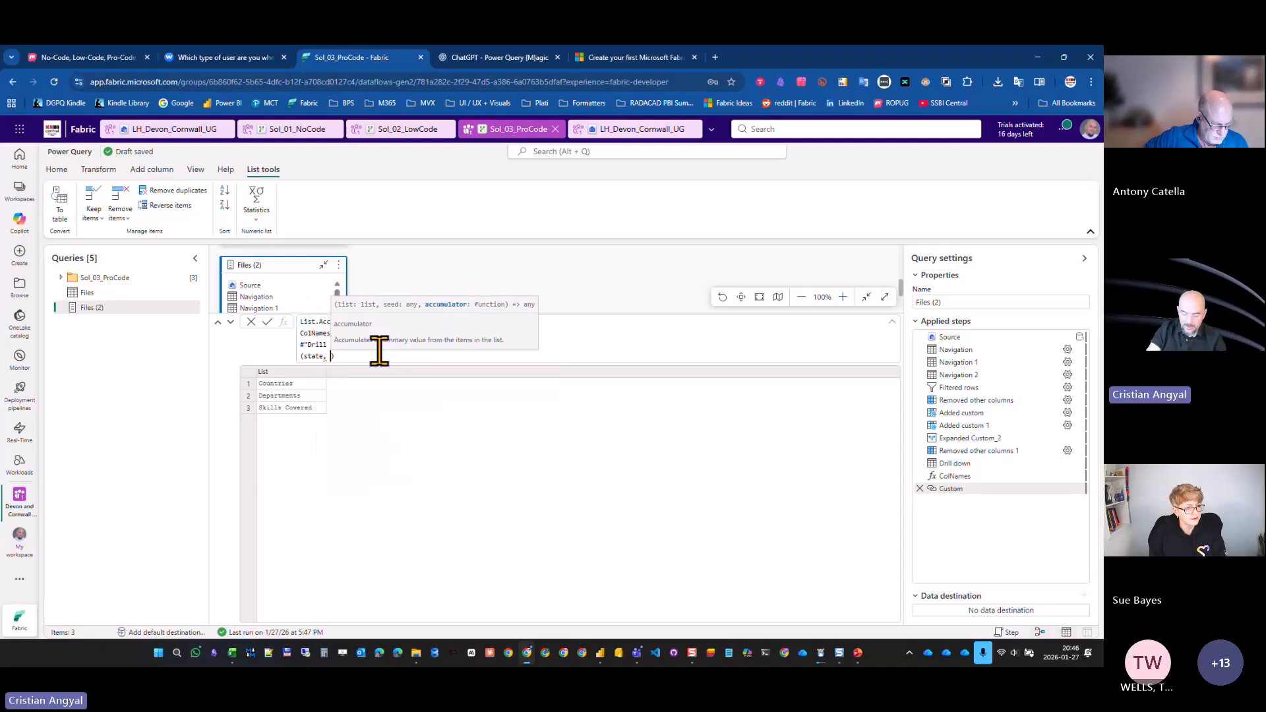
pyautogui.write('nt)')
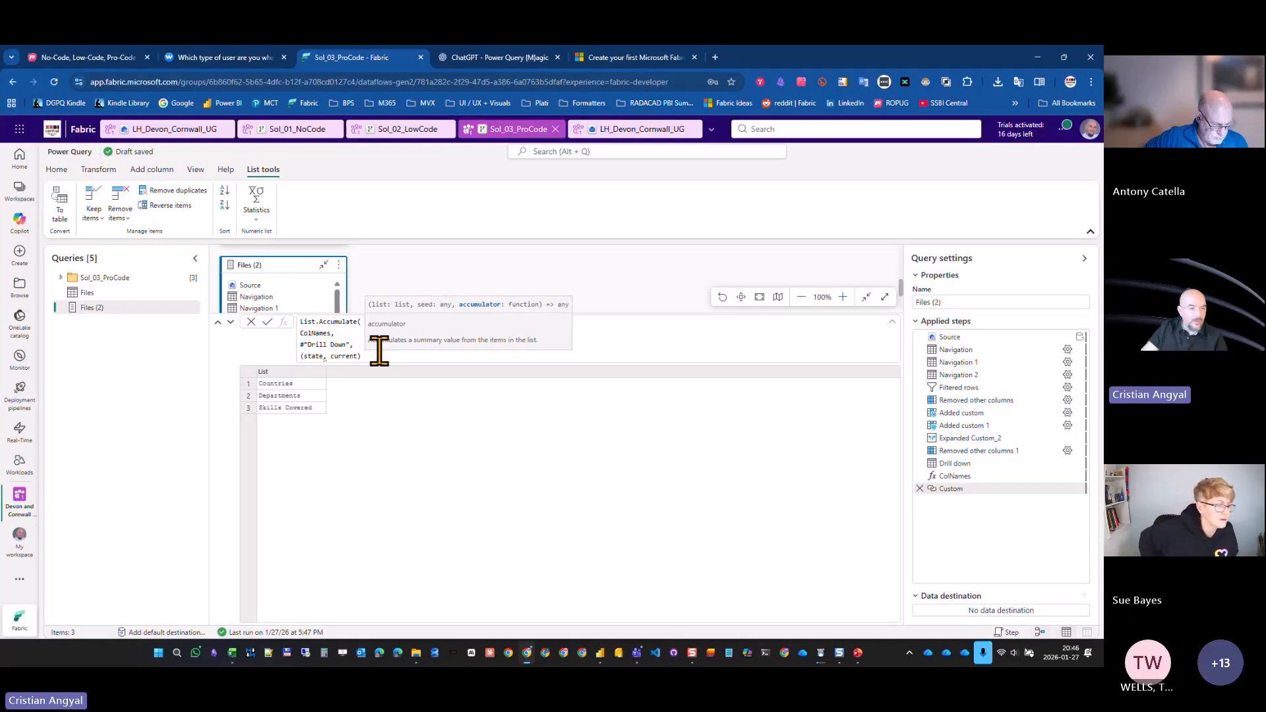
pyautogui.write(' =>')
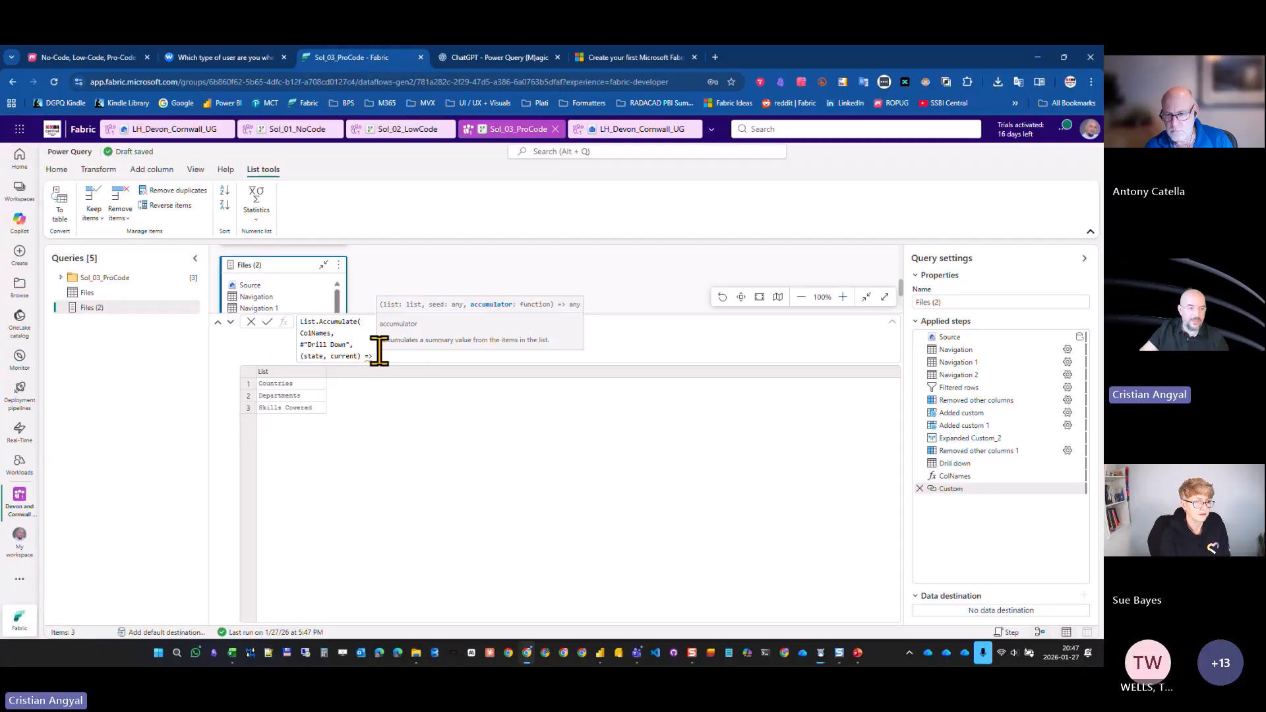
pyautogui.hotkey('shift', 'Return')
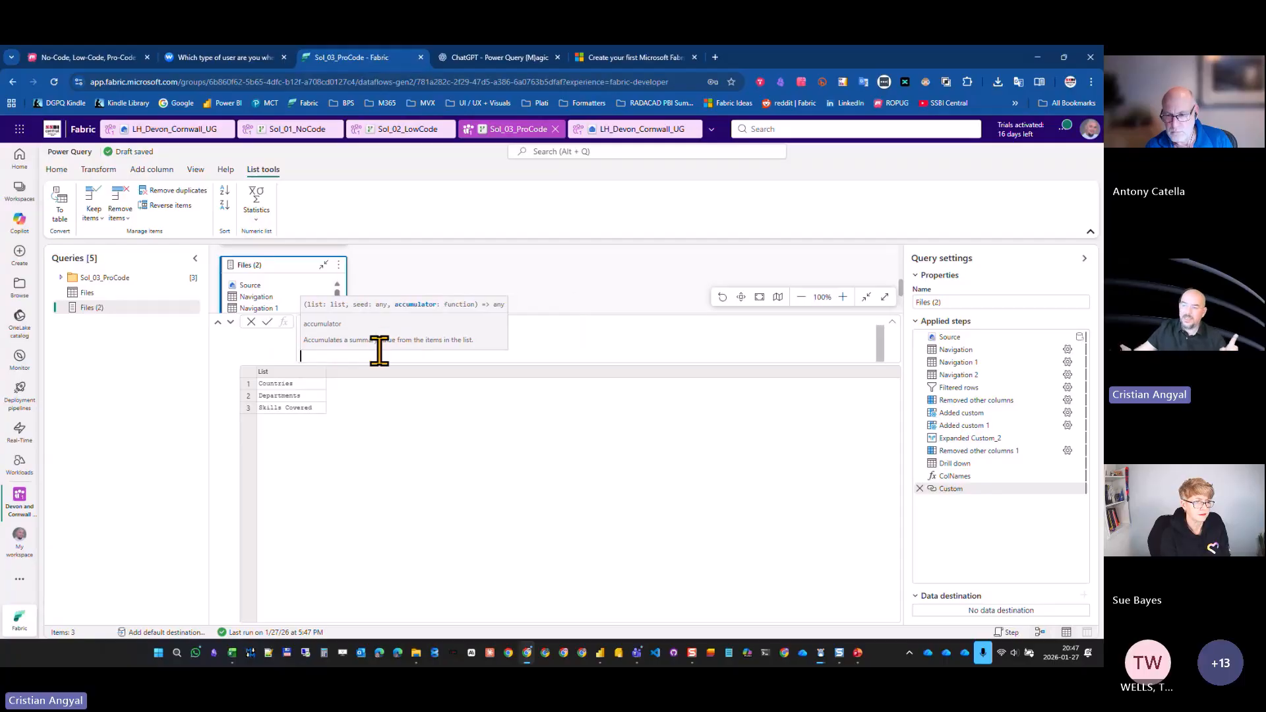
# Insert the copied Table.ExpandListColumn expression for Countries from the clipboard history as the accumulator's body, and close the List.Accumulate parenthesis.
pyautogui.click(553, 349)
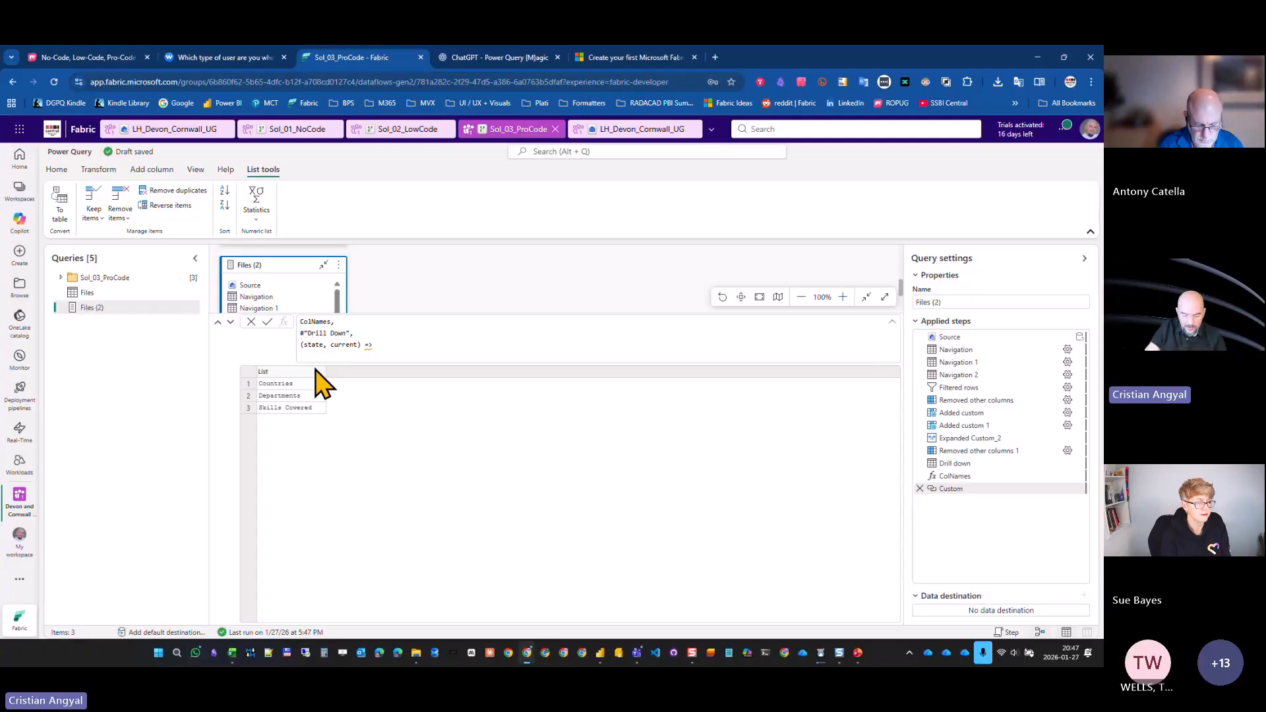
pyautogui.press('super+v')
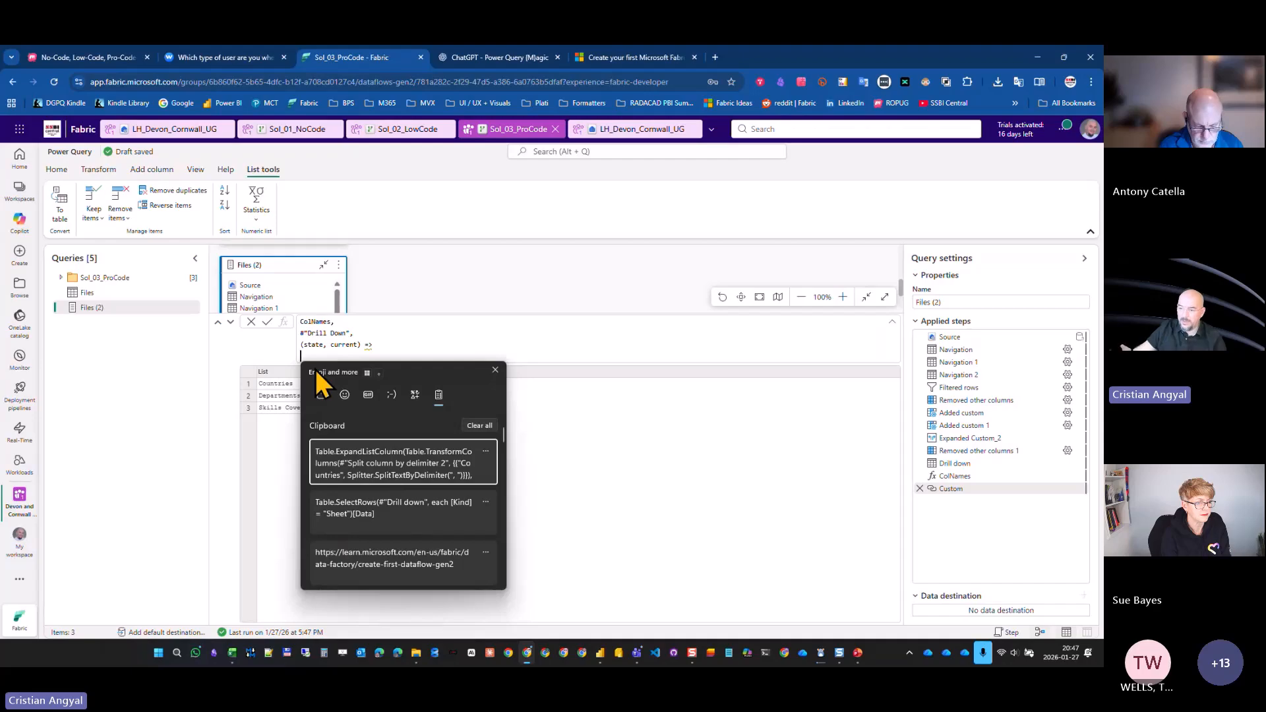
pyautogui.click(356, 455)
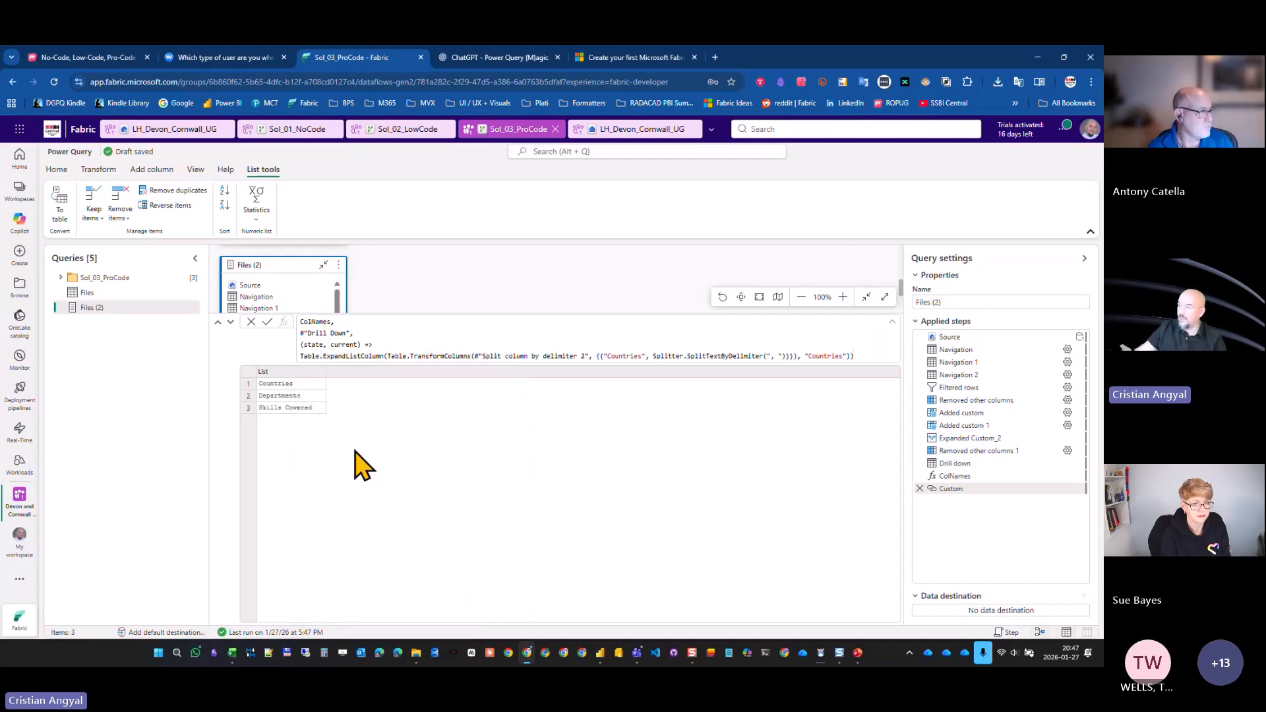
pyautogui.write(')')
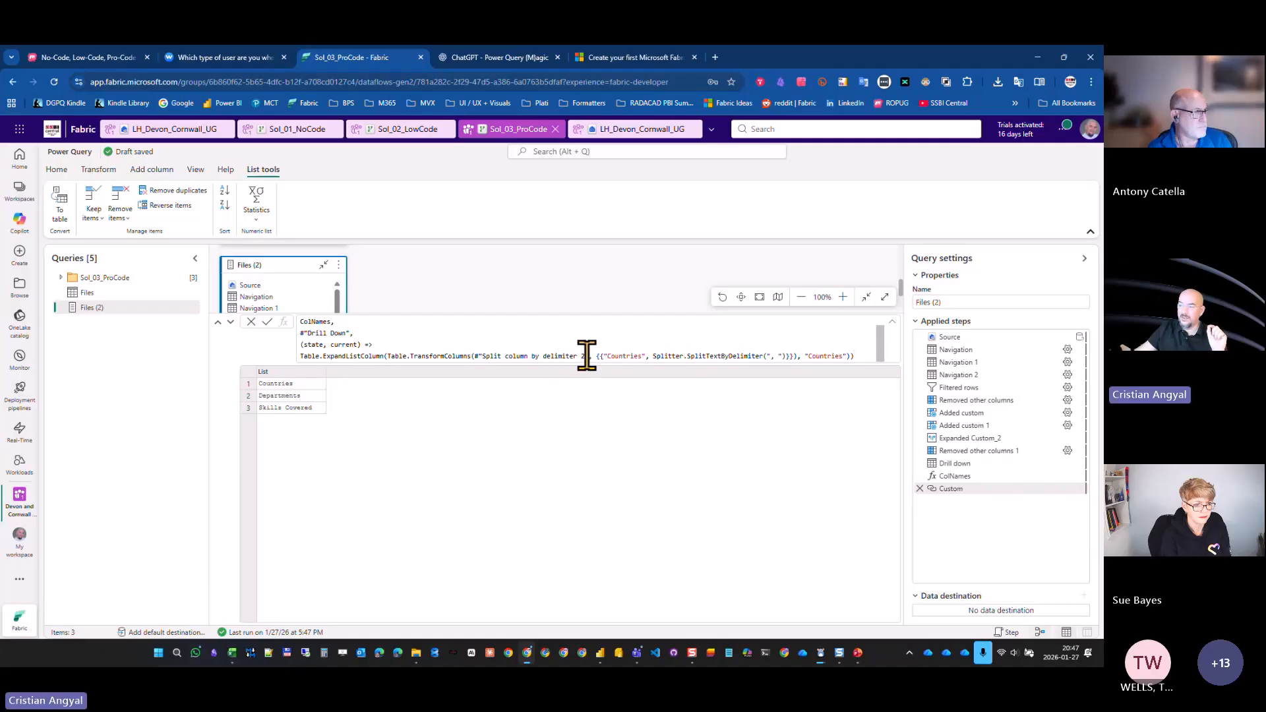
# Replace the #"Split column by delimiter 2" reference in Table.TransformColumns with state.
pyautogui.moveTo(587, 356); pyautogui.dragTo(475, 355)
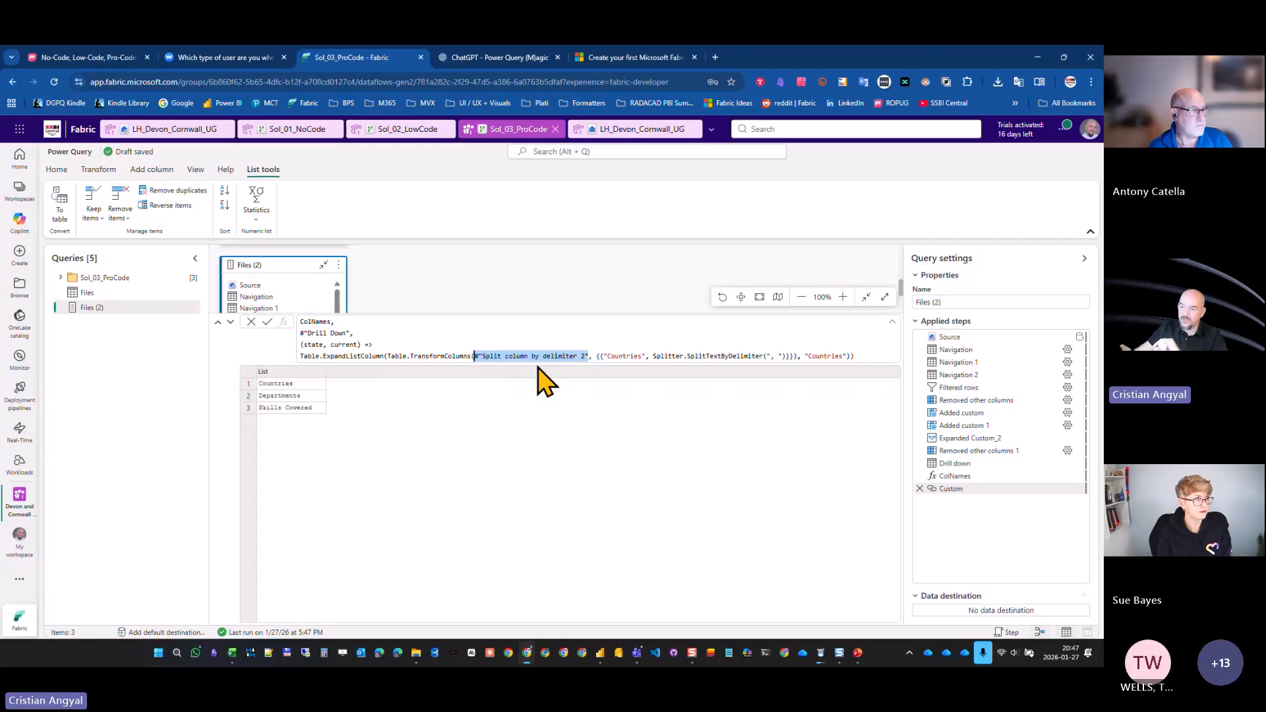
pyautogui.write('sta')
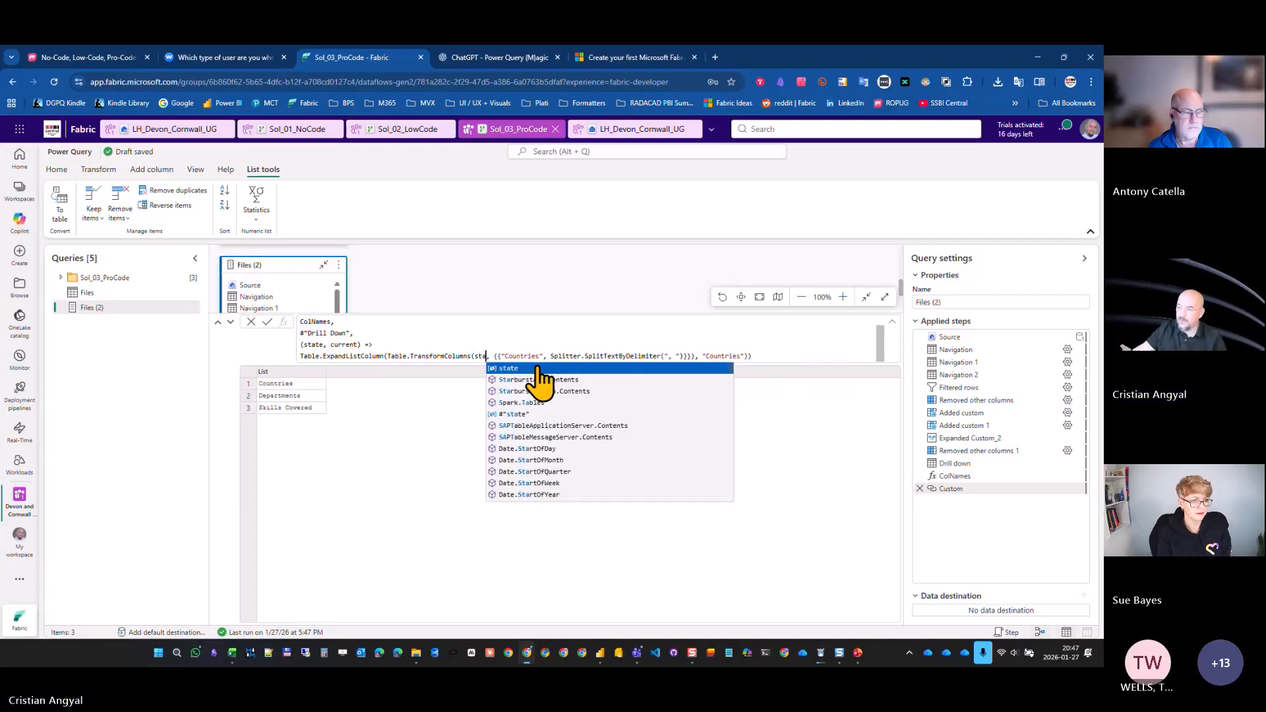
pyautogui.click(538, 368)
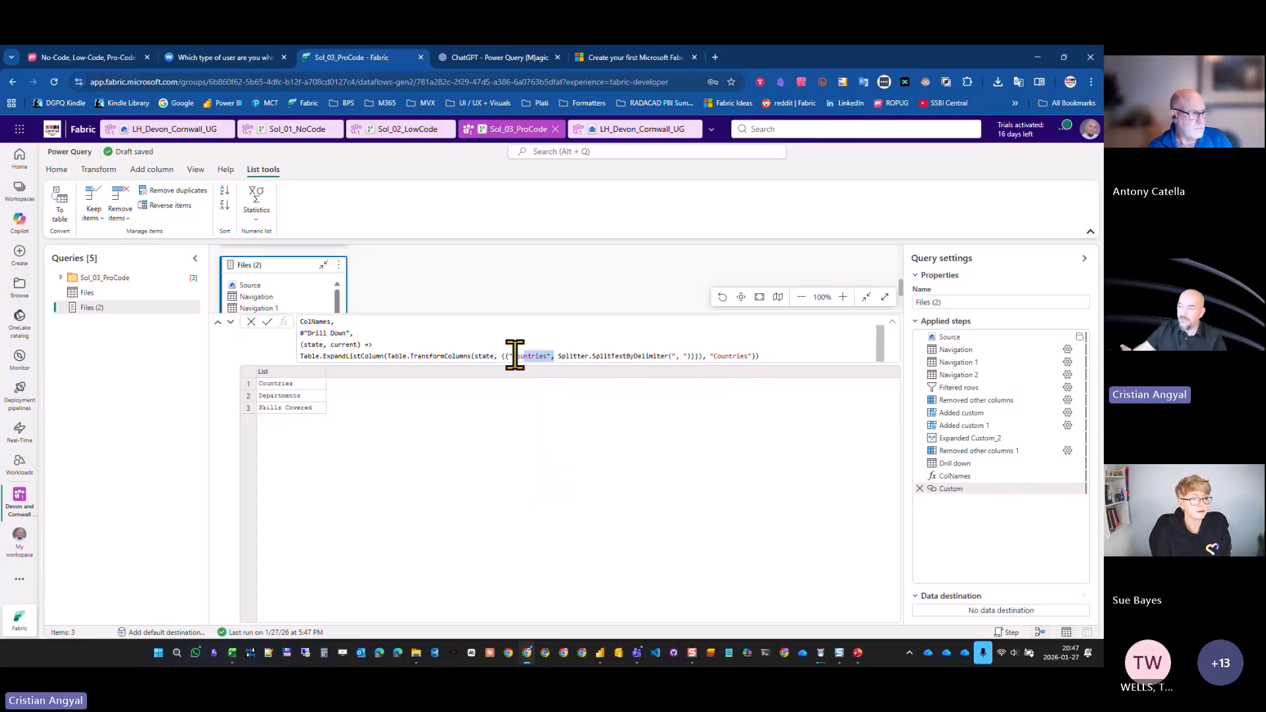
# Replace the "Countries" column name inside Table.TransformColumns with the current parameter.
pyautogui.moveTo(511, 356); pyautogui.dragTo(552, 356)
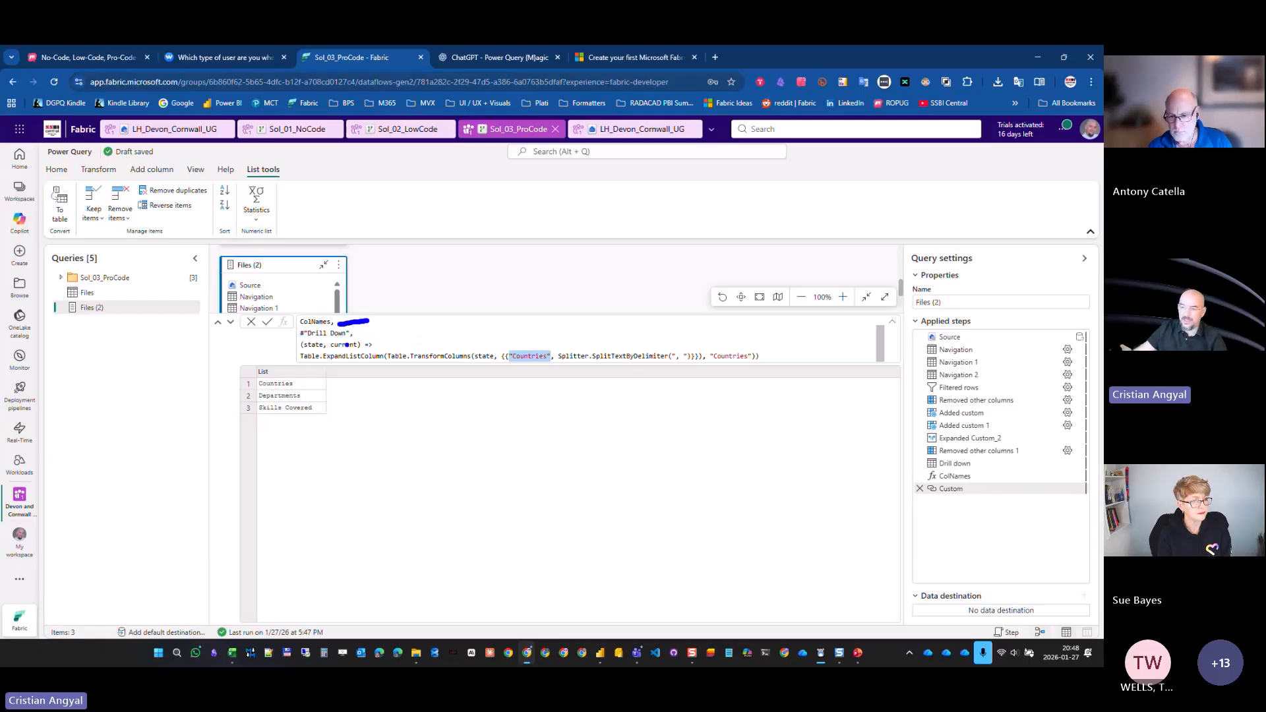
pyautogui.moveTo(330, 353); pyautogui.dragTo(374, 354)
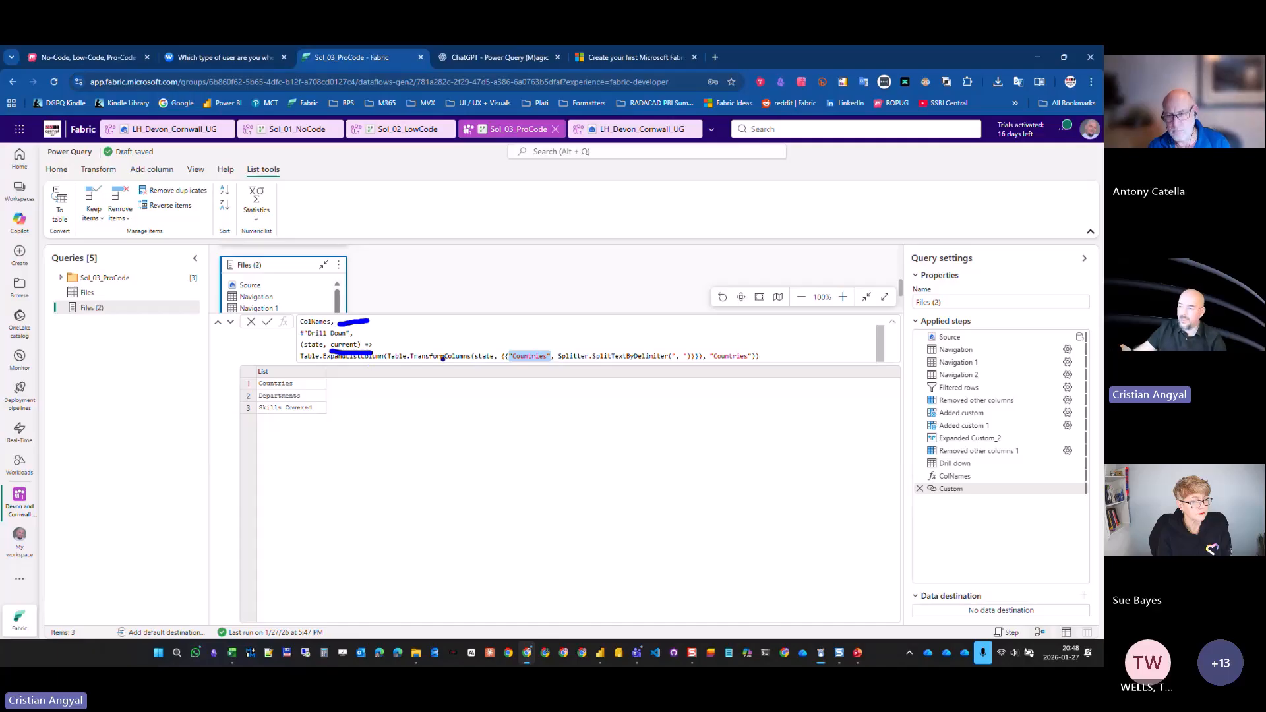
pyautogui.press('Escape')
pyautogui.click(542, 356)
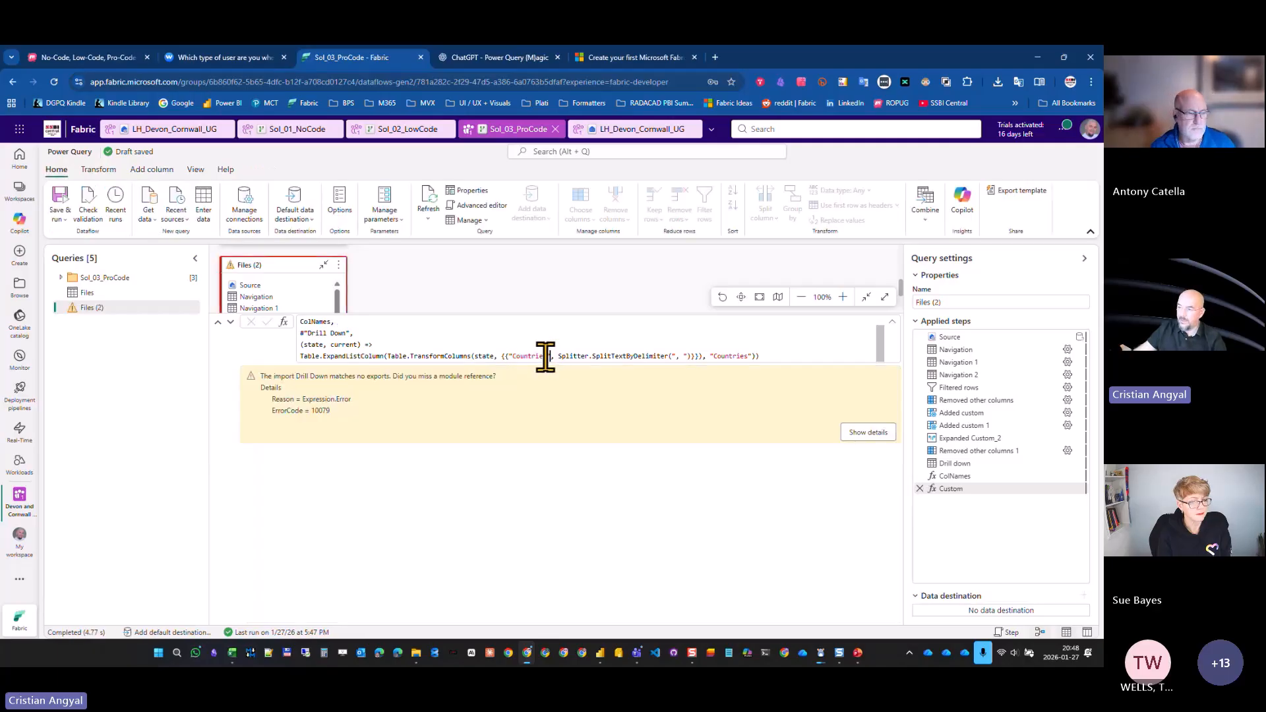
pyautogui.moveTo(551, 357); pyautogui.dragTo(509, 358)
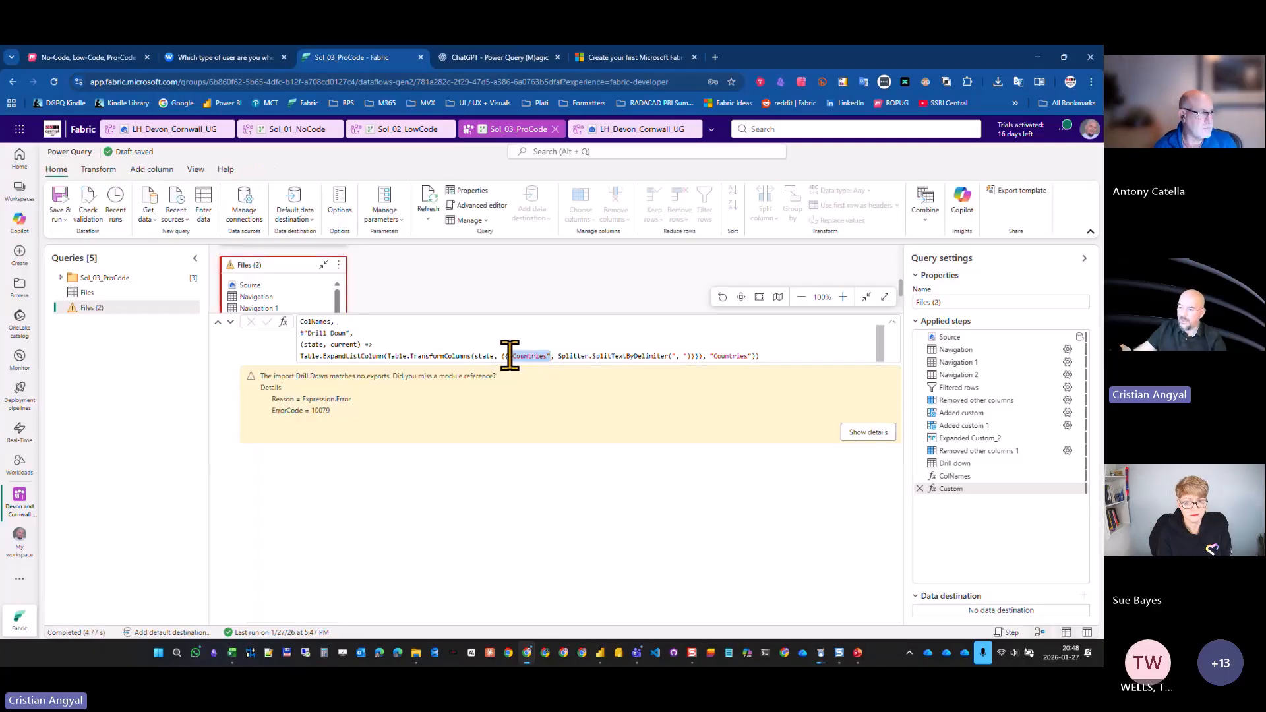
pyautogui.write('curre')
pyautogui.click(562, 369)
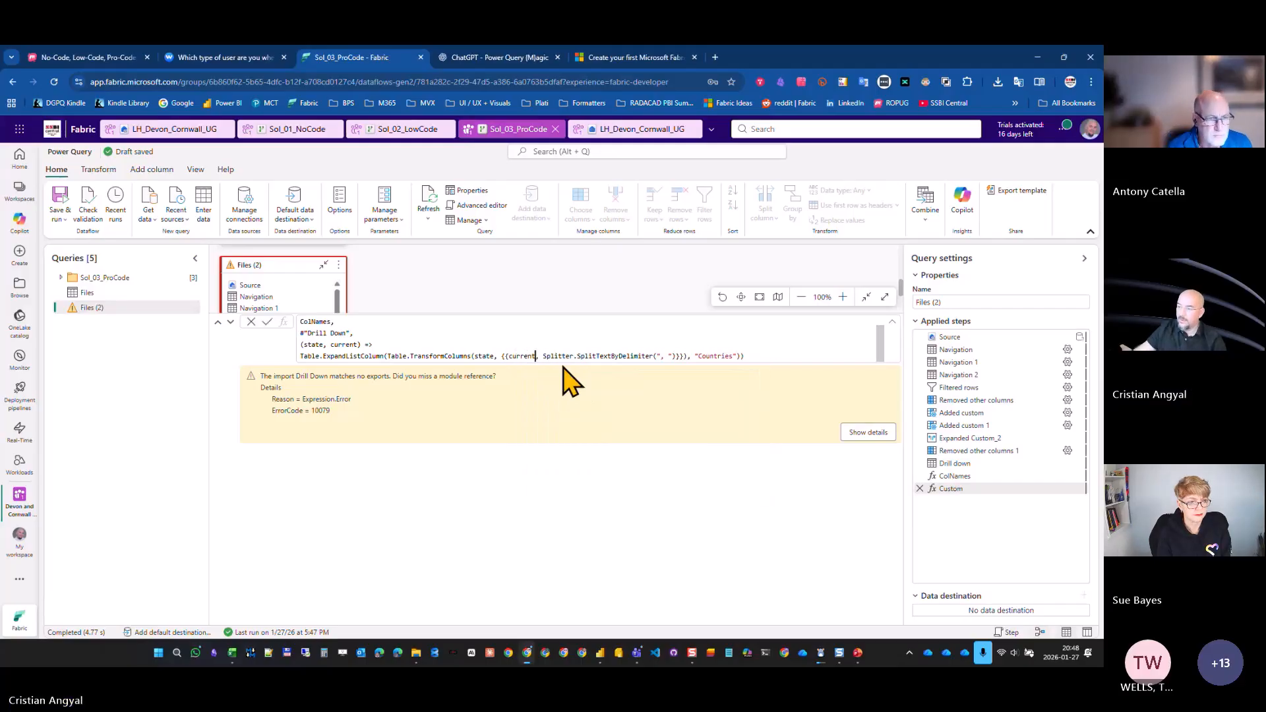
# Replace "Countries" in the last argument of Table.ExpandListColumn with current and commit the formula.
pyautogui.moveTo(695, 357); pyautogui.dragTo(735, 357)
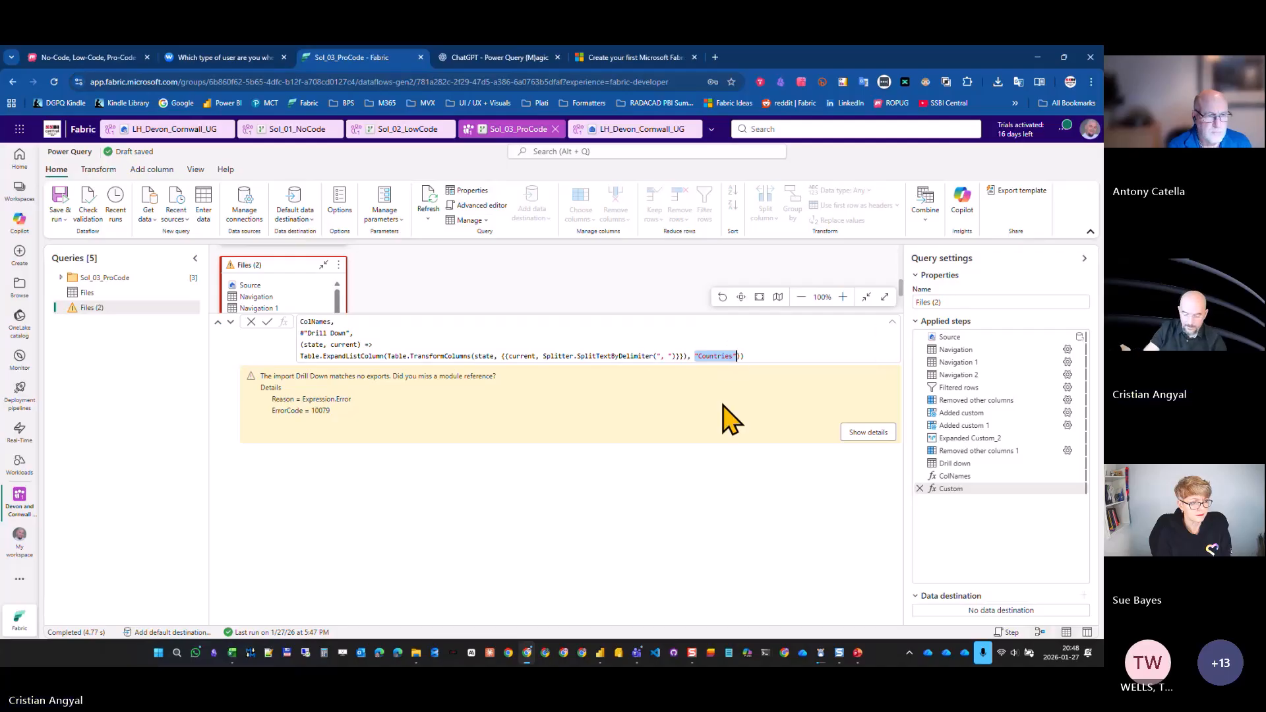
pyautogui.write('curre')
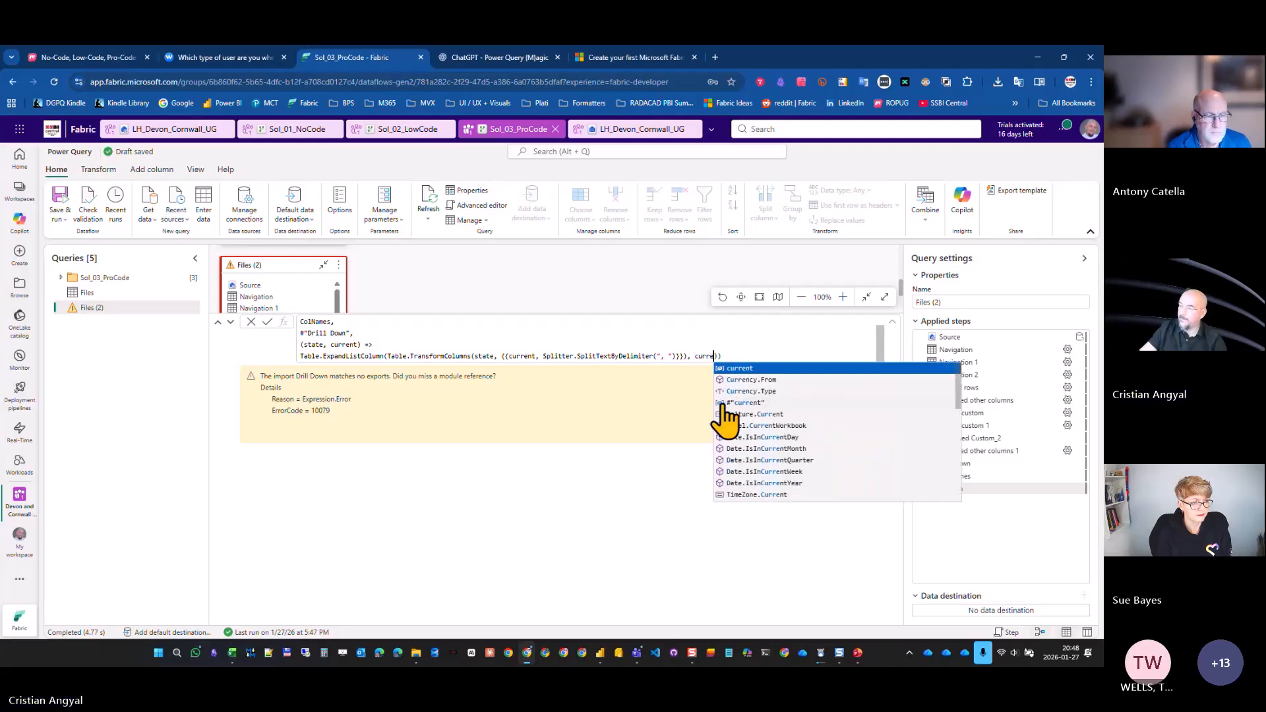
pyautogui.click(760, 368)
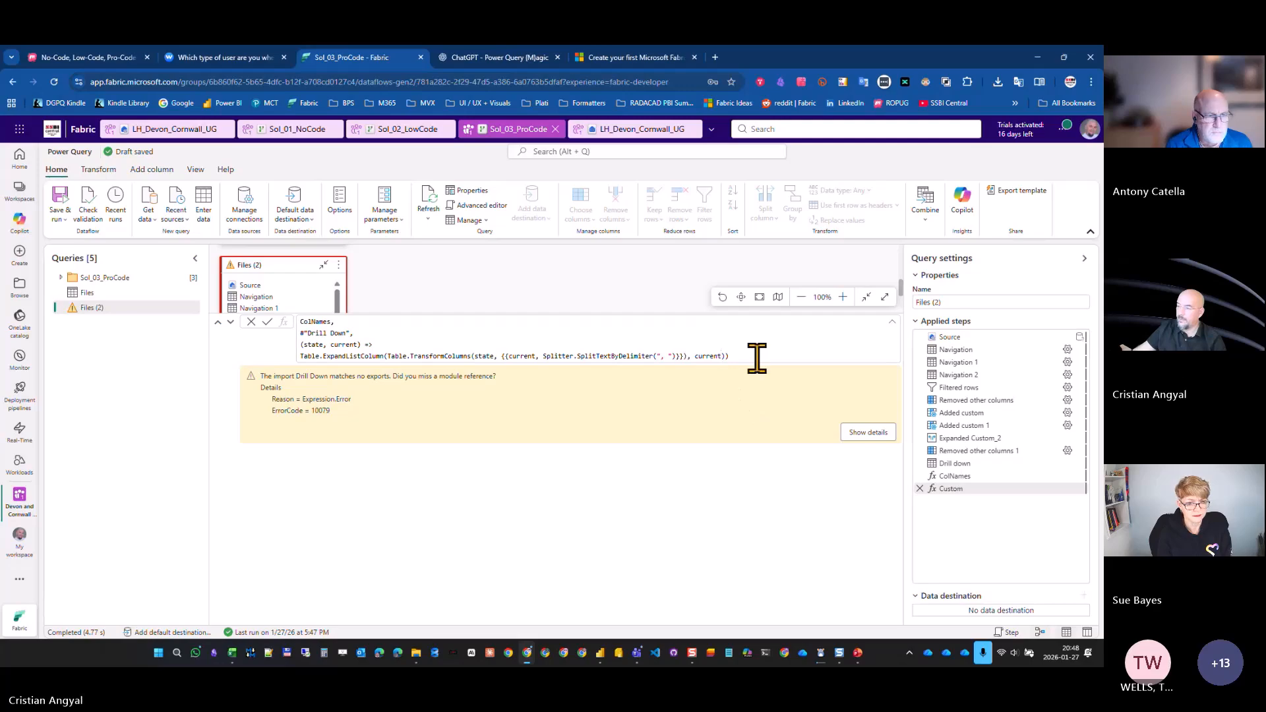
pyautogui.click(267, 321)
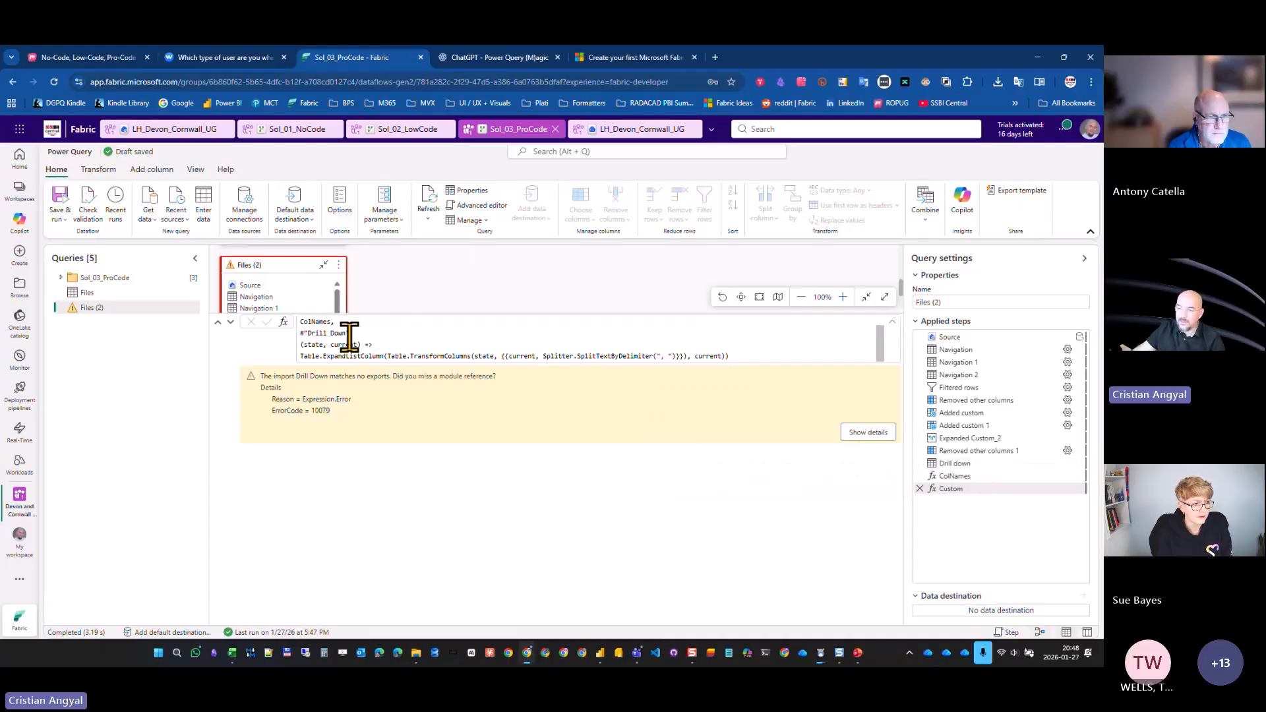
# Correct the seed reference in the Custom step to #"Drill down", matching the applied step's name, and commit the formula.
pyautogui.moveTo(976, 468)
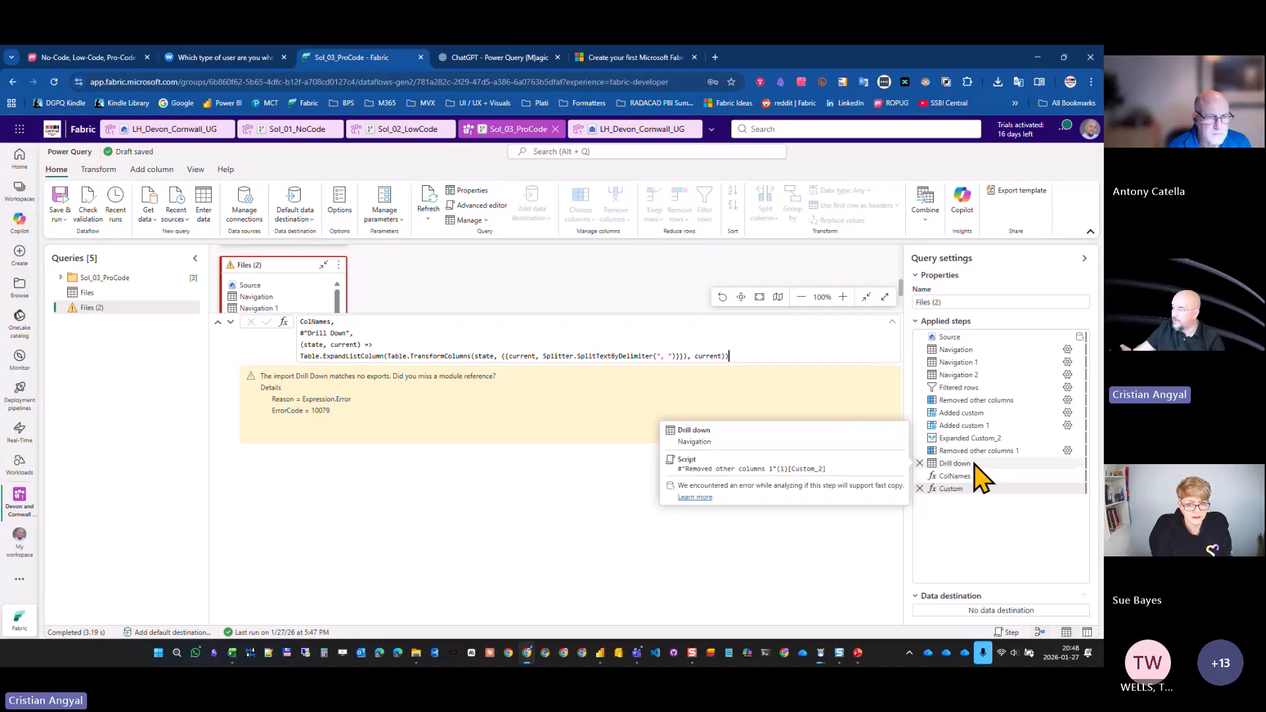
pyautogui.rightClick(967, 463)
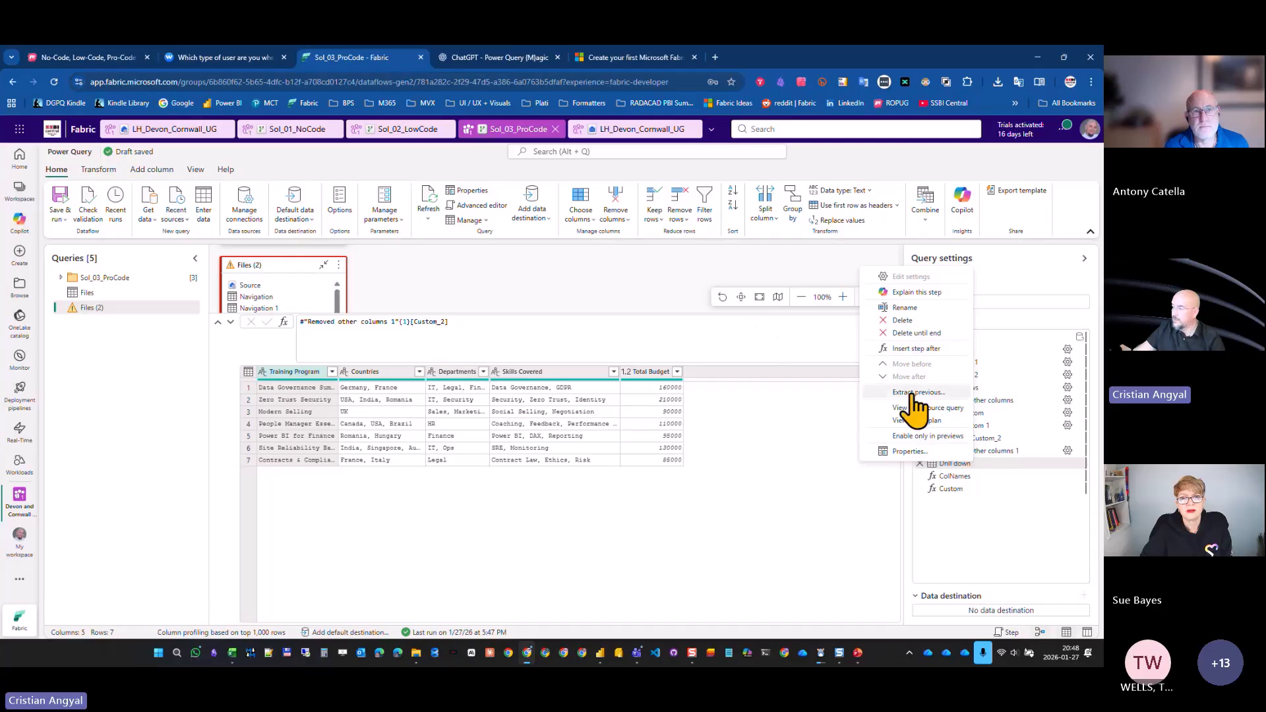
pyautogui.click(977, 475)
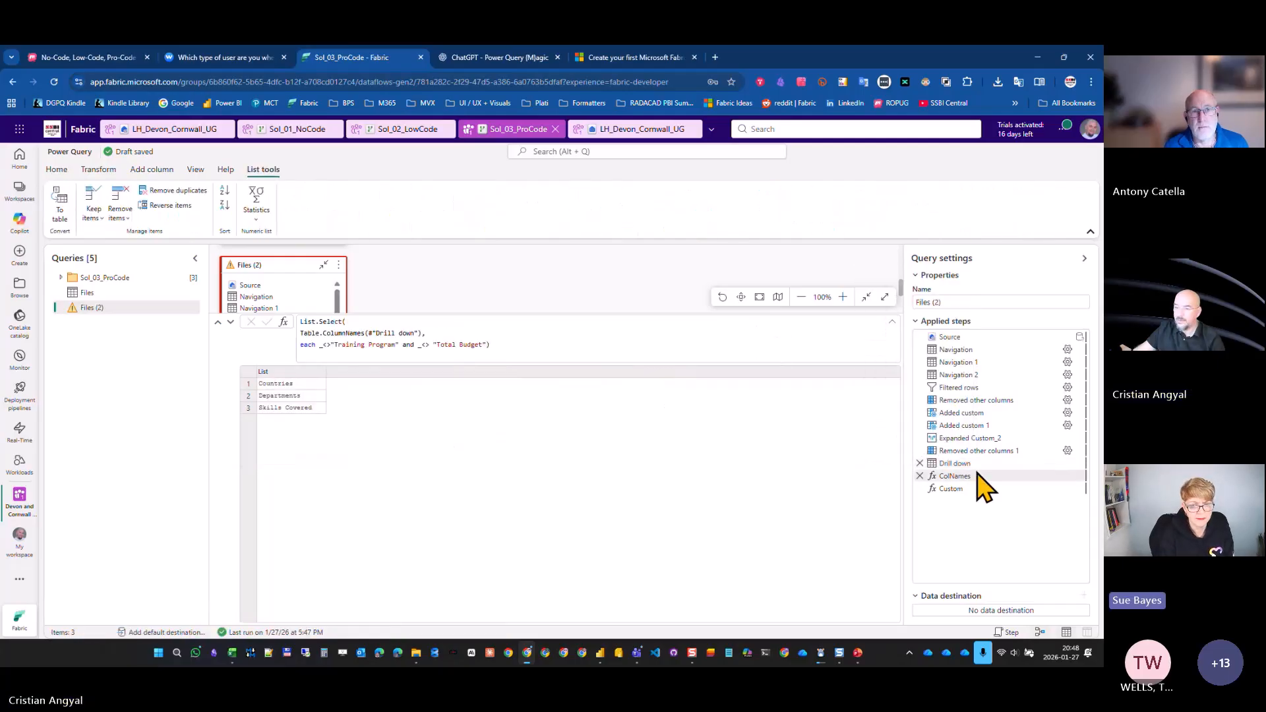
pyautogui.click(964, 464)
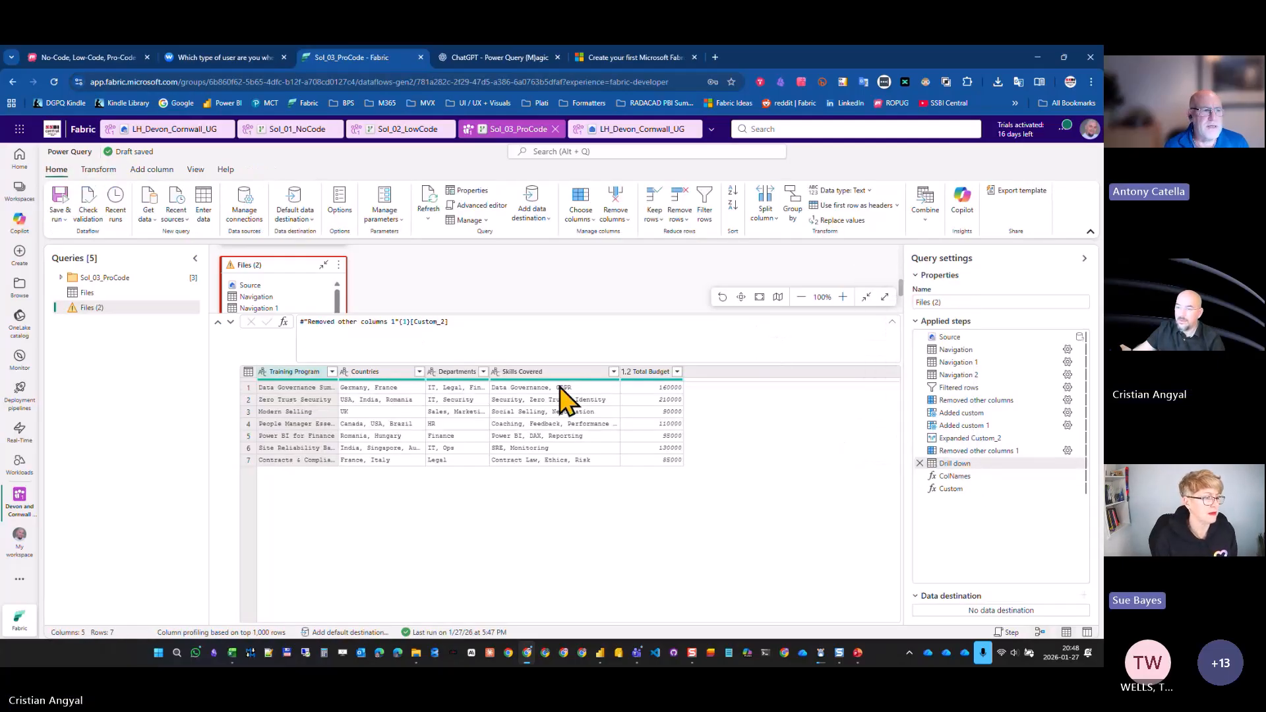
pyautogui.keyDown('ctrl'); pyautogui.click(968, 490); pyautogui.keyUp('ctrl')
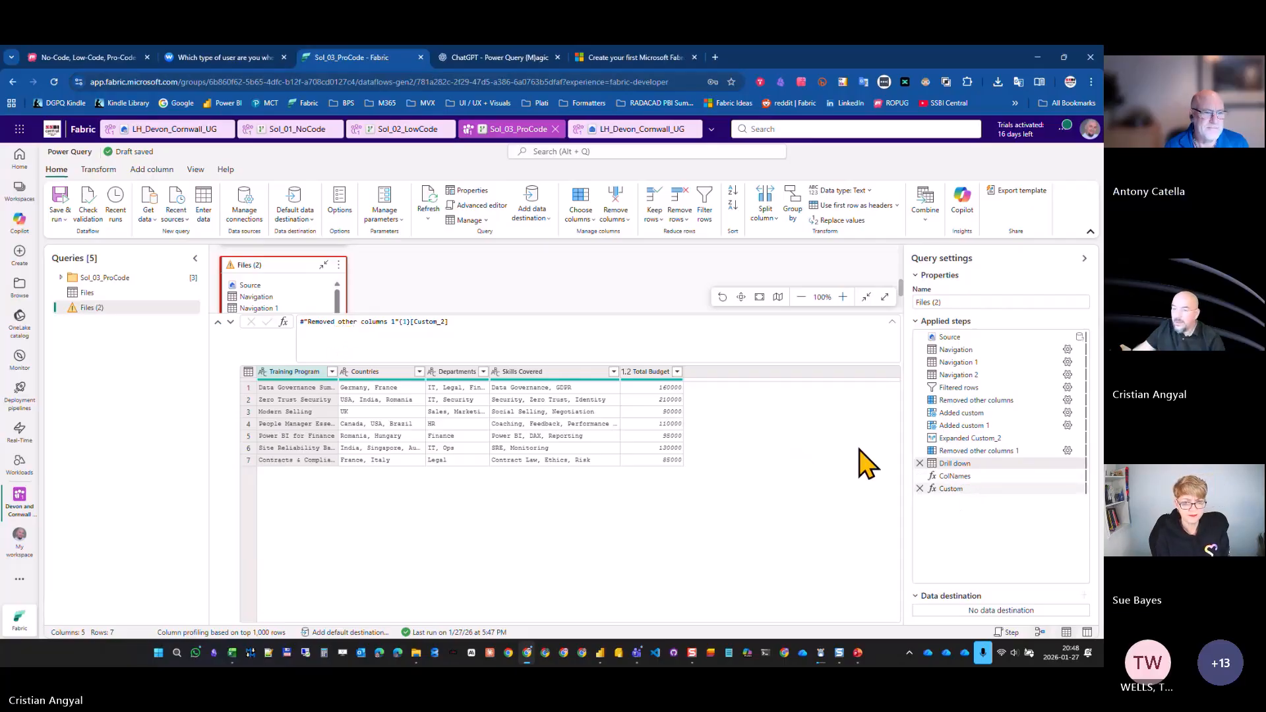
pyautogui.click(327, 333)
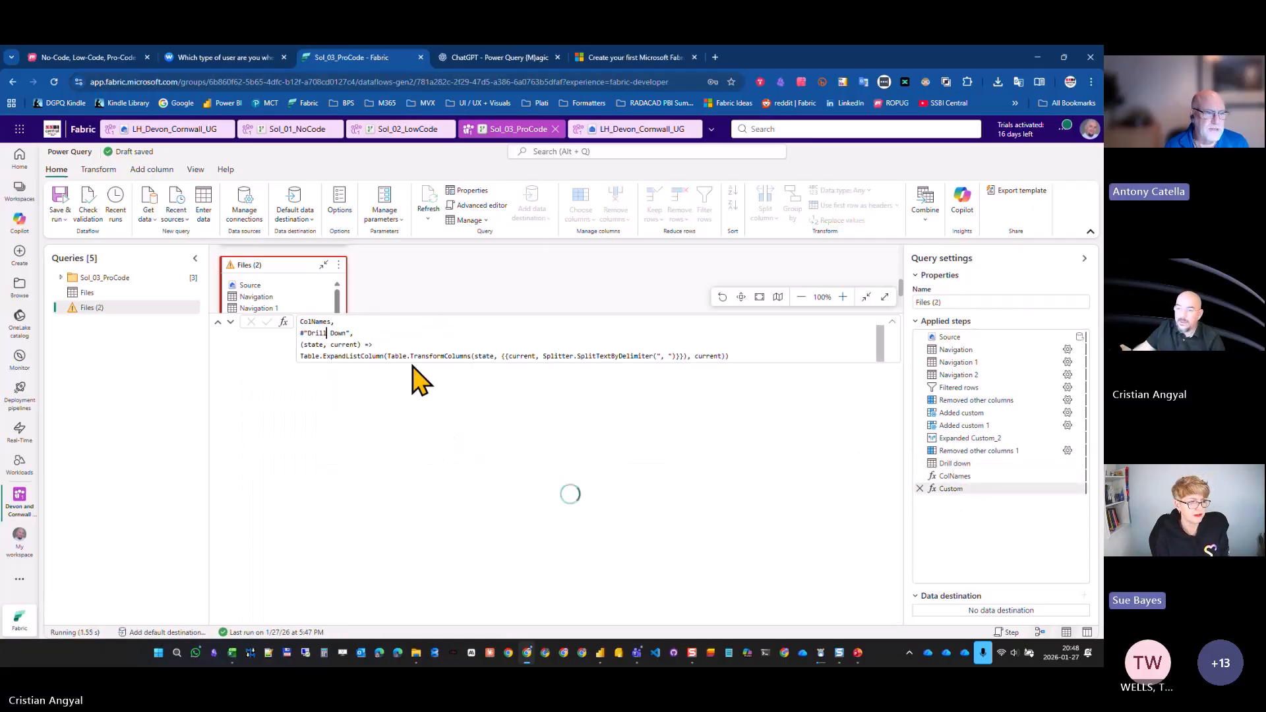
pyautogui.press('Right')
pyautogui.press('Delete')
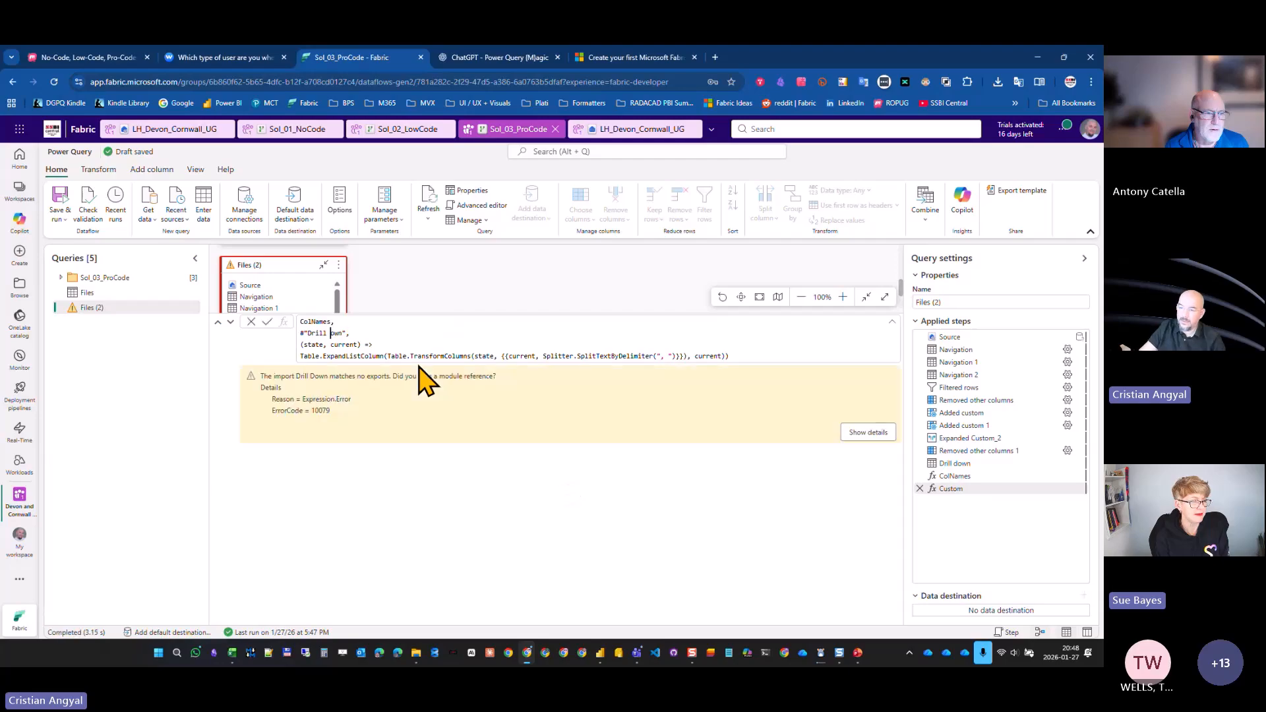
pyautogui.write('d')
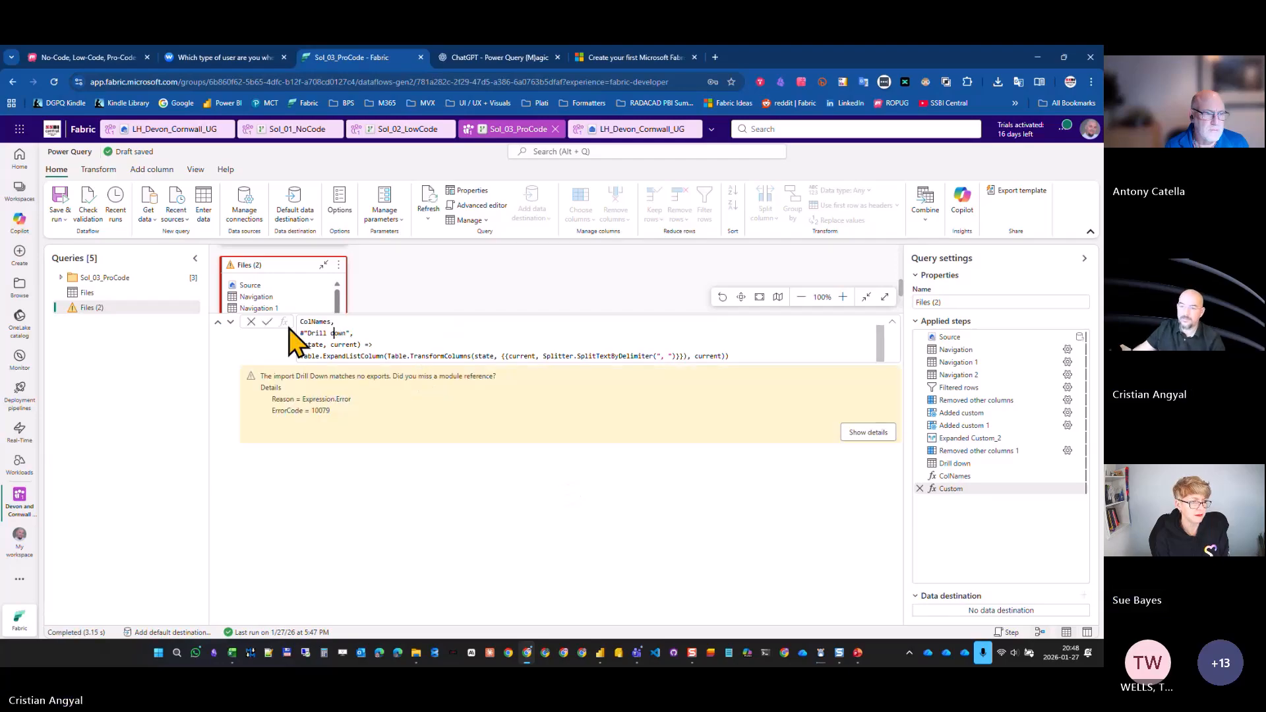
pyautogui.click(267, 322)
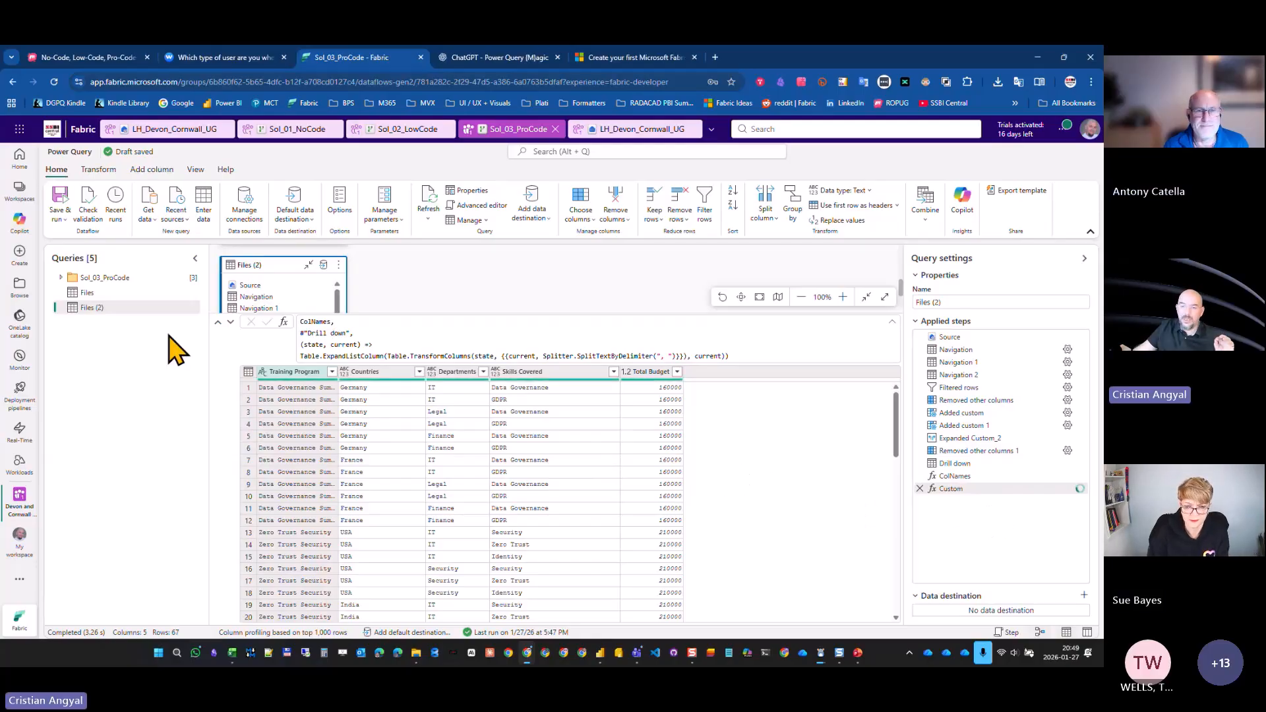
# Expand the Sol_03_ProCode query group, view the Files query's output, and return to Files (2).
pyautogui.rightClick(152, 312)
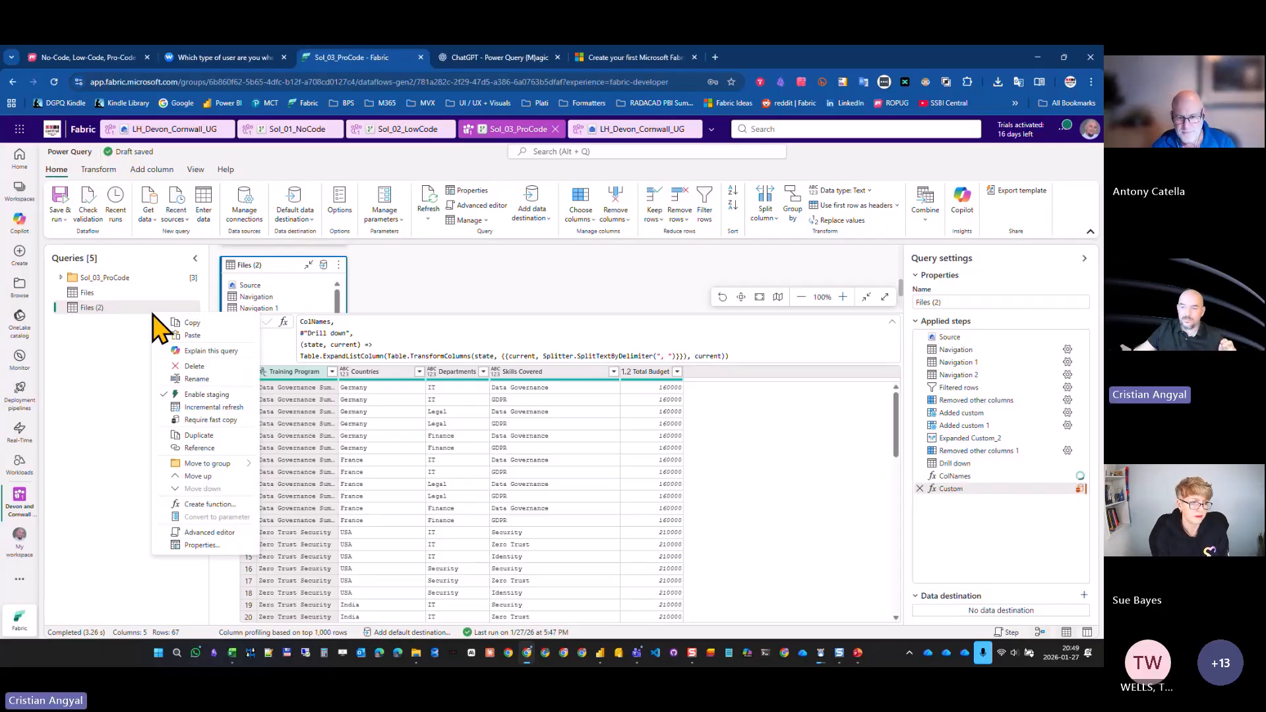
pyautogui.click(397, 485)
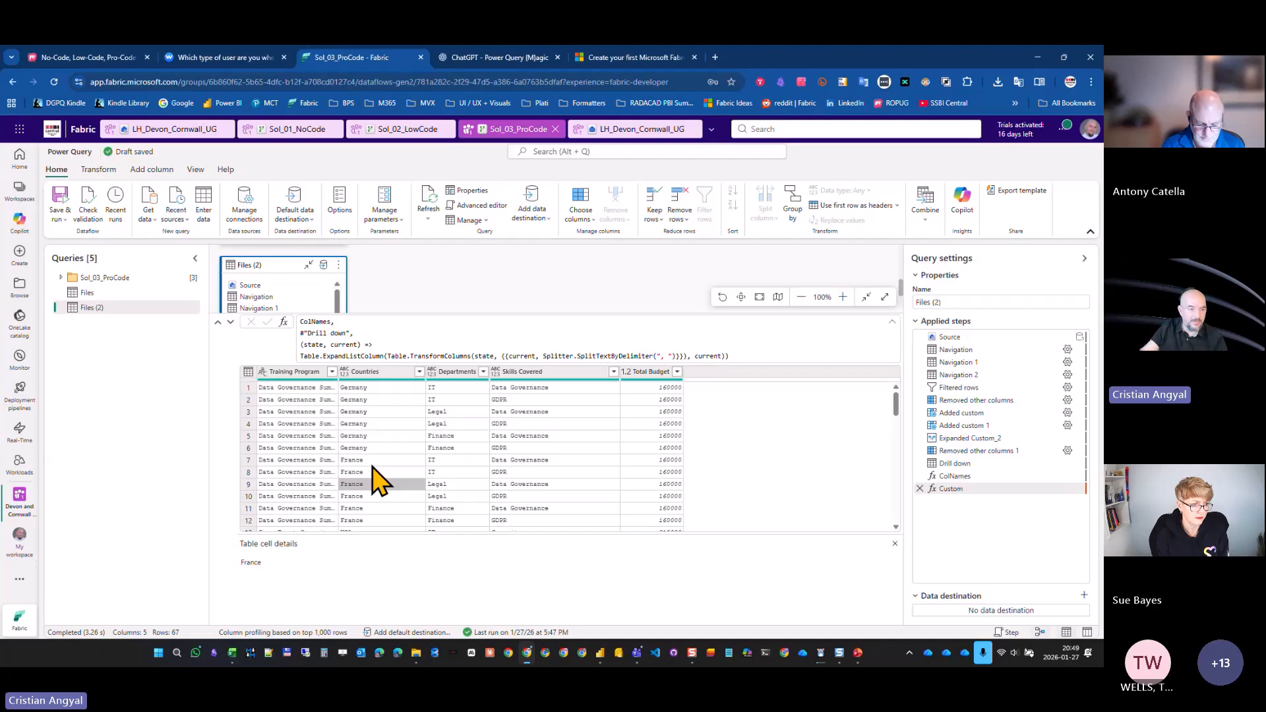
pyautogui.click(61, 277)
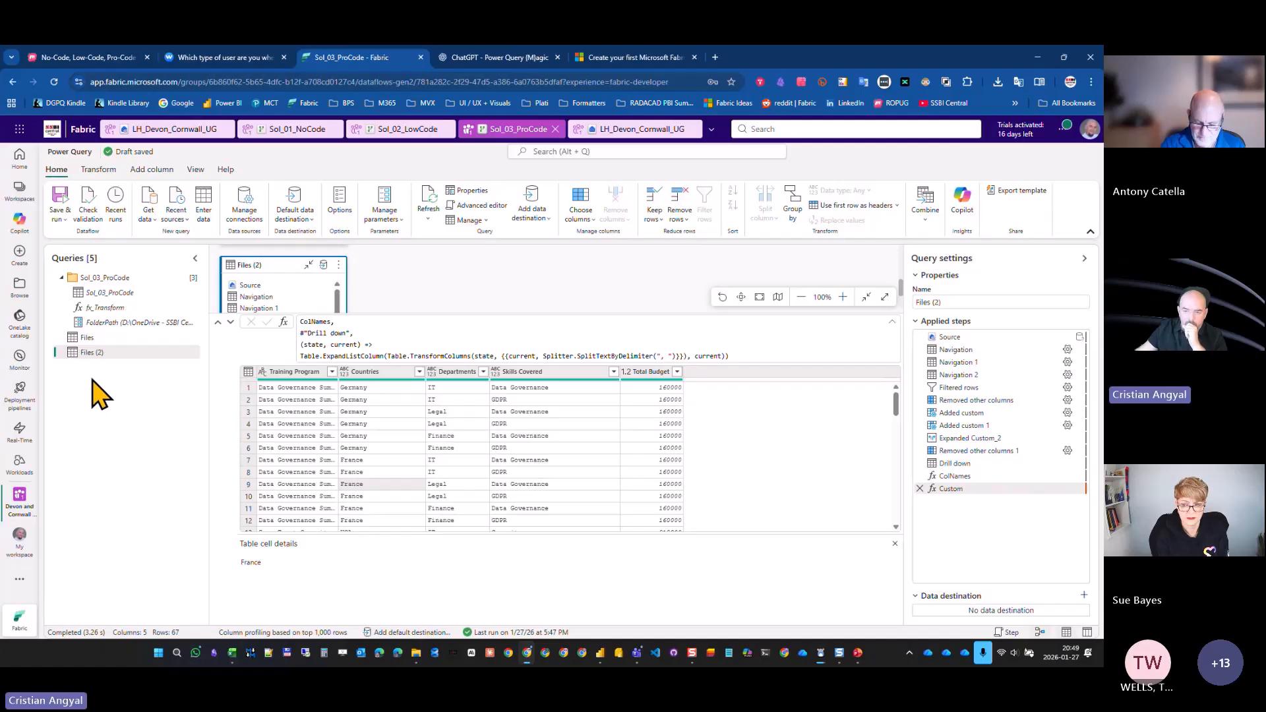
pyautogui.click(111, 339)
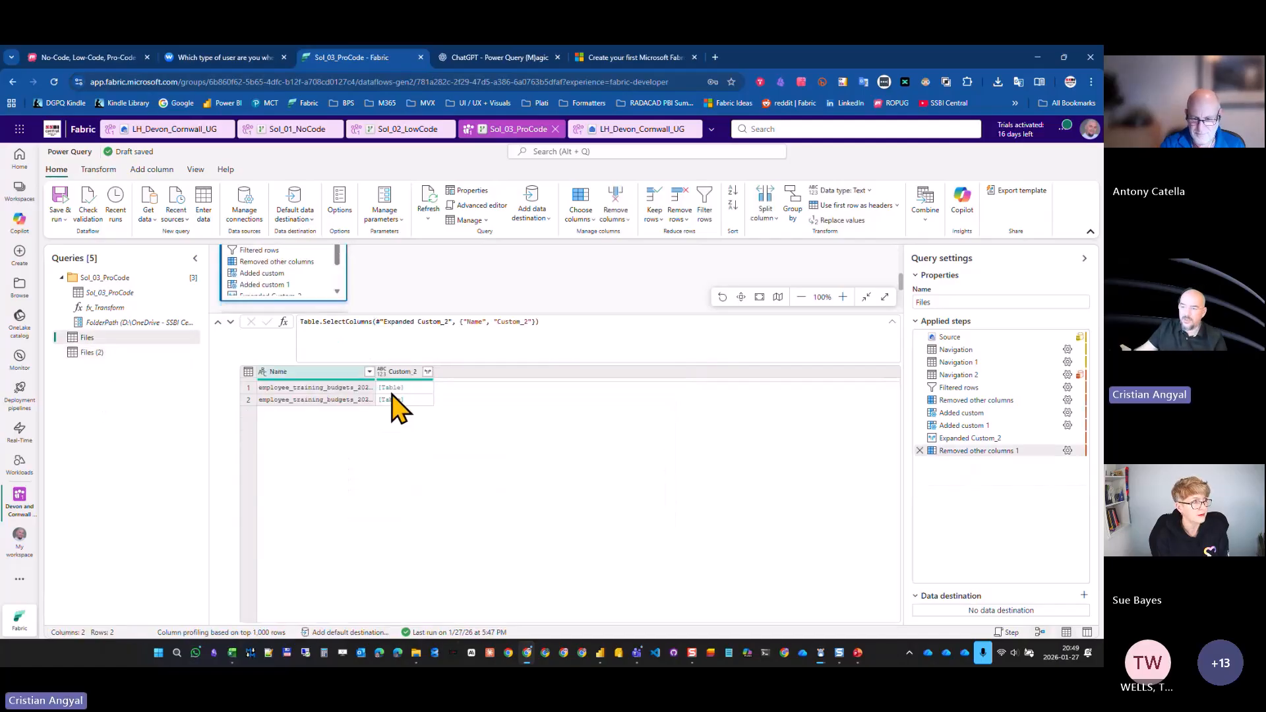
pyautogui.click(106, 354)
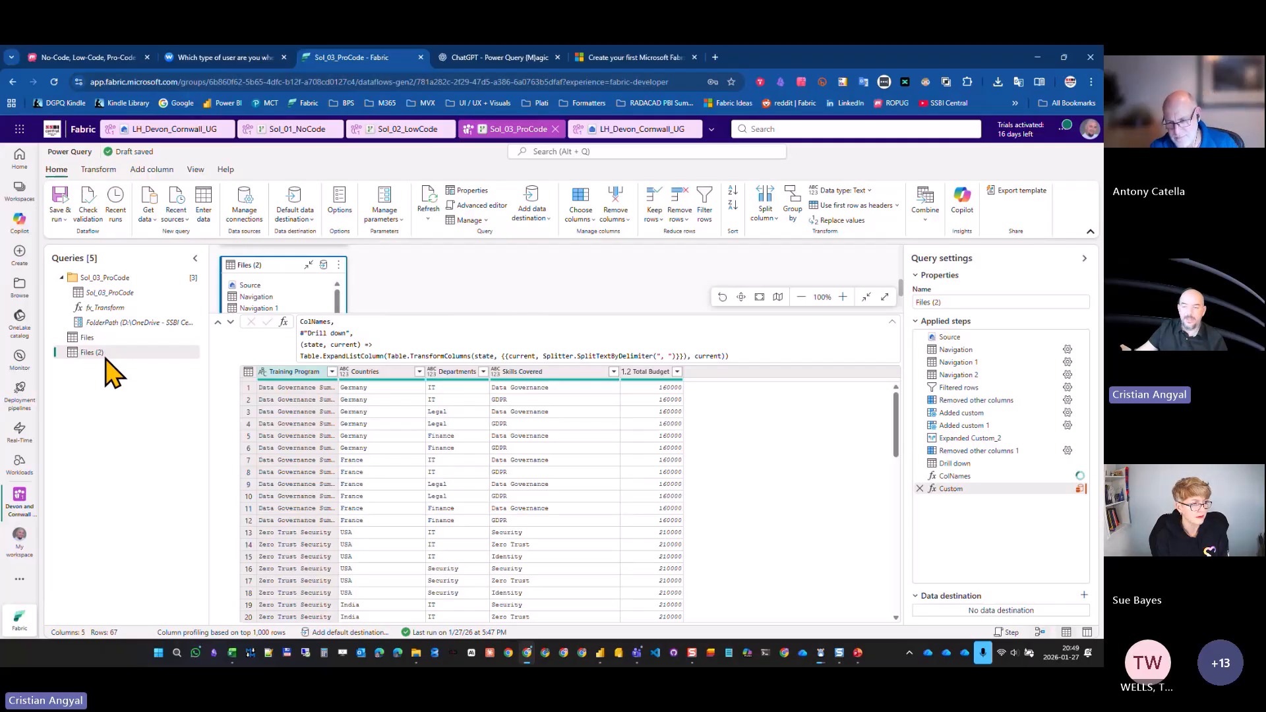
# Review the full M code of the Files (2) query in the Advanced editor and close it without saving changes.
pyautogui.rightClick(110, 355)
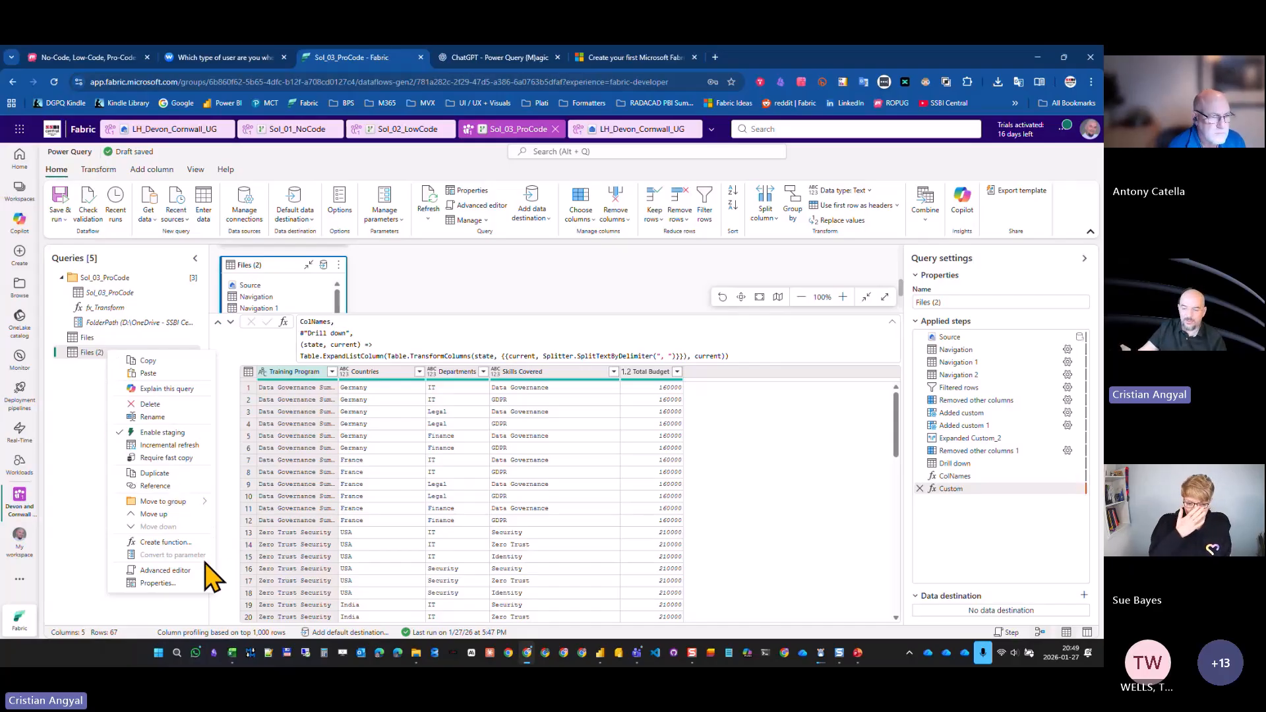
pyautogui.click(170, 570)
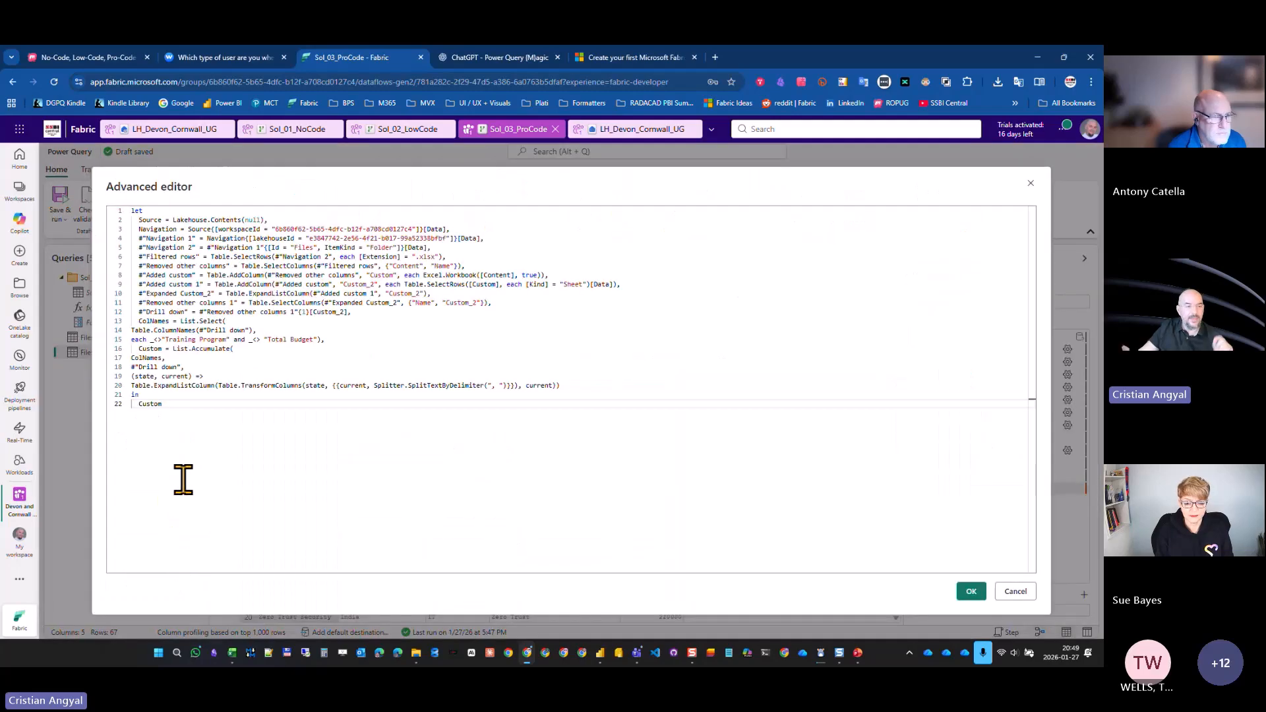
pyautogui.moveTo(283, 184); pyautogui.dragTo(291, 244)
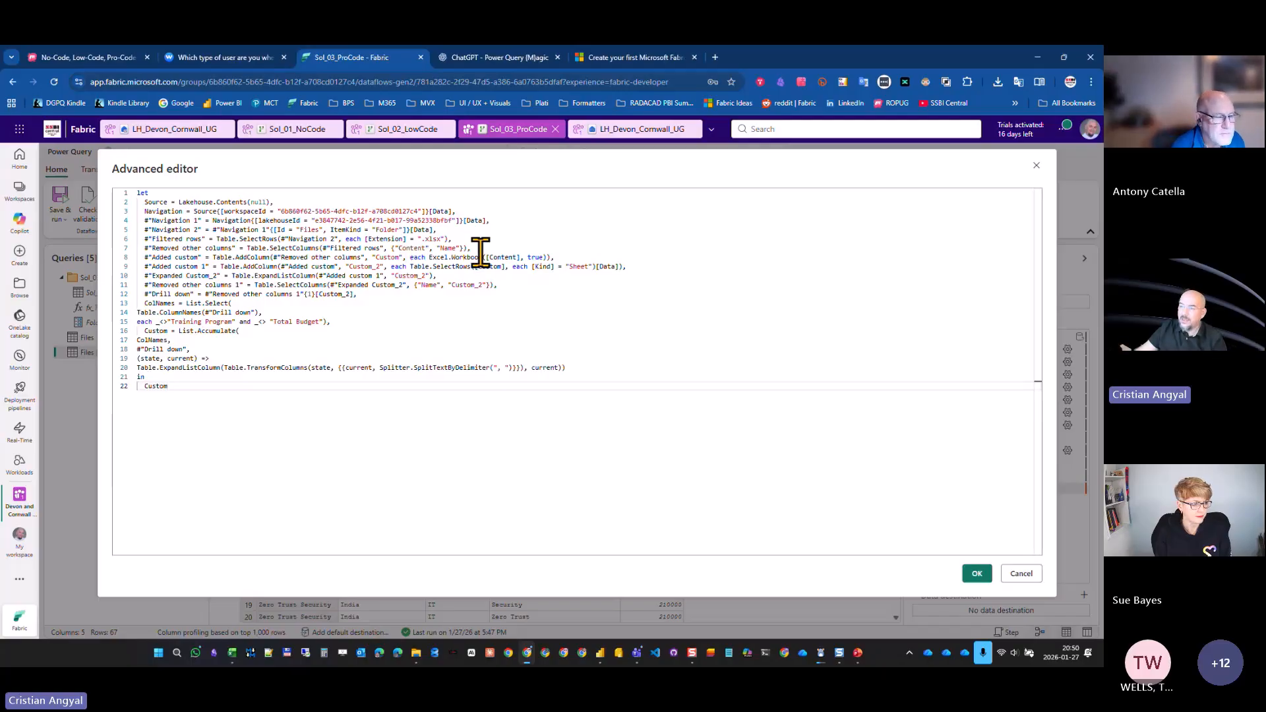
pyautogui.click(582, 265)
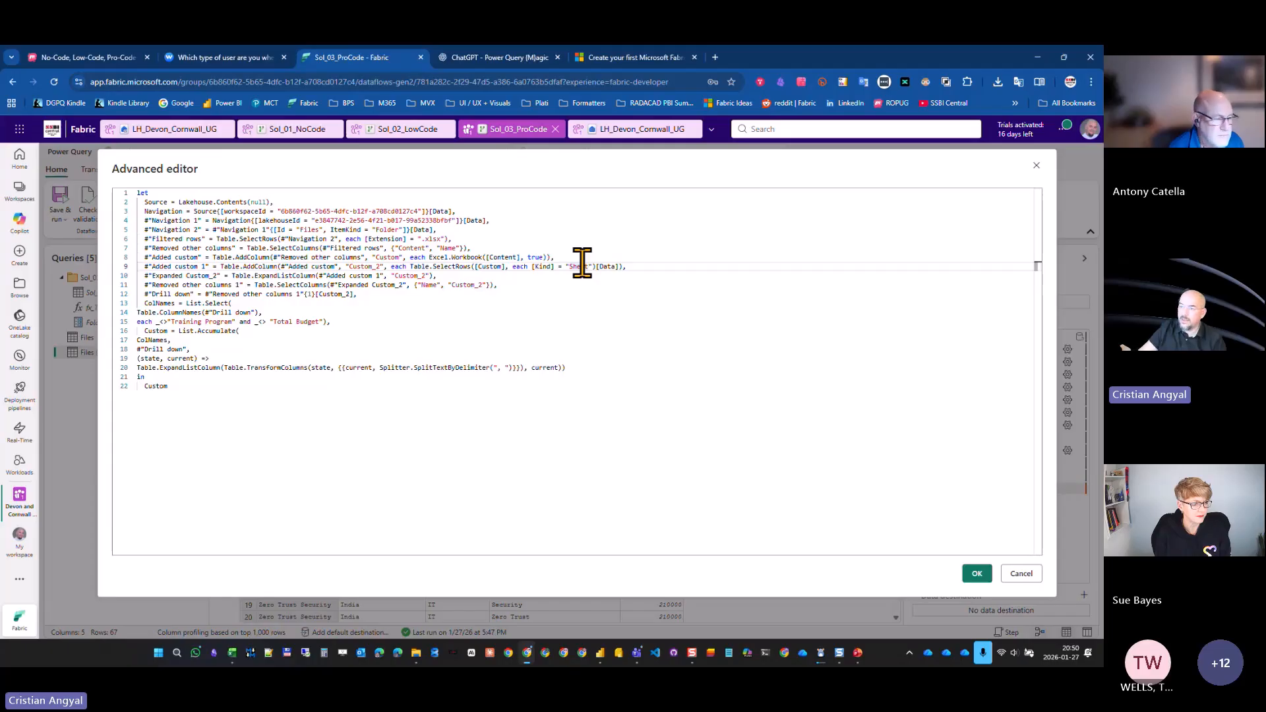
pyautogui.click(1019, 575)
# Examine the formulas and output of the Files (2) applied steps from Added custom through Drill down.
pyautogui.click(981, 414)
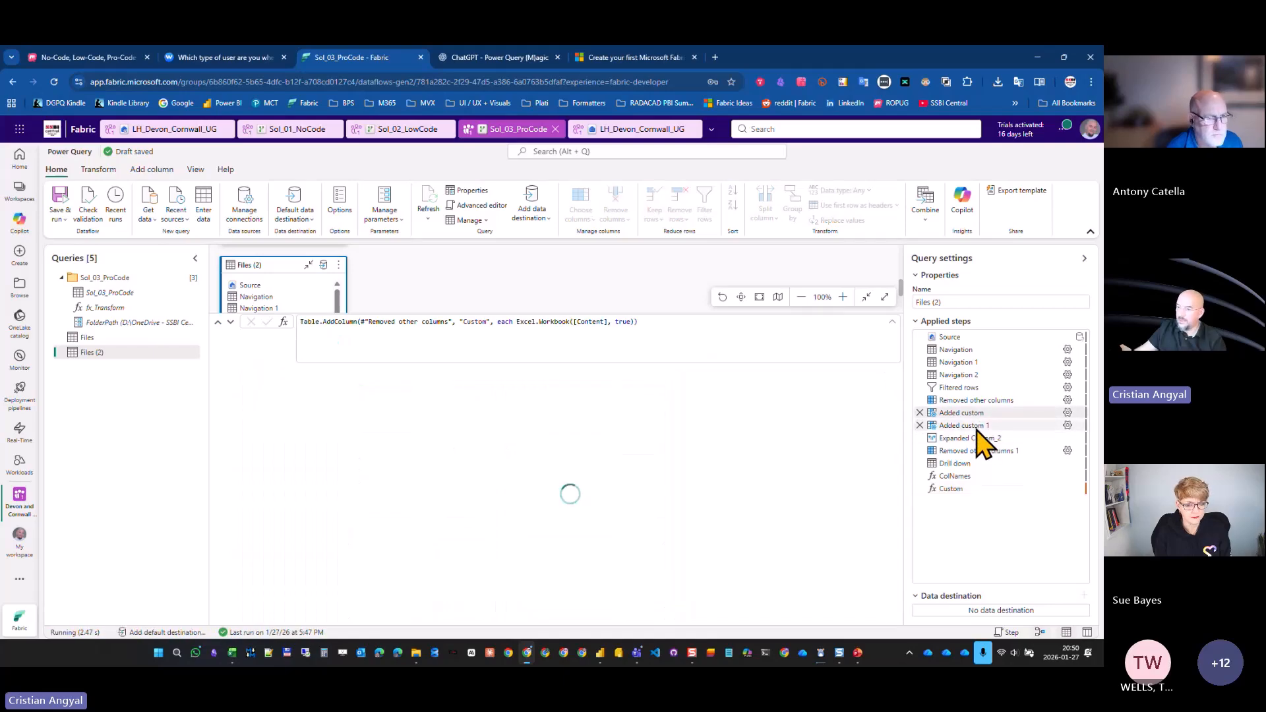
pyautogui.moveTo(978, 430)
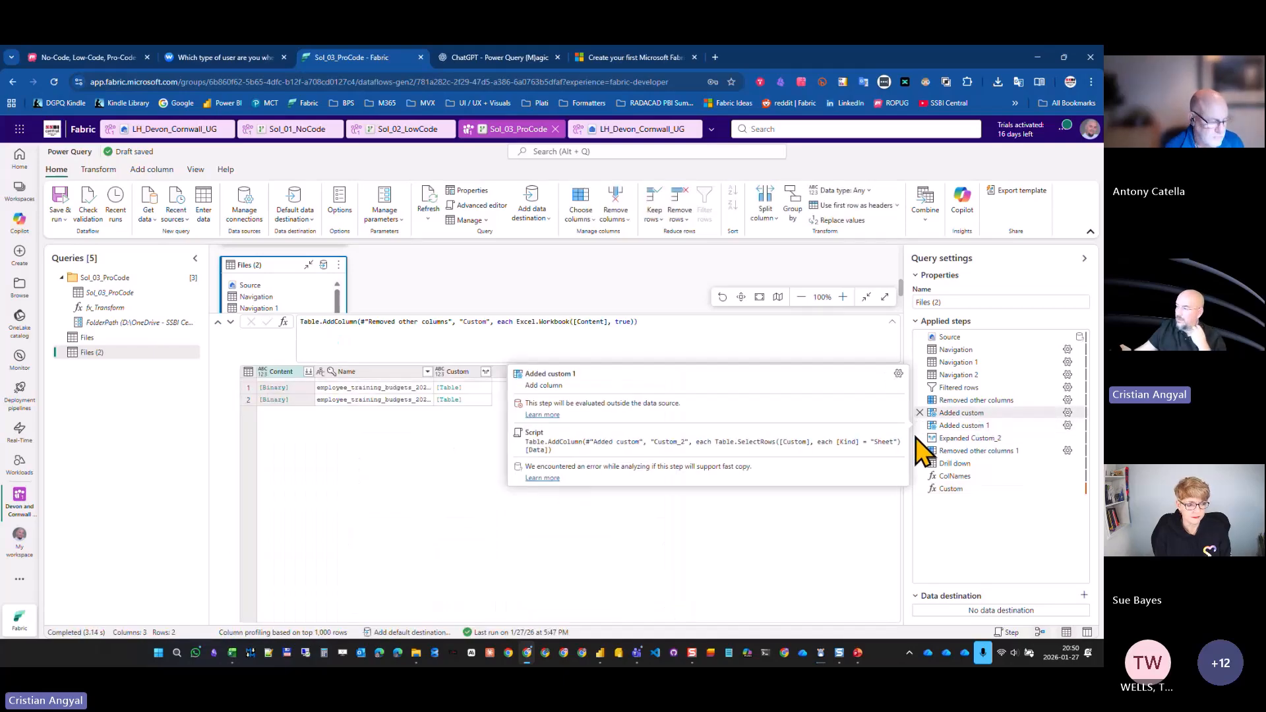
pyautogui.click(967, 427)
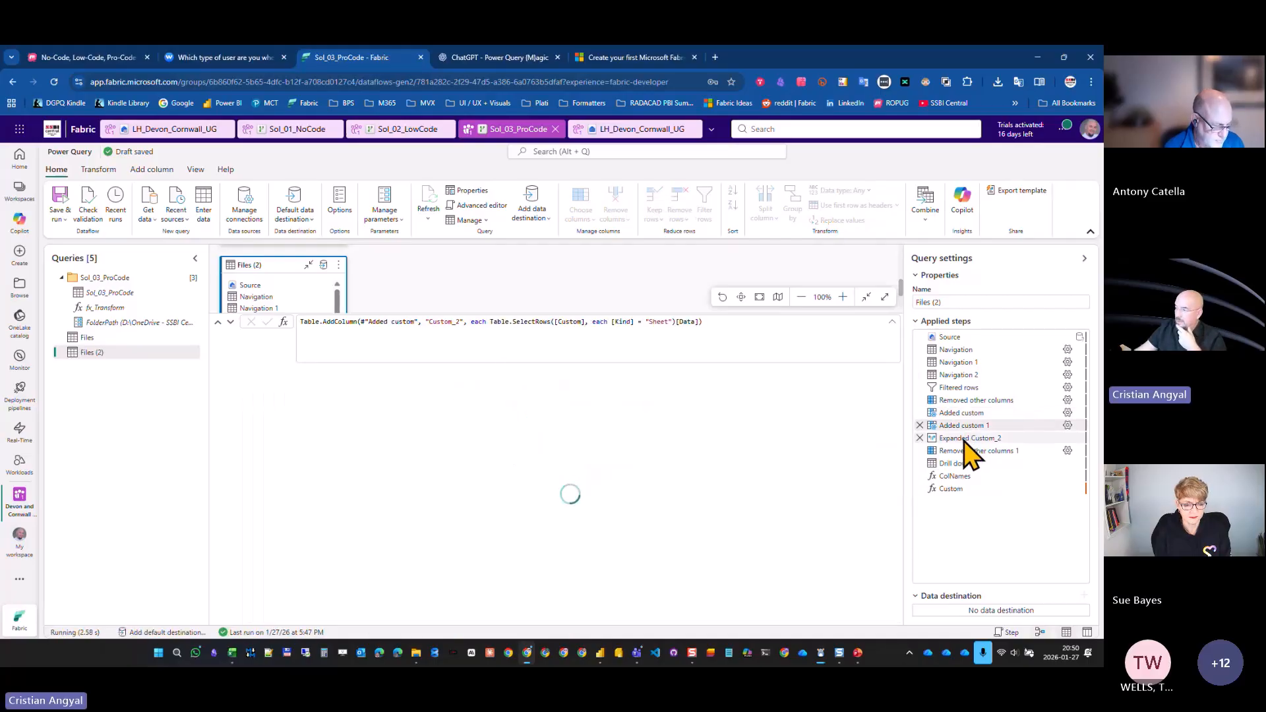
pyautogui.click(967, 438)
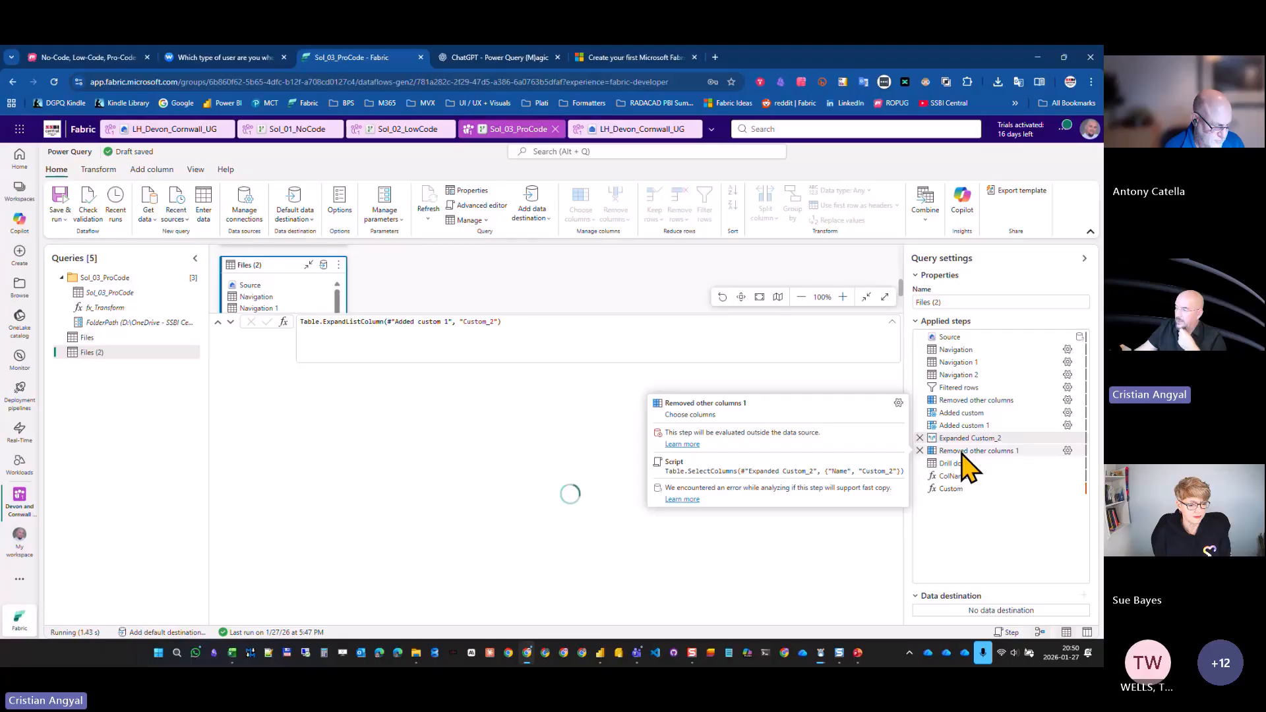
pyautogui.click(962, 453)
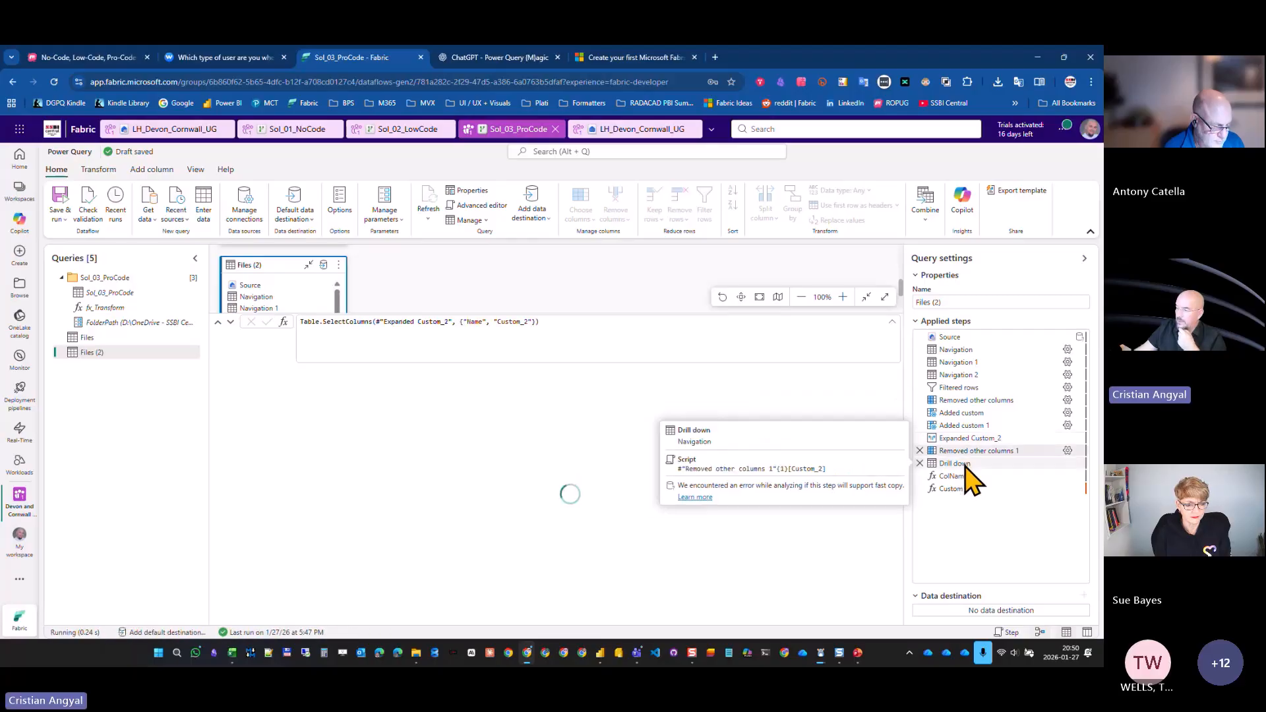
pyautogui.click(966, 464)
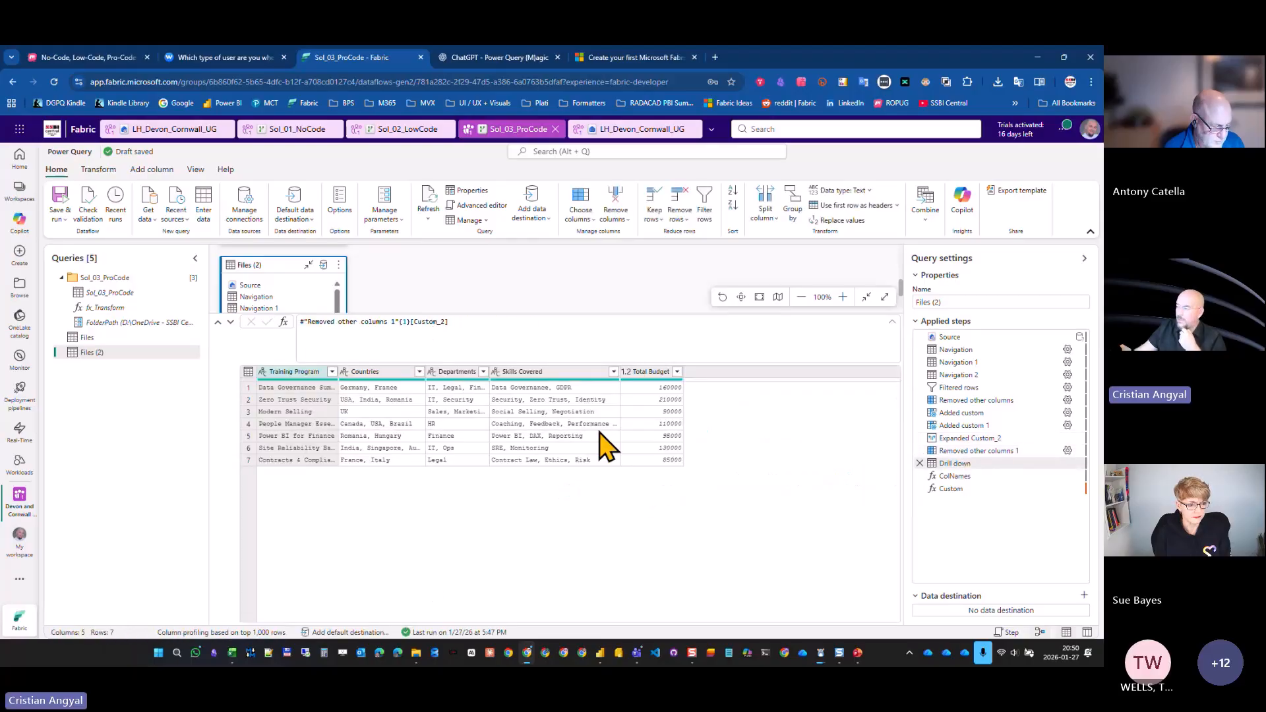
# Rename the Drill down applied step to Drill_down.
pyautogui.rightClick(952, 465)
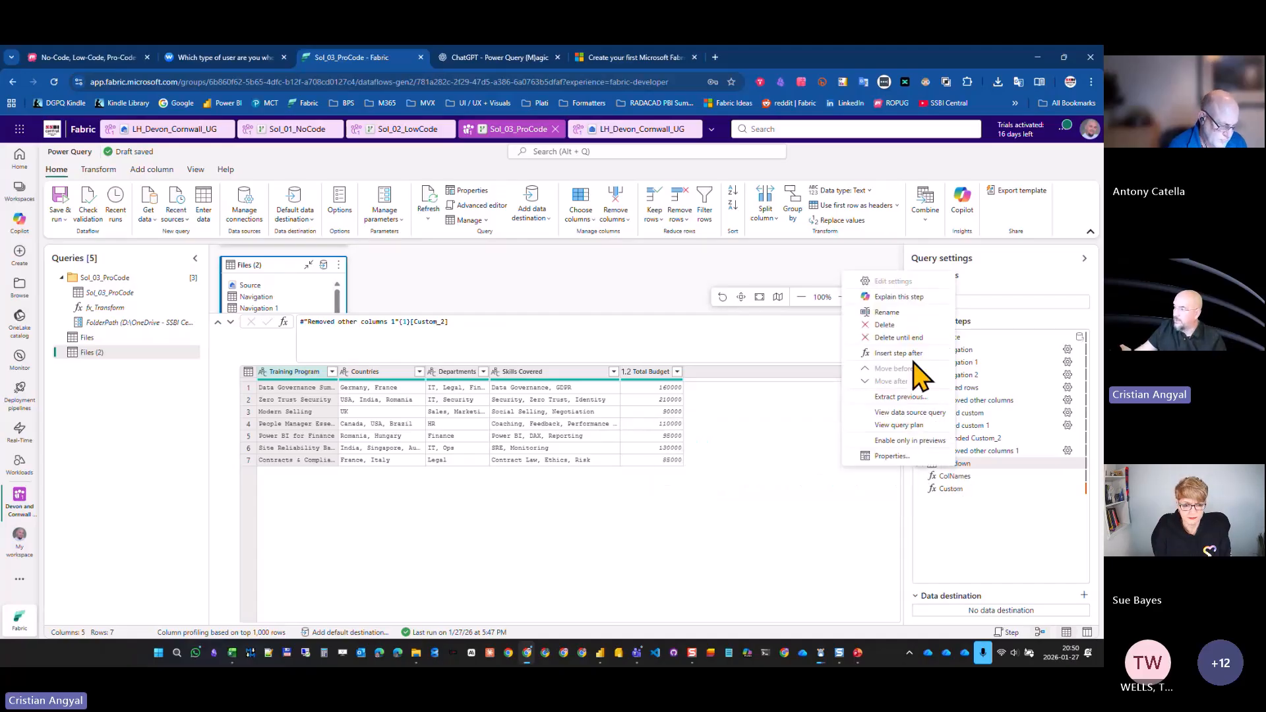
pyautogui.click(887, 312)
pyautogui.click(955, 463)
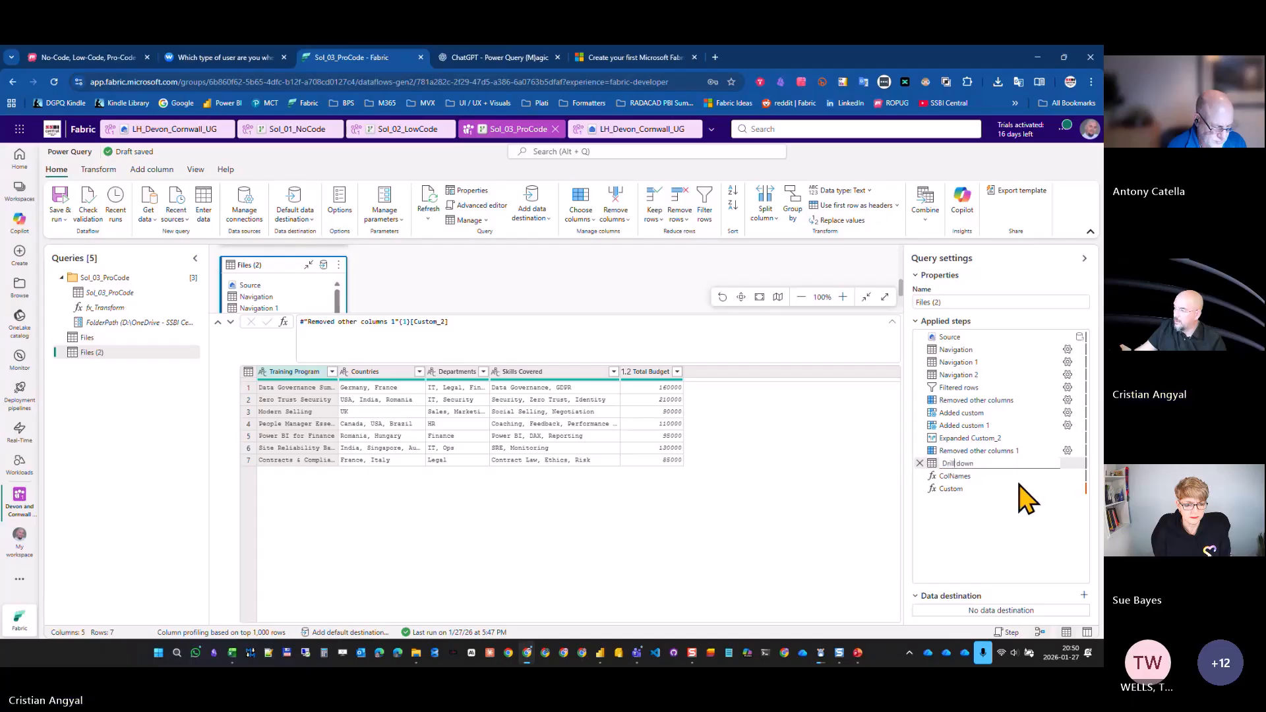
pyautogui.write('_')
pyautogui.press('Return')
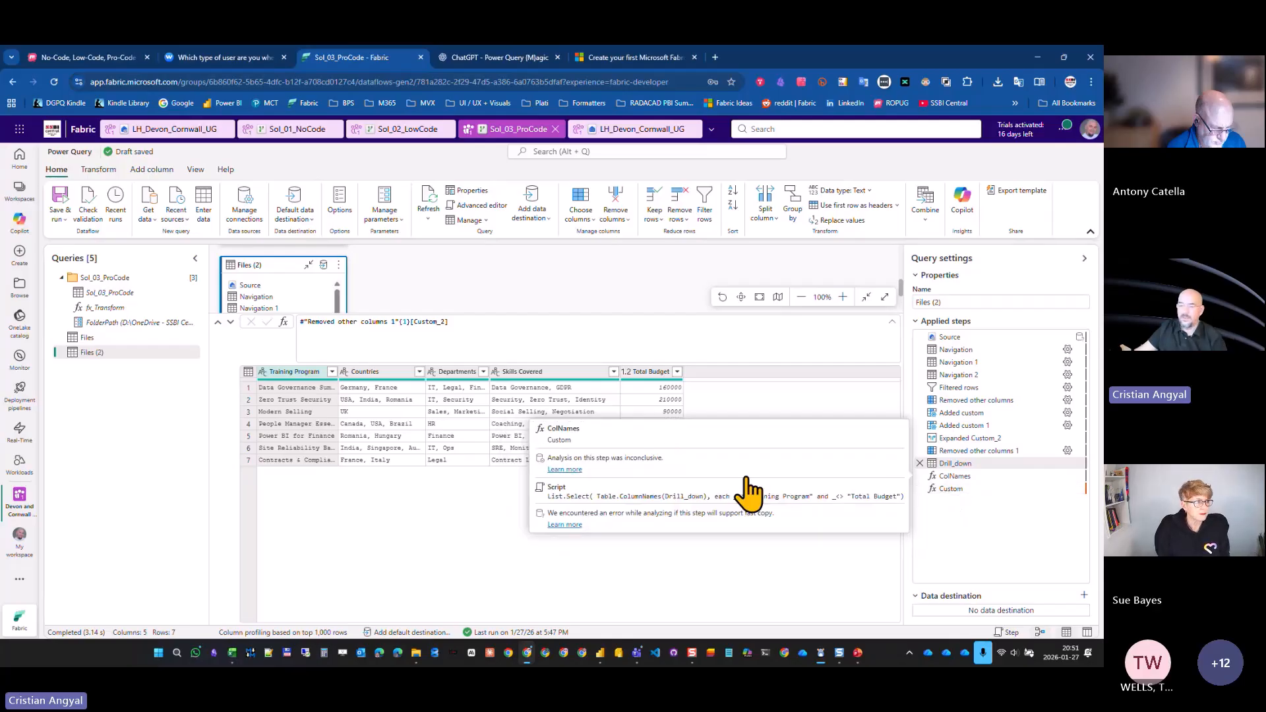
# Rename the Files (2) query to fx_transform_demo.
pyautogui.doubleClick(143, 357)
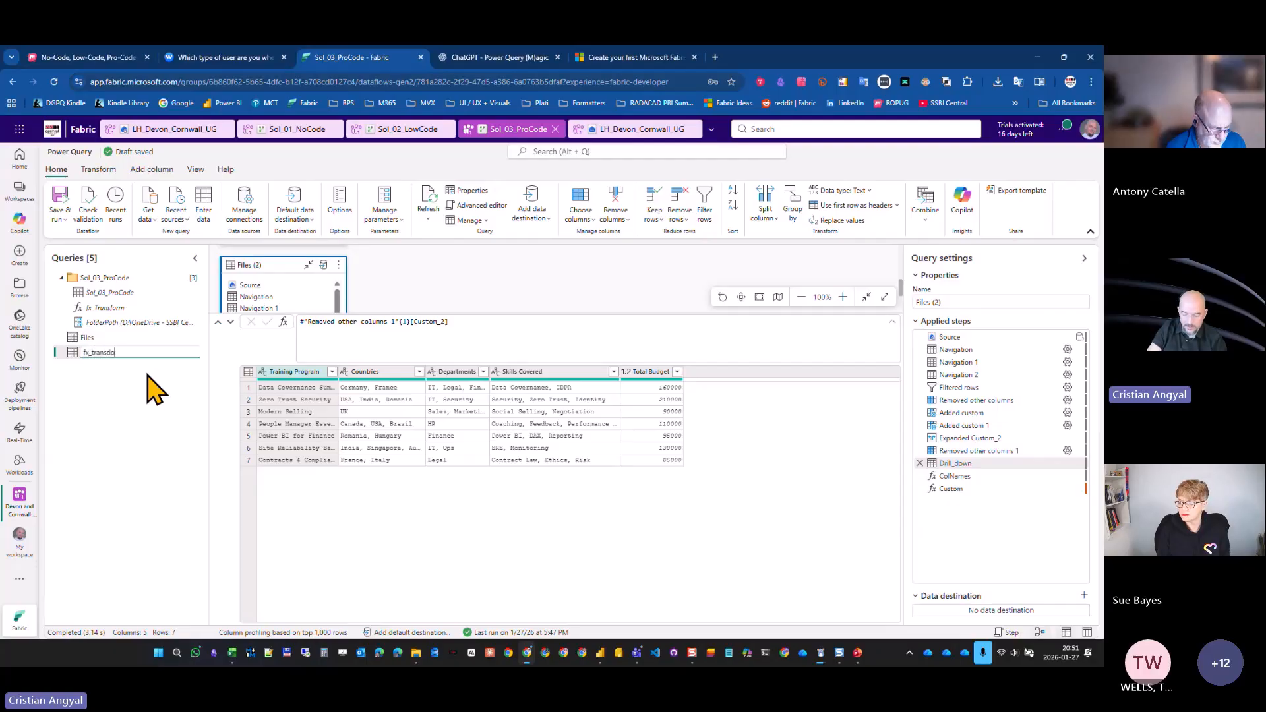
pyautogui.write('fx_transdorm')
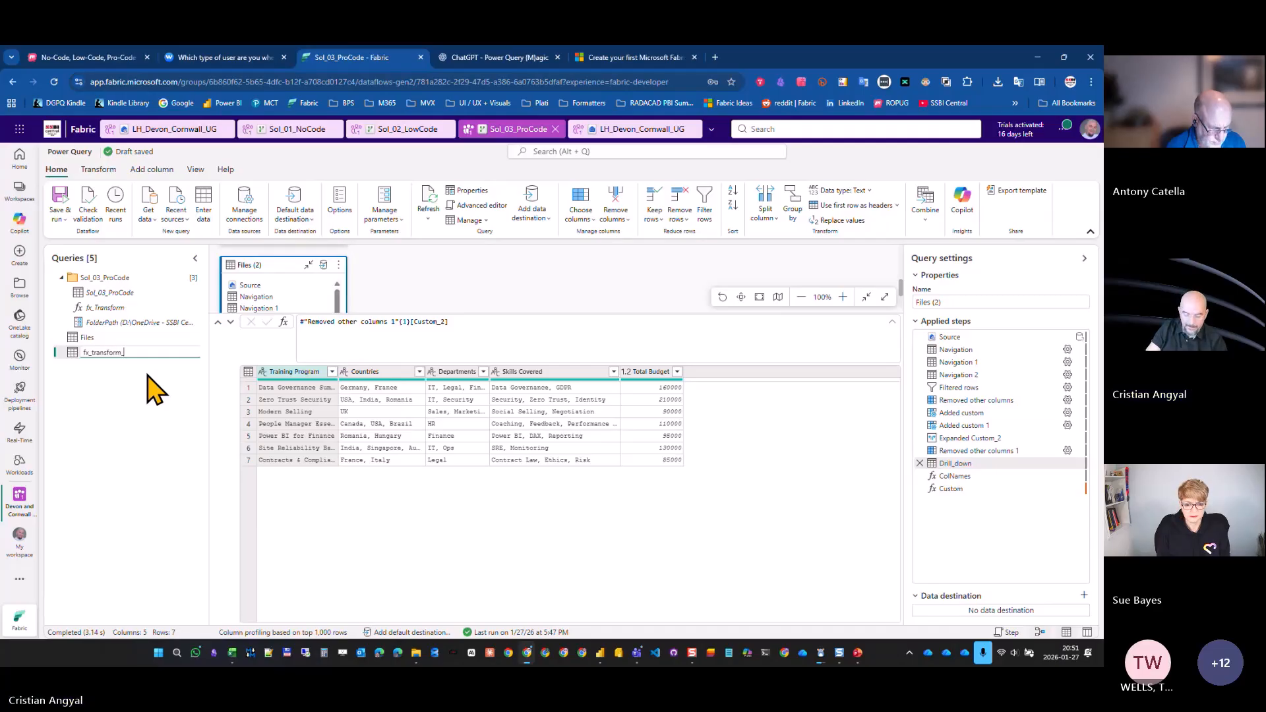
pyautogui.write('_demo')
pyautogui.press('Return')
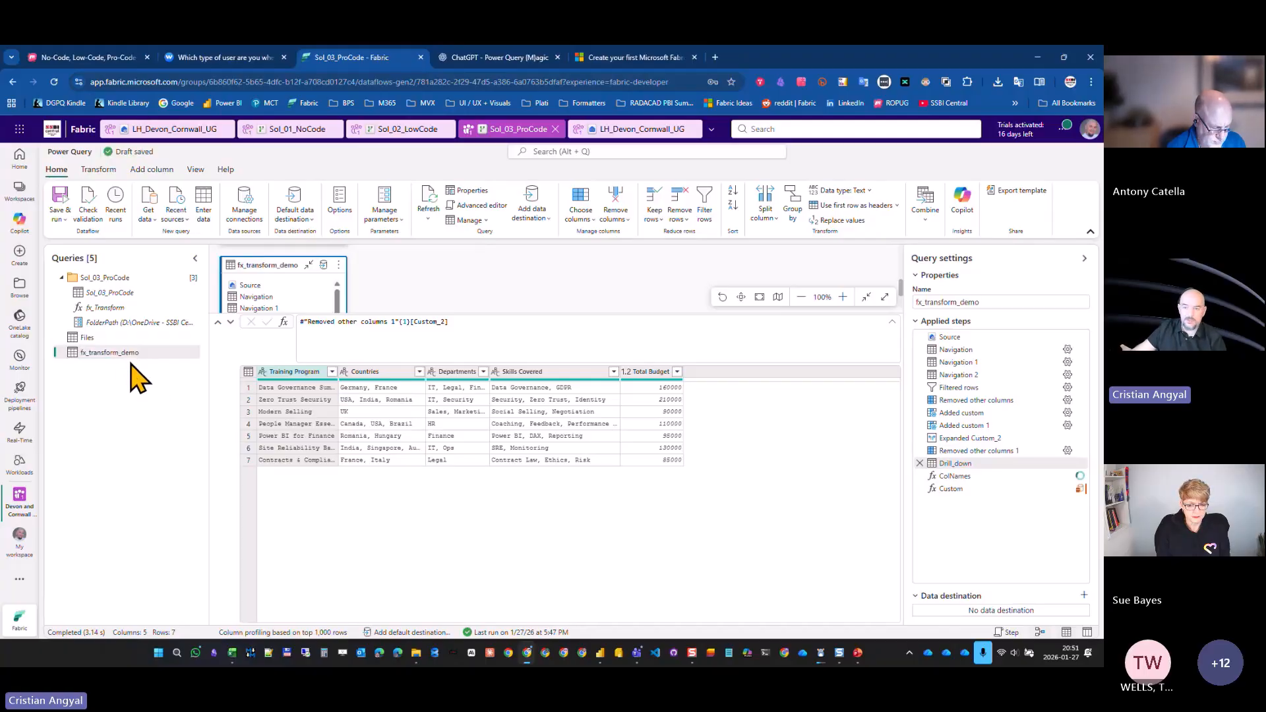
# Open the full M code of the fx_transform_demo query in the Advanced editor and copy all of it.
pyautogui.rightClick(135, 355)
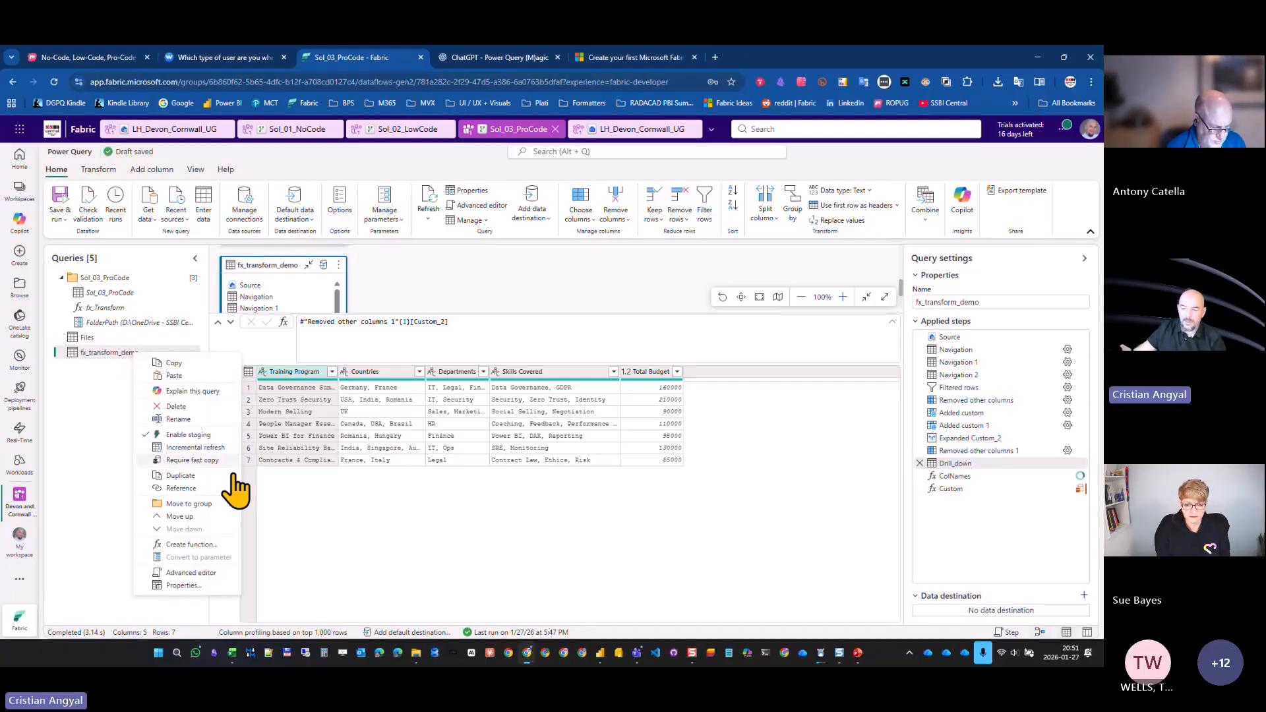
pyautogui.click(191, 573)
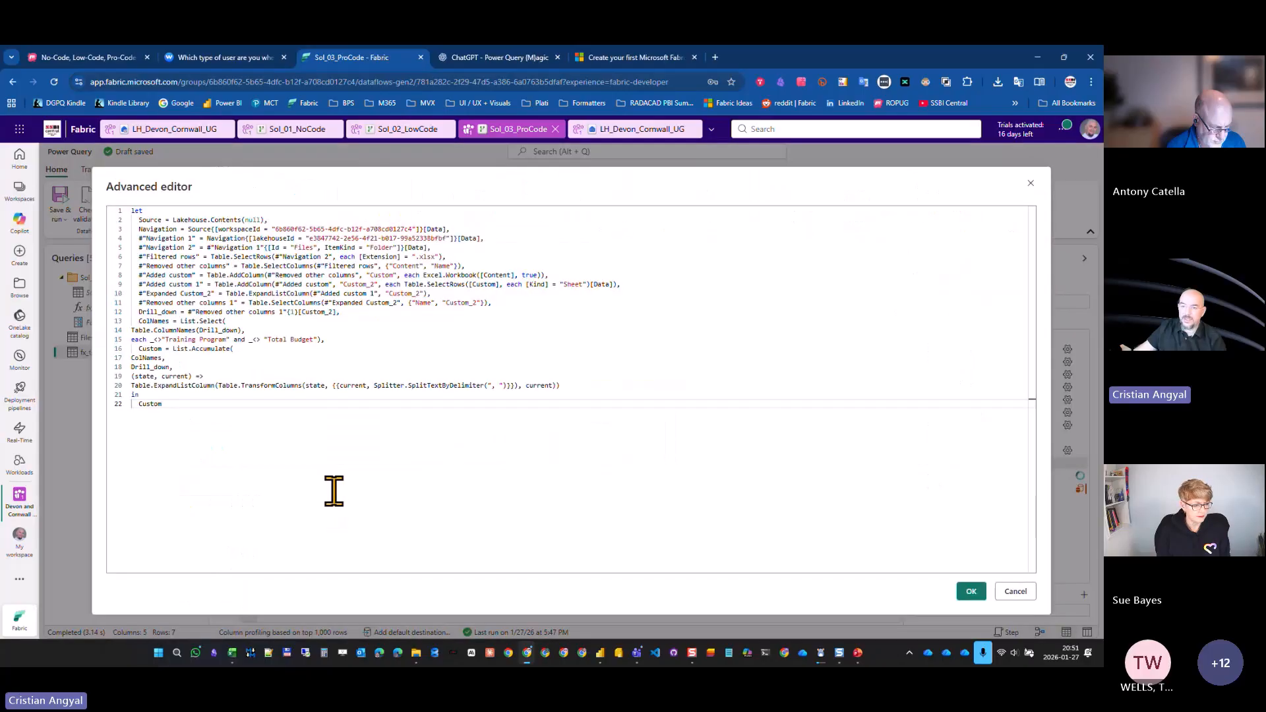
pyautogui.click(283, 321)
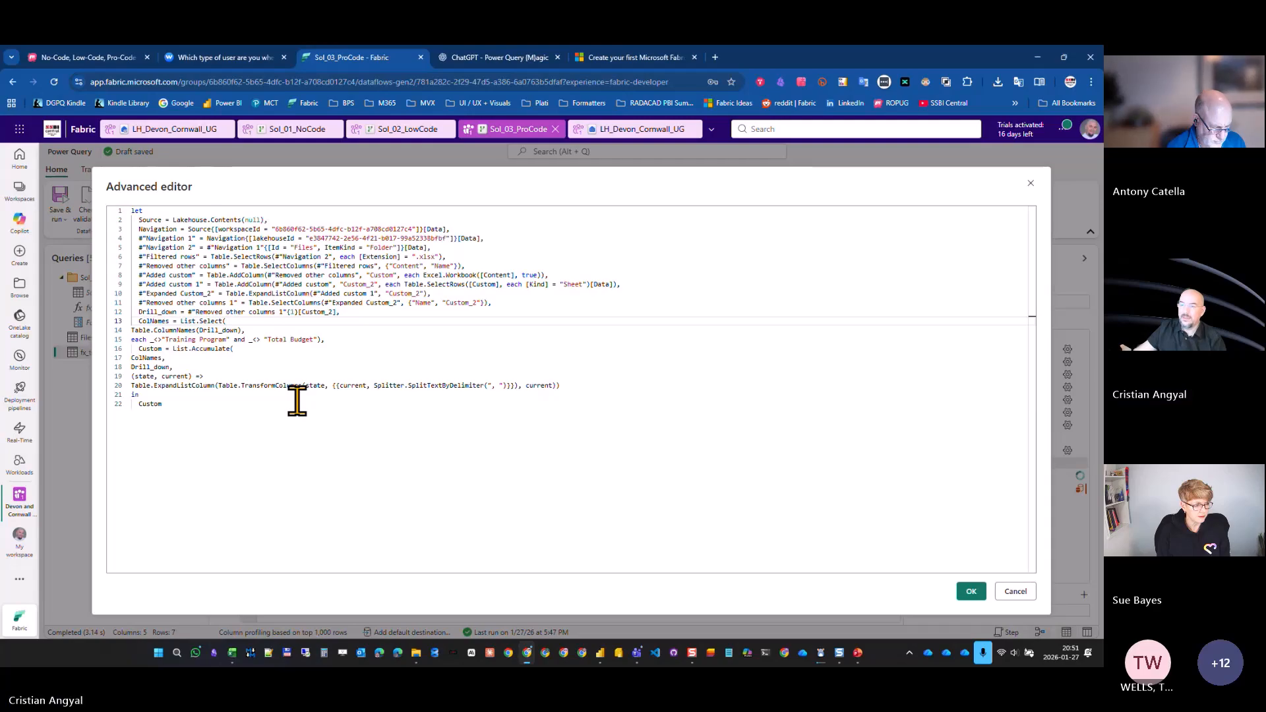
pyautogui.moveTo(294, 400); pyautogui.dragTo(182, 397)
pyautogui.hotkey('ctrl', 'a')
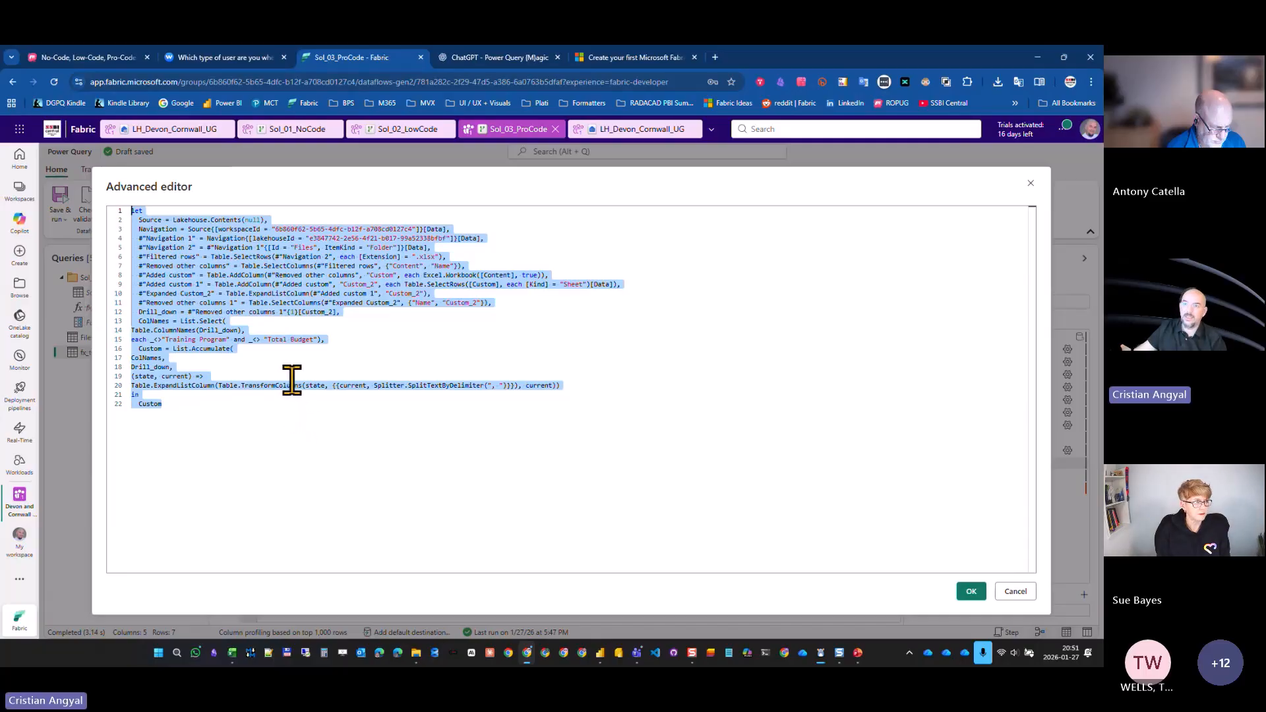
# Switch to ChatGPT, collapse the sidebar, and submit the copied M code to the Power Query {M}agic GPT.
pyautogui.click(440, 58)
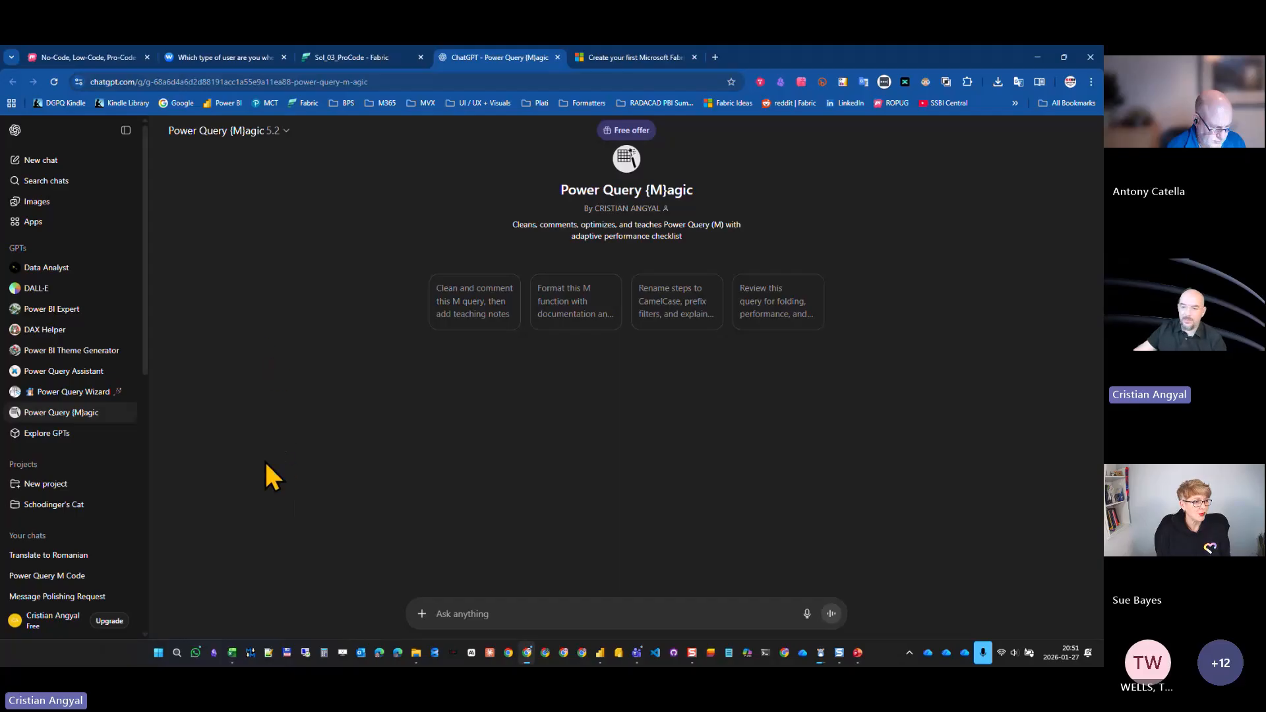
pyautogui.click(126, 130)
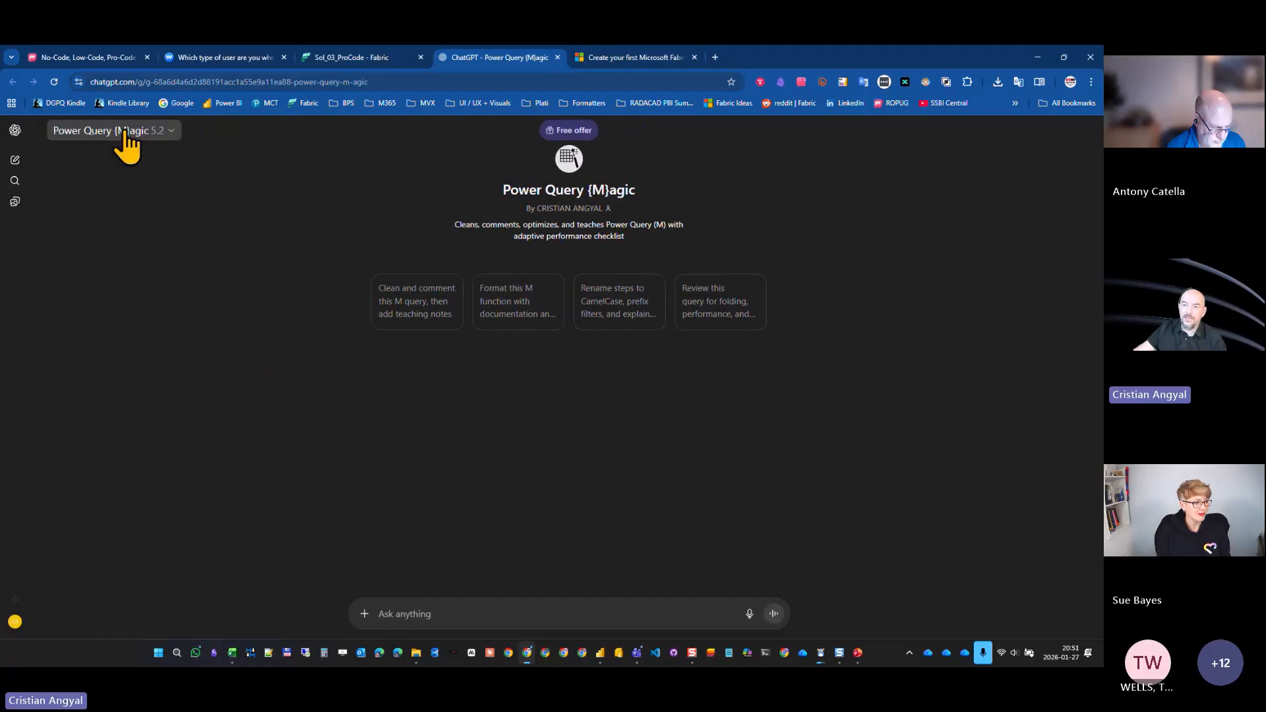
pyautogui.click(418, 608)
pyautogui.hotkey('ctrl', 'v')
pyautogui.press('Return')
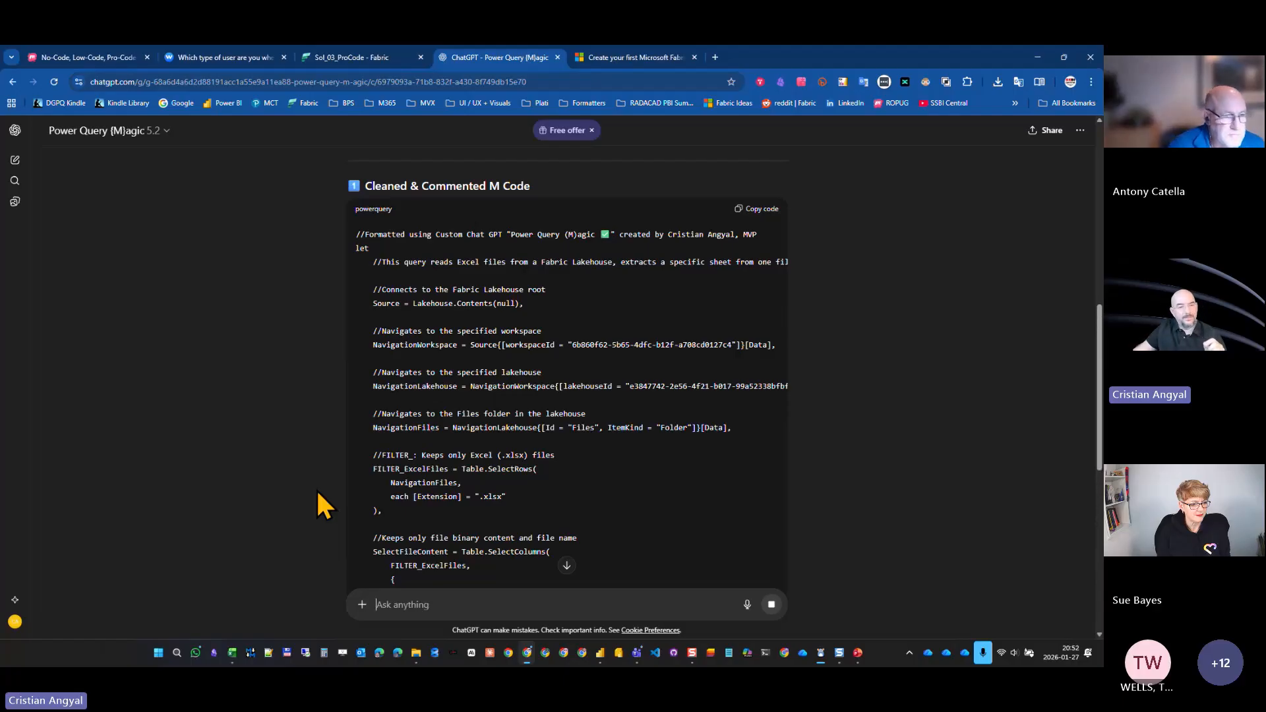
# Review the generated response and copy the Cleaned & Commented M Code block.
pyautogui.scroll(-7, 315, 489)
pyautogui.scroll(-4, 315, 489)
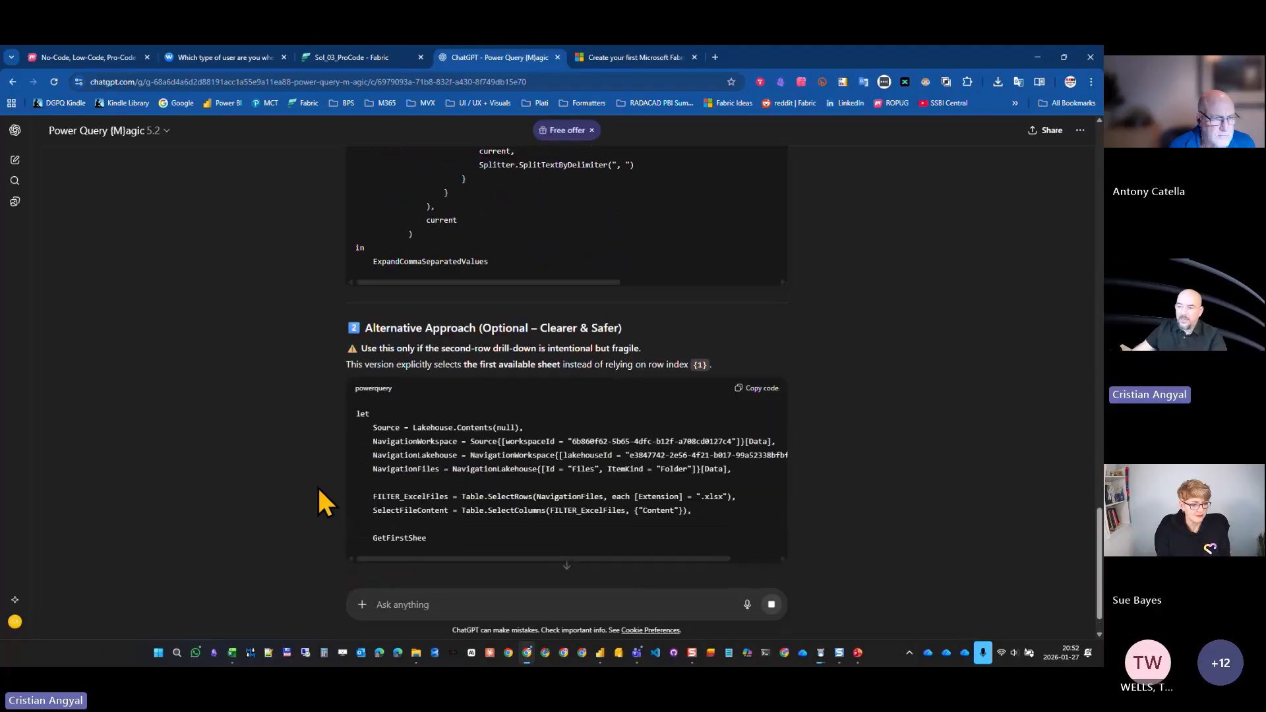
pyautogui.scroll(5, 318, 485)
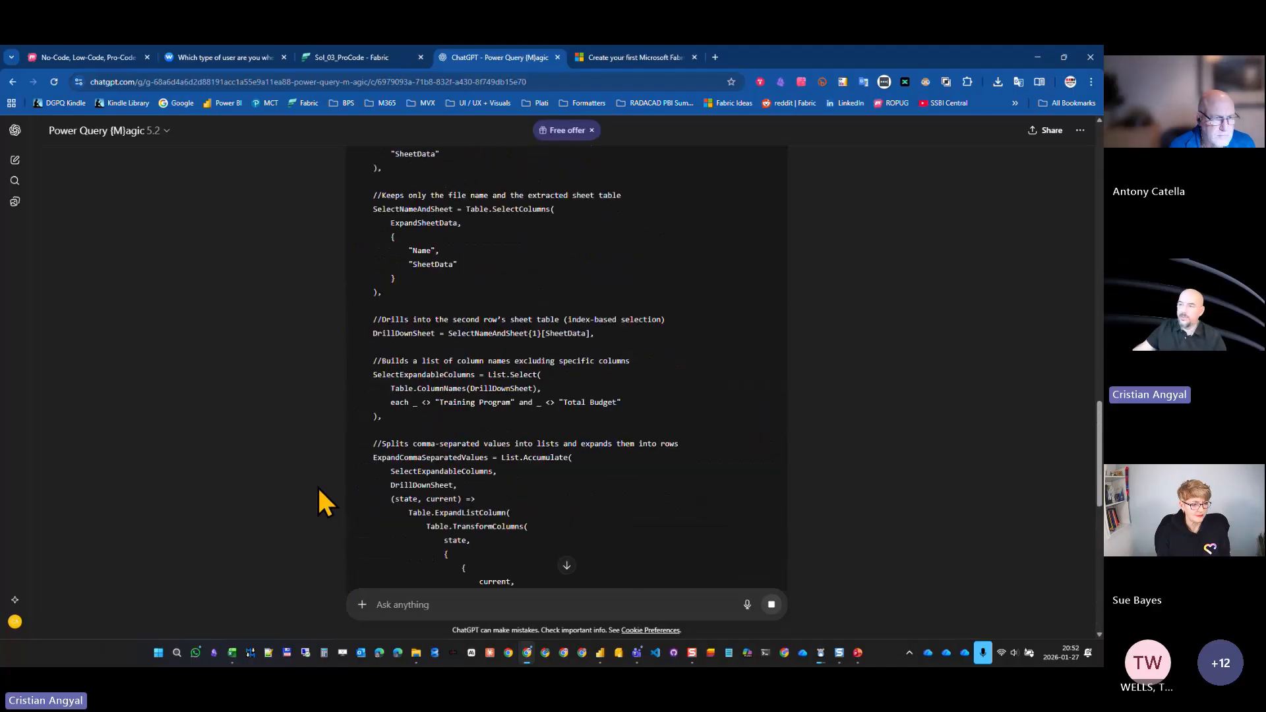
pyautogui.scroll(2, 319, 491)
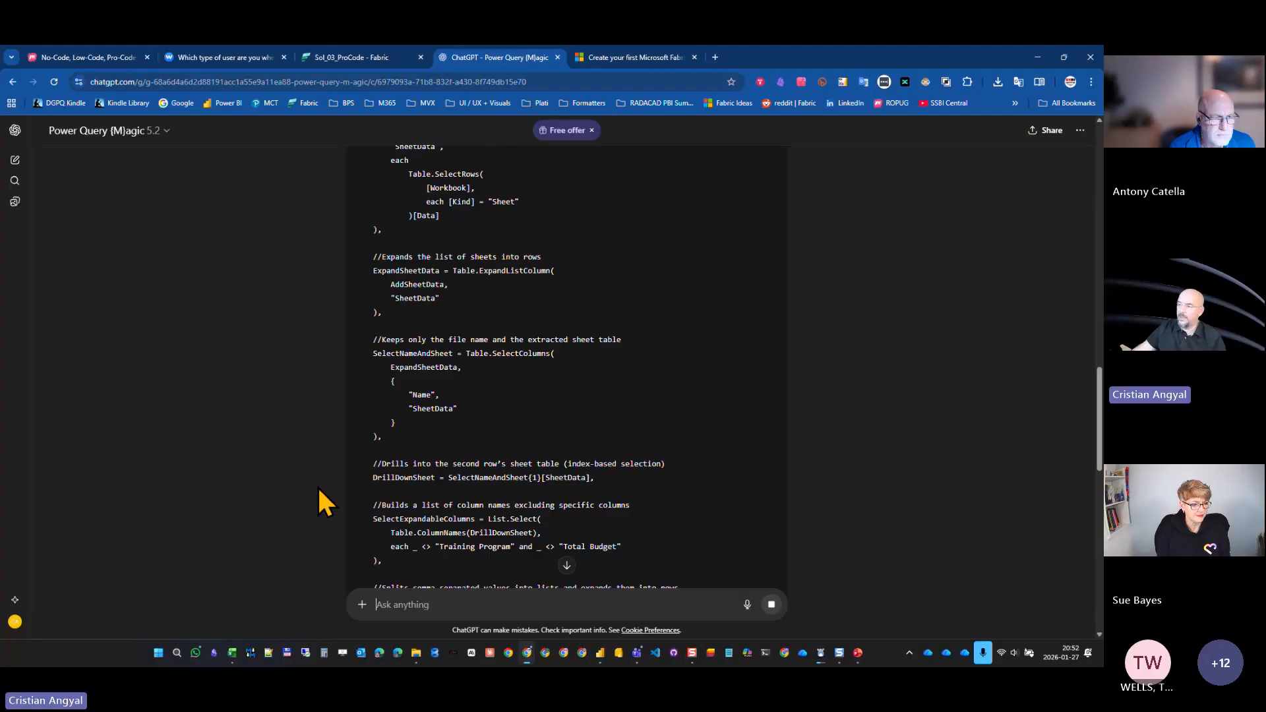
pyautogui.scroll(8, 319, 501)
pyautogui.click(758, 245)
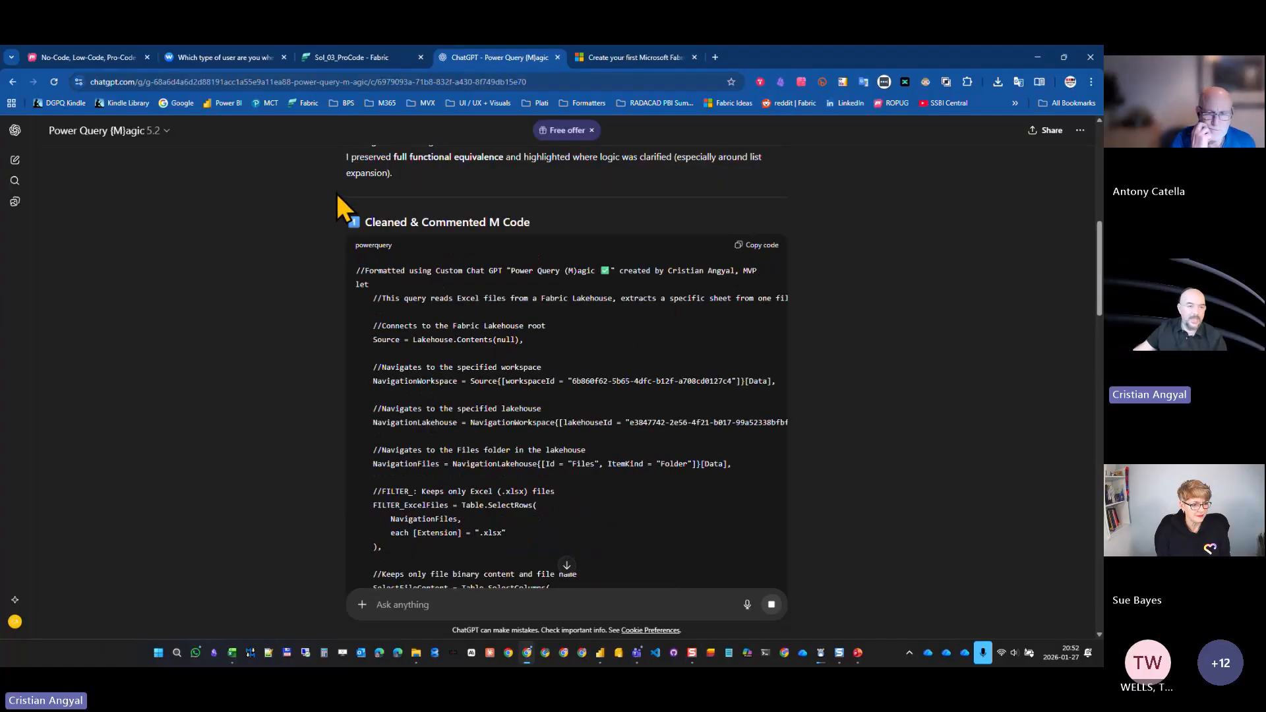
# Return to Fabric and replace all the M code in the Advanced editor with the copied cleaned and commented version.
pyautogui.click(338, 60)
pyautogui.click(361, 412)
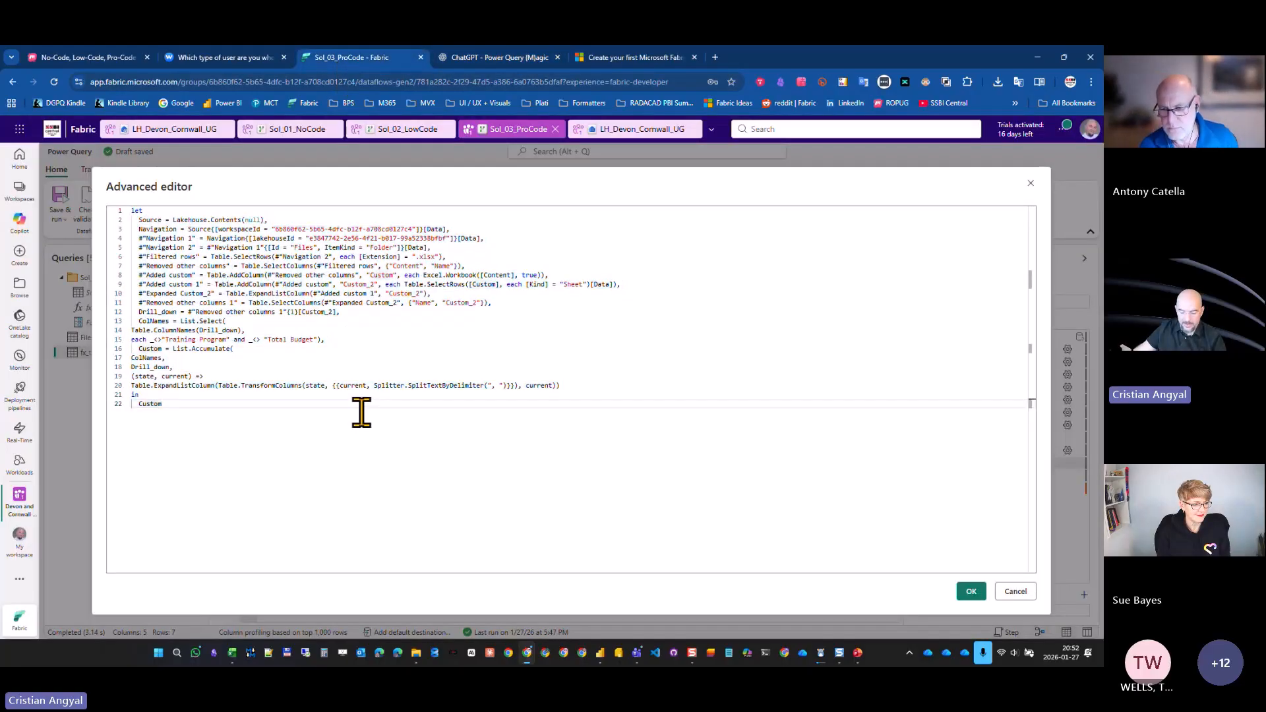
pyautogui.hotkey('ctrl', 'a')
pyautogui.hotkey('ctrl', 'v')
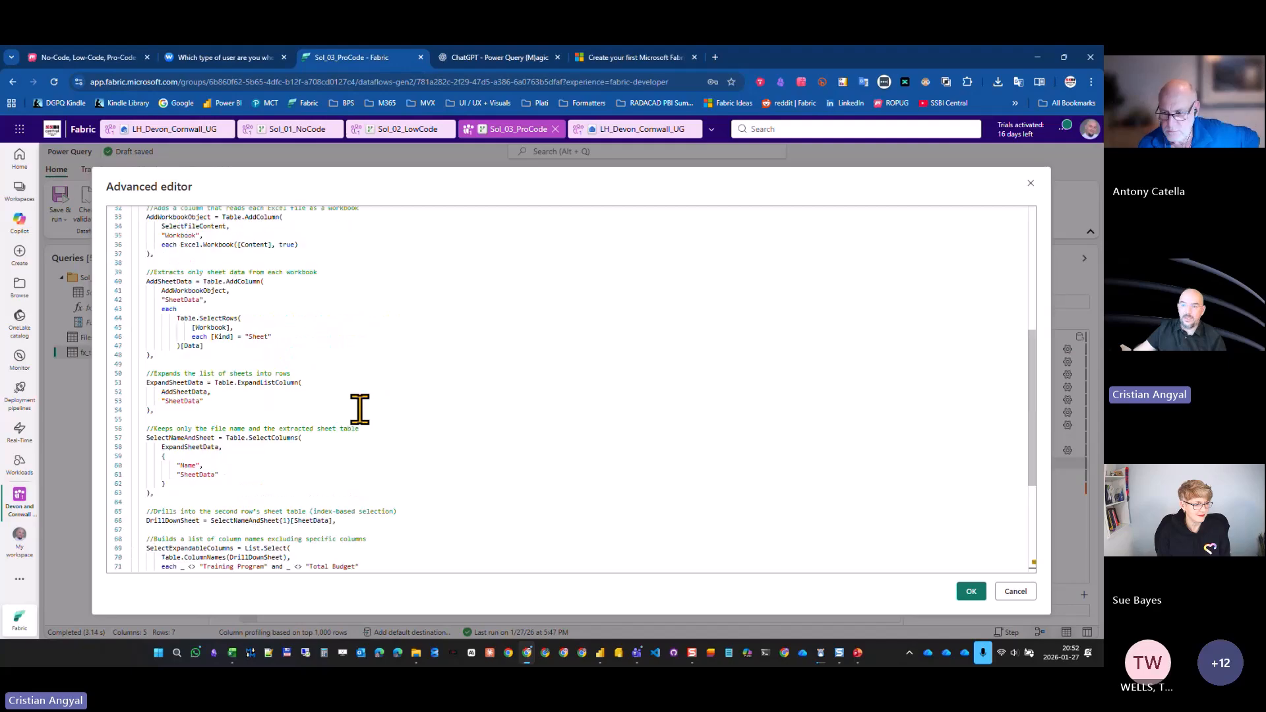
# Review the pasted code and insert four blank lines between the DrillDownSheet step and the SelectExpandableColumns comment.
pyautogui.scroll(10, 360, 409)
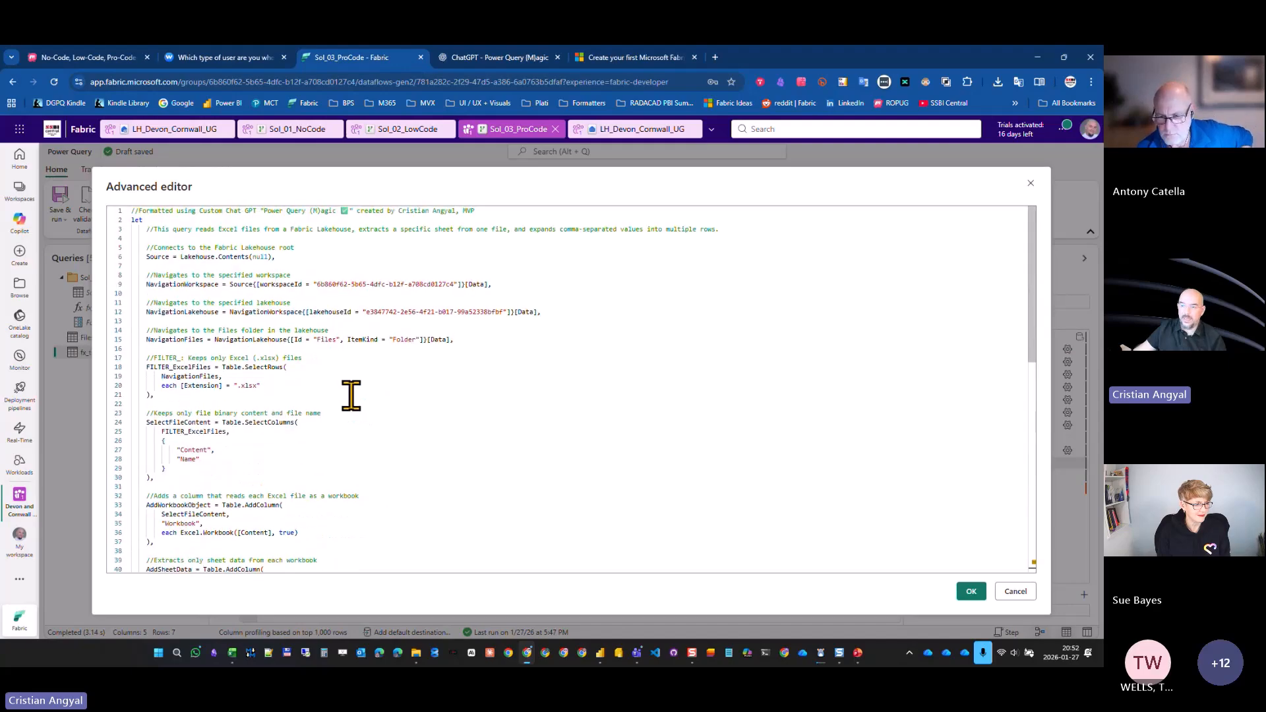
pyautogui.scroll(-4, 351, 395)
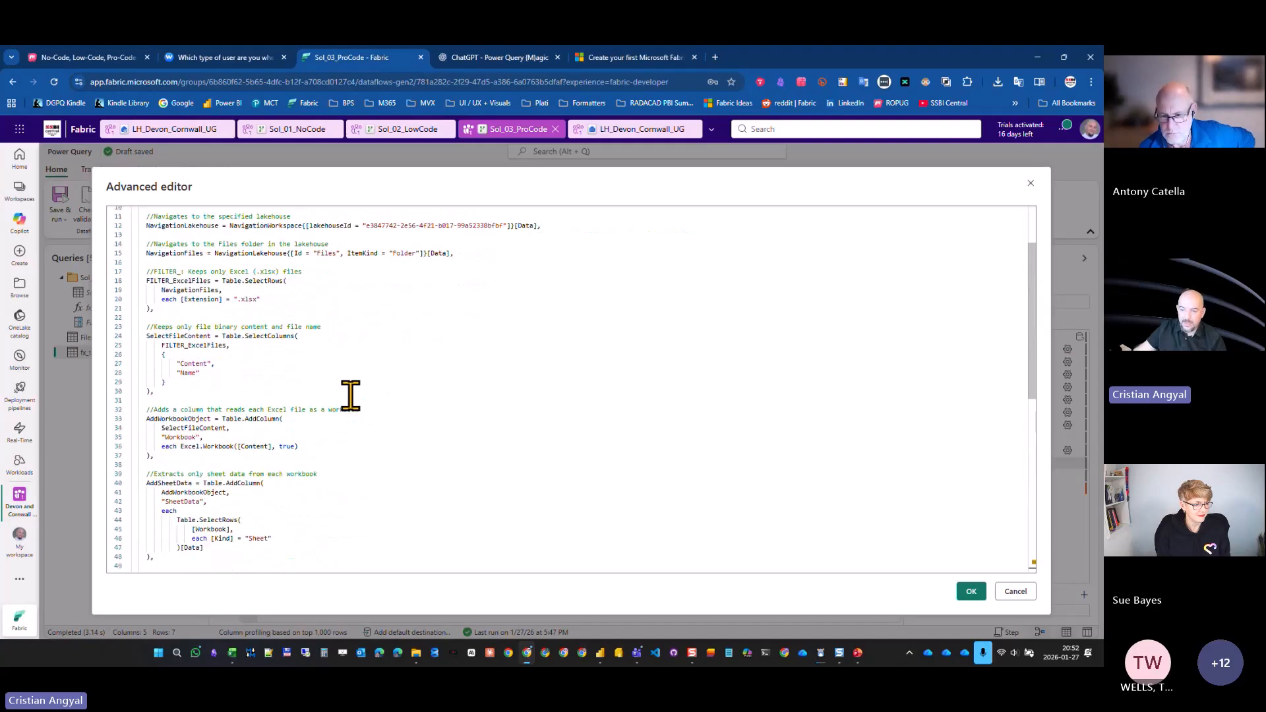
pyautogui.scroll(-9, 349, 399)
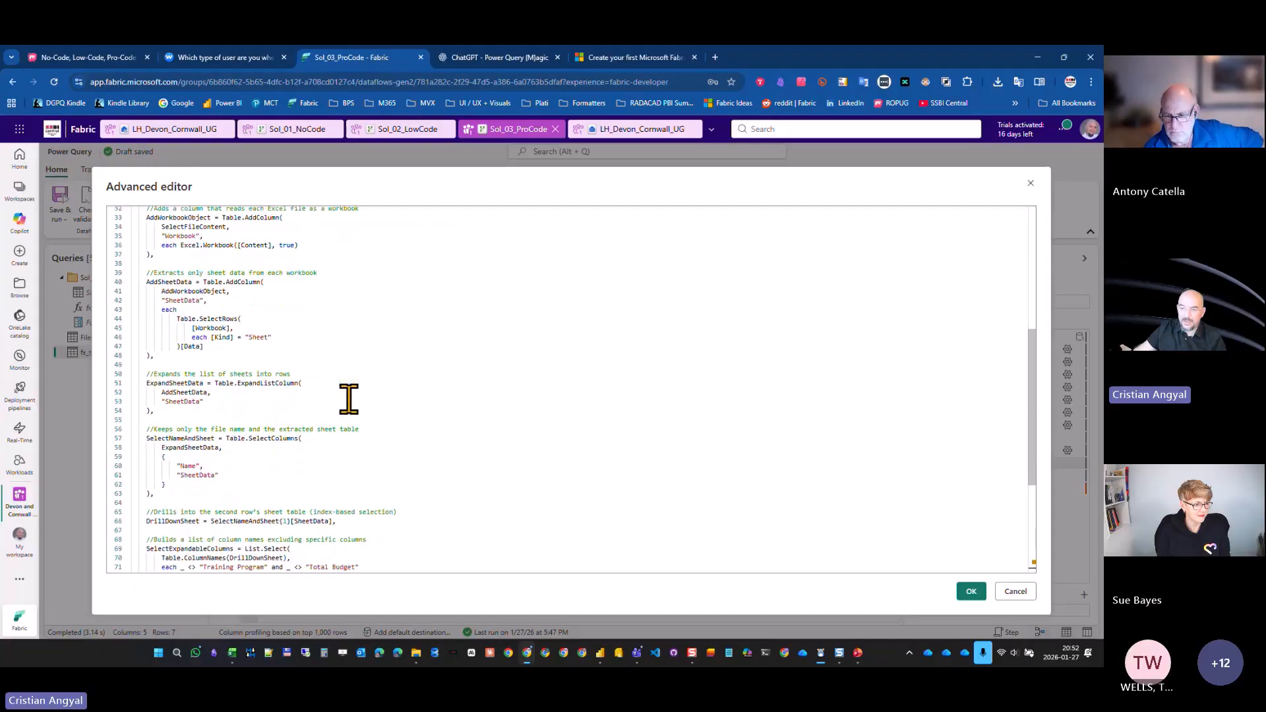
pyautogui.scroll(-3, 266, 402)
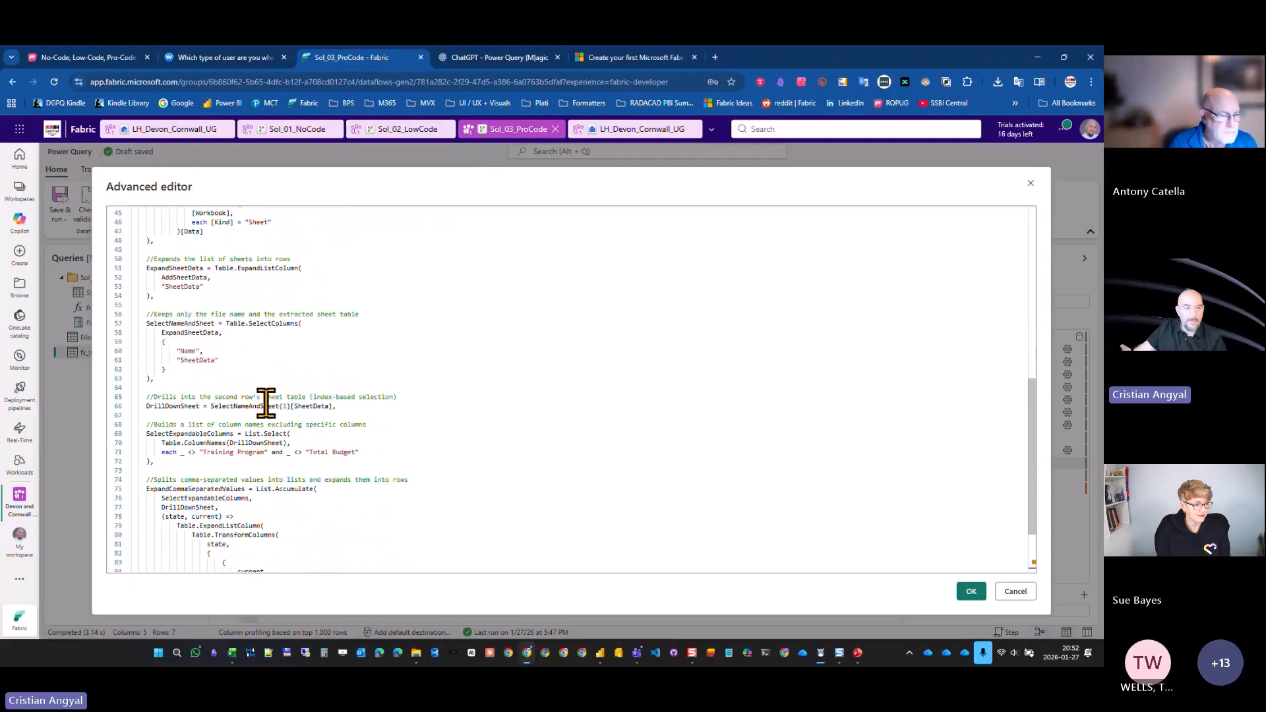
pyautogui.scroll(-1, 266, 402)
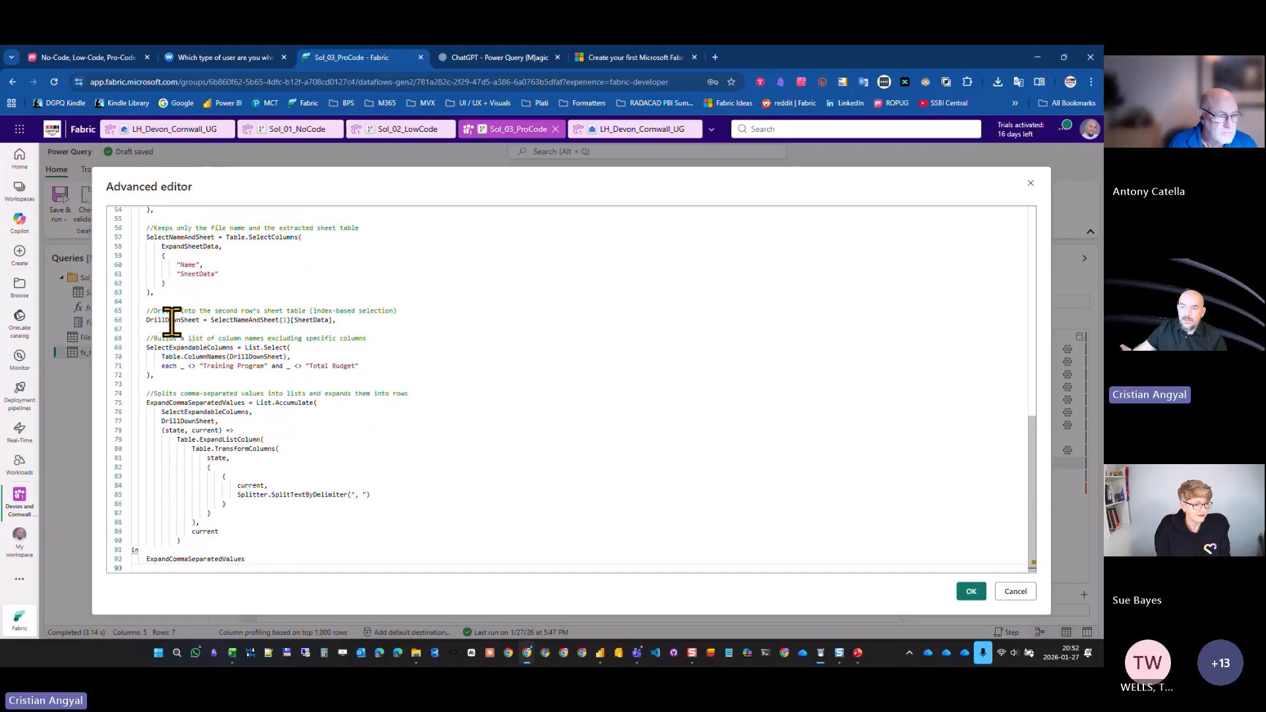
pyautogui.click(144, 320)
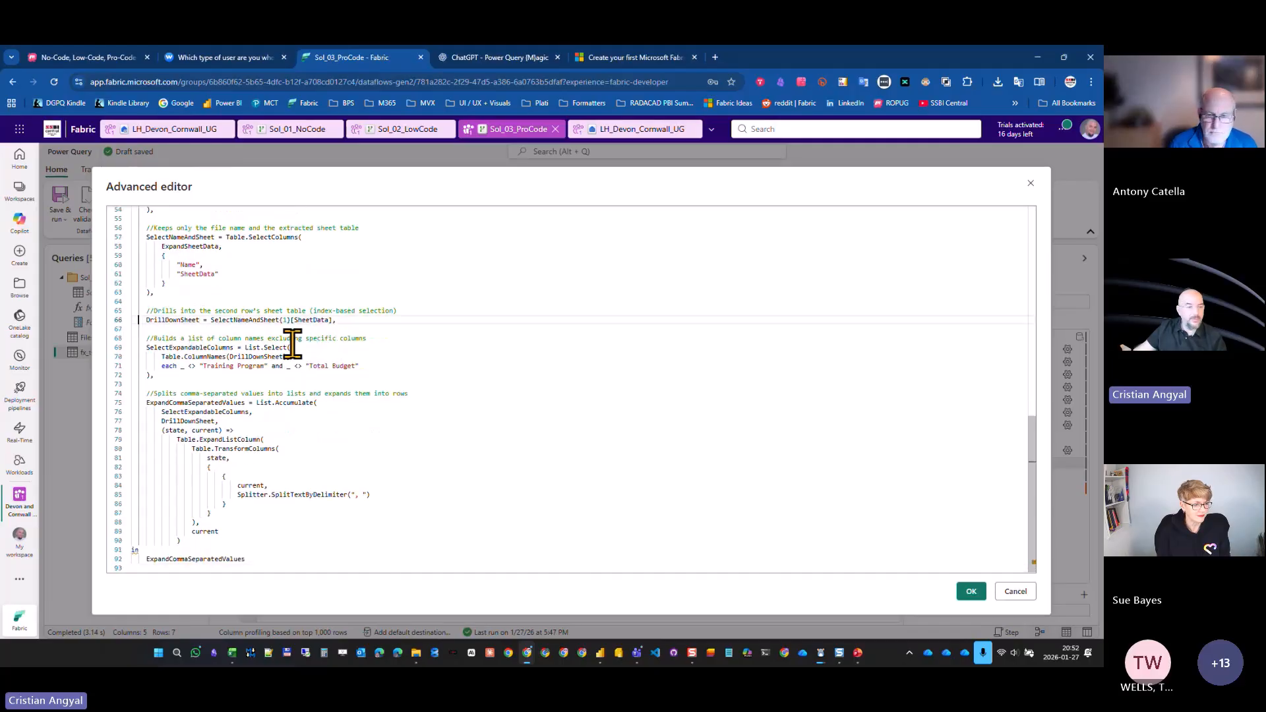
pyautogui.press('Down')
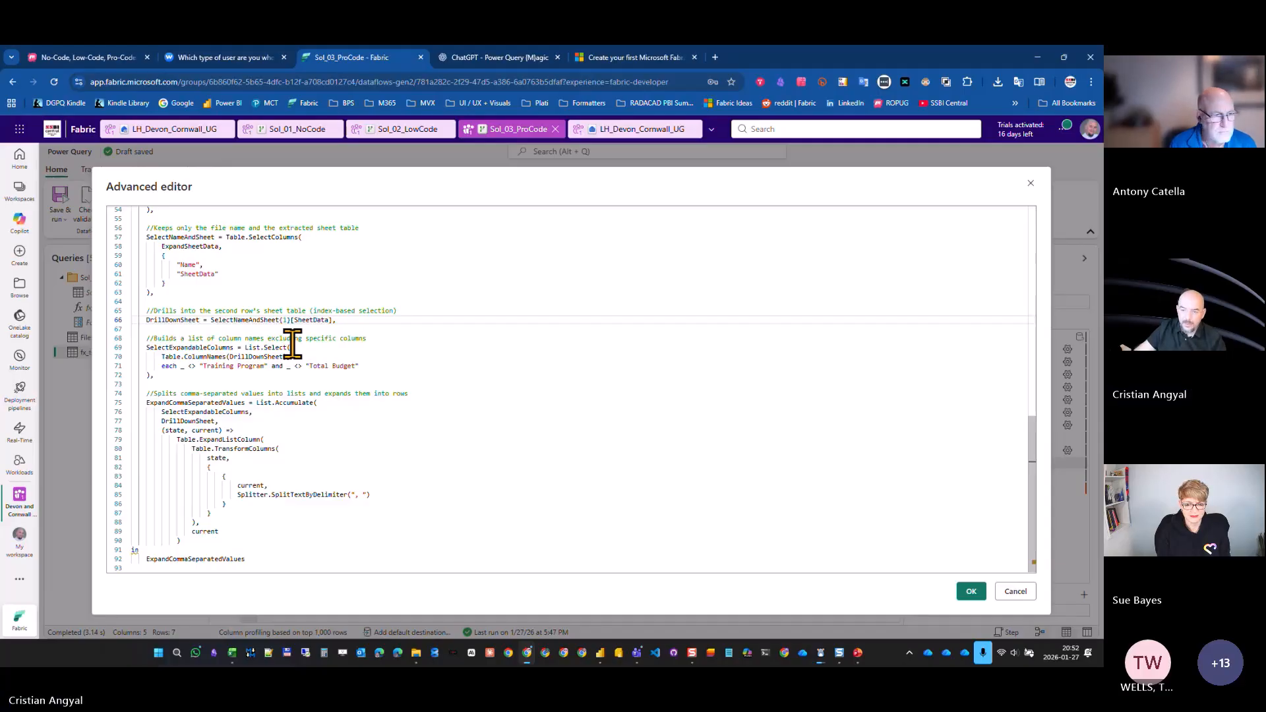
pyautogui.press('Return')
pyautogui.press('Return')
pyautogui.press('Return')
pyautogui.press('Return')
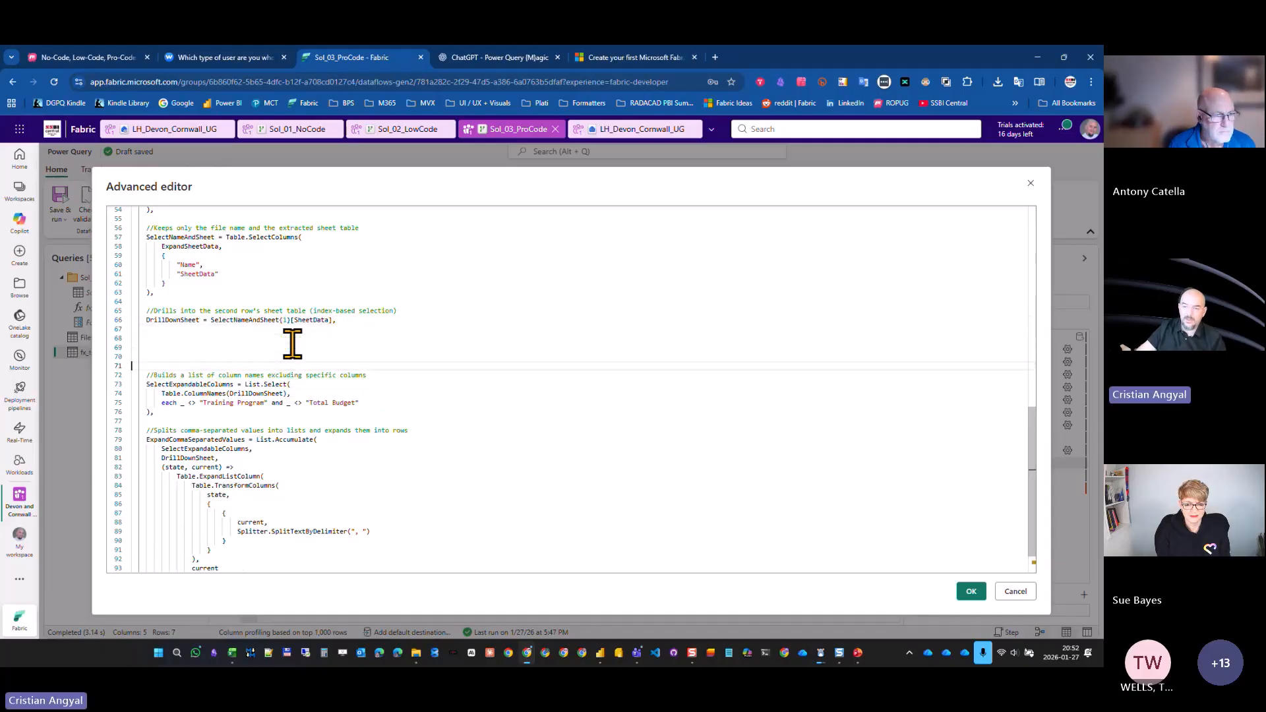
# Comment out all the code from the first line through the DrillDownSheet step.
pyautogui.press('Up')
pyautogui.press('Up')
pyautogui.press('Up')
pyautogui.press('Up')
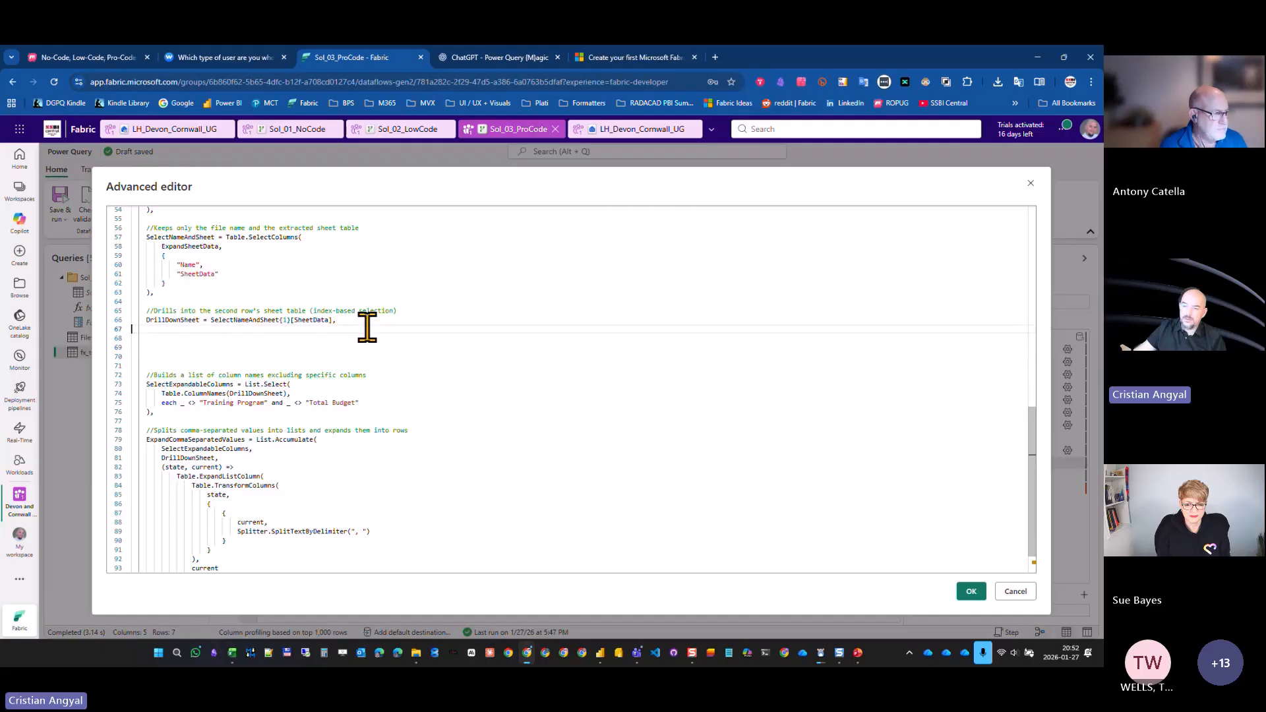
pyautogui.hotkey('ctrl', 'shift', 'Home')
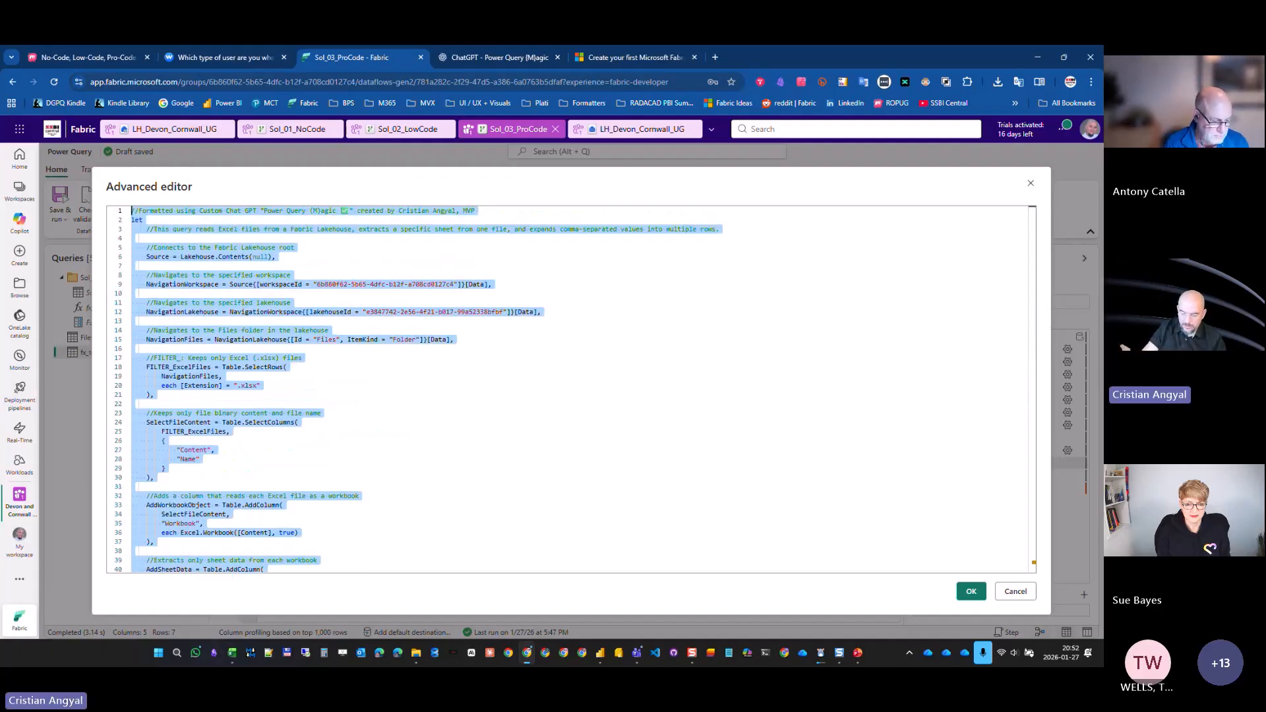
pyautogui.hotkey('ctrl', '/')
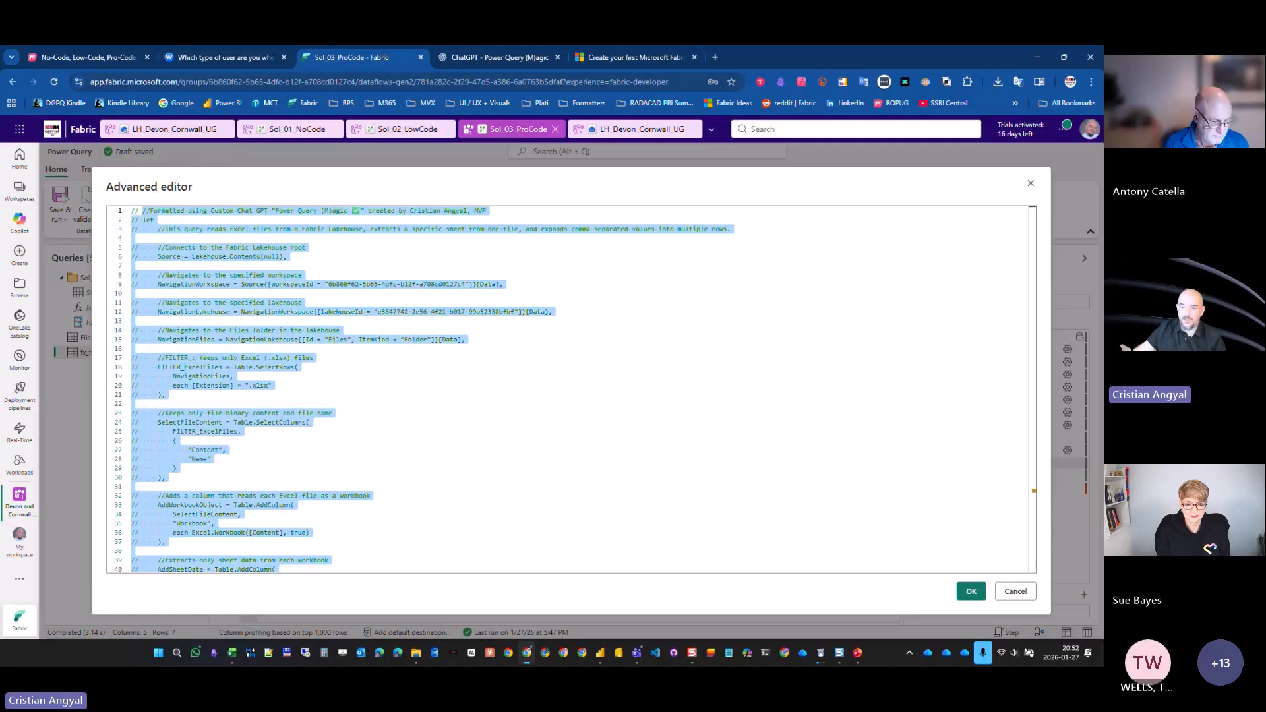
# Below the commented-out block, add the function header (InputTable) => with let on the following line.
pyautogui.scroll(-7, 241, 381)
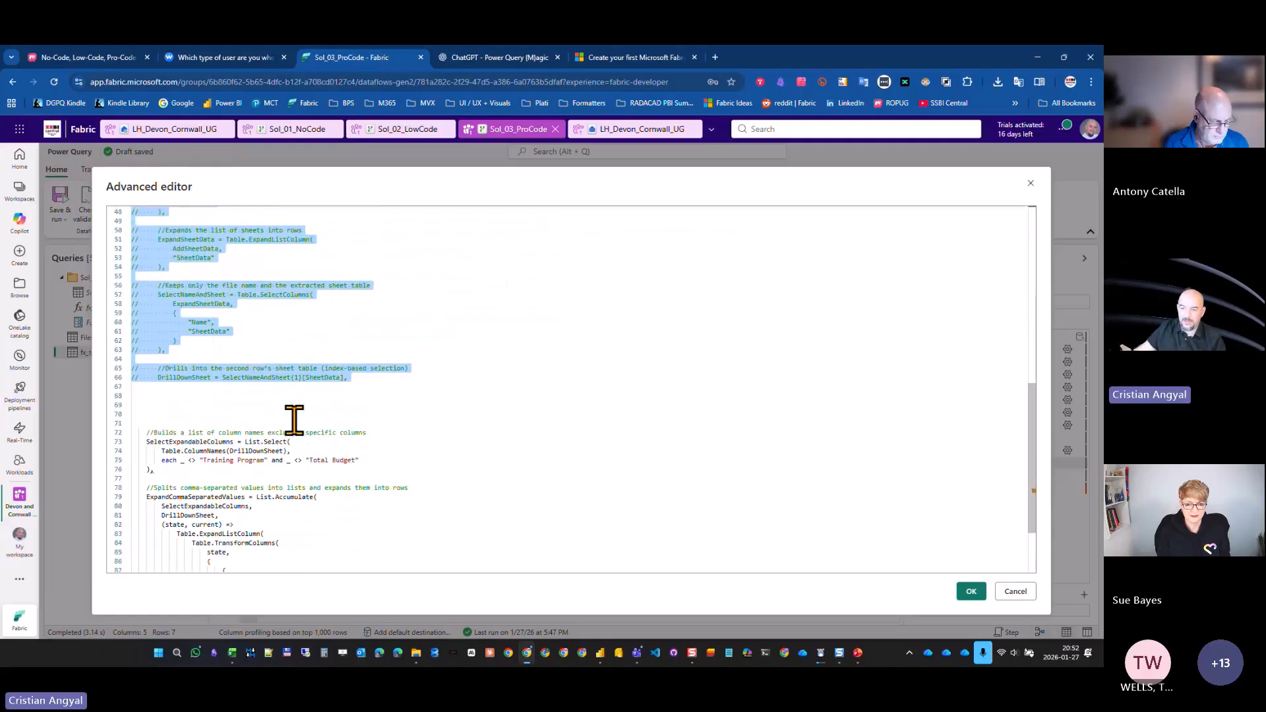
pyautogui.click(212, 405)
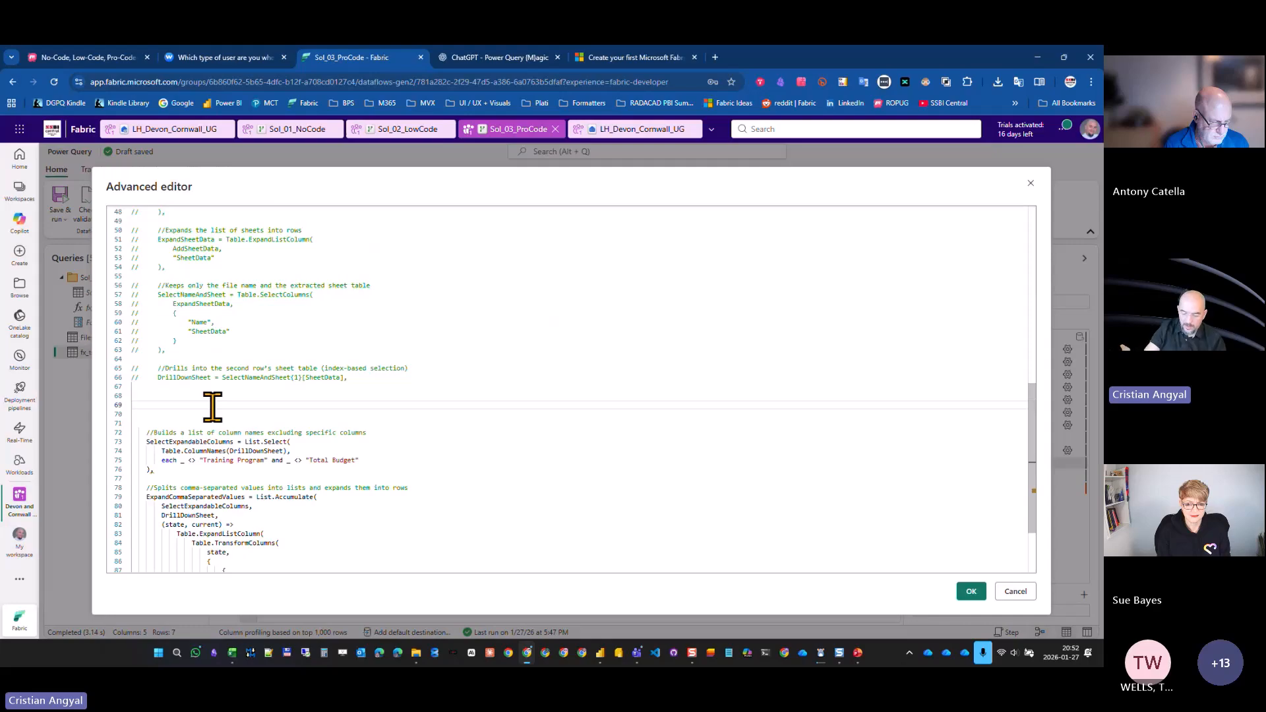
pyautogui.write('(Input')
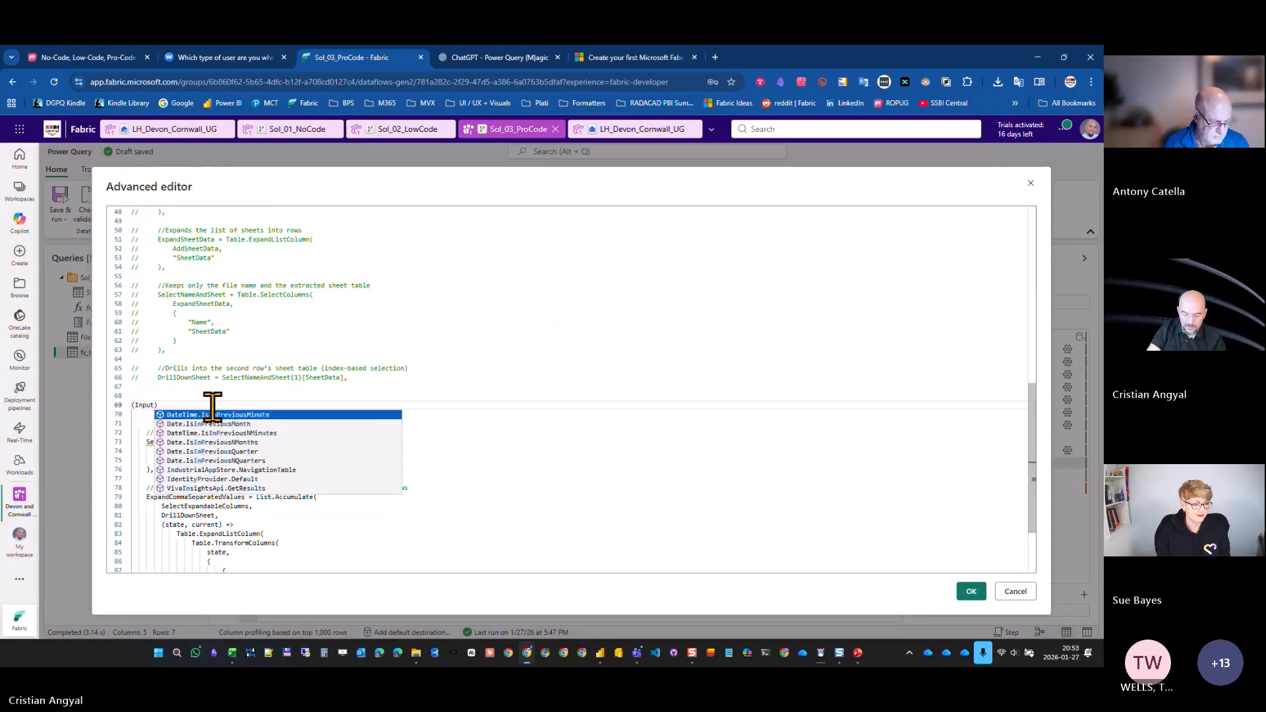
pyautogui.write('Table)')
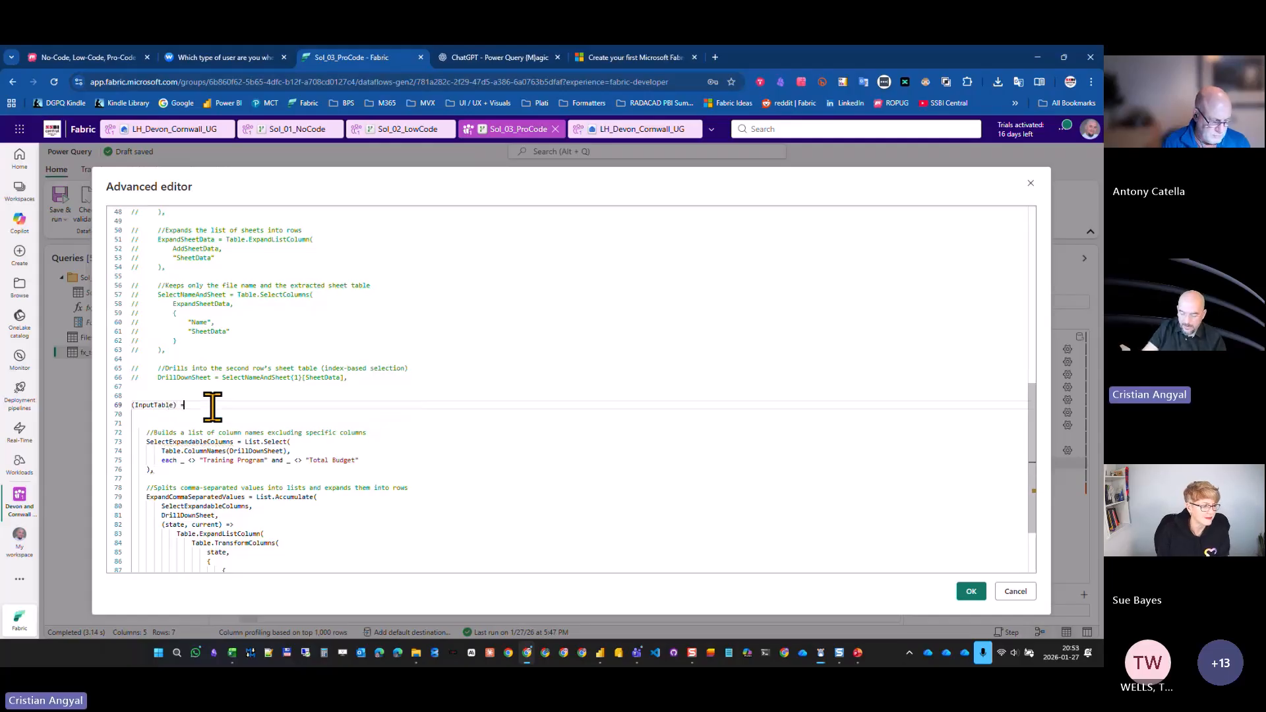
pyautogui.write(' =')
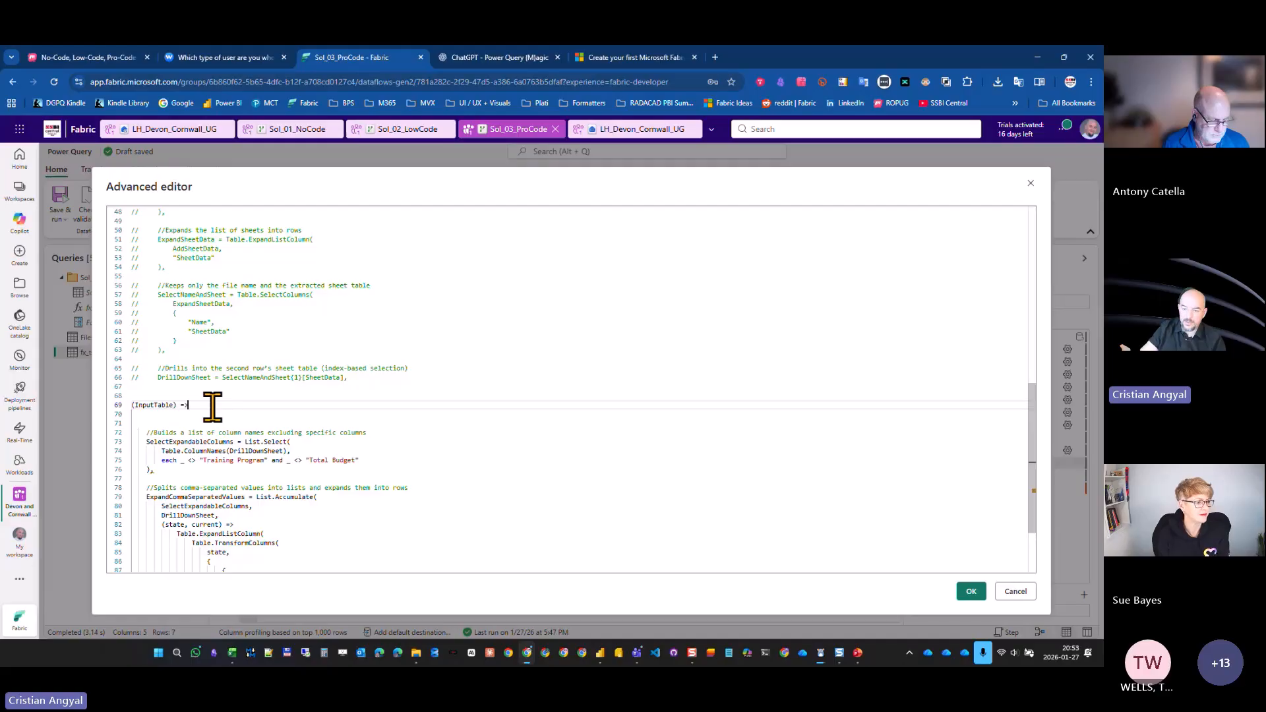
pyautogui.write('>')
pyautogui.press('Return')
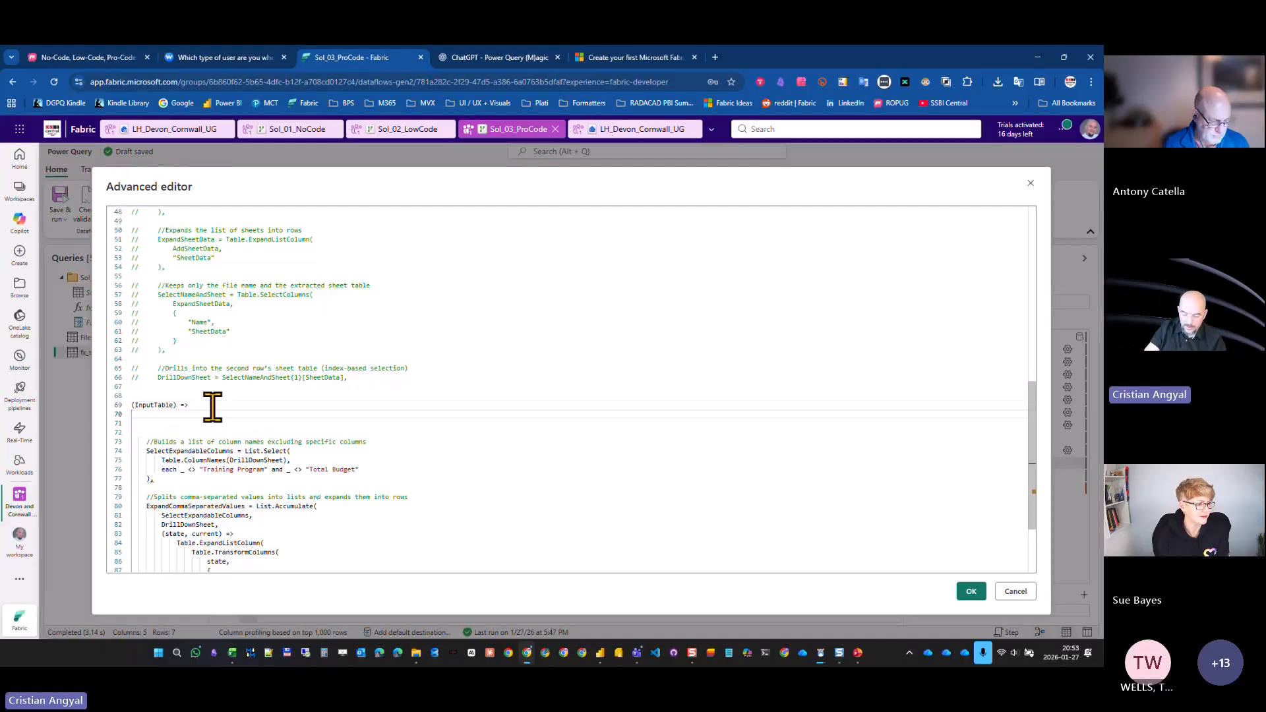
pyautogui.write('let')
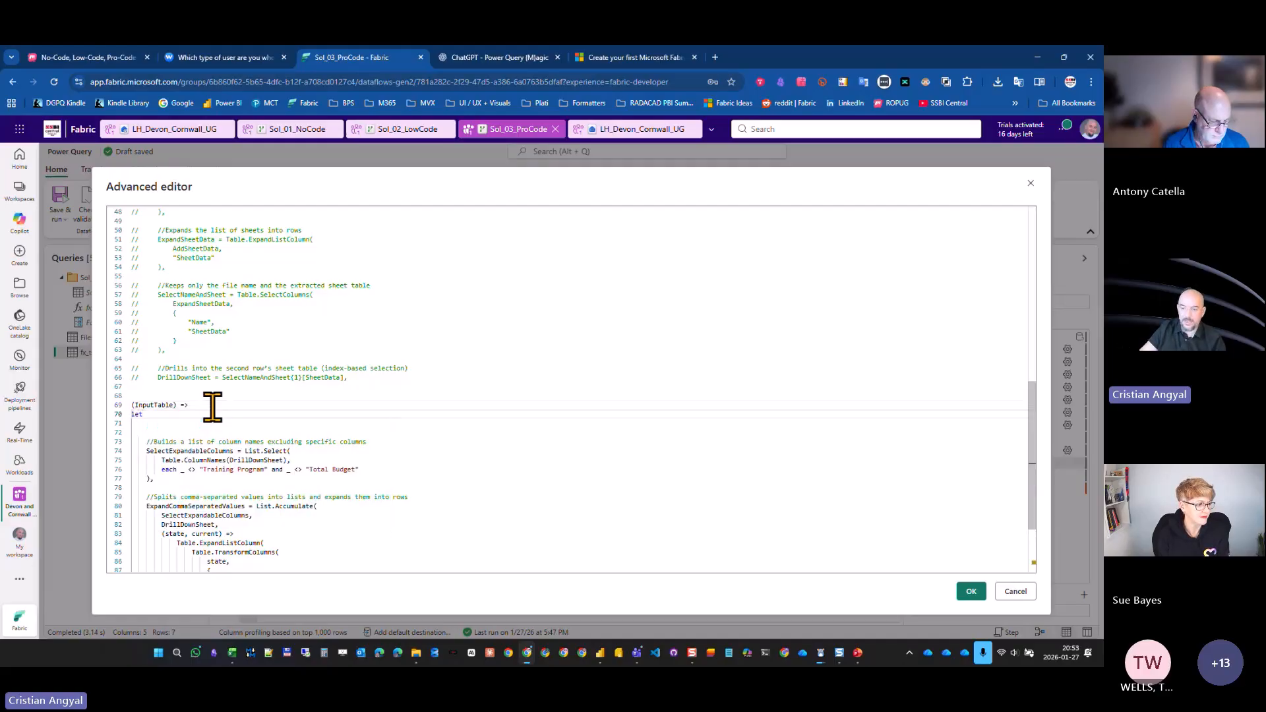
# Add the step DrillDownSheet = InputTable, above the SelectExpandableColumns comment and try to apply the code.
pyautogui.moveTo(211, 379); pyautogui.dragTo(159, 378)
pyautogui.hotkey('ctrl', 'c')
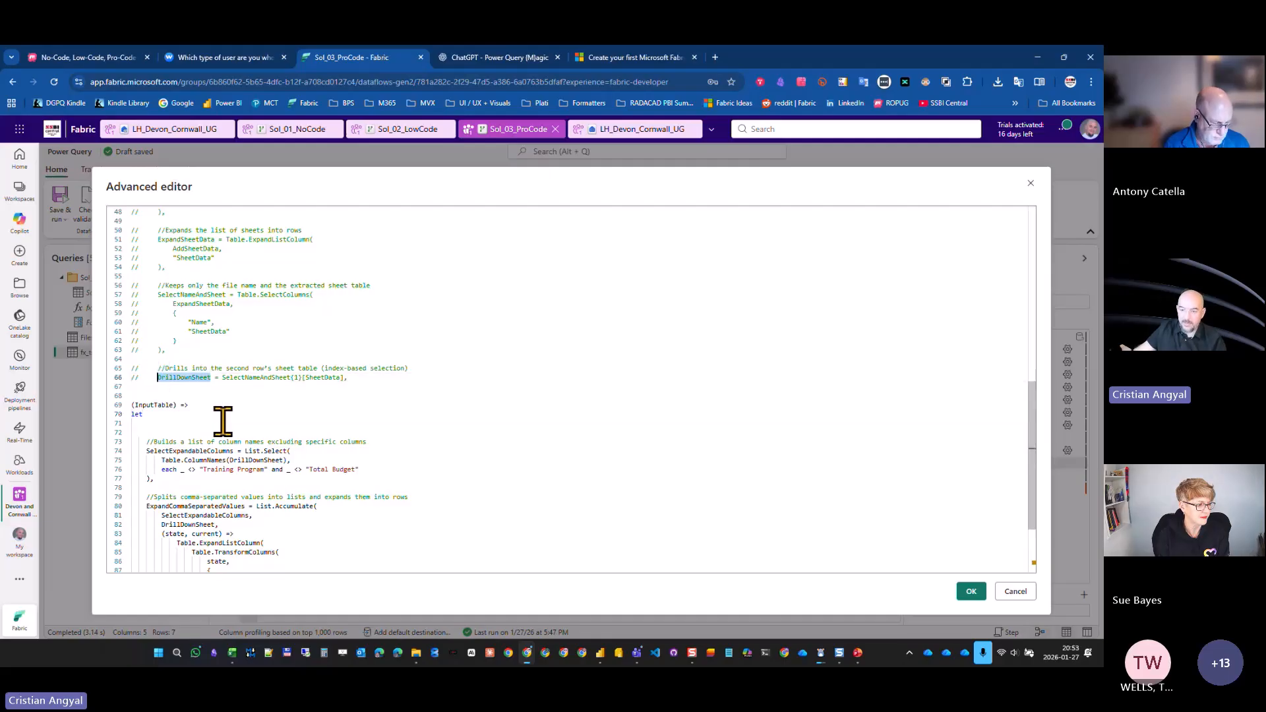
pyautogui.click(218, 460)
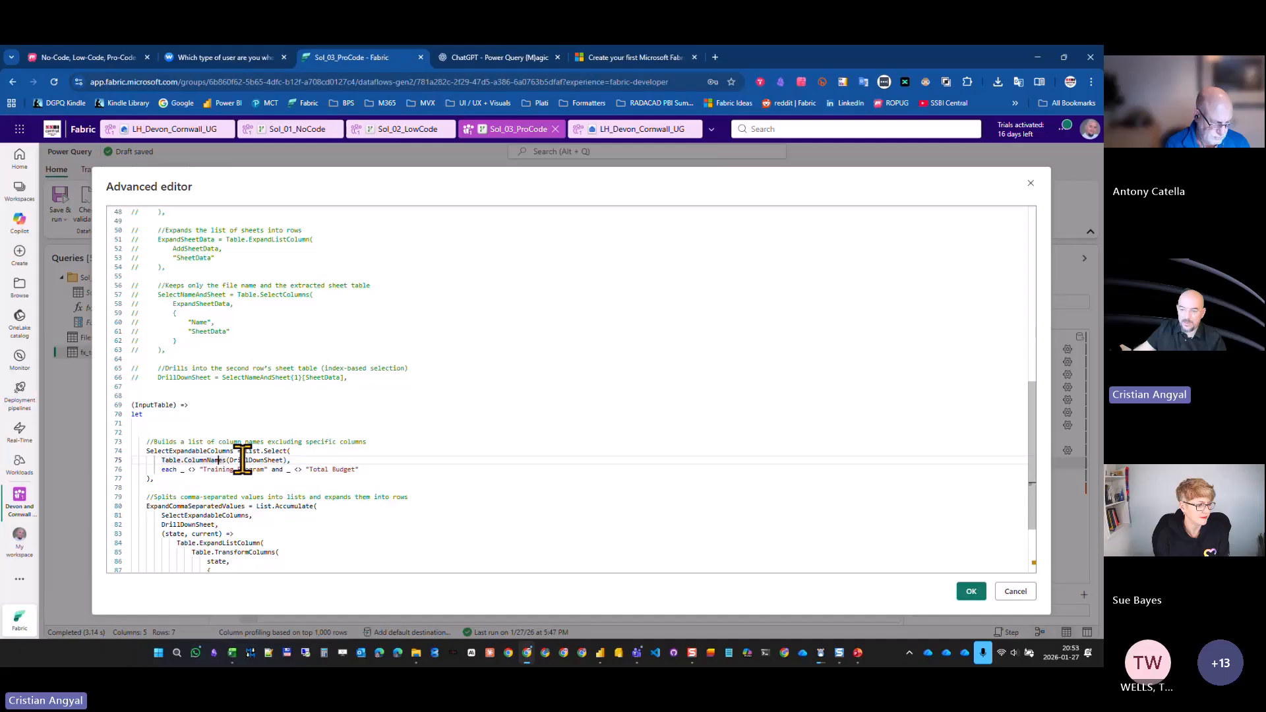
pyautogui.click(205, 430)
pyautogui.hotkey('ctrl', 'v')
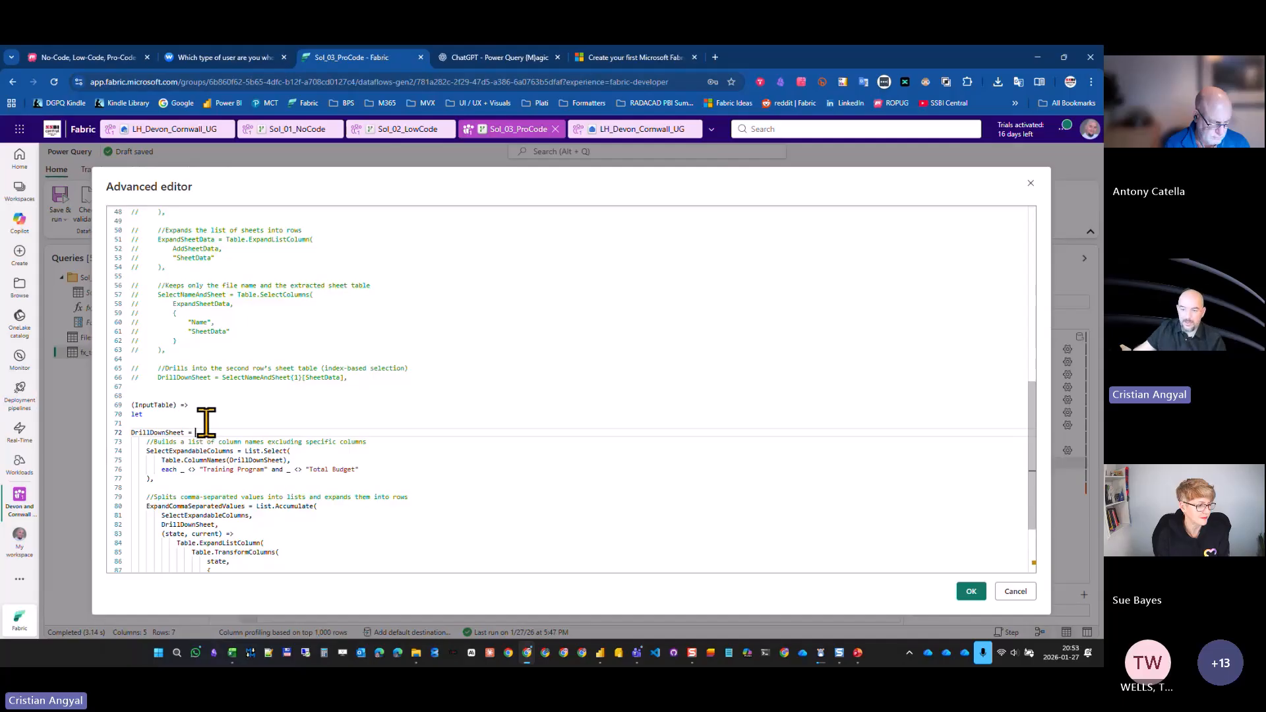
pyautogui.click(170, 405)
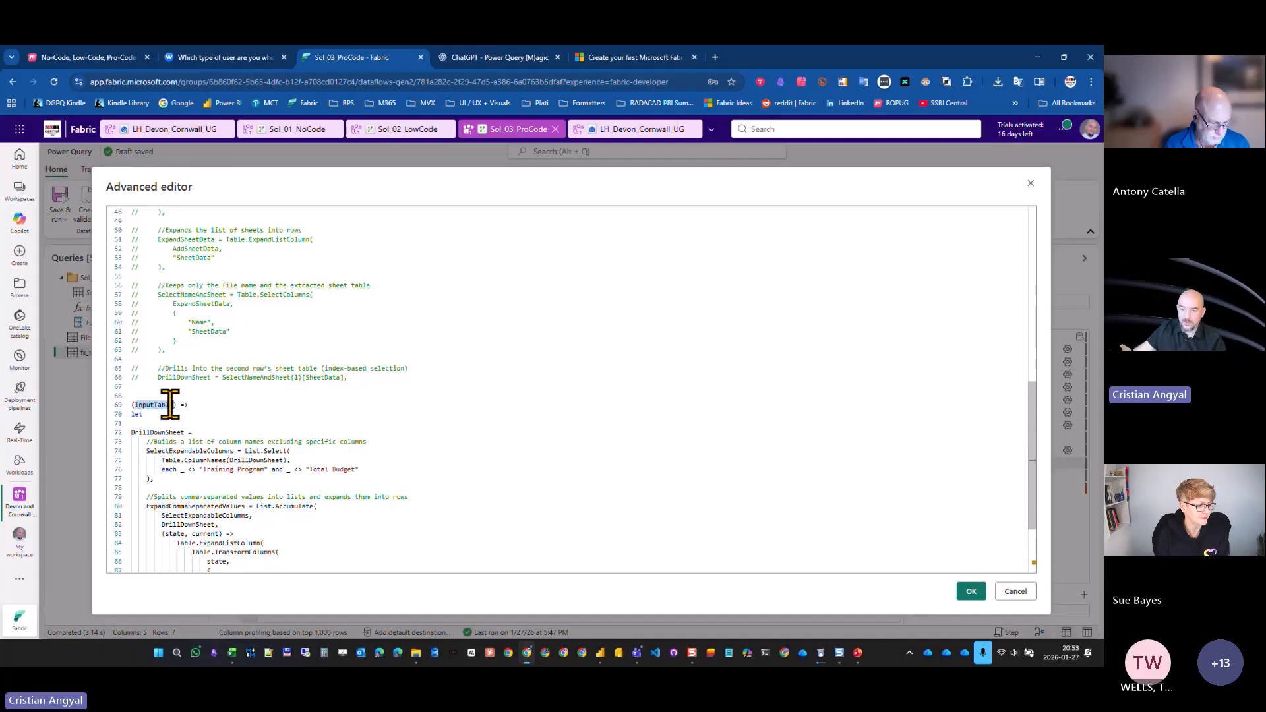
pyautogui.click(206, 432)
pyautogui.write('InputTable')
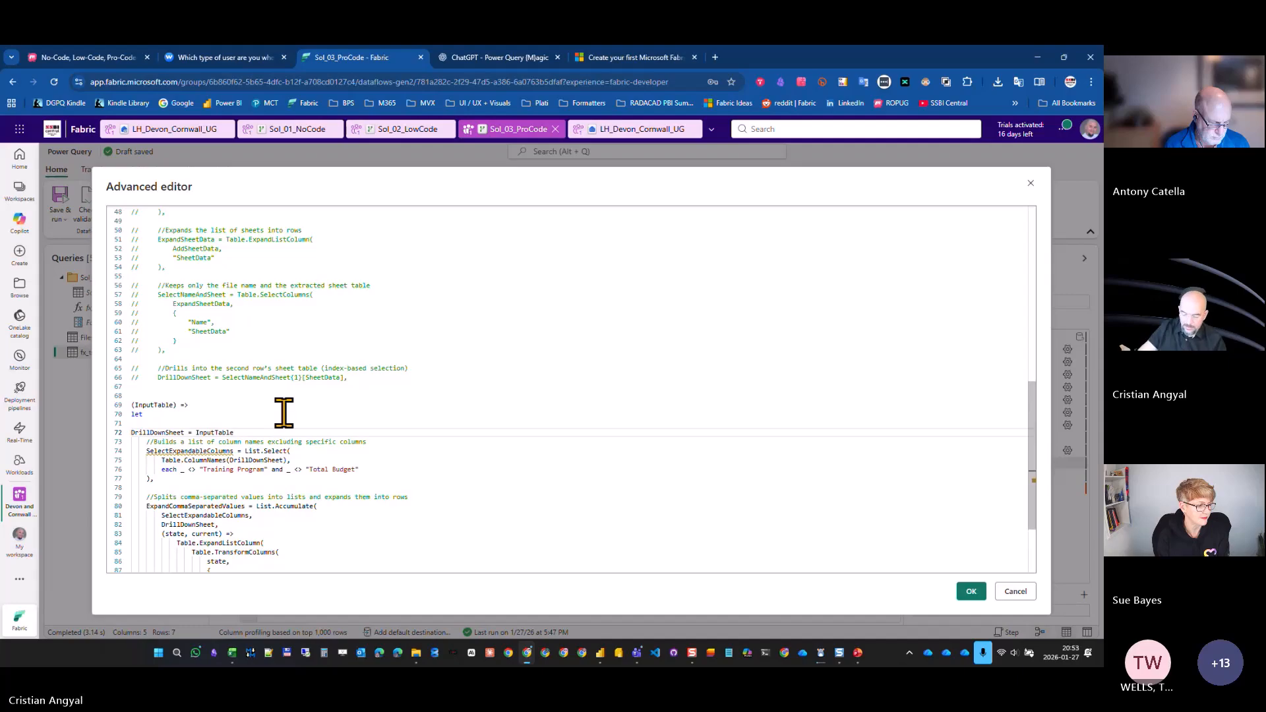
pyautogui.click(972, 591)
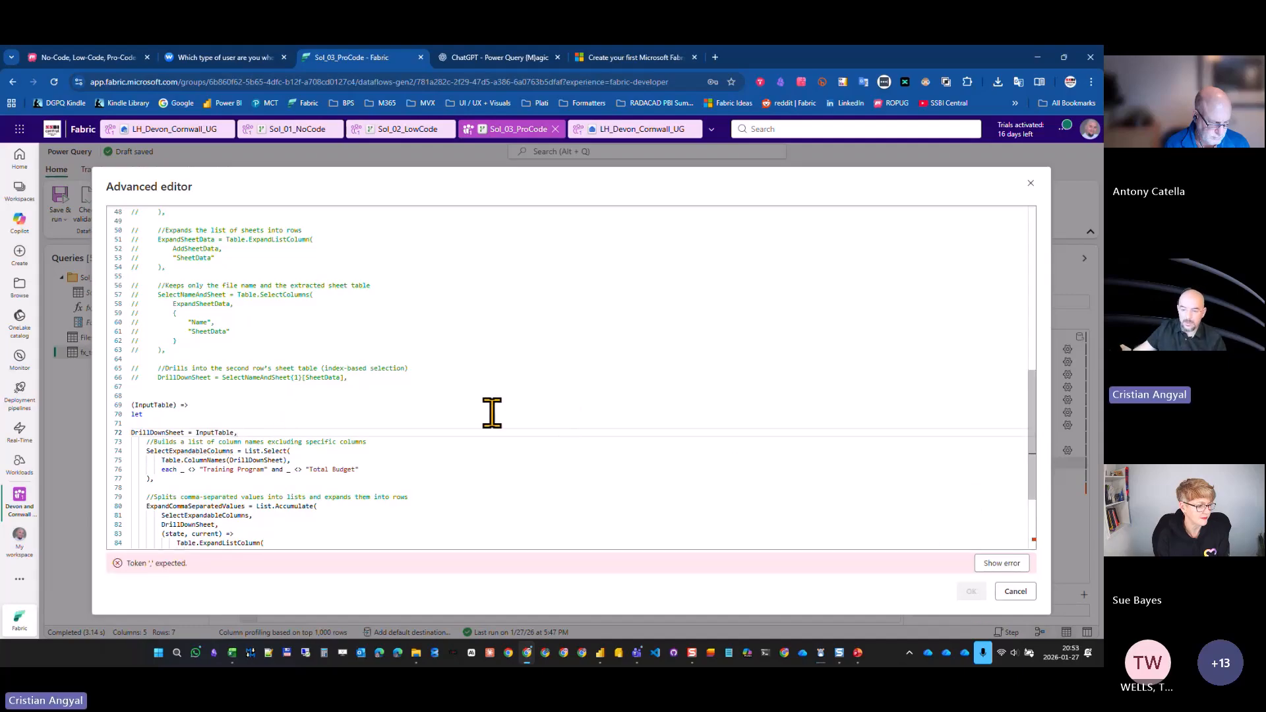
# Remove the blank line between let and the DrillDownSheet step, and indent that step one level.
pyautogui.click(261, 433)
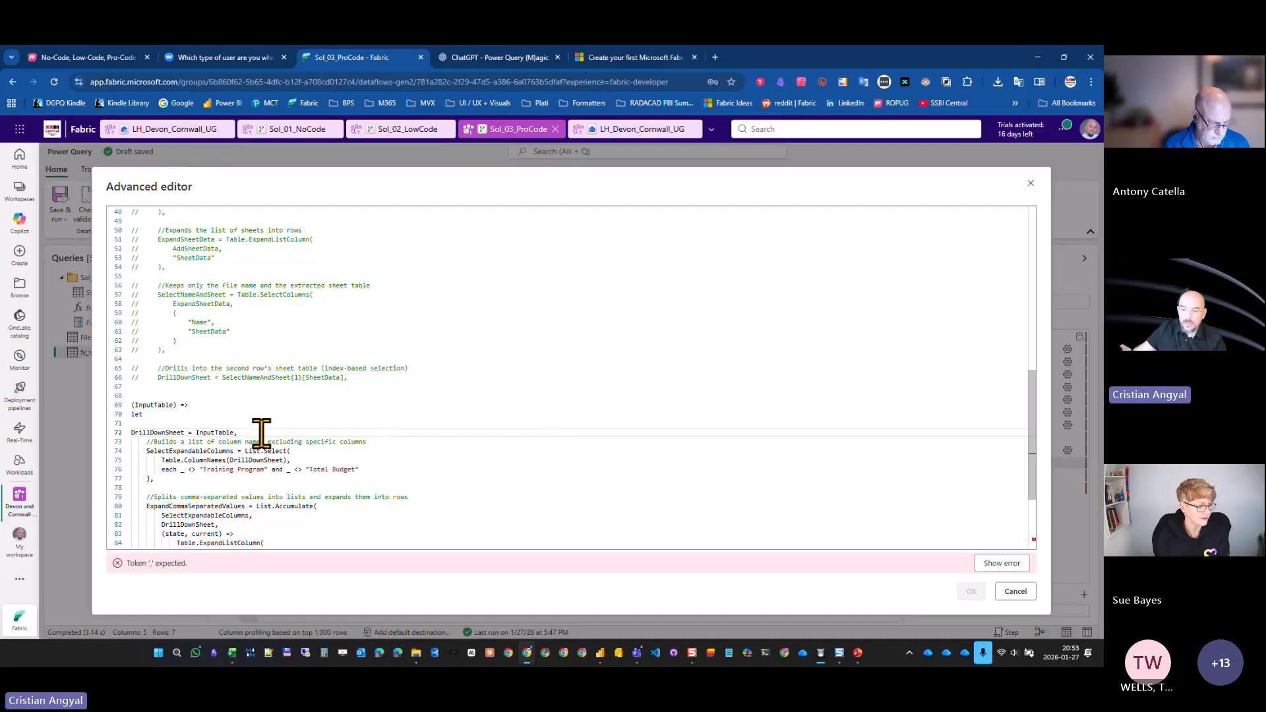
pyautogui.click(171, 414)
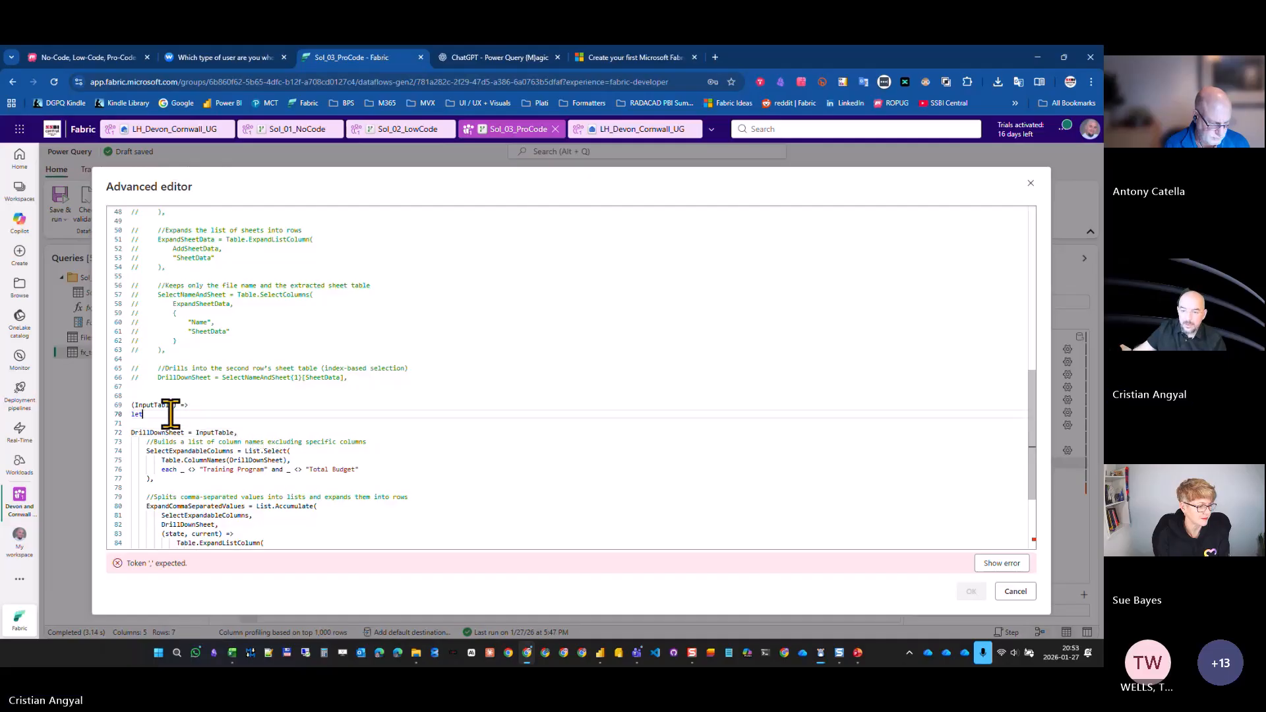
pyautogui.press('Delete')
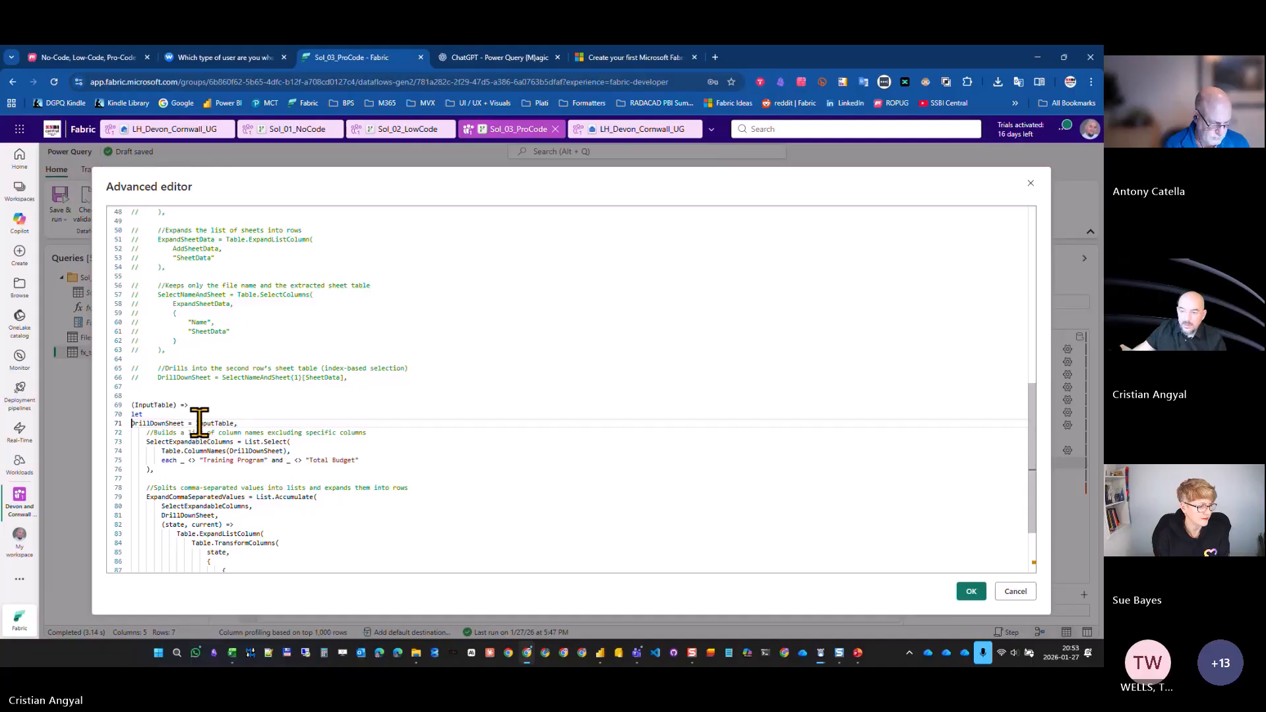
pyautogui.click(260, 422)
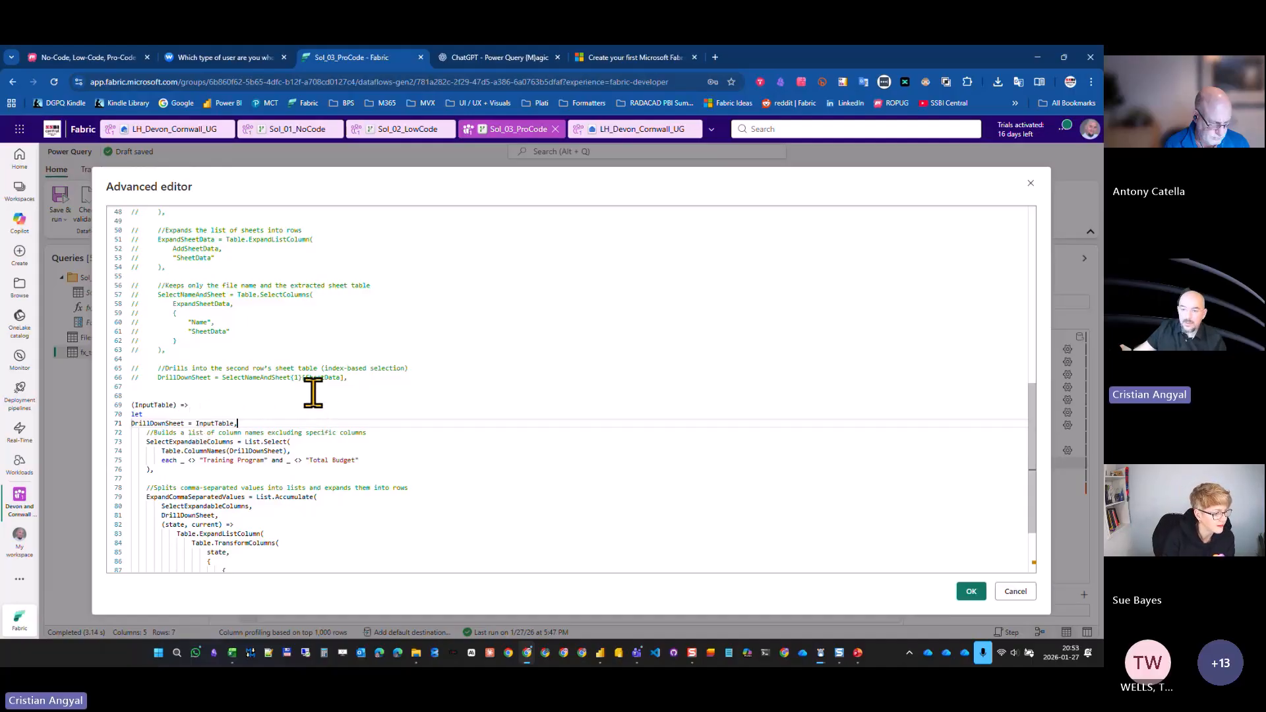
pyautogui.scroll(-3, 317, 402)
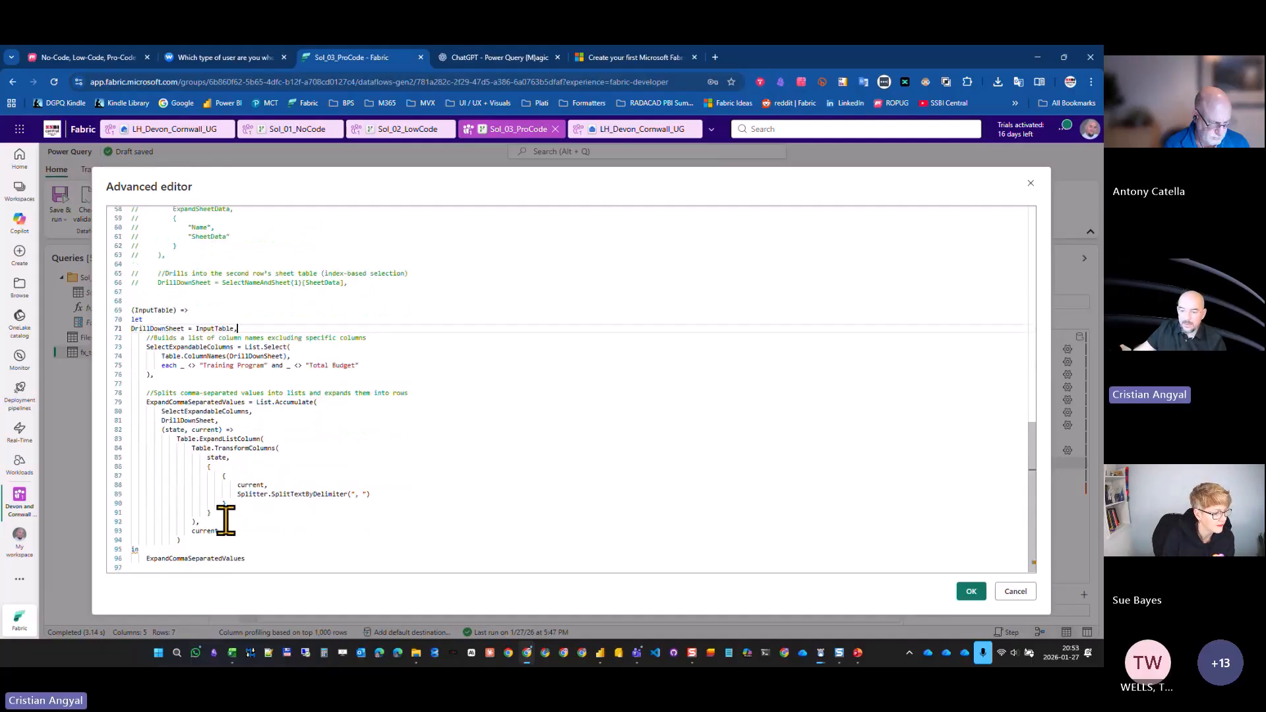
pyautogui.click(132, 328)
pyautogui.press('Tab')
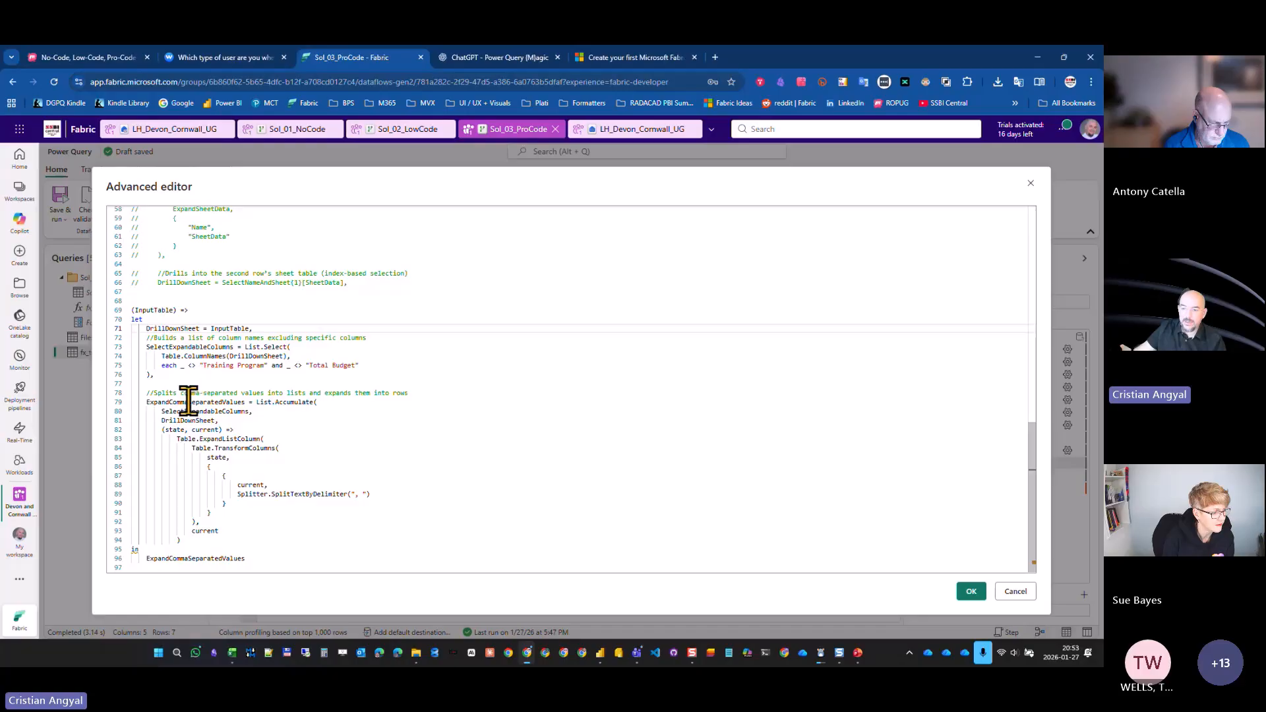
pyautogui.scroll(2, 168, 429)
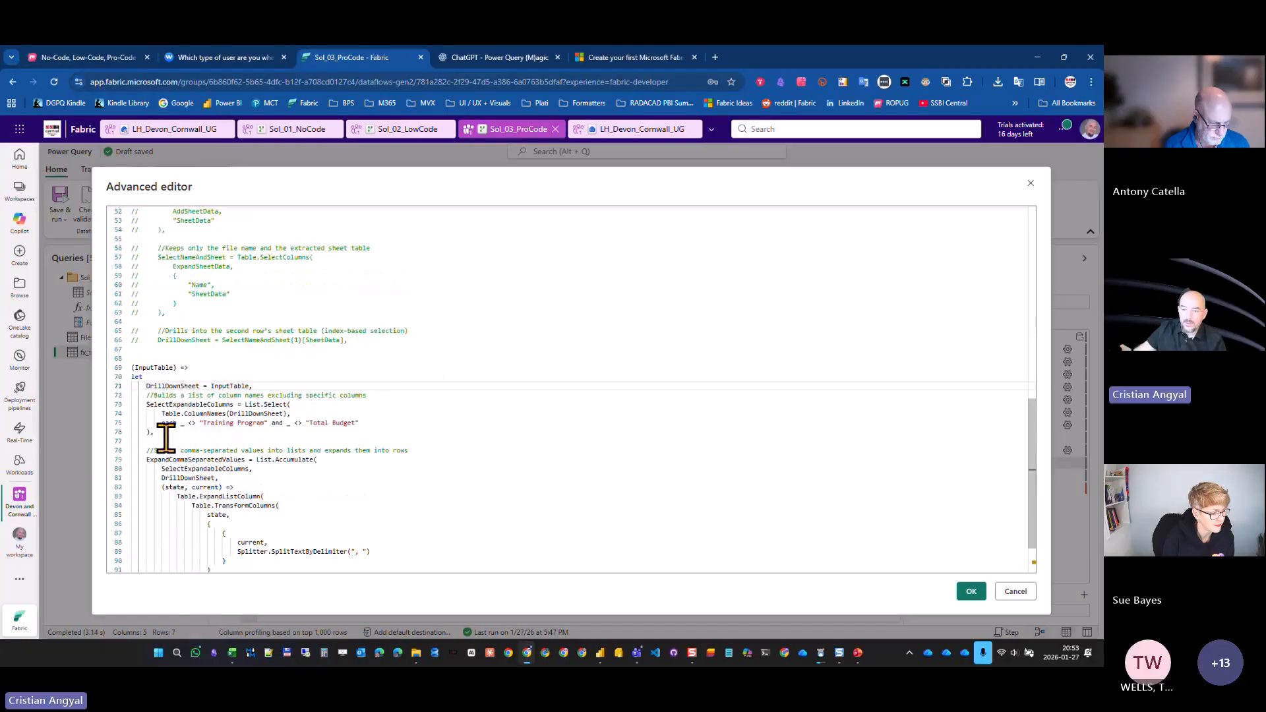
pyautogui.scroll(-2, 170, 436)
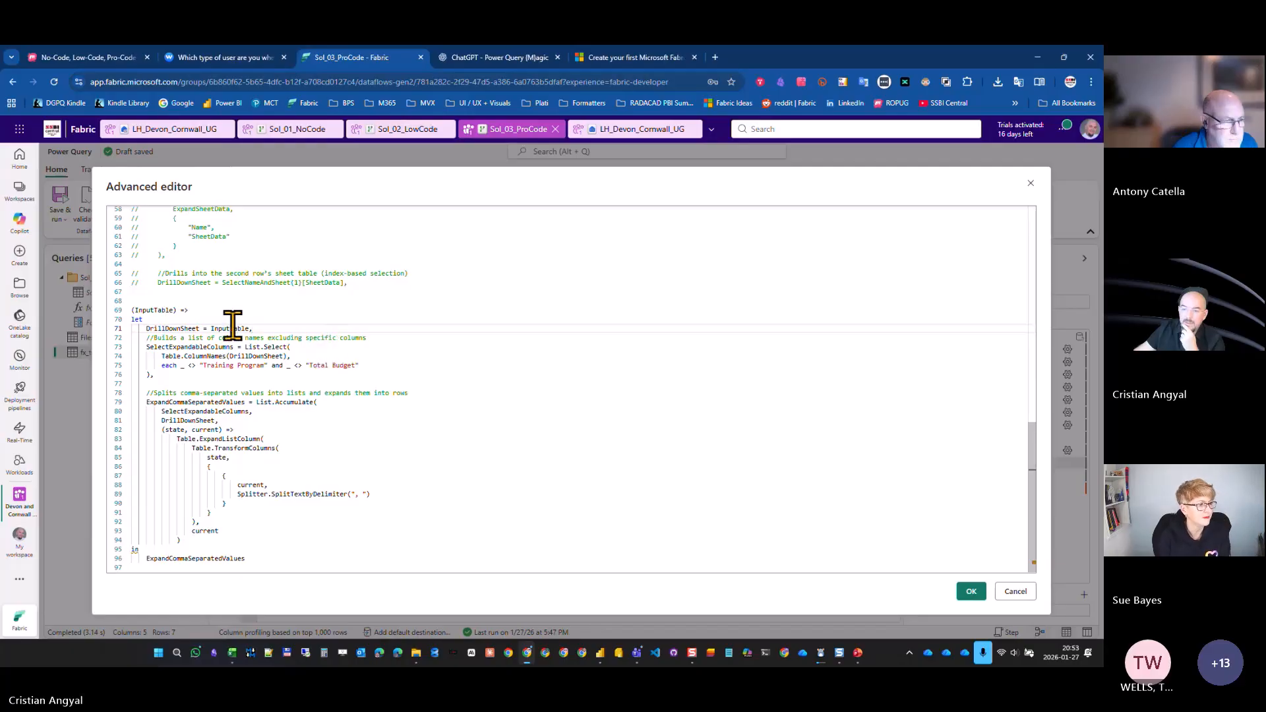
# Declare the function's return type by adding as table after (InputTable) in the header.
pyautogui.click(177, 309)
pyautogui.write('as ')
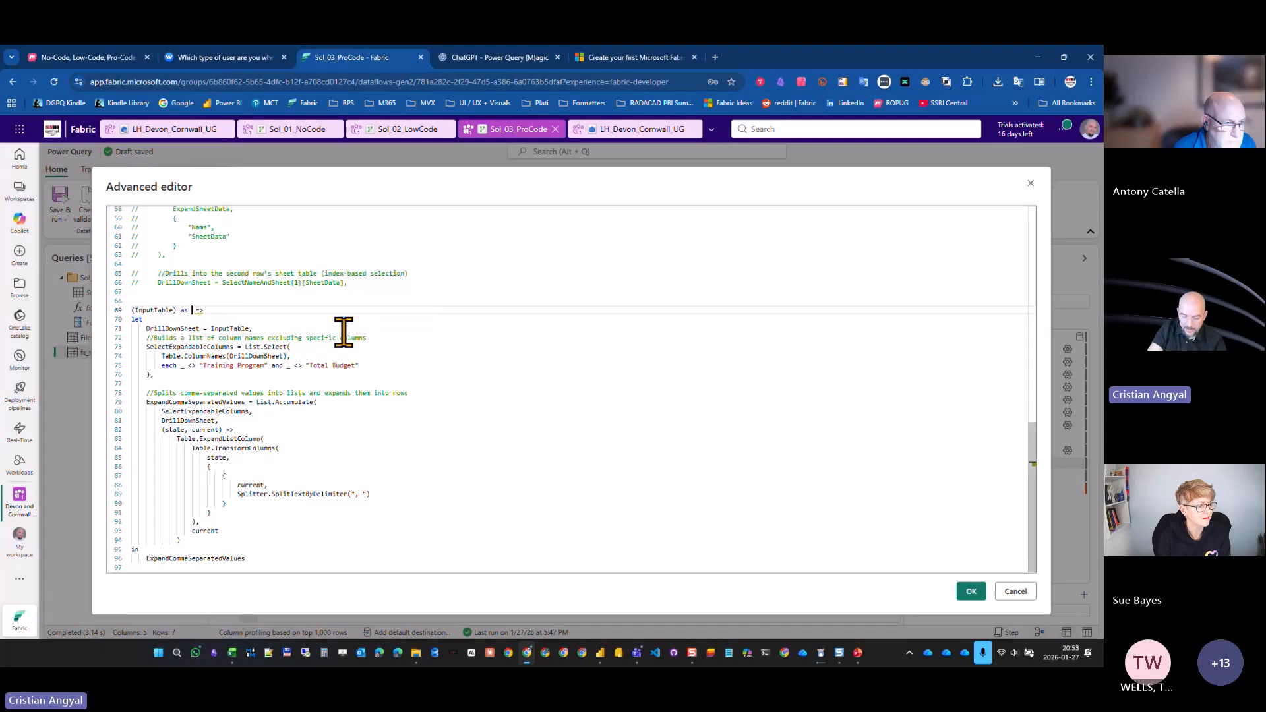
pyautogui.write('table')
pyautogui.click(341, 330)
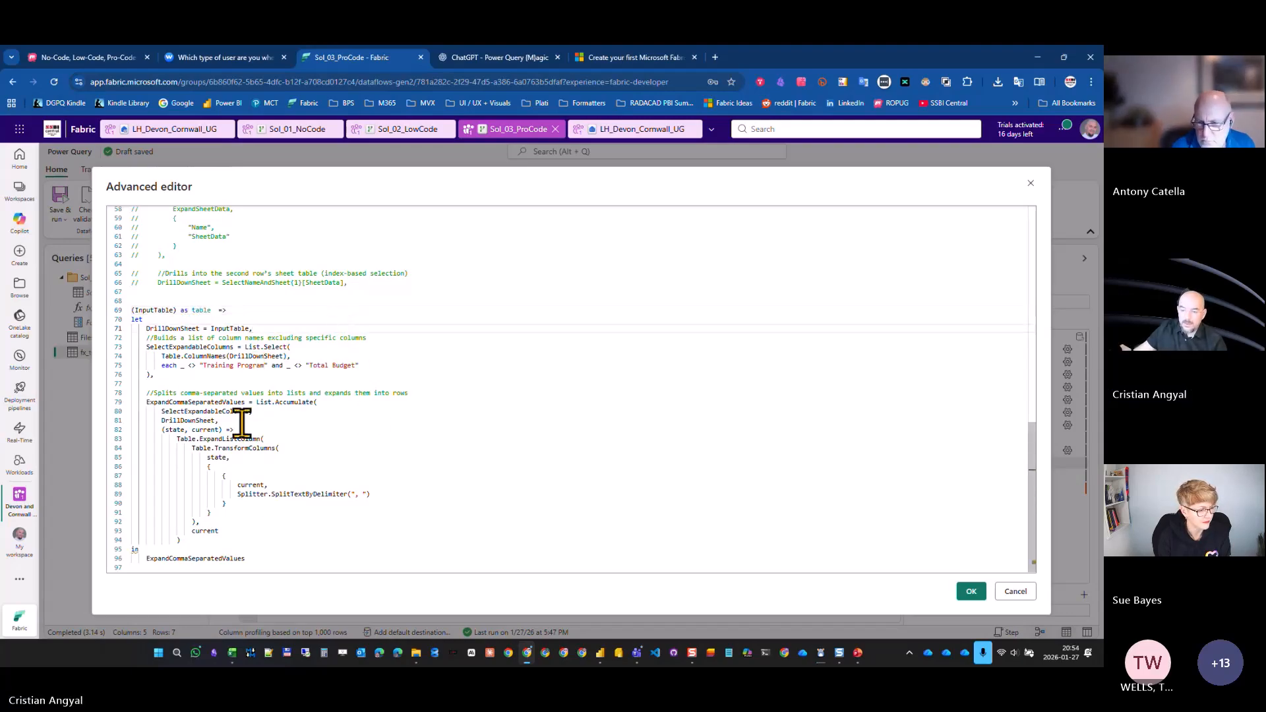
# Review the in clause returning ExpandCommaSeparatedValues and the code above it, keeping the edits when asked to discard them.
pyautogui.click(149, 548)
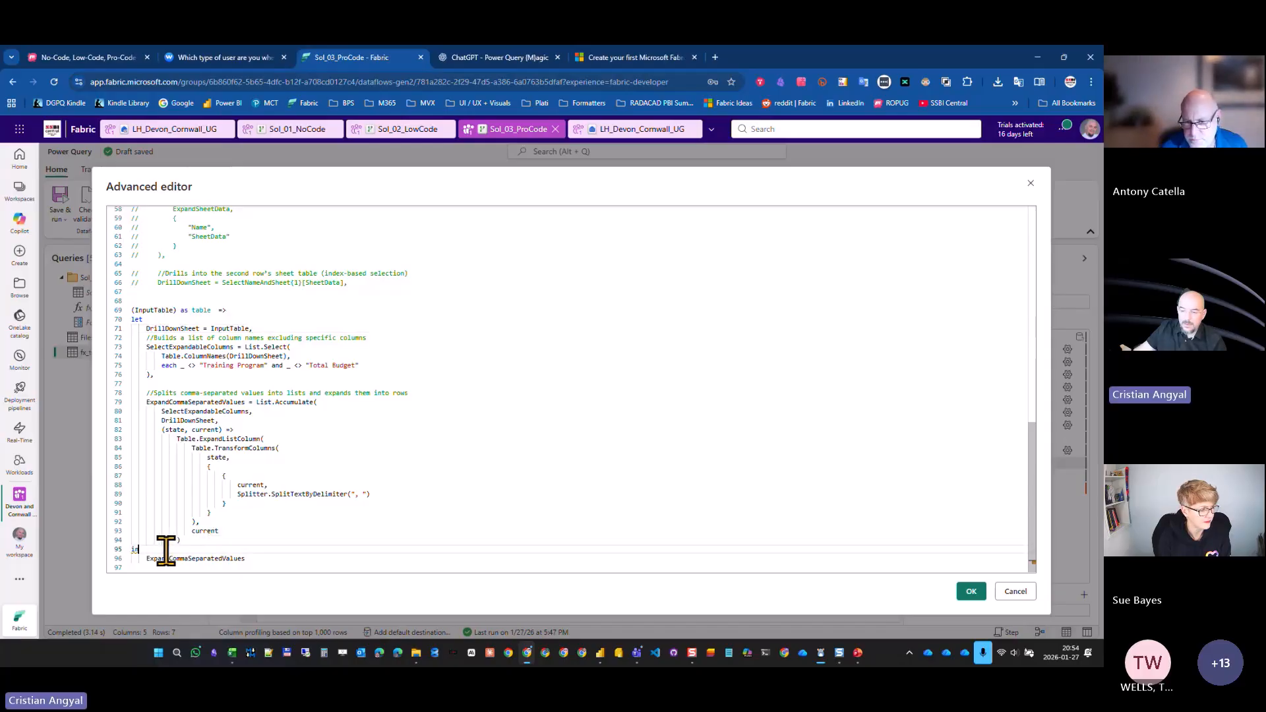
pyautogui.click(250, 557)
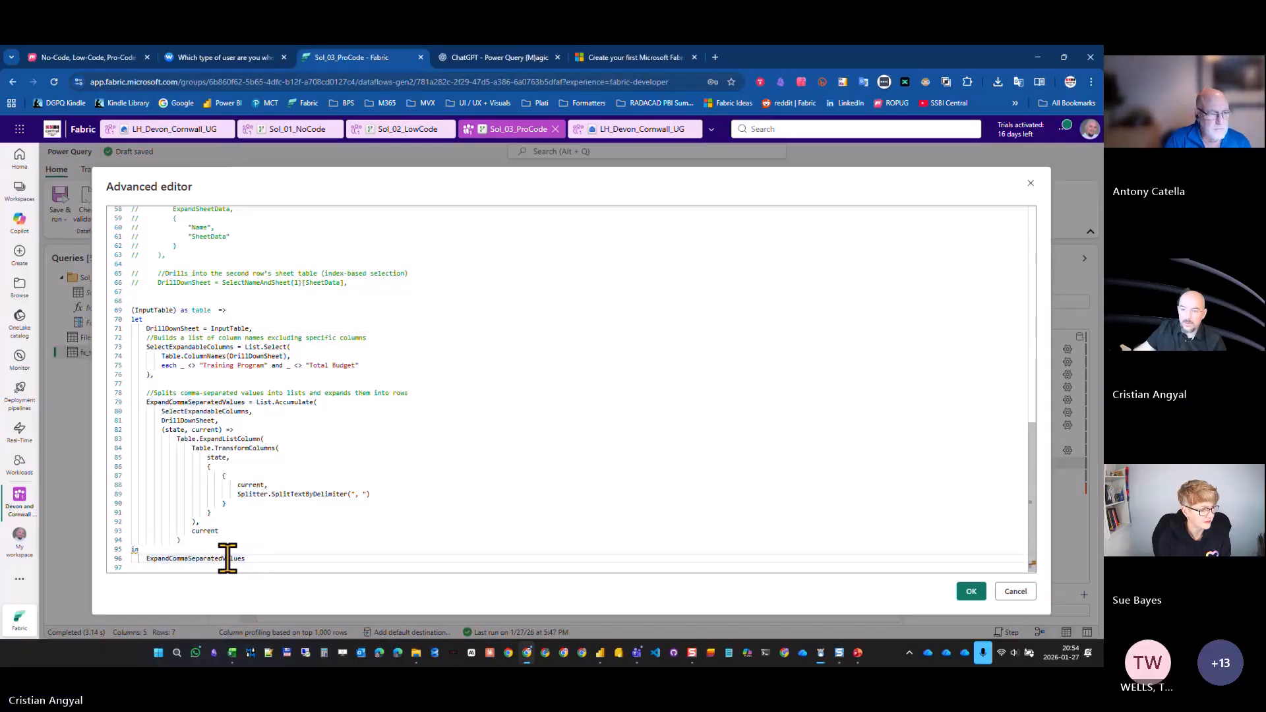
pyautogui.doubleClick(227, 558)
pyautogui.click(195, 383)
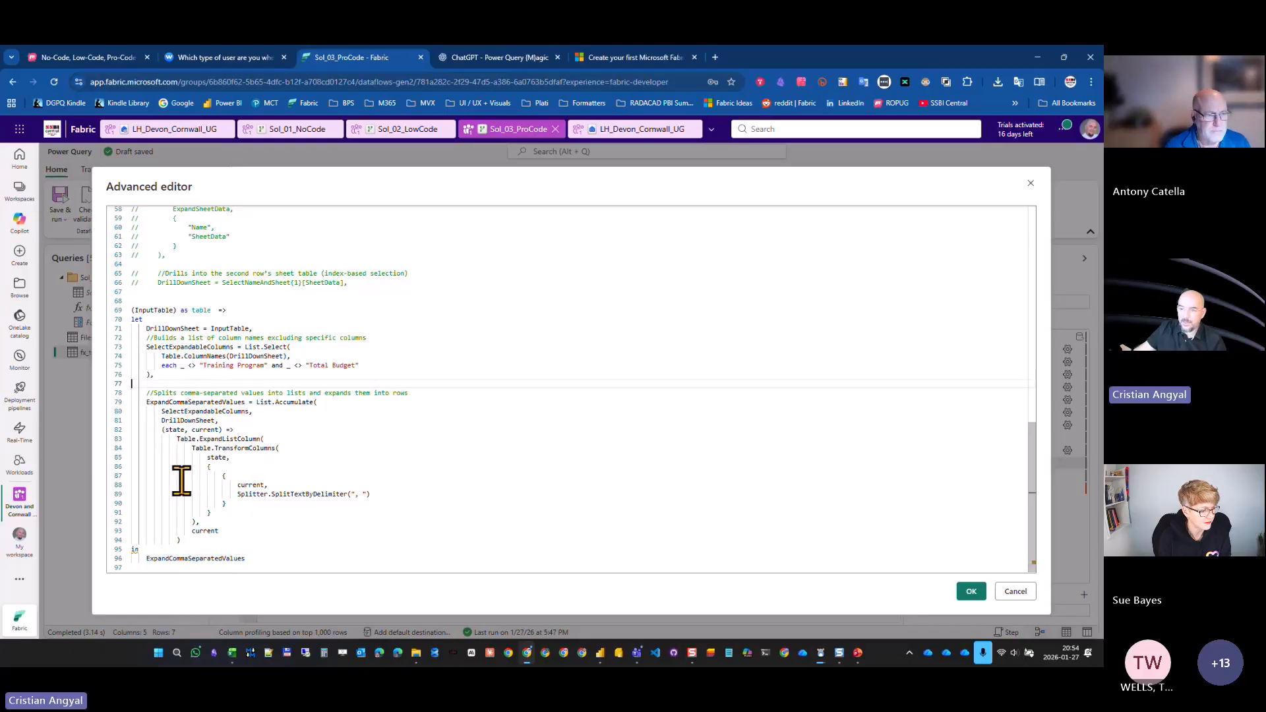
pyautogui.scroll(10, 181, 480)
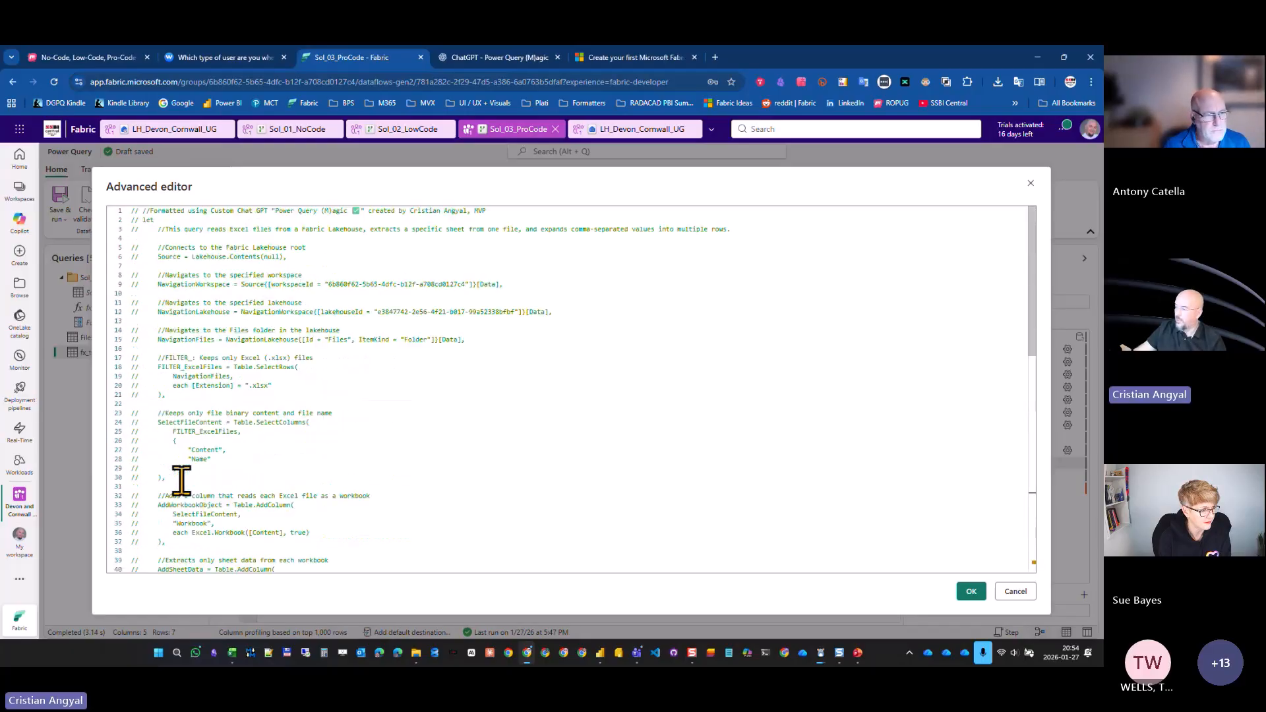
pyautogui.click(1015, 591)
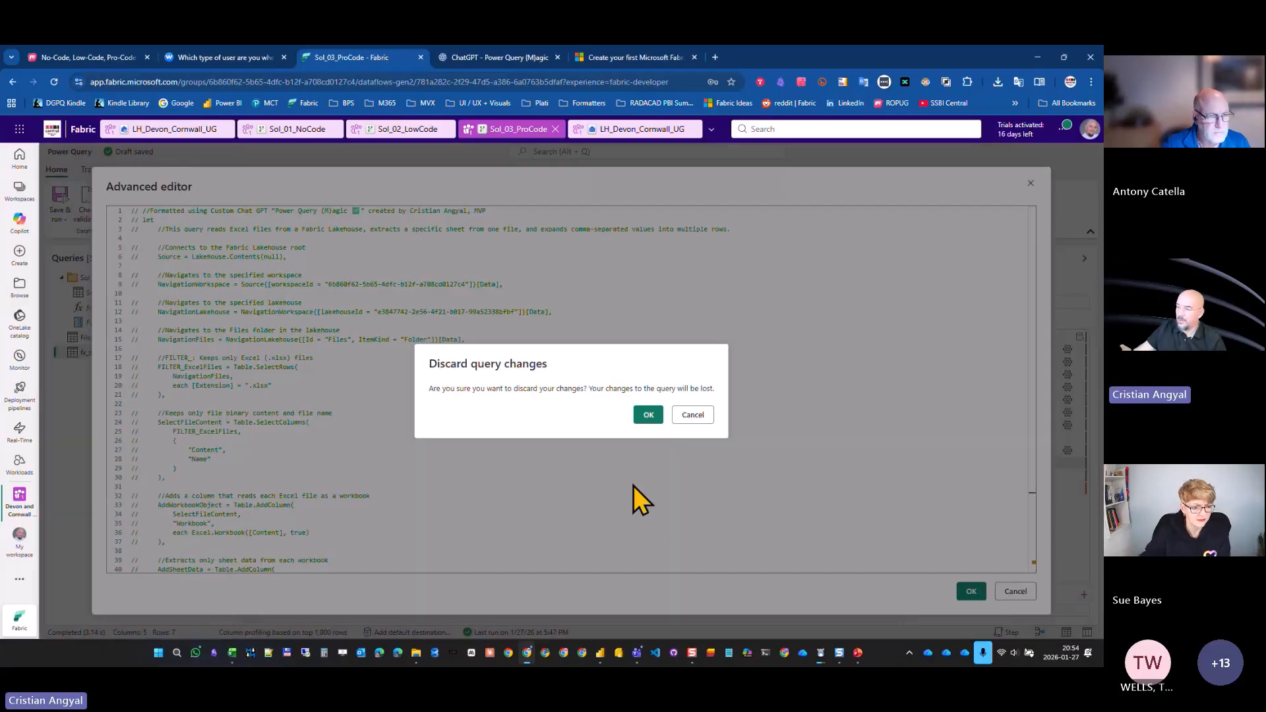
pyautogui.click(677, 415)
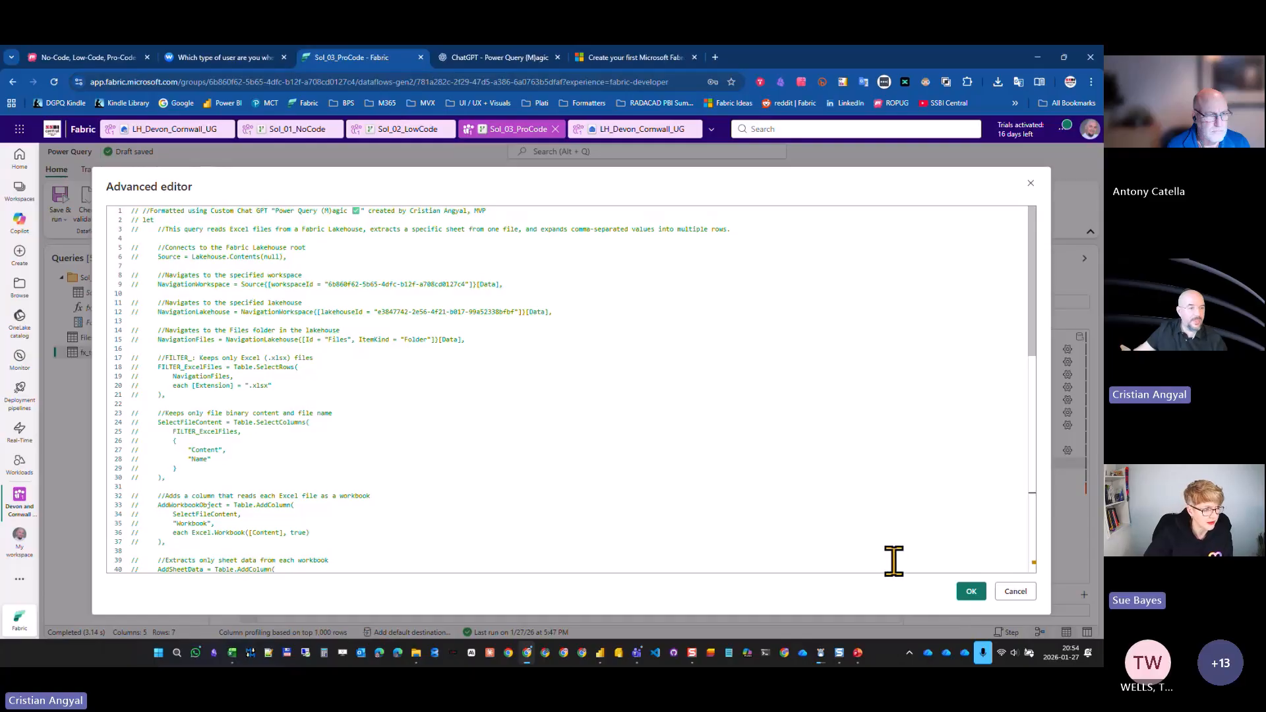
# Try to insert the original let…in query from the clipboard history into the commented AddWorkbookObject step.
pyautogui.click(705, 503)
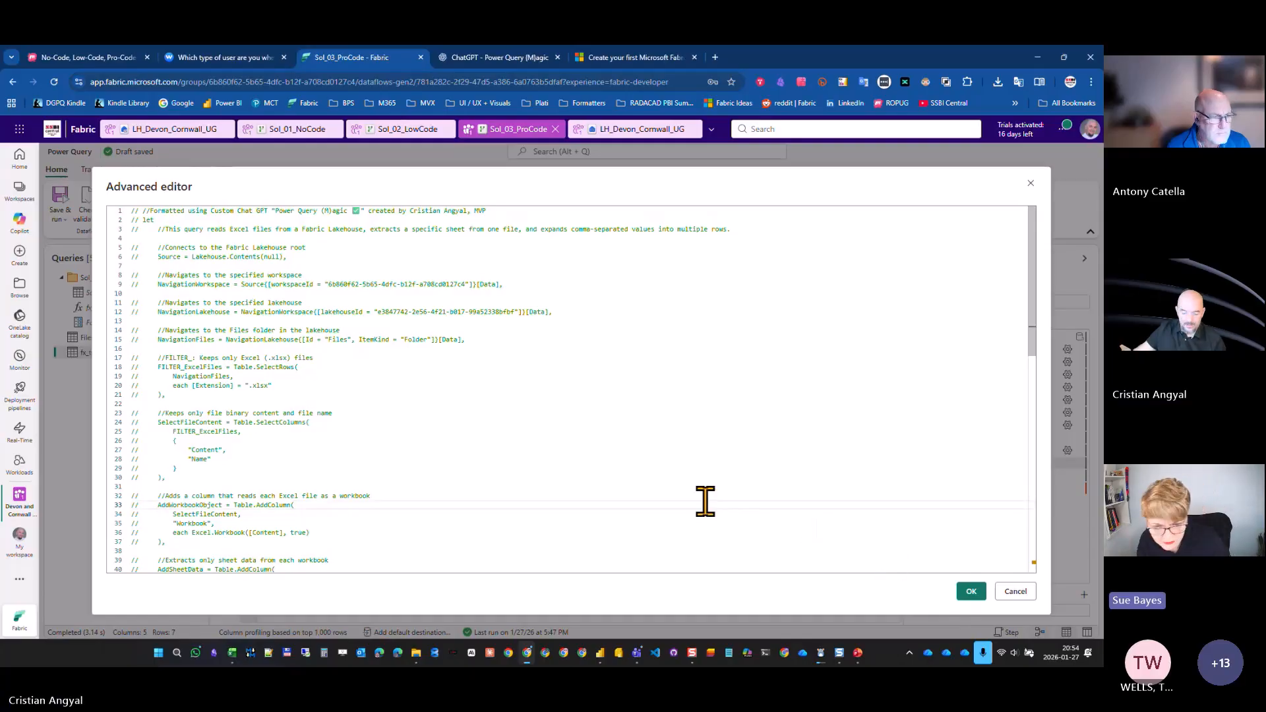
pyautogui.press('super+v')
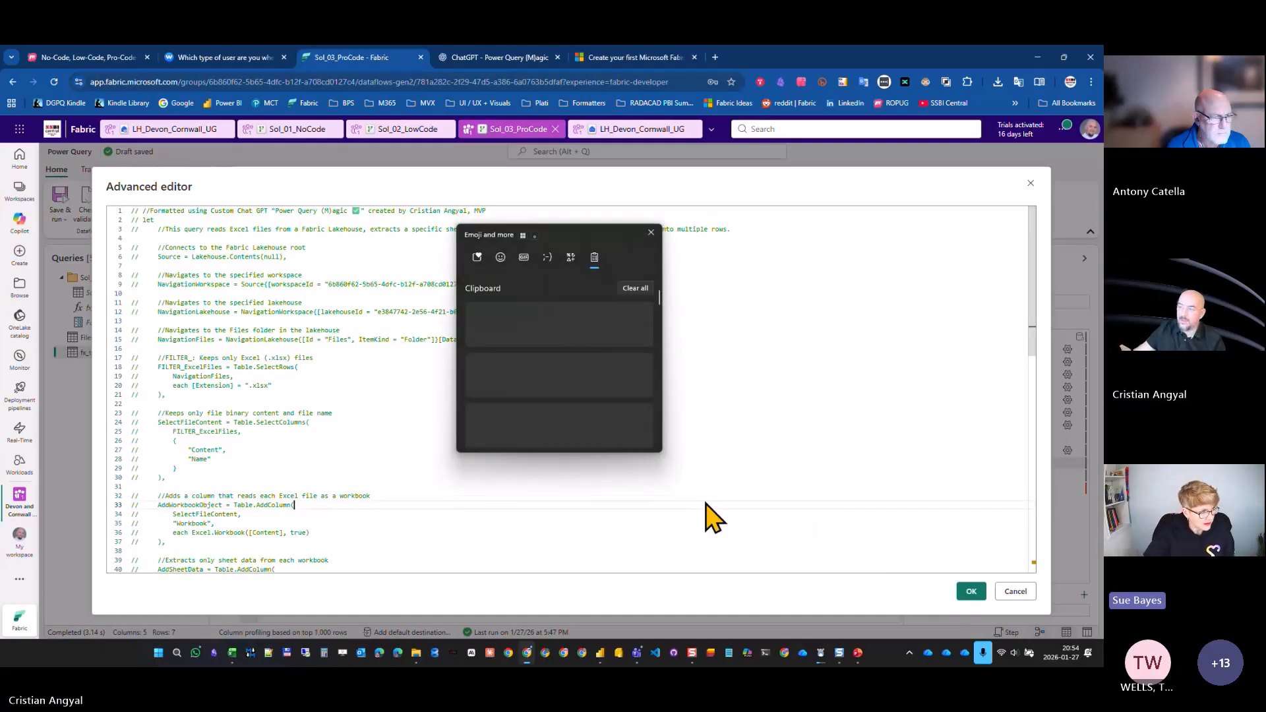
pyautogui.scroll(-3, 536, 422)
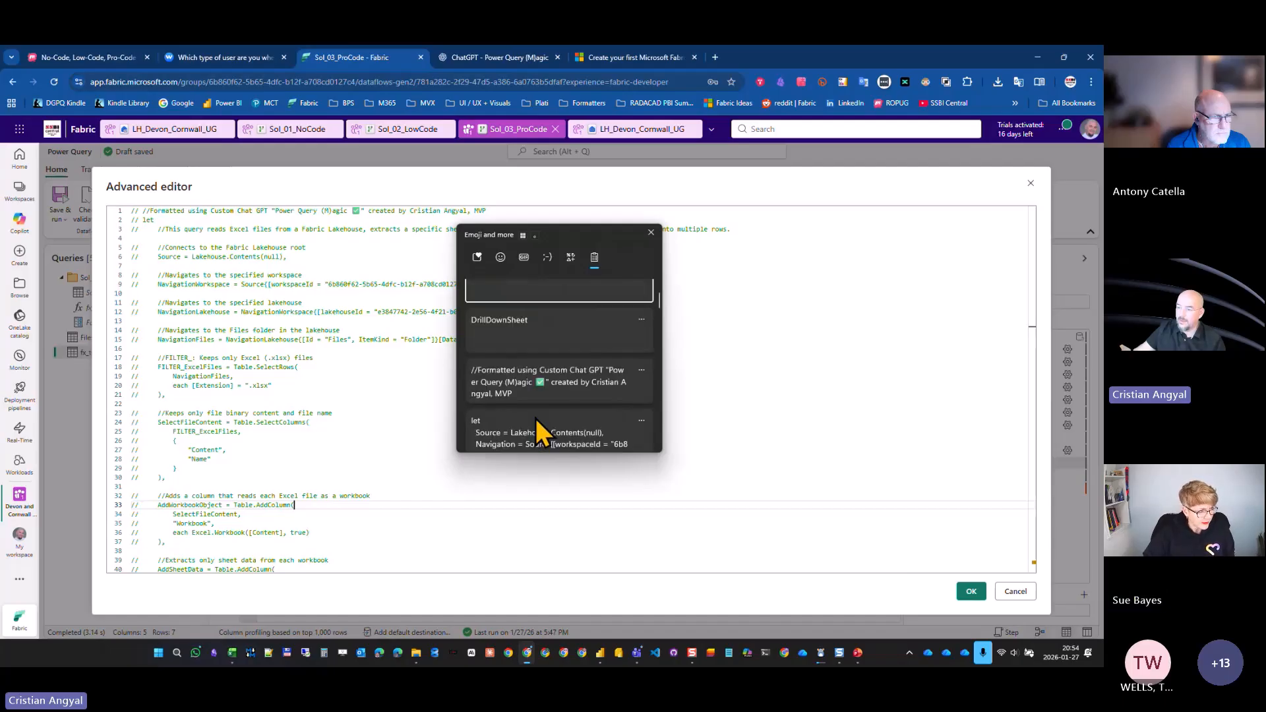
pyautogui.click(539, 383)
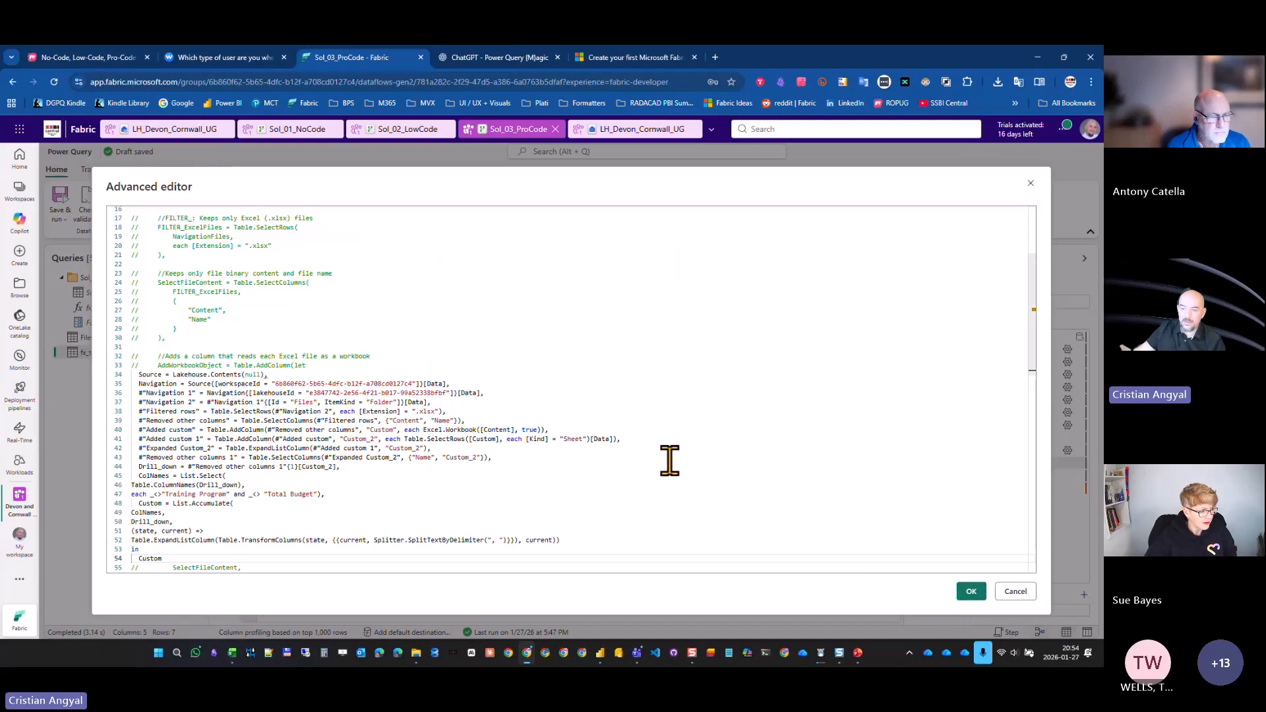
pyautogui.scroll(3, 597, 441)
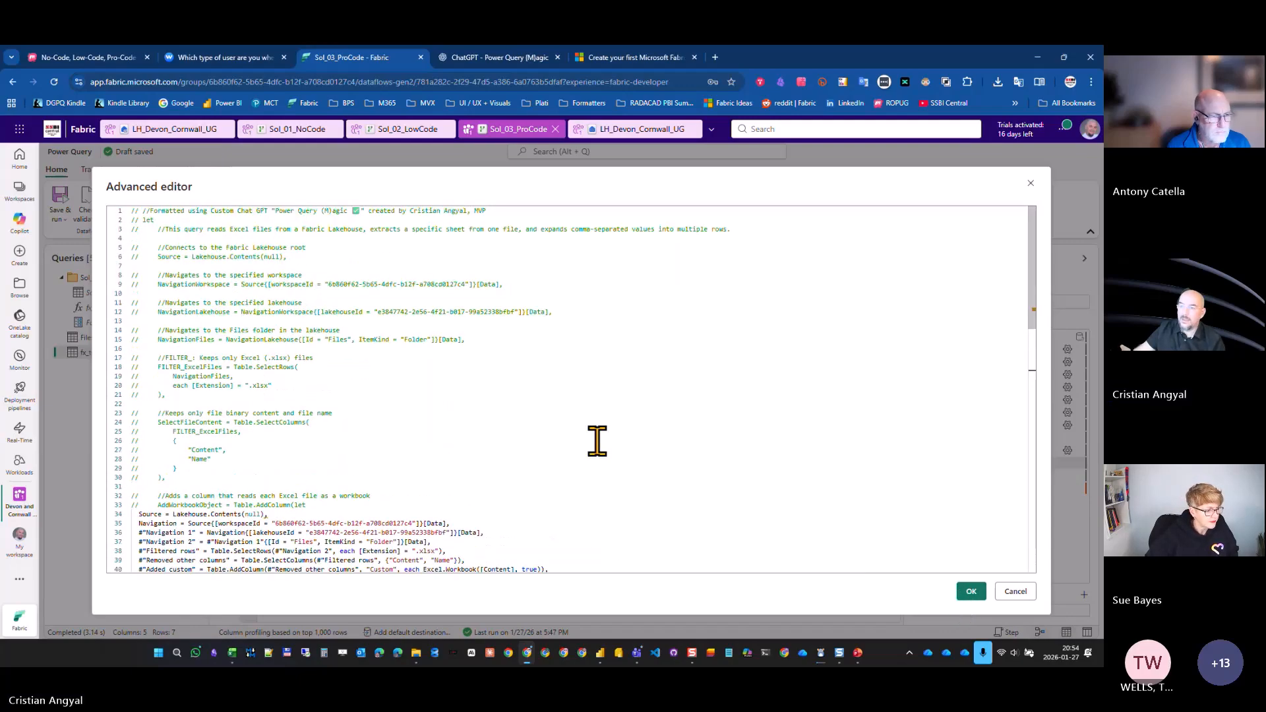
pyautogui.scroll(-8, 596, 441)
pyautogui.hotkey('alt', 'Tab')
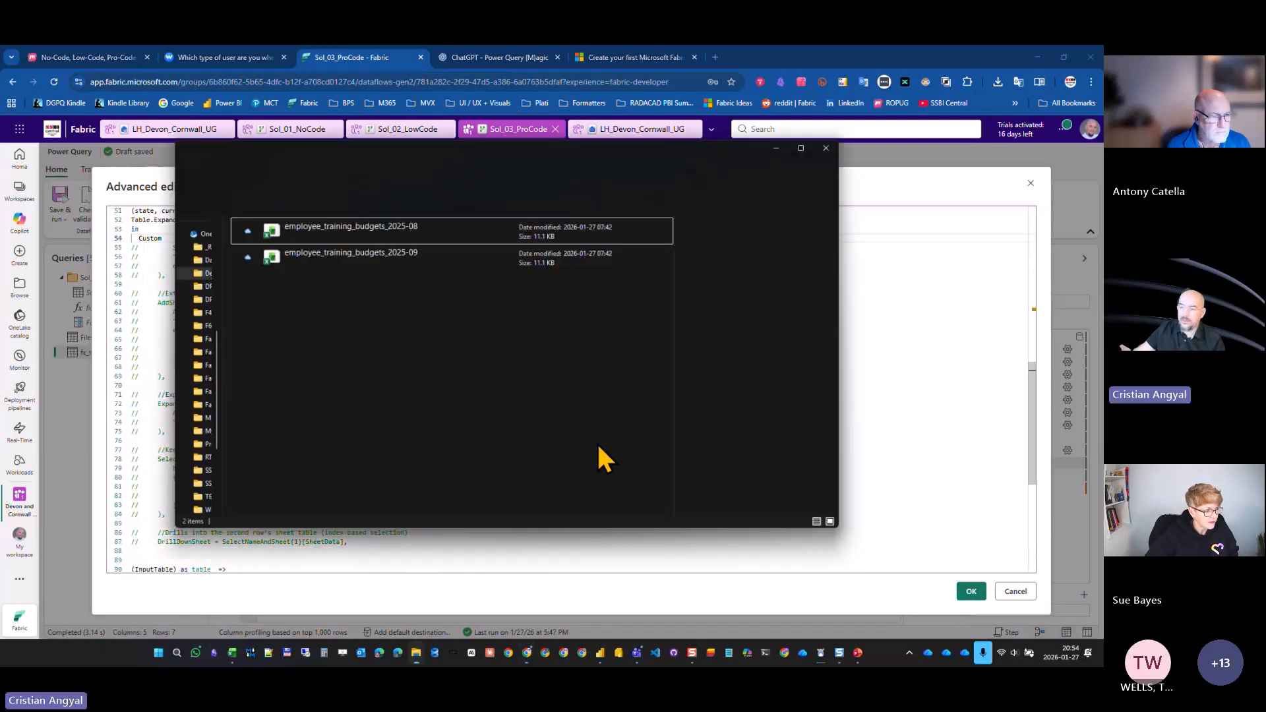
pyautogui.hotkey('alt', 'Tab')
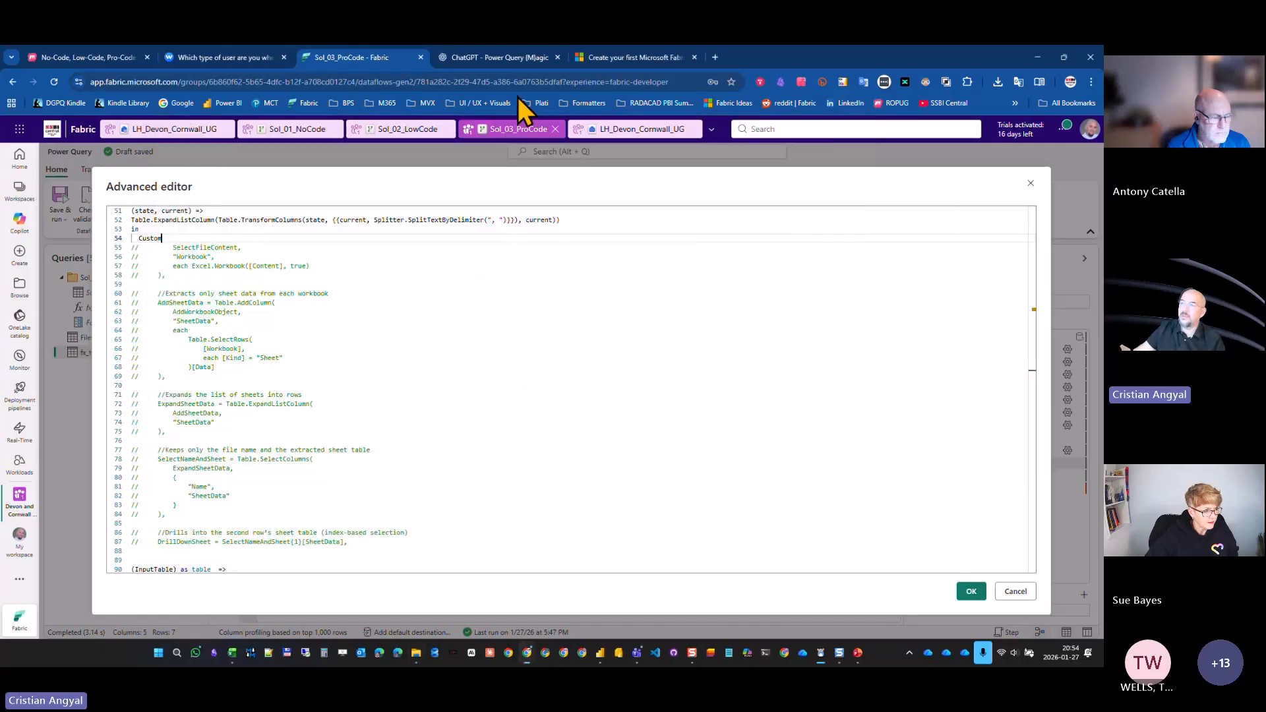
# Switch to the ChatGPT Power Query (M)agic conversation and copy the original query, from let to Custom, out of the prompt message.
pyautogui.click(448, 54)
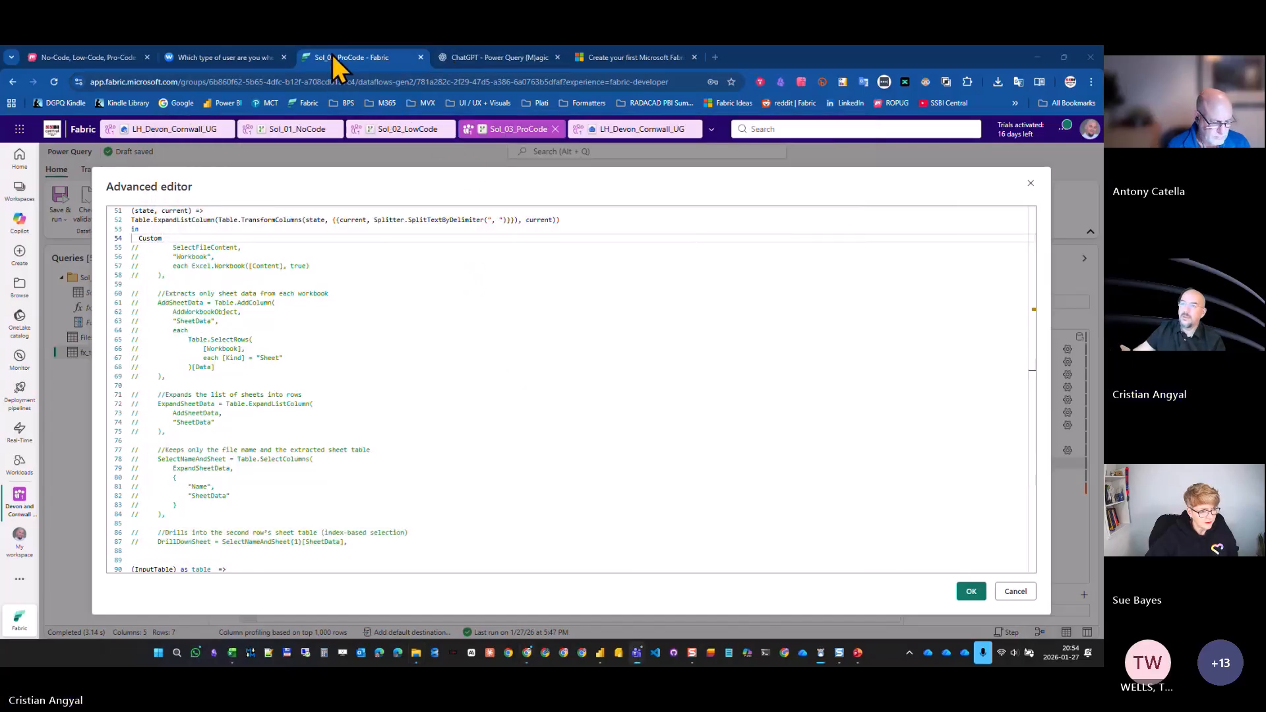
pyautogui.click(482, 59)
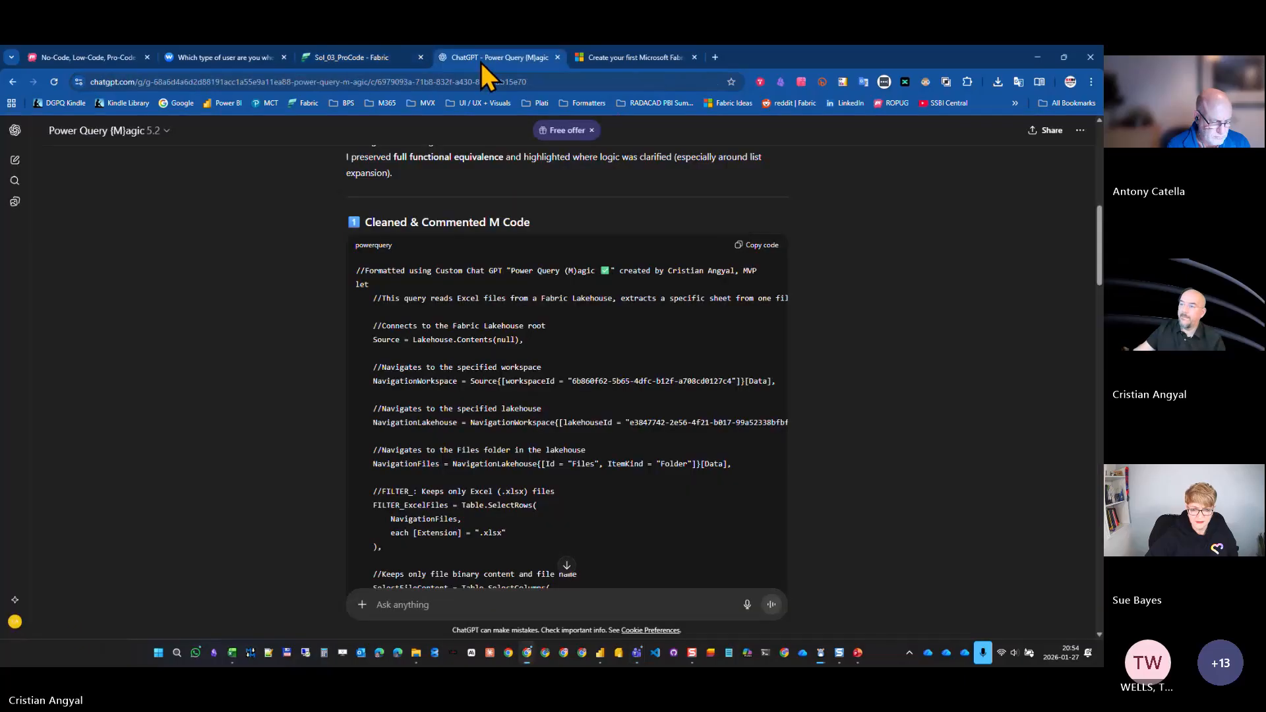
pyautogui.scroll(10, 509, 316)
pyautogui.scroll(1, 509, 317)
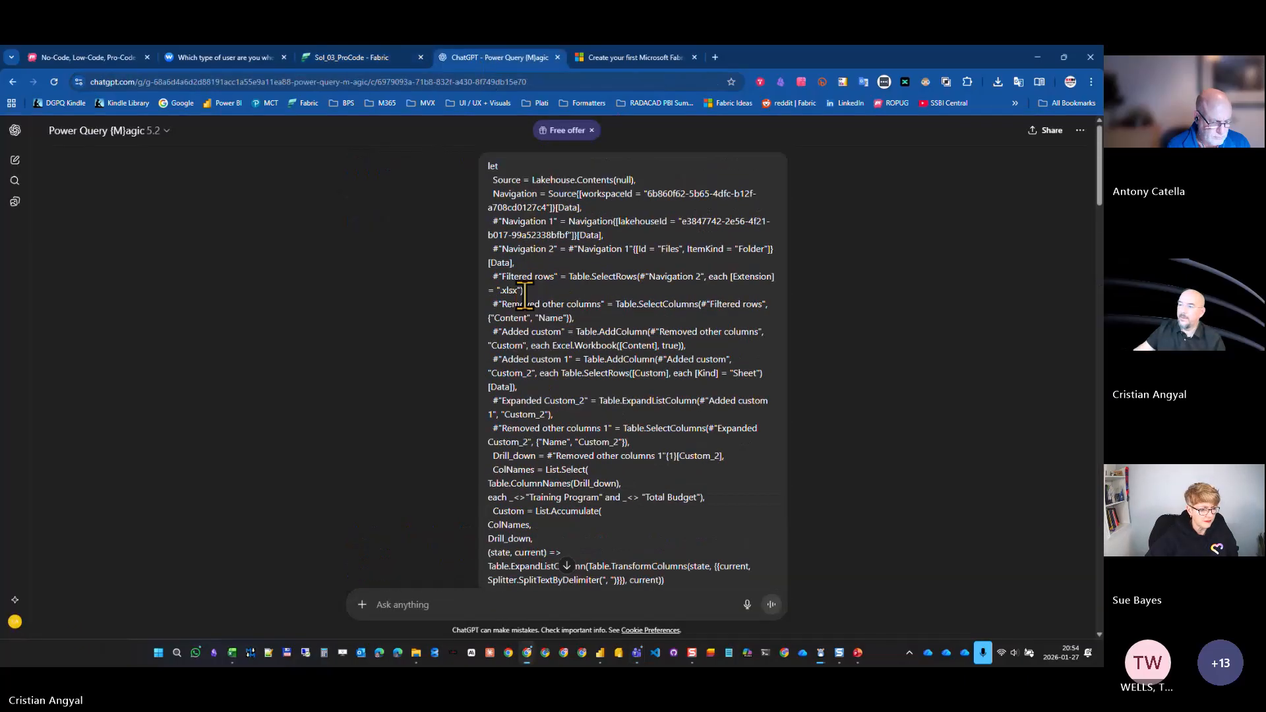
pyautogui.doubleClick(523, 194)
pyautogui.hotkey('ctrl', 'a')
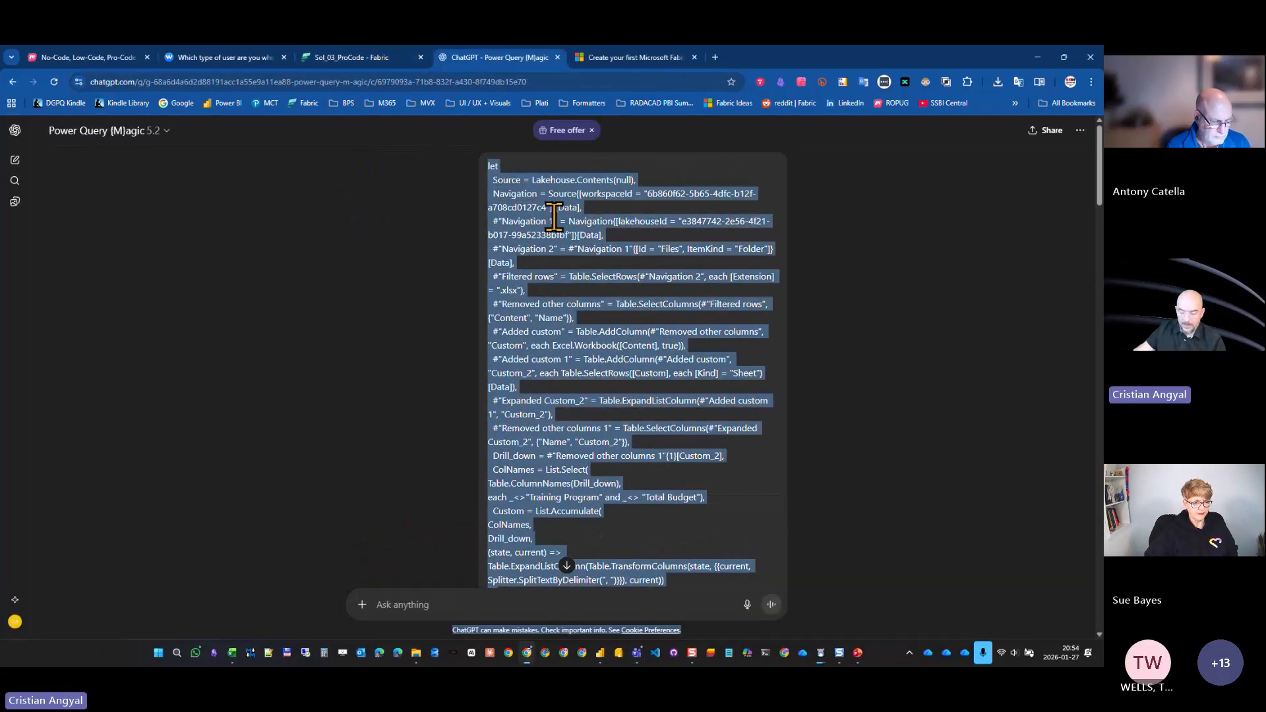
pyautogui.scroll(-4, 576, 306)
pyautogui.scroll(2, 575, 307)
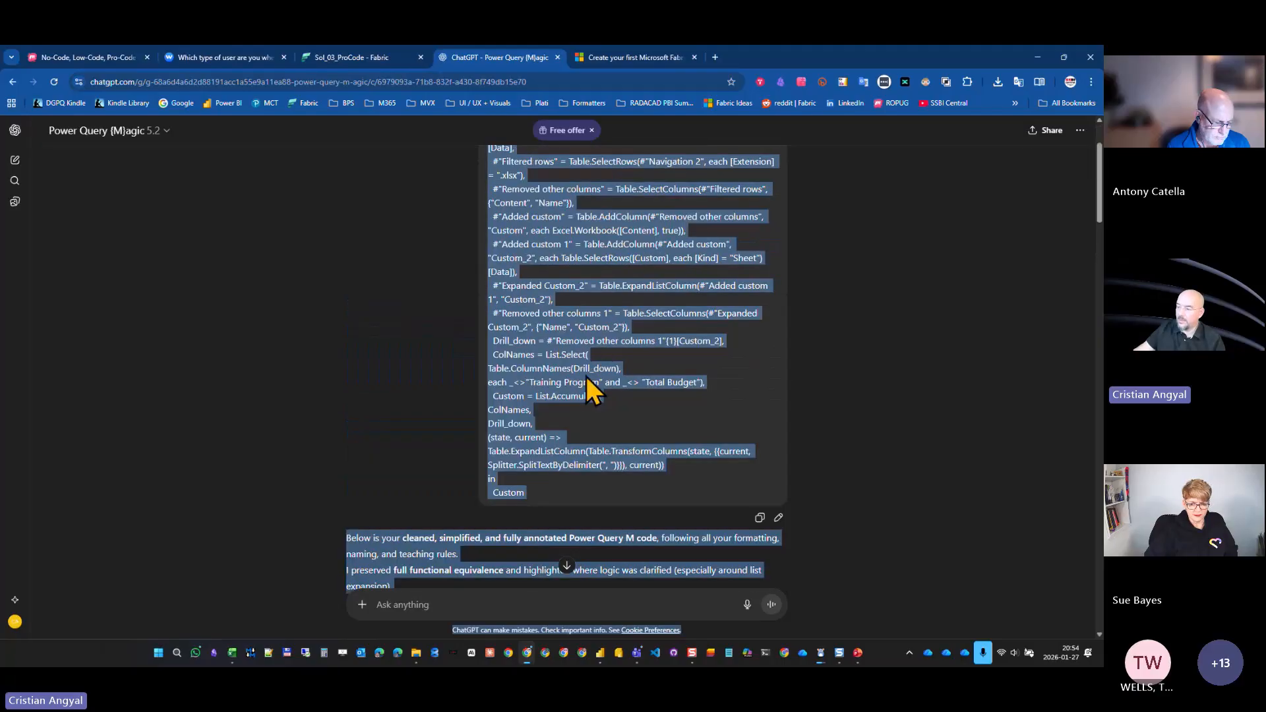
pyautogui.click(578, 470)
pyautogui.moveTo(536, 508); pyautogui.dragTo(489, 170)
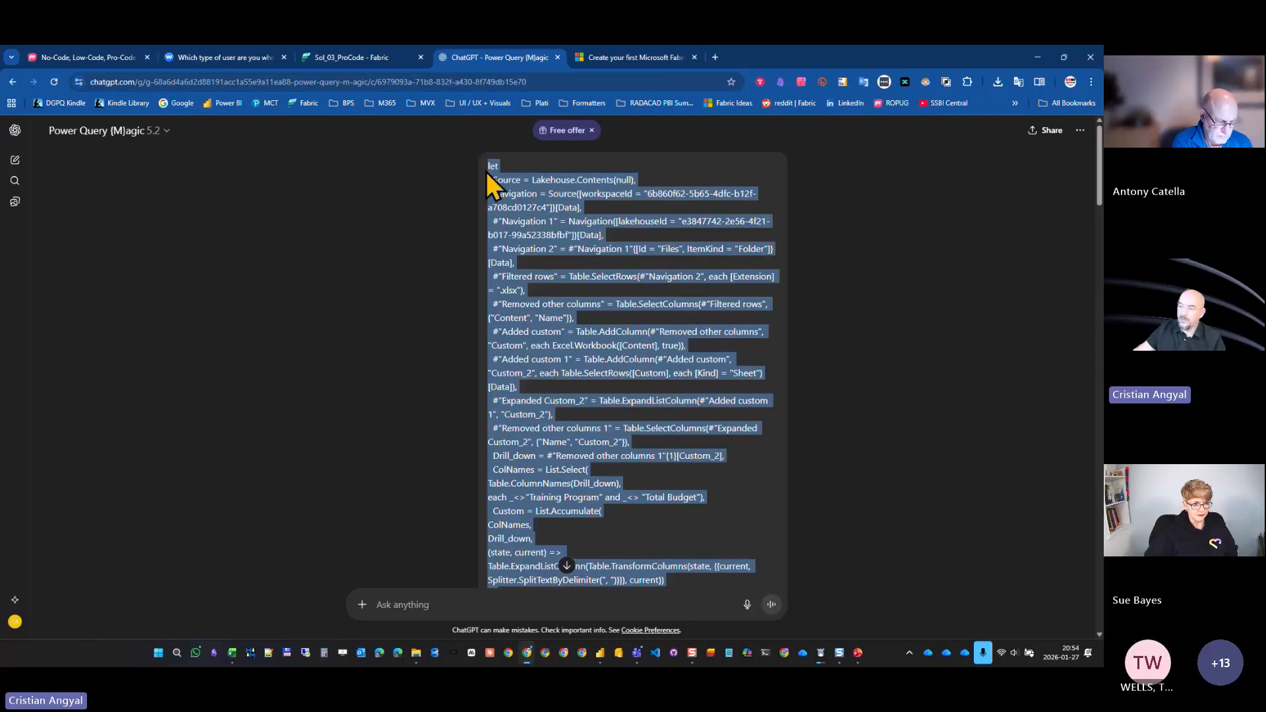
# Back in the Sol_03_ProCode dataflow, replace all the code in the Advanced editor with the copied original query and apply it.
pyautogui.click(360, 58)
pyautogui.click(302, 302)
pyautogui.hotkey('ctrl', 'a')
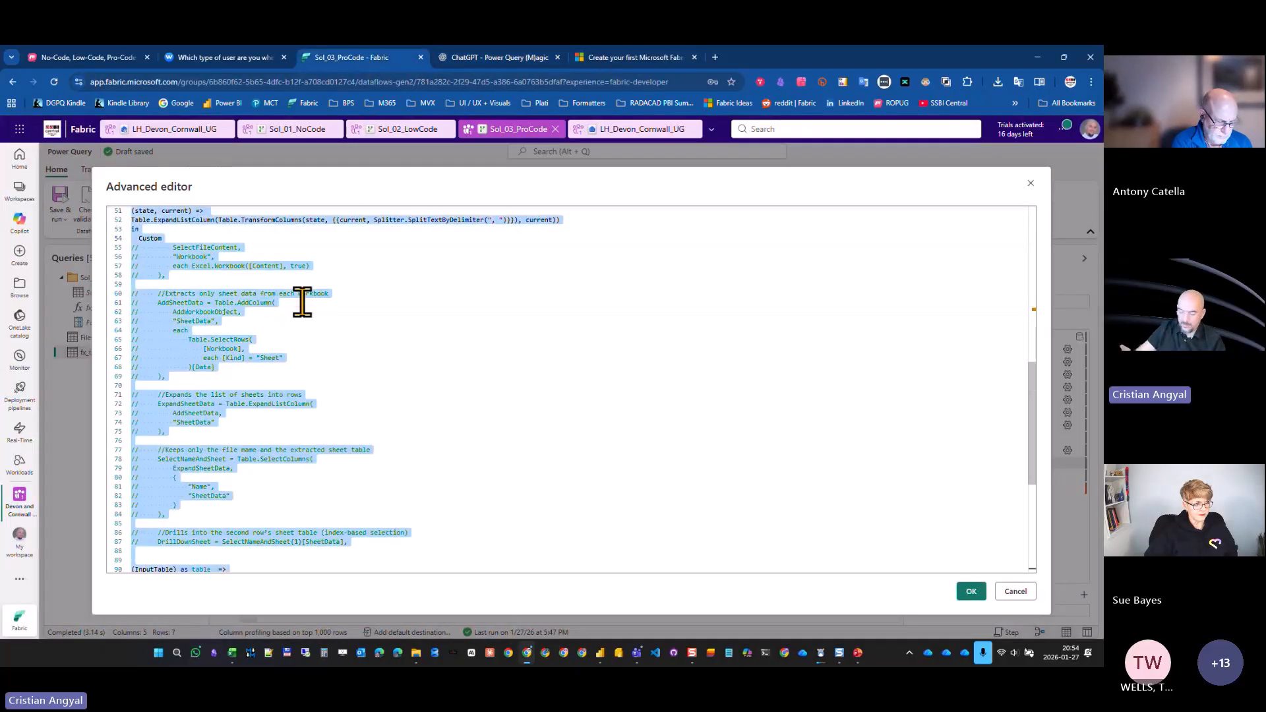
pyautogui.press('Delete')
pyautogui.hotkey('ctrl', 'v')
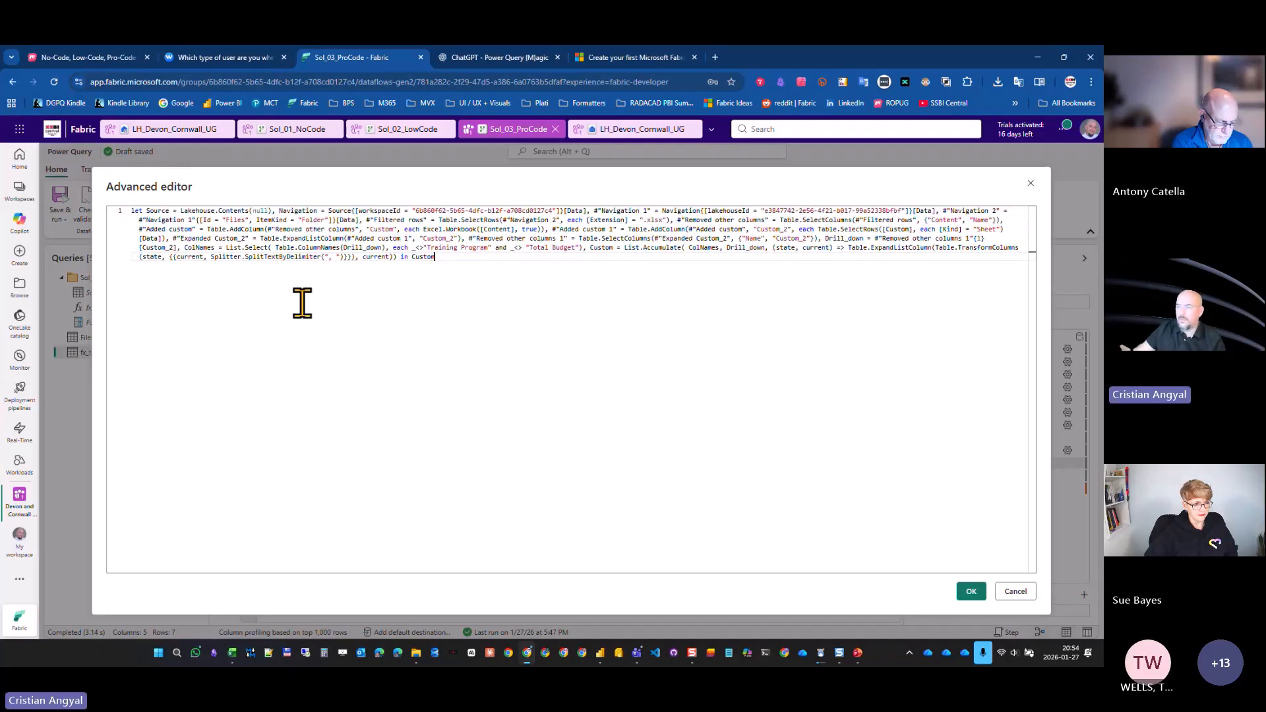
pyautogui.click(971, 592)
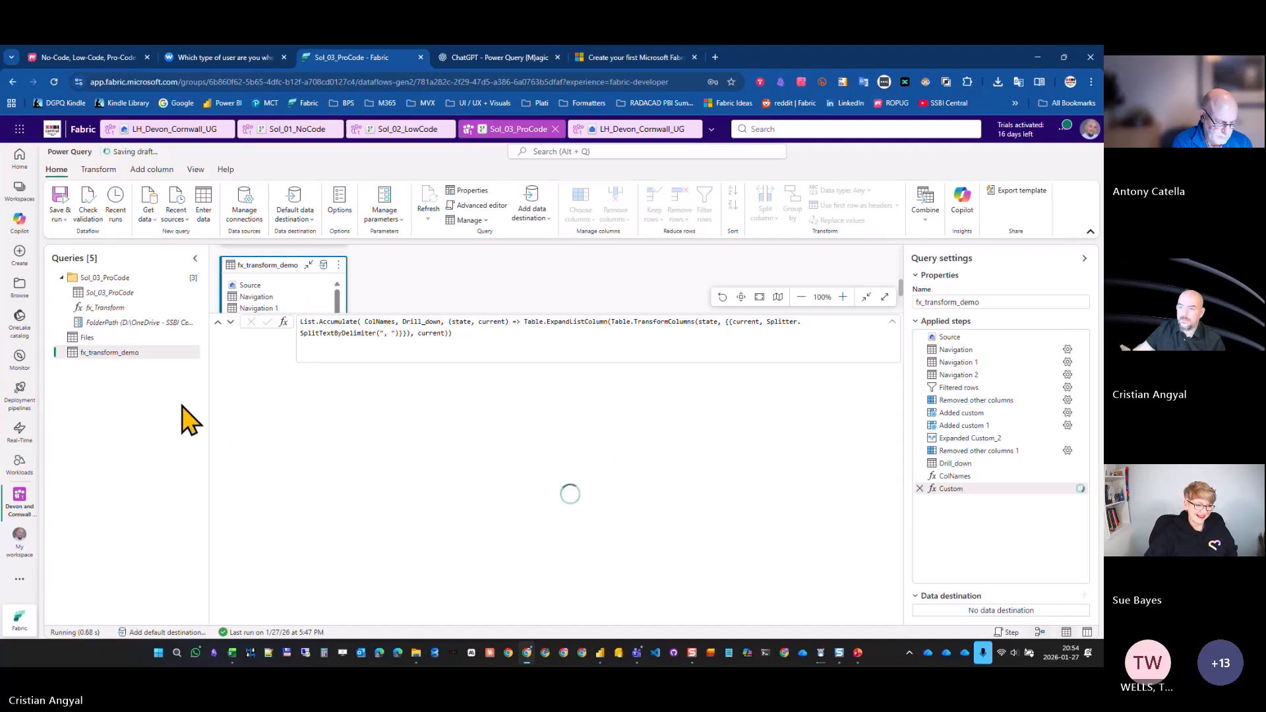
# Select the Drill_down step, then reopen the fx_transform_demo query in the Advanced editor and copy all its code.
pyautogui.click(955, 464)
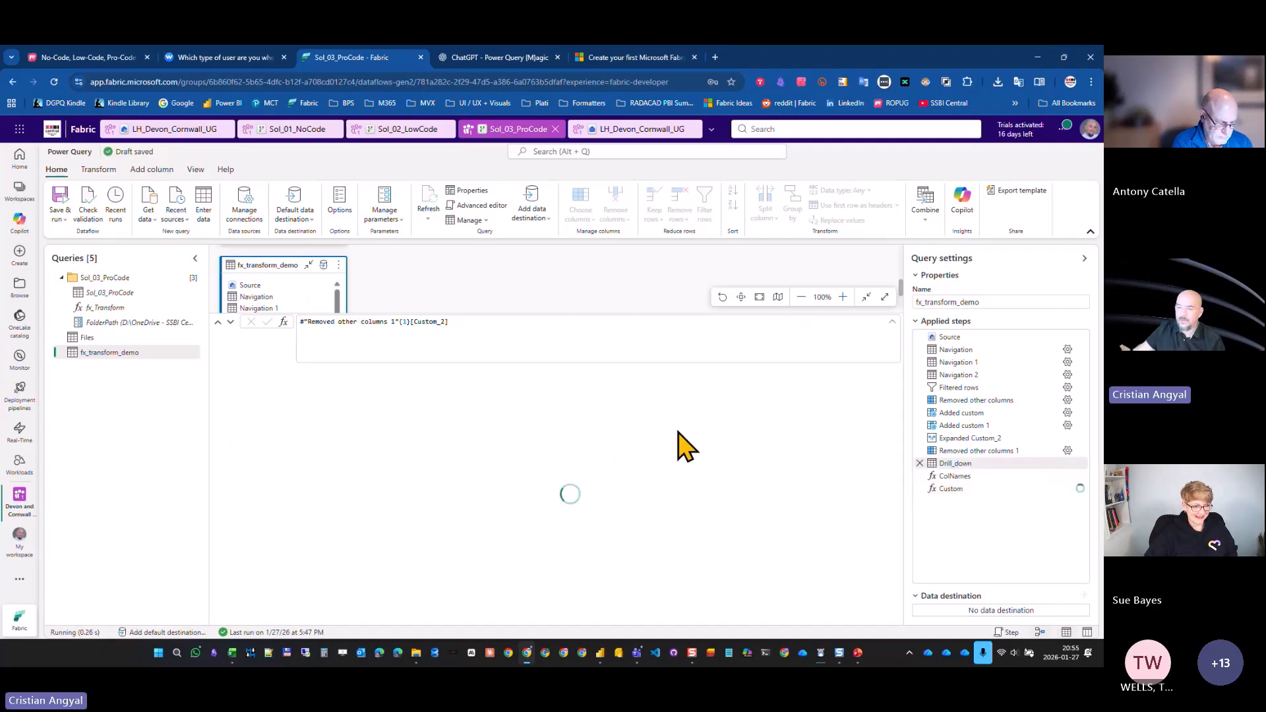
pyautogui.rightClick(124, 355)
pyautogui.click(187, 577)
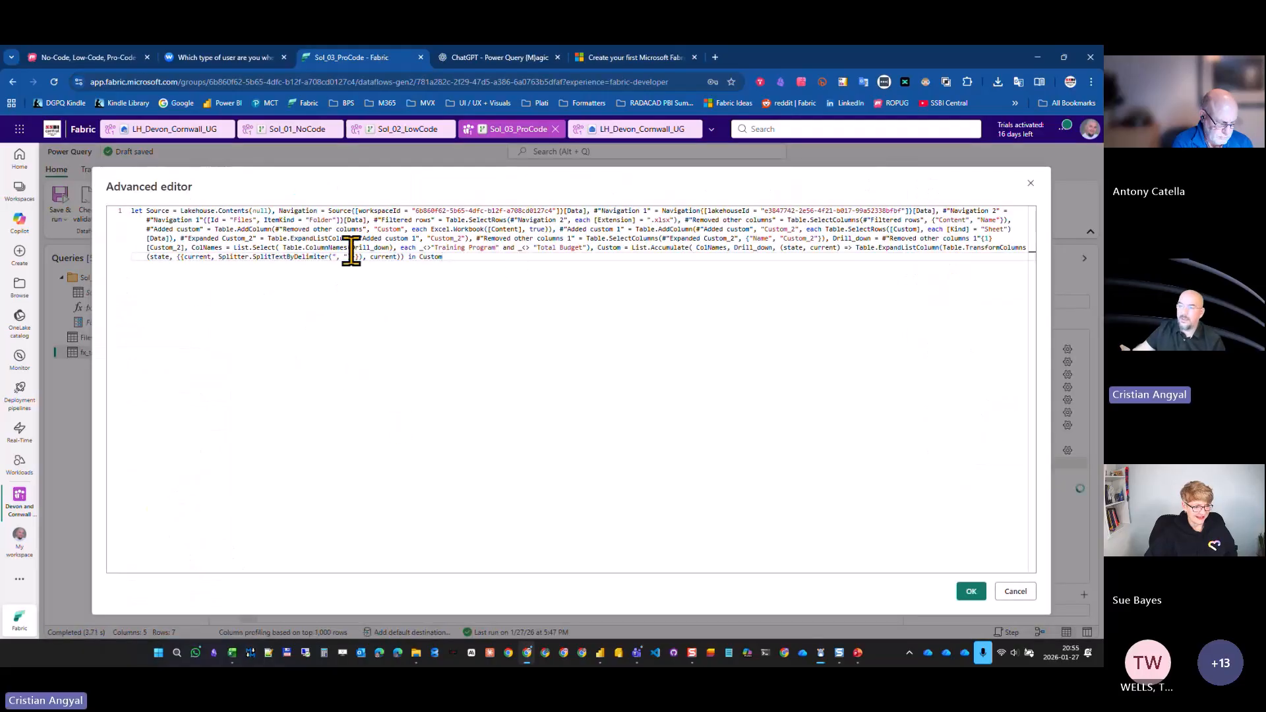
pyautogui.hotkey('ctrl', 'a')
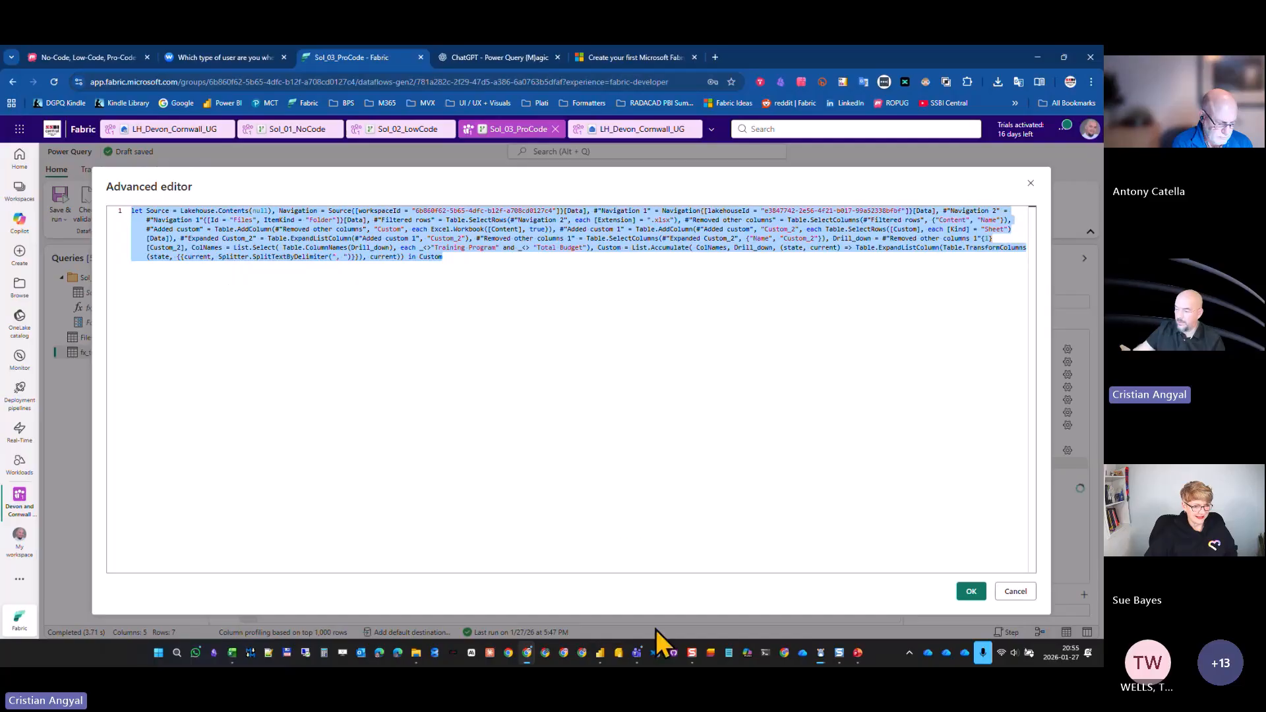
# Switch to Visual Studio Code and create a new text file with its language set to Power Query Formula Language.
pyautogui.click(656, 652)
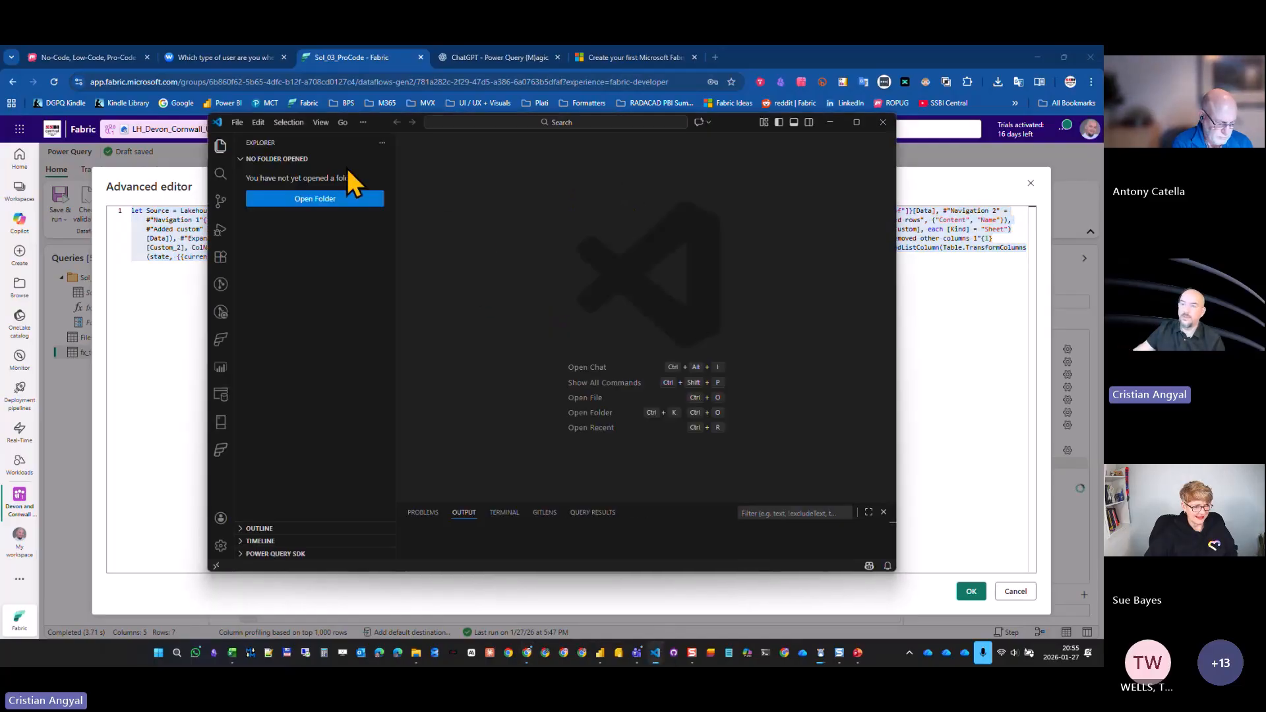
pyautogui.click(243, 124)
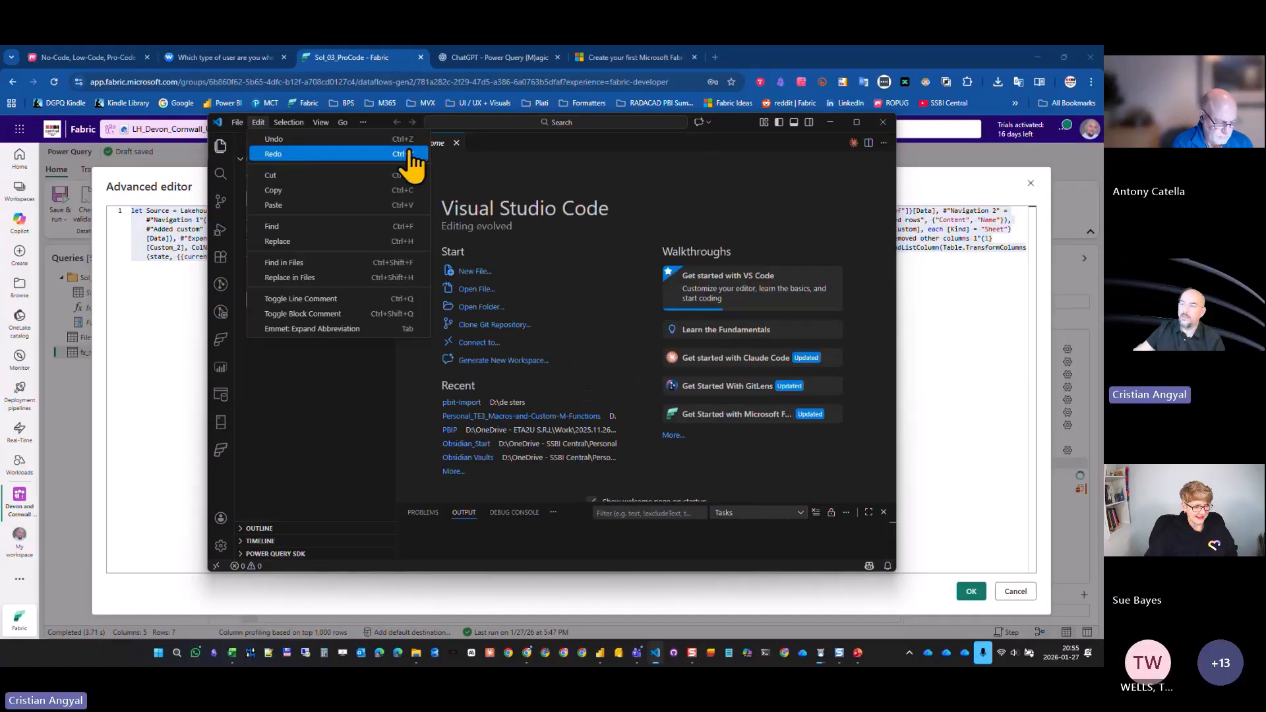
pyautogui.click(503, 175)
pyautogui.click(486, 269)
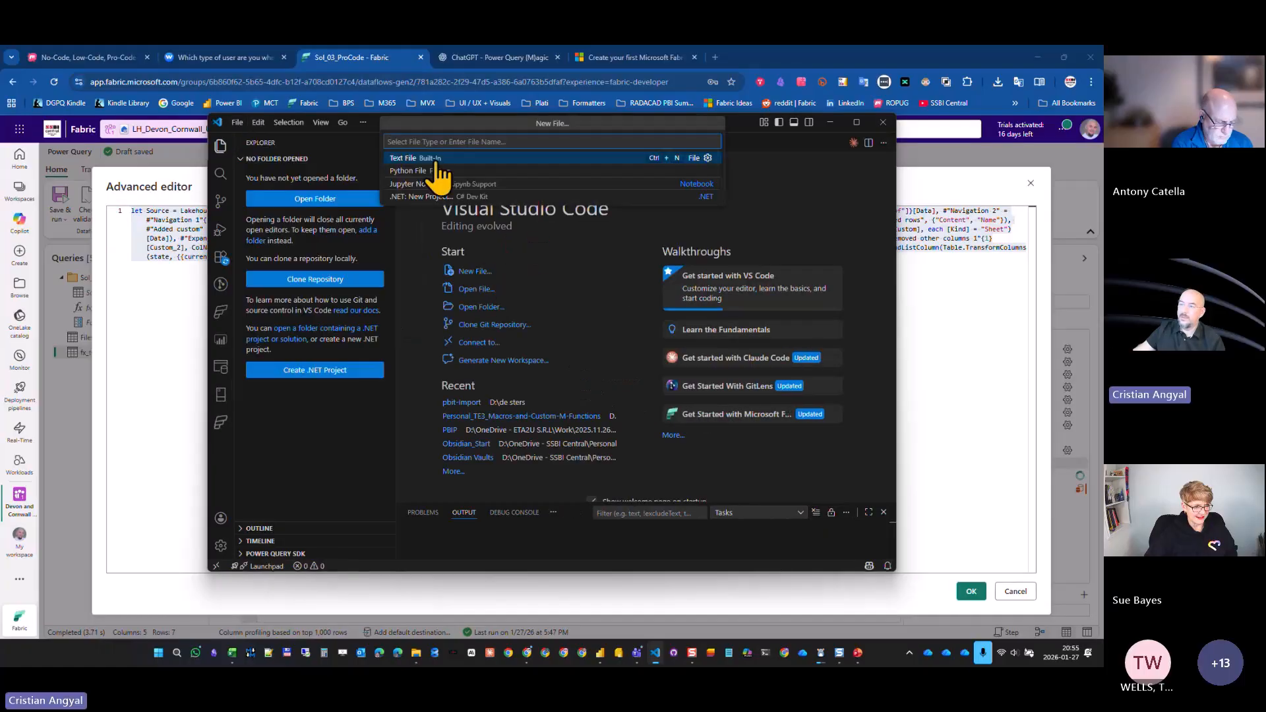
pyautogui.click(396, 158)
pyautogui.click(443, 158)
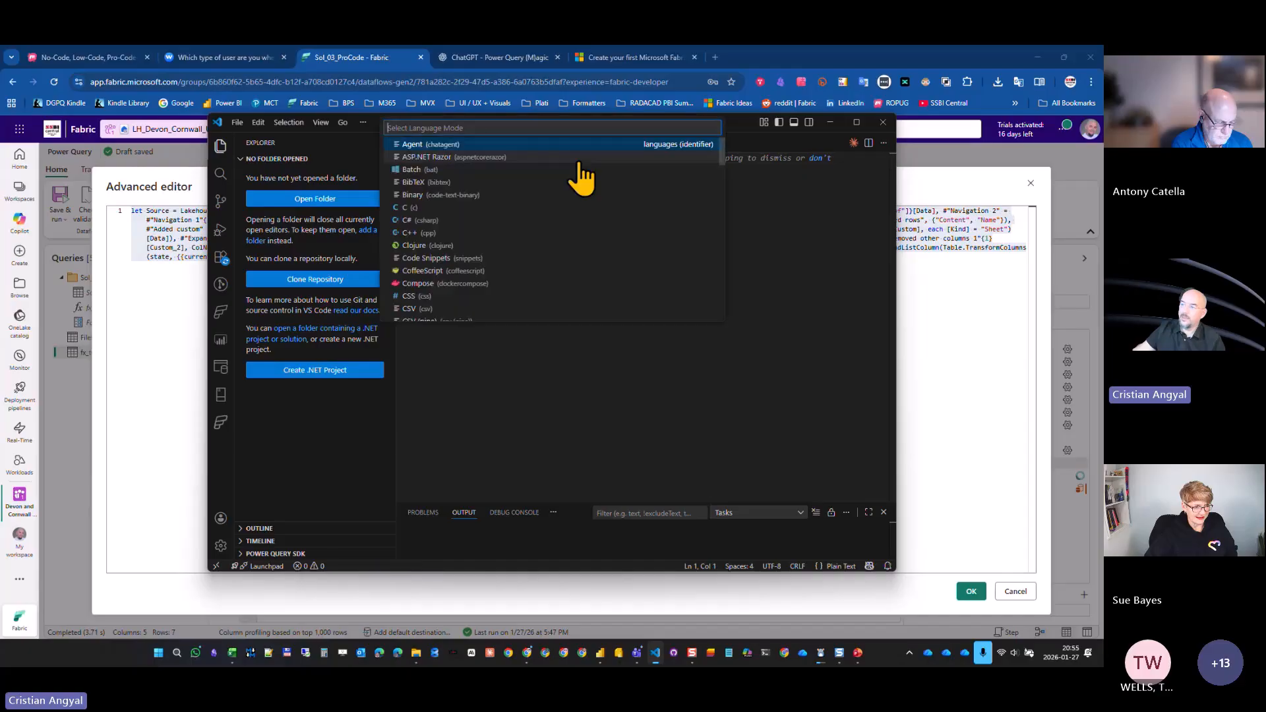
pyautogui.write('qu')
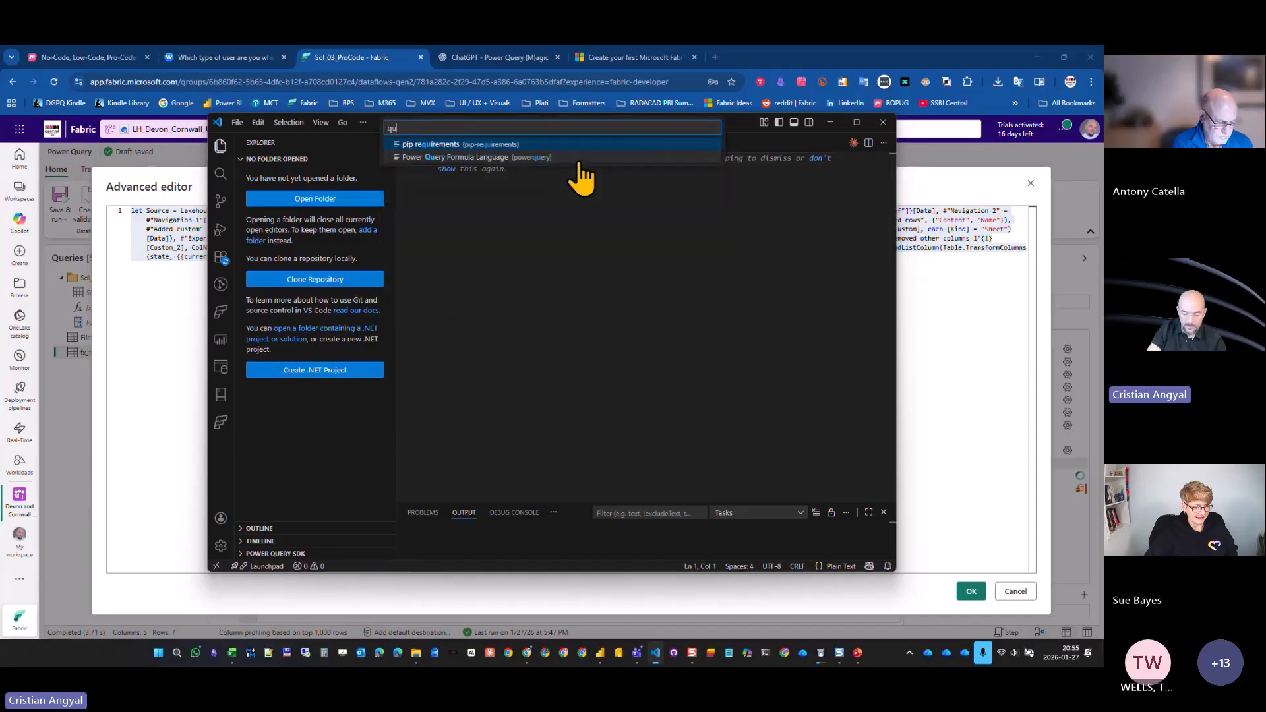
pyautogui.write('ery')
pyautogui.press('Return')
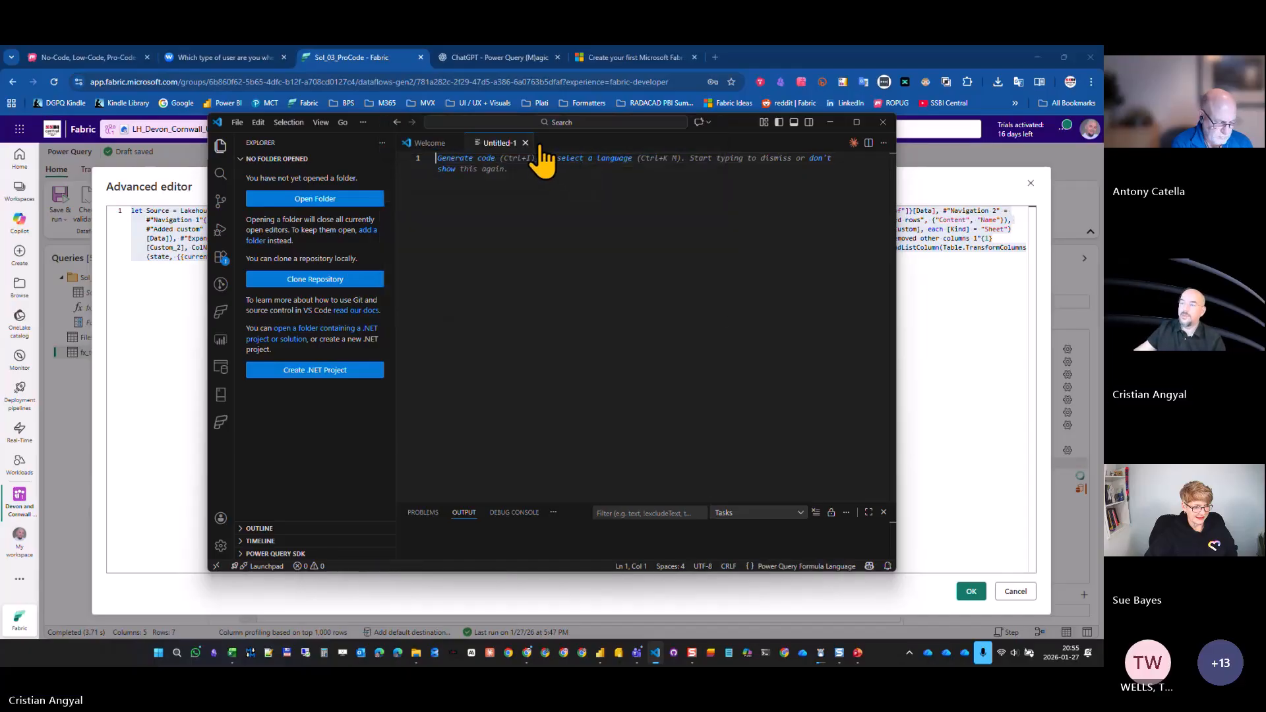
# Paste the single-line M query into the new file and format the document.
pyautogui.hotkey('ctrl', 'v')
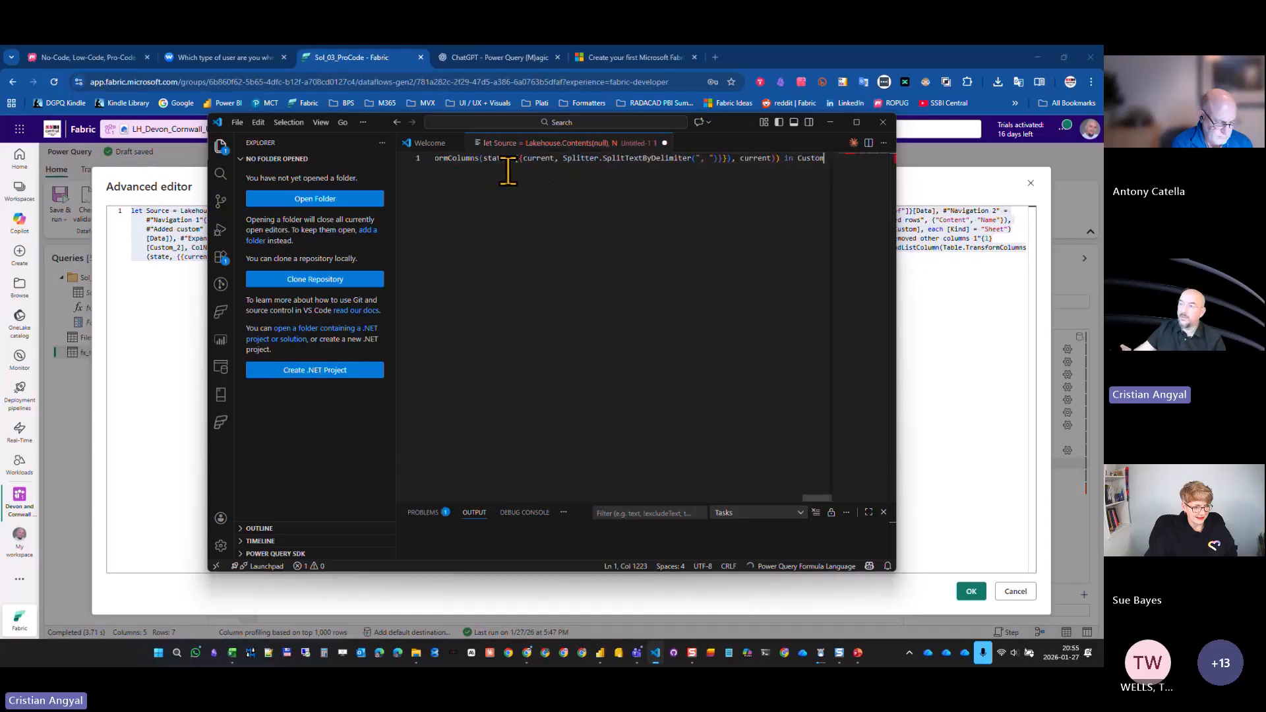
pyautogui.rightClick(506, 192)
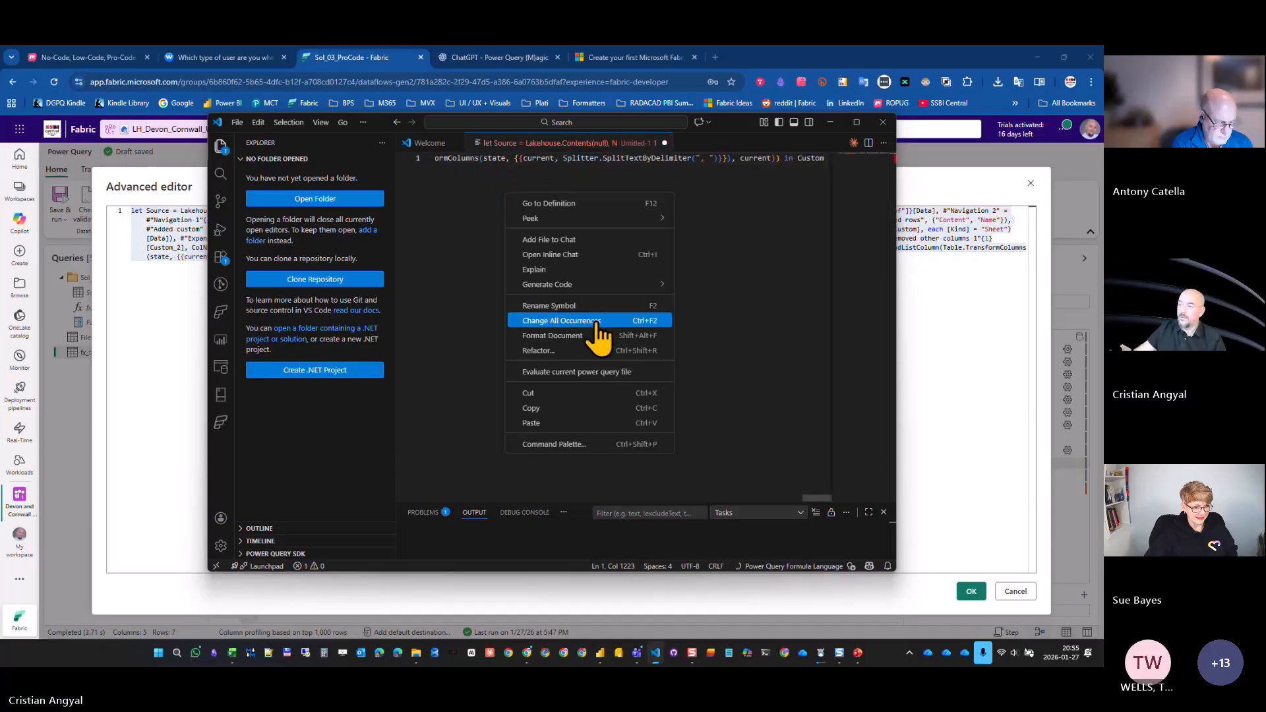
pyautogui.click(580, 335)
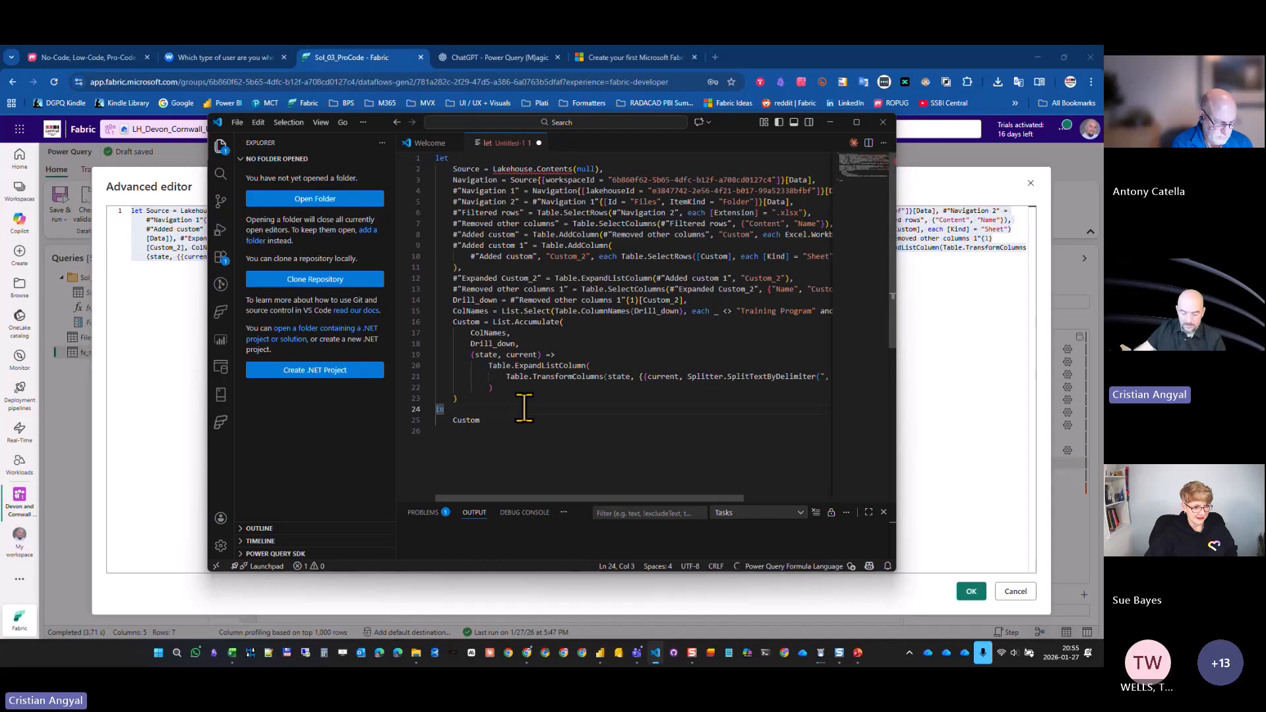
# Copy the formatted M code and replace the fx_transform_demo code in Fabric's Advanced editor with it.
pyautogui.hotkey('ctrl', 'a')
pyautogui.hotkey('ctrl', 'c')
pyautogui.click(173, 322)
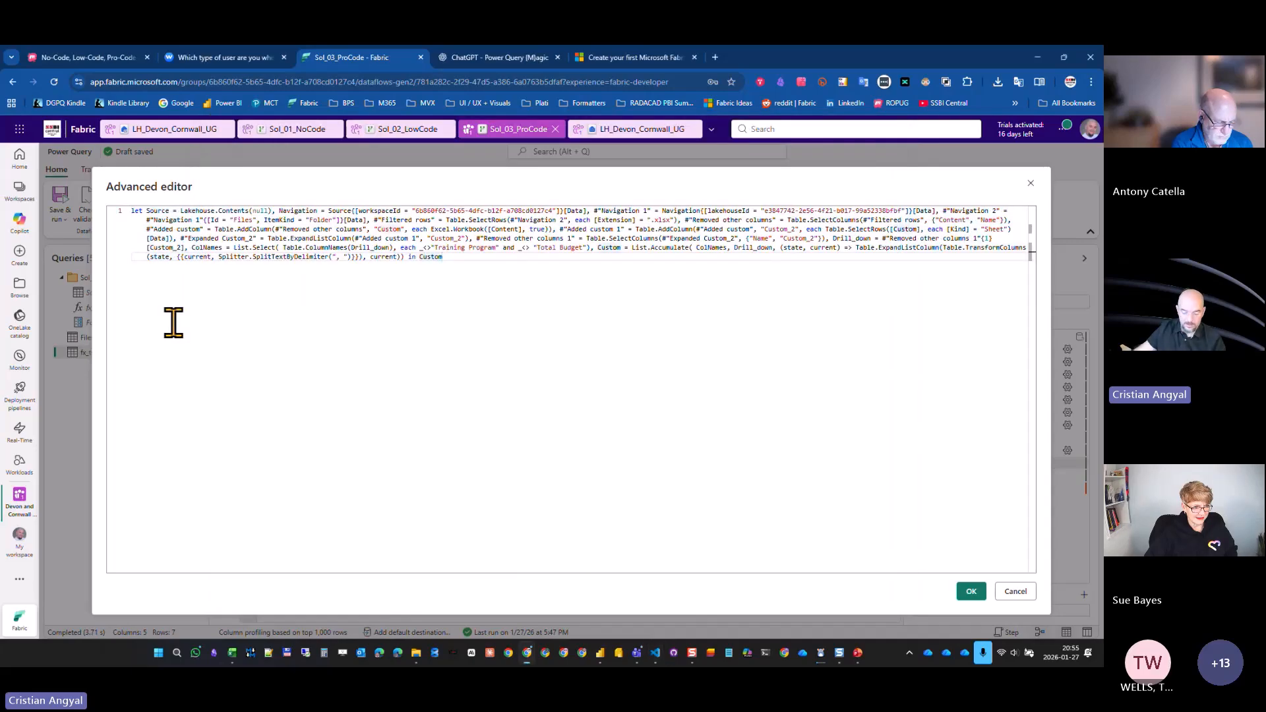
pyautogui.hotkey('ctrl', 'a')
pyautogui.hotkey('ctrl', 'v')
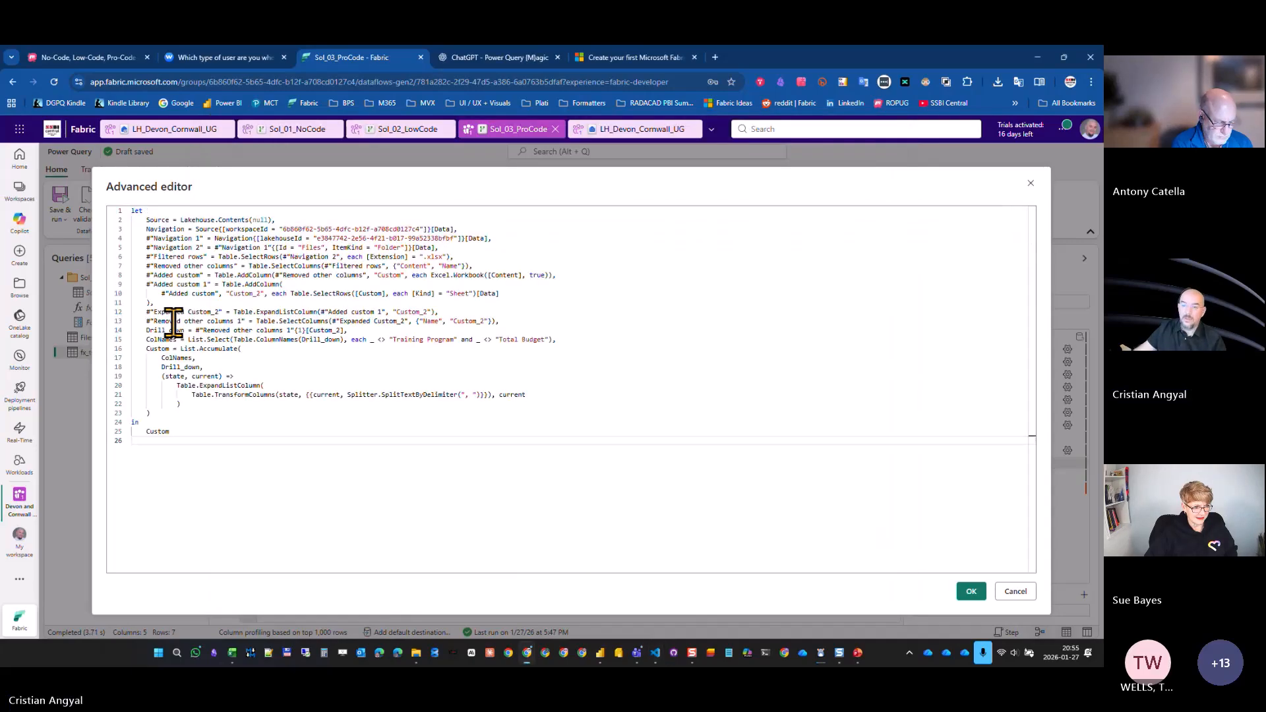
# Set the Drill_down line apart with two blank lines above it and blank space below, before ColNames.
pyautogui.click(253, 339)
pyautogui.click(145, 330)
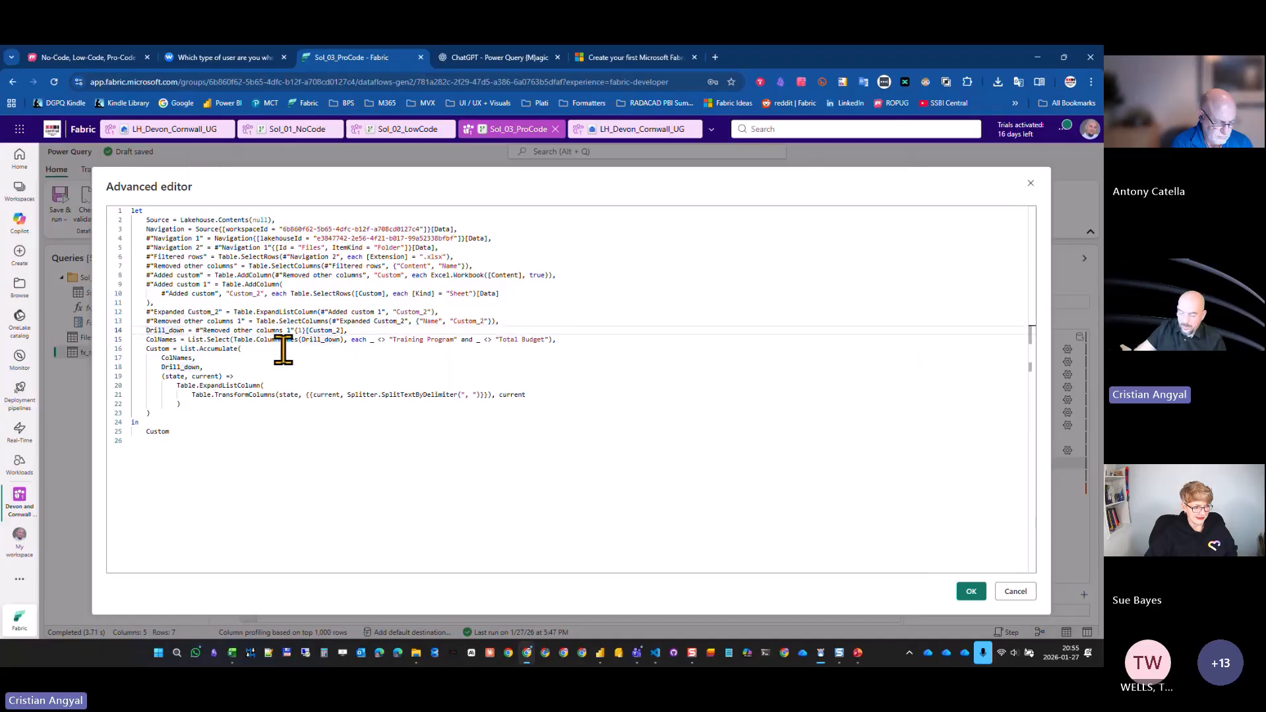
pyautogui.press('Return')
pyautogui.press('Return')
pyautogui.press('Up')
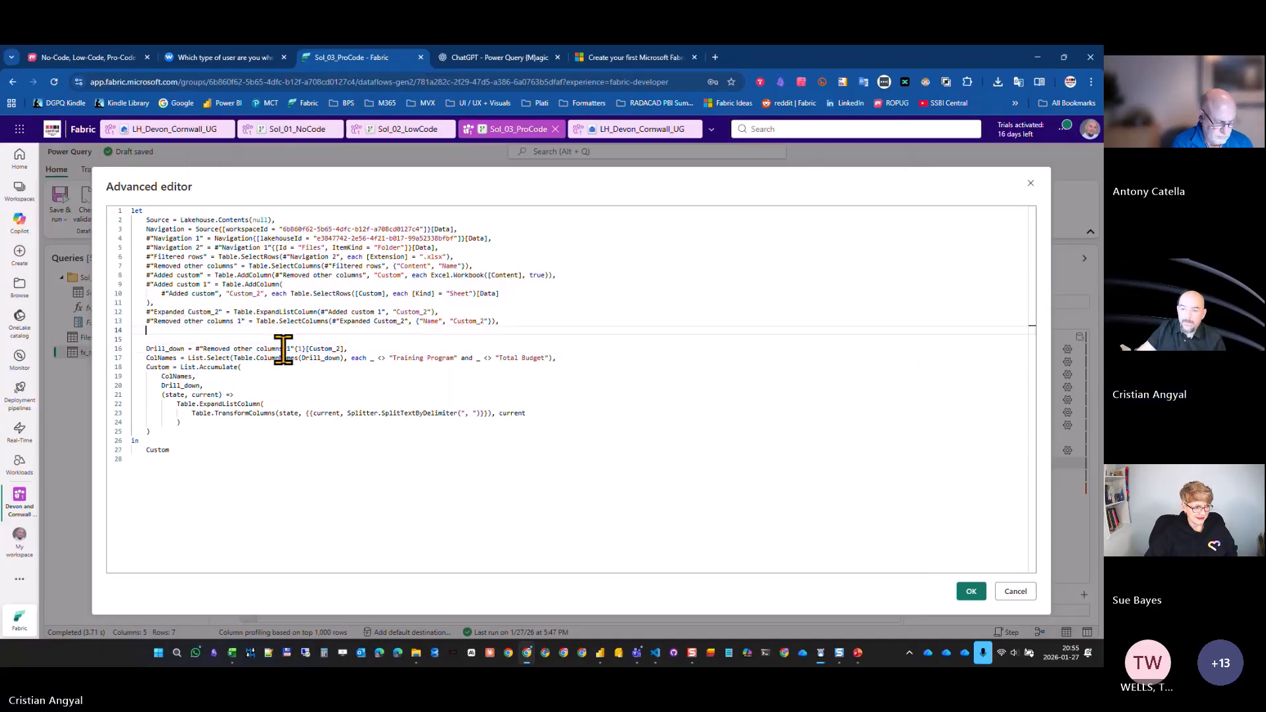
pyautogui.press('Down')
pyautogui.press('Down')
pyautogui.press('Return')
pyautogui.press('Return')
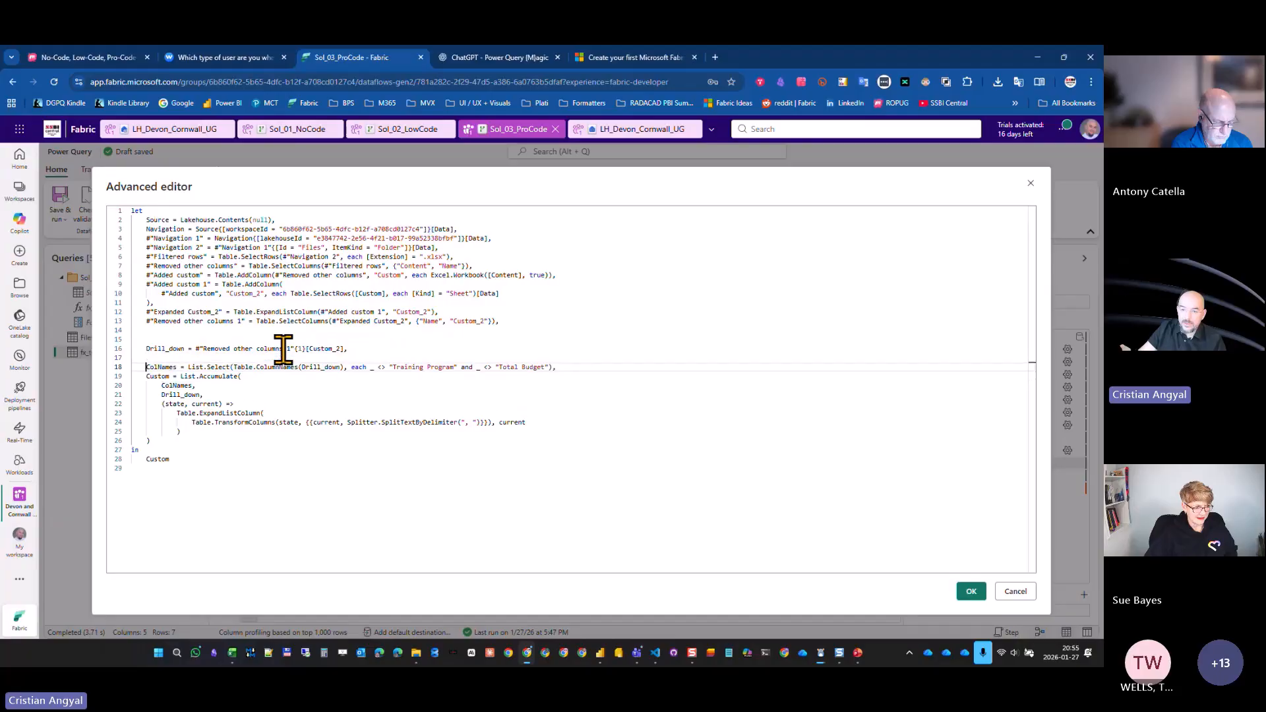
# Comment out all the lines from the opening let through the Drill_down step.
pyautogui.press('Up')
pyautogui.press('Up')
pyautogui.hotkey('shift', 'Up')
pyautogui.hotkey('shift', 'Up')
pyautogui.hotkey('shift', 'Up')
pyautogui.hotkey('shift', 'Up')
pyautogui.hotkey('shift', 'Up')
pyautogui.hotkey('shift', 'Up')
pyautogui.hotkey('shift', 'Up')
pyautogui.hotkey('shift', 'Up')
pyautogui.hotkey('shift', 'Up')
pyautogui.hotkey('shift', 'Up')
pyautogui.hotkey('shift', 'Up')
pyautogui.hotkey('shift', 'Up')
pyautogui.hotkey('shift', 'Up')
pyautogui.hotkey('shift', 'Up')
pyautogui.hotkey('shift', 'Up')
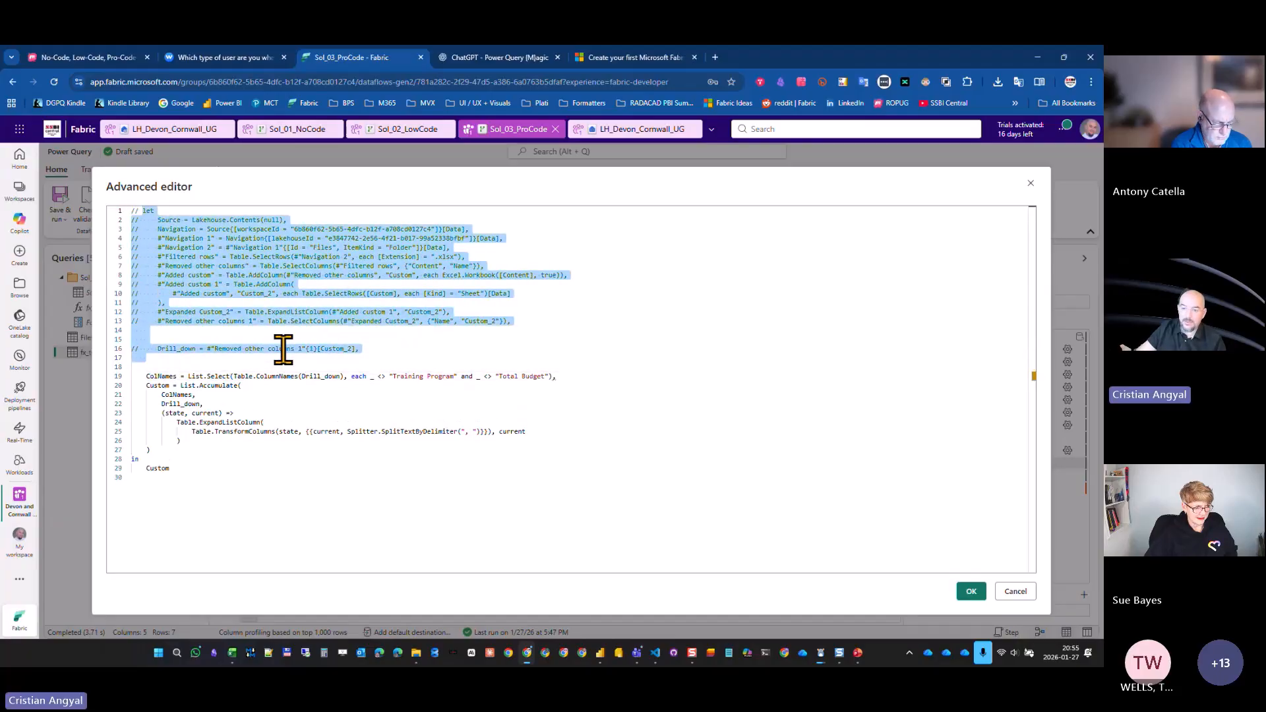
pyautogui.hotkey('ctrl', '/')
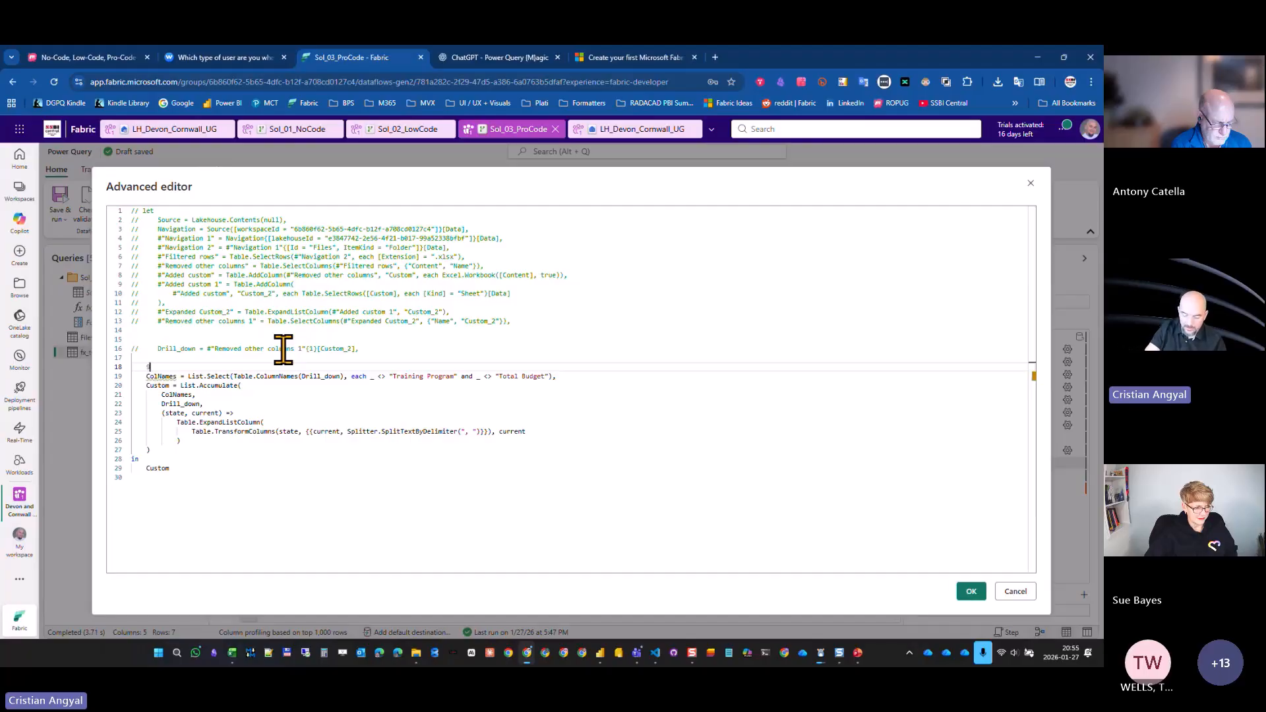
# Add the function header (InputTable) => on the blank line above ColNames in the fx_transform_demo code.
pyautogui.write('IU')
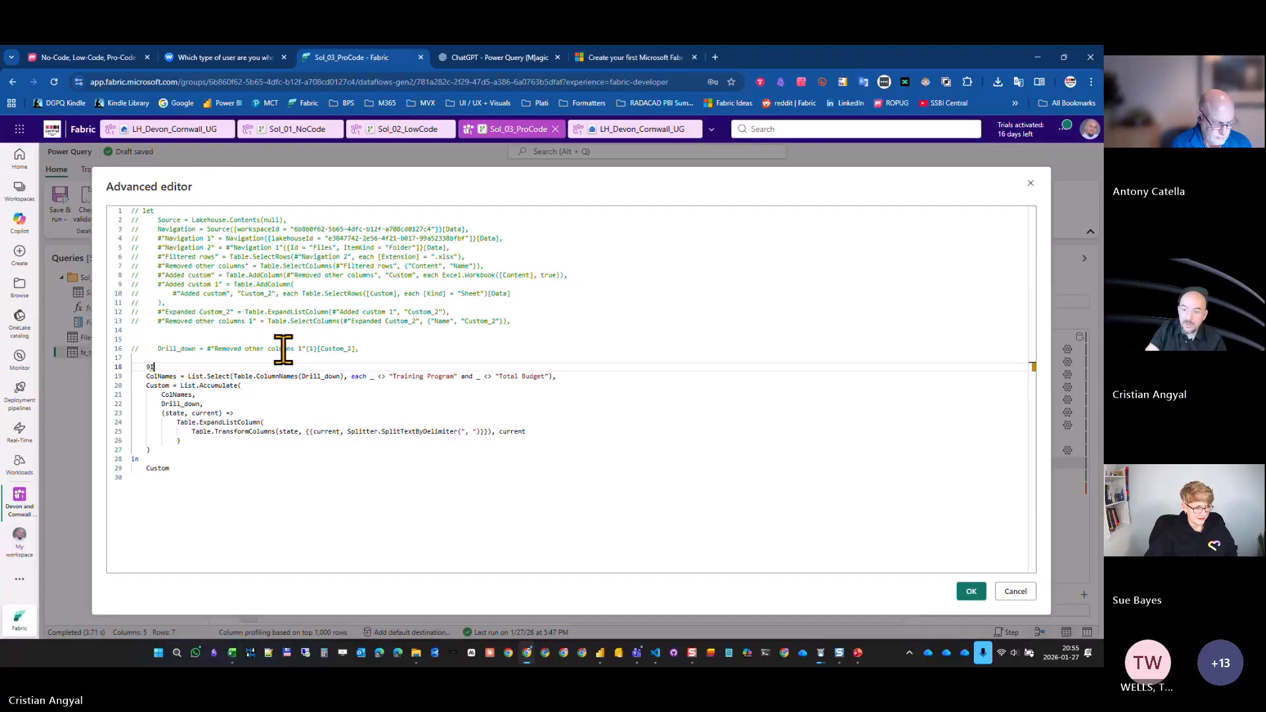
pyautogui.write('(In')
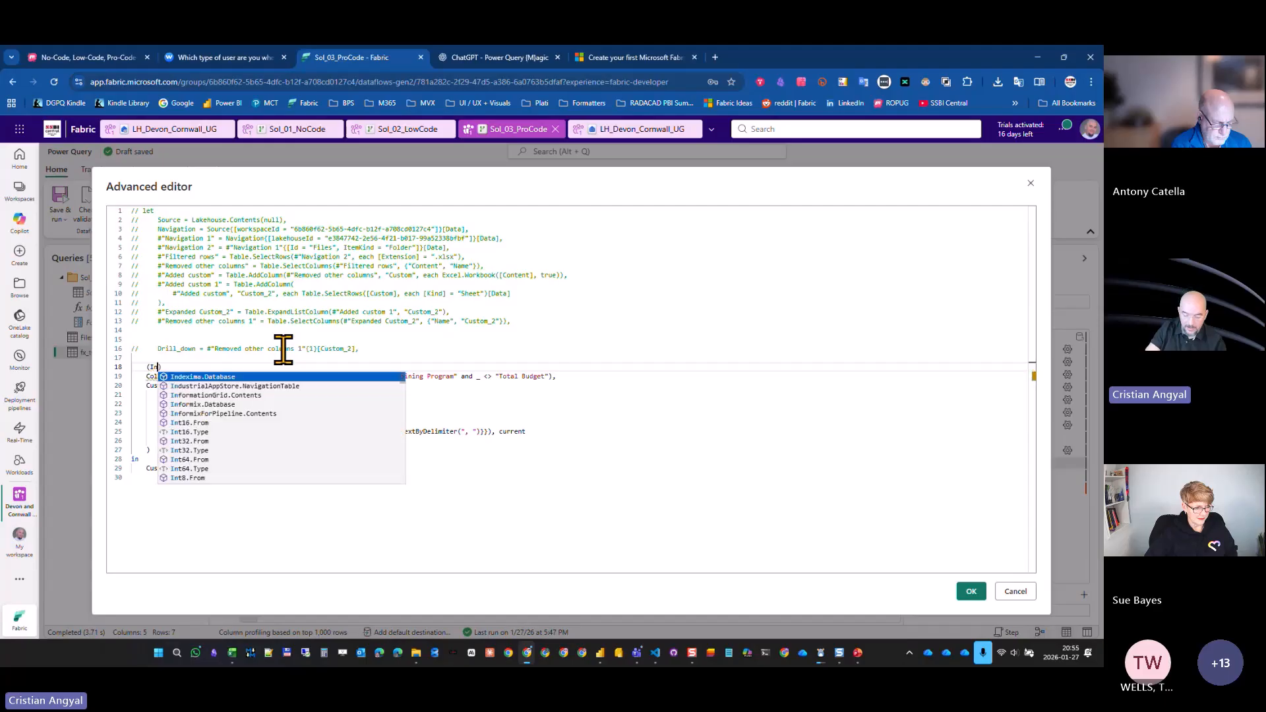
pyautogui.write('putT')
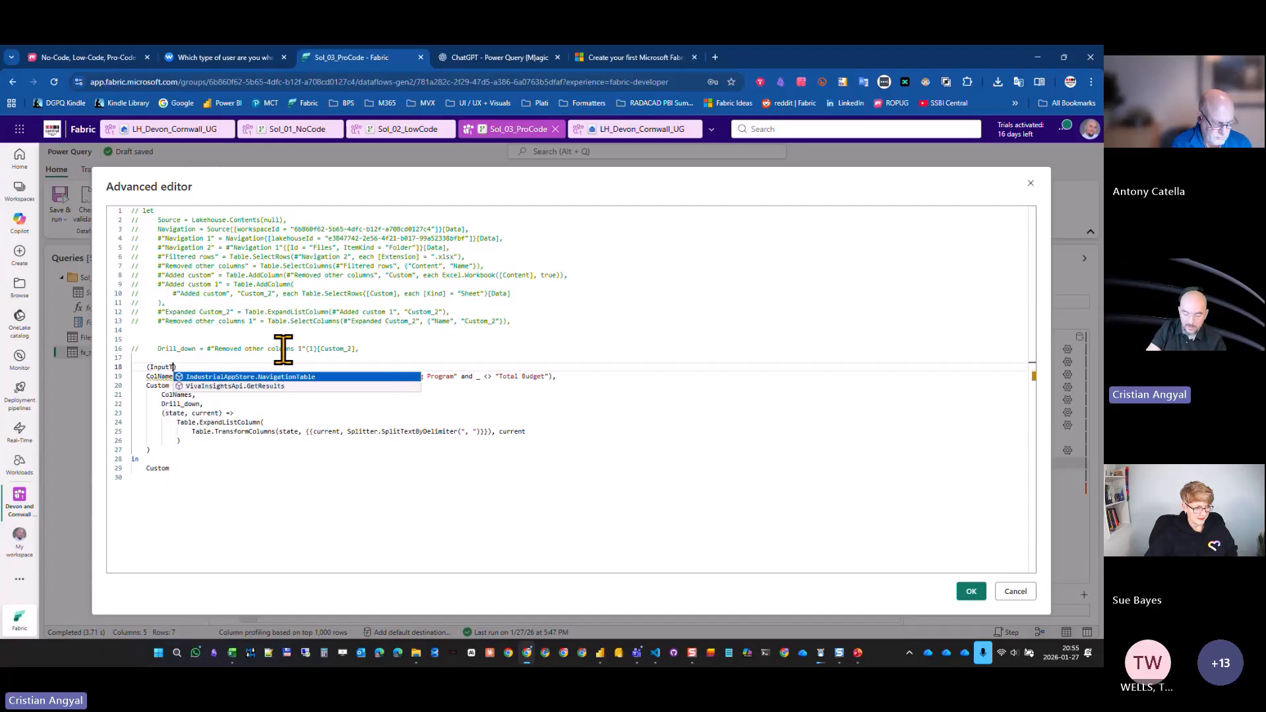
pyautogui.write('able) =>')
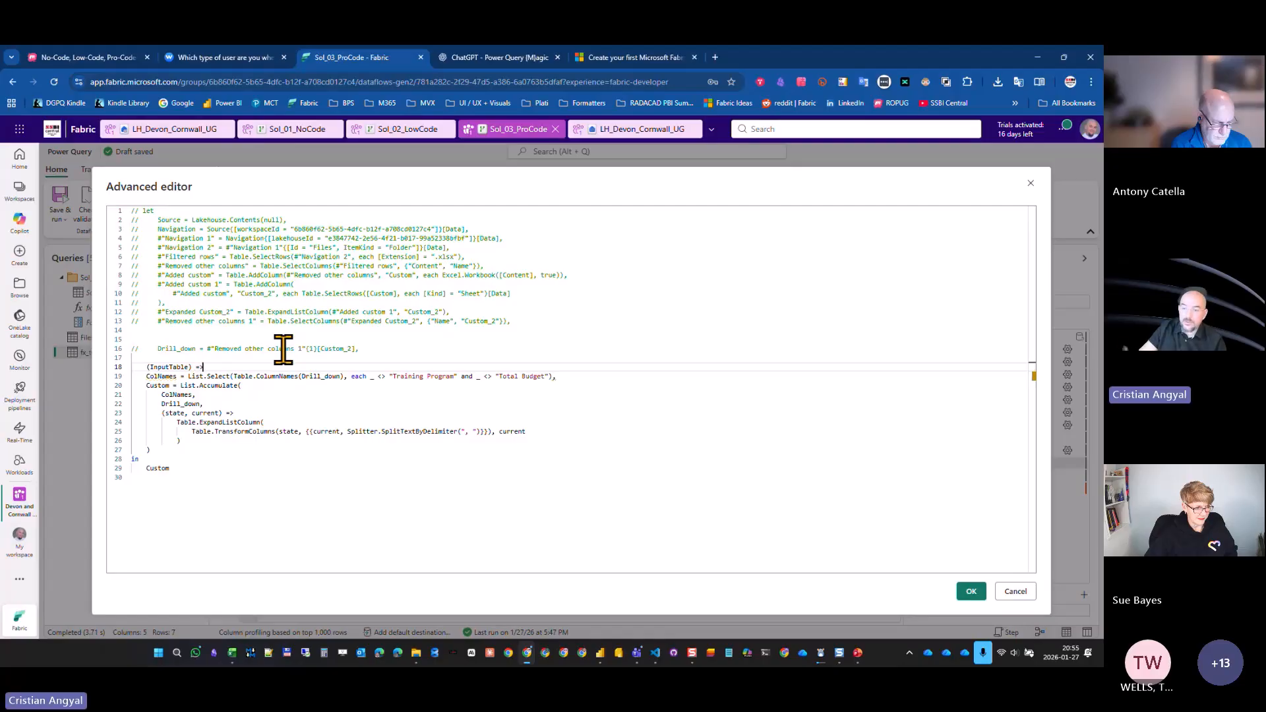
# Insert a lowercase let on its own line directly below the (InputTable) => header.
pyautogui.press('Return')
pyautogui.write('Let')
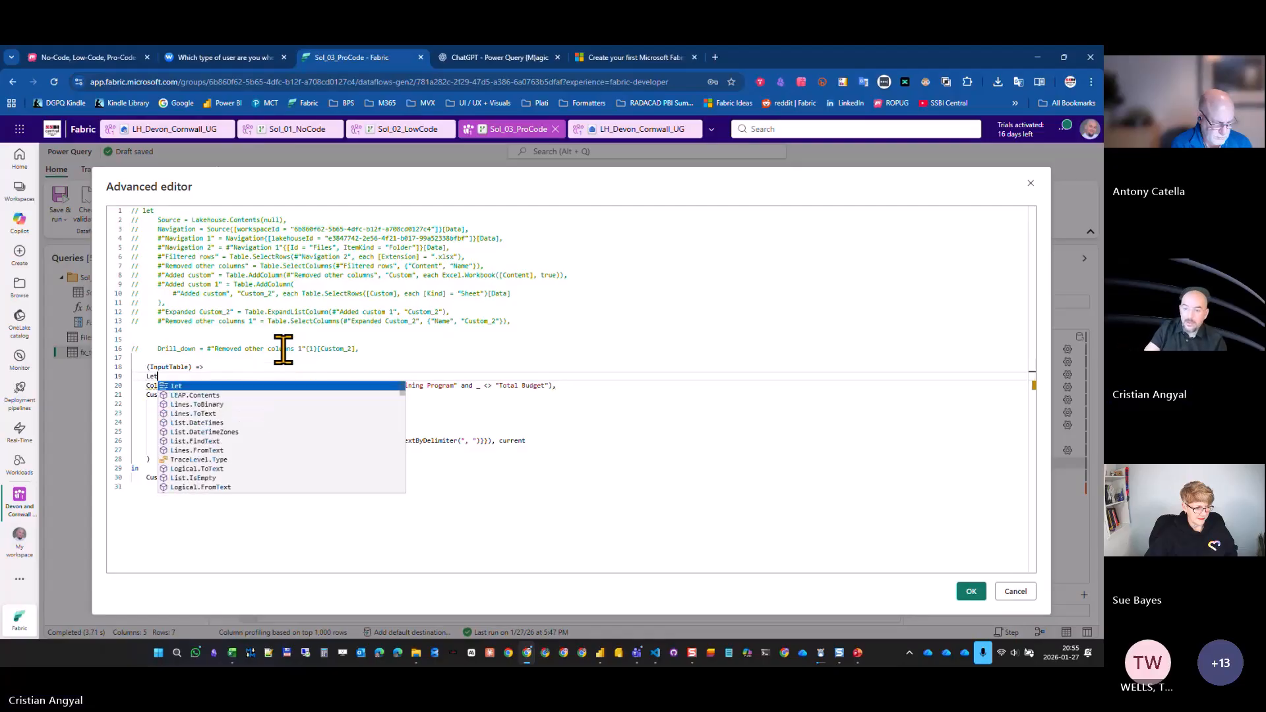
pyautogui.press('BackSpace')
pyautogui.press('BackSpace')
pyautogui.press('BackSpace')
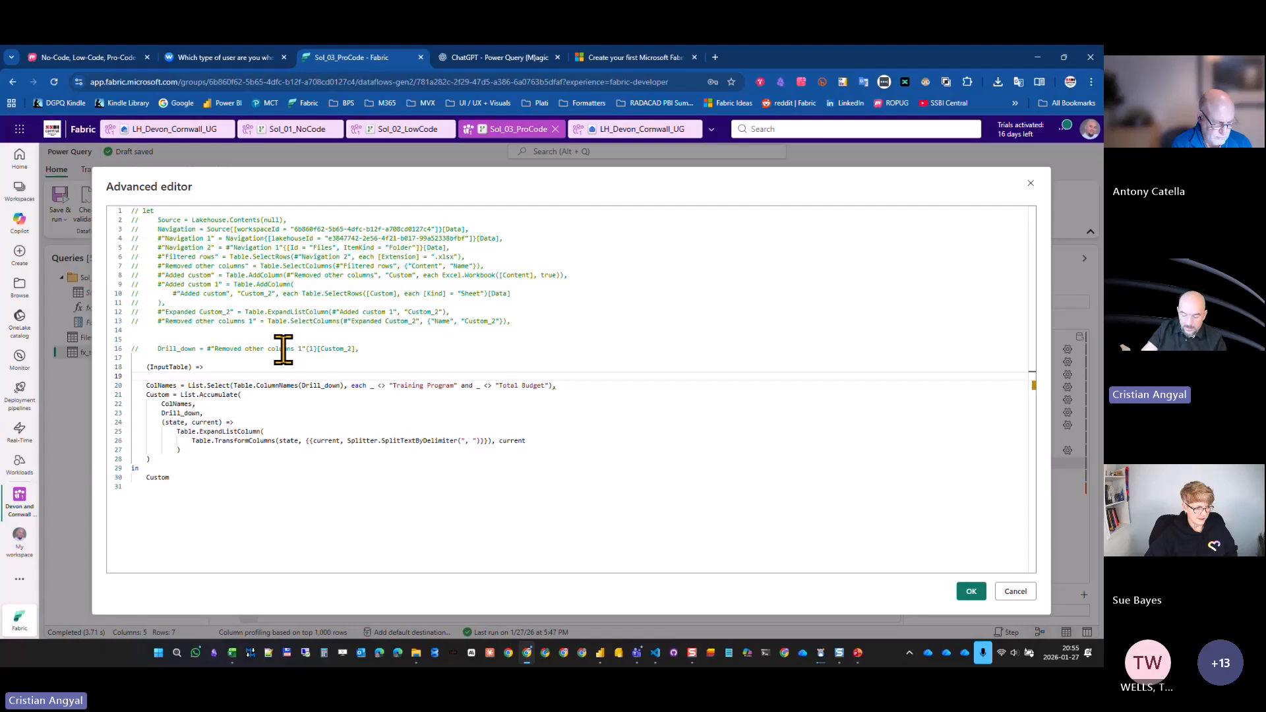
pyautogui.write('ley')
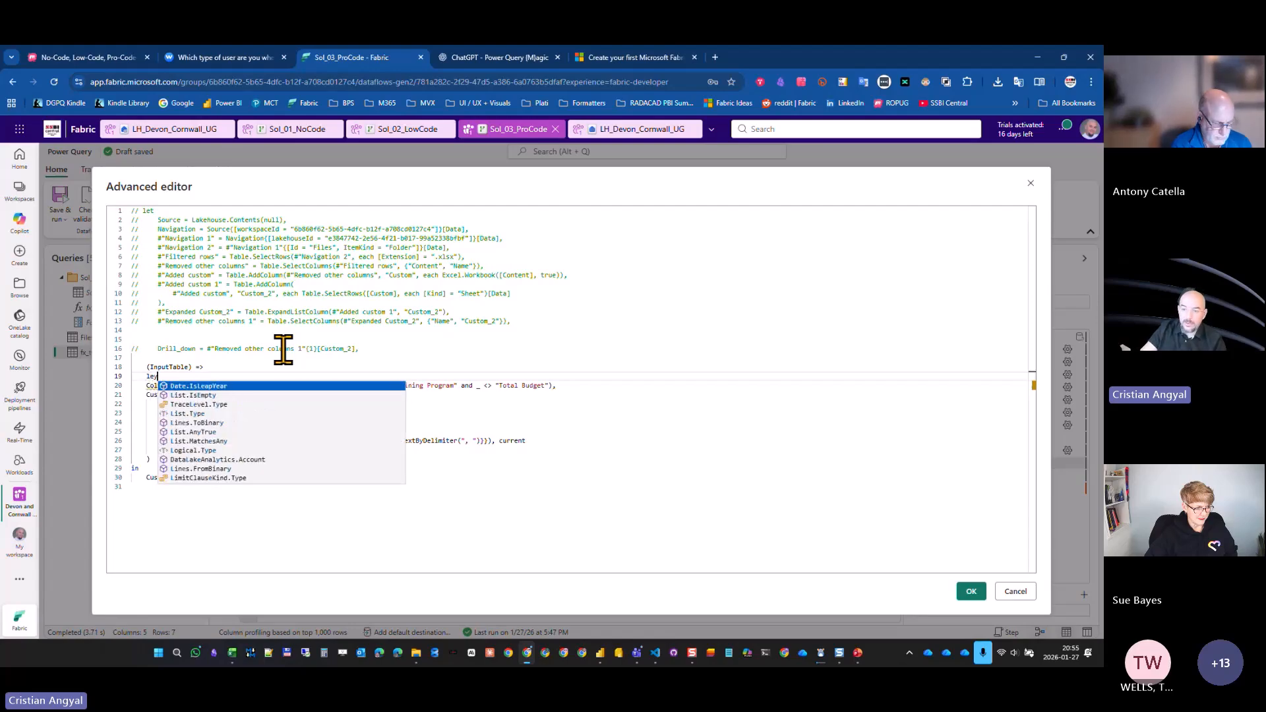
pyautogui.press('BackSpace')
pyautogui.write('t')
pyautogui.press('Escape')
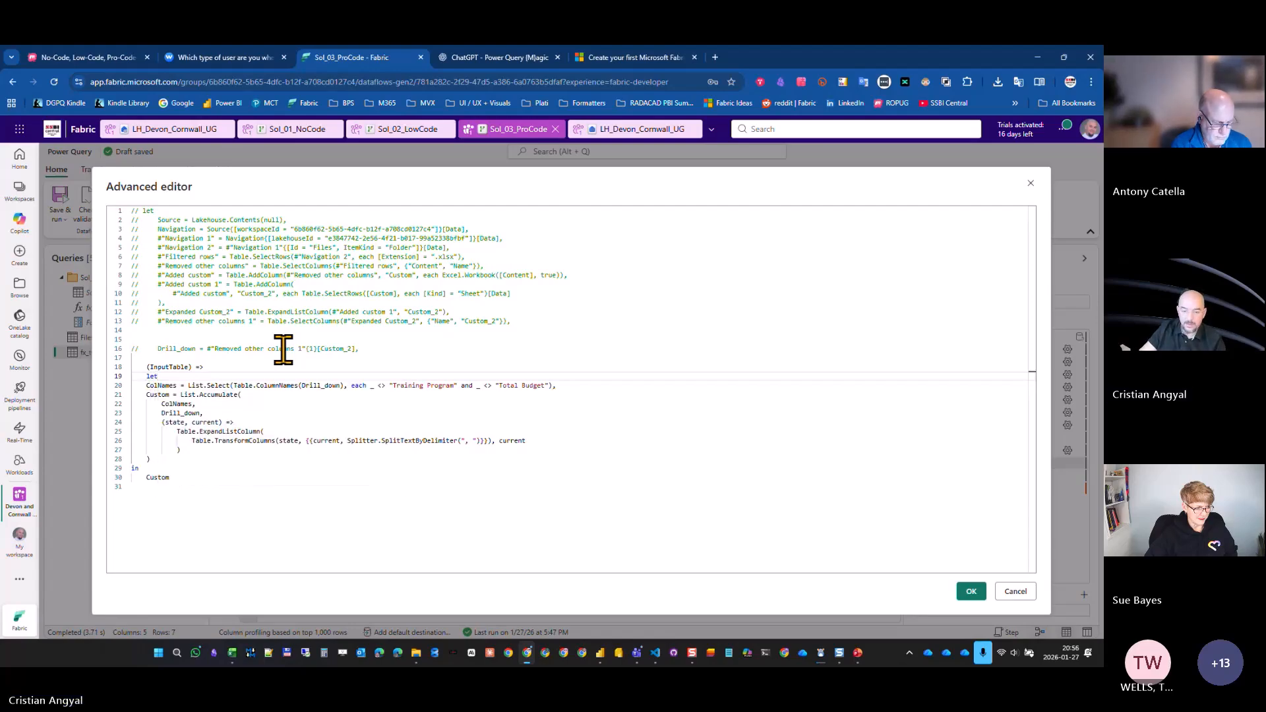
# Add the line Drill_down = InputTable, between let and ColNames, and apply the function code.
pyautogui.press('Up')
pyautogui.press('Return')
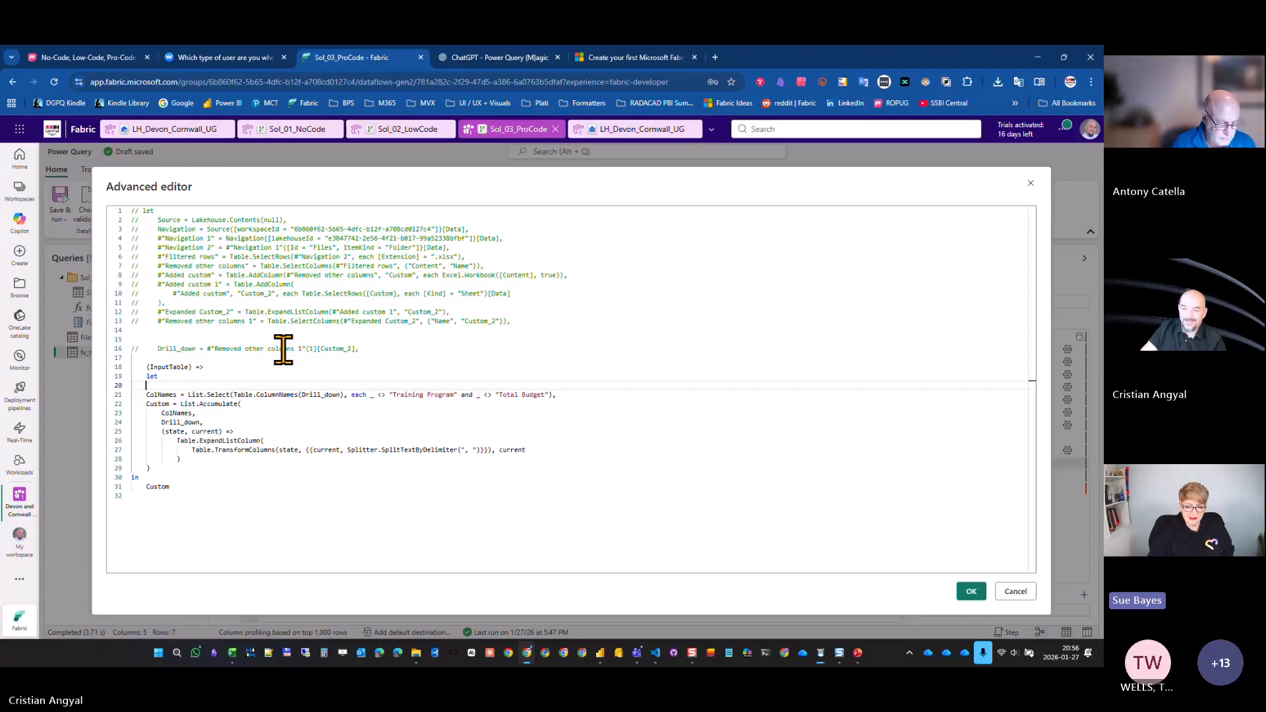
pyautogui.doubleClick(164, 349)
pyautogui.hotkey('ctrl', 'c')
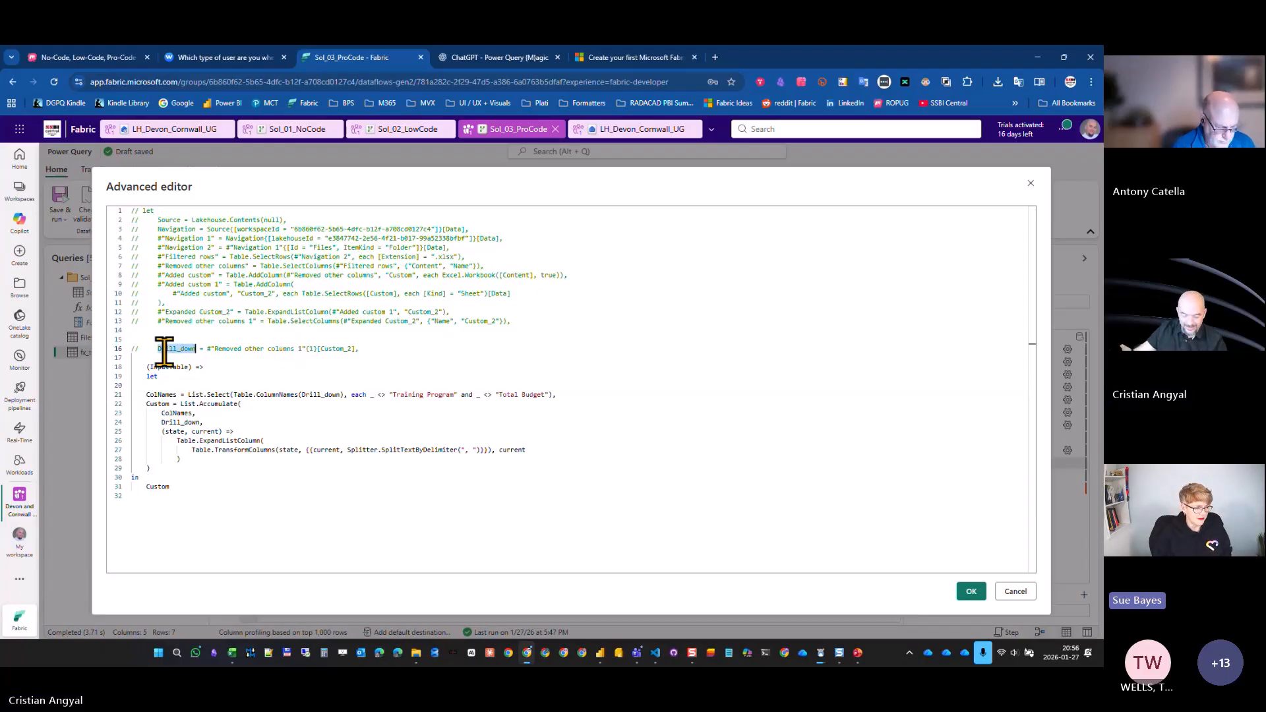
pyautogui.click(172, 386)
pyautogui.hotkey('ctrl', 'v')
pyautogui.write('=')
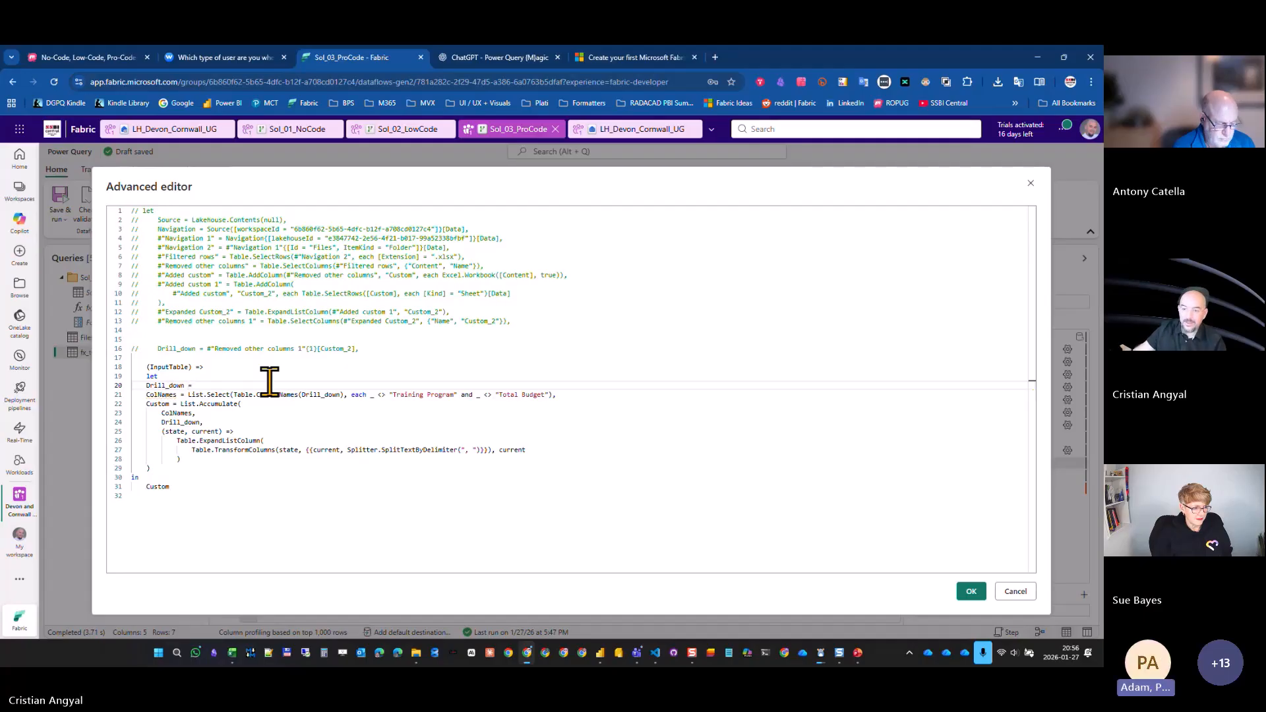
pyautogui.doubleClick(172, 373)
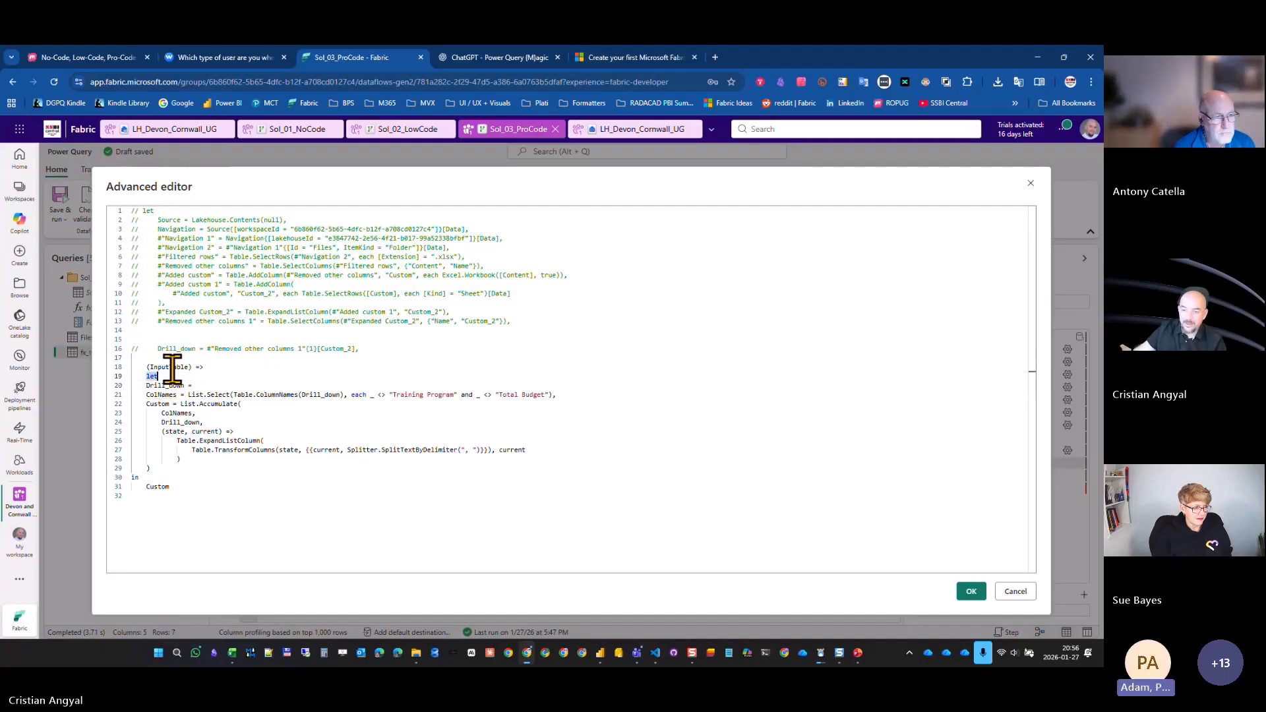
pyautogui.click(224, 382)
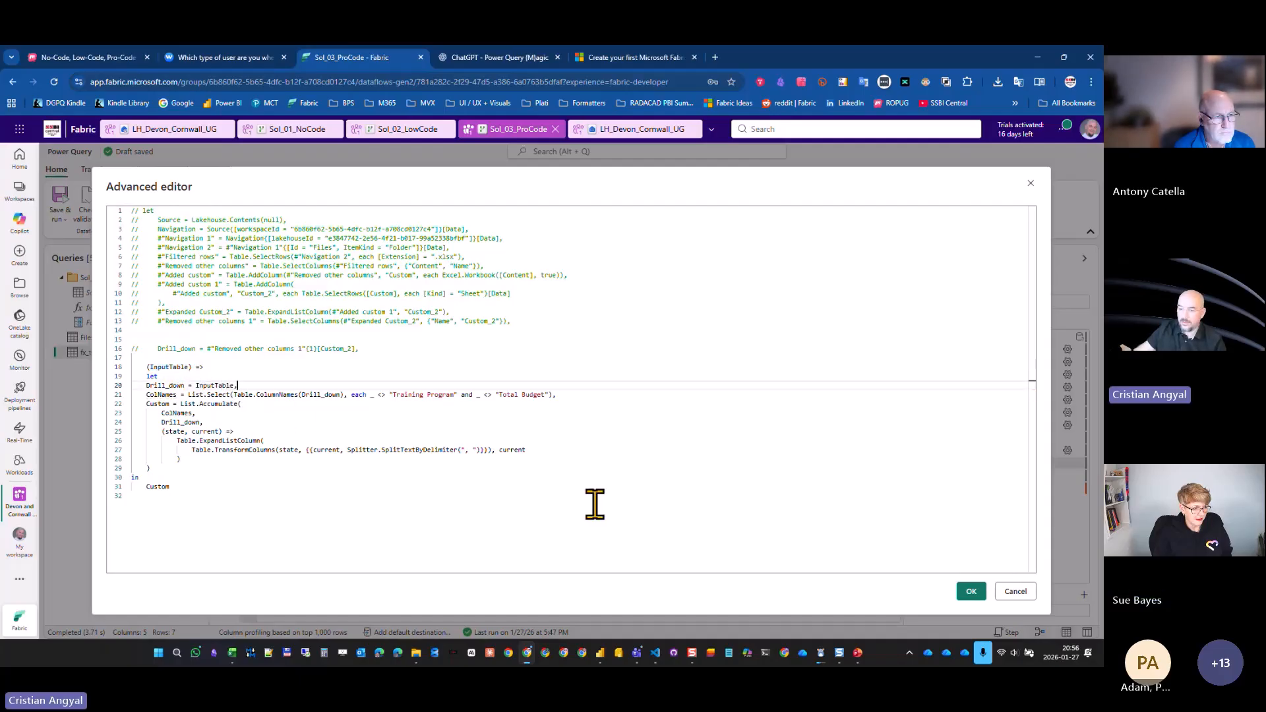
pyautogui.click(971, 592)
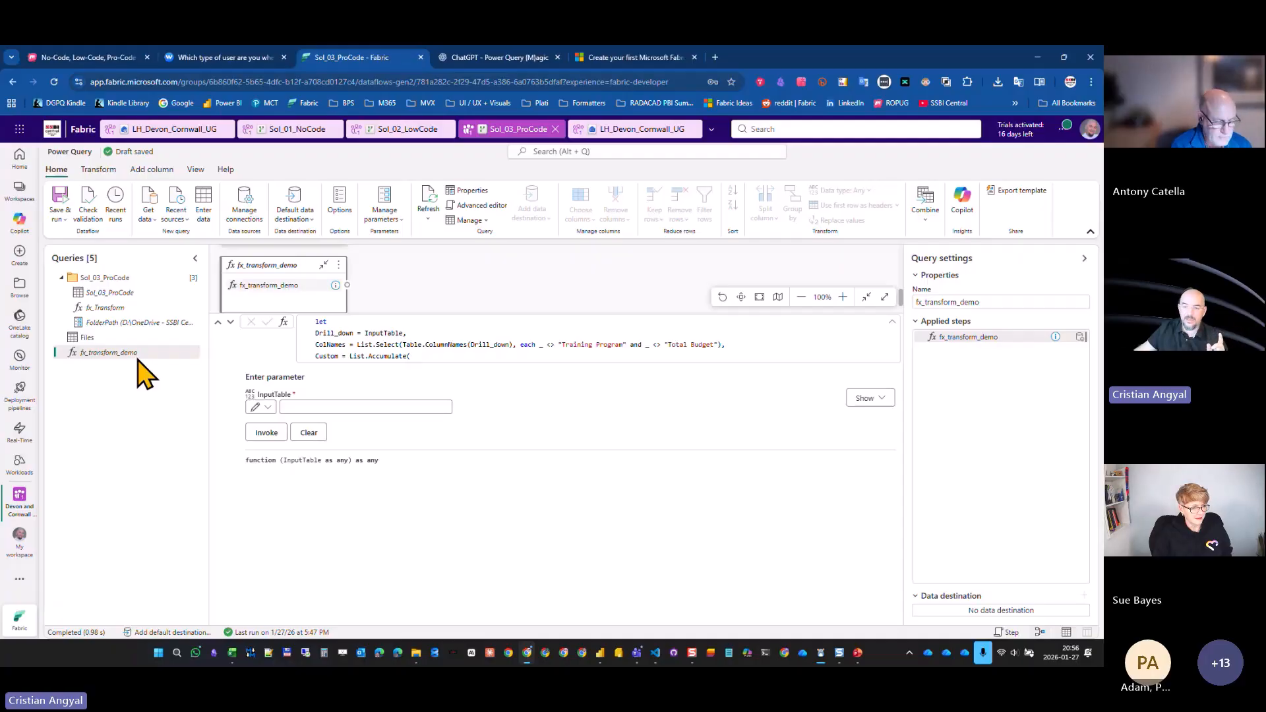
# In the Files query, invoke the custom function fx_transform_demo for each row, using the Custom_2 column as InputTable.
pyautogui.click(139, 340)
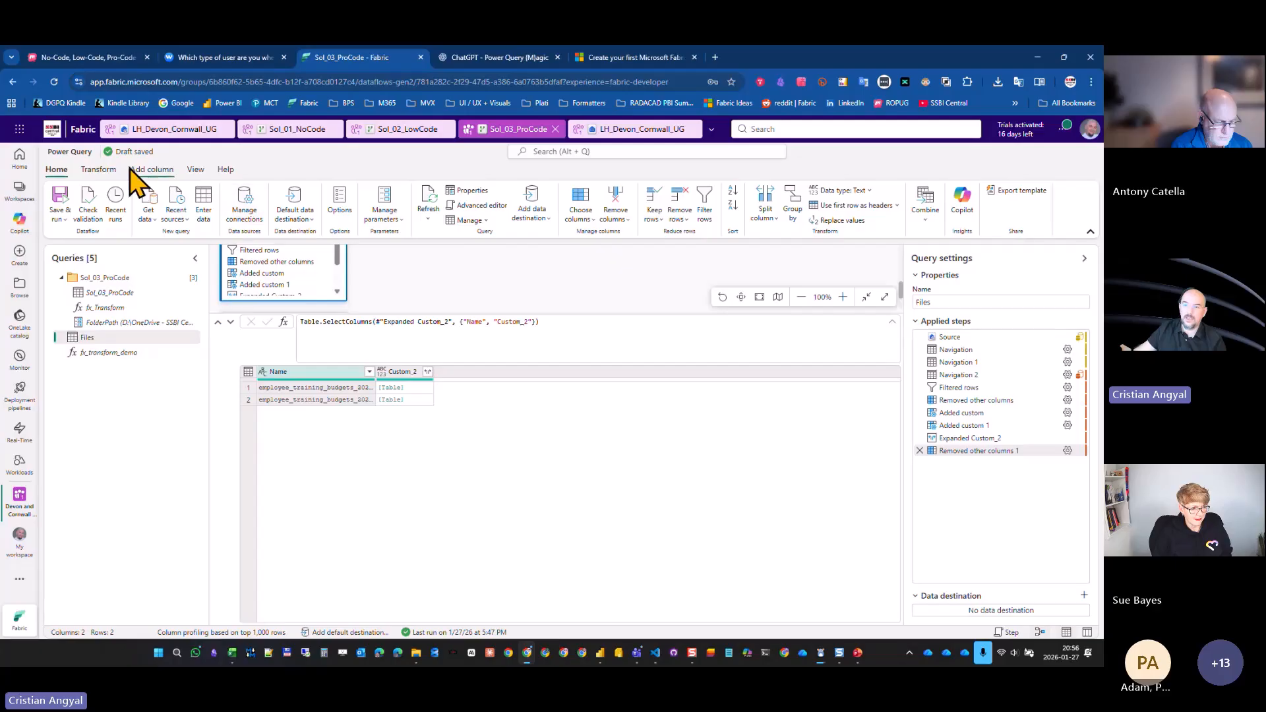
pyautogui.click(153, 171)
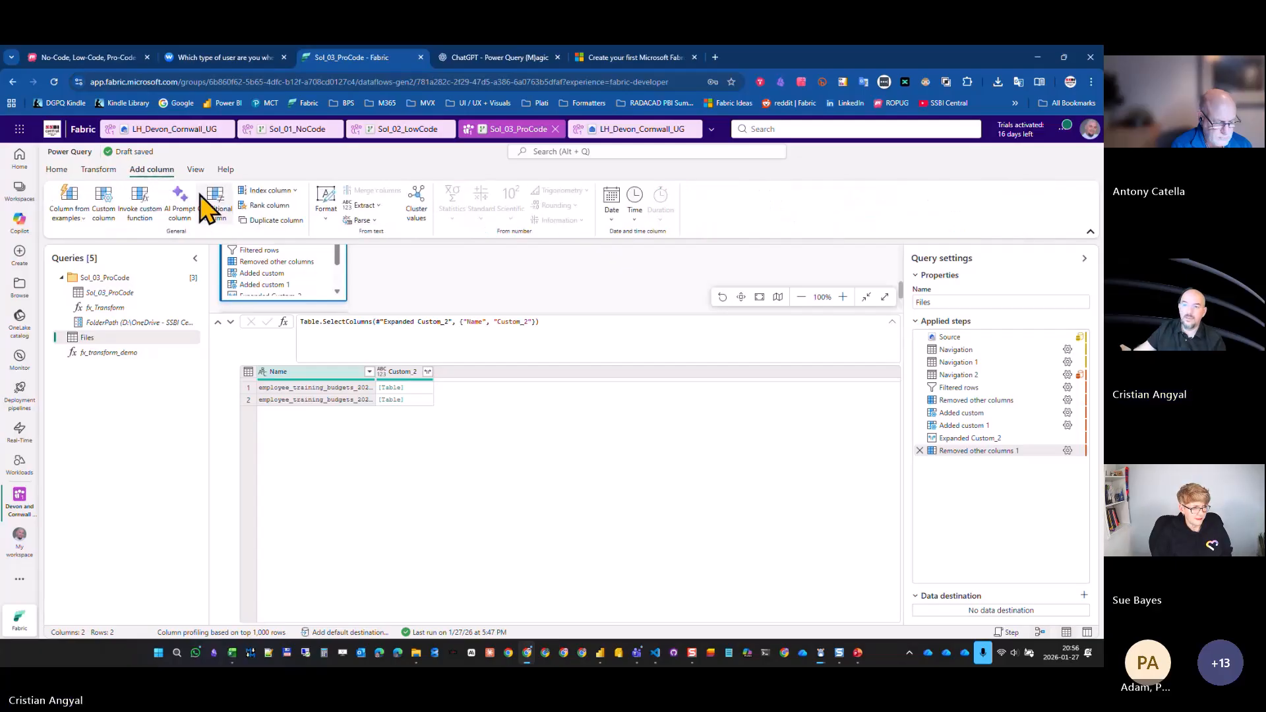
pyautogui.click(159, 204)
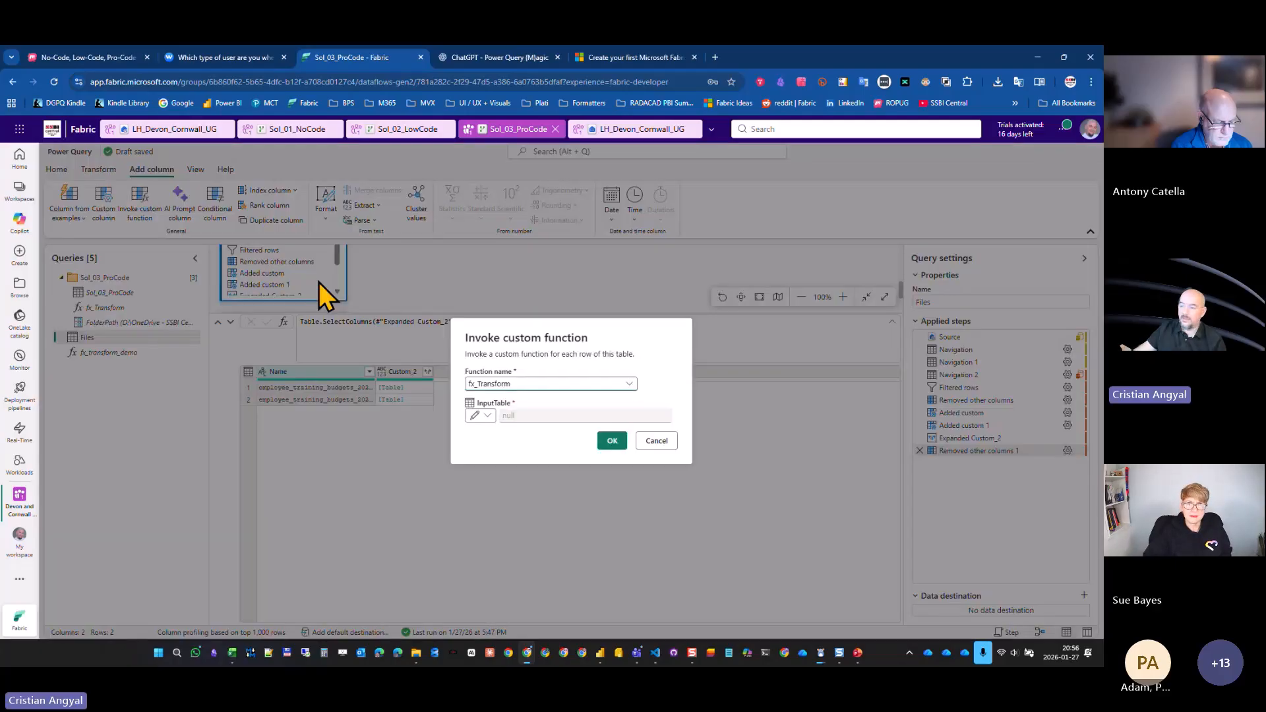
pyautogui.click(534, 384)
pyautogui.click(555, 426)
pyautogui.click(489, 417)
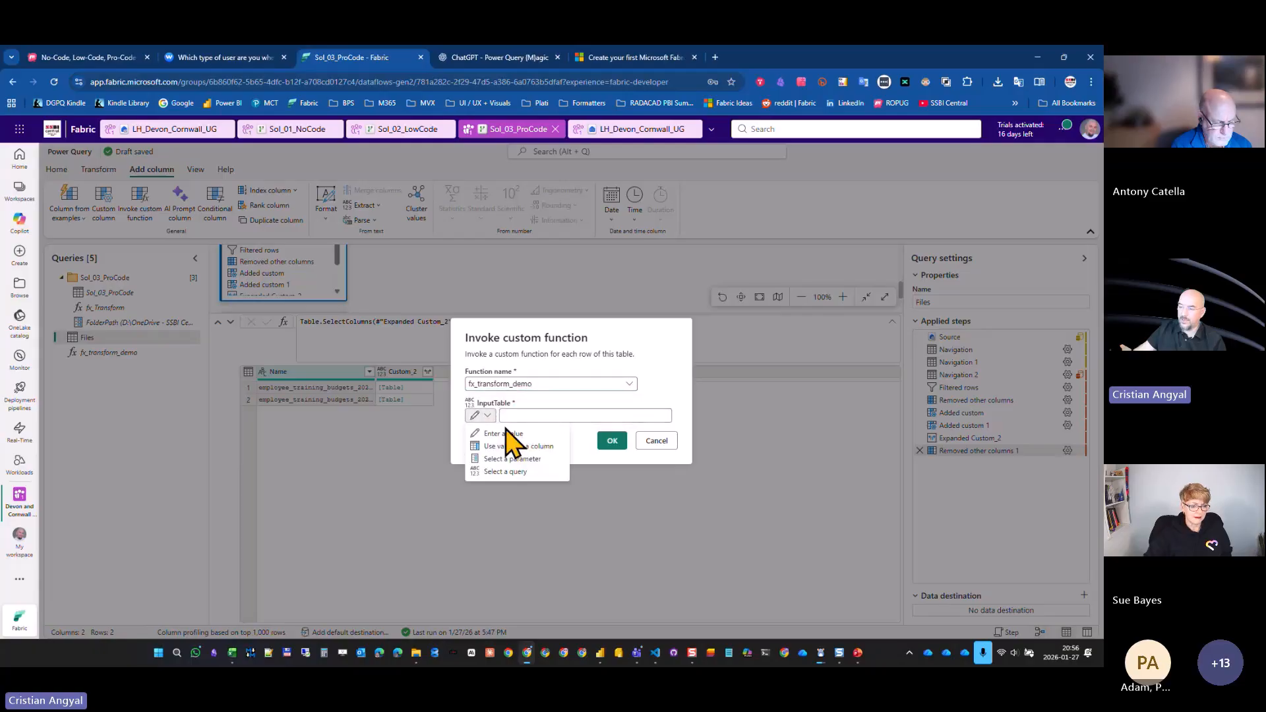
pyautogui.click(528, 449)
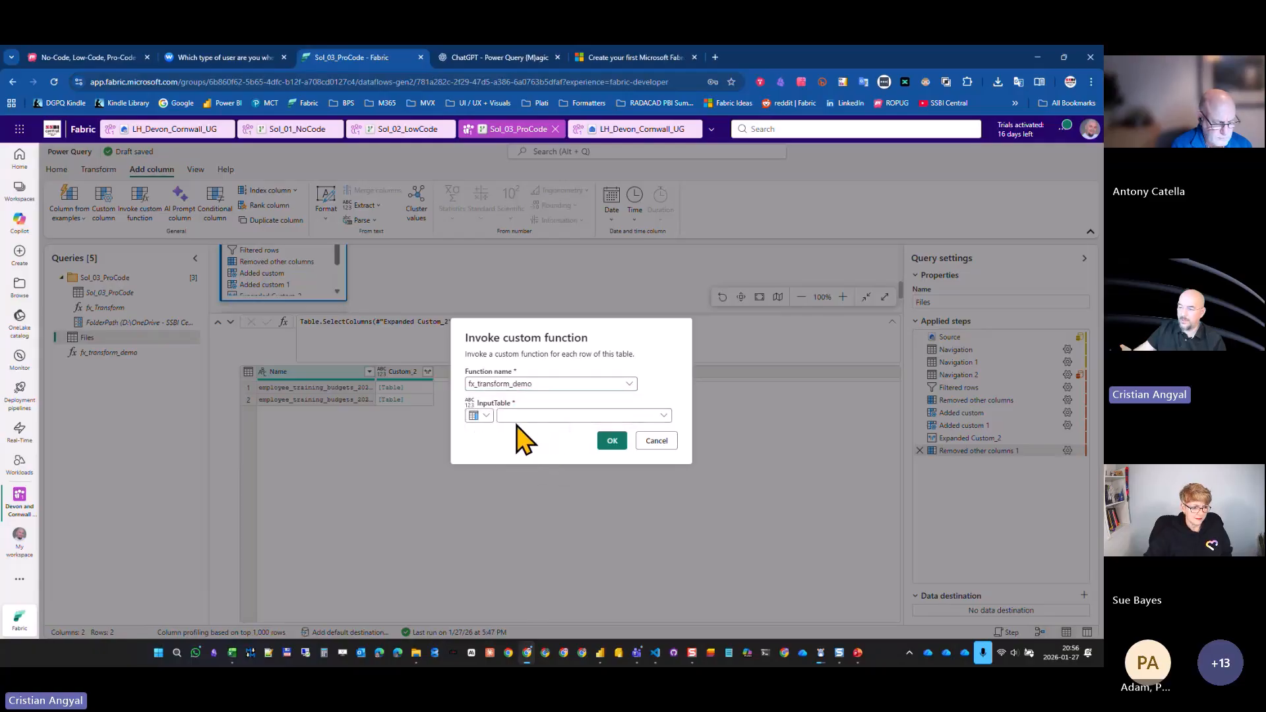
pyautogui.click(519, 417)
pyautogui.click(542, 444)
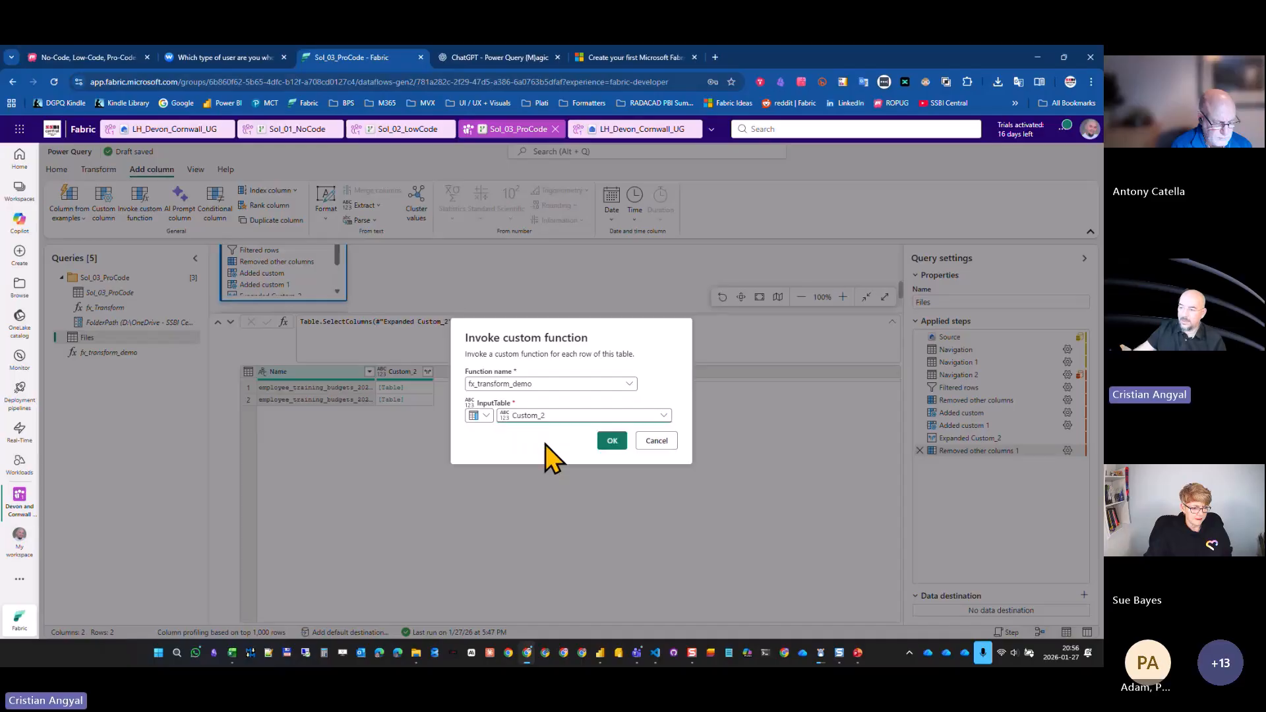
pyautogui.click(612, 441)
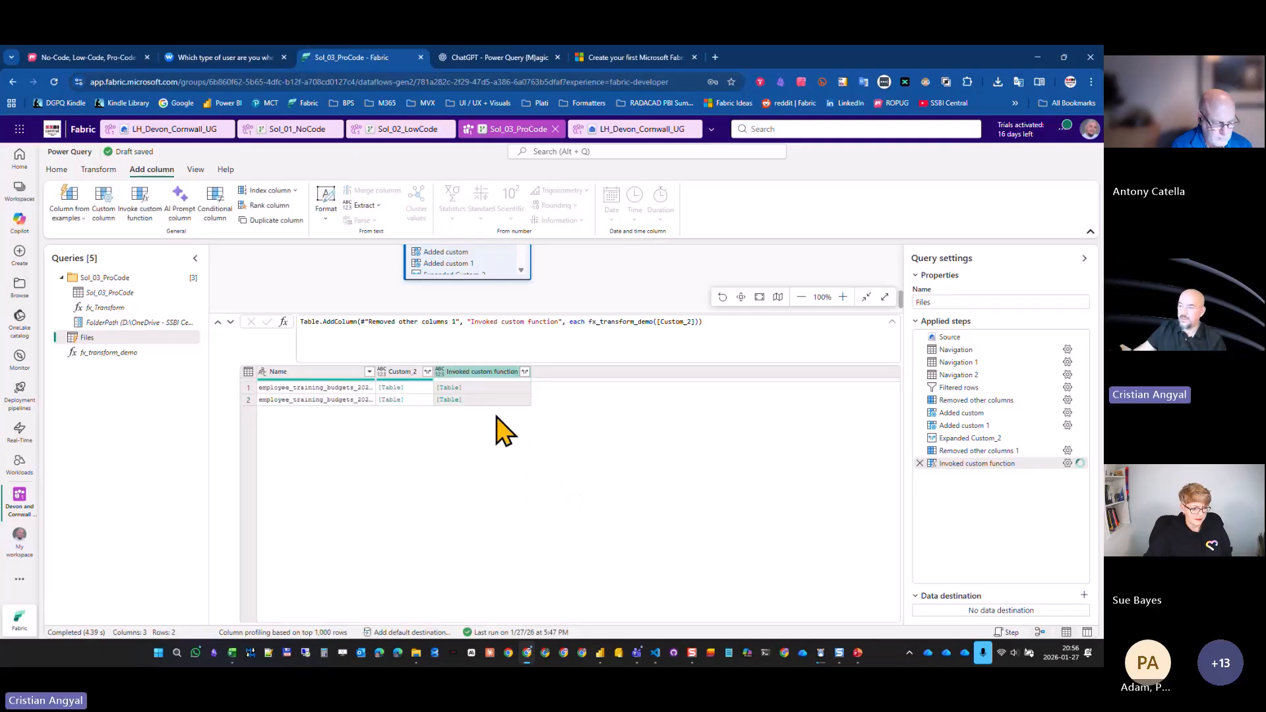
# Preview the first row's table in the Invoked custom function column and look through its rows in an enlarged details area.
pyautogui.click(479, 389)
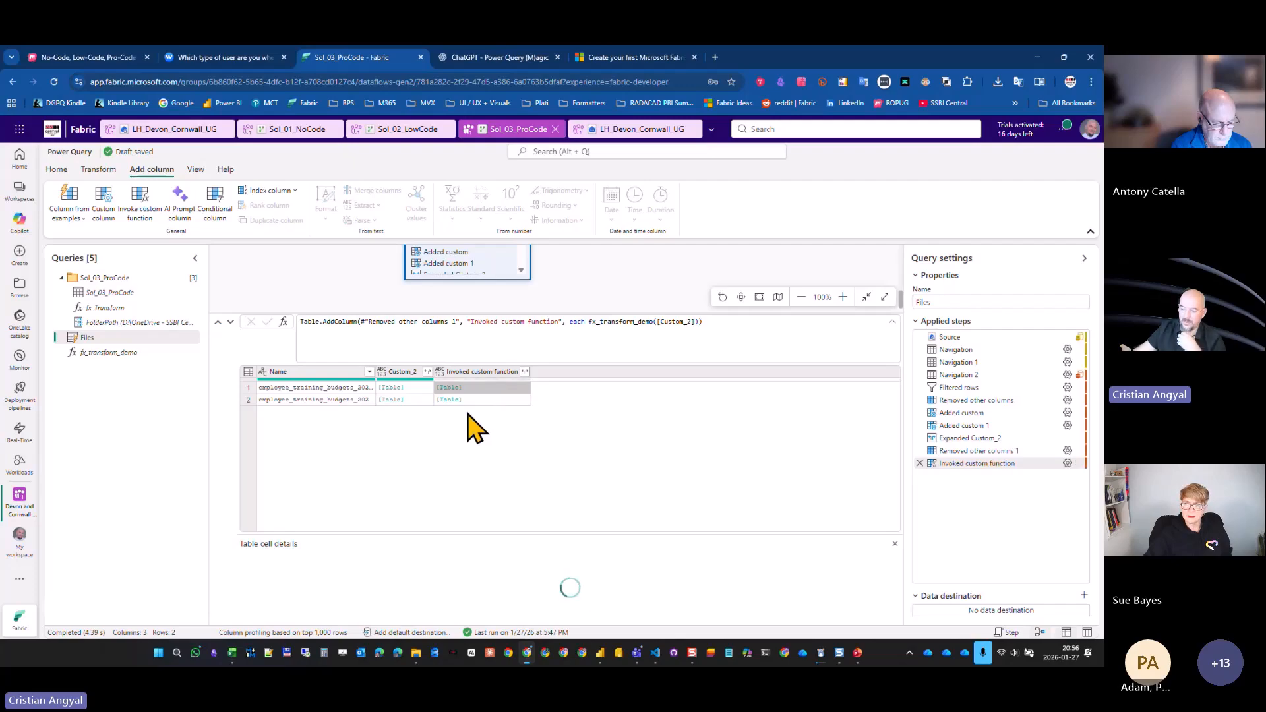
pyautogui.moveTo(357, 526); pyautogui.dragTo(361, 448)
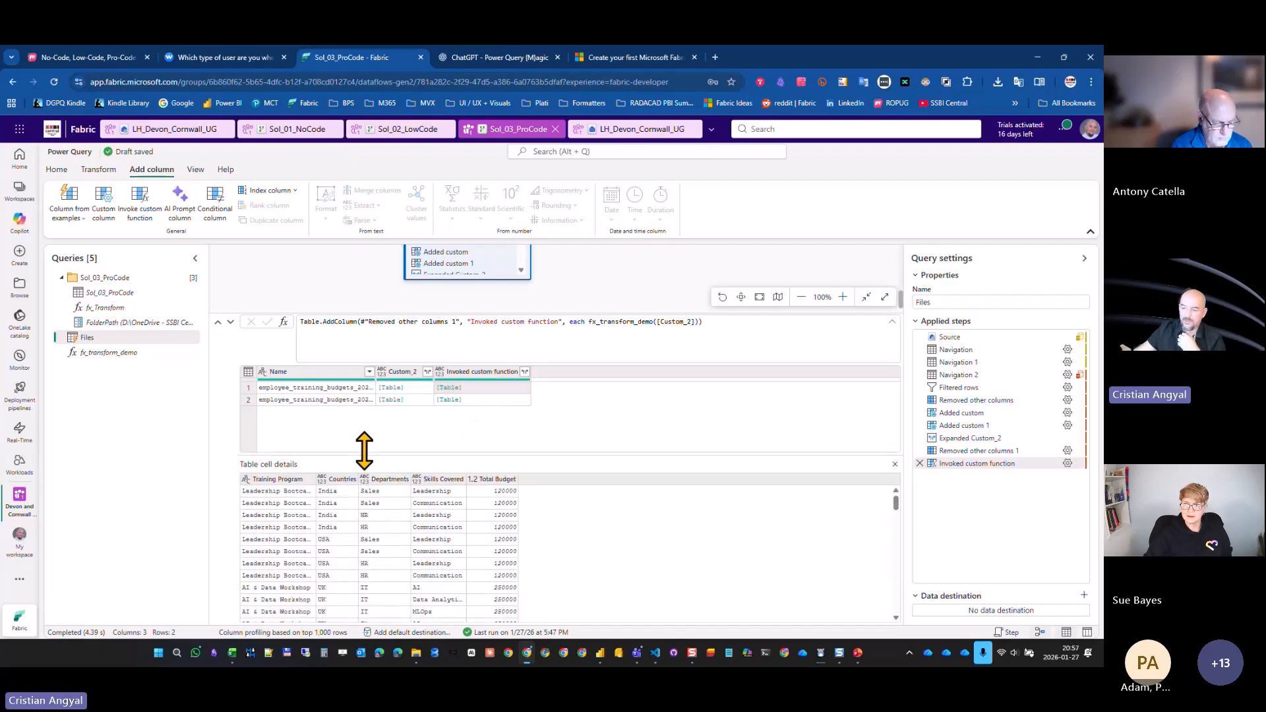
pyautogui.scroll(-10, 356, 554)
pyautogui.scroll(5, 359, 560)
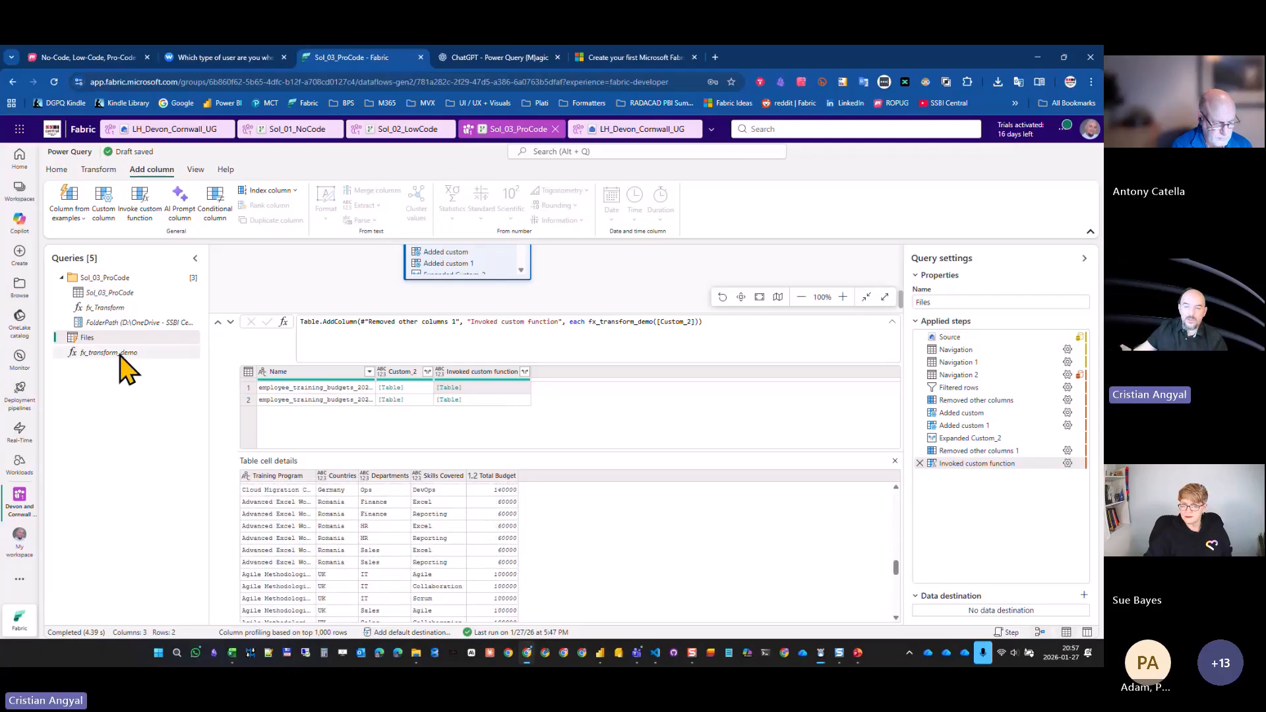
# Examine the Grouped rows step at the end of fx_Transform's M code, including its grouping columns, and close the code without changes.
pyautogui.click(114, 309)
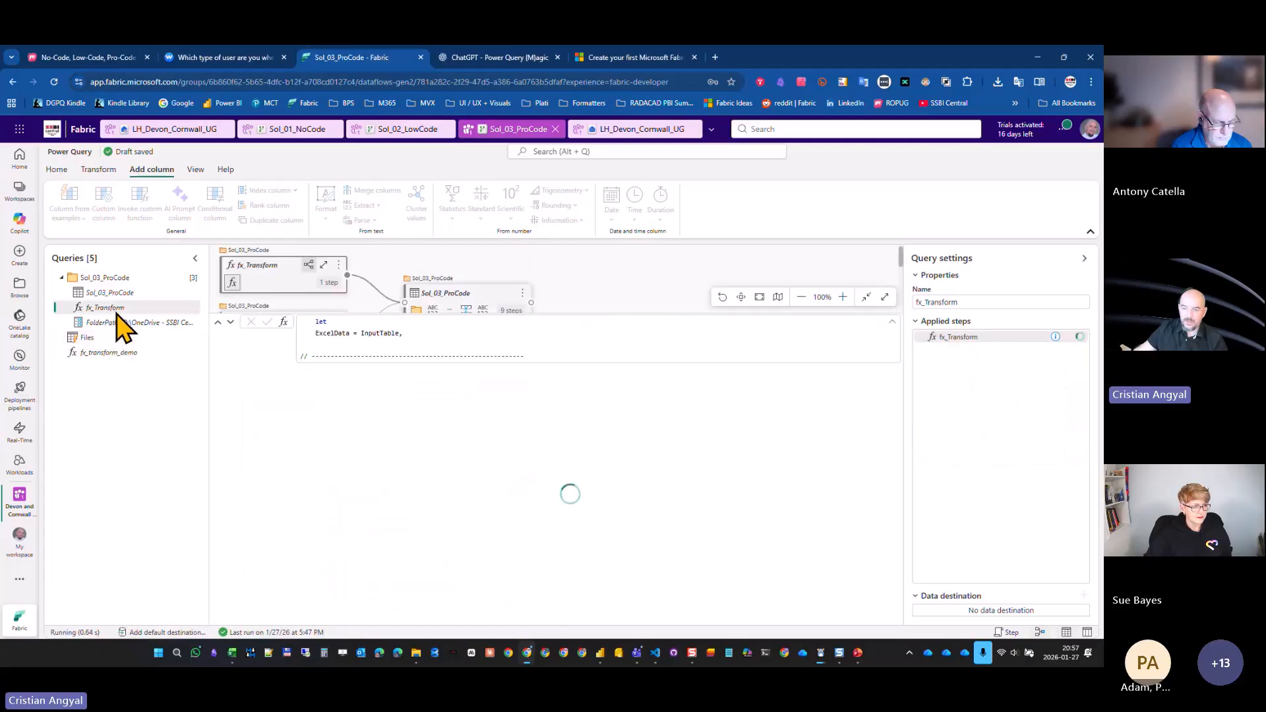
pyautogui.rightClick(116, 315)
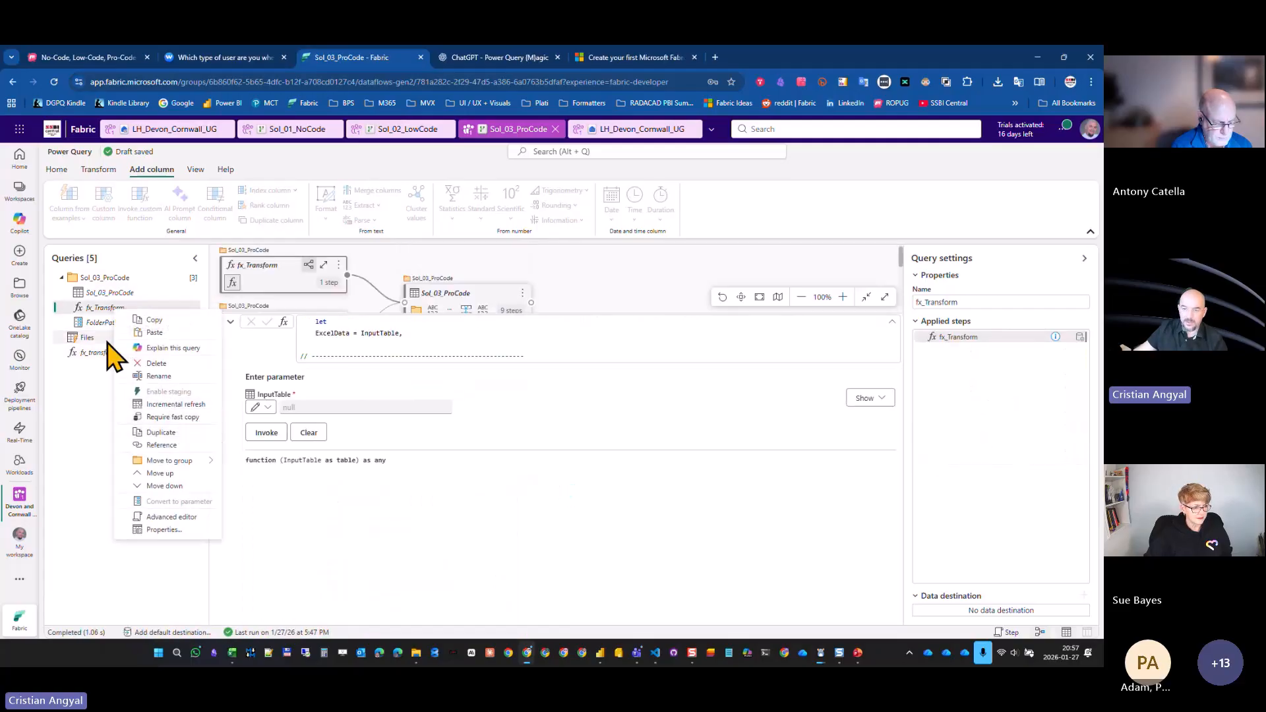
pyautogui.click(179, 517)
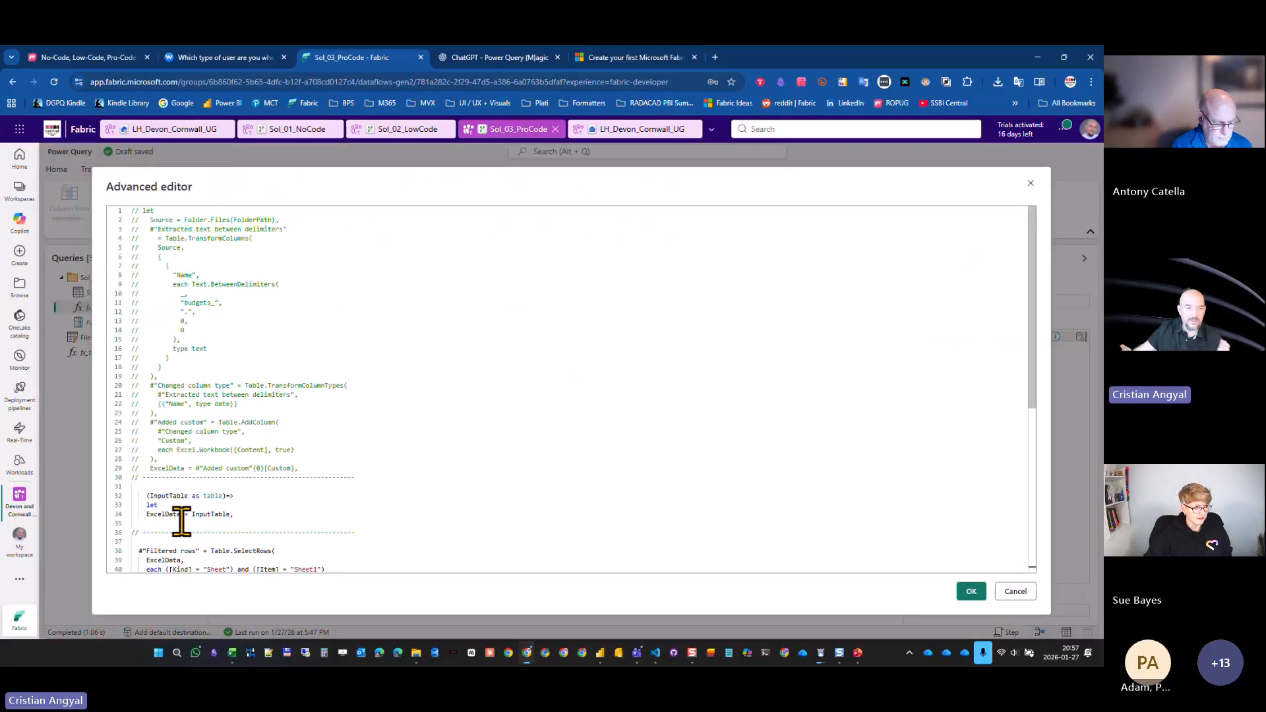
pyautogui.scroll(-5, 310, 498)
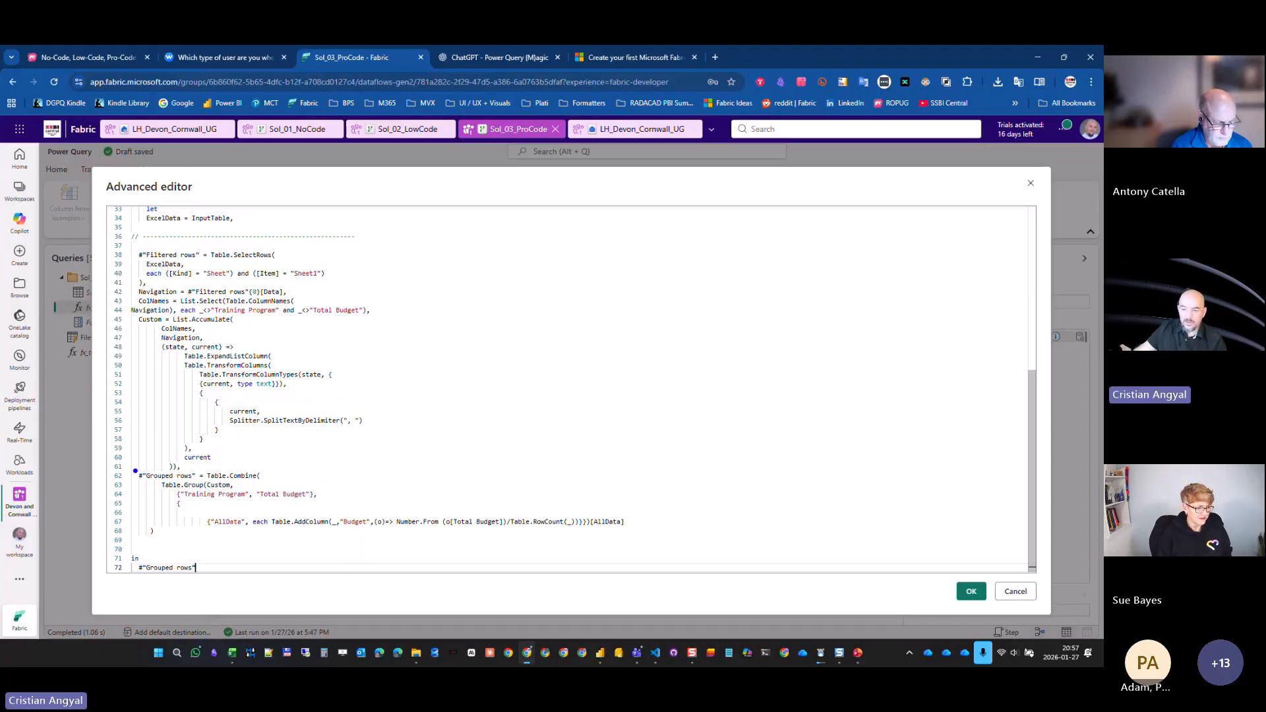
pyautogui.moveTo(133, 466)
pyautogui.mouseDown()
pyautogui.moveTo(452, 545)
pyautogui.moveTo(679, 546)
pyautogui.mouseUp()
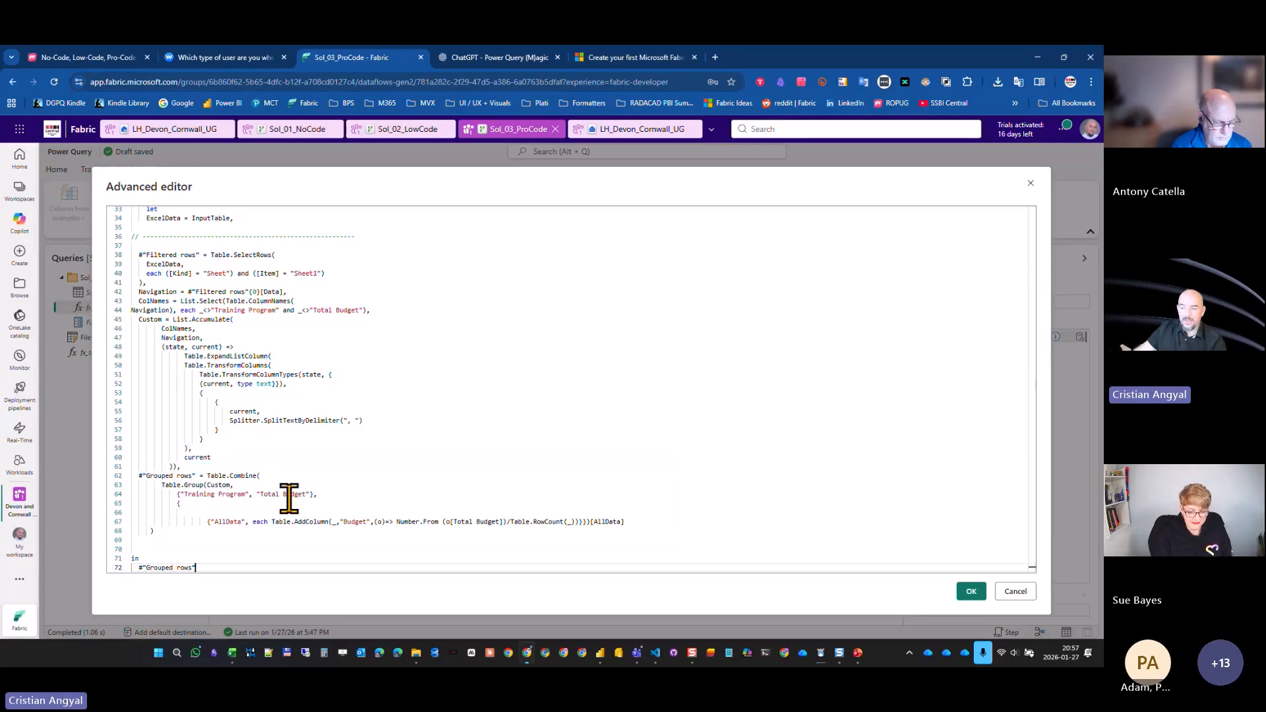
pyautogui.press('Escape')
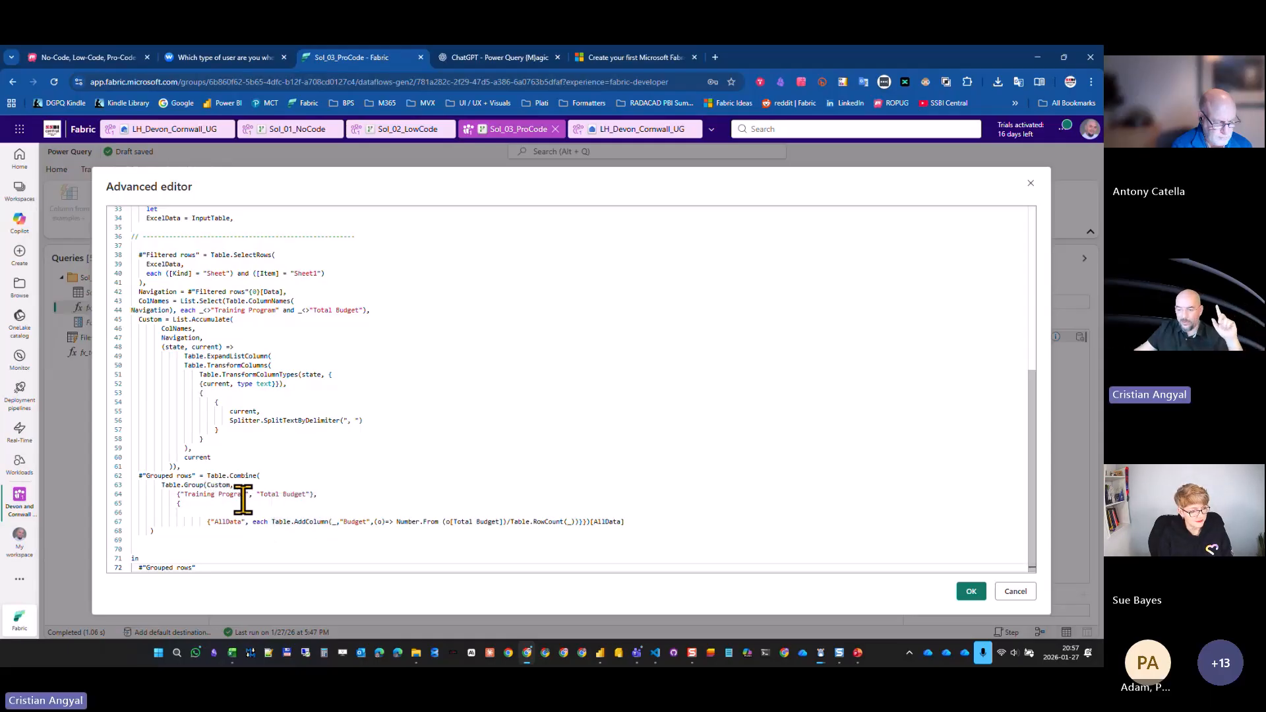
pyautogui.moveTo(256, 494); pyautogui.dragTo(282, 495)
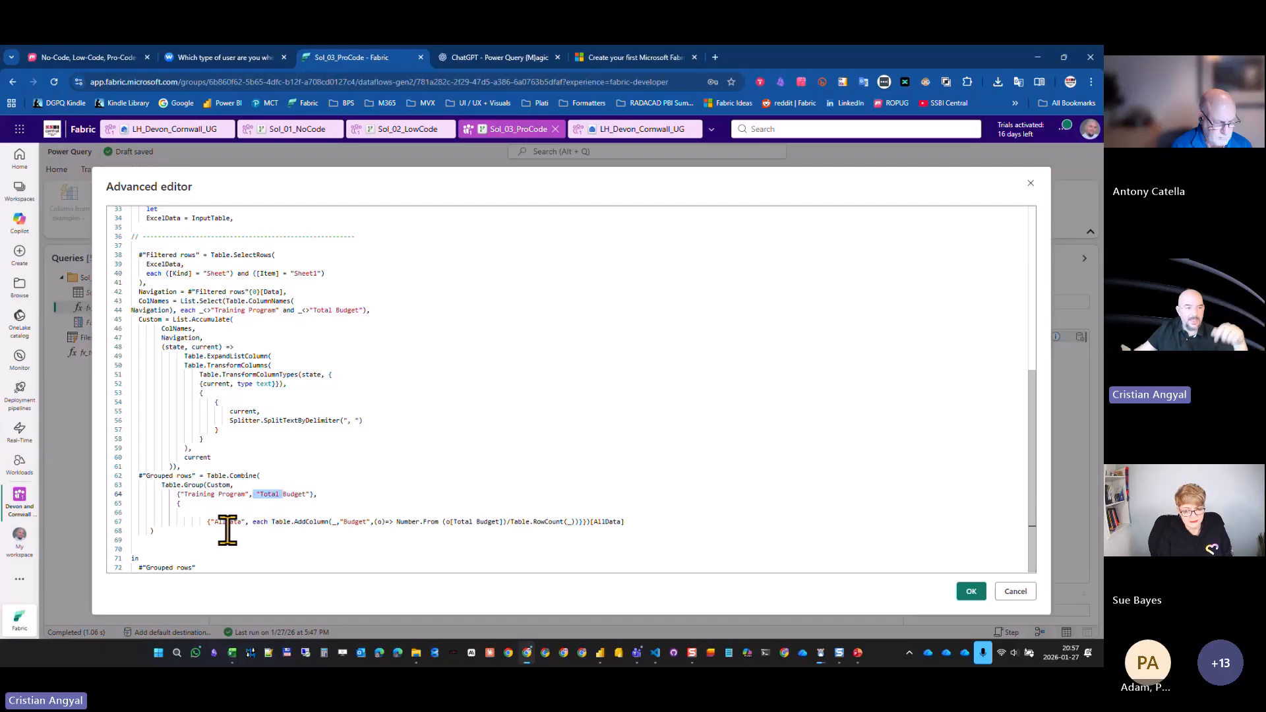
pyautogui.click(1016, 592)
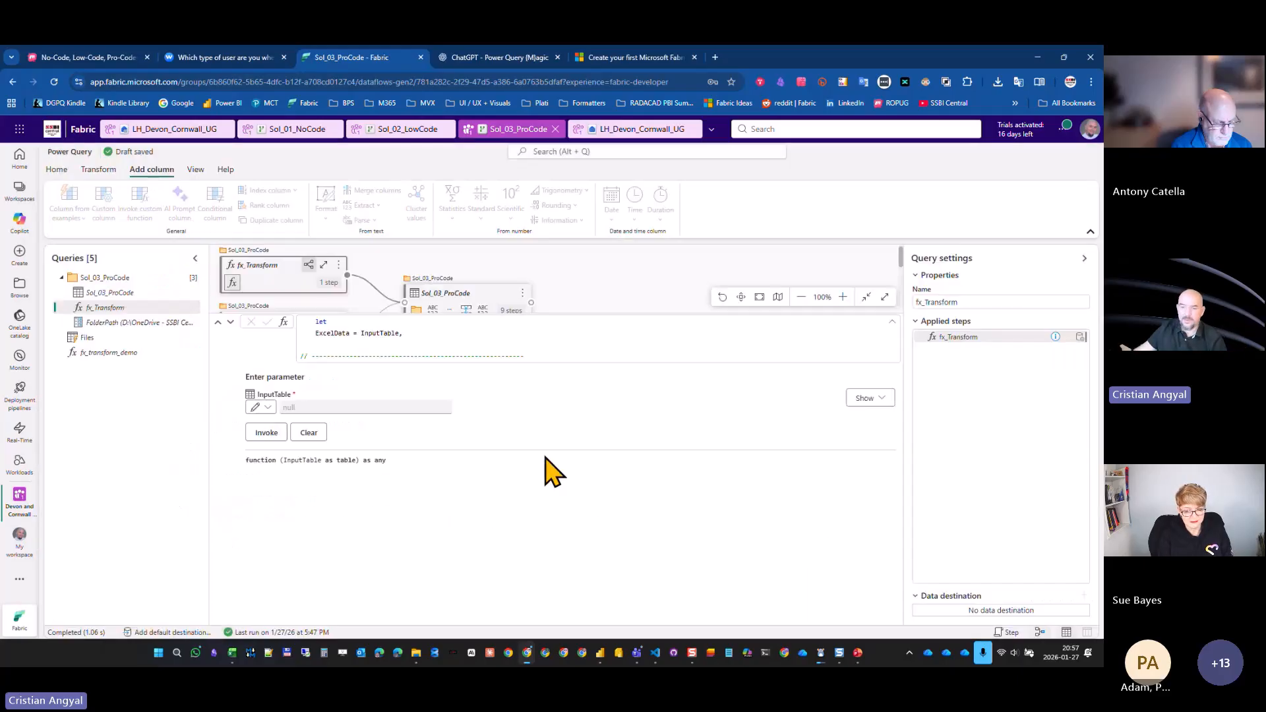
# Reopen fx_Transform's M code and uncomment the block from the opening let through the dashed separator above (InputTable as table).
pyautogui.rightClick(109, 309)
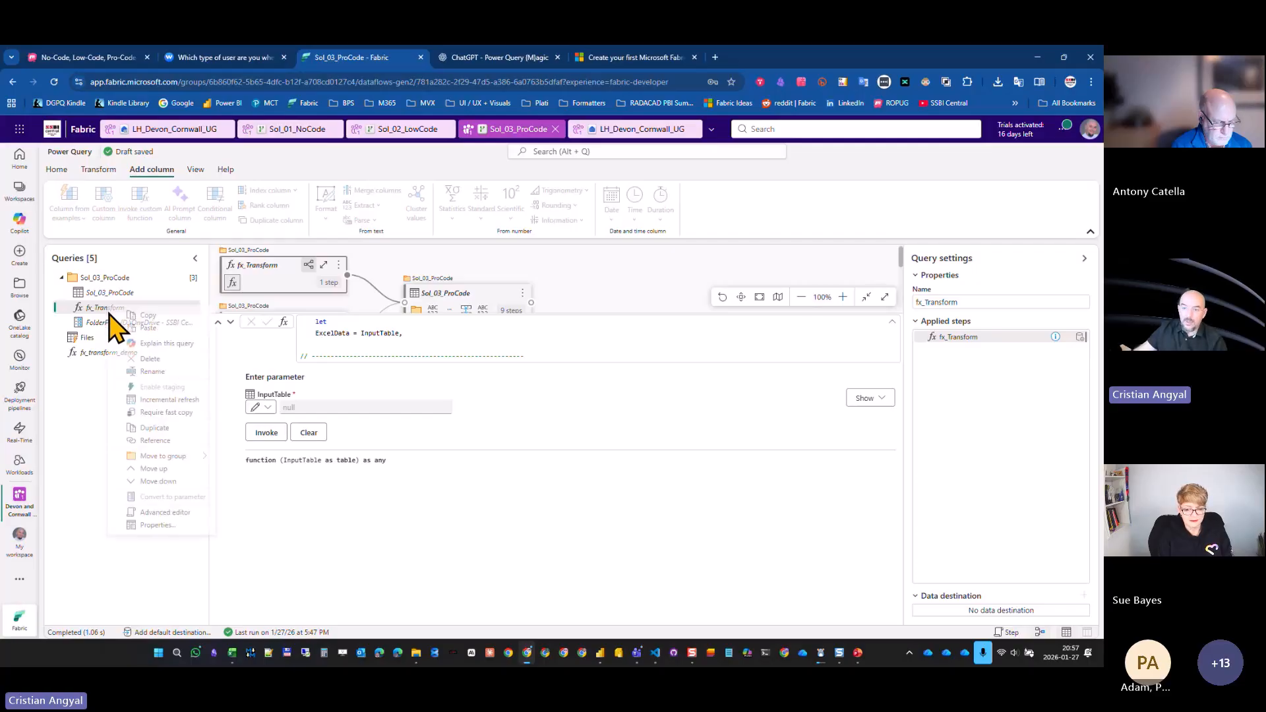
pyautogui.click(196, 517)
pyautogui.moveTo(356, 477); pyautogui.dragTo(132, 210)
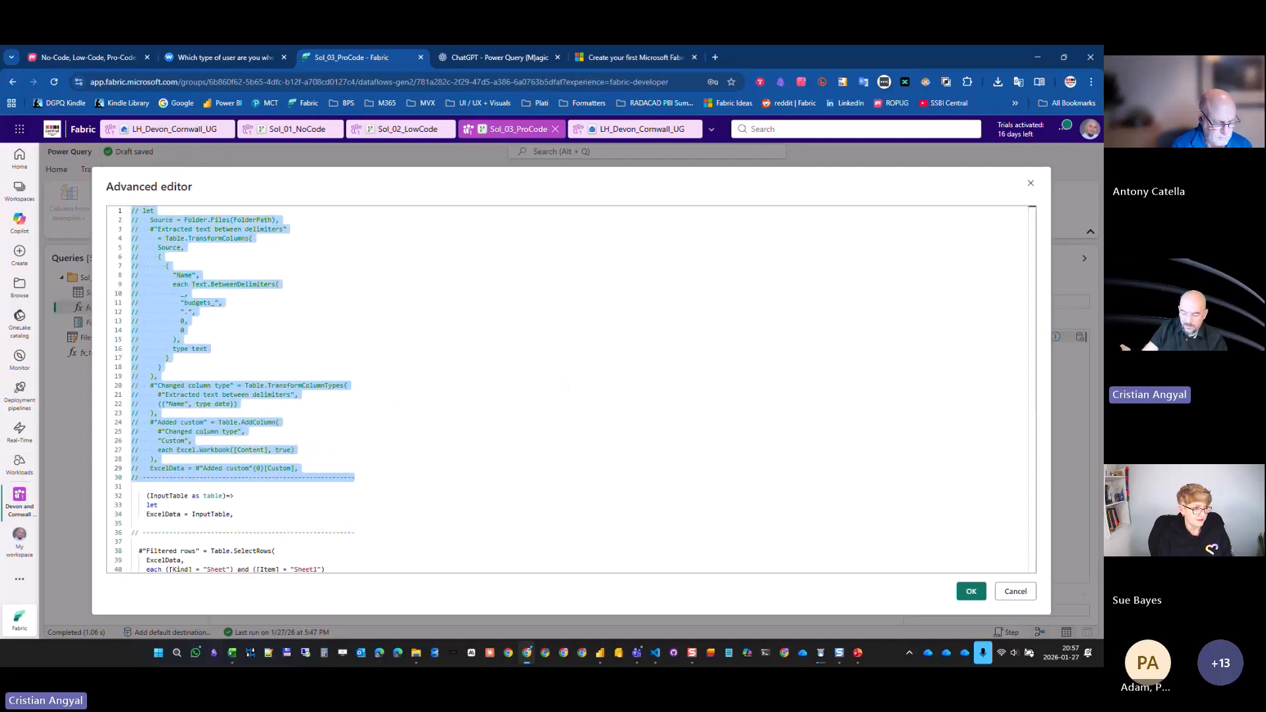
pyautogui.hotkey('ctrl', '/')
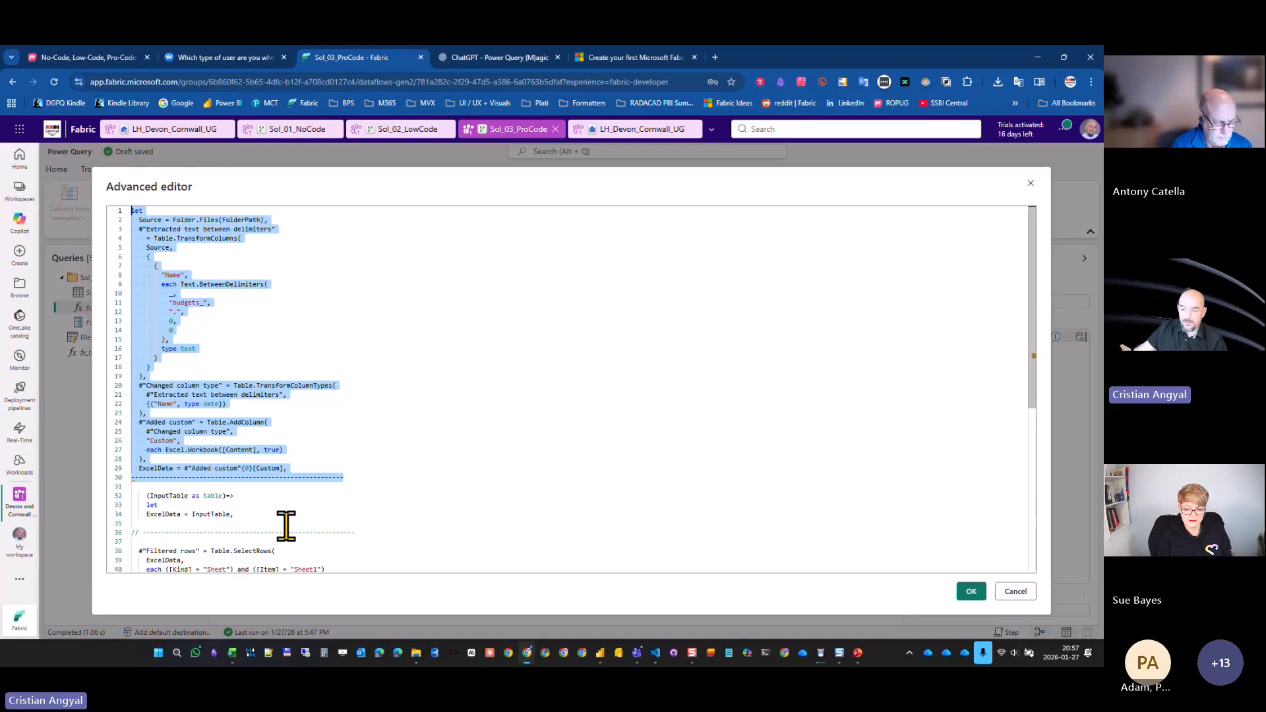
# Comment out the lines from (InputTable as table)=> through the dashed separator beneath ExcelData = InputTable, and try to apply the code.
pyautogui.moveTo(378, 531); pyautogui.dragTo(119, 492)
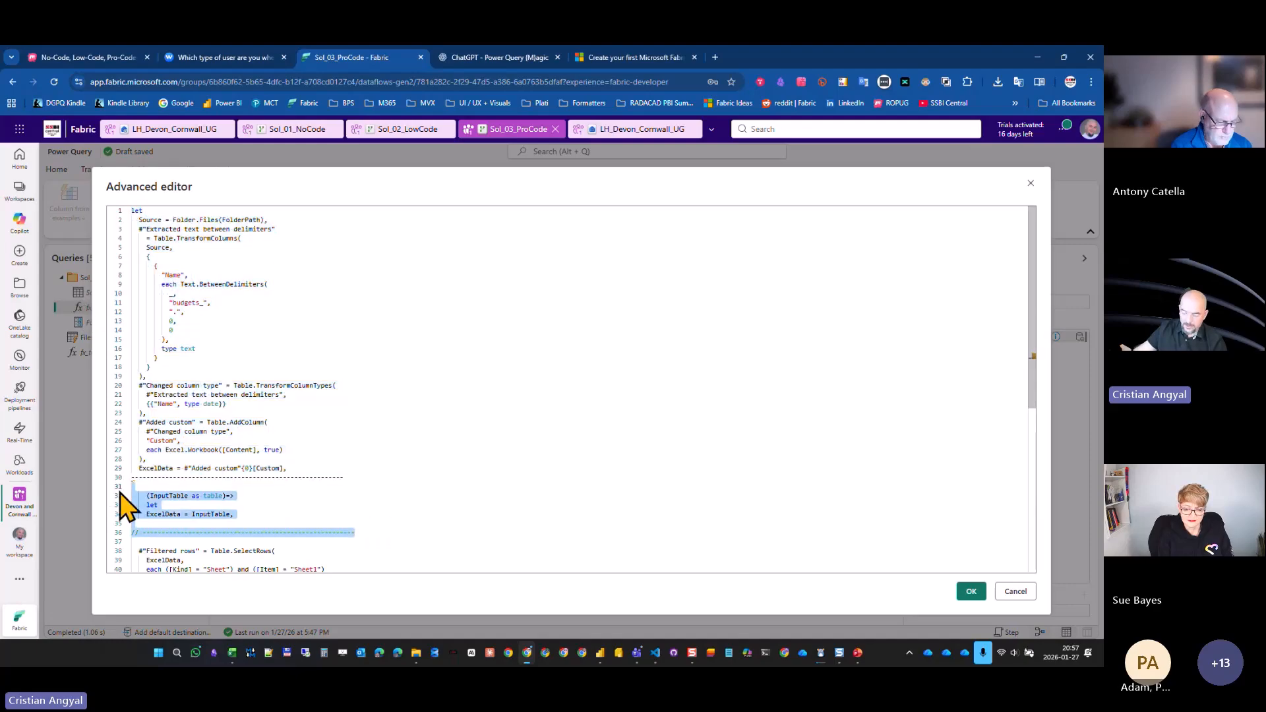
pyautogui.hotkey('ctrl', '/')
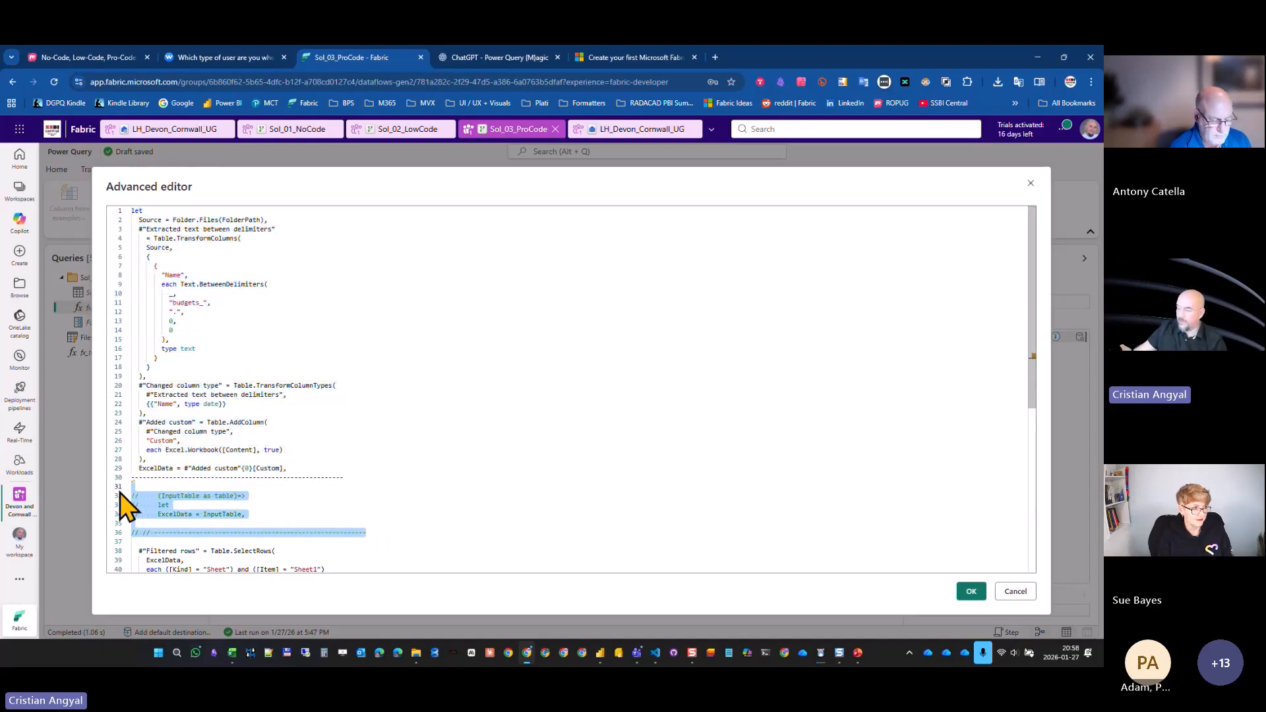
pyautogui.click(970, 592)
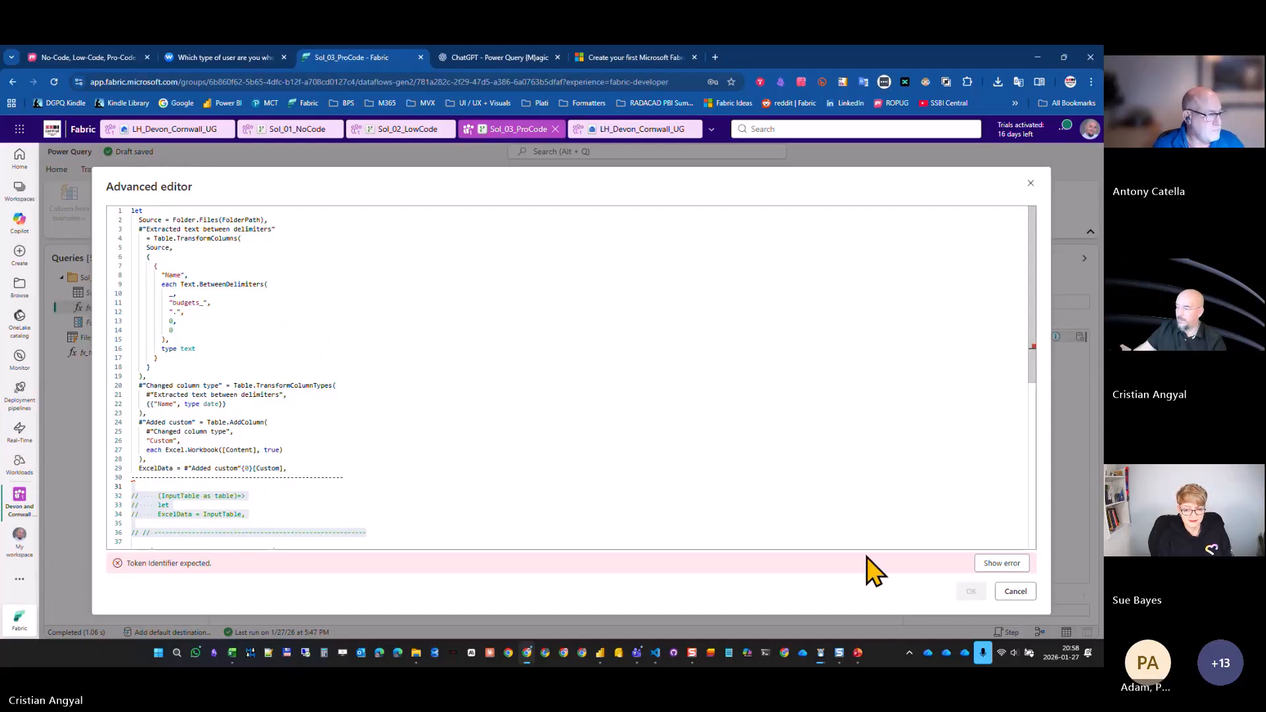
# Comment out the dashed separator directly below the ExcelData = #"Added custom" line and apply fx_Transform's code.
pyautogui.scroll(-1, 393, 488)
pyautogui.click(391, 503)
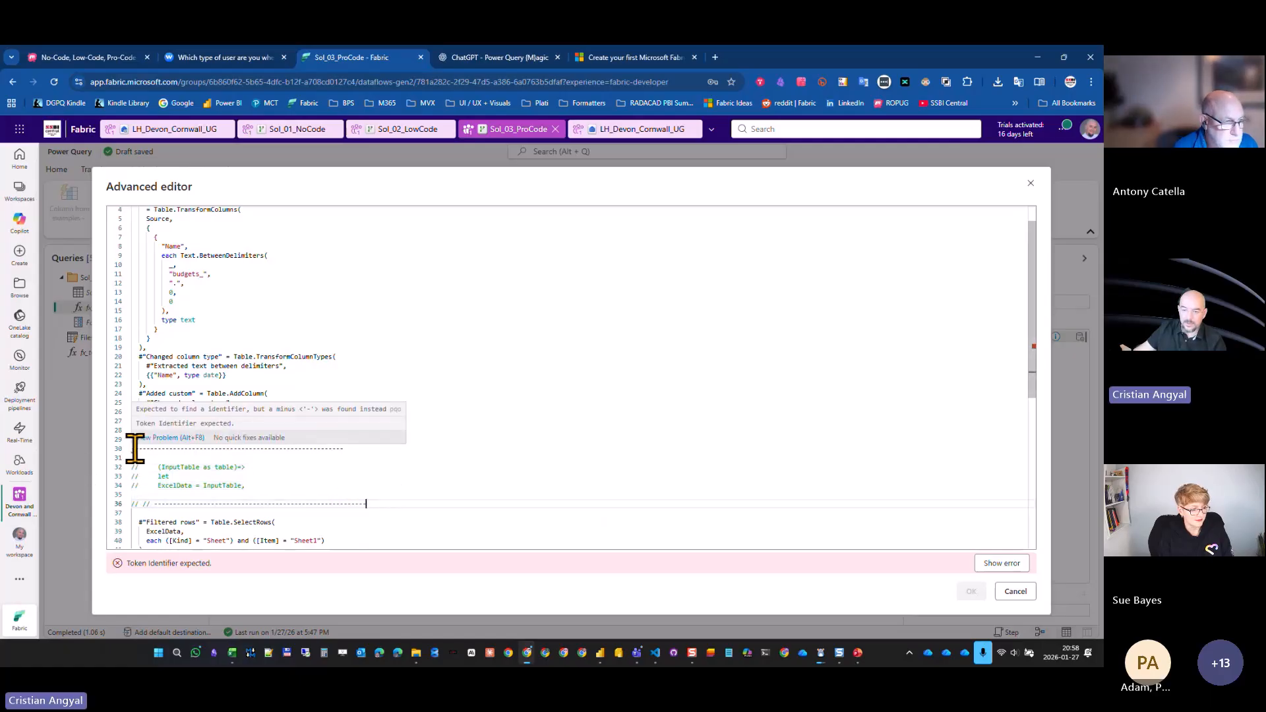
pyautogui.hotkey('ctrl', '/')
pyautogui.click(186, 476)
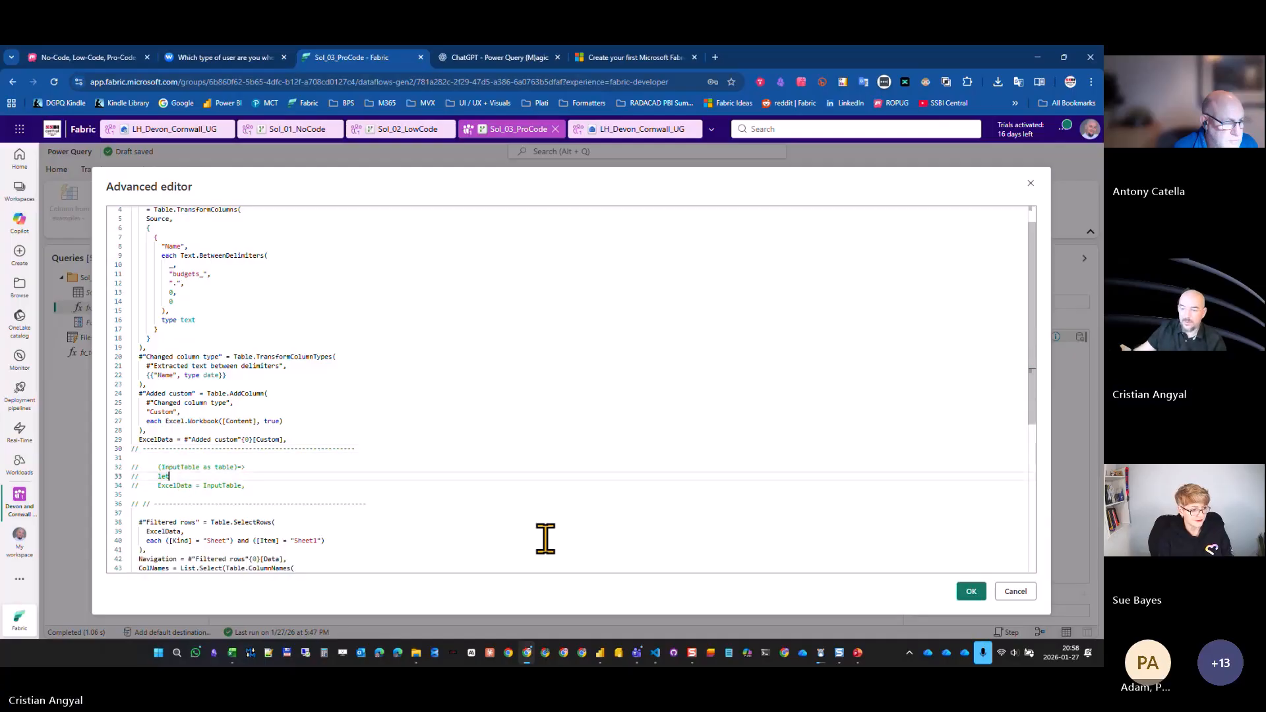
pyautogui.click(971, 591)
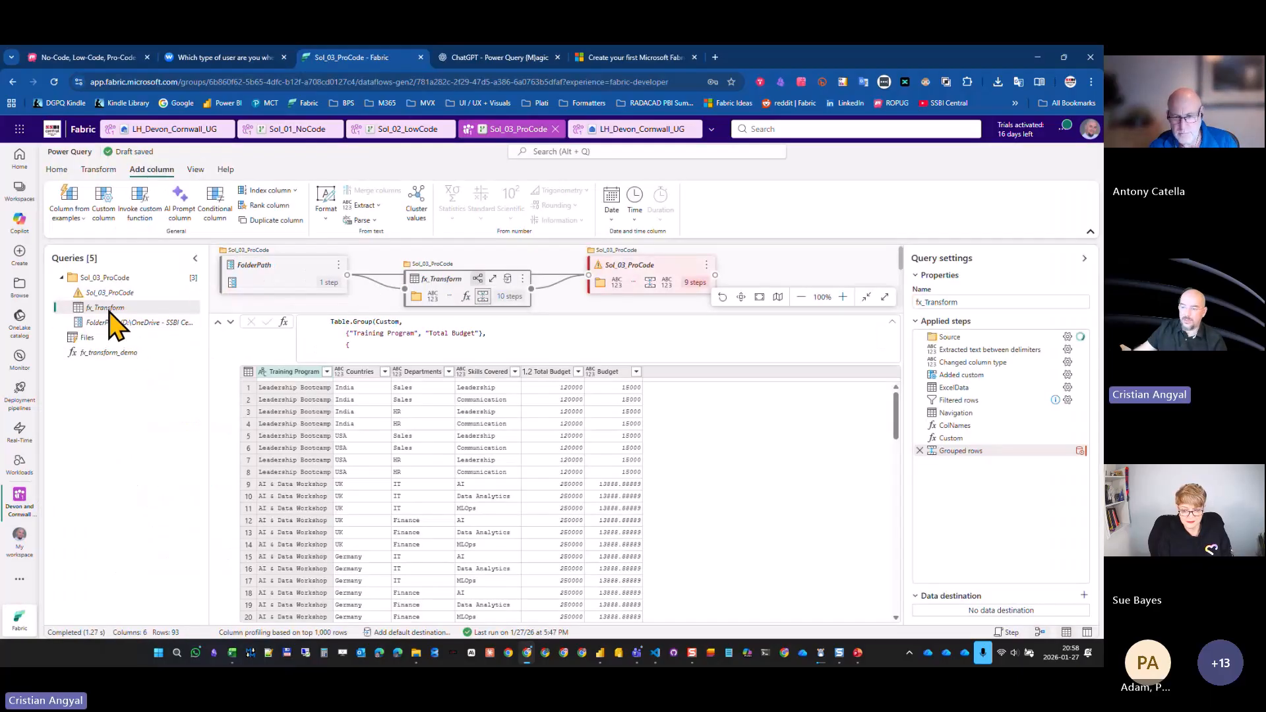
# Examine the Grouped rows formula of fx_Transform, from Table.Combine and the grouping columns to the Budget calculation using Table.RowCount.
pyautogui.moveTo(914, 452)
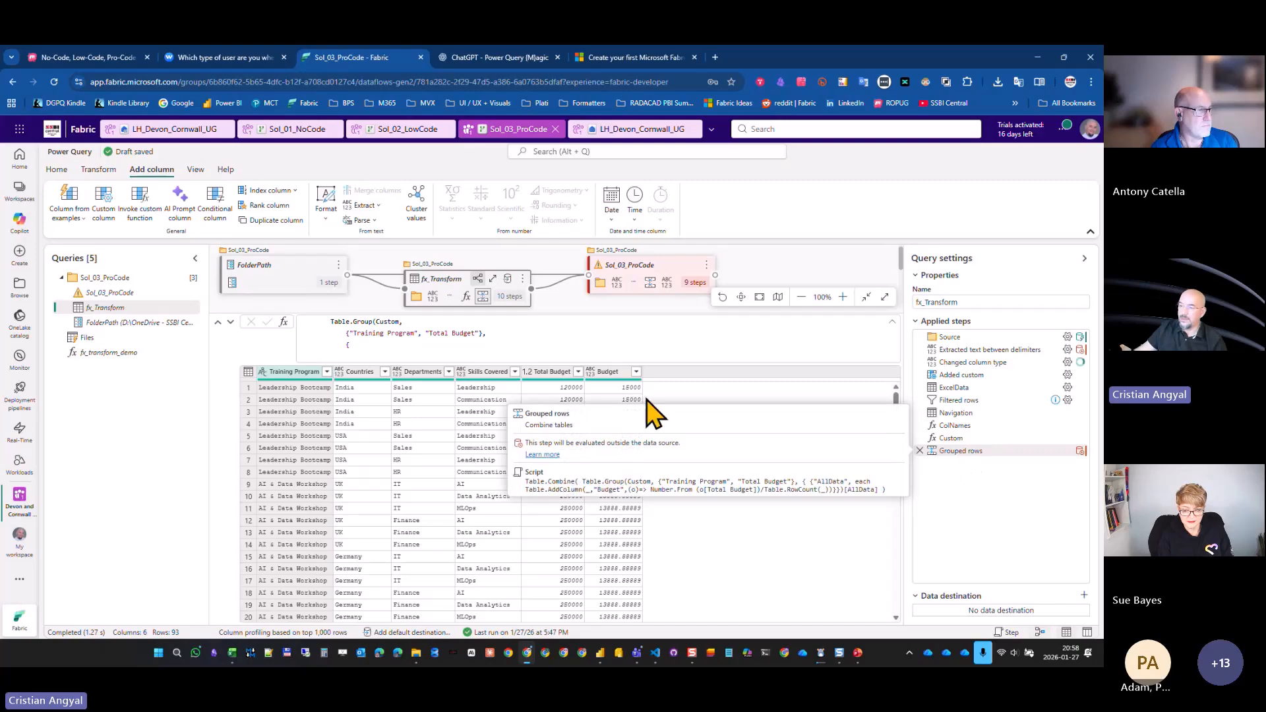
pyautogui.scroll(1, 447, 353)
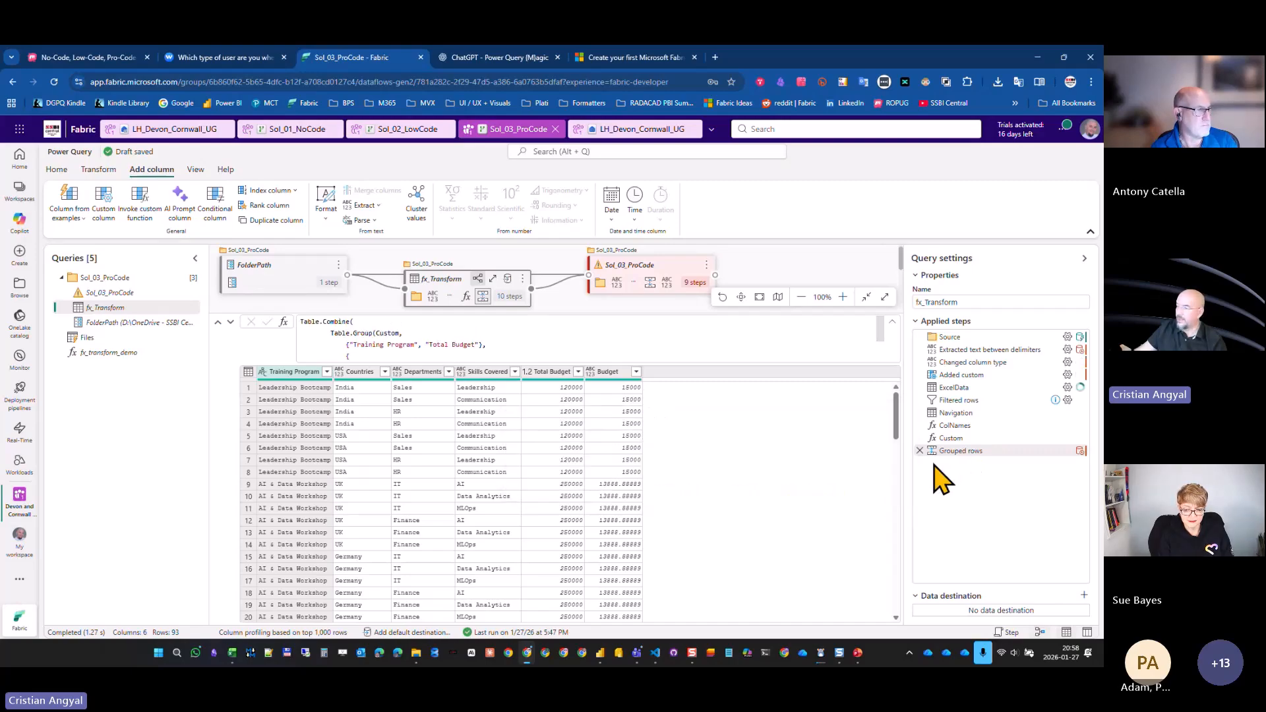
pyautogui.scroll(-3, 465, 356)
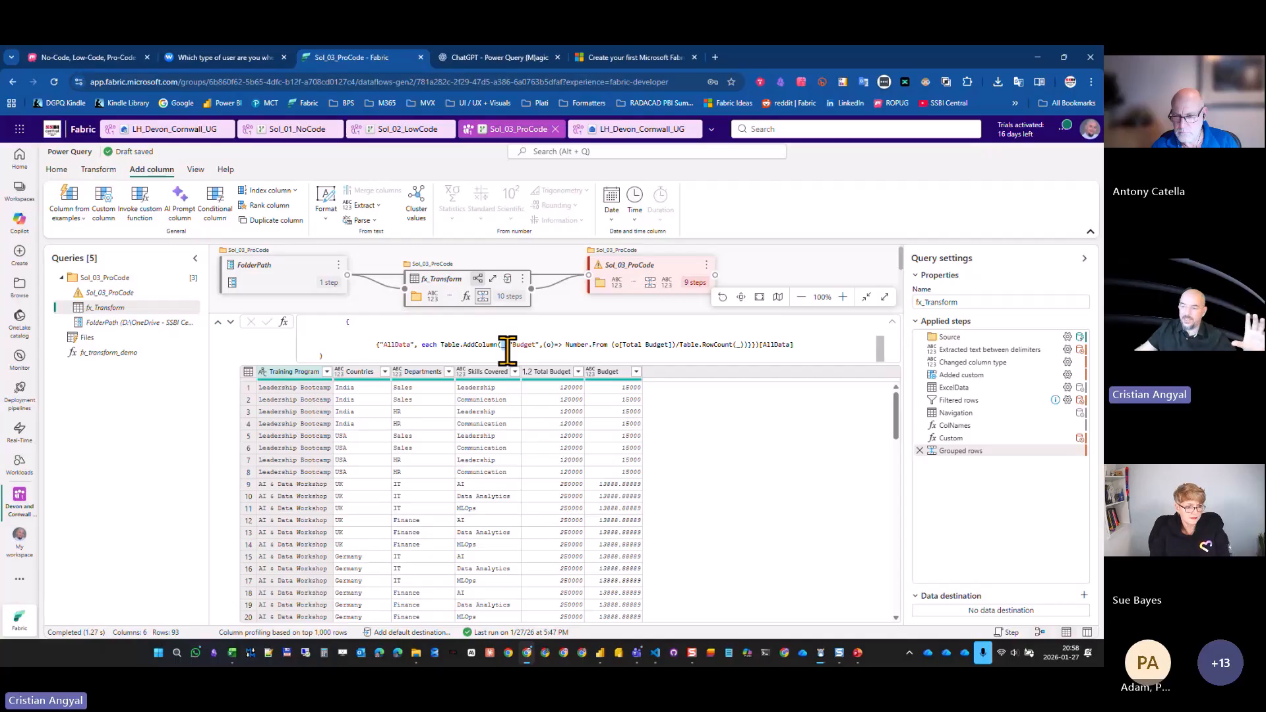
pyautogui.scroll(3, 389, 346)
pyautogui.scroll(1, 389, 346)
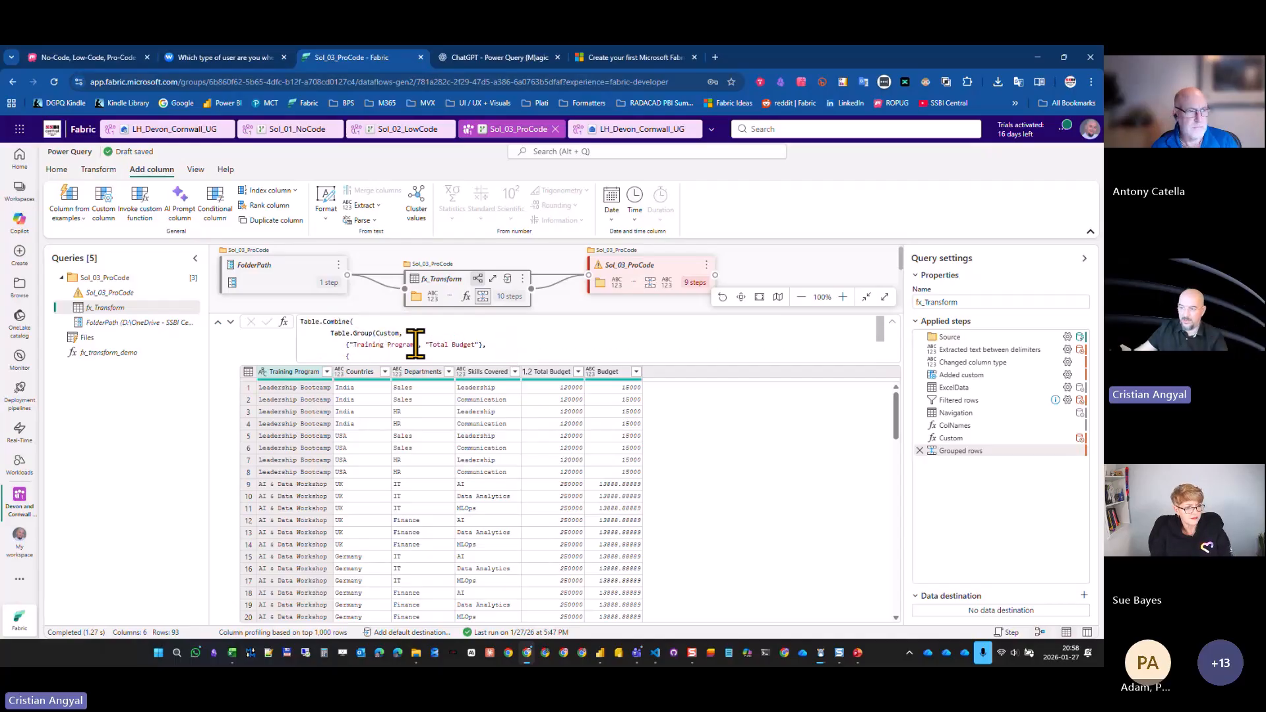
pyautogui.scroll(-4, 441, 346)
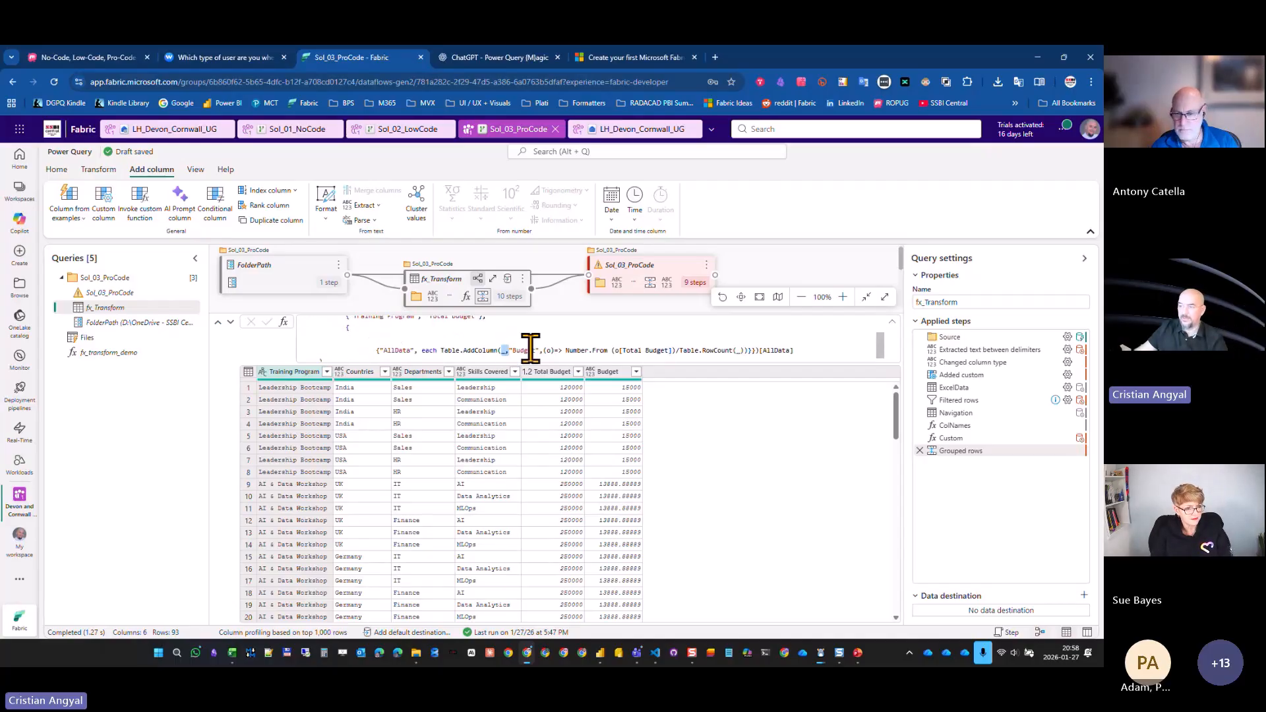
pyautogui.moveTo(560, 346); pyautogui.dragTo(719, 349)
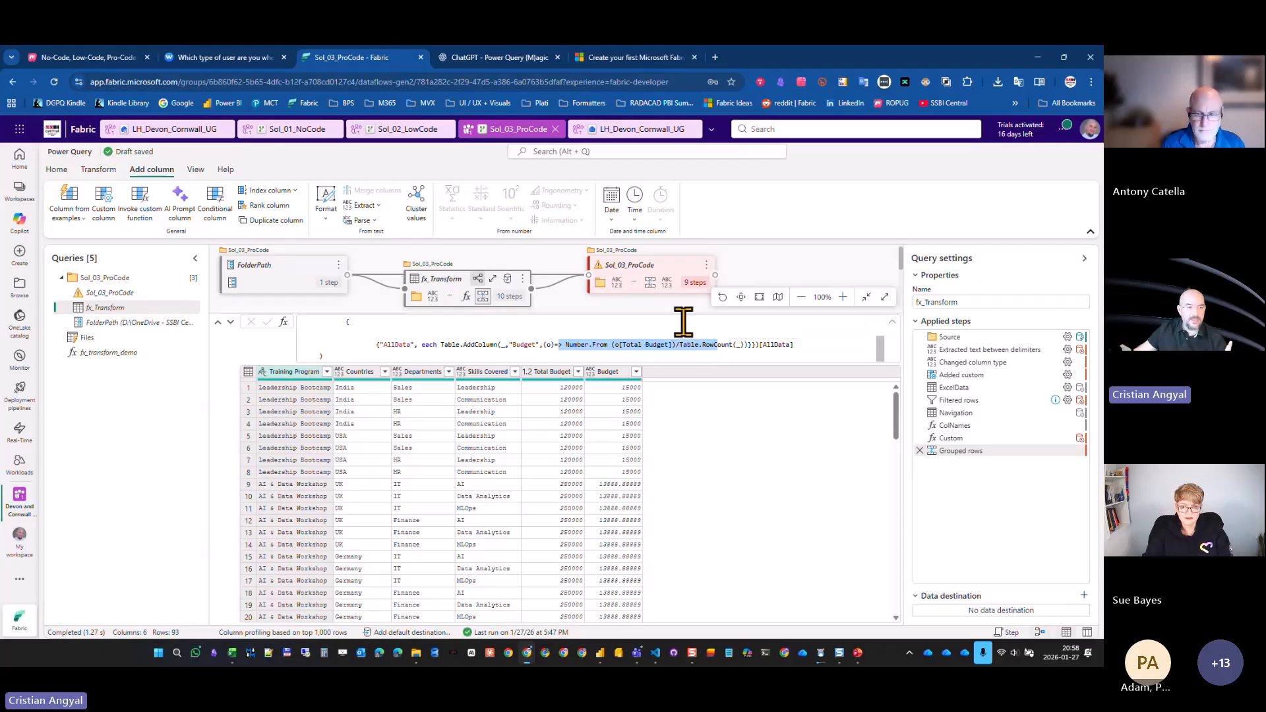
# In fx_Transform's M code, comment out the block from let through ExcelData, uncomment the InputTable function lines, and apply the code.
pyautogui.rightClick(100, 308)
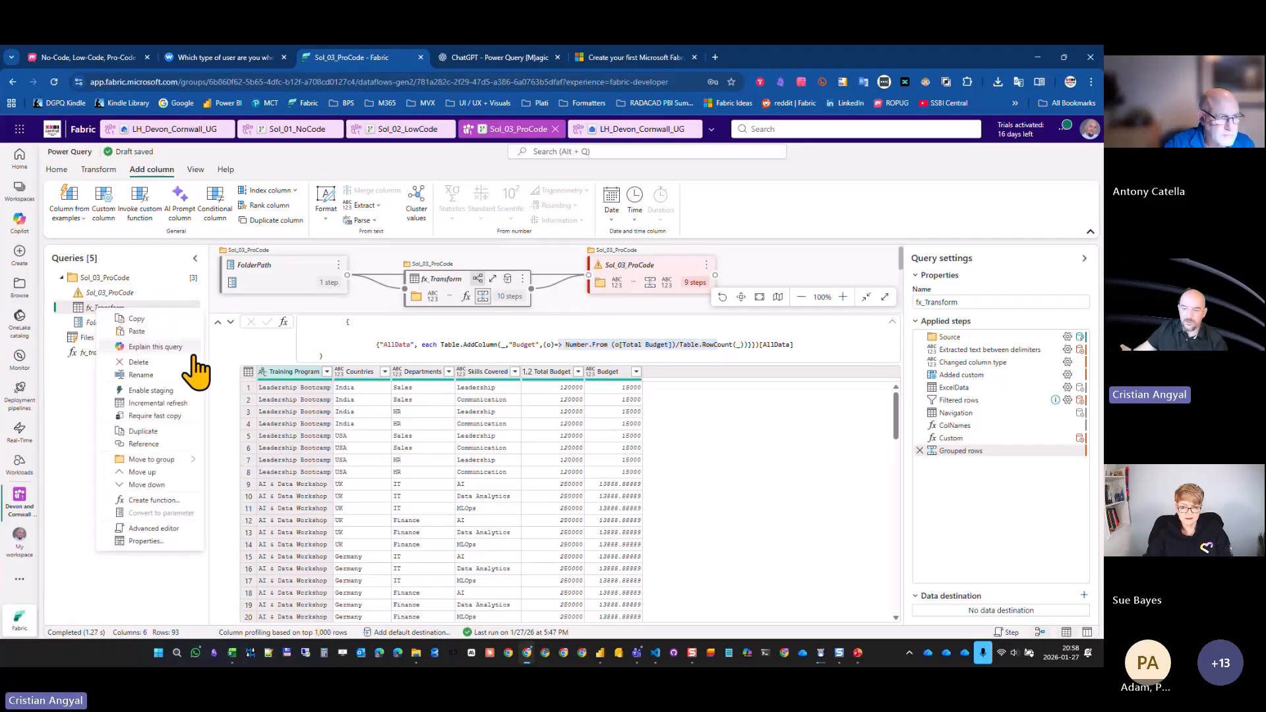
pyautogui.moveTo(177, 464)
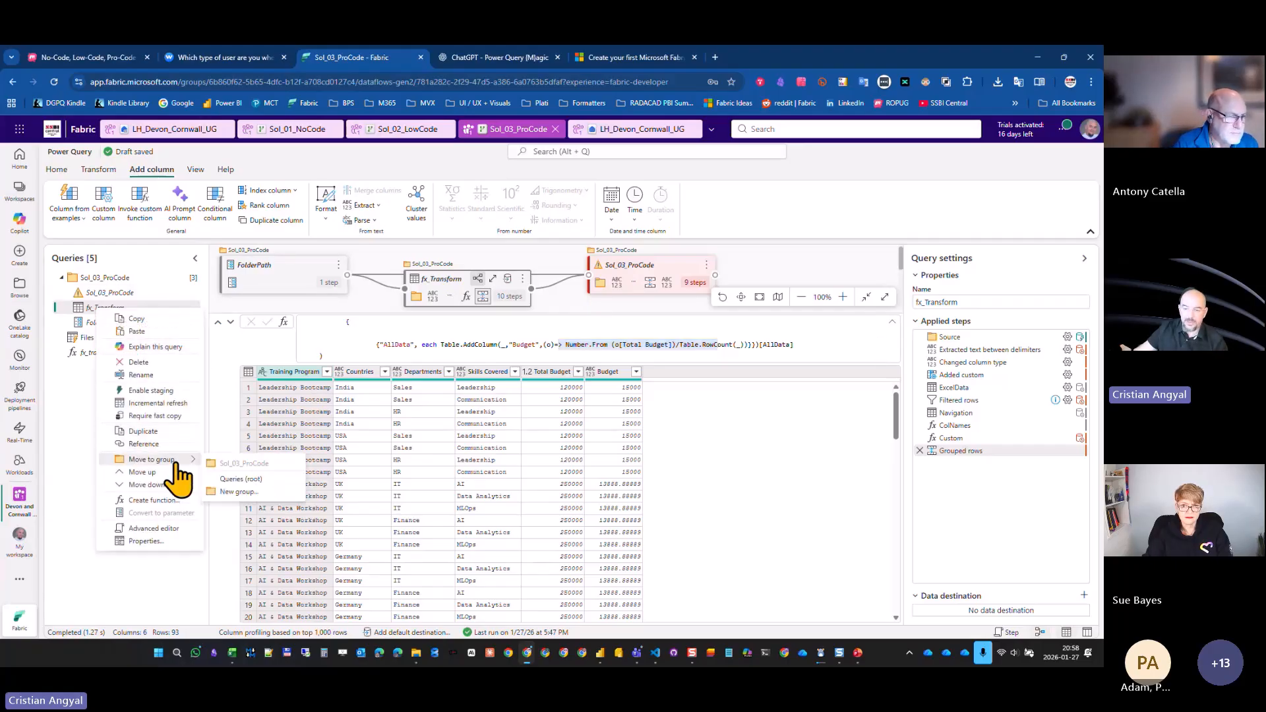
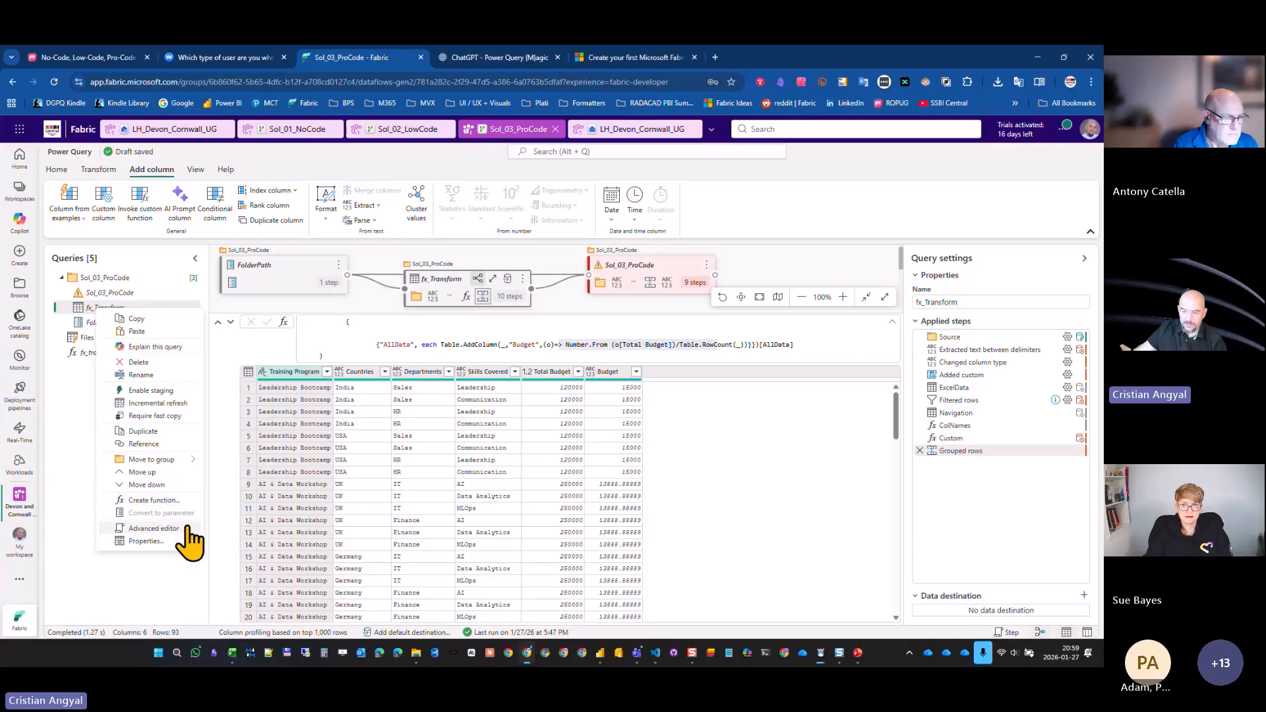
pyautogui.click(154, 529)
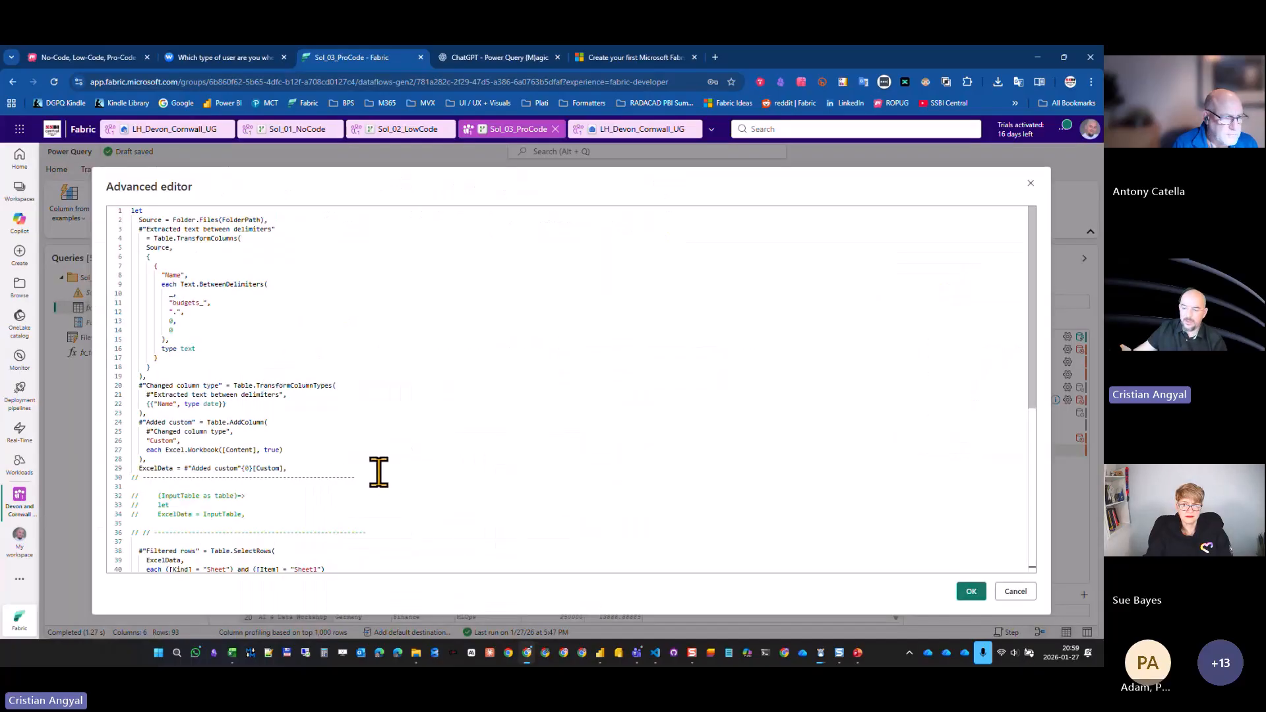
pyautogui.moveTo(367, 469); pyautogui.dragTo(131, 211)
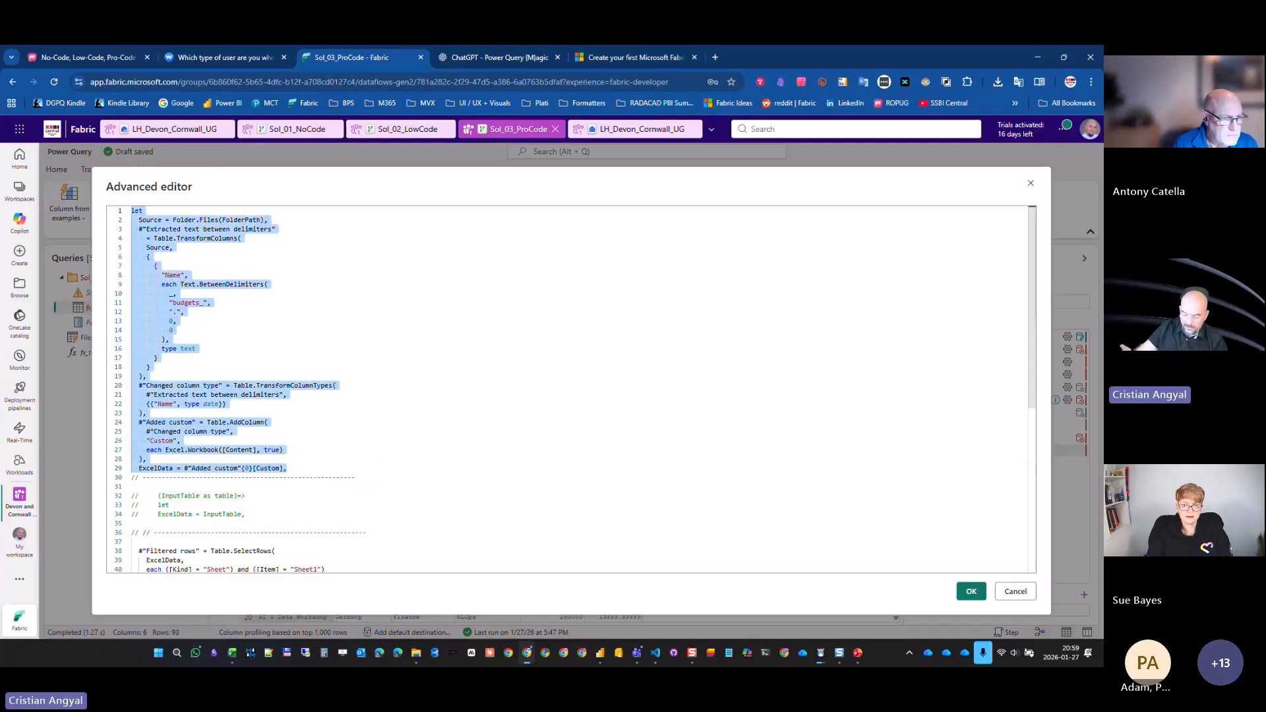
pyautogui.hotkey('ctrl', '/')
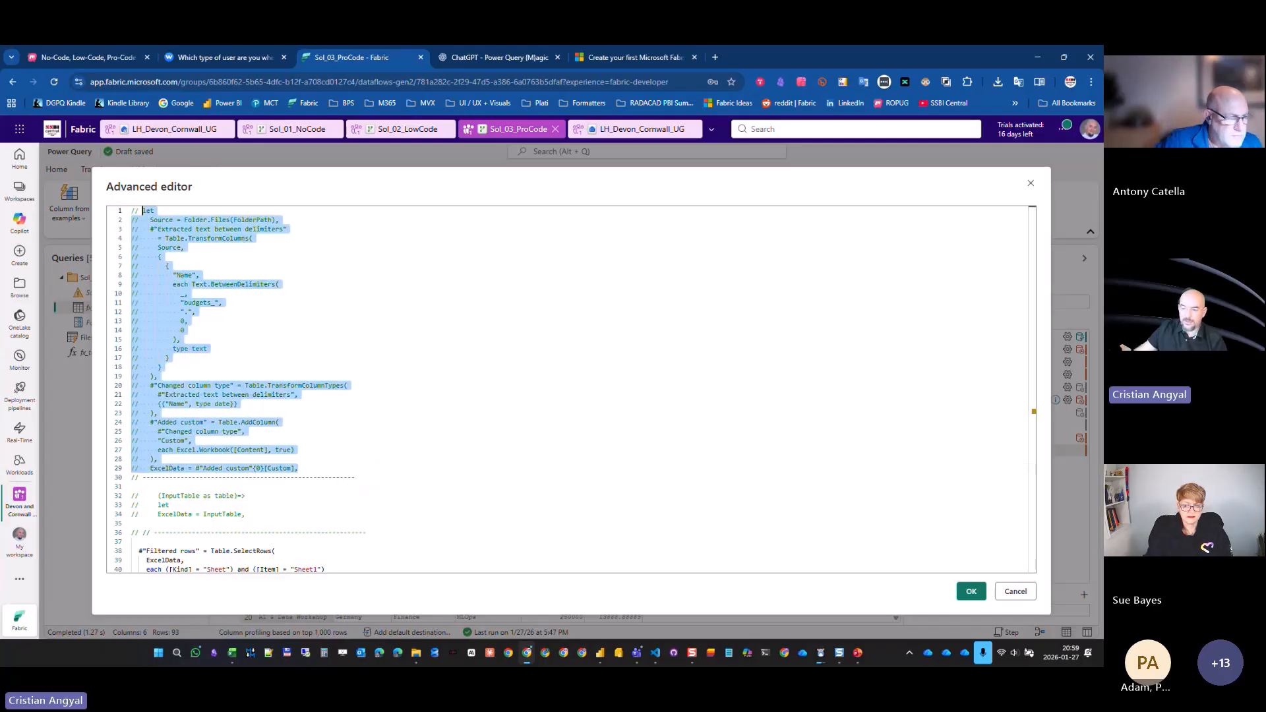
pyautogui.moveTo(245, 514); pyautogui.dragTo(124, 489)
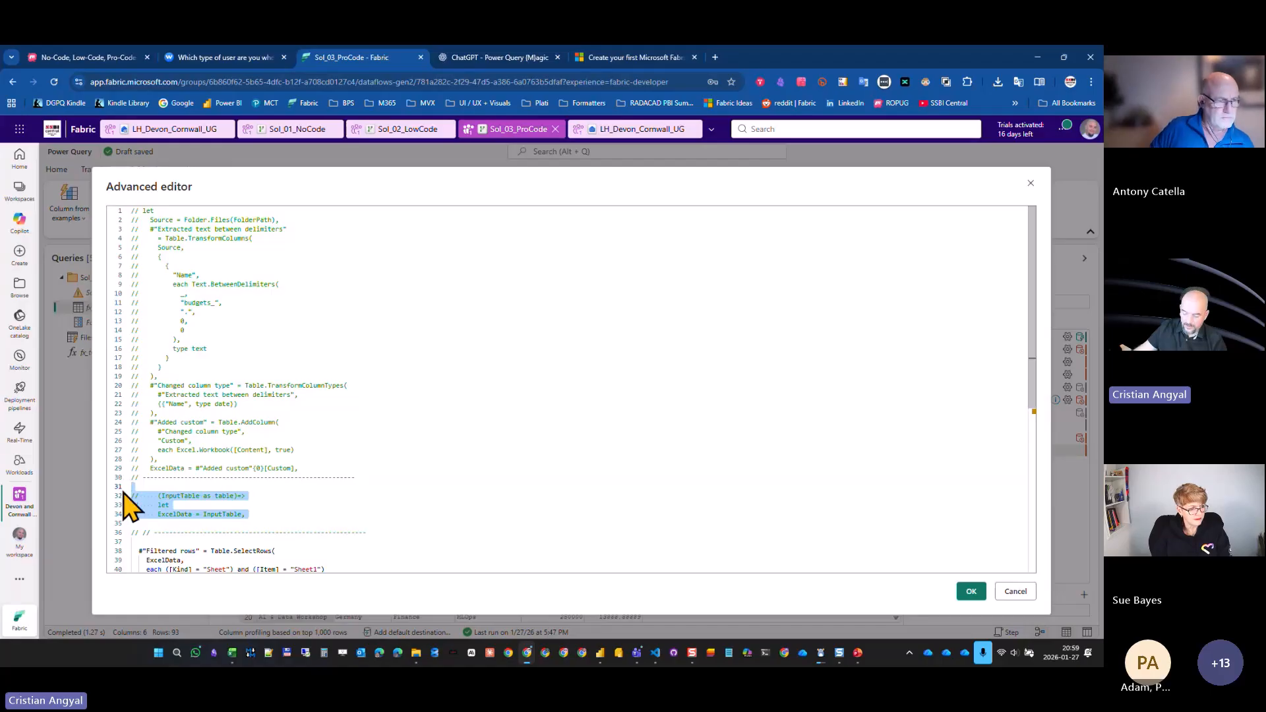
pyautogui.hotkey('ctrl', '/')
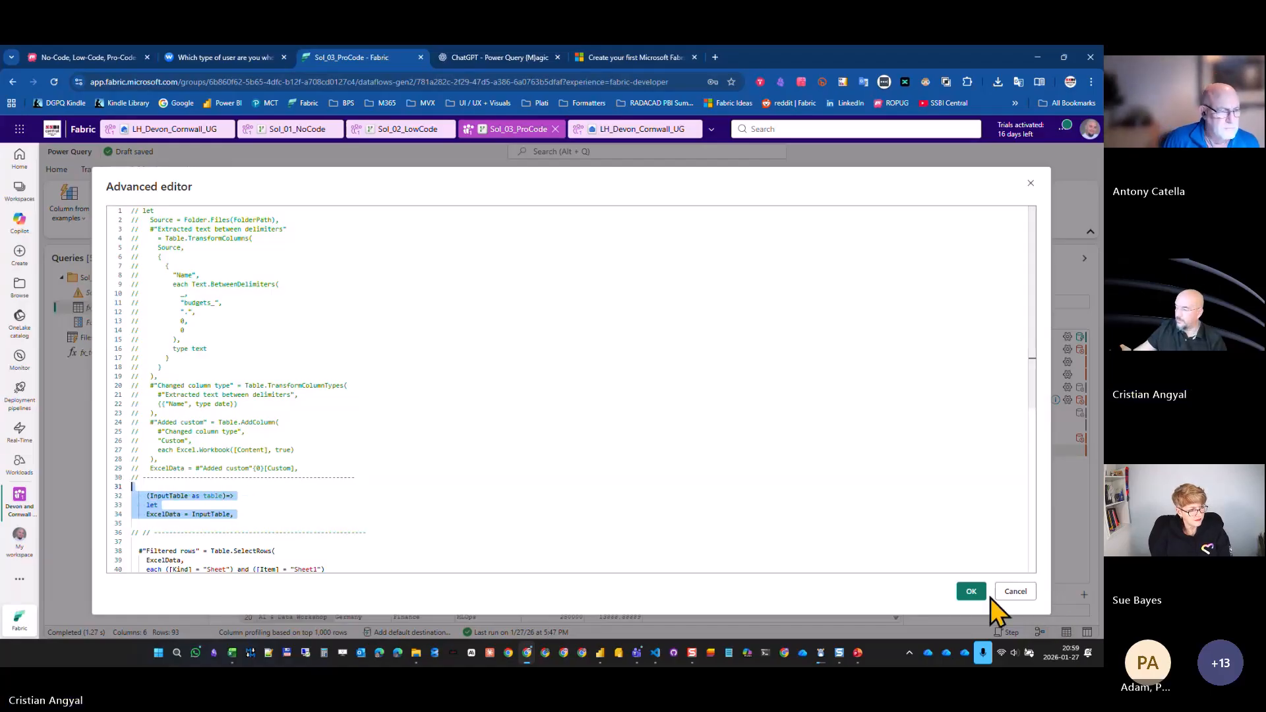
pyautogui.click(972, 592)
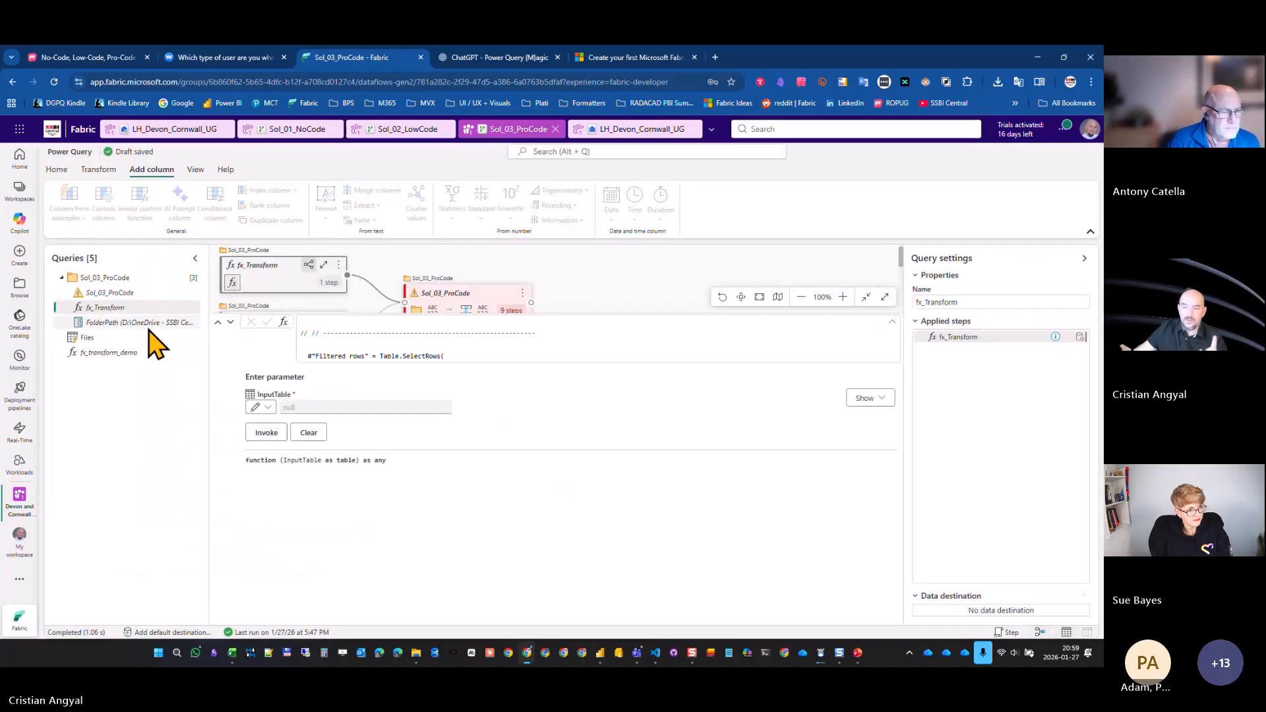
# Open the Sol_03_ProCode query and view the column profile of Training Program.
pyautogui.click(135, 294)
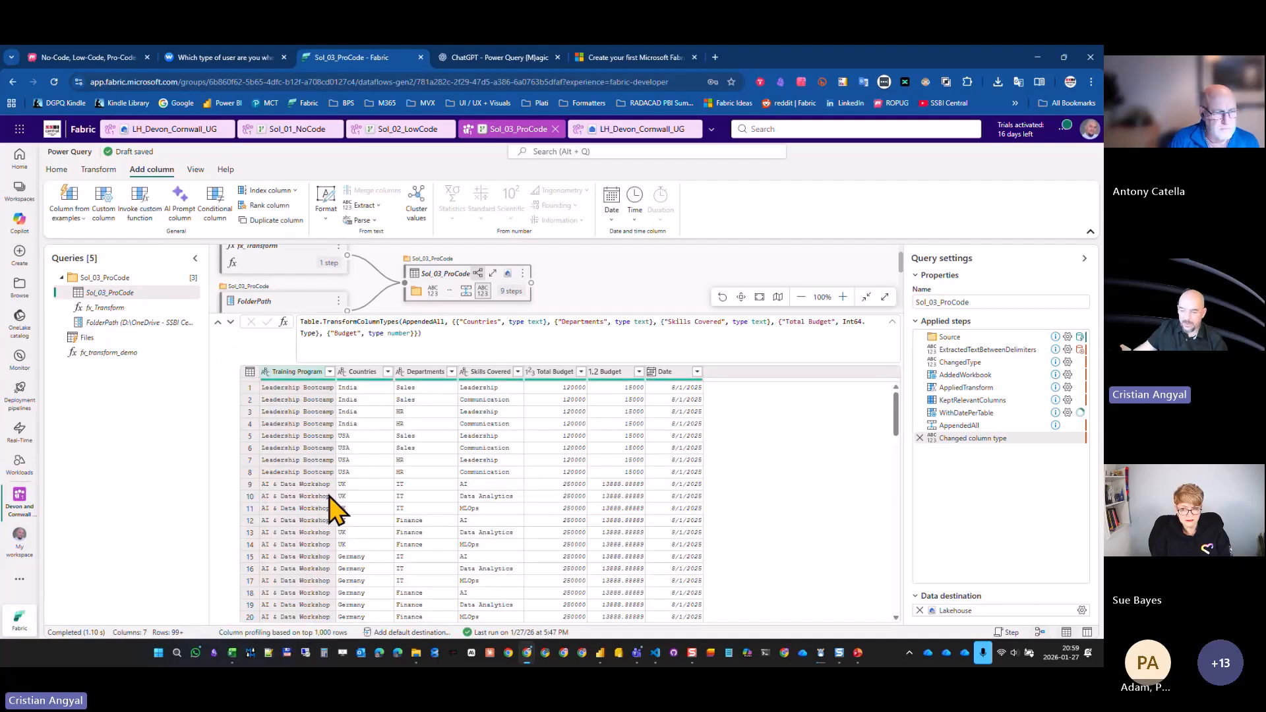
pyautogui.click(299, 373)
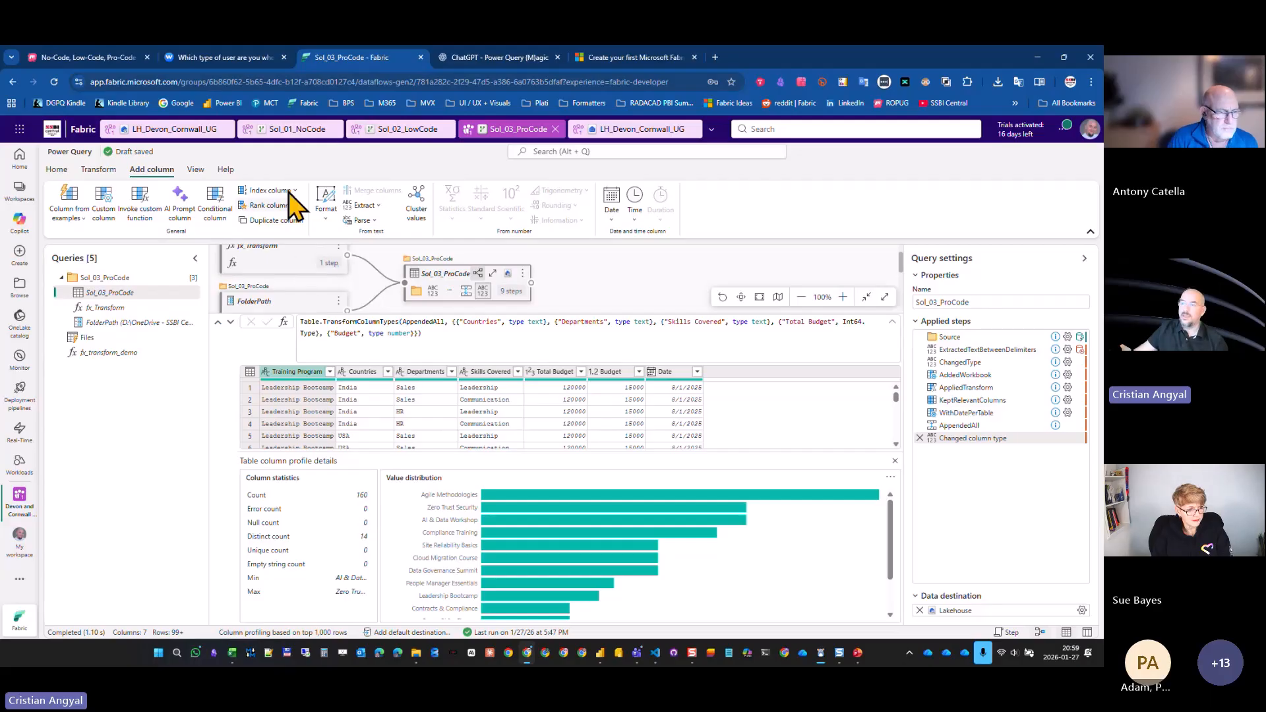
# In the LH_Devon_Cornwall_UG SQL endpoint, compare the Count_Records results for the Sol_02_LowCode and Sol_01_NoCode tables with Sol_03_ProCode.
pyautogui.click(615, 135)
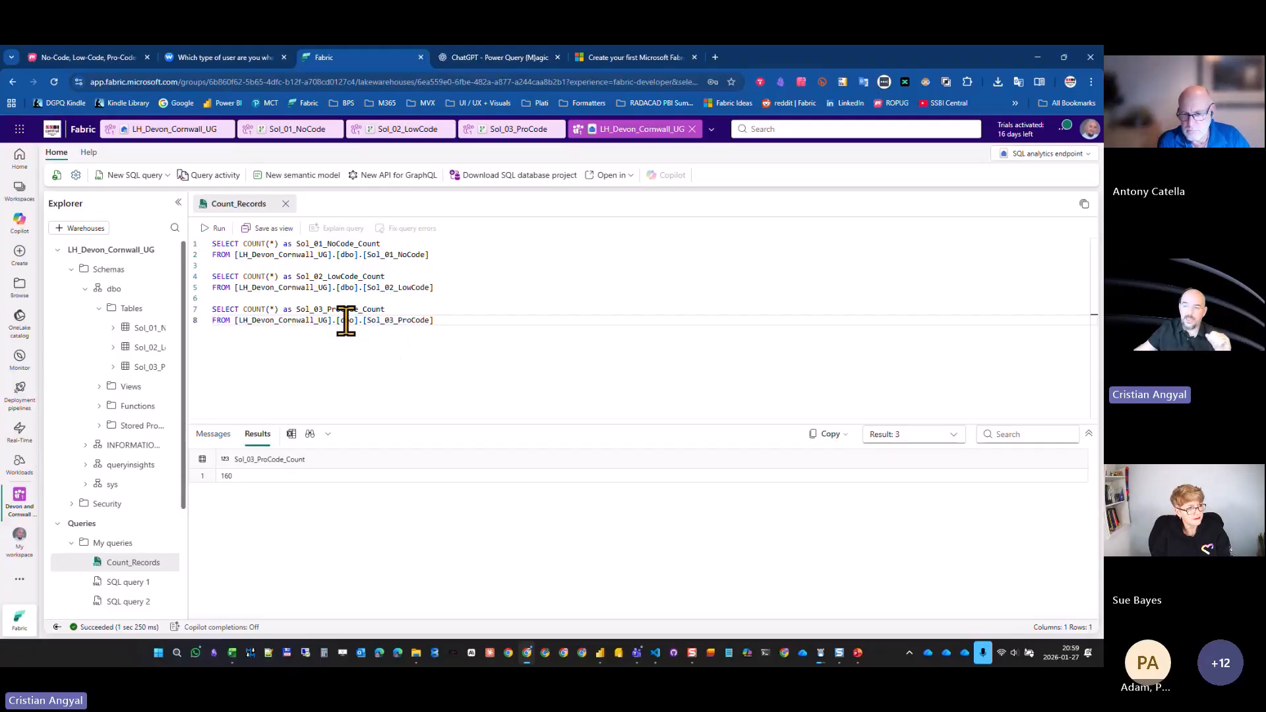
pyautogui.moveTo(469, 329); pyautogui.dragTo(173, 262)
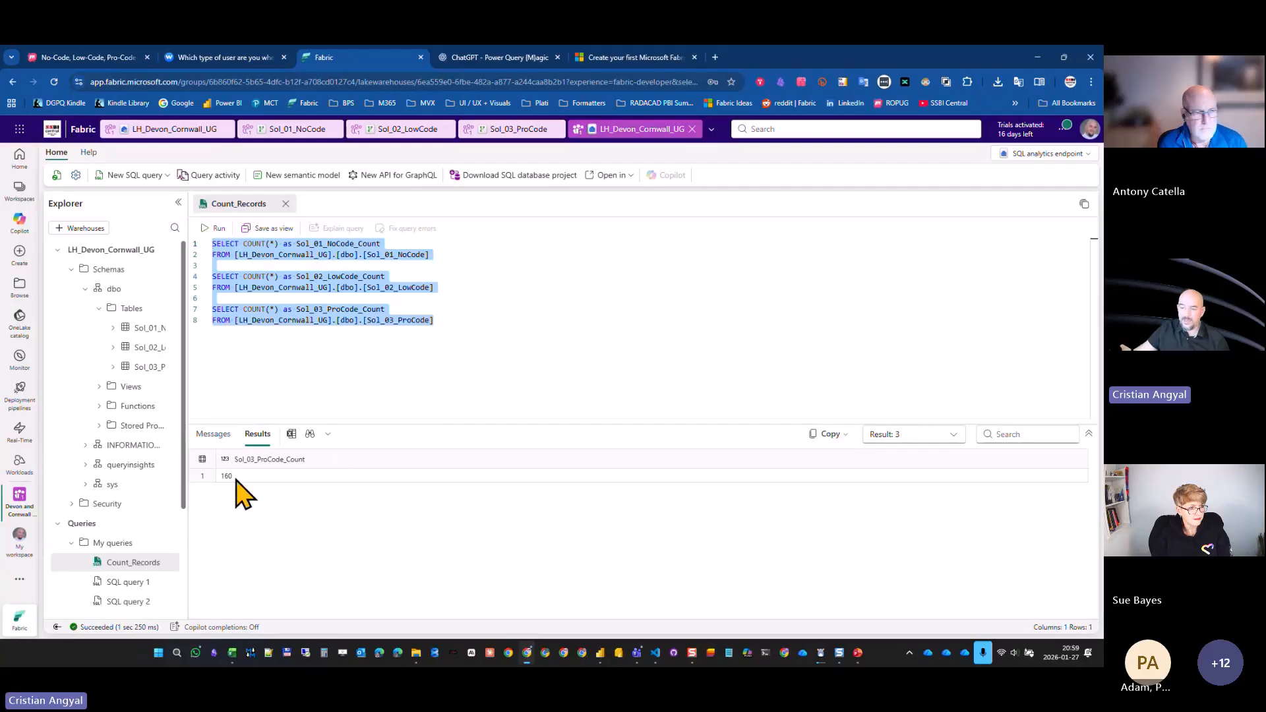
pyautogui.click(907, 435)
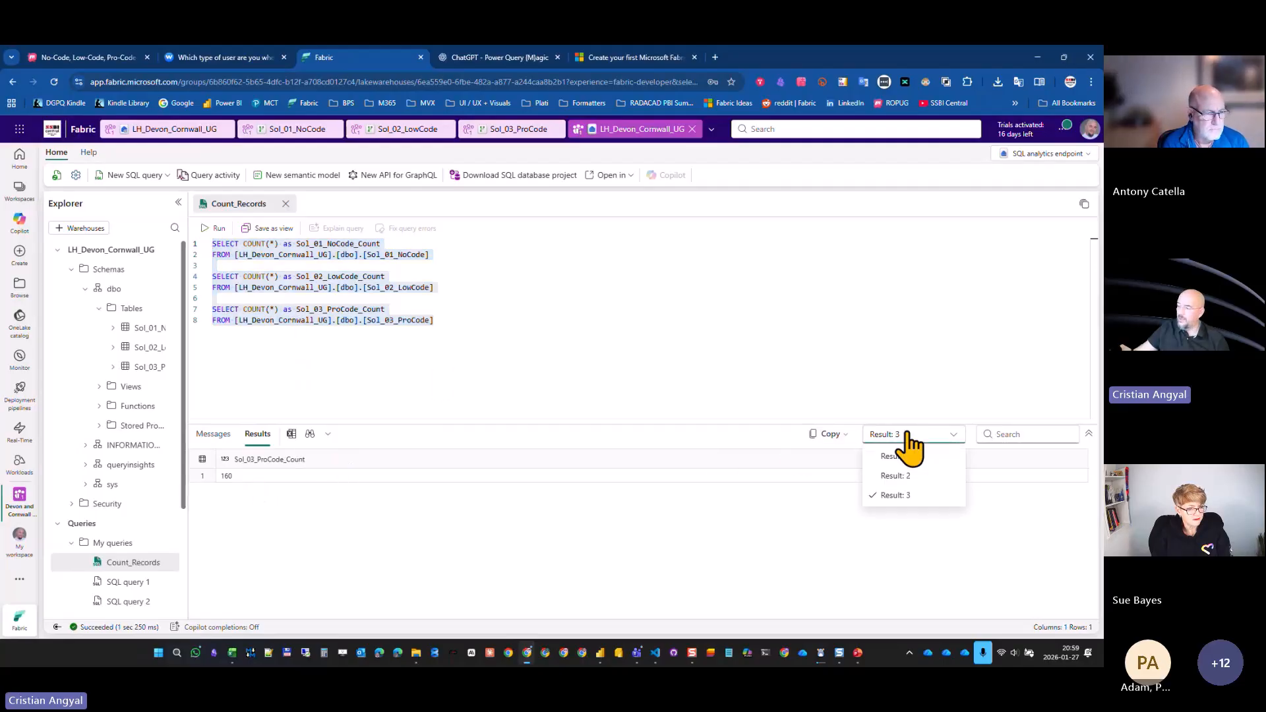
pyautogui.click(899, 478)
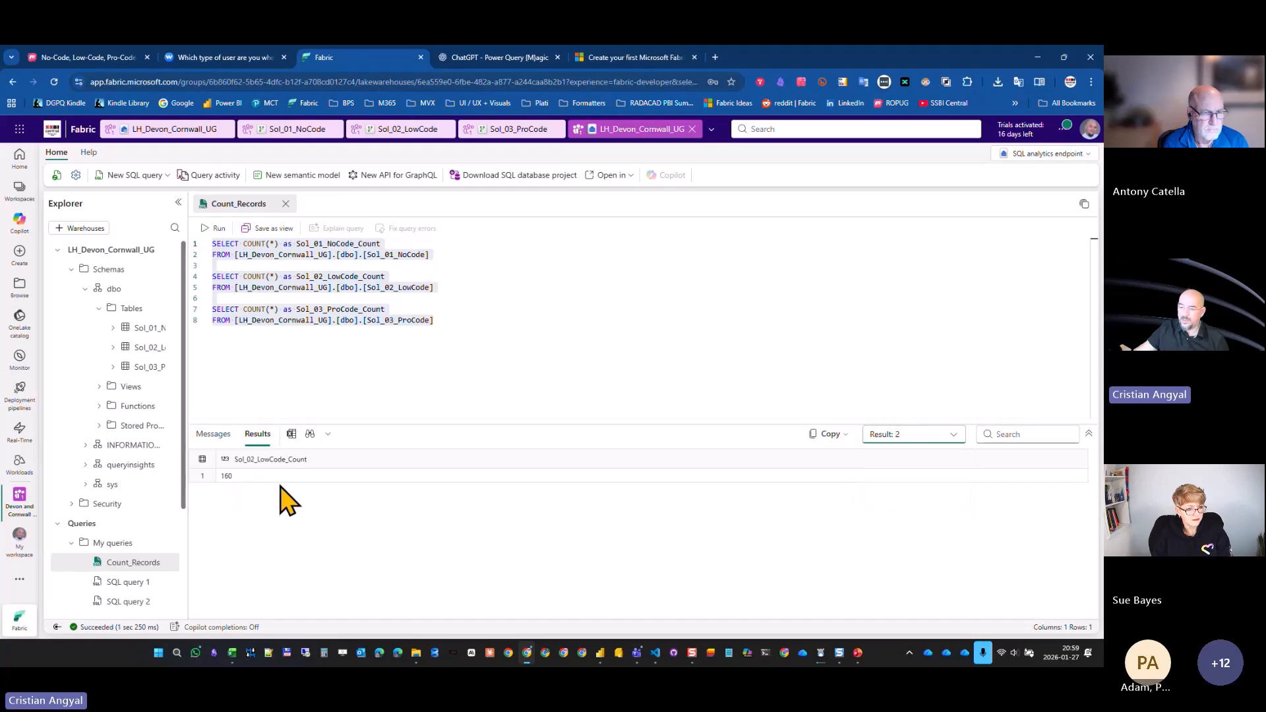
pyautogui.click(903, 436)
pyautogui.click(898, 456)
pyautogui.click(227, 476)
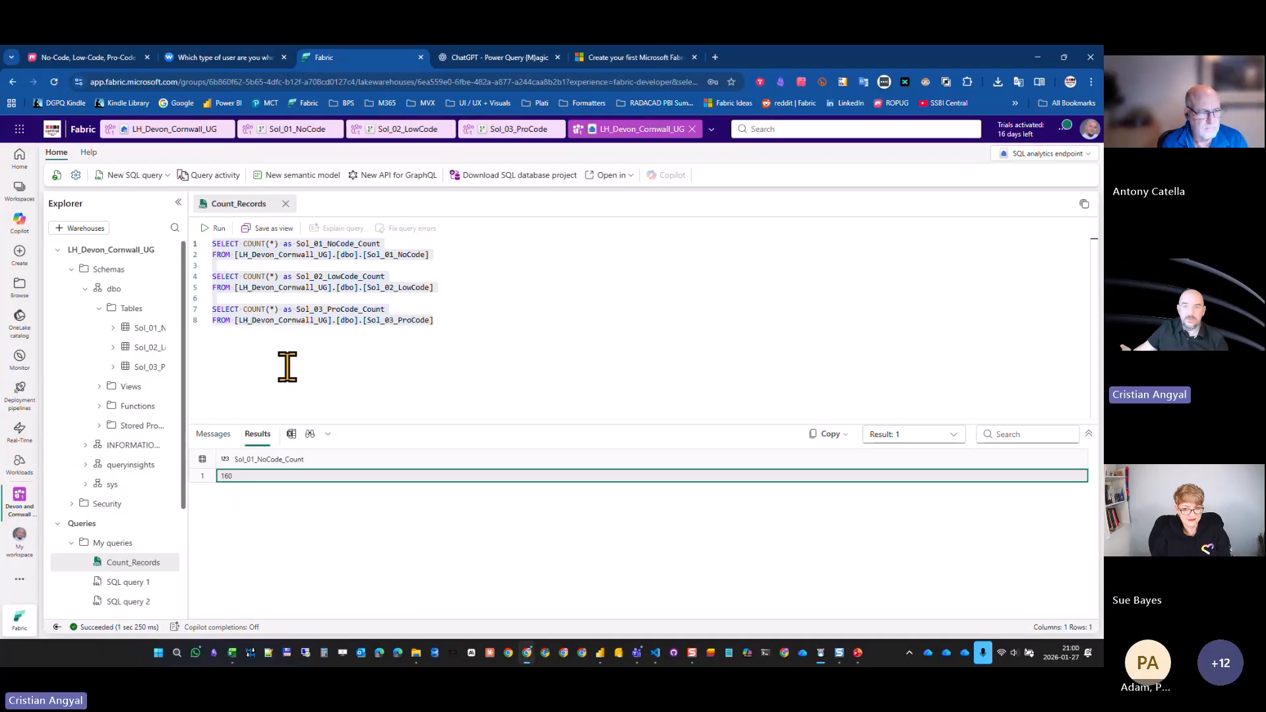
# Switch to File Explorer, go to the folder above Demo Files, and open employee_training_budgets_2025-10 in Excel to inspect its rows.
pyautogui.moveTo(418, 654)
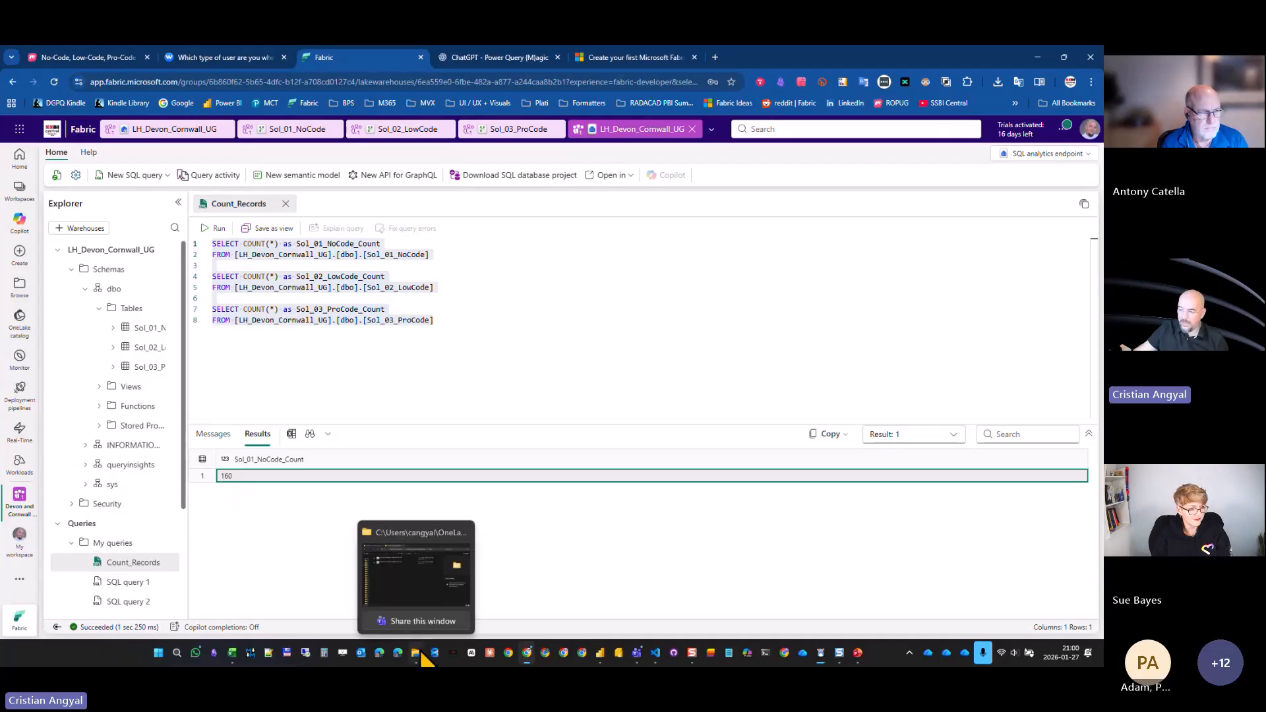
pyautogui.click(432, 584)
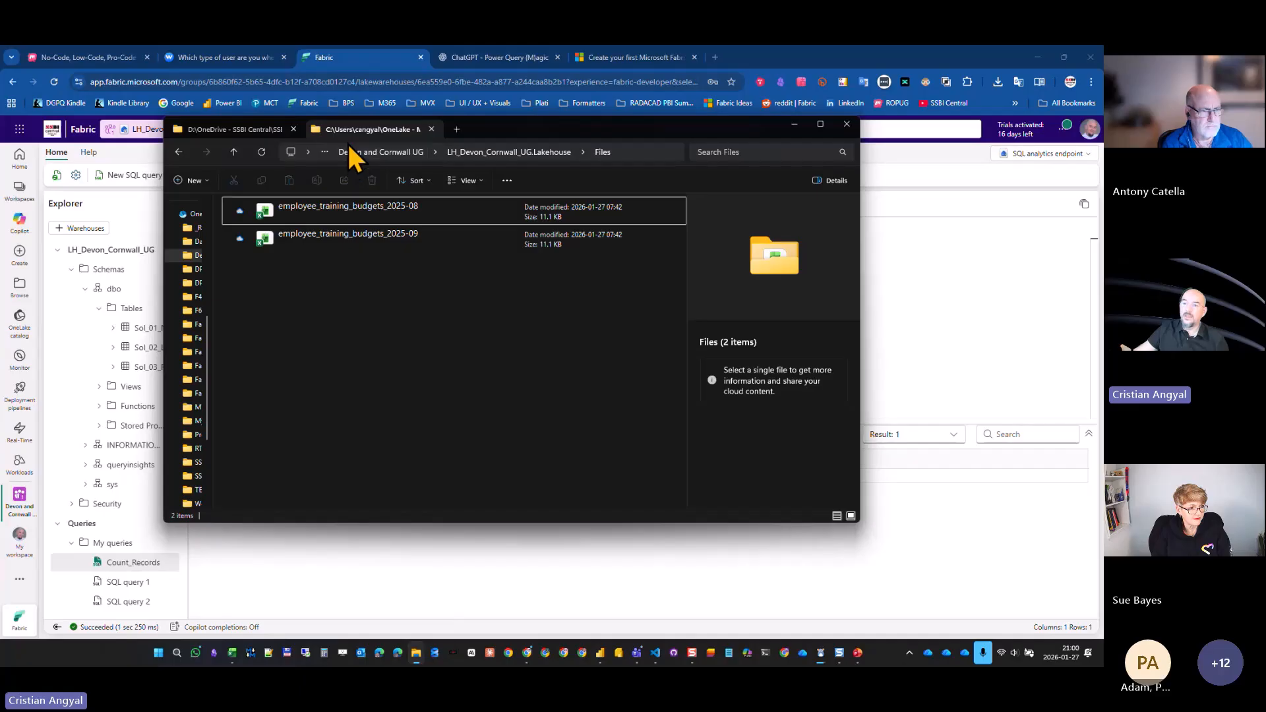
pyautogui.click(235, 152)
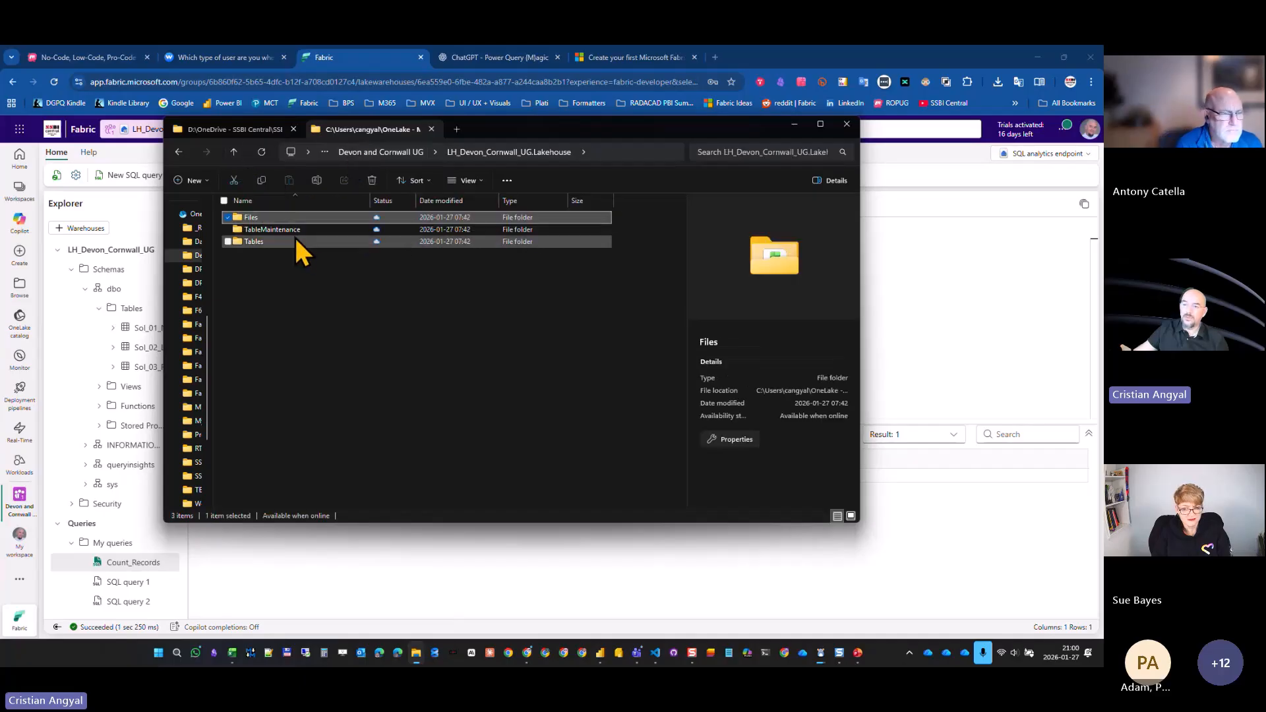
pyautogui.click(267, 130)
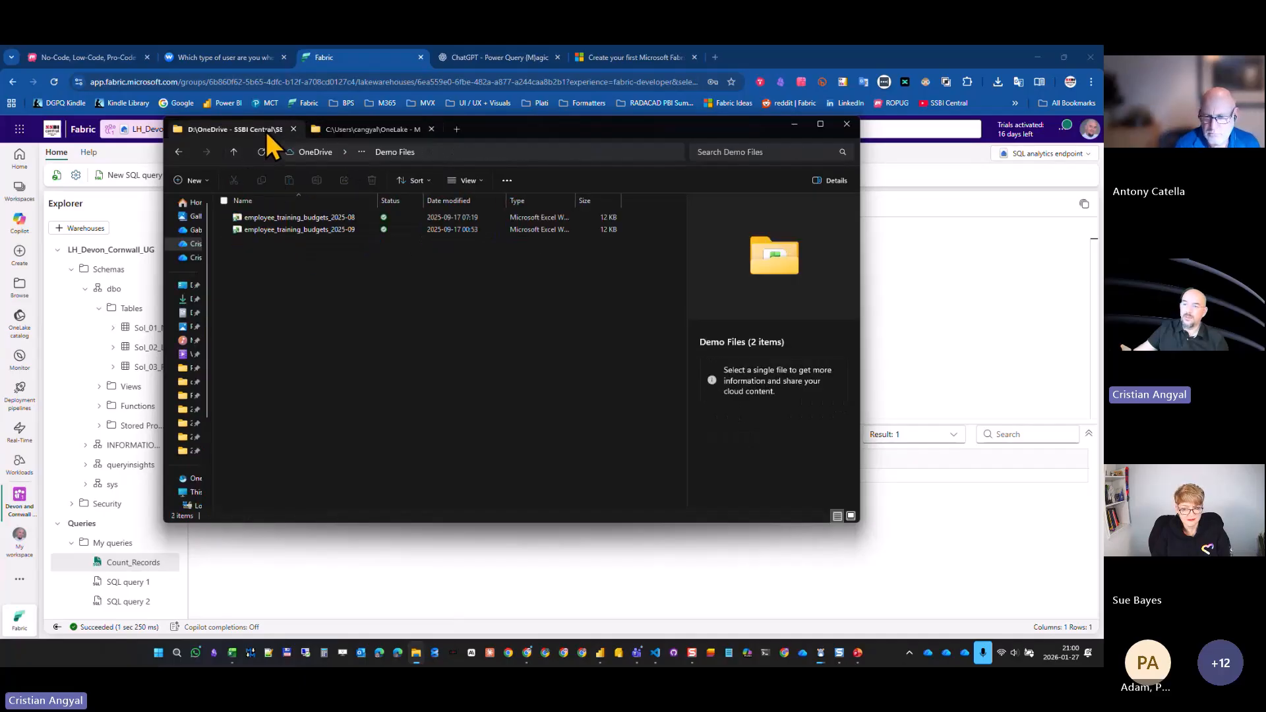
pyautogui.click(234, 153)
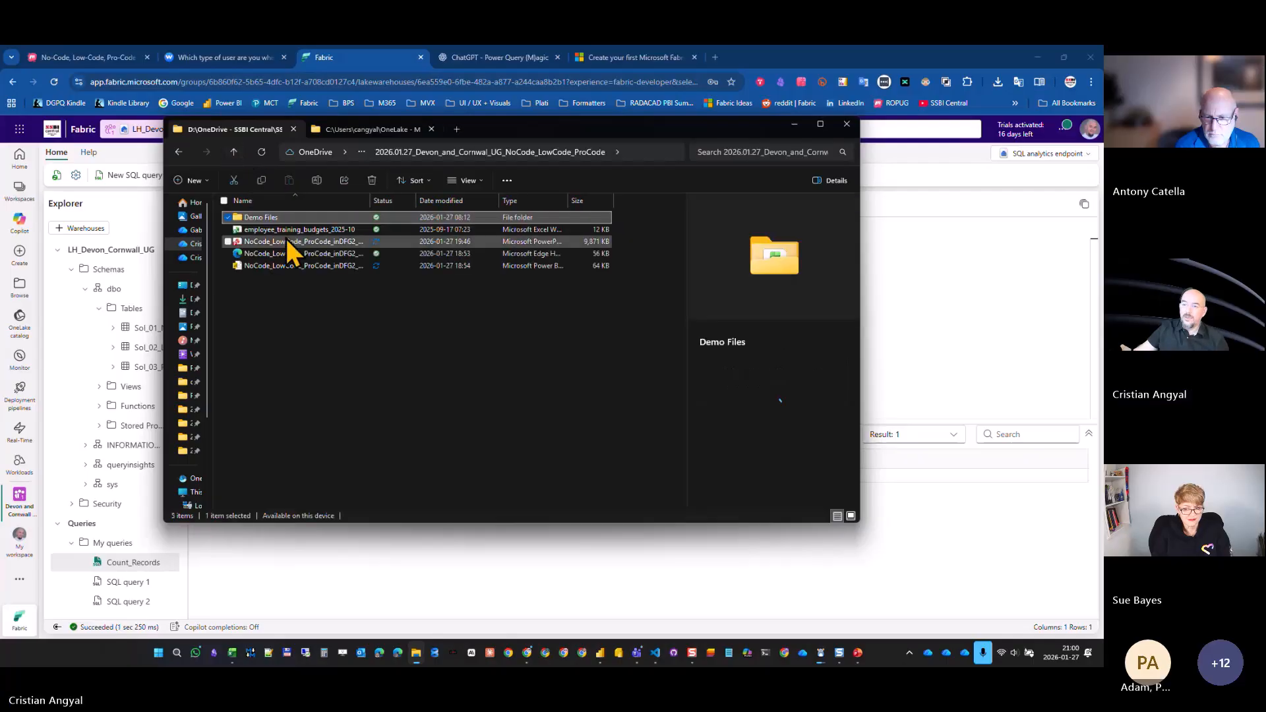
pyautogui.click(288, 229)
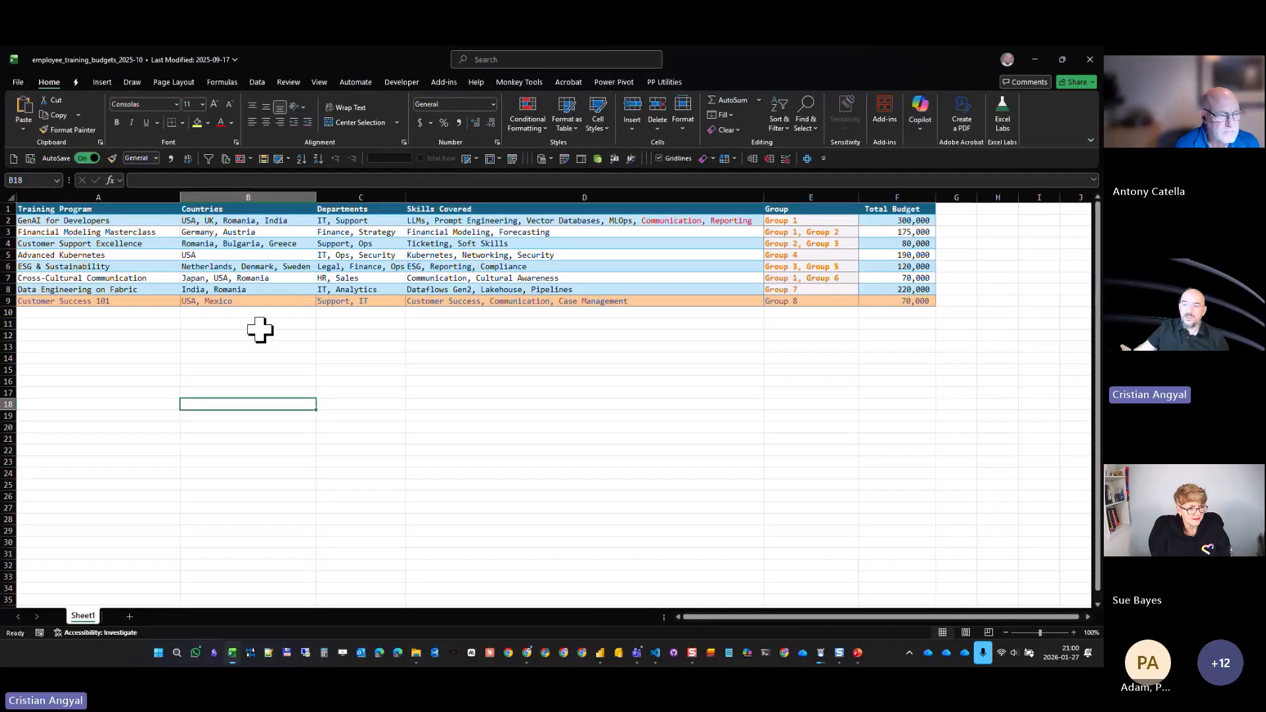
pyautogui.click(226, 336)
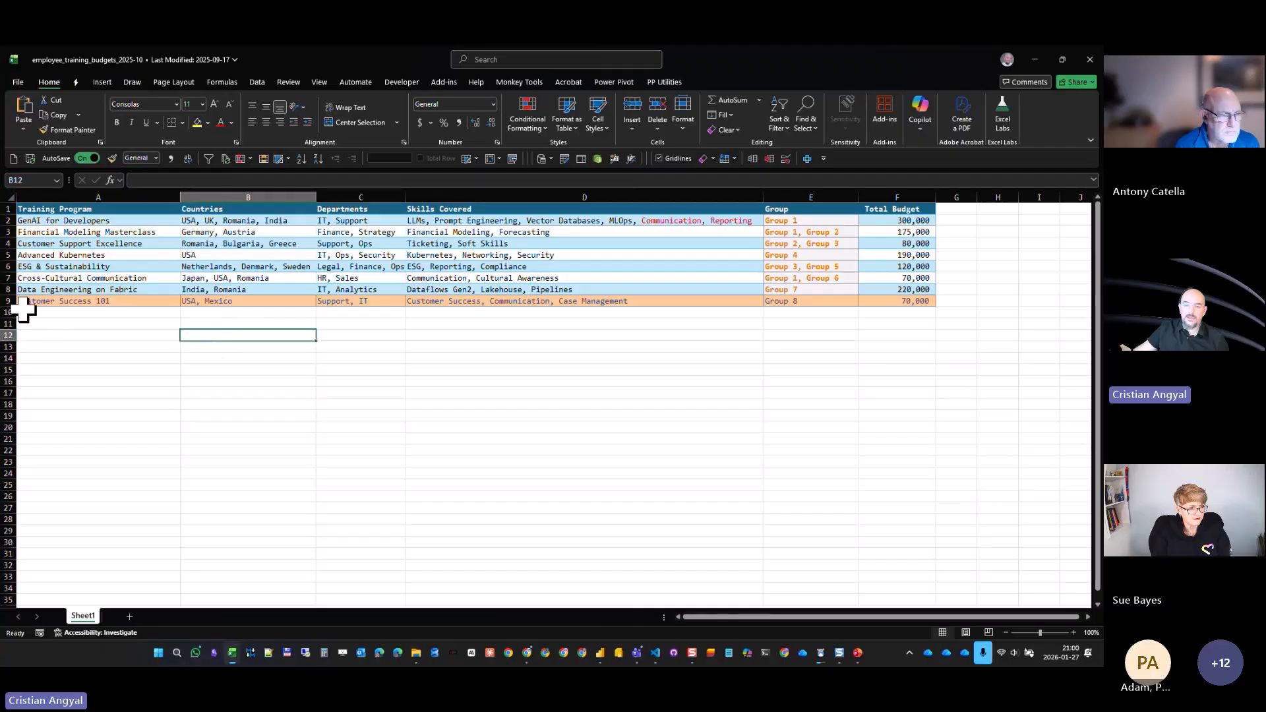
# Inspect the Customer Success 101 row and the Group column of the 2025-10 budget workbook, and close it.
pyautogui.click(8, 301)
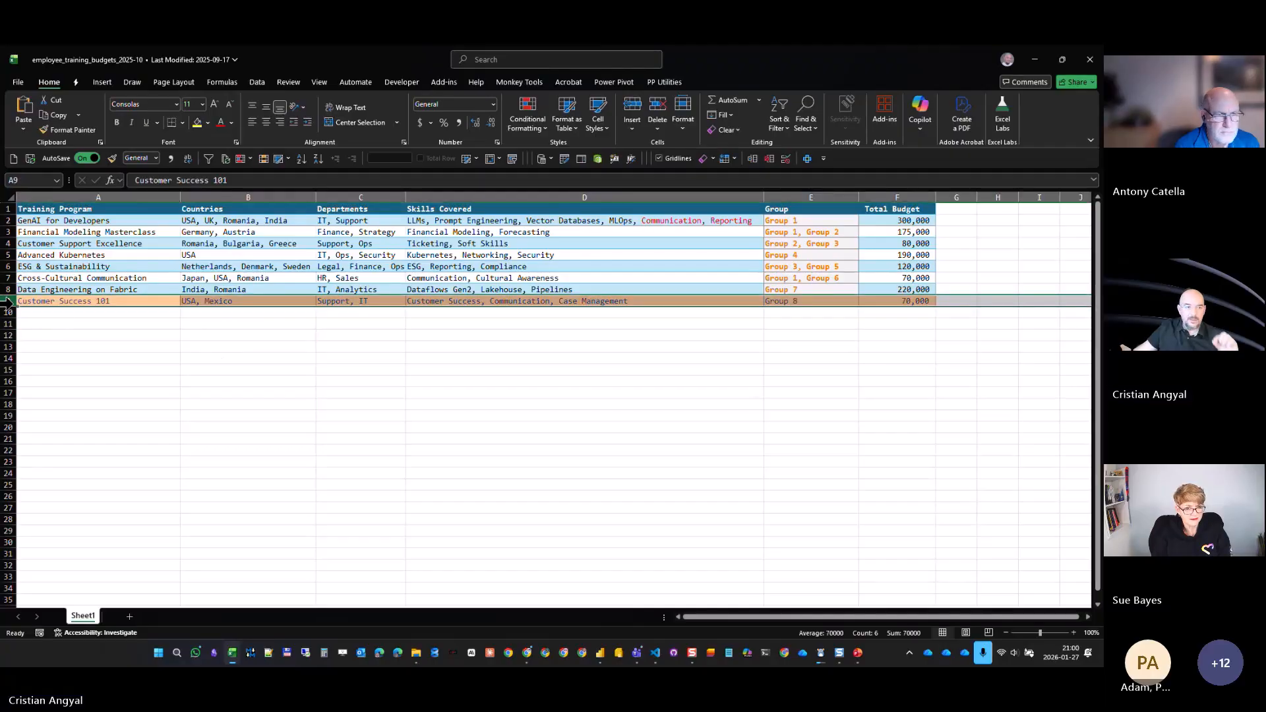
pyautogui.click(580, 381)
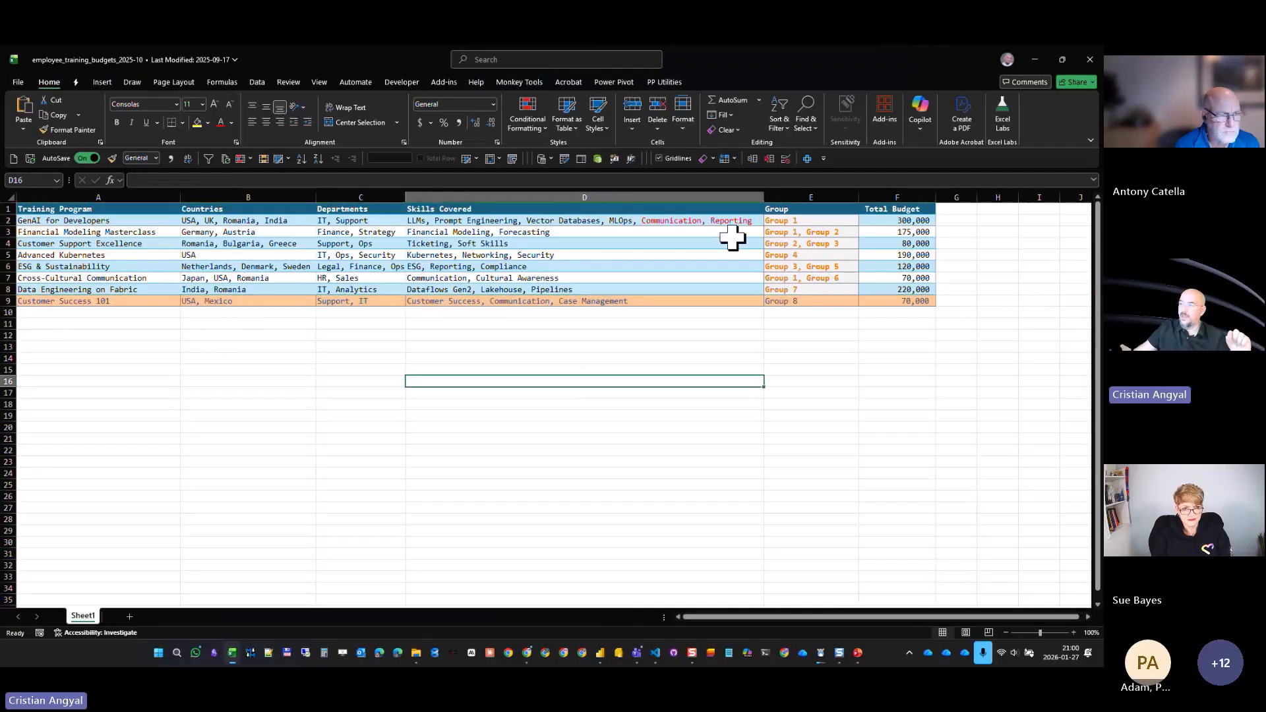
pyautogui.click(808, 197)
pyautogui.click(803, 209)
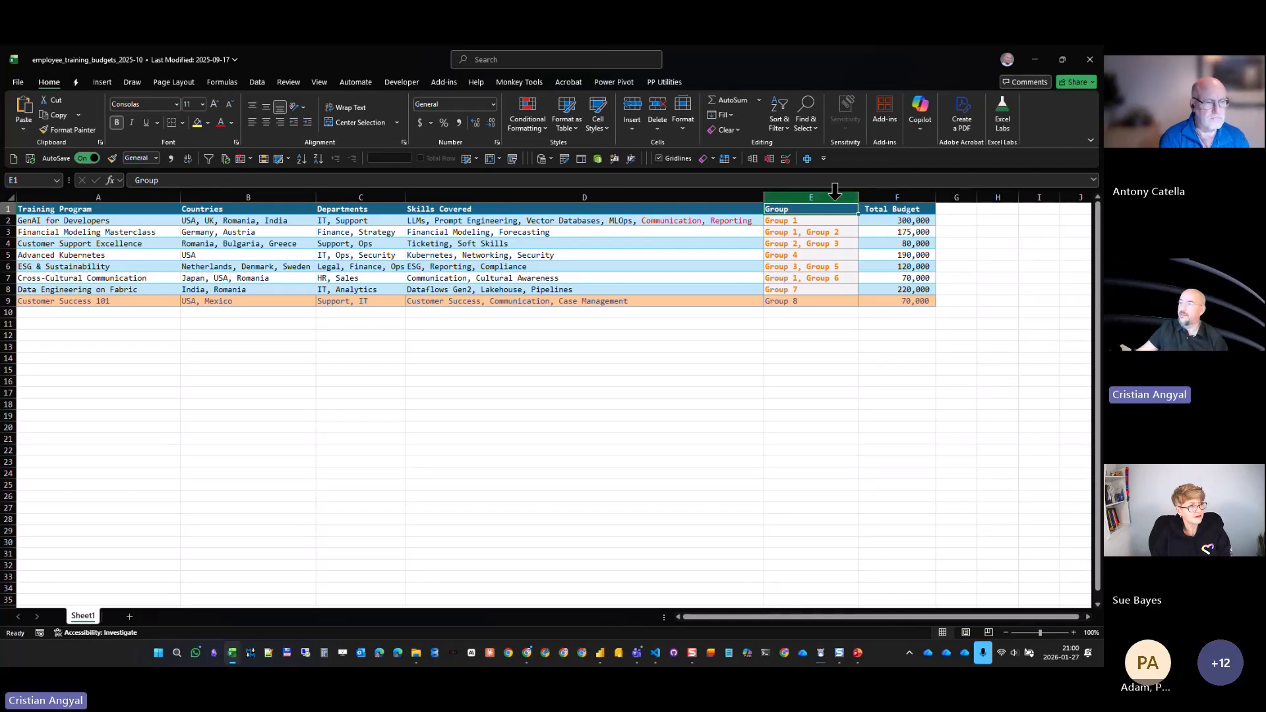
pyautogui.click(1091, 59)
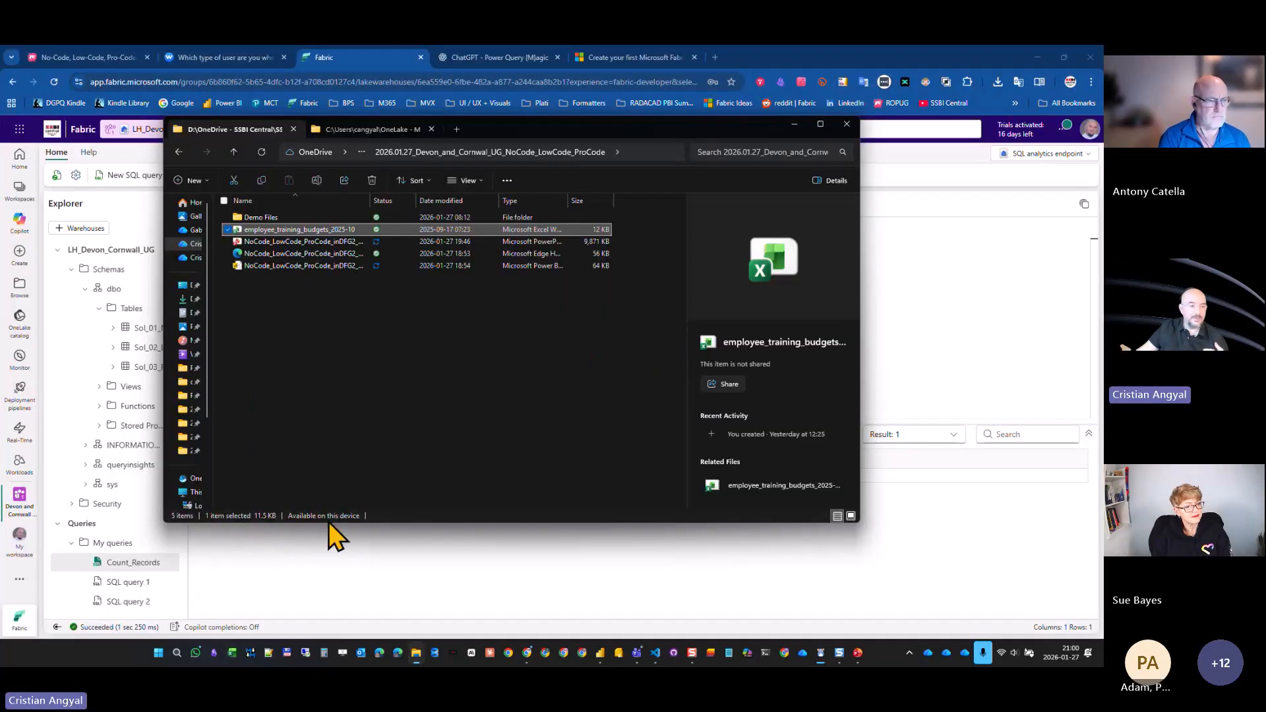
# Copy the employee_training_budgets_2025-10 file into the Demo Files folder.
pyautogui.click(368, 587)
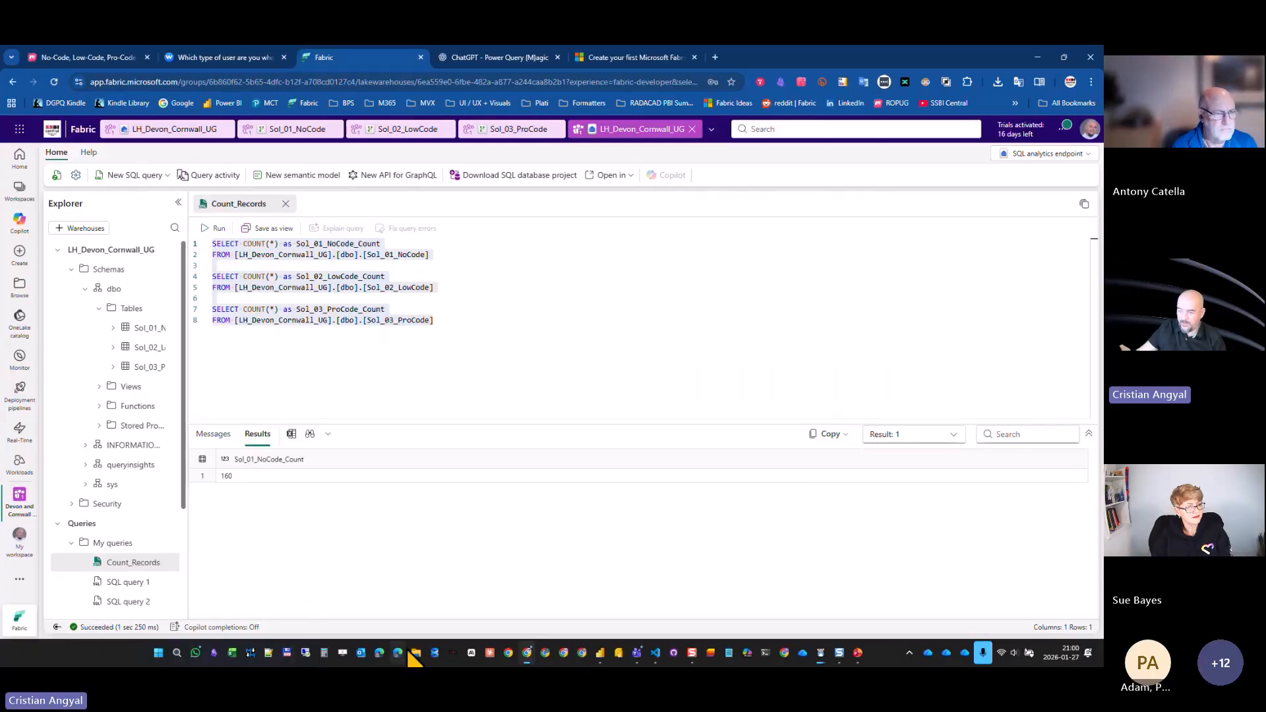
pyautogui.moveTo(416, 652)
pyautogui.click(442, 581)
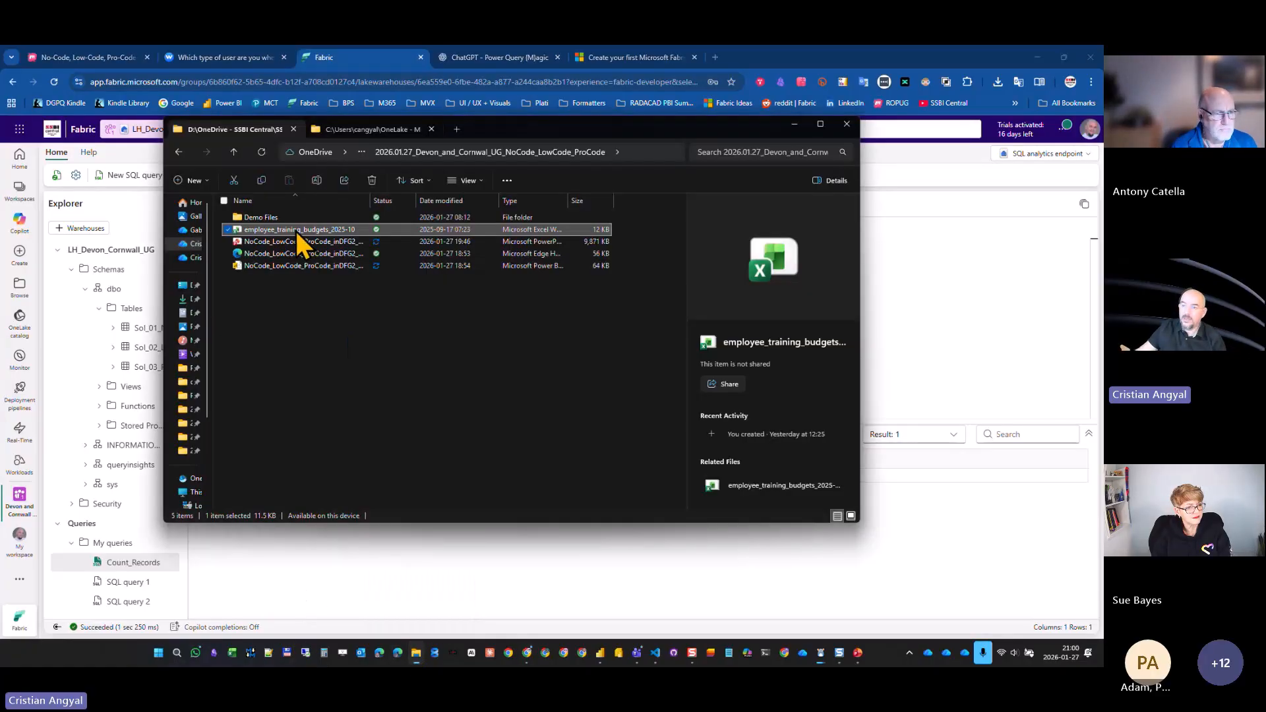
pyautogui.rightClick(323, 232)
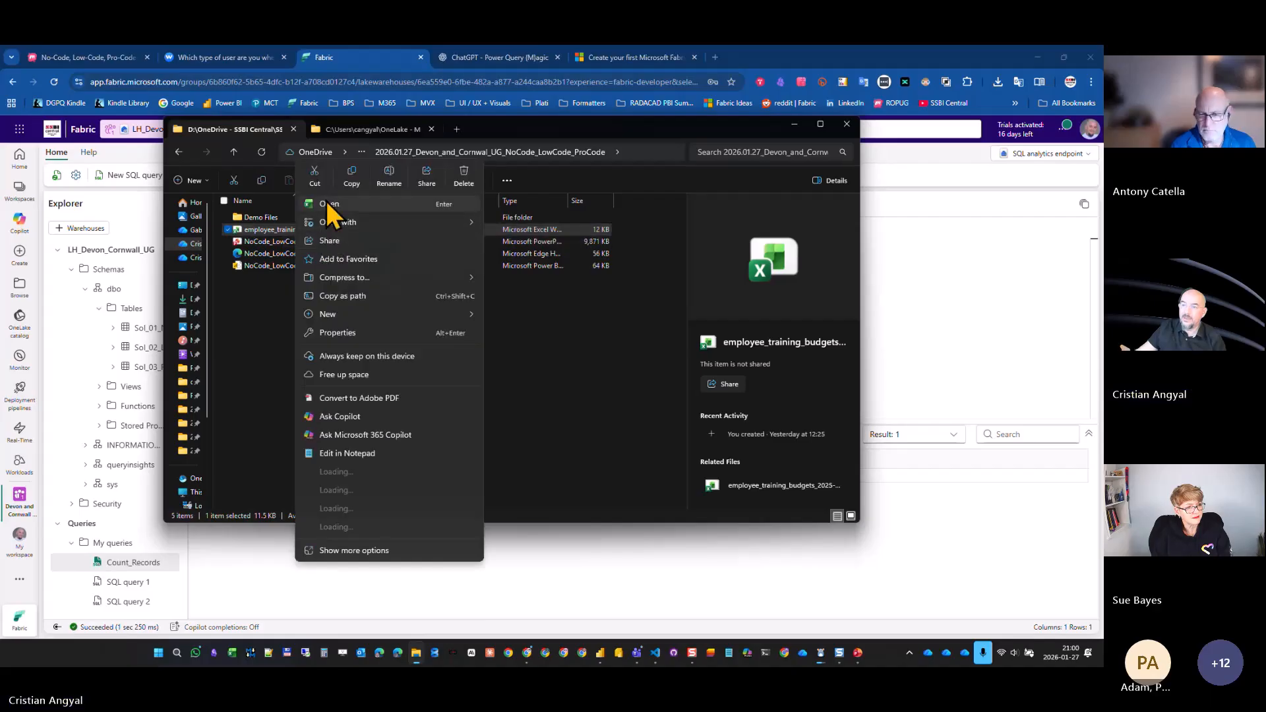
pyautogui.click(343, 175)
pyautogui.doubleClick(273, 218)
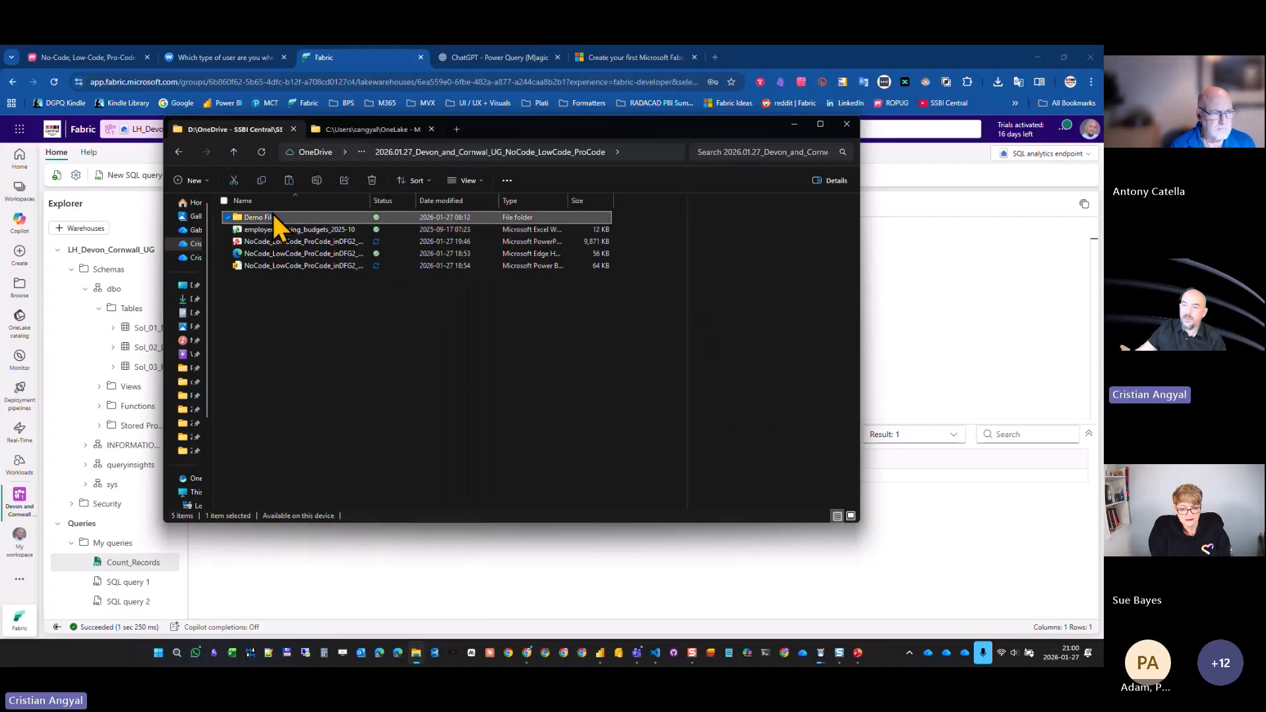
pyautogui.rightClick(307, 276)
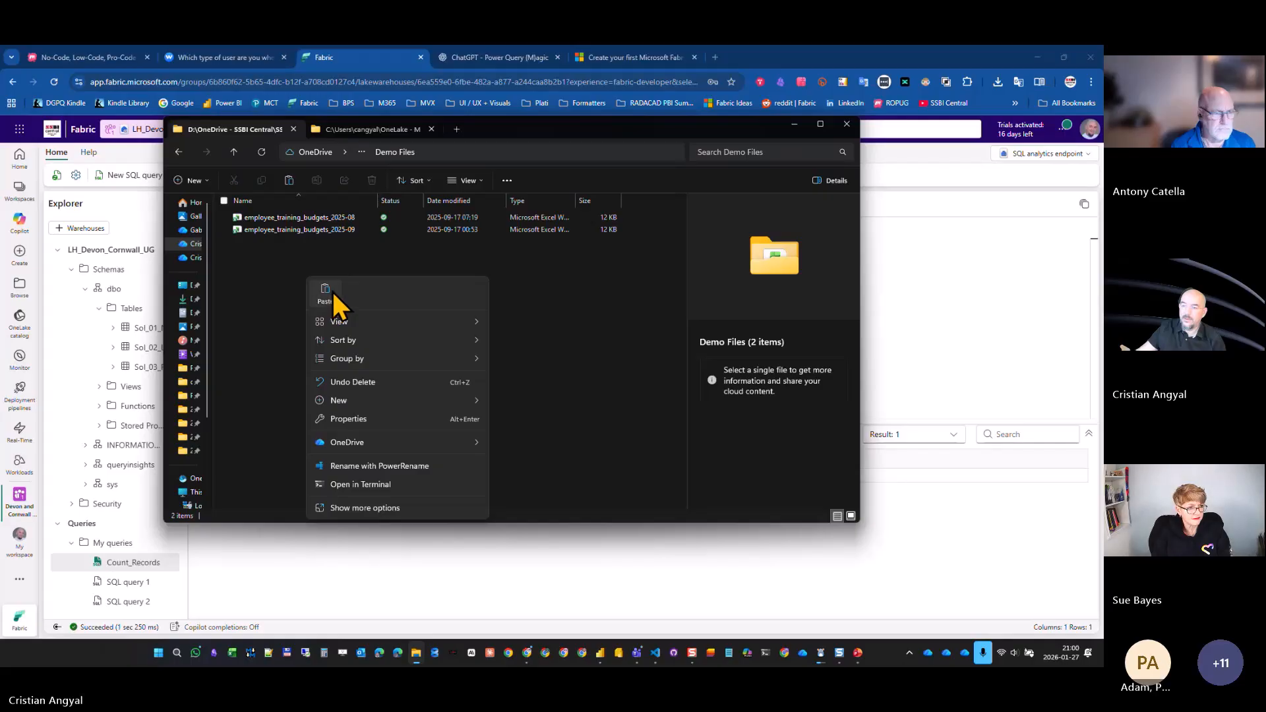
pyautogui.click(328, 293)
# In the Sol_01_NoCode dataflow in Fabric, open the Sol_01_NoCode query, view its Training Program and Date profiles, and refresh the preview.
pyautogui.click(347, 58)
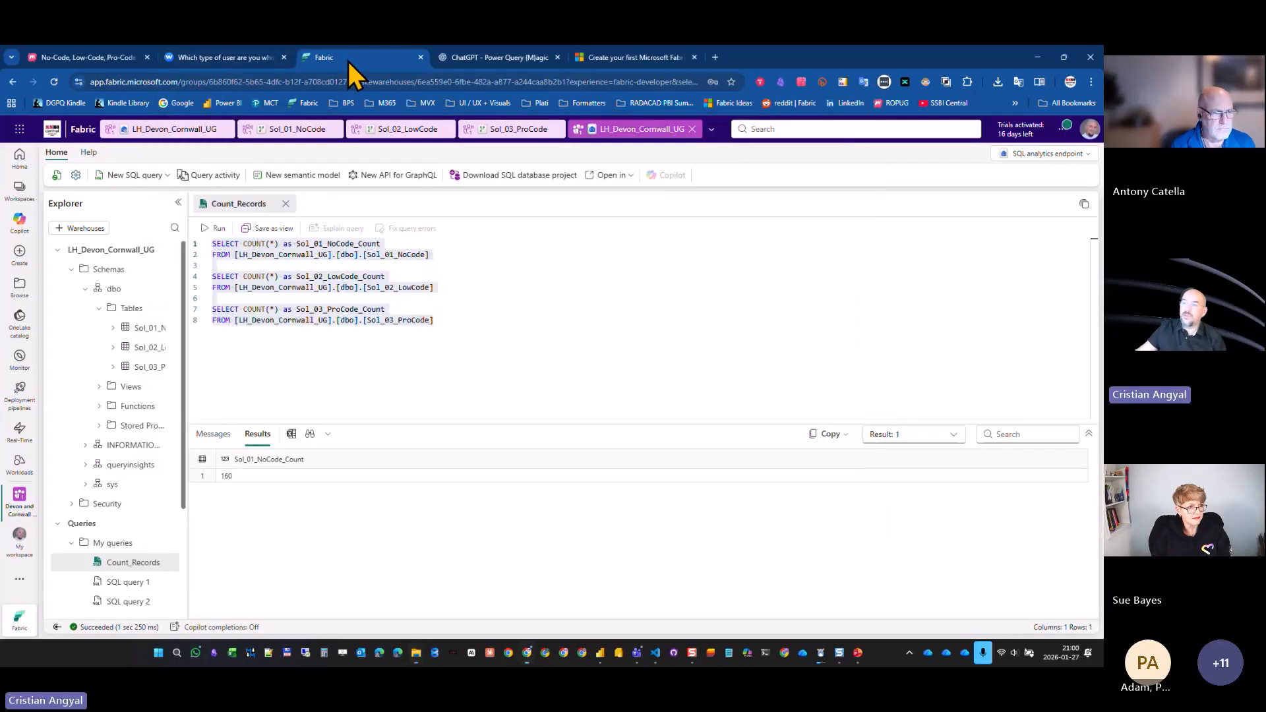
pyautogui.click(283, 128)
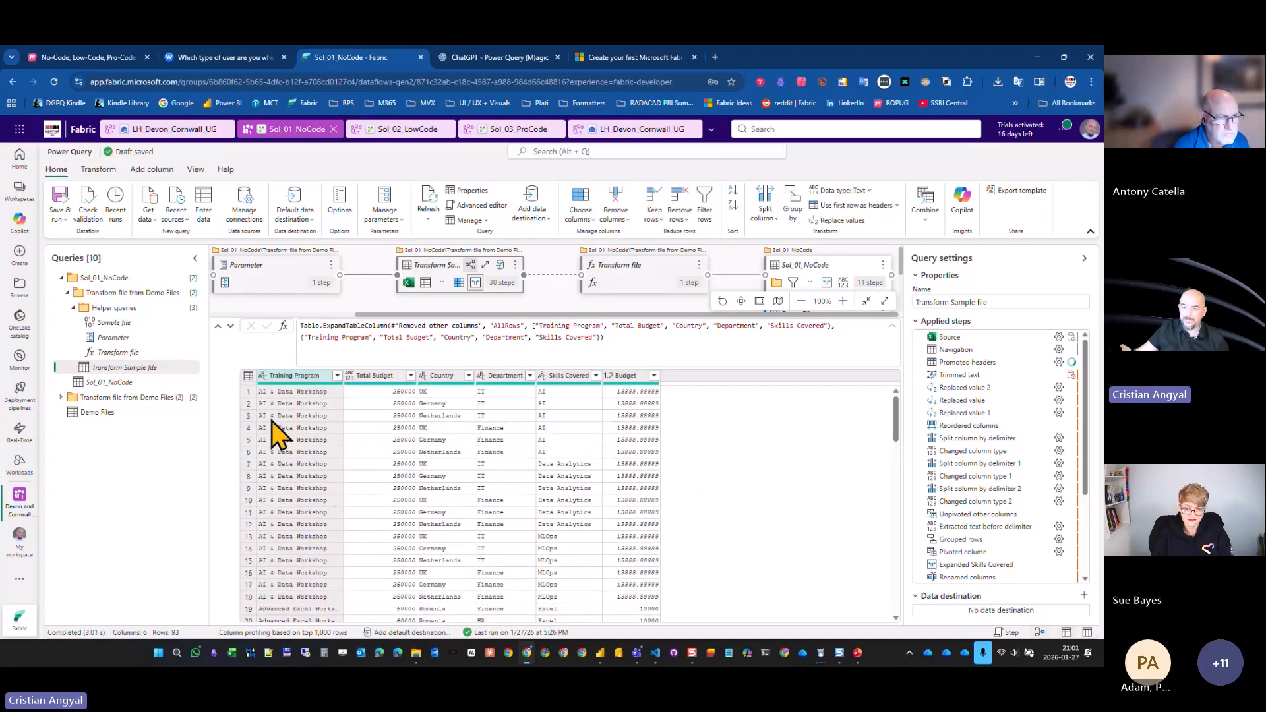
pyautogui.click(160, 384)
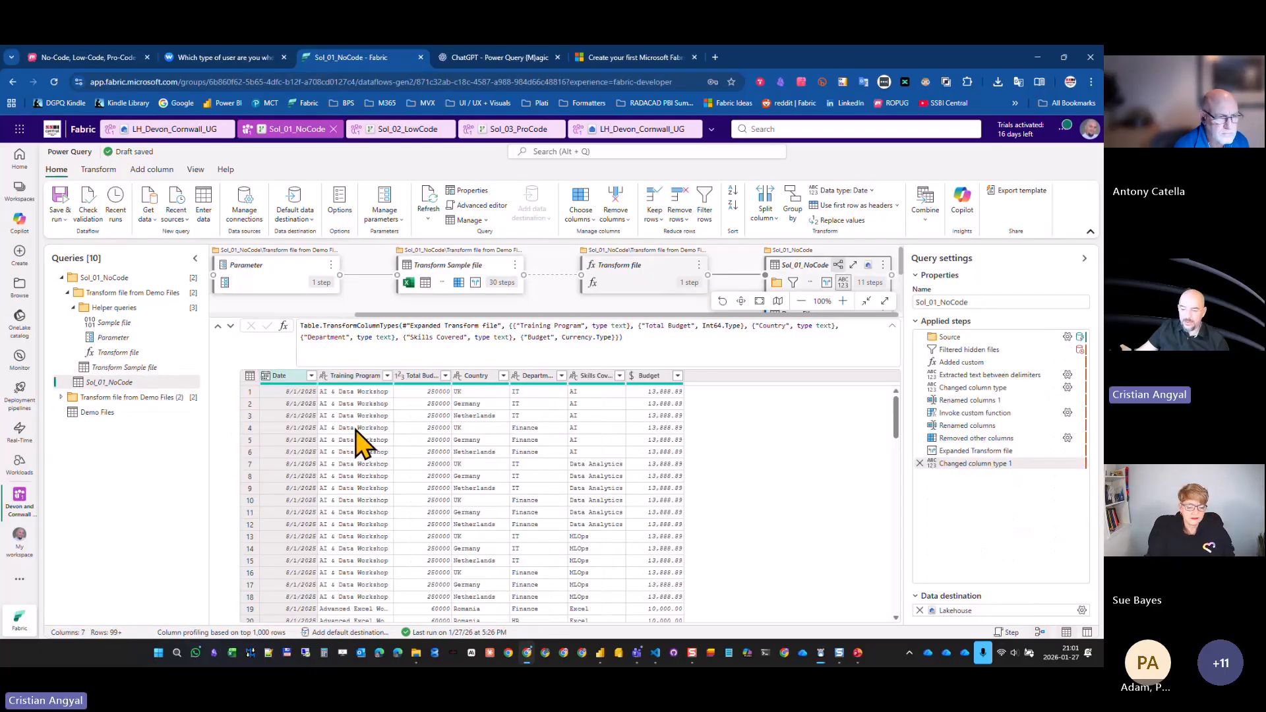
pyautogui.click(351, 374)
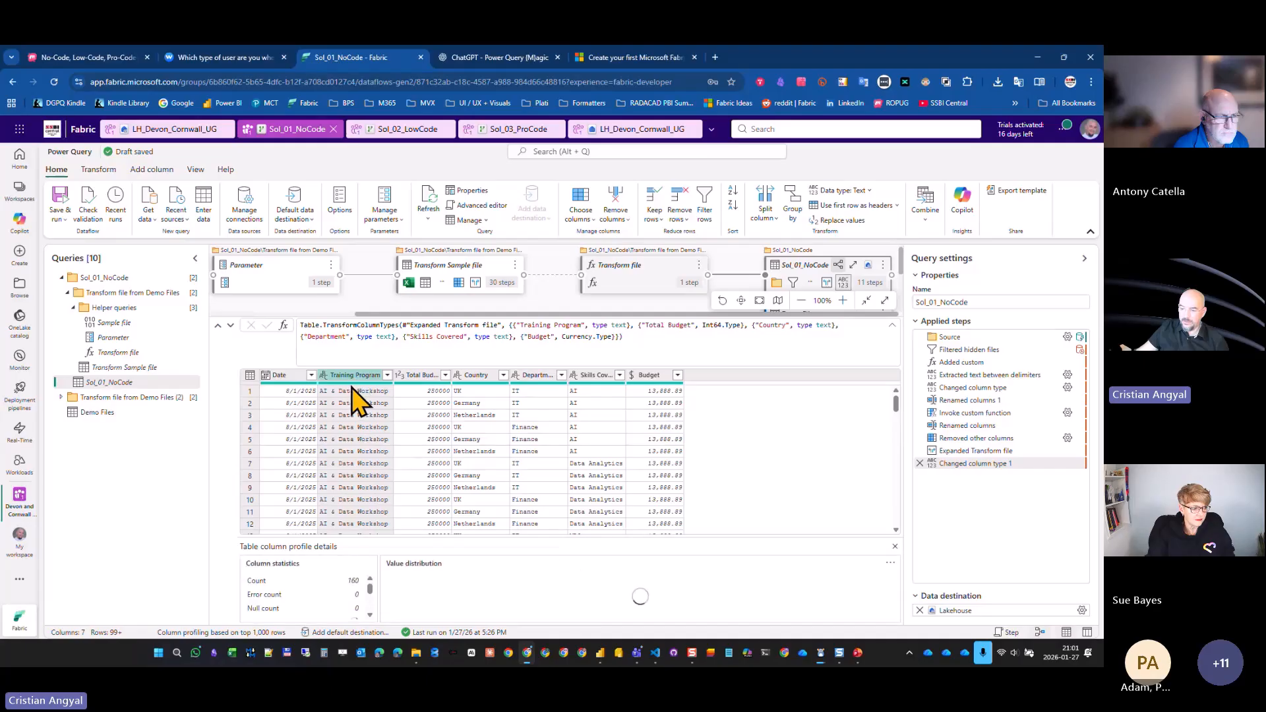
pyautogui.click(285, 376)
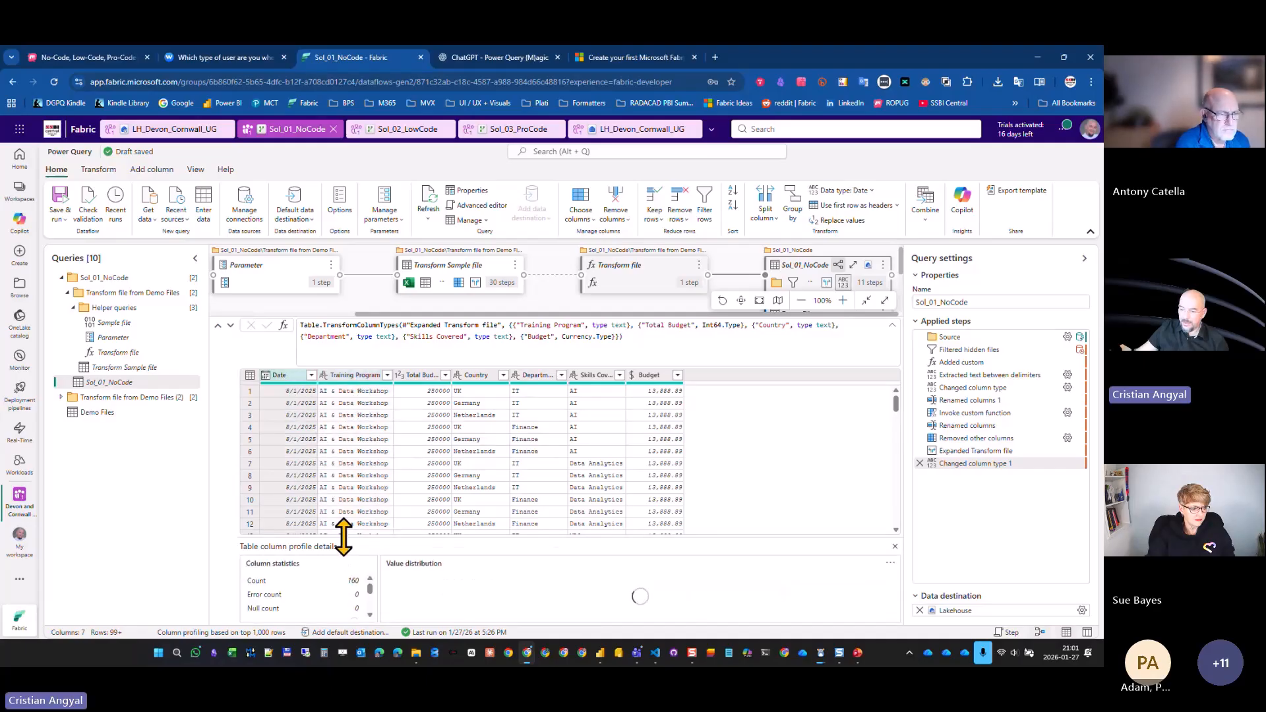
pyautogui.moveTo(343, 537); pyautogui.dragTo(356, 453)
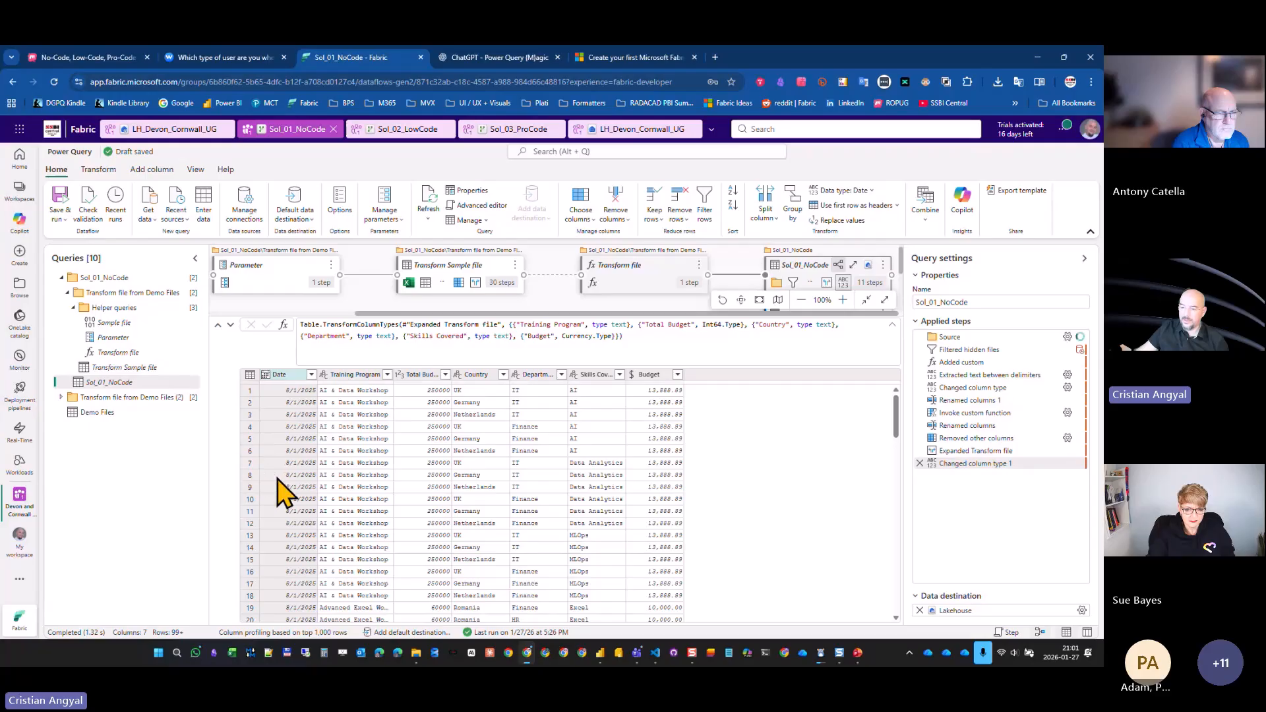
# Load the complete list of Date filter values in Sol_01_NoCode without filtering, and view the Date column profile.
pyautogui.click(311, 374)
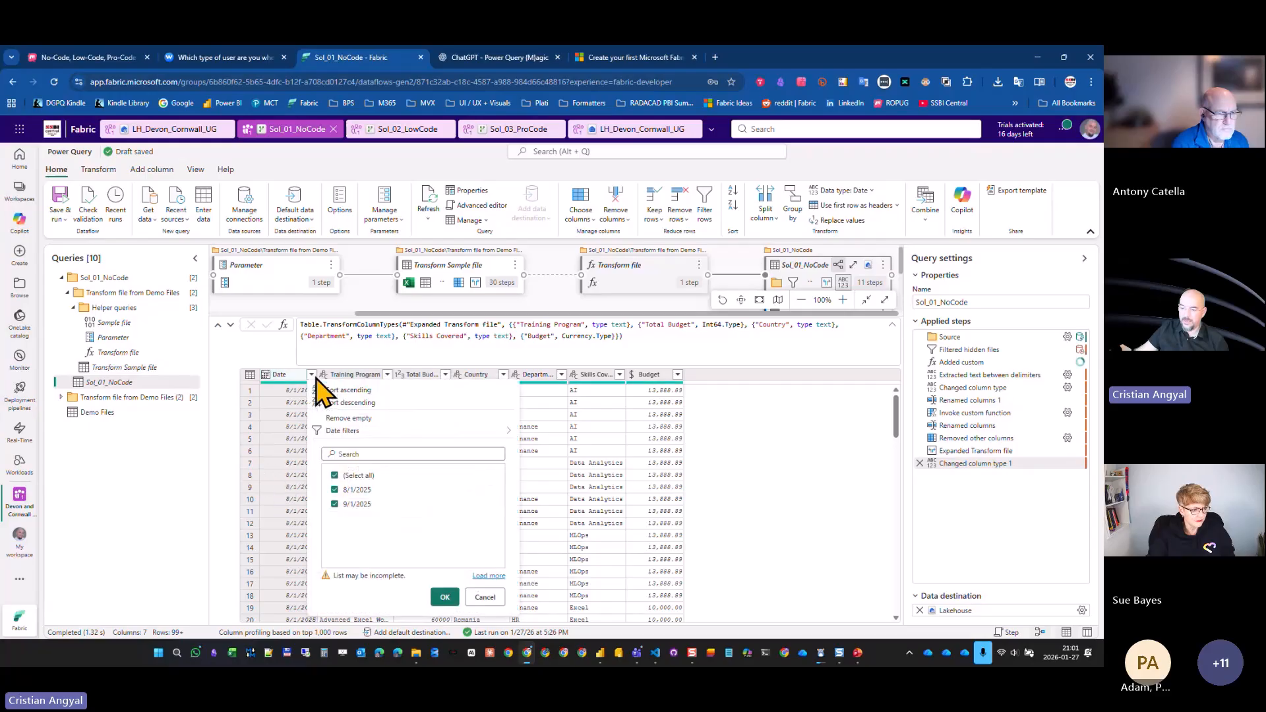
pyautogui.click(489, 576)
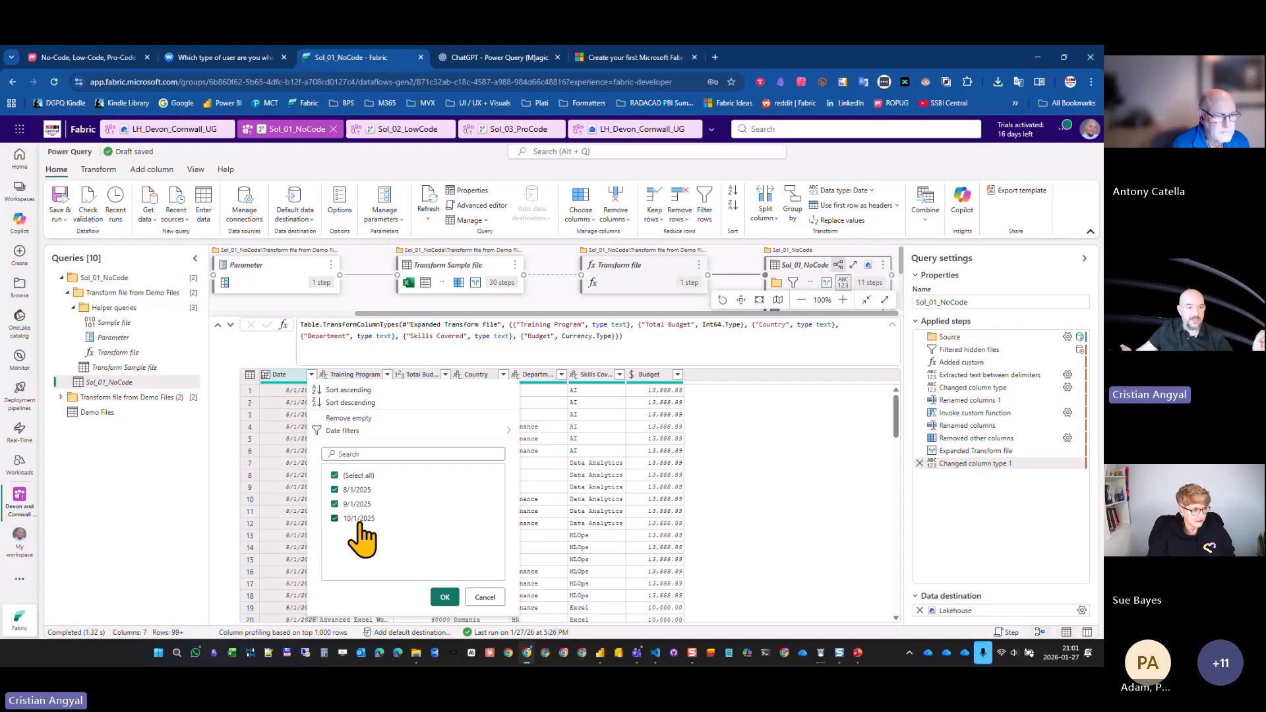
pyautogui.click(734, 506)
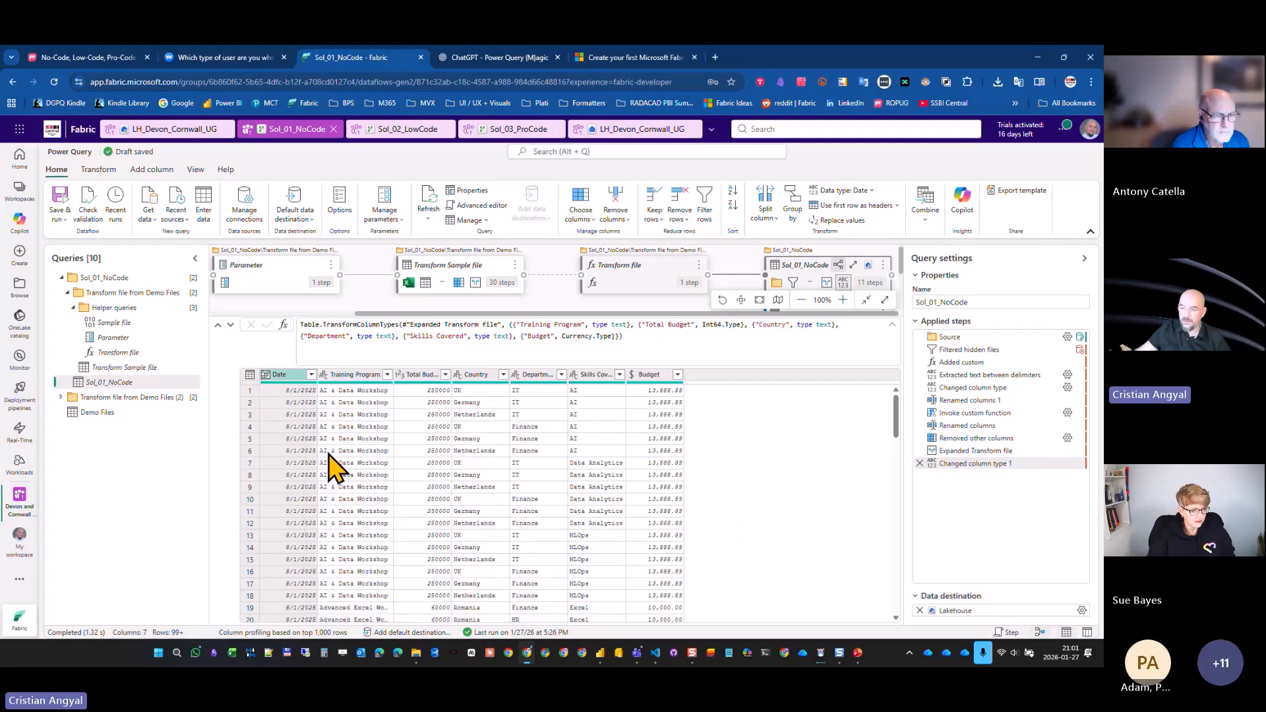
pyautogui.click(286, 379)
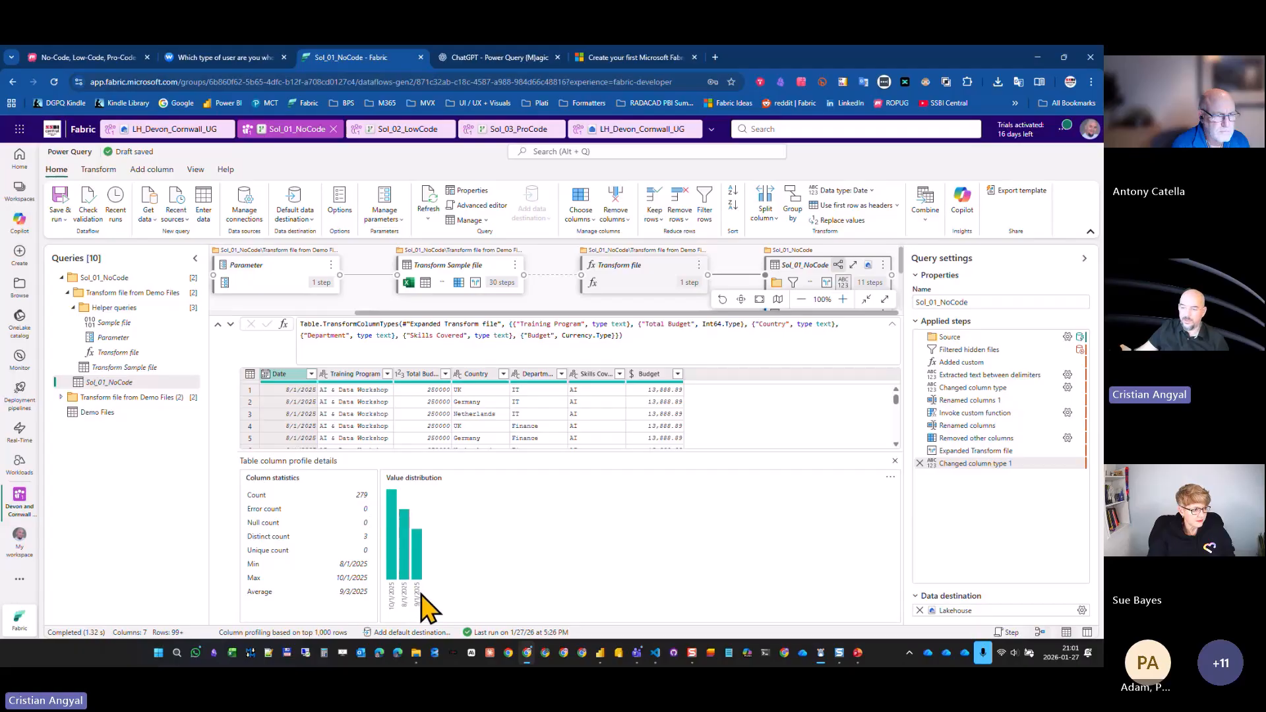
# In the Sol_02_LowCode dataflow, refresh the Sol_02_LowCode query preview and check the row count in the Date column profile.
pyautogui.click(392, 135)
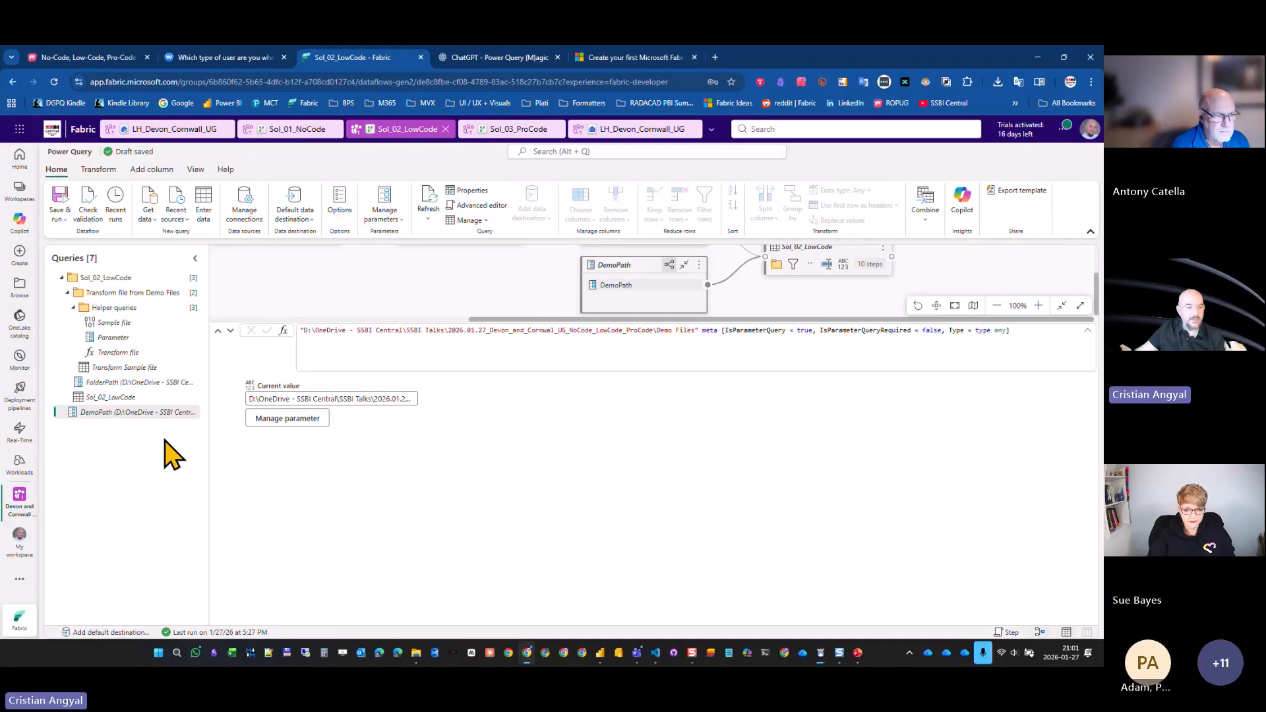
pyautogui.click(132, 398)
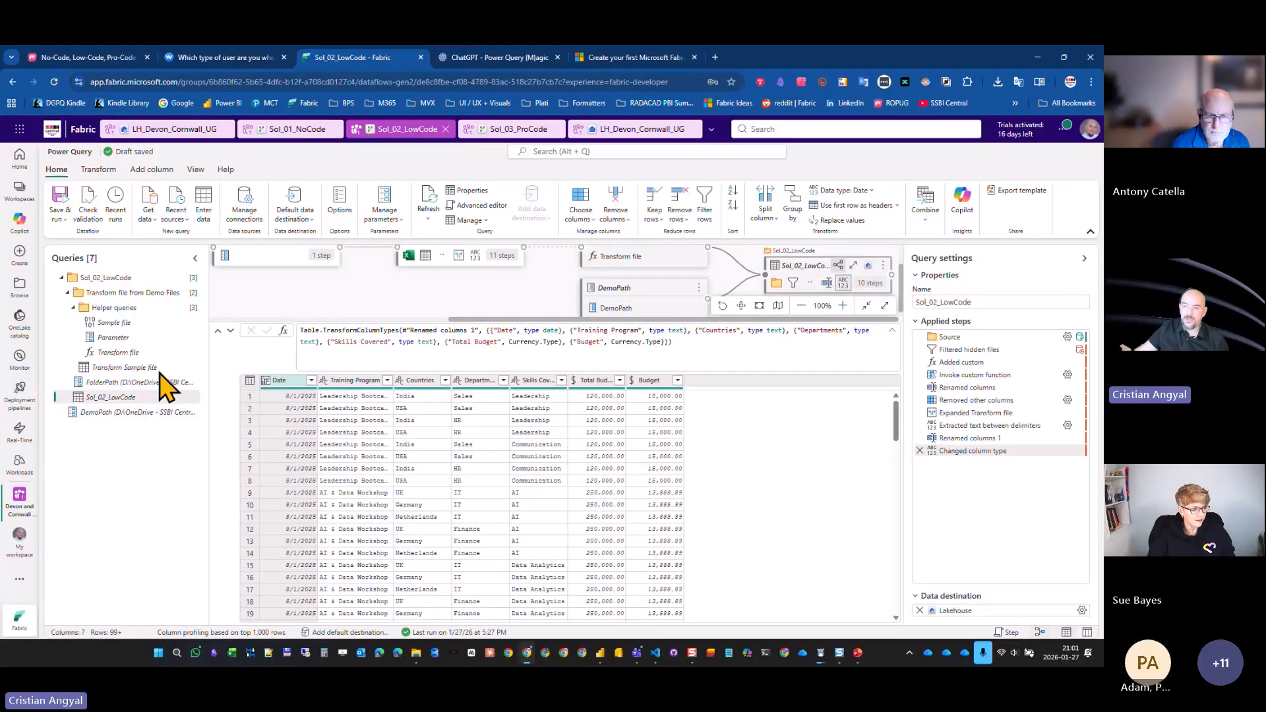
pyautogui.click(432, 204)
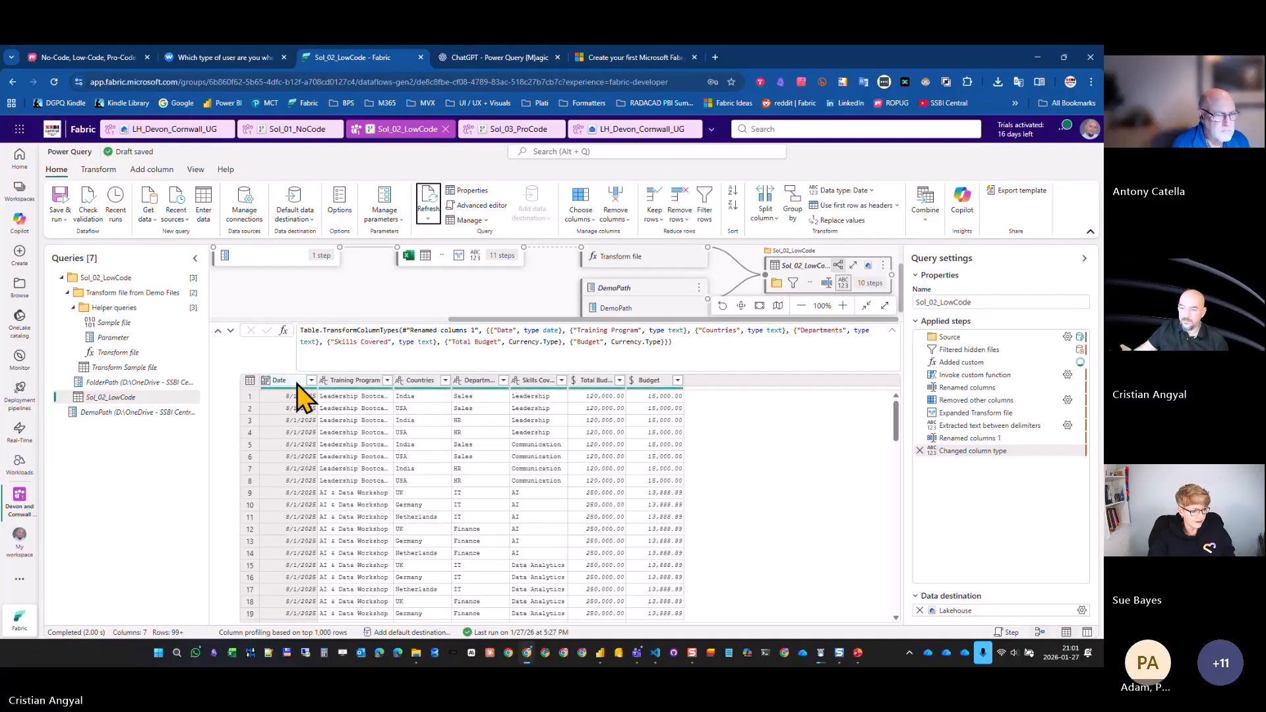
pyautogui.click(297, 383)
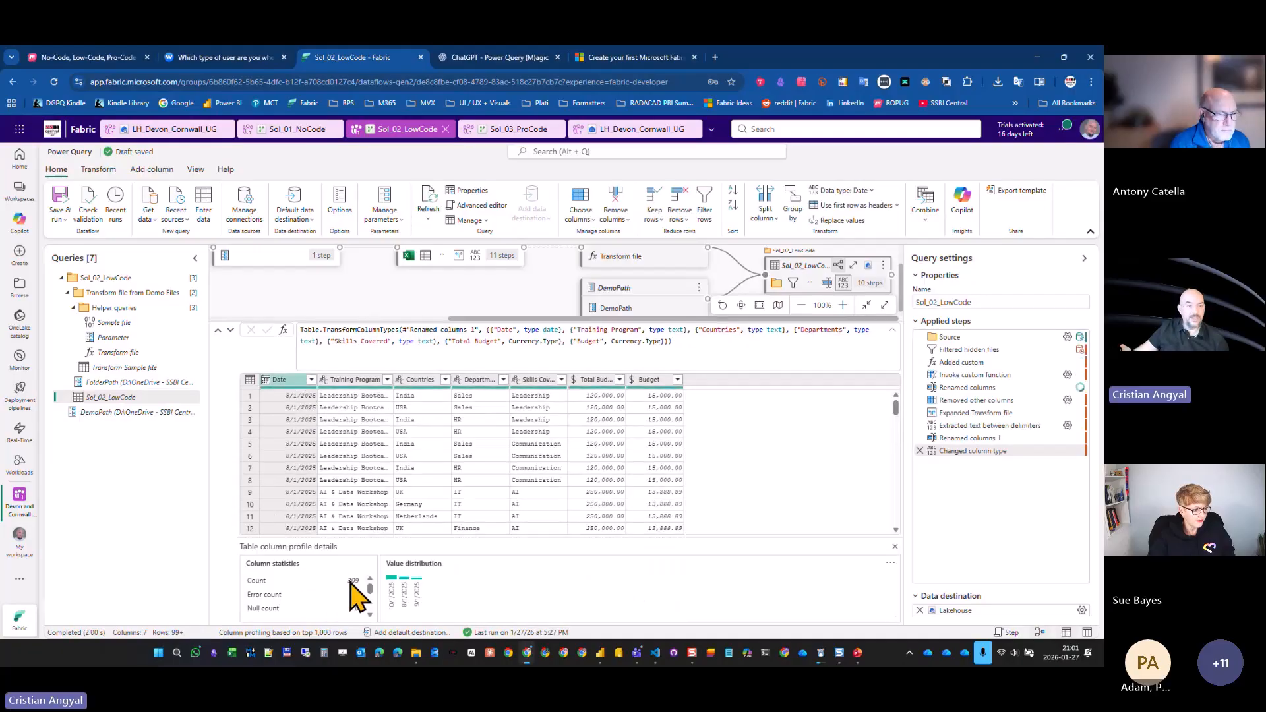
pyautogui.hotkey('ctrl', '2')
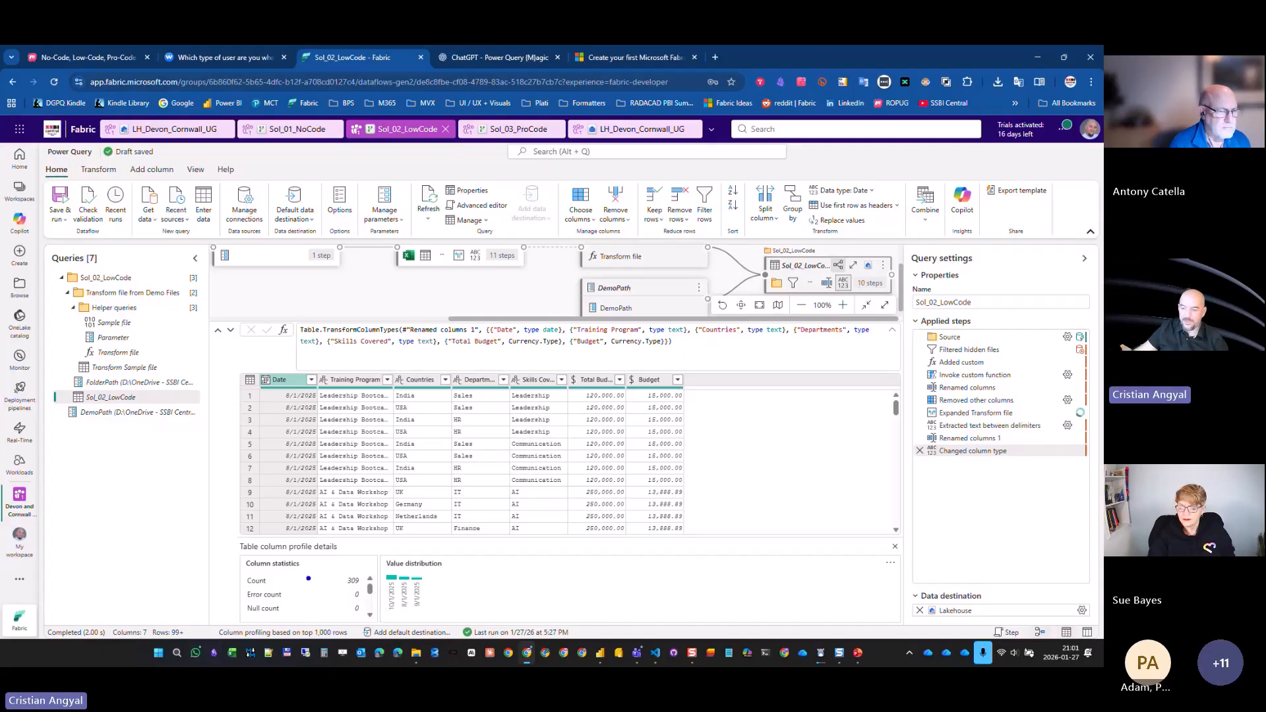
pyautogui.moveTo(305, 569); pyautogui.dragTo(365, 590)
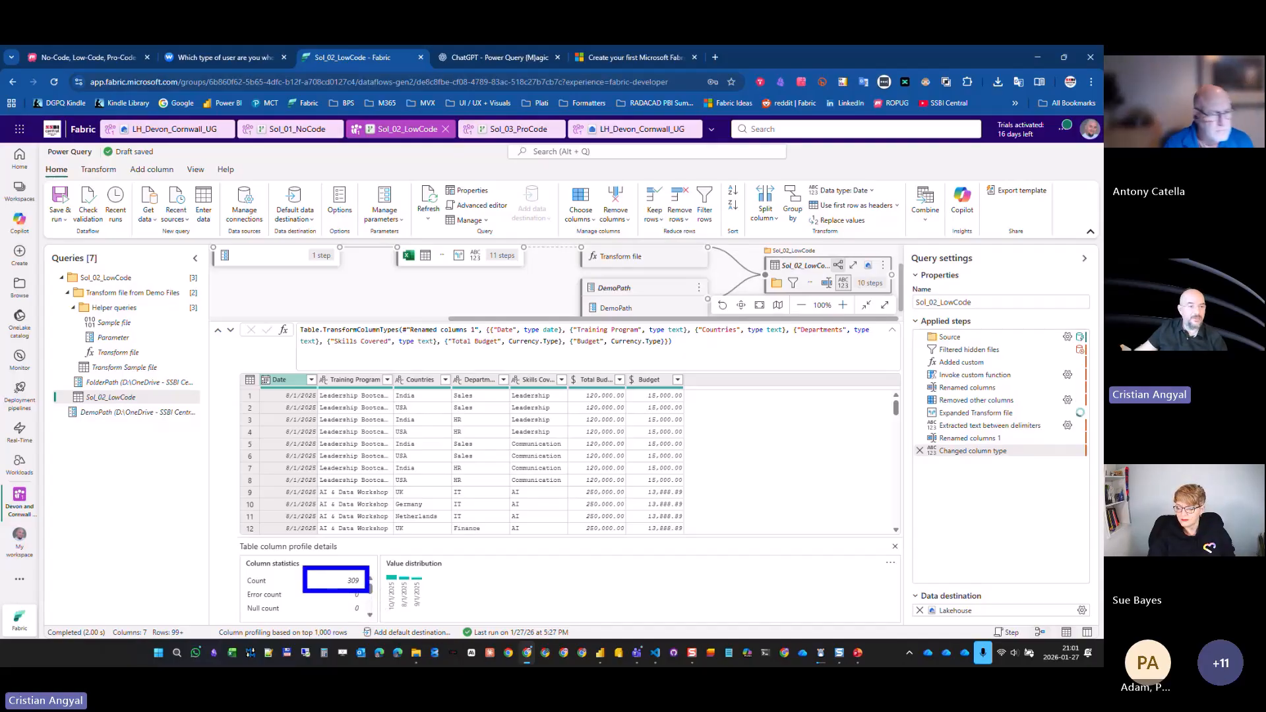
pyautogui.press('Escape')
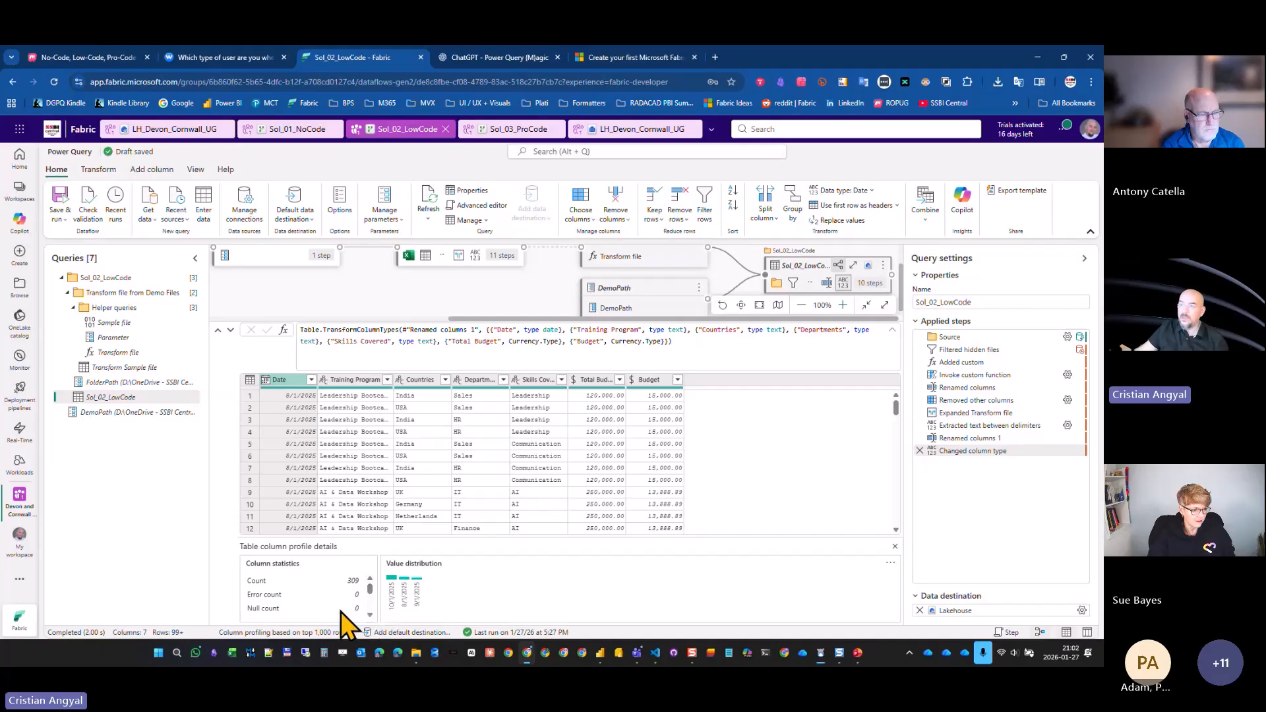
# In the Sol_03_ProCode dataflow, refresh the query preview and examine the Group column and the Training Program and Date profiles.
pyautogui.click(501, 129)
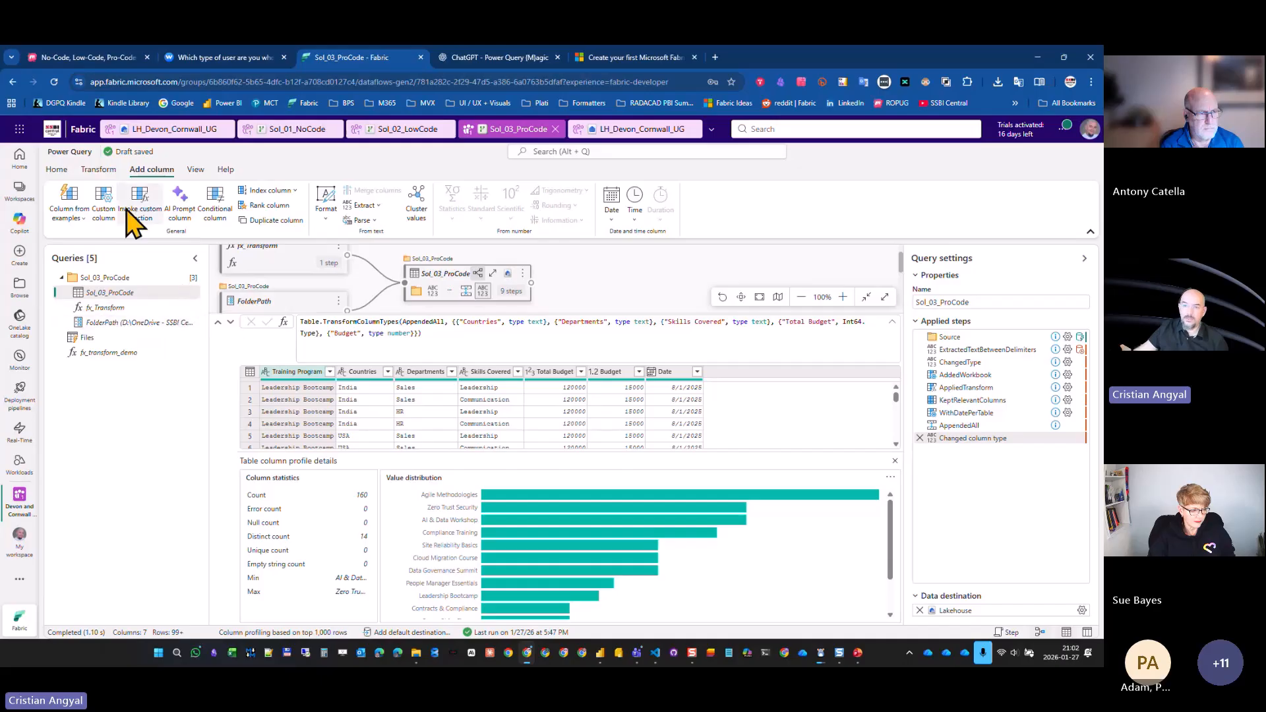
pyautogui.click(58, 170)
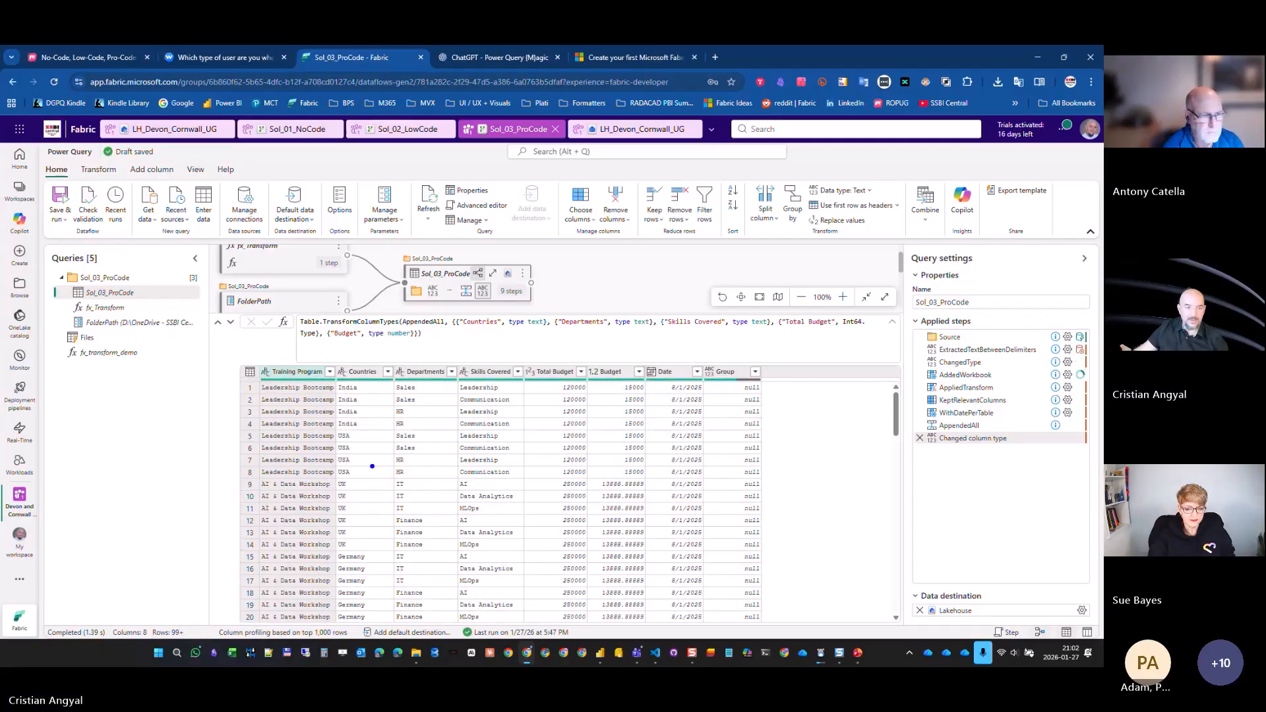
pyautogui.moveTo(697, 347); pyautogui.dragTo(810, 494)
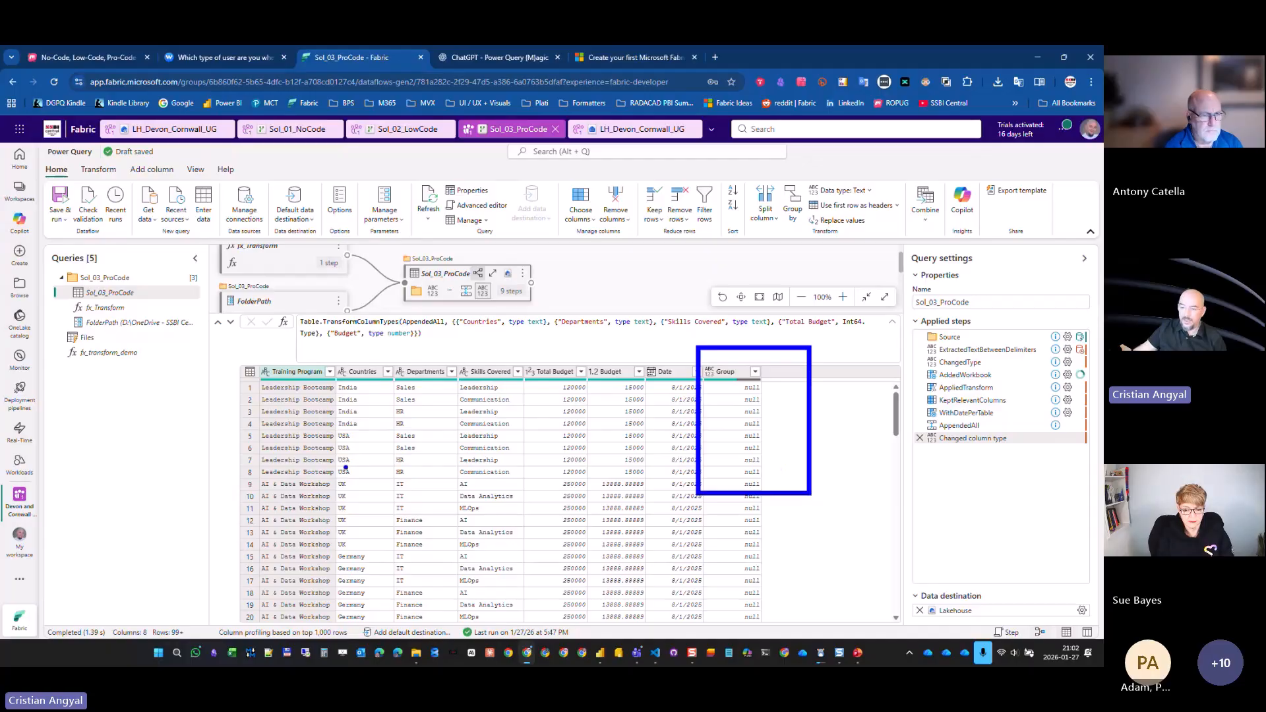
pyautogui.click(302, 370)
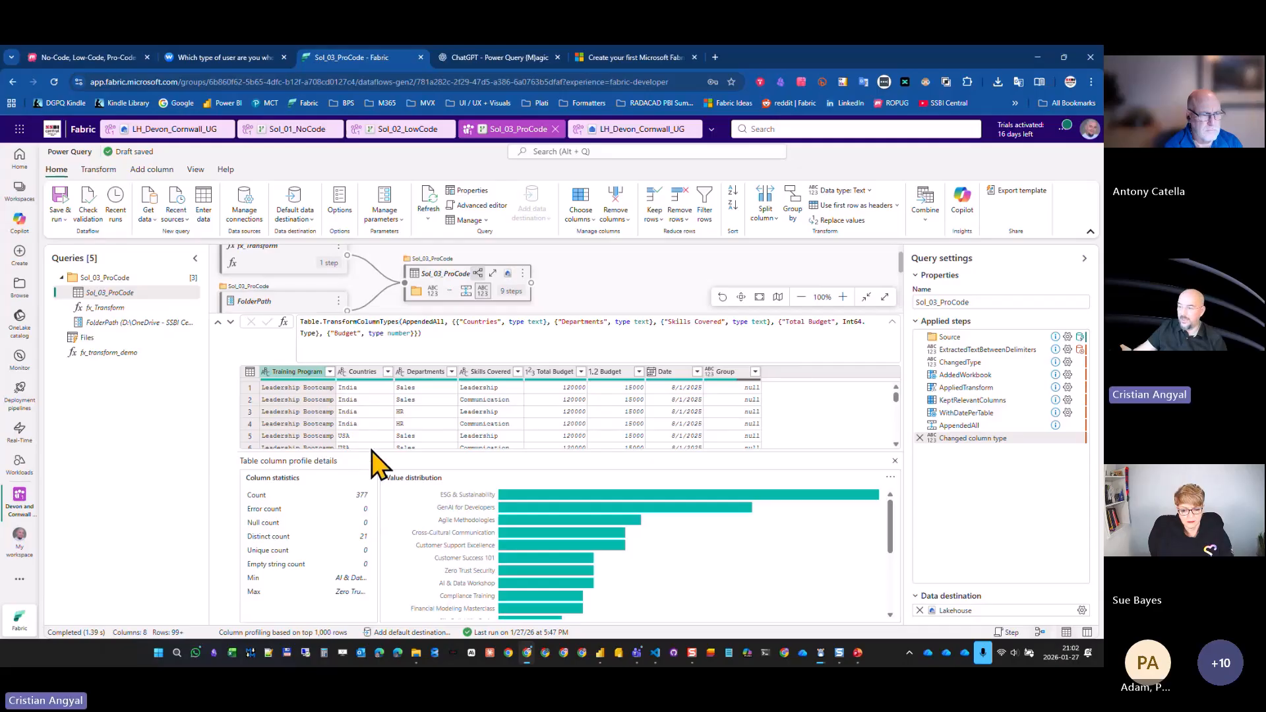
pyautogui.click(686, 373)
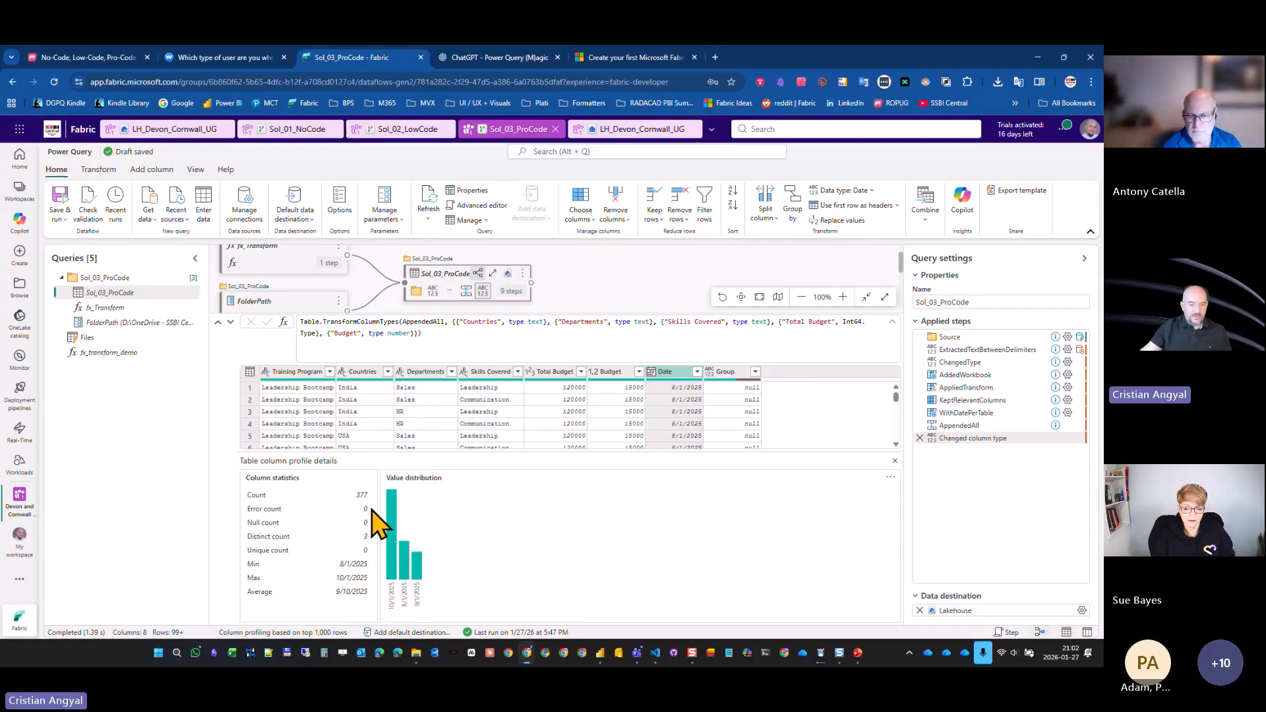
# Switch to the PowerPoint presentation and start the slide show from the current Demo scenario slide.
pyautogui.hotkey('alt', 'Tab')
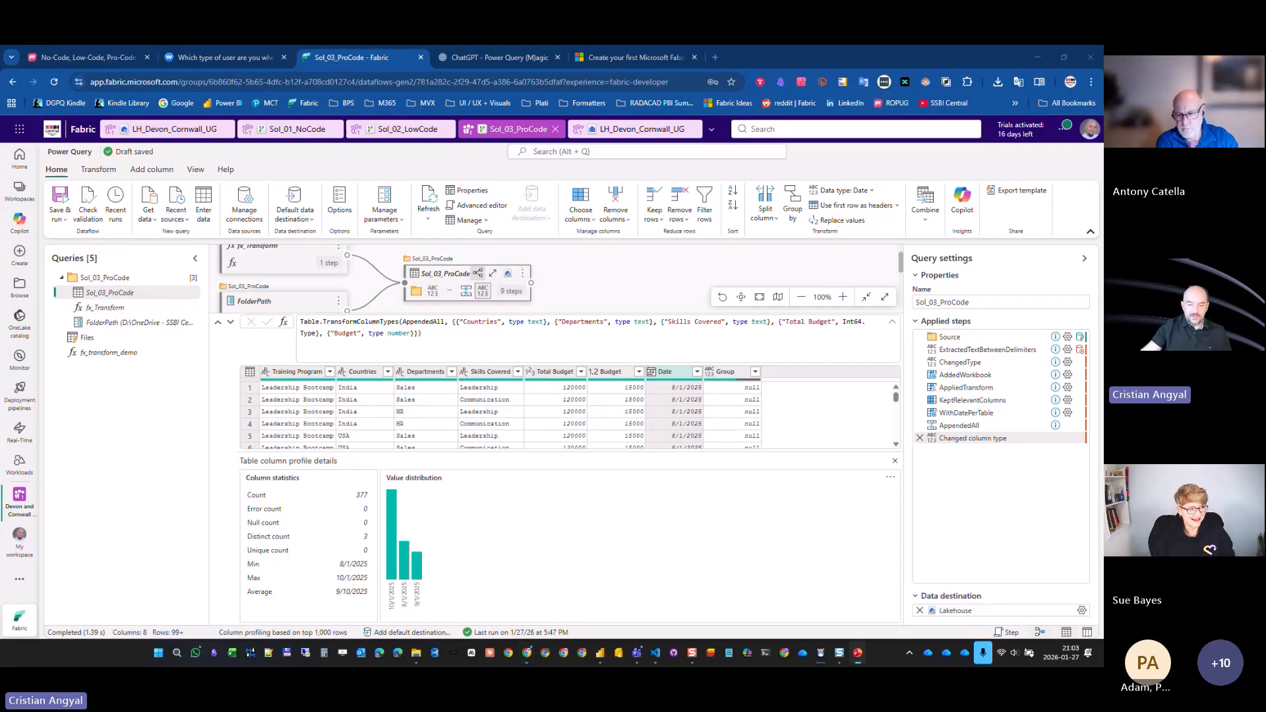
pyautogui.hotkey('shift', 'F5')
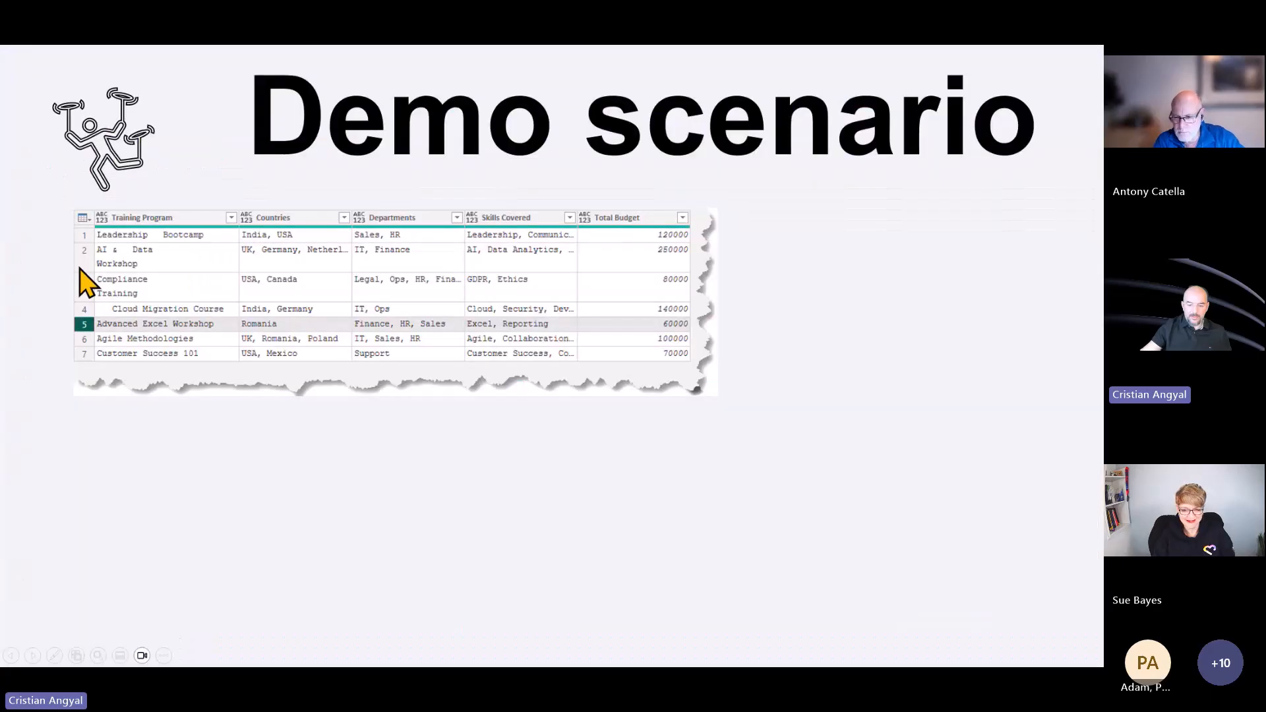